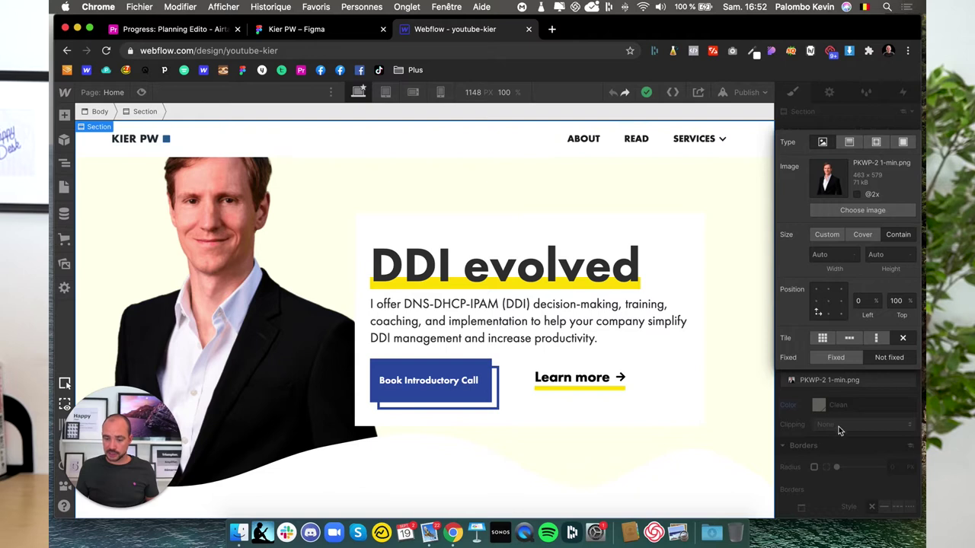
- Give the PKWP-2 portrait background a custom size with width 450px, after briefly trying 500px
click(821, 380)
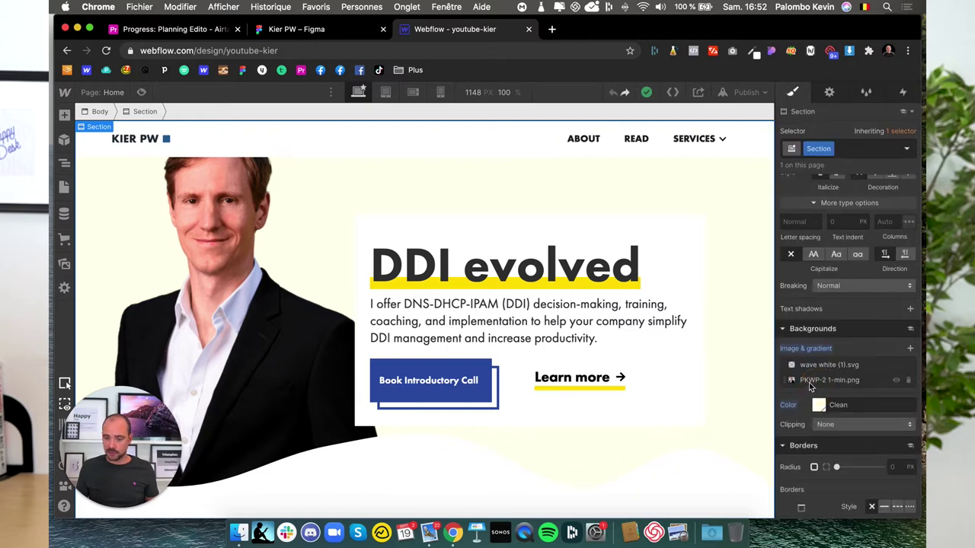
click(809, 379)
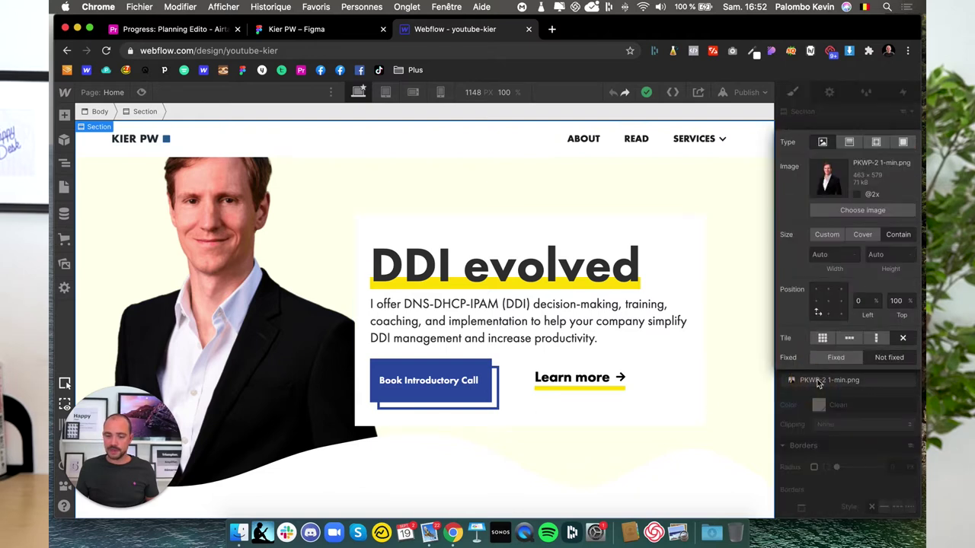
click(854, 237)
click(830, 238)
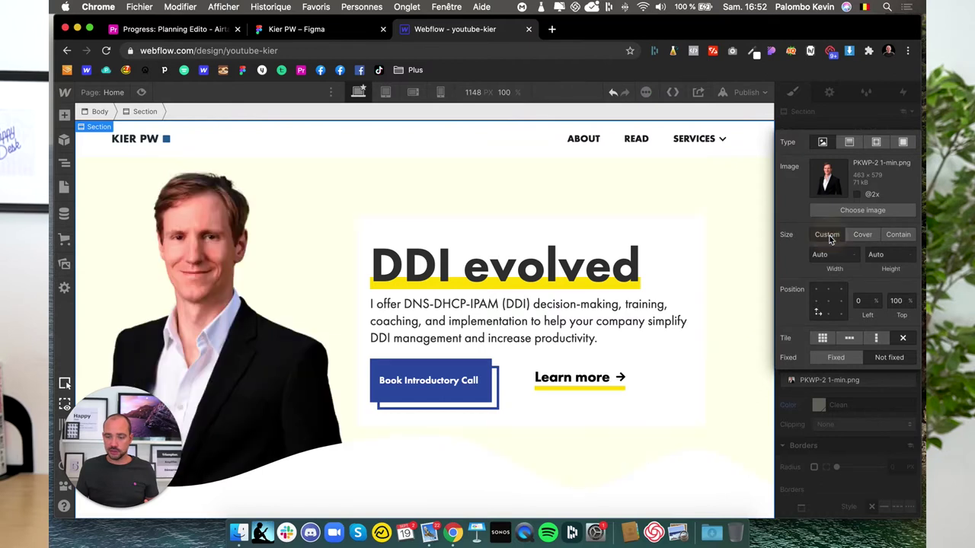
double_click(833, 254)
text(450)
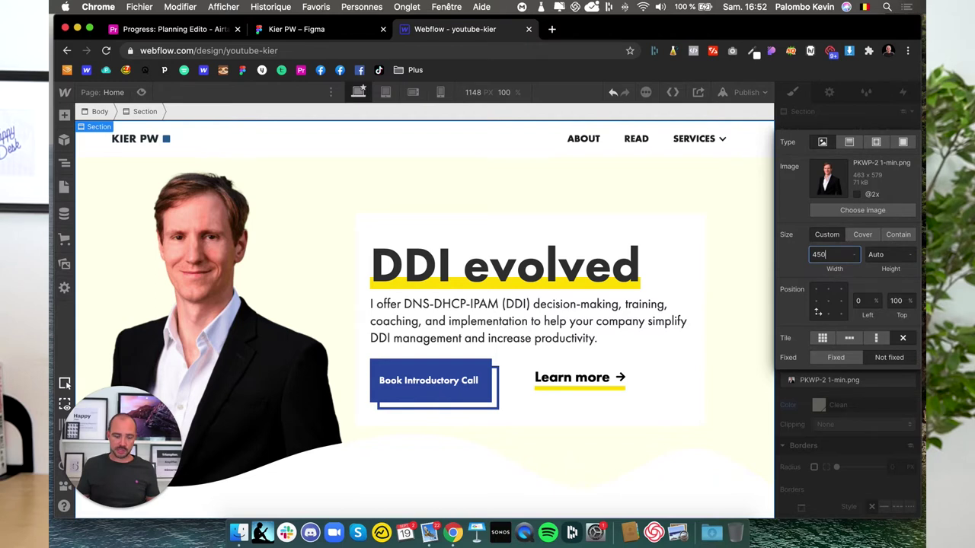
key(Tab)
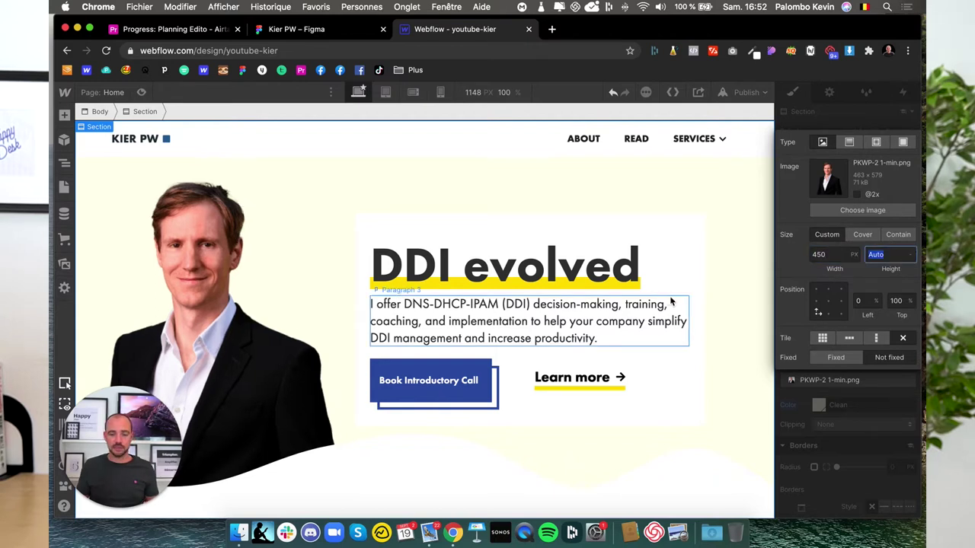
double_click(832, 254)
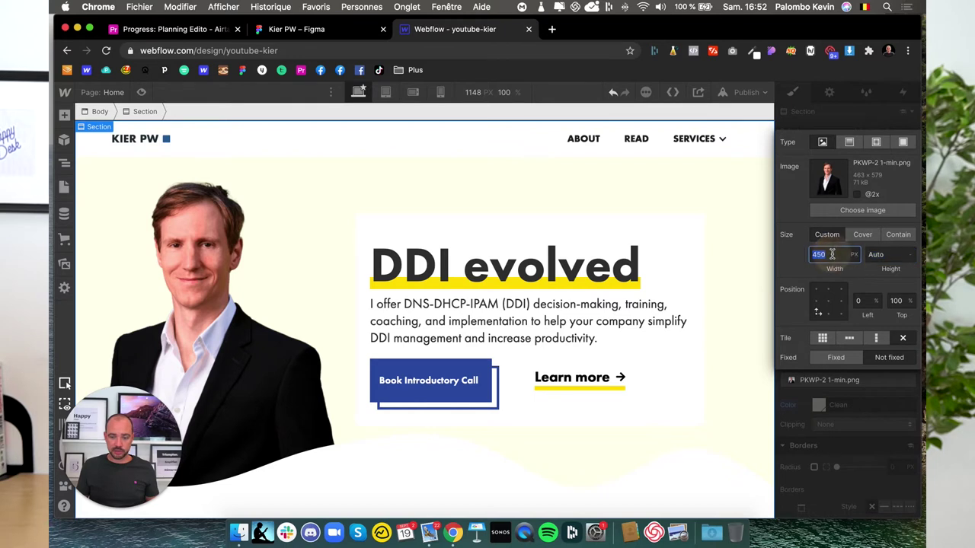
text(500)
key(Tab)
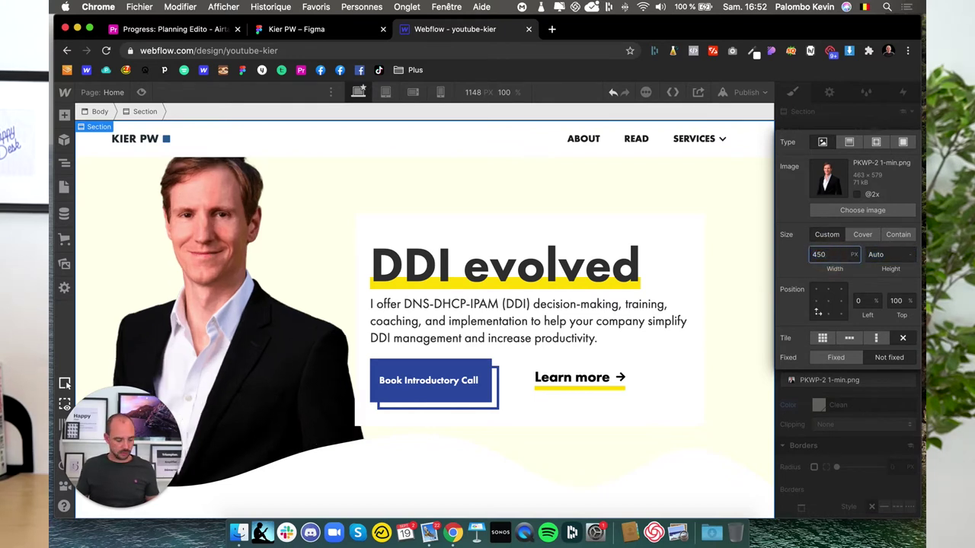
key(Tab)
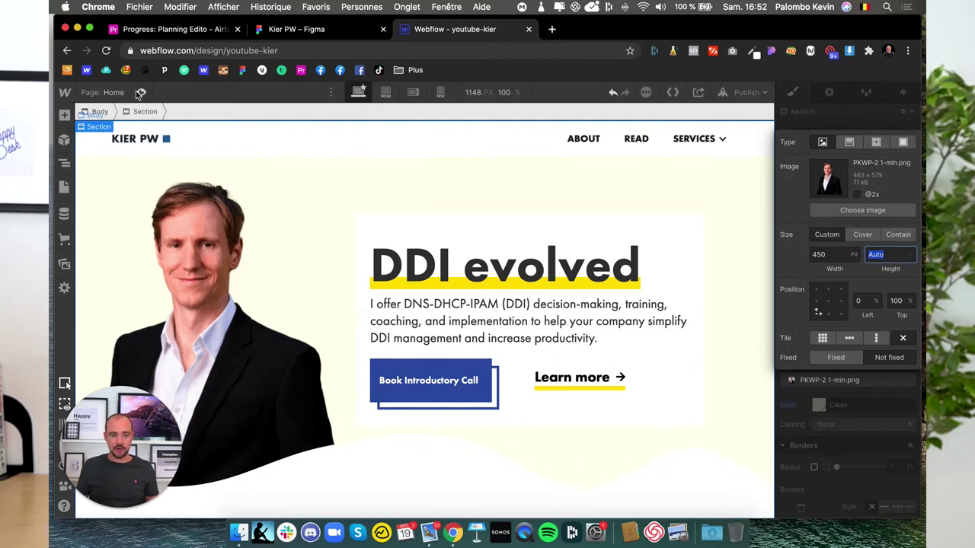
- Preview the page with the smaller portrait, then return to editing
click(141, 92)
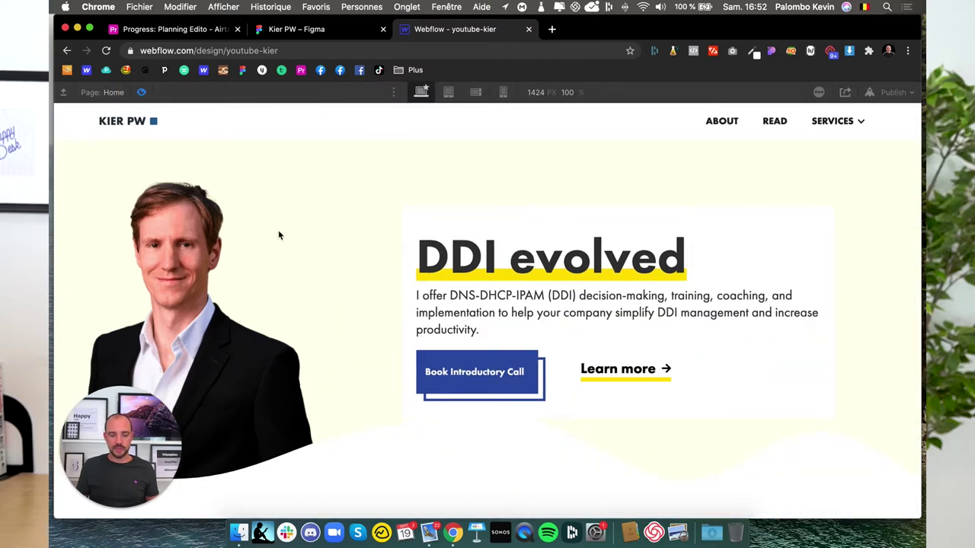
click(144, 92)
click(412, 373)
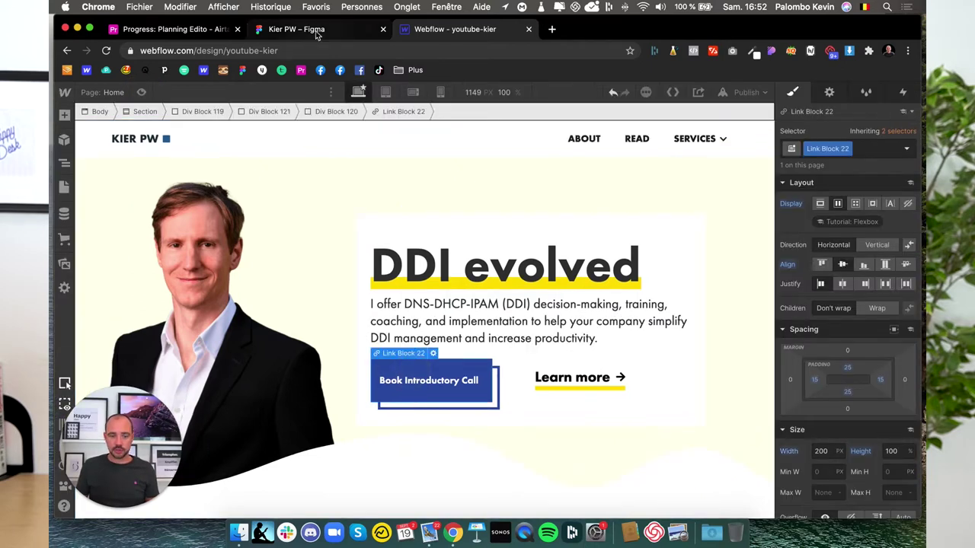
click(316, 31)
scroll(411, 248, up, 5)
scroll(388, 251, up, 5)
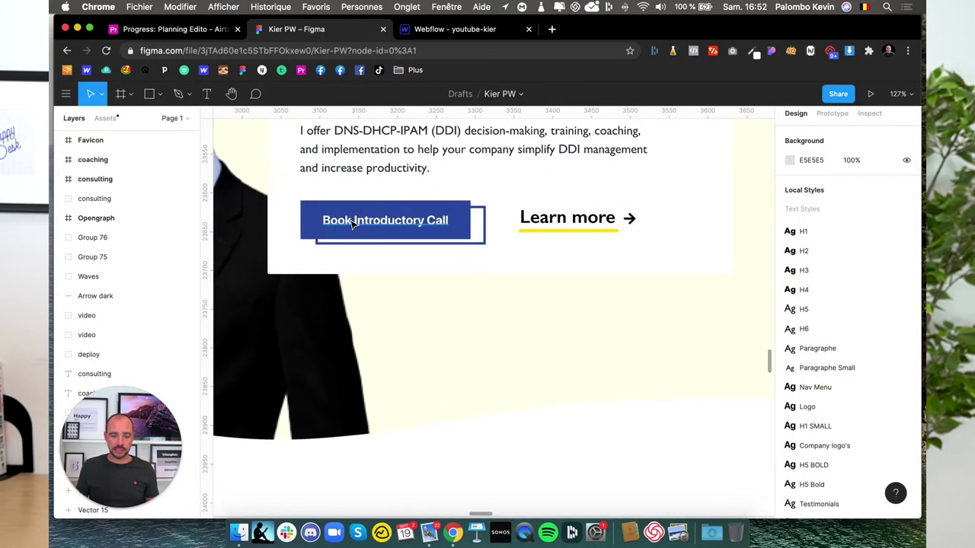
scroll(369, 253, up, 2)
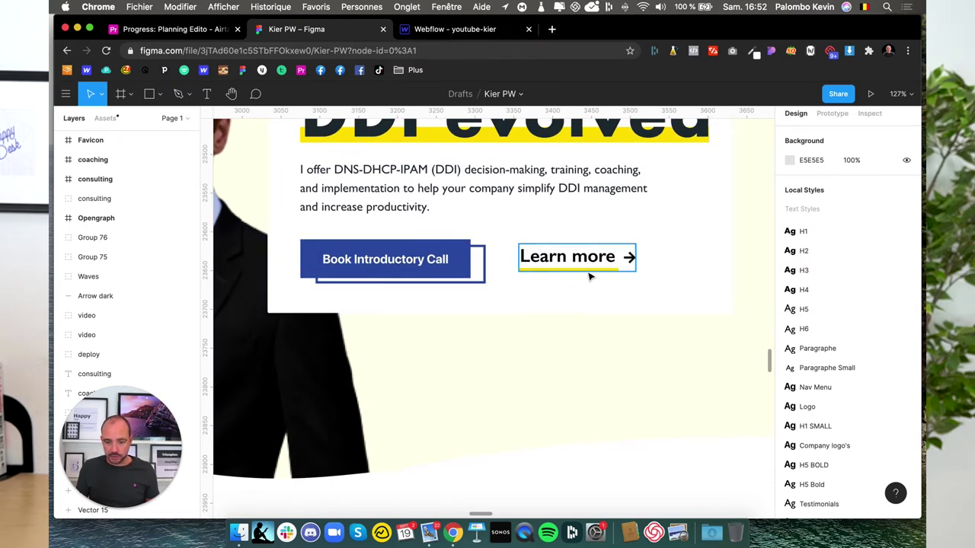
click(476, 30)
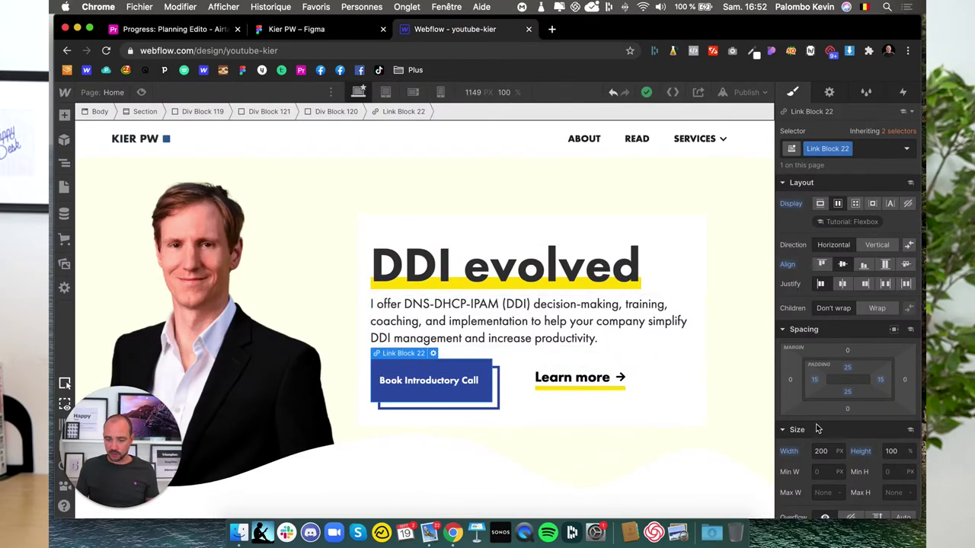
- Set the Book Introductory Call button's Link Block 22 height to 80%
click(67, 164)
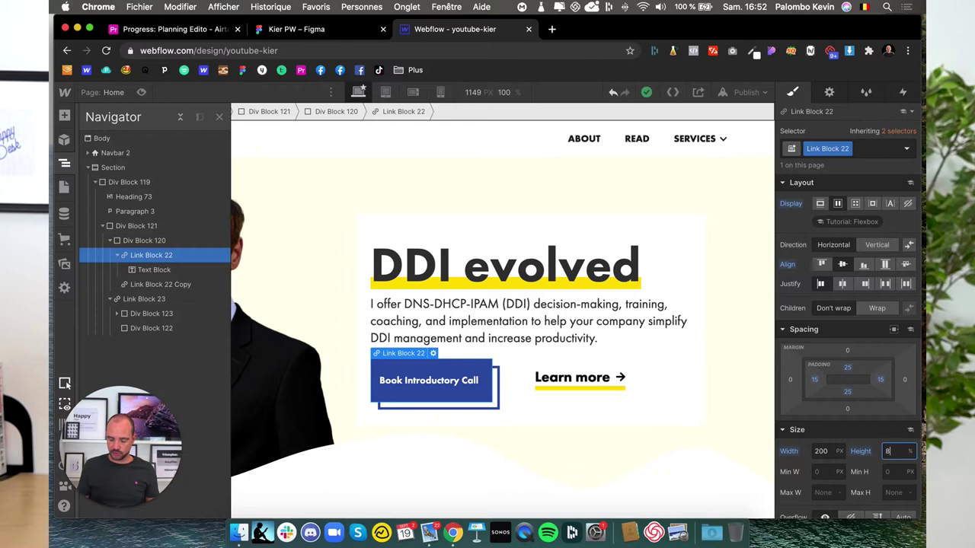
text(0)
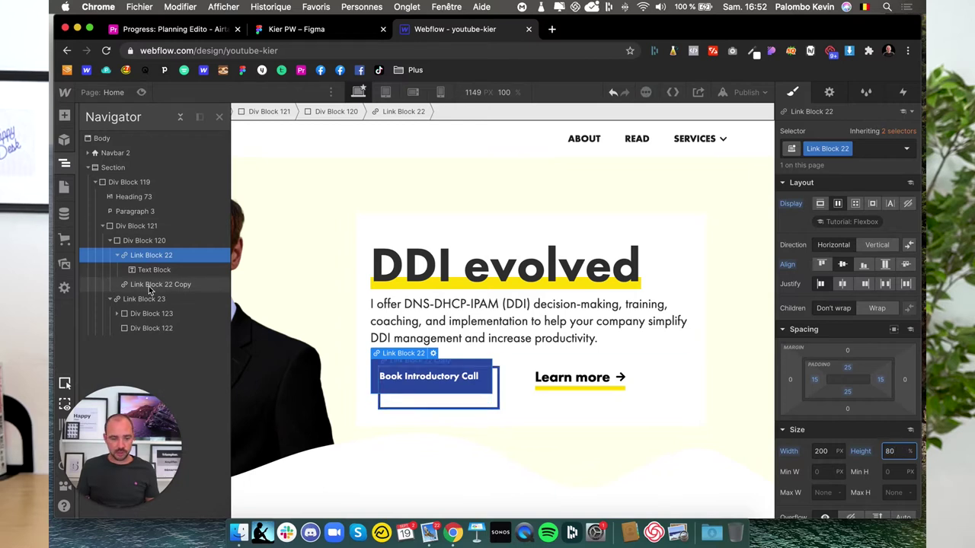
click(150, 287)
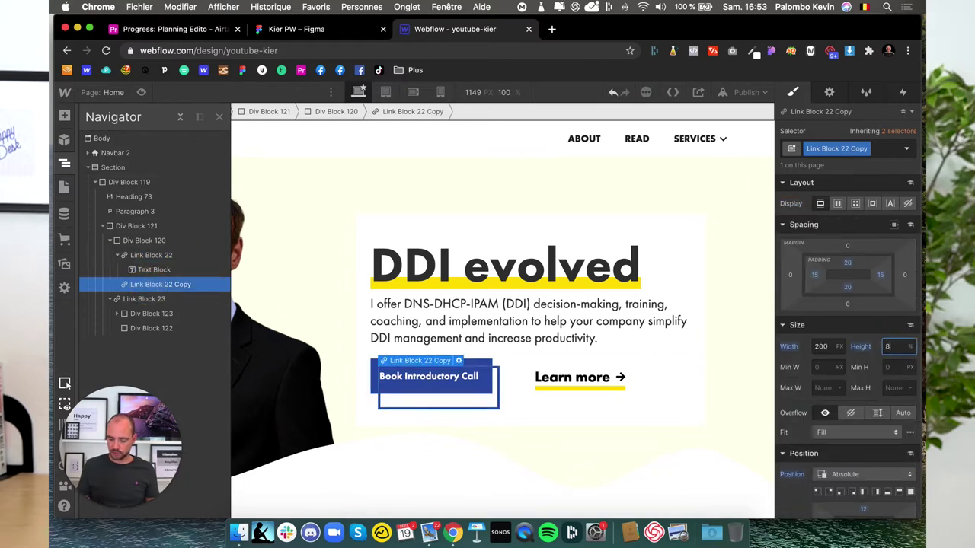
click(304, 28)
click(439, 35)
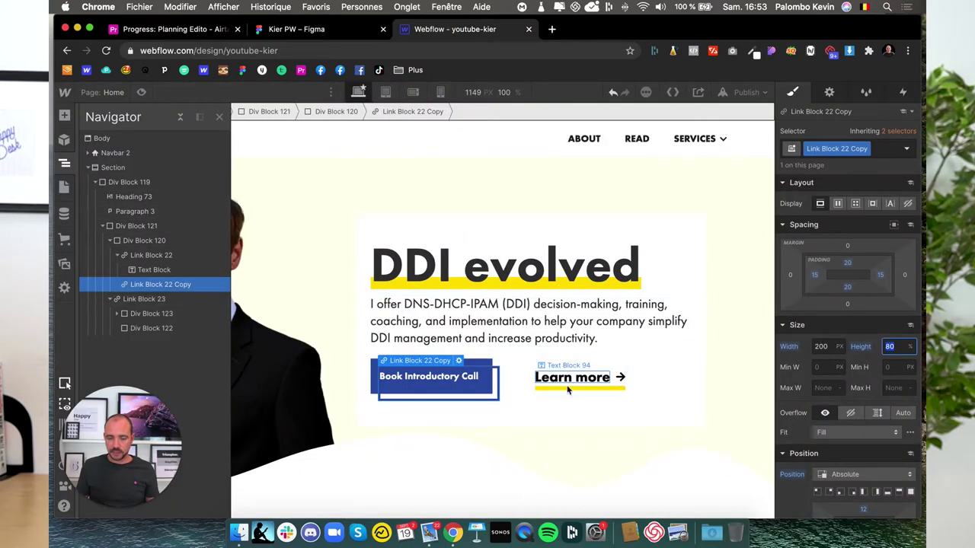
- Make Div Block 122, the yellow underline under Learn more, 5px tall
click(568, 389)
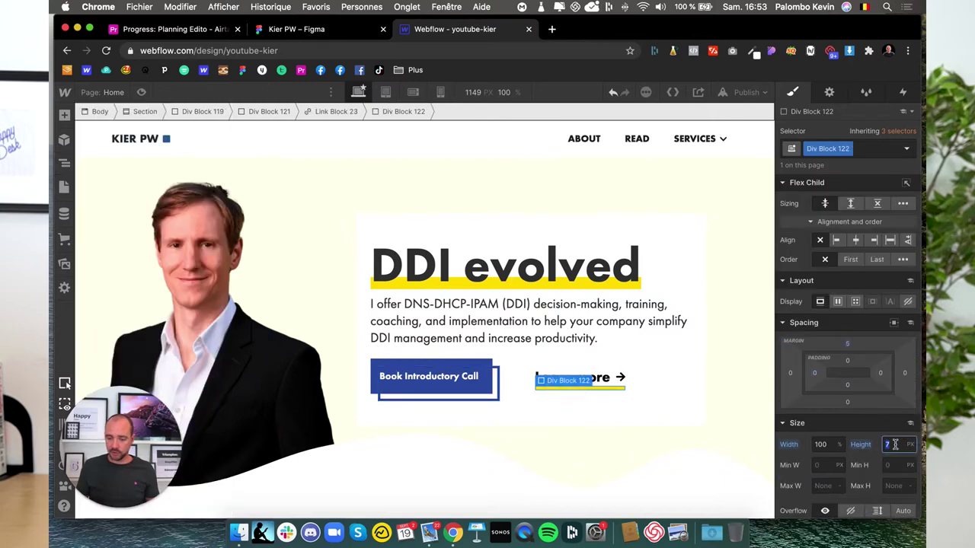
text(5)
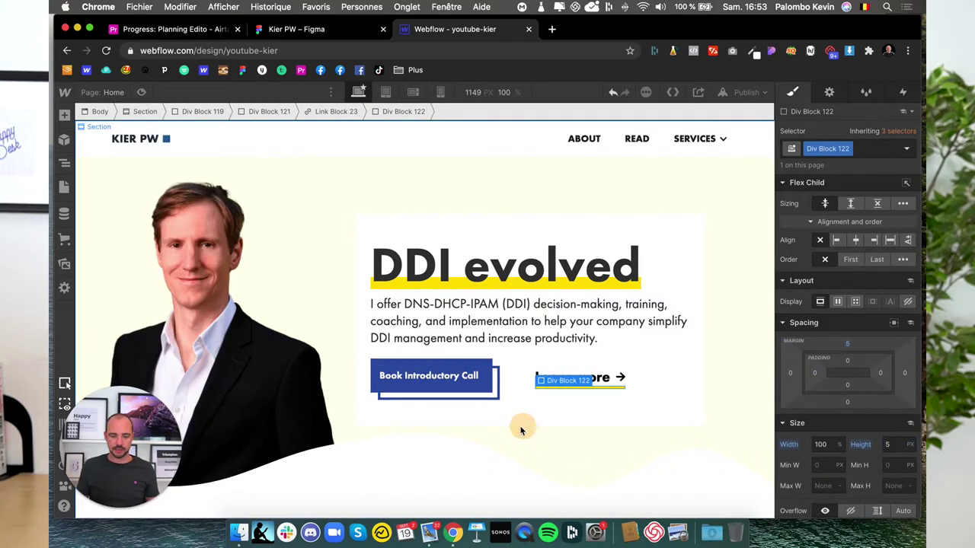
click(256, 439)
- Preview the hero, compare it with Figma, then exit preview and select Link Block 22
click(141, 92)
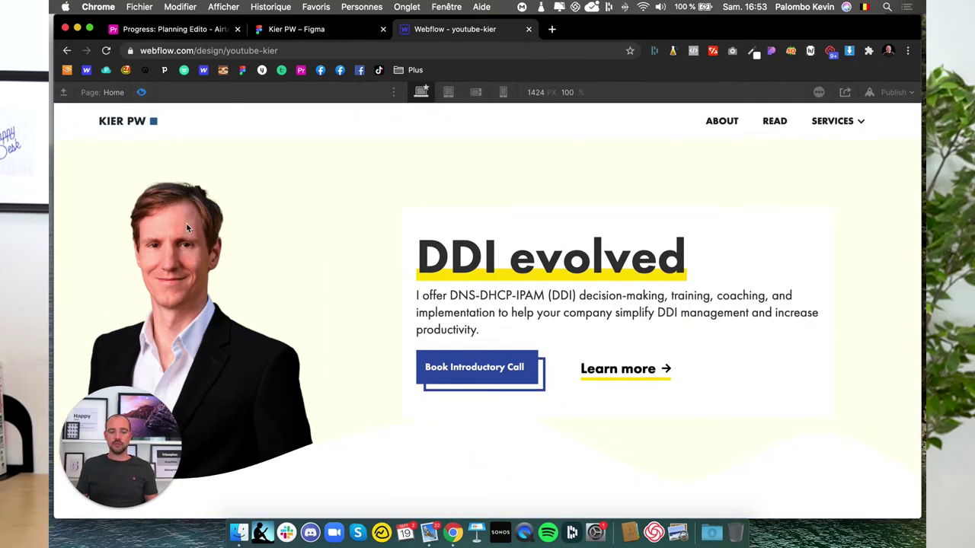
key(ctrl+shift+Tab)
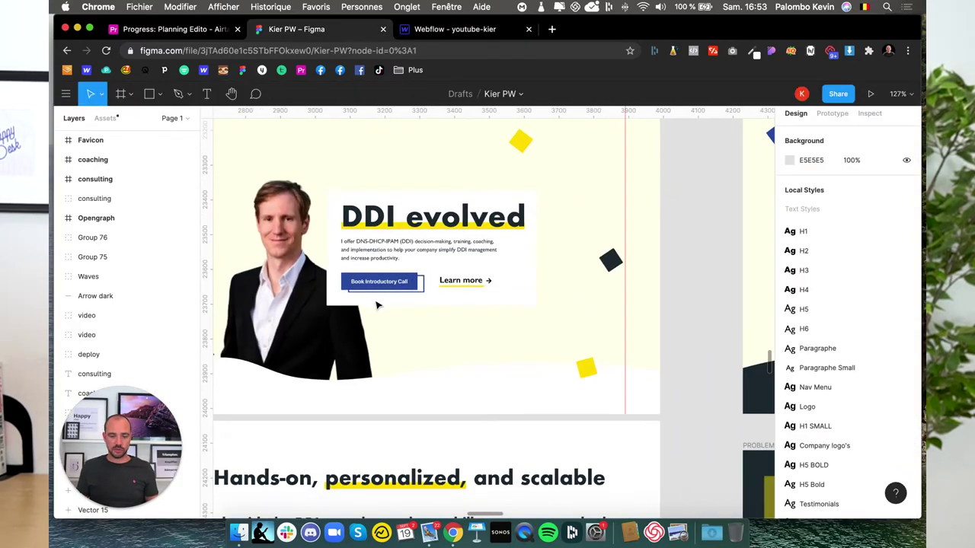
scroll(375, 305, up, 3)
scroll(376, 305, up, 2)
scroll(375, 305, up, 2)
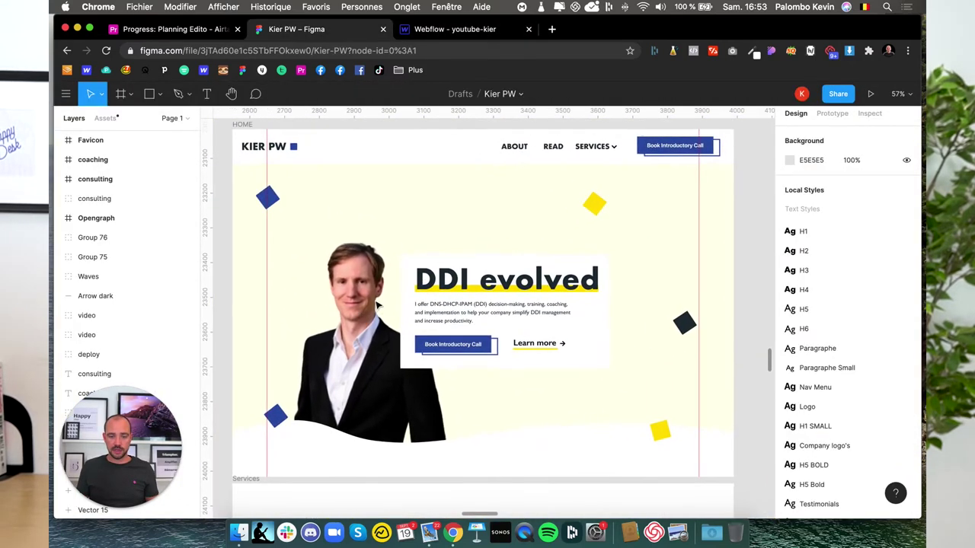
click(430, 30)
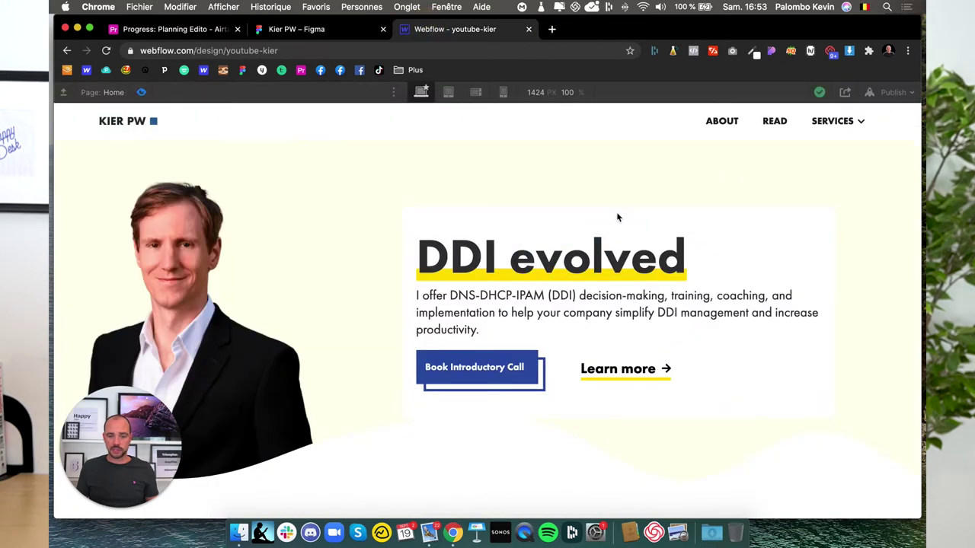
click(141, 92)
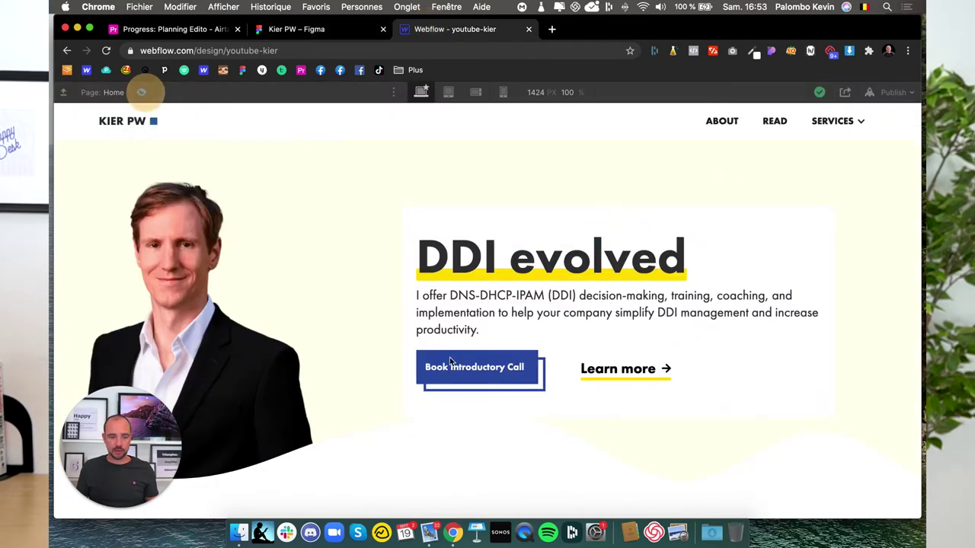
click(425, 362)
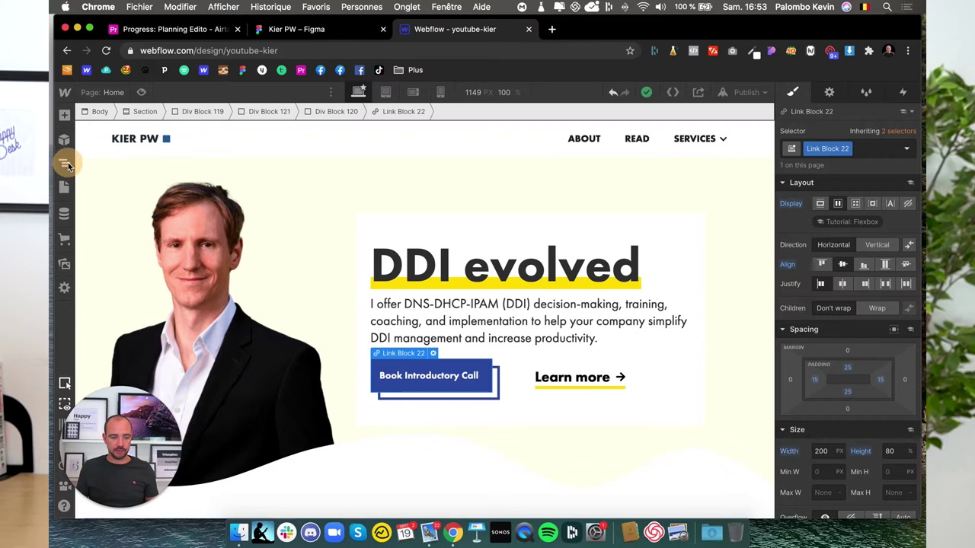
click(65, 163)
click(132, 242)
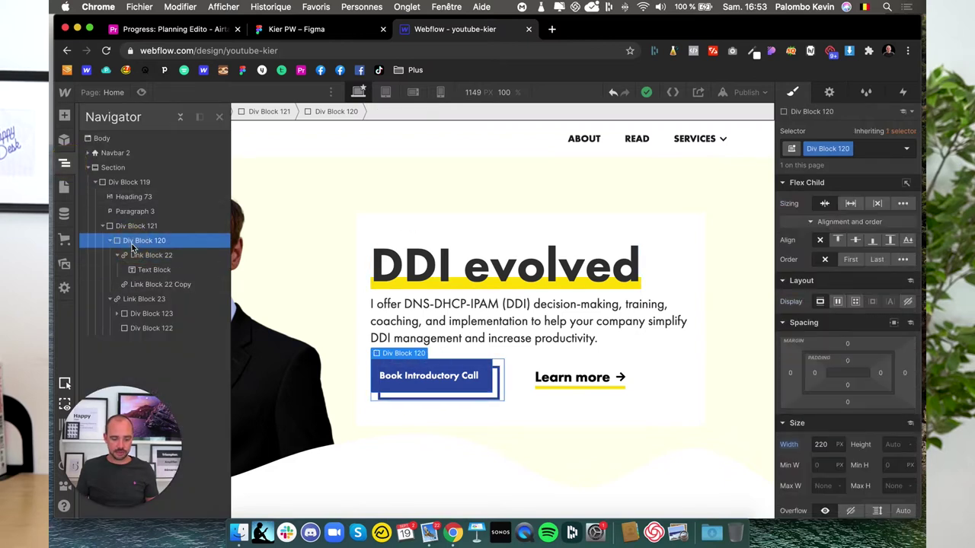
click(717, 149)
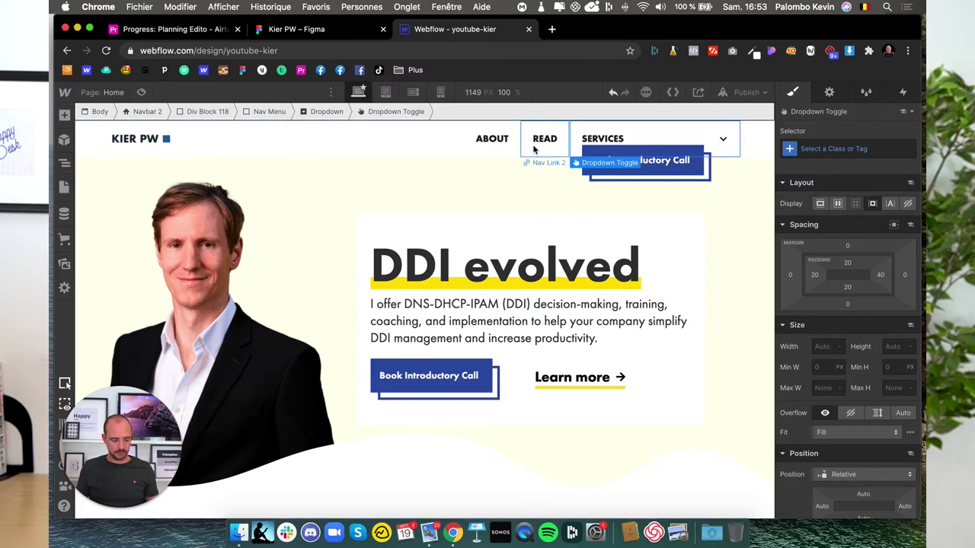
click(435, 145)
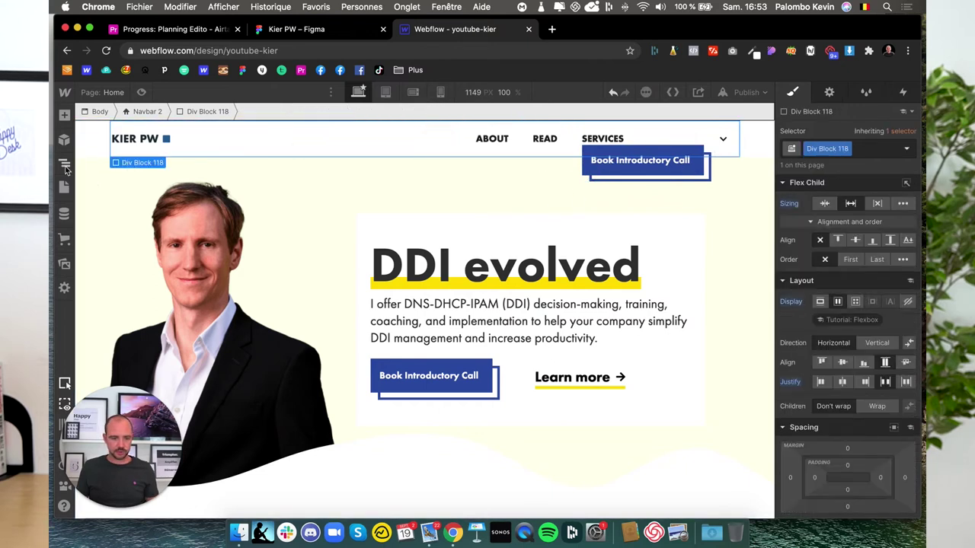
click(64, 163)
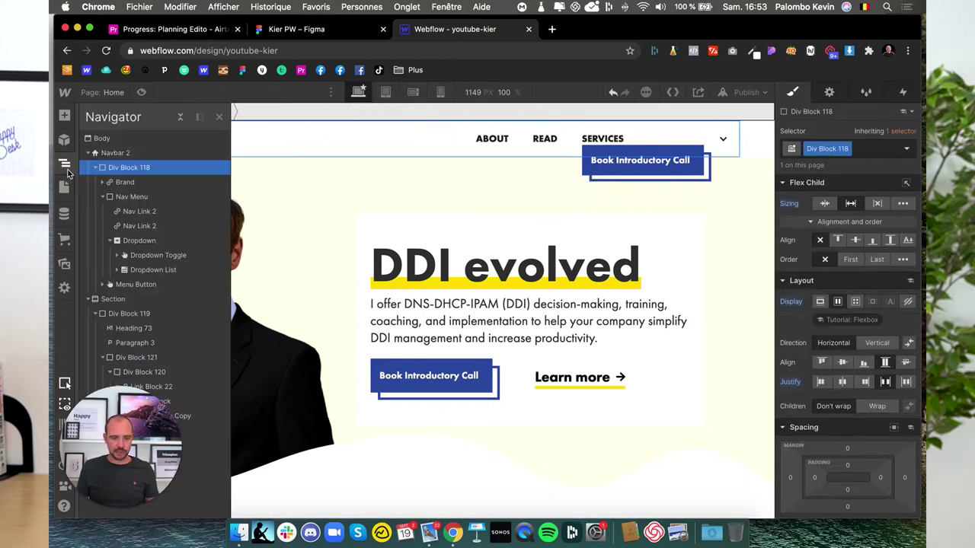
click(134, 241)
click(130, 198)
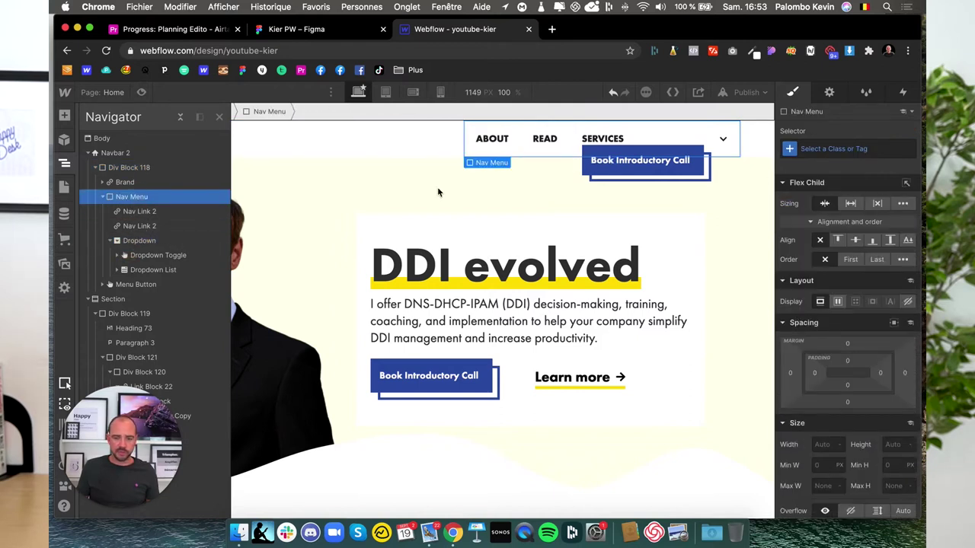
click(850, 204)
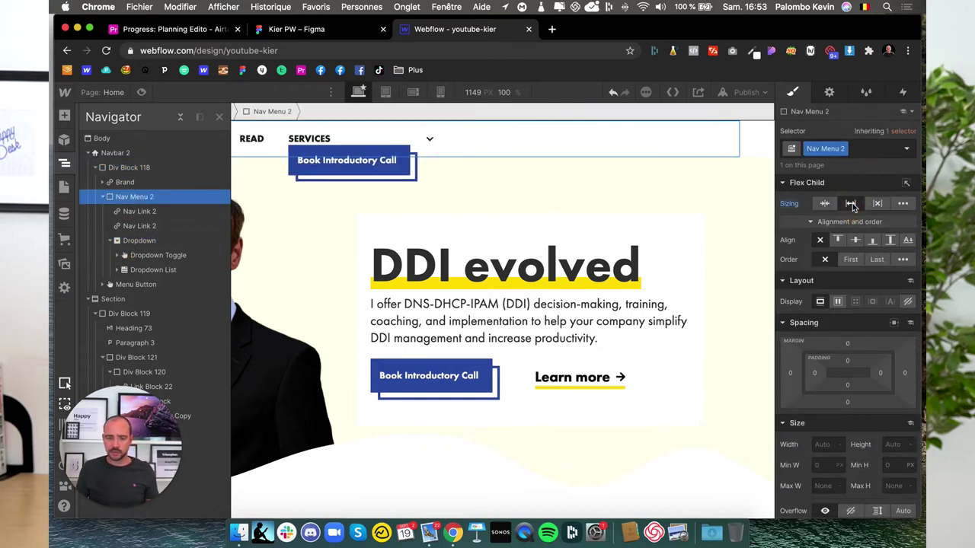
key(super+z)
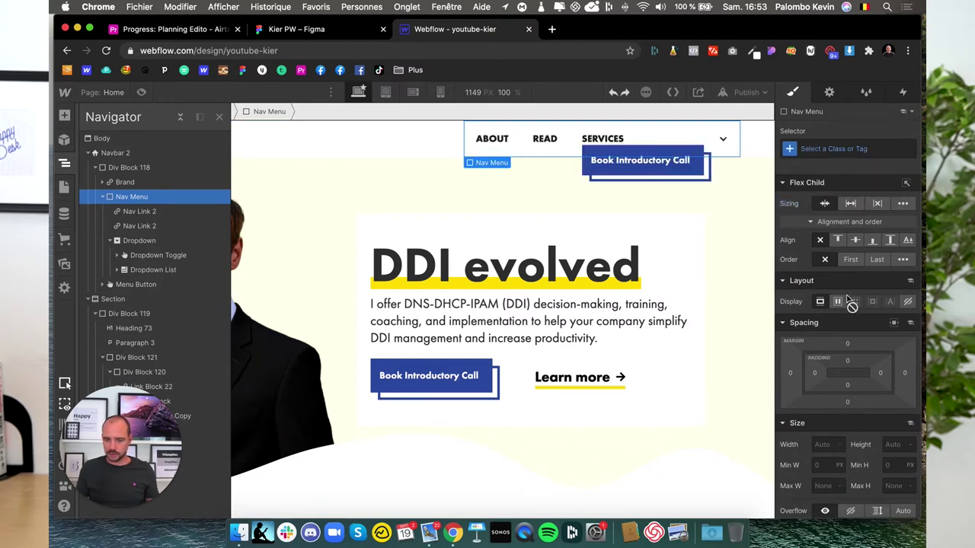
click(102, 285)
- Move Menu Button into Nav Menu and set Nav Menu to Flex with space-between
click(110, 240)
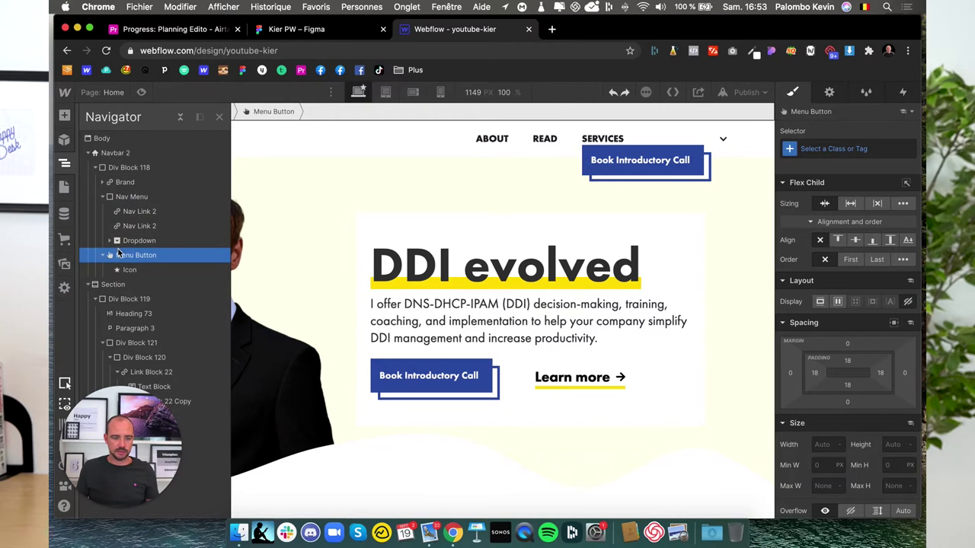
mouse_move(122, 255)
mouse_down()
mouse_move(123, 240)
mouse_move(125, 258)
mouse_up()
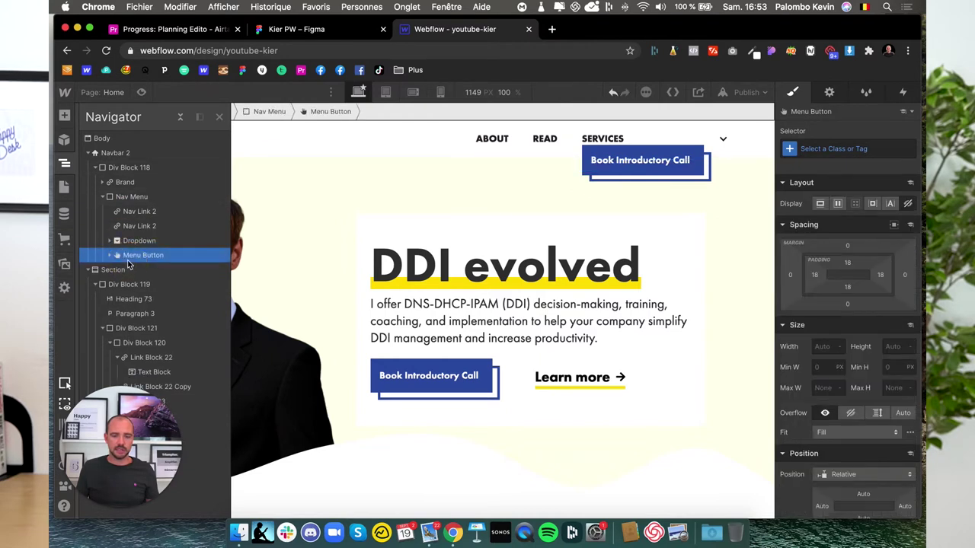
click(123, 198)
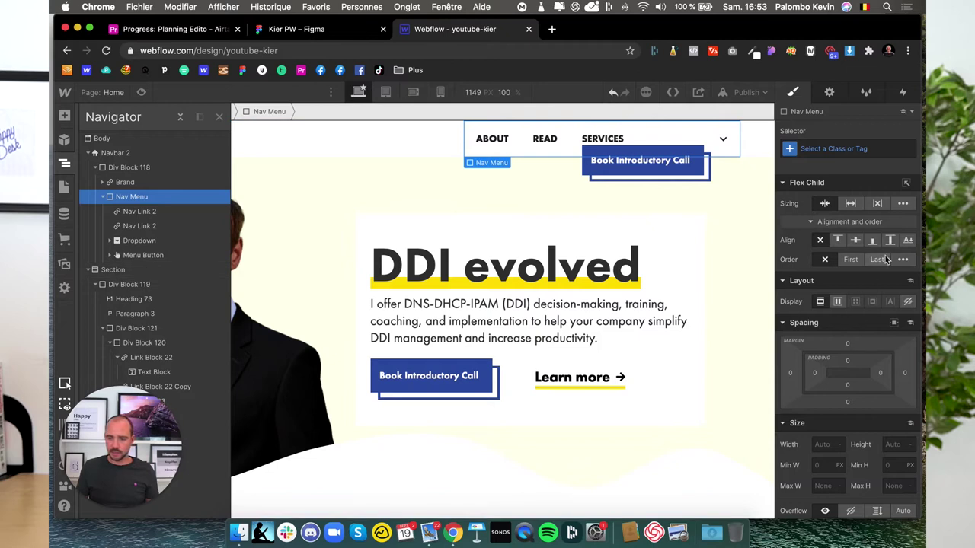
click(838, 302)
click(886, 387)
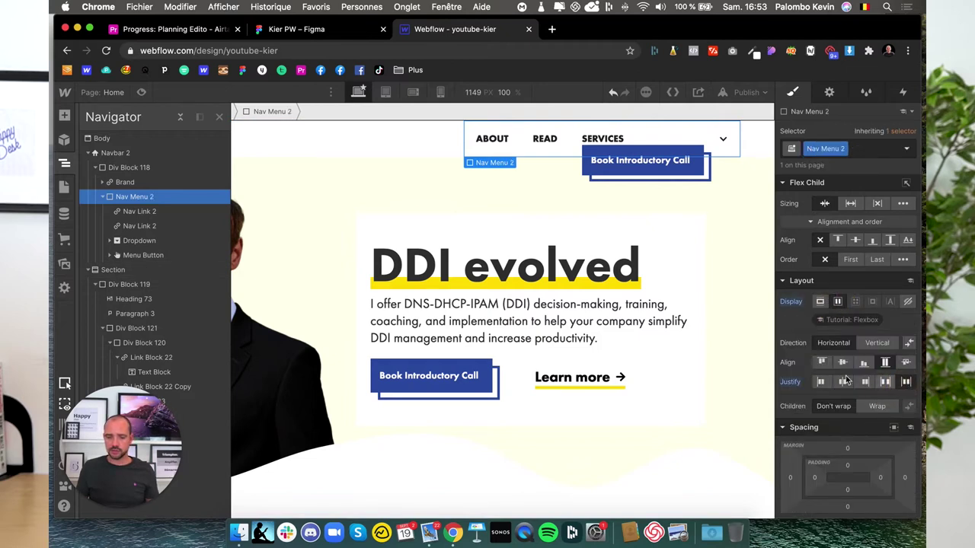
- Drag Menu Button back out of Nav Menu and inspect the Dropdown's children
click(126, 256)
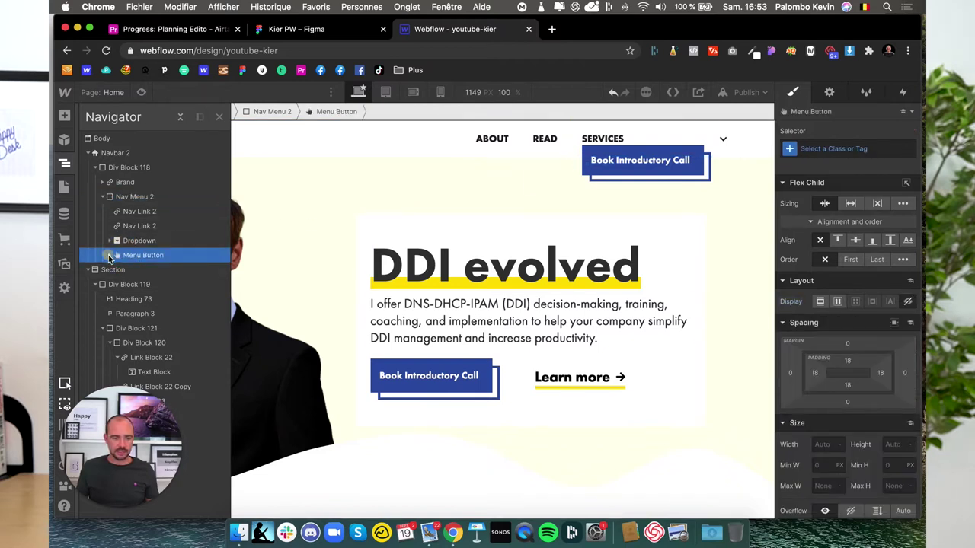
click(110, 255)
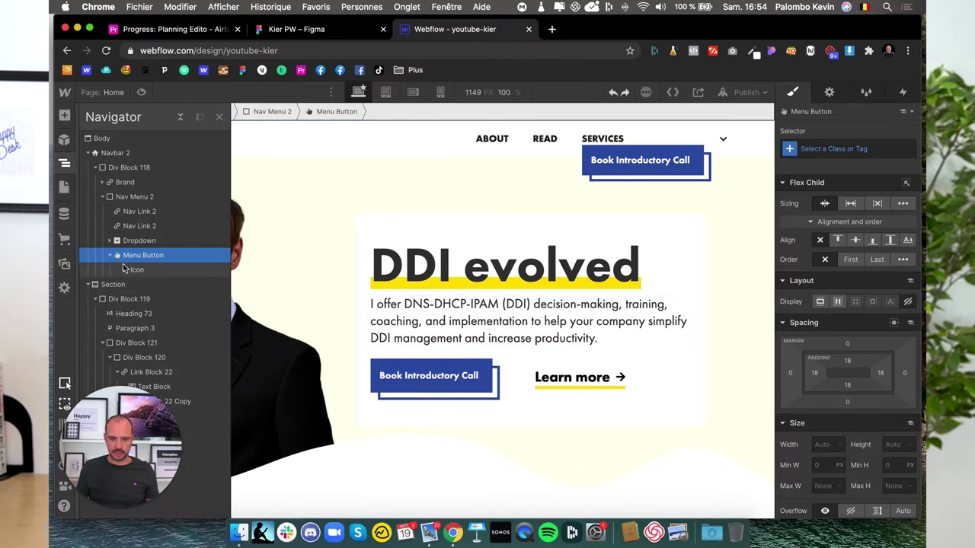
drag(124, 266, 235, 228)
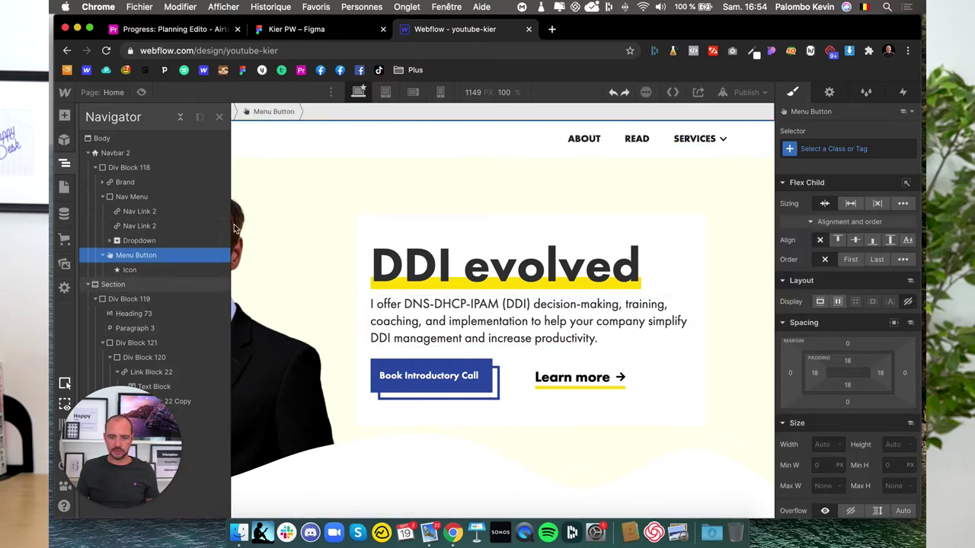
click(109, 240)
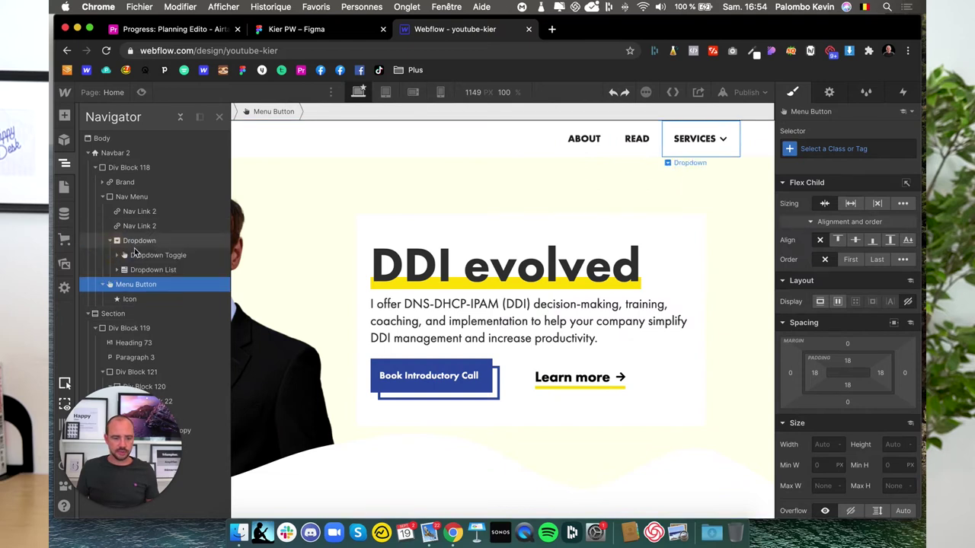
click(141, 270)
click(142, 257)
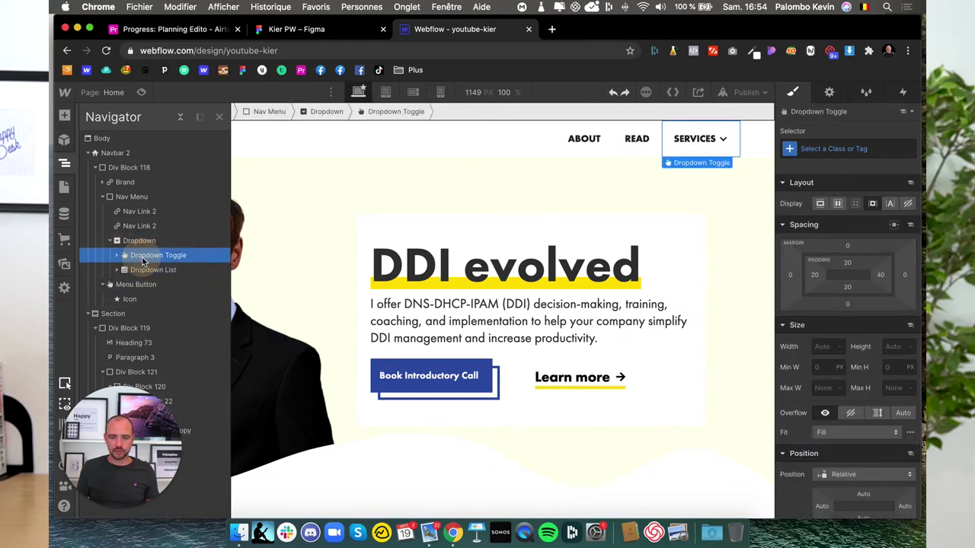
click(196, 274)
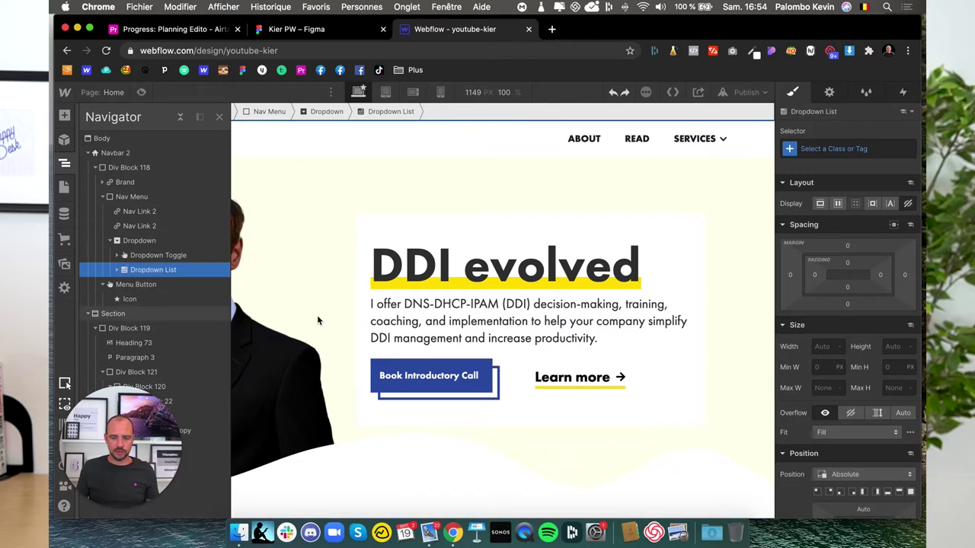
click(384, 370)
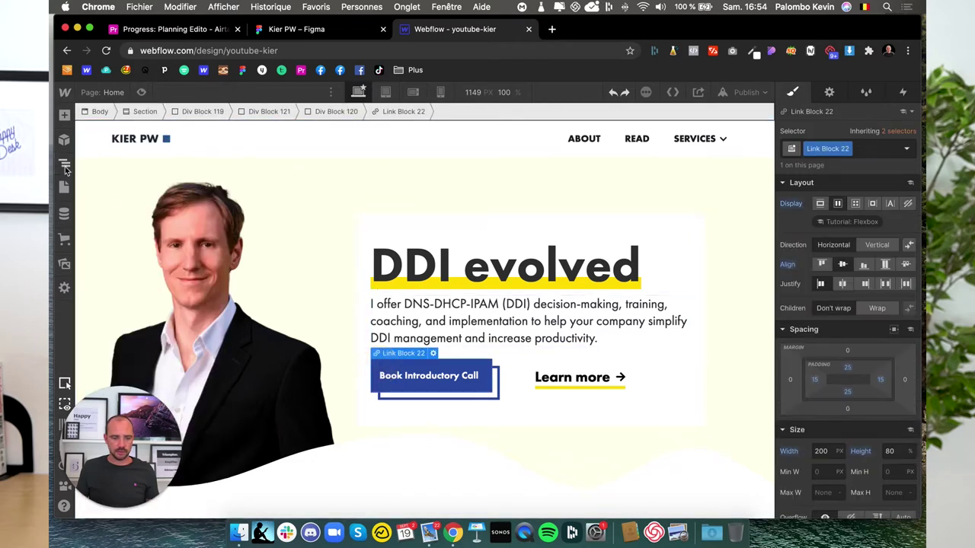
- Paste a copy of Div Block 120, the Book Introductory Call button, into Nav Menu
click(64, 163)
drag(118, 441, 822, 423)
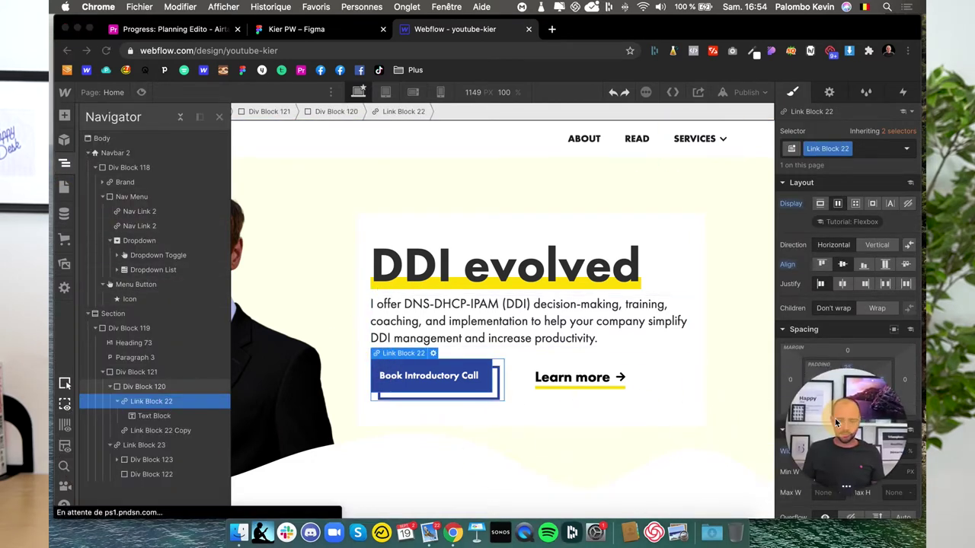
click(129, 378)
click(130, 375)
click(131, 387)
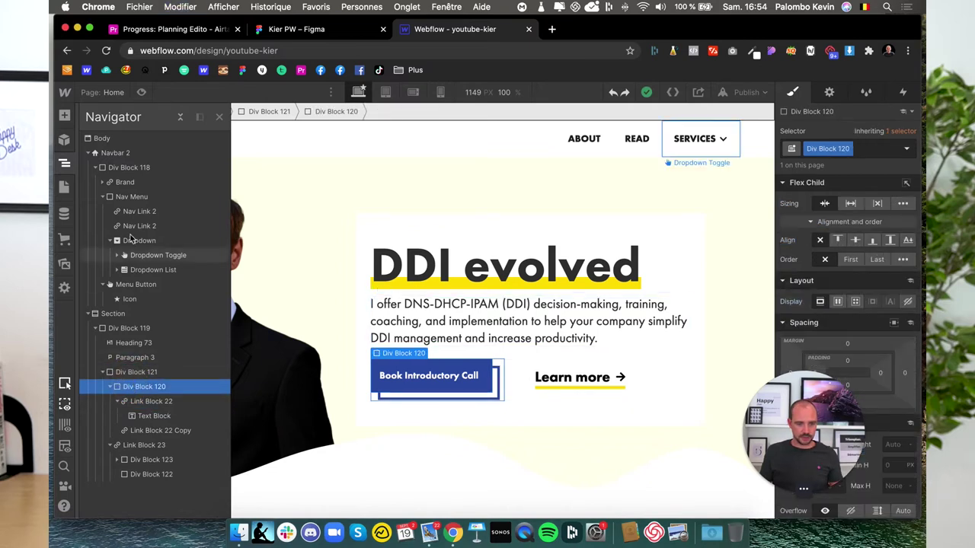
click(122, 198)
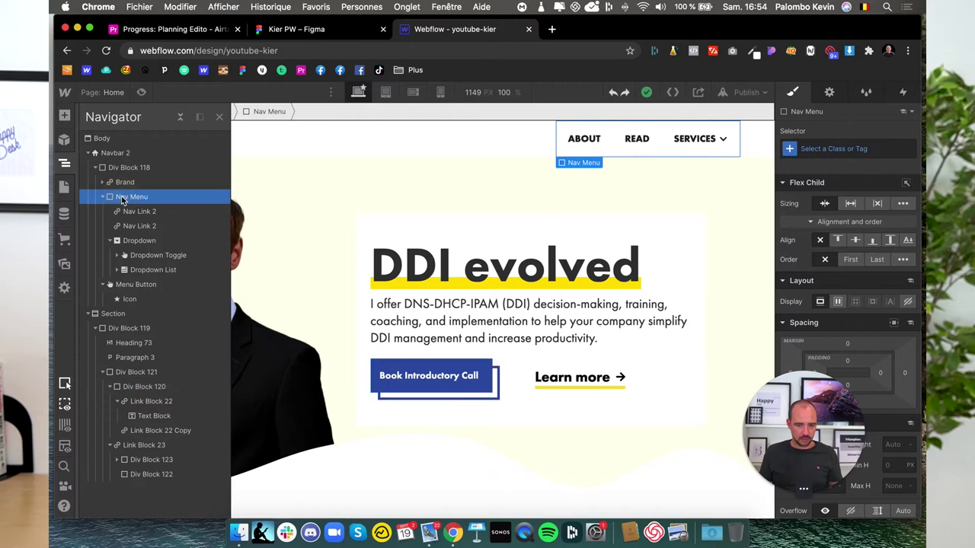
key(cmd+v)
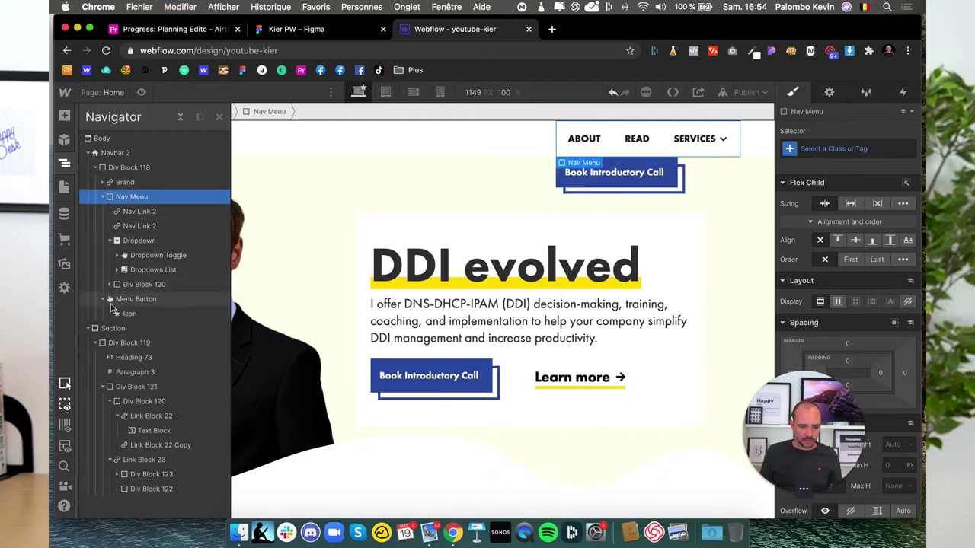
- Set the pasted button's height to 100% and Nav Menu's Display to Flex
click(111, 240)
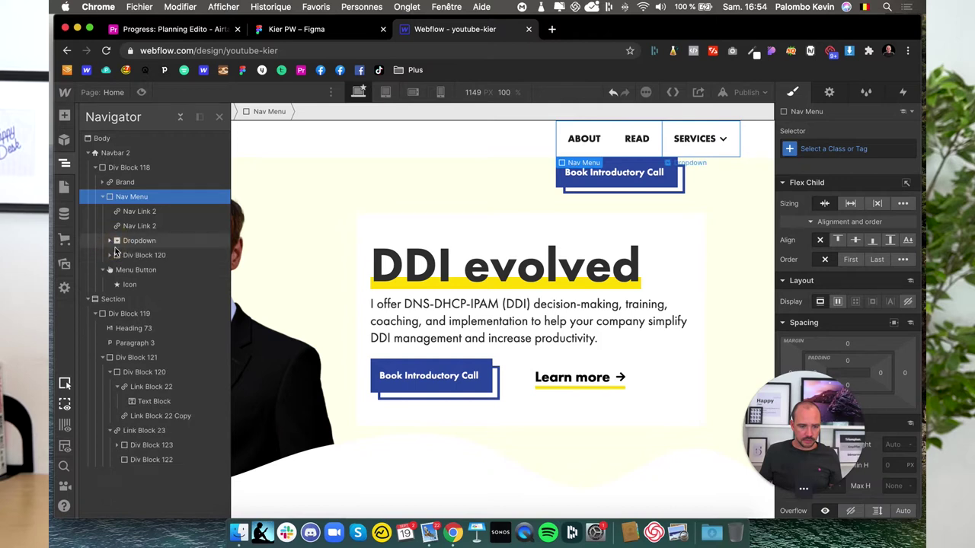
click(122, 256)
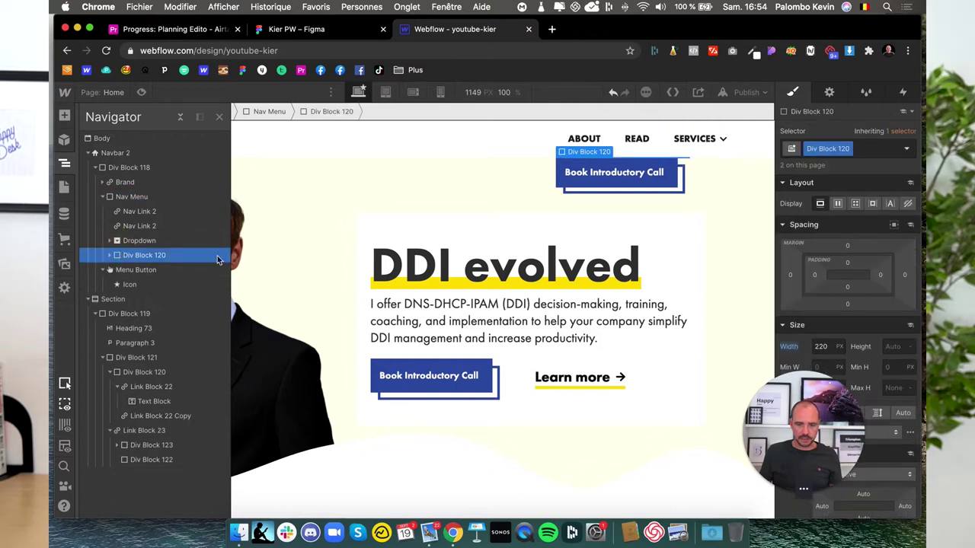
click(895, 347)
text(100)
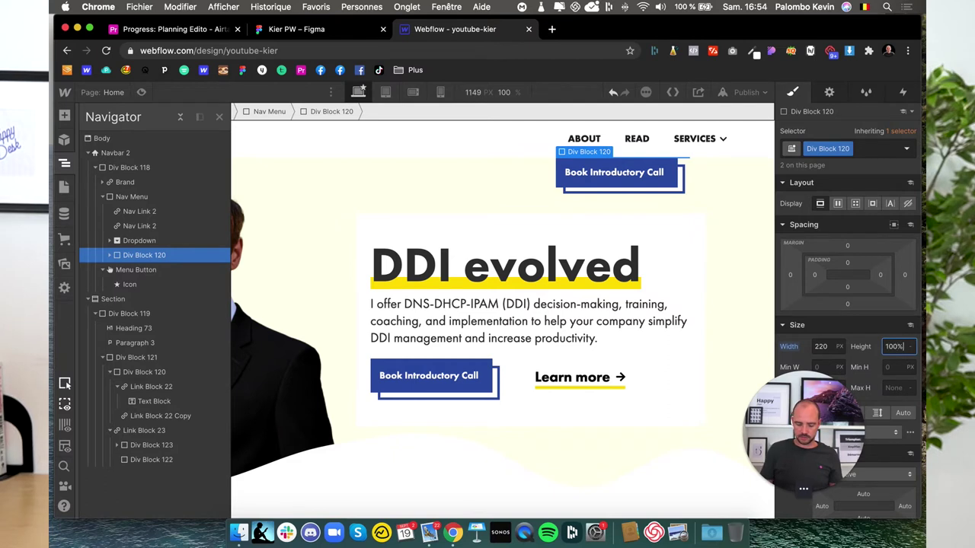
key(Return)
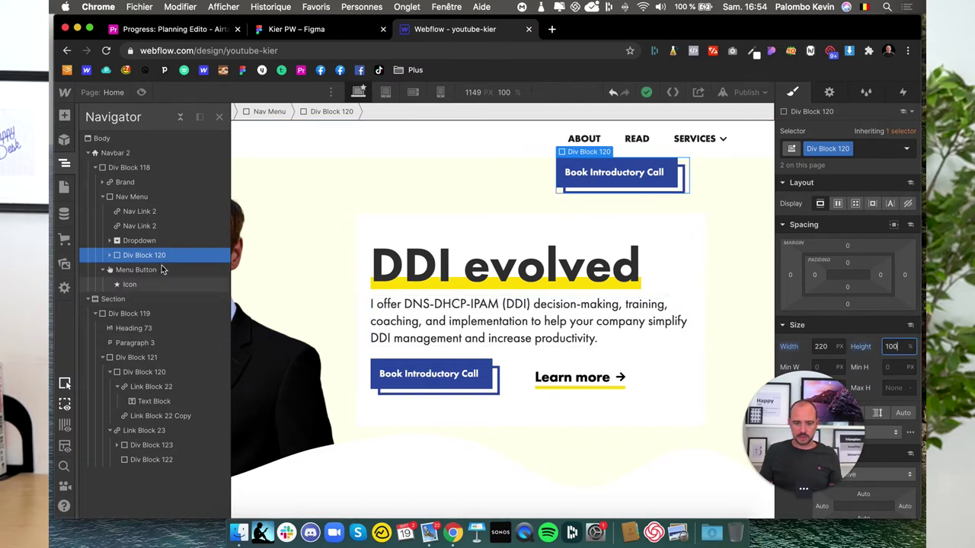
click(152, 197)
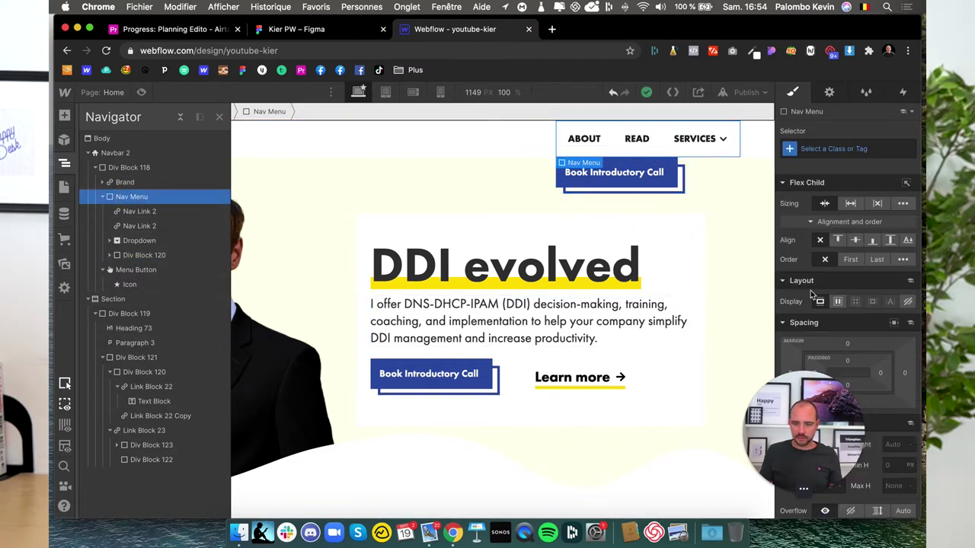
click(838, 302)
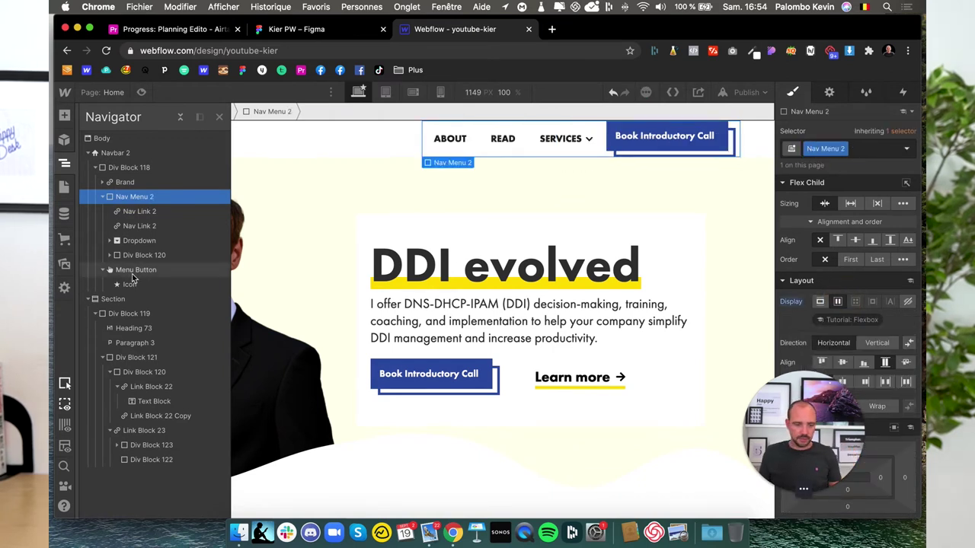
- Give the Services Dropdown 10 px of right padding
click(131, 273)
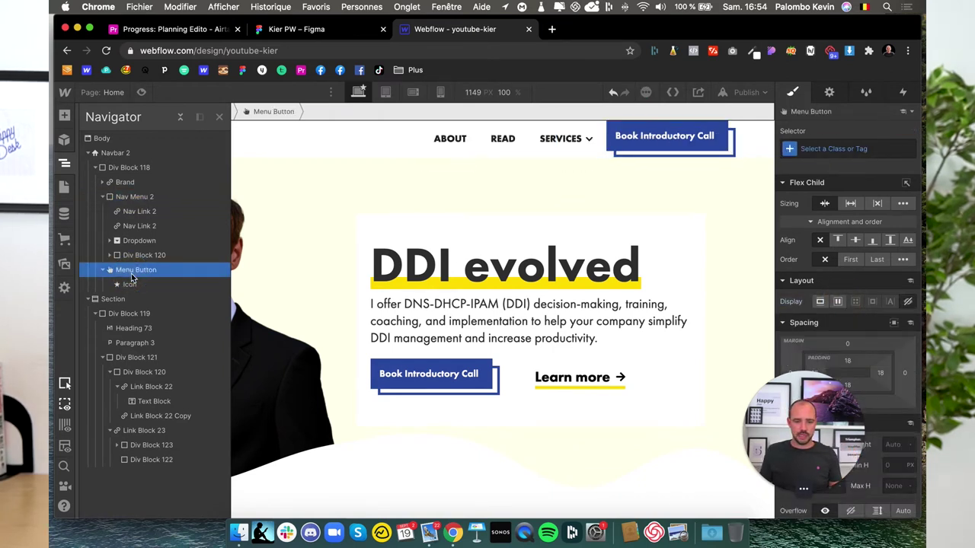
click(131, 256)
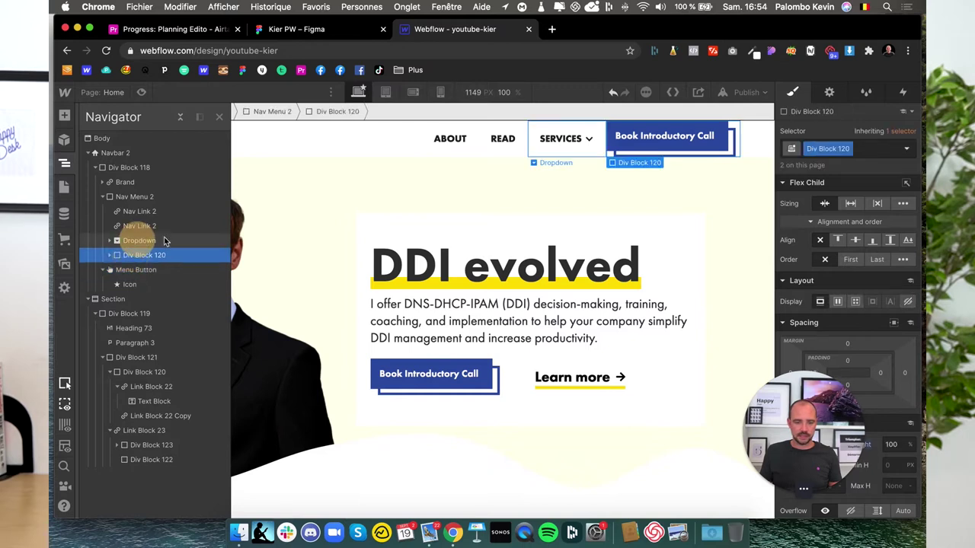
click(135, 240)
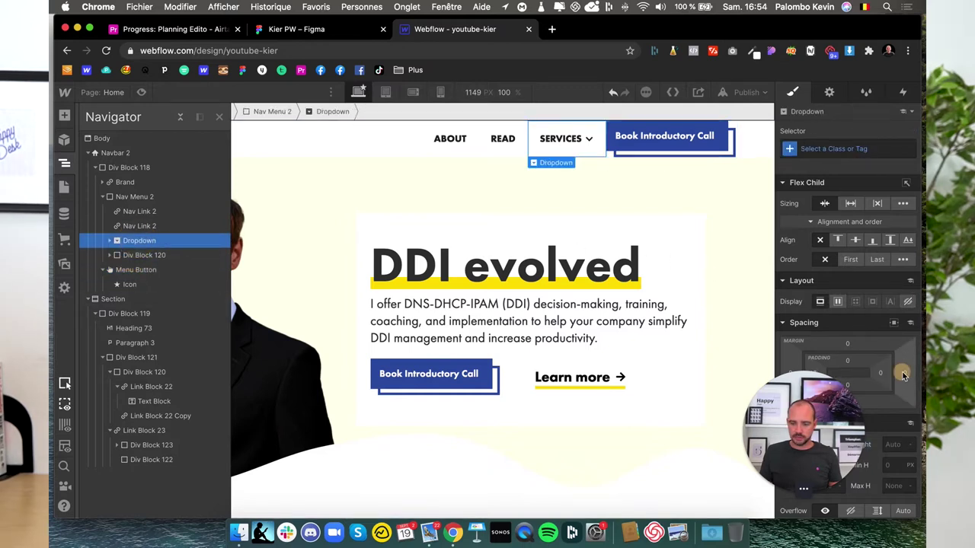
click(903, 375)
text(10)
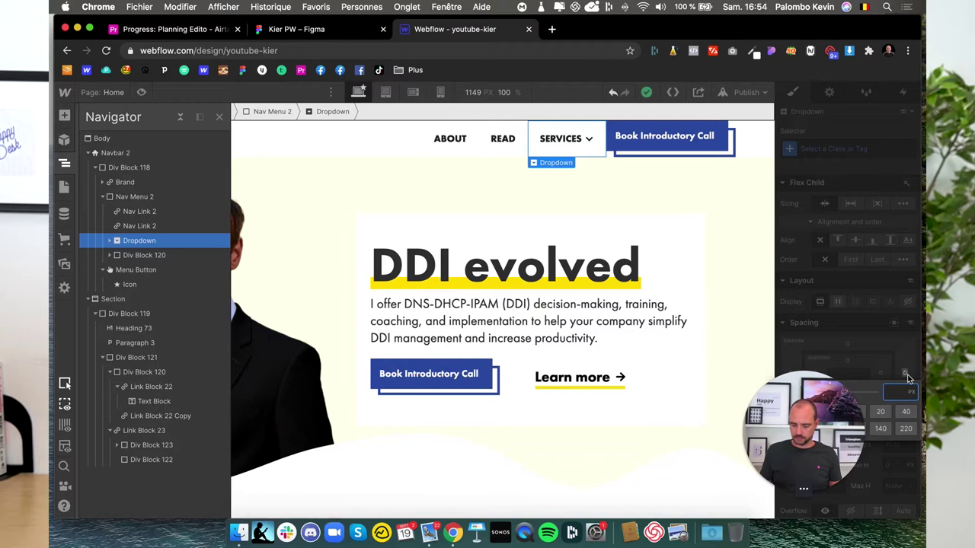
key(Return)
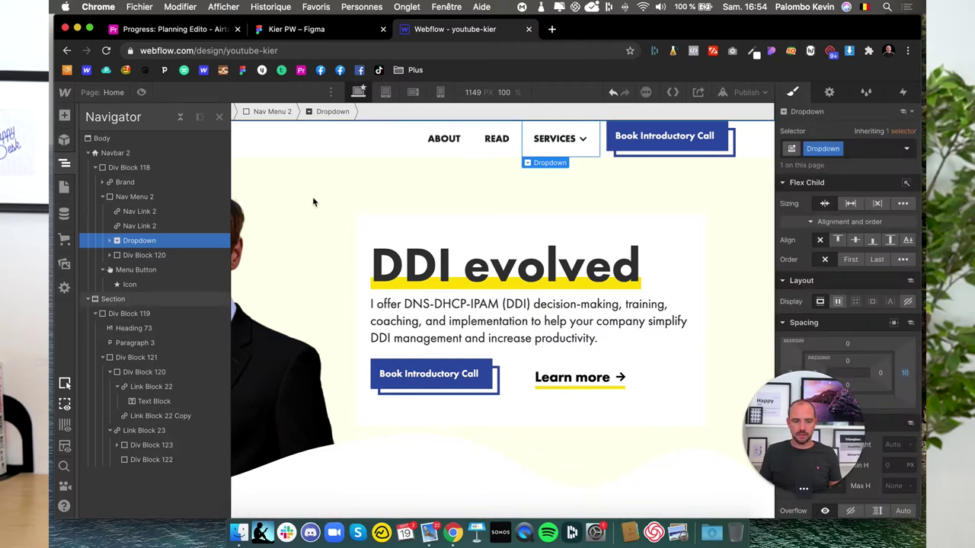
click(312, 200)
- Set Navbar 2's top and bottom padding to 10
click(141, 92)
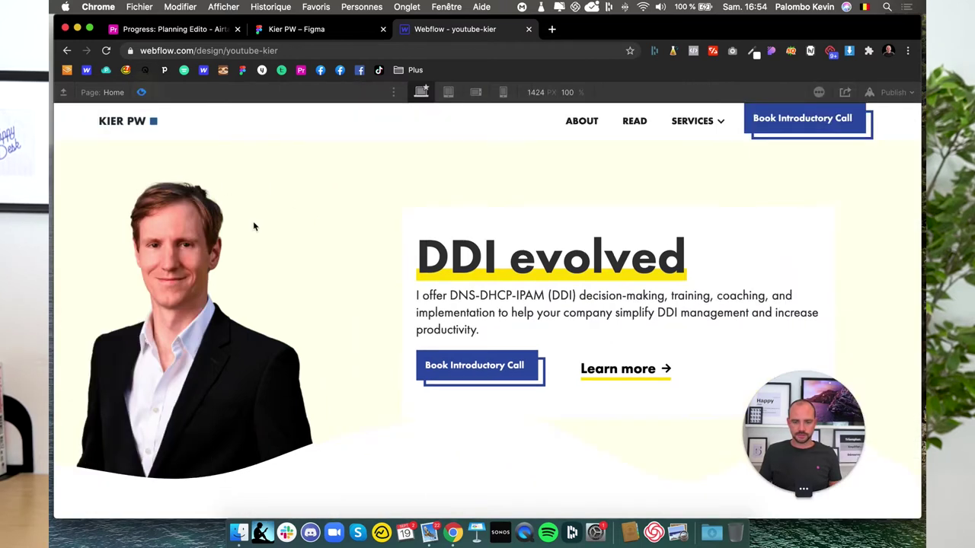
click(141, 93)
click(244, 142)
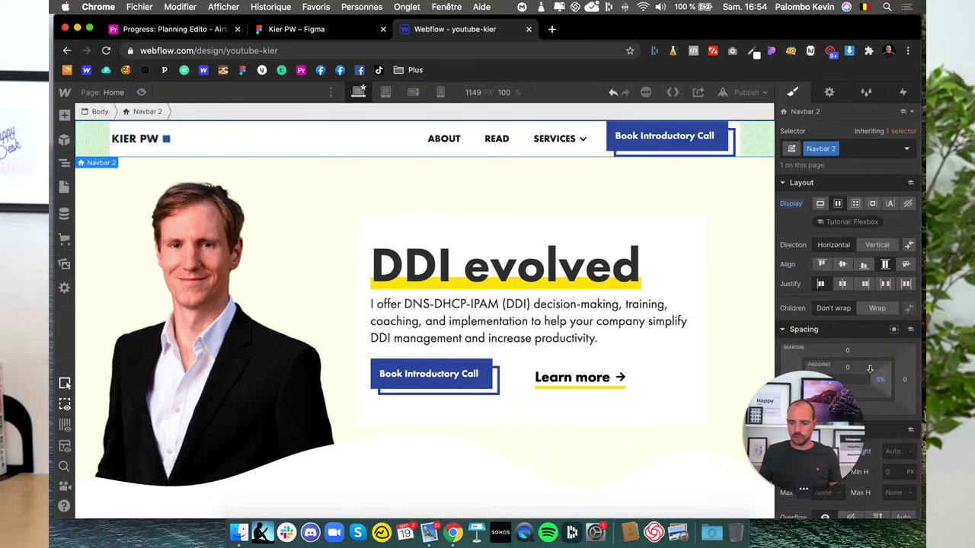
drag(847, 369, 851, 376)
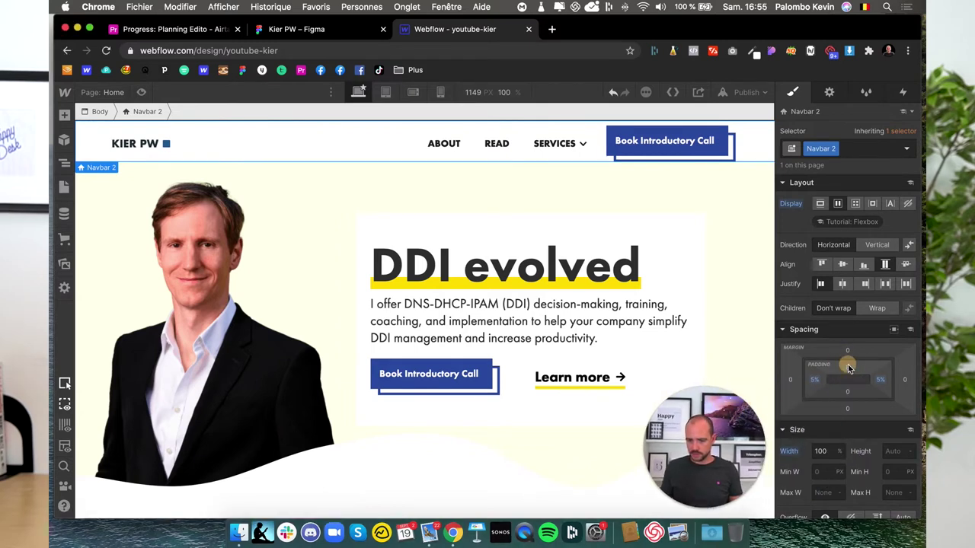
click(848, 367)
text(10)
key(Return)
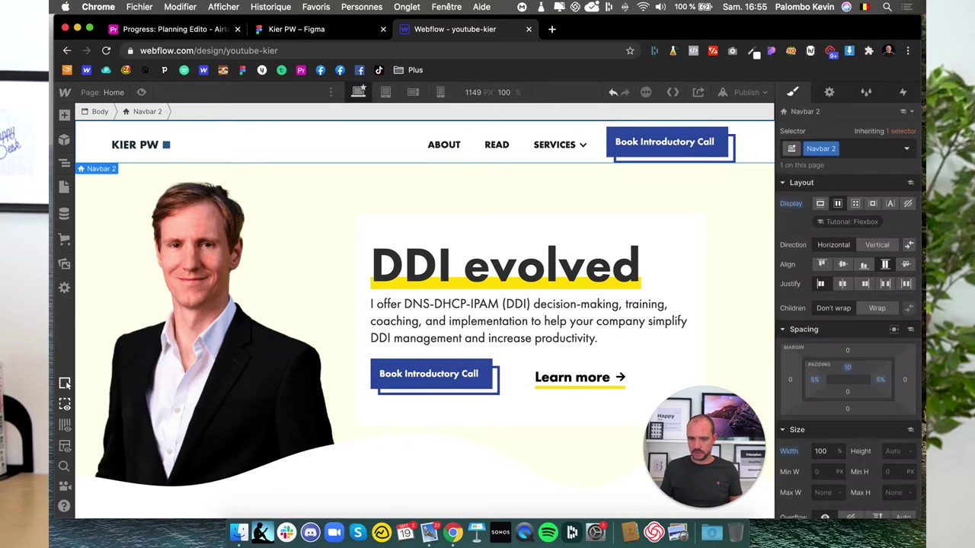
click(848, 392)
text(10)
key(Return)
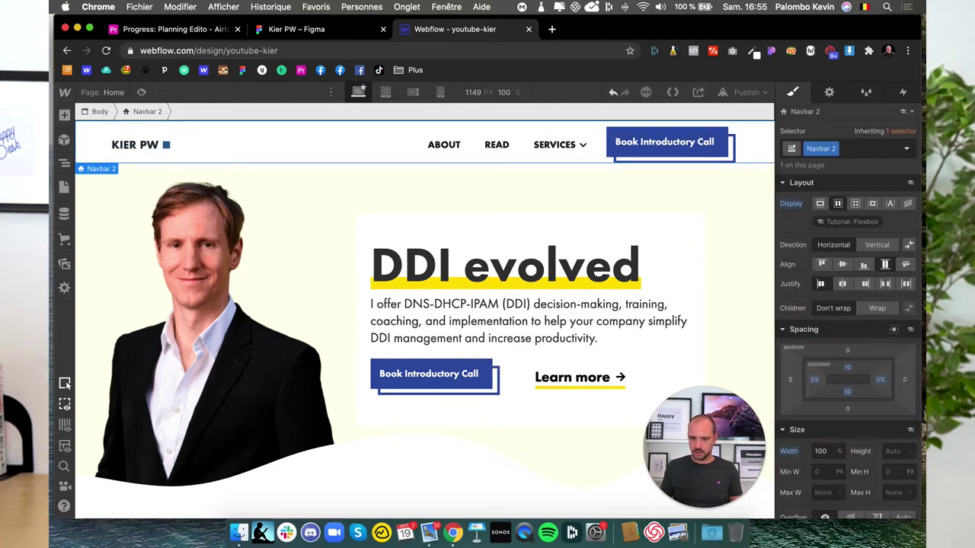
- Preview the navbar, test the Services dropdown, then exit preview
click(140, 92)
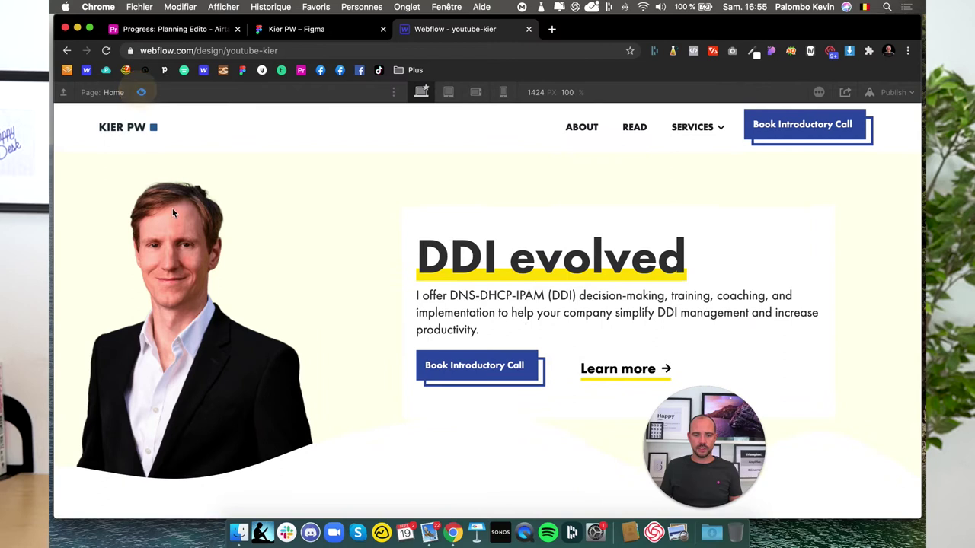
click(691, 127)
click(525, 188)
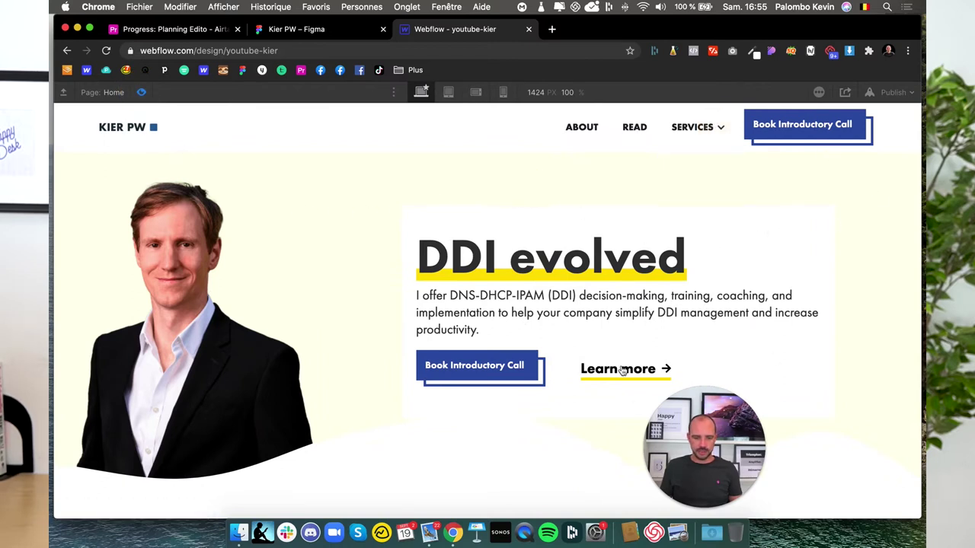
drag(683, 463, 834, 463)
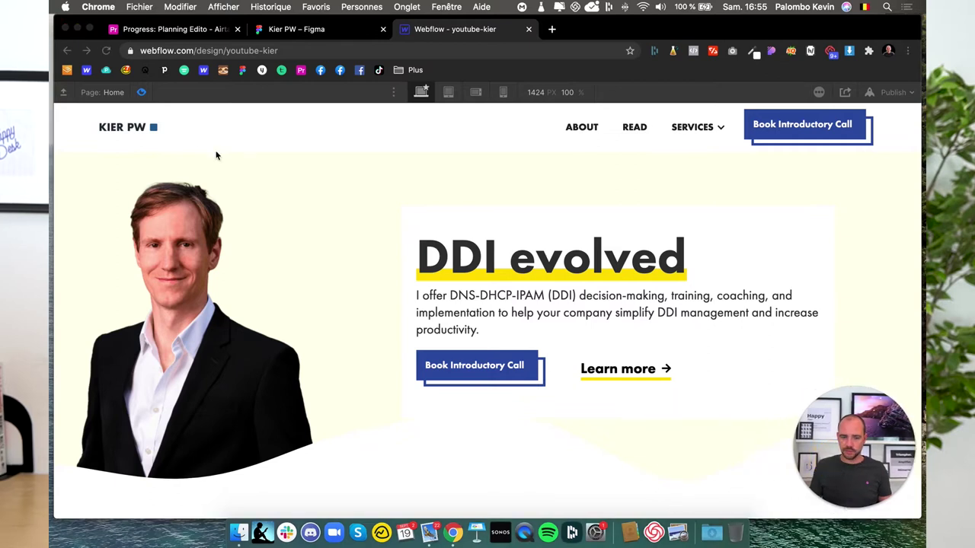
click(139, 92)
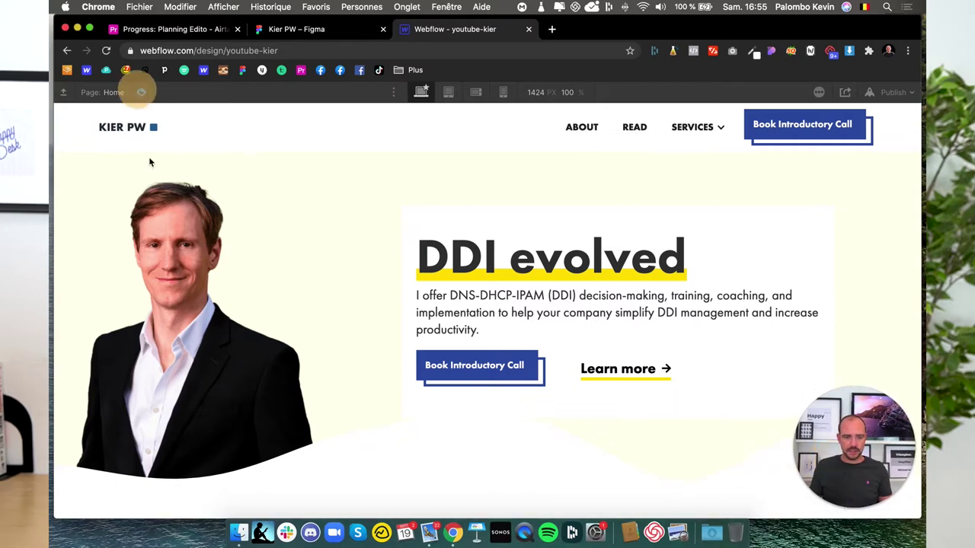
click(141, 93)
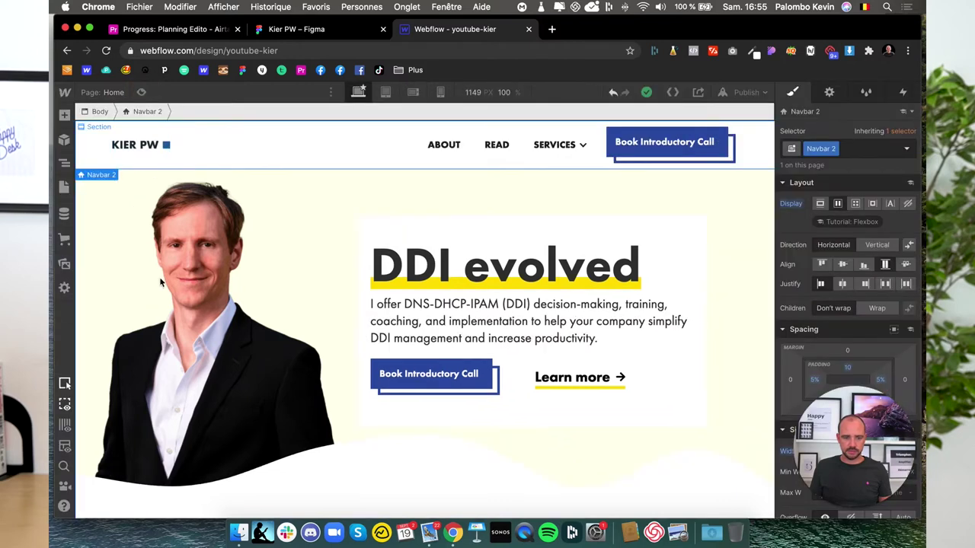
- Add a new Section to the page Body below the hero
click(64, 163)
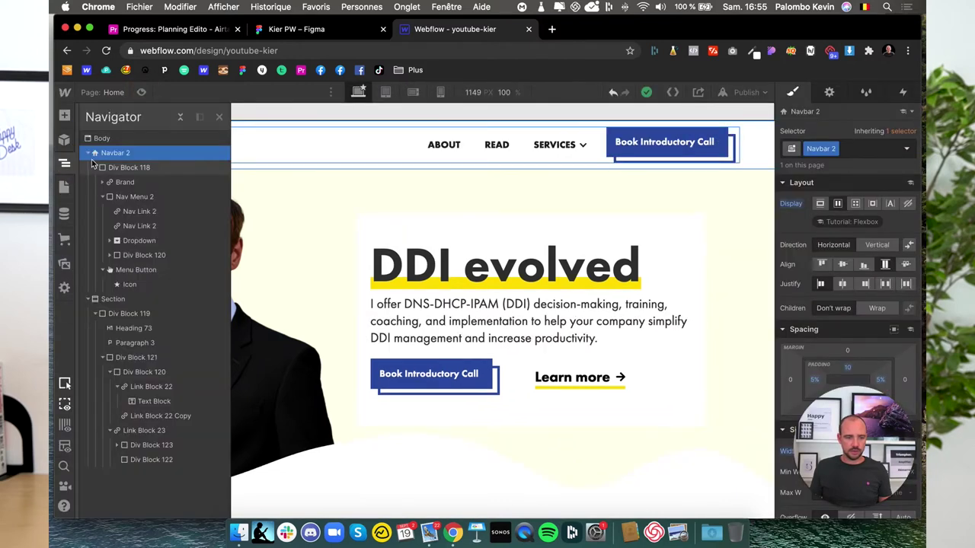
click(86, 299)
click(88, 152)
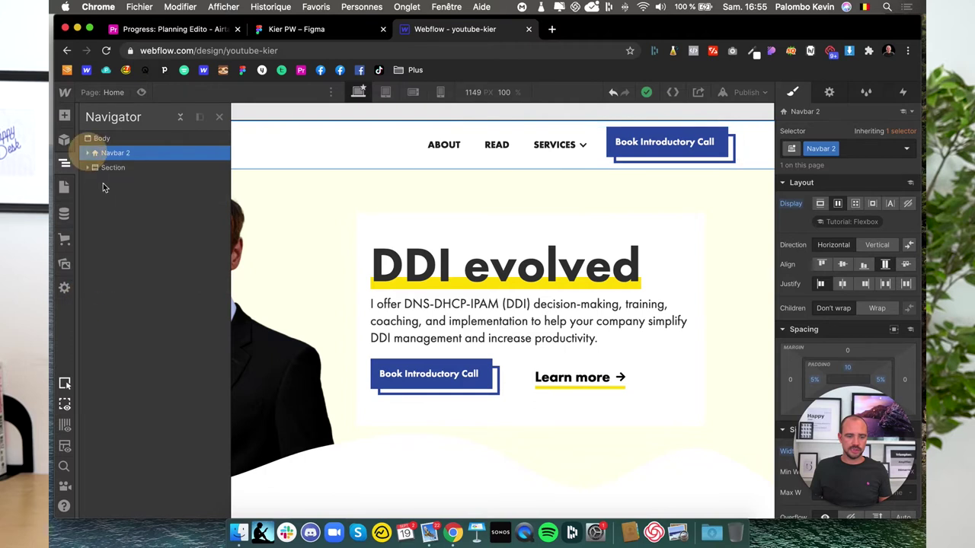
click(113, 168)
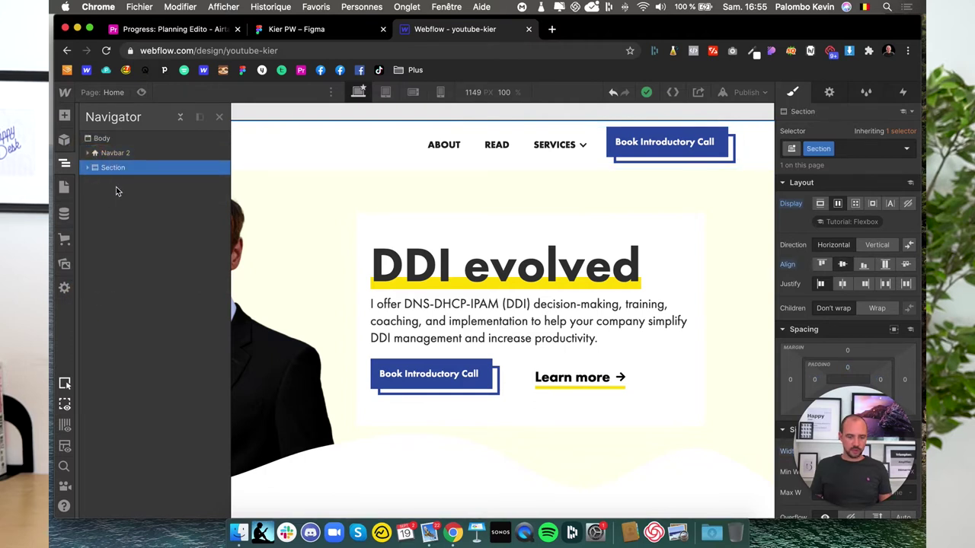
click(87, 139)
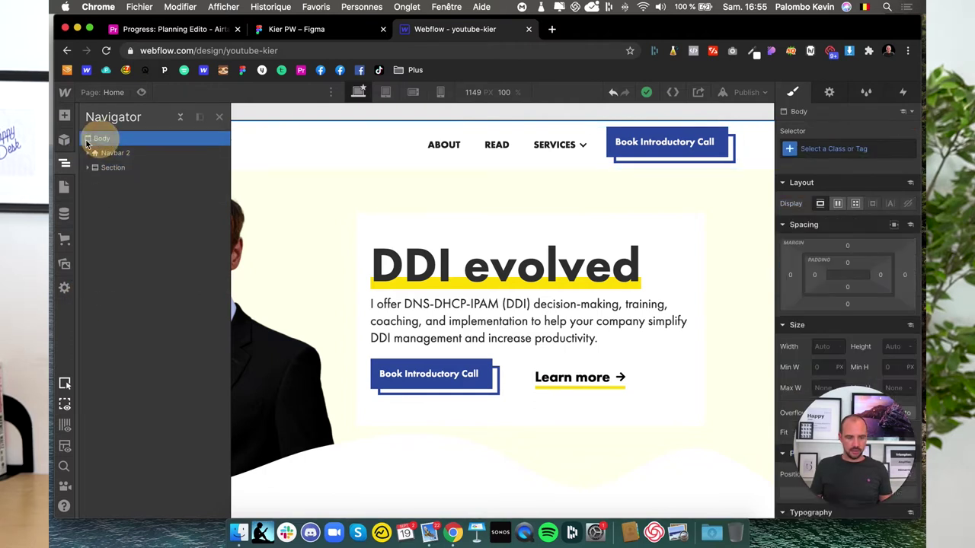
click(64, 116)
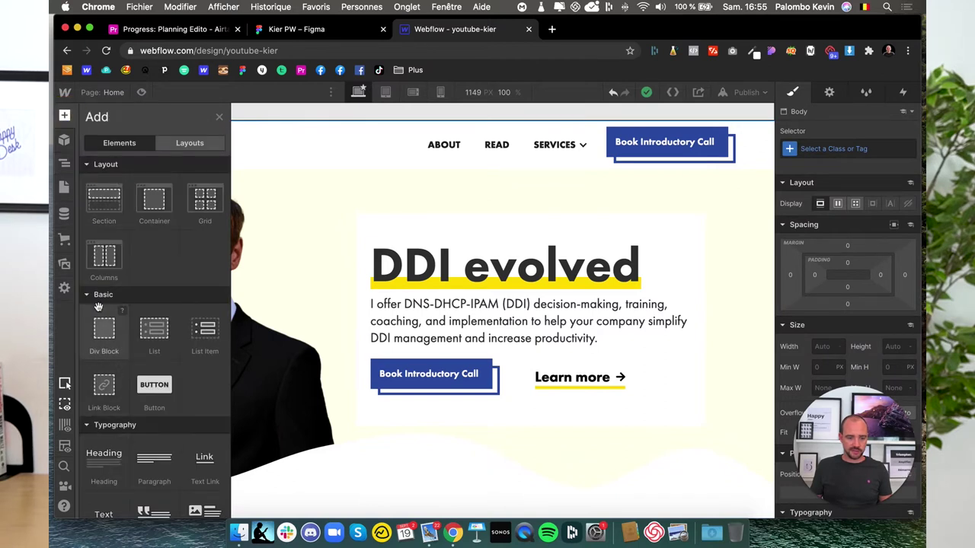
click(104, 207)
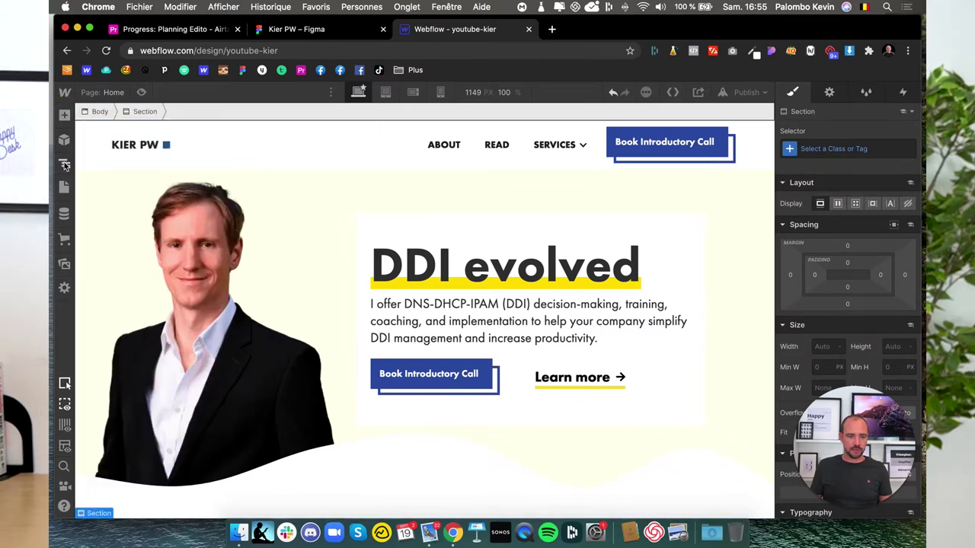
- Insert a Div Block into the new Section
click(64, 165)
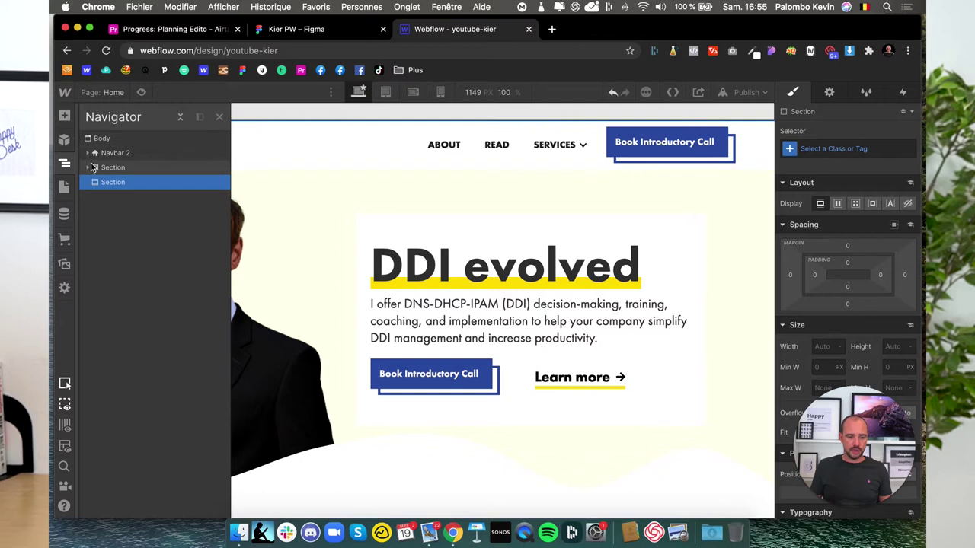
click(88, 168)
click(114, 185)
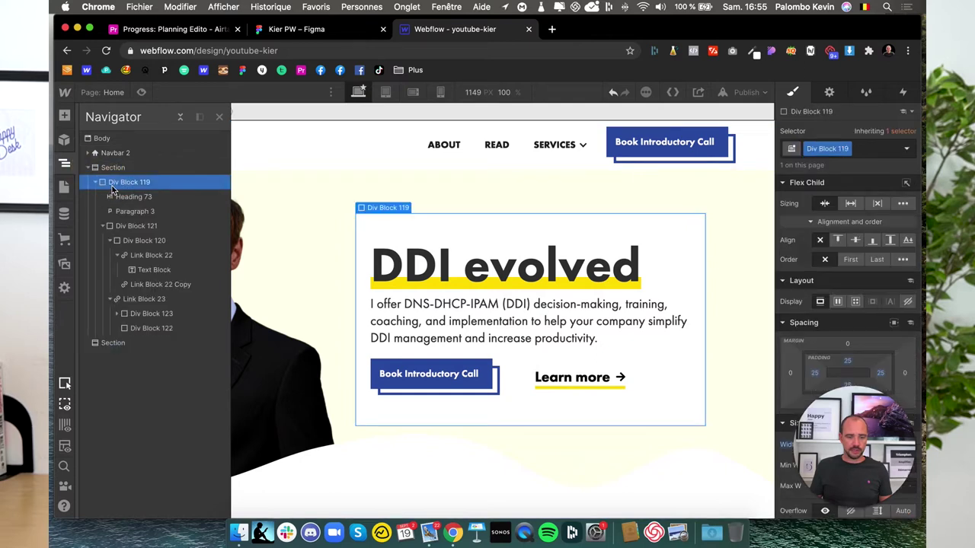
click(104, 344)
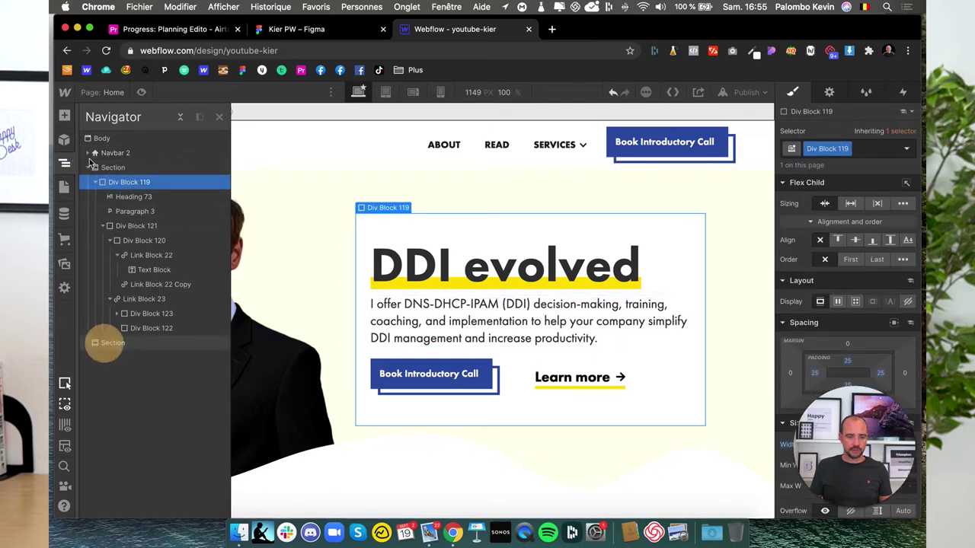
click(65, 114)
click(104, 336)
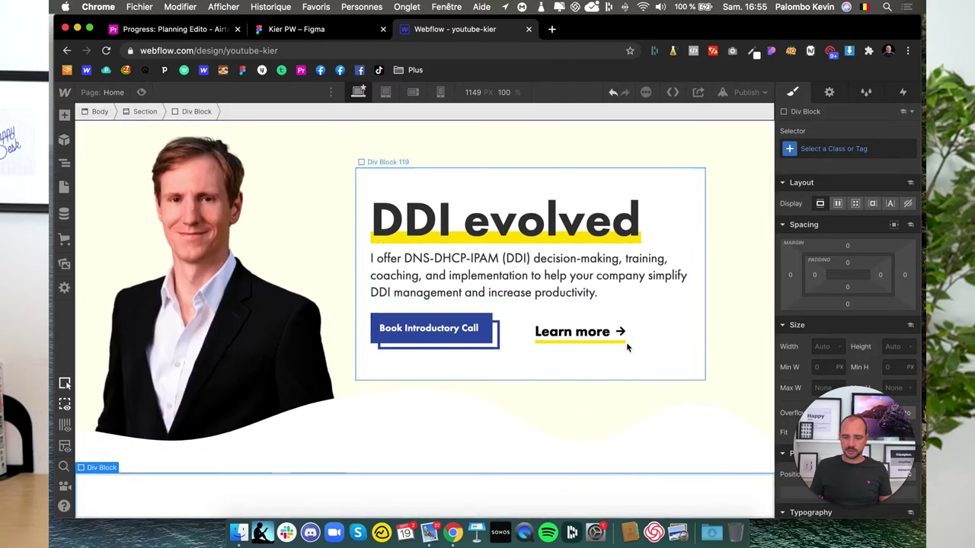
- Select the hero Section in the Navigator, comparing it with Navbar 2 and Div Block 119
click(64, 163)
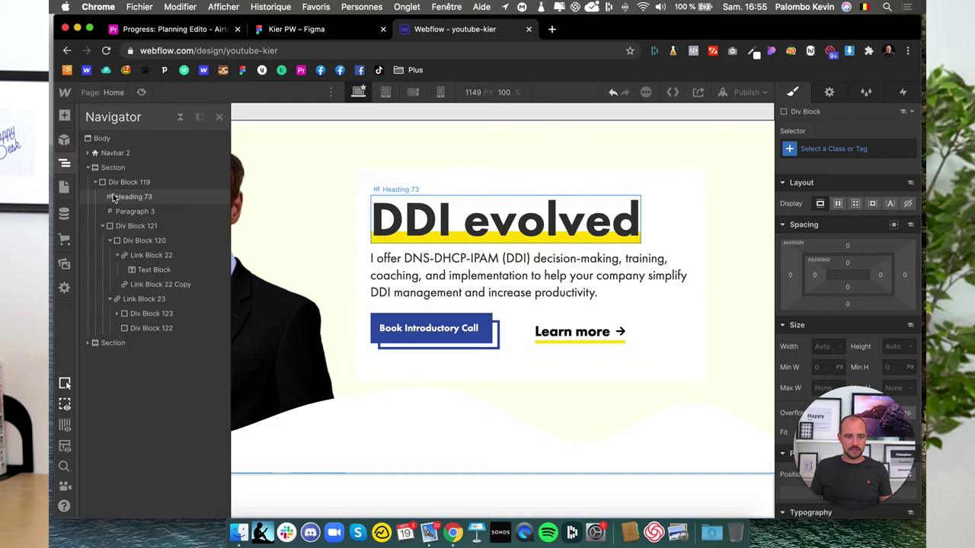
click(115, 153)
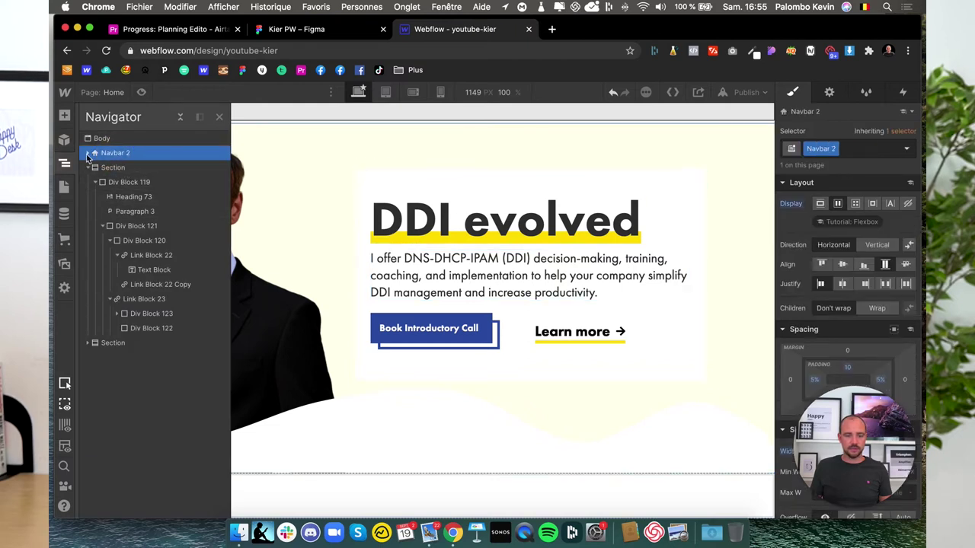
click(88, 153)
click(88, 153)
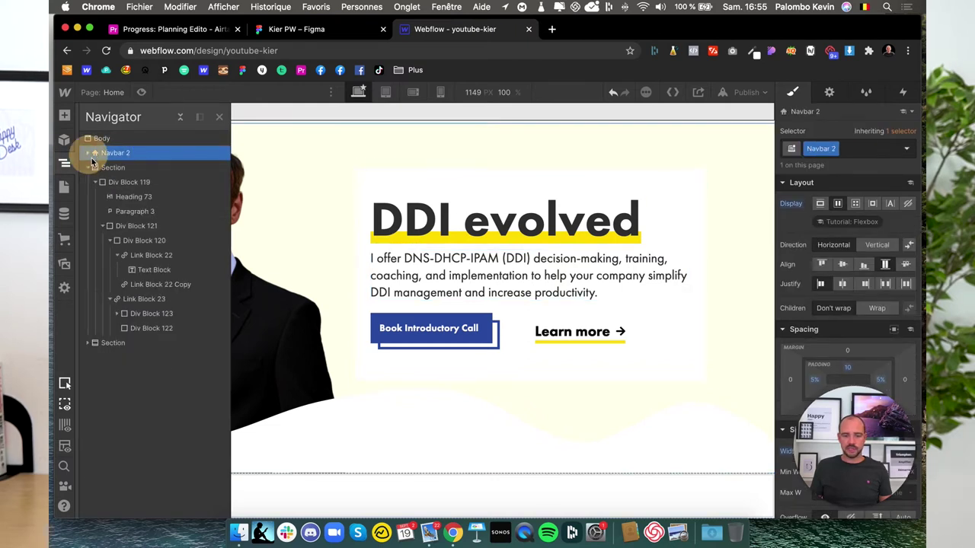
click(112, 168)
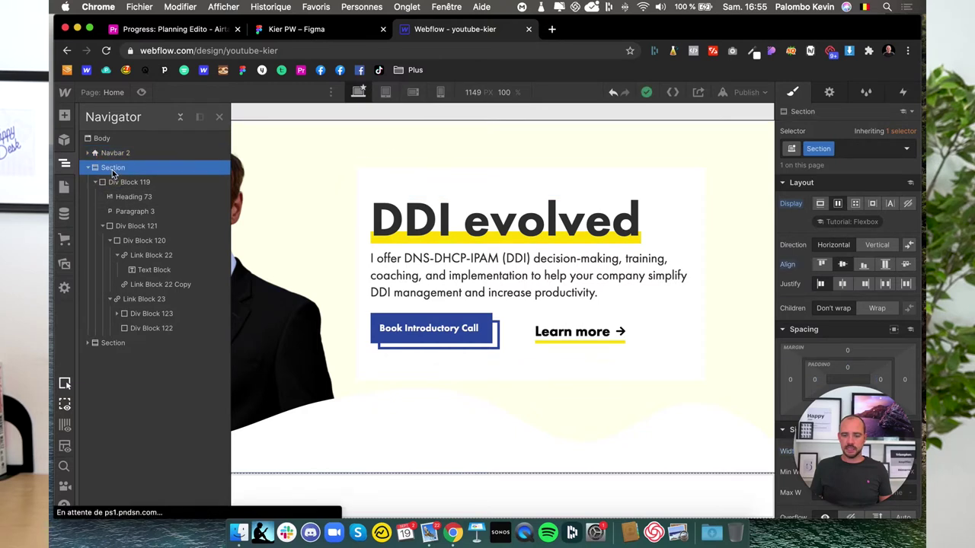
scroll(420, 324, up, 2)
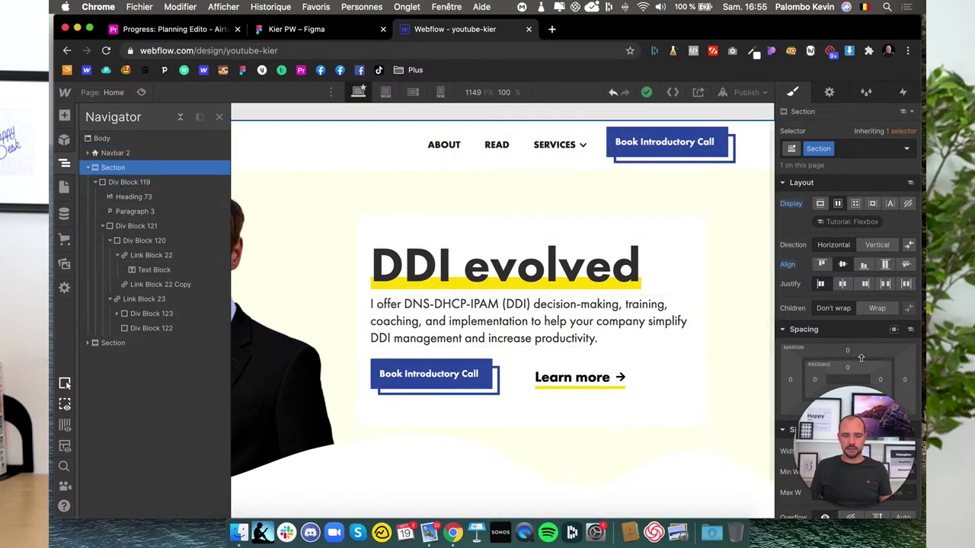
click(881, 381)
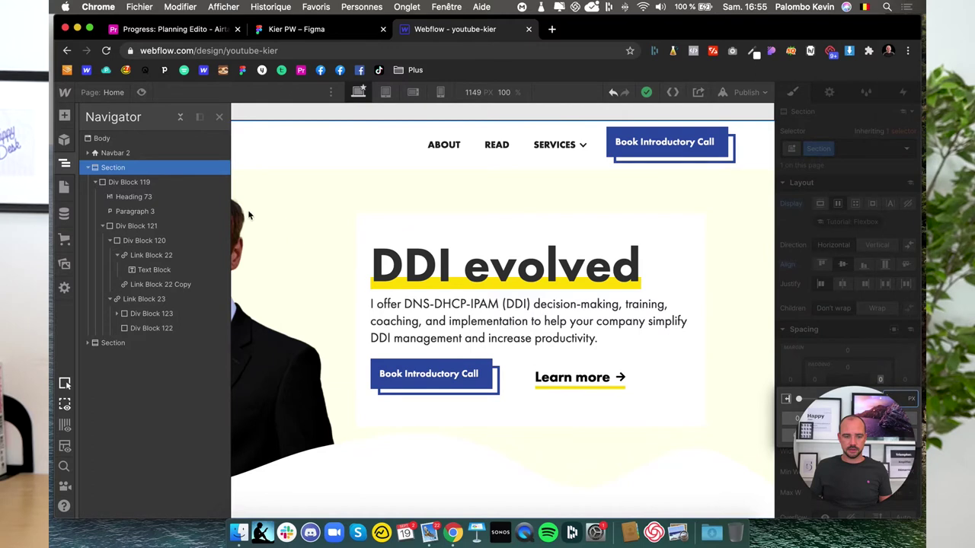
click(134, 183)
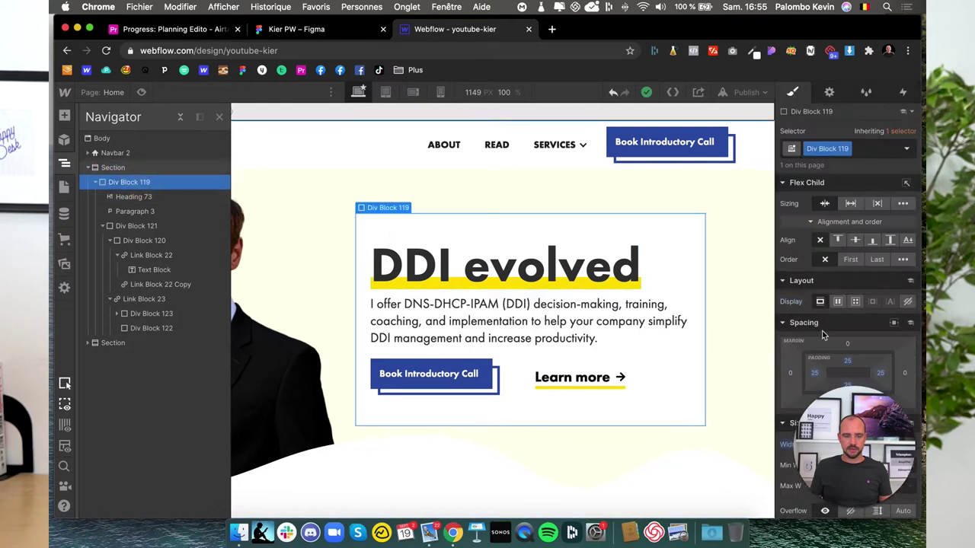
click(127, 168)
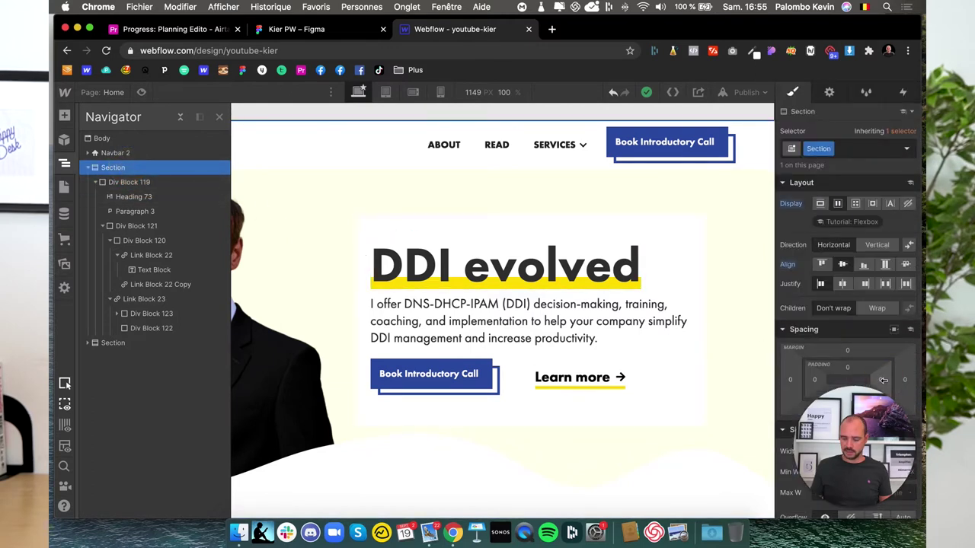
- Set the hero Section's right and left padding to 5%
click(882, 380)
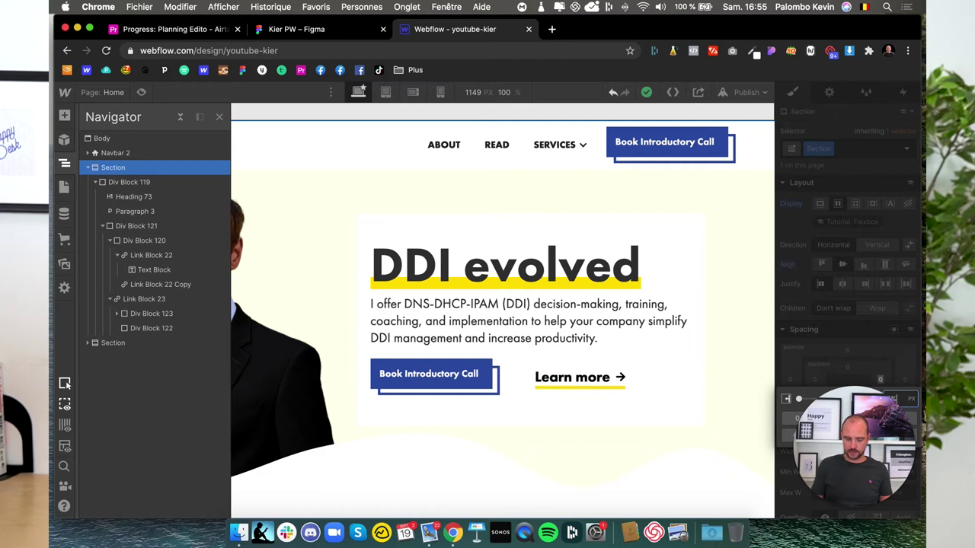
text(5%)
key(Return)
click(815, 380)
text(5%)
key(Return)
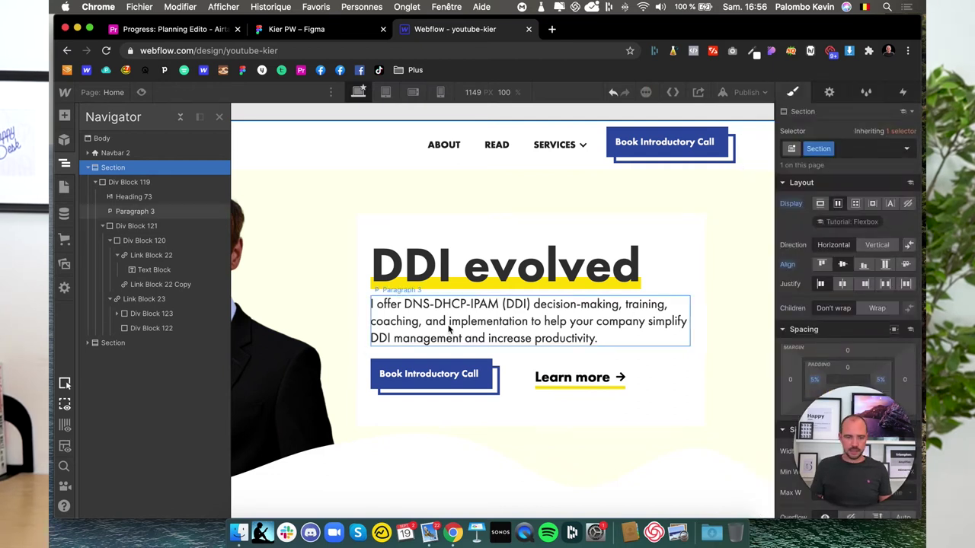
click(113, 343)
- Give the new div block the class mojn-container
key(super+v)
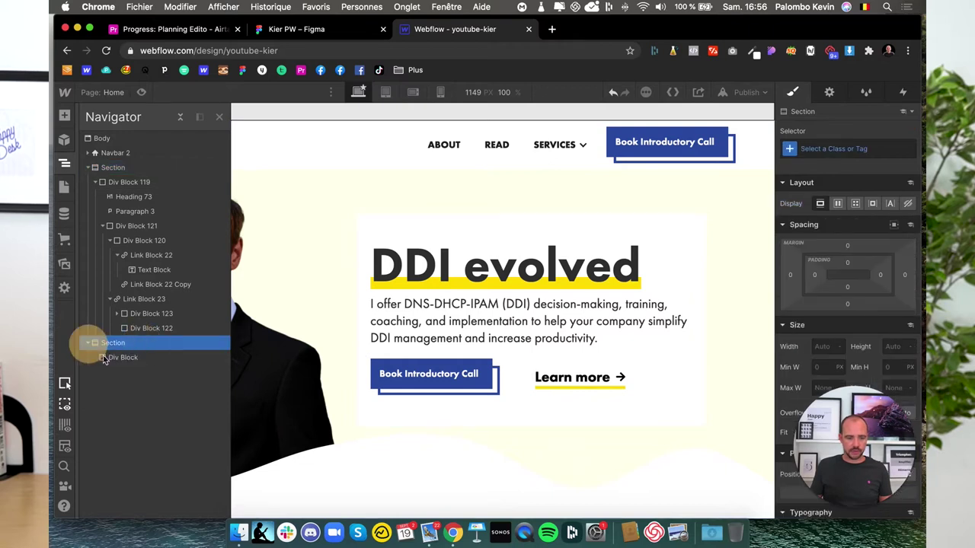
click(815, 148)
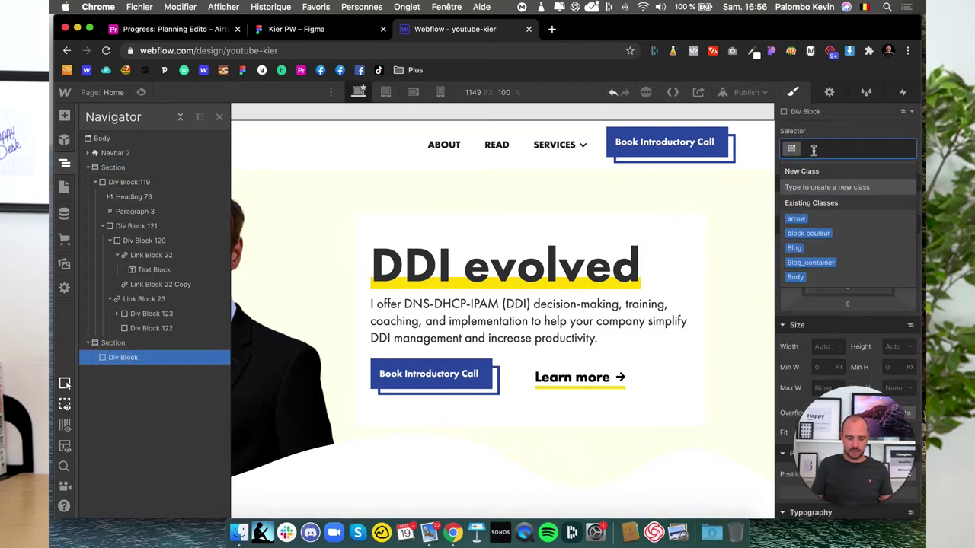
text(mon-container)
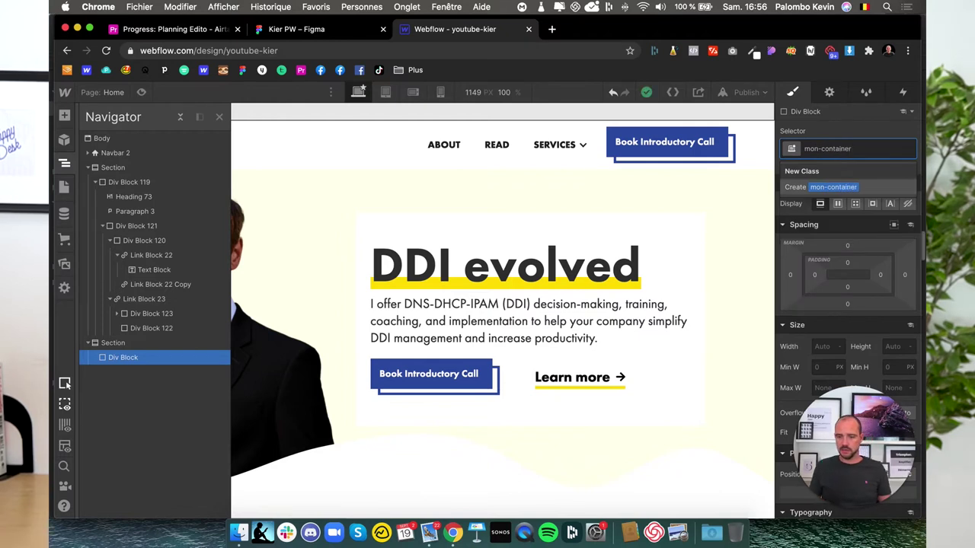
key(Escape)
click(880, 275)
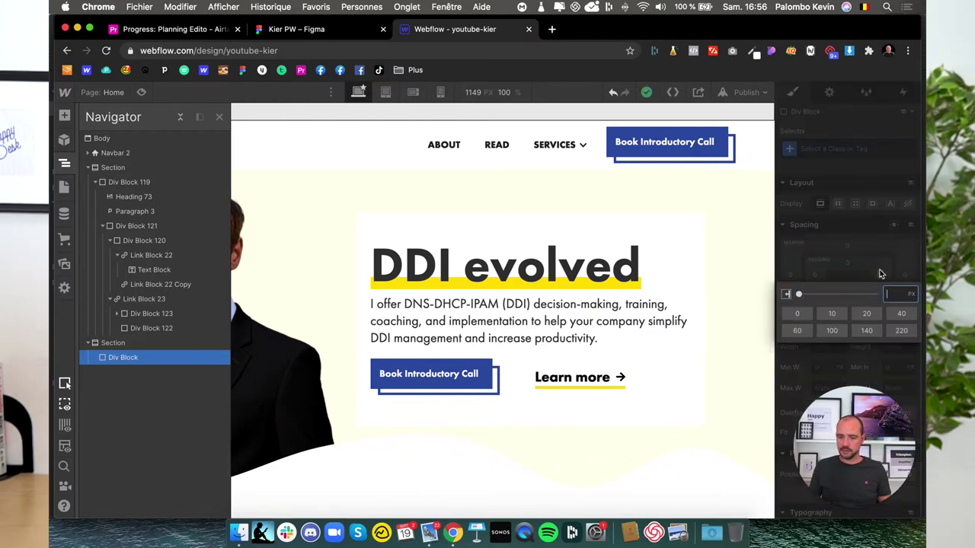
click(849, 181)
click(834, 148)
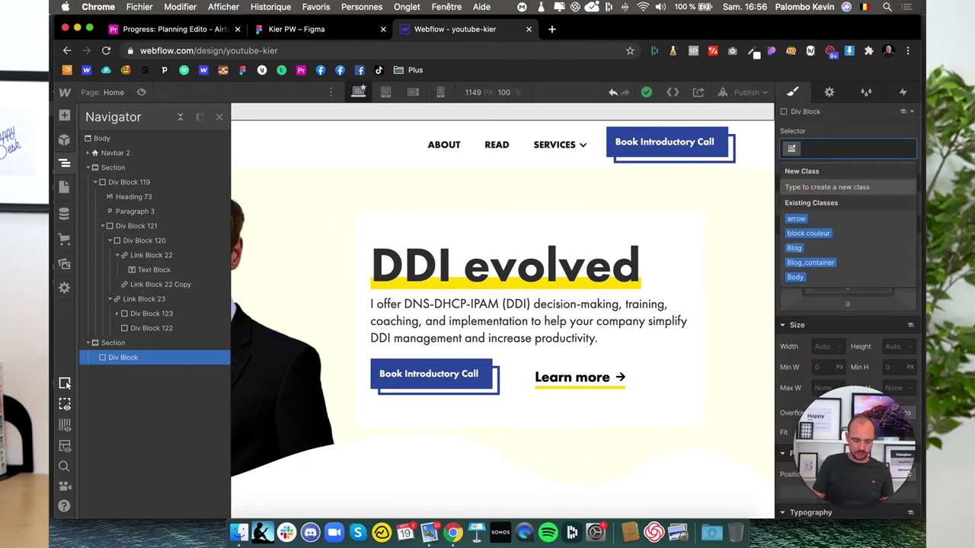
text(mojn-container)
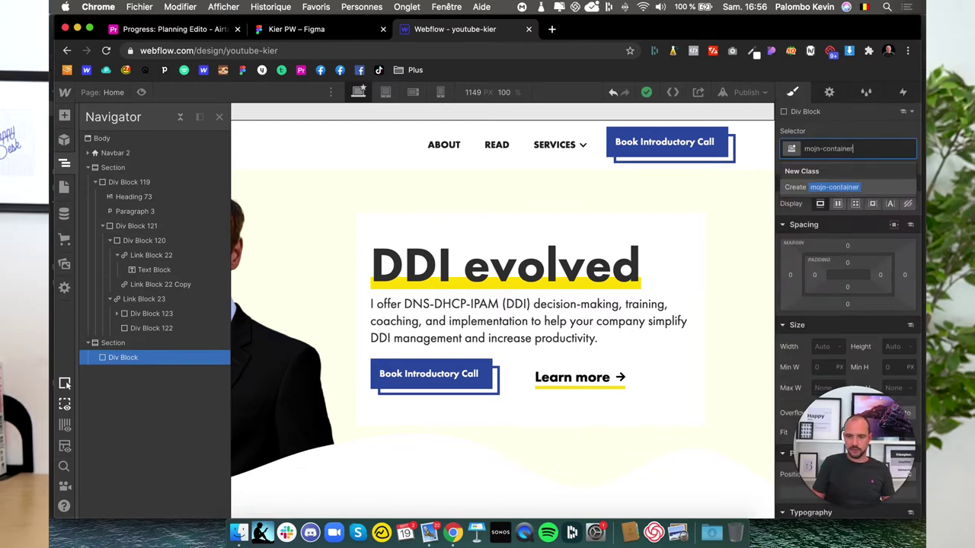
key(Return)
- Set mojn-container's right and left padding to 5%
click(896, 346)
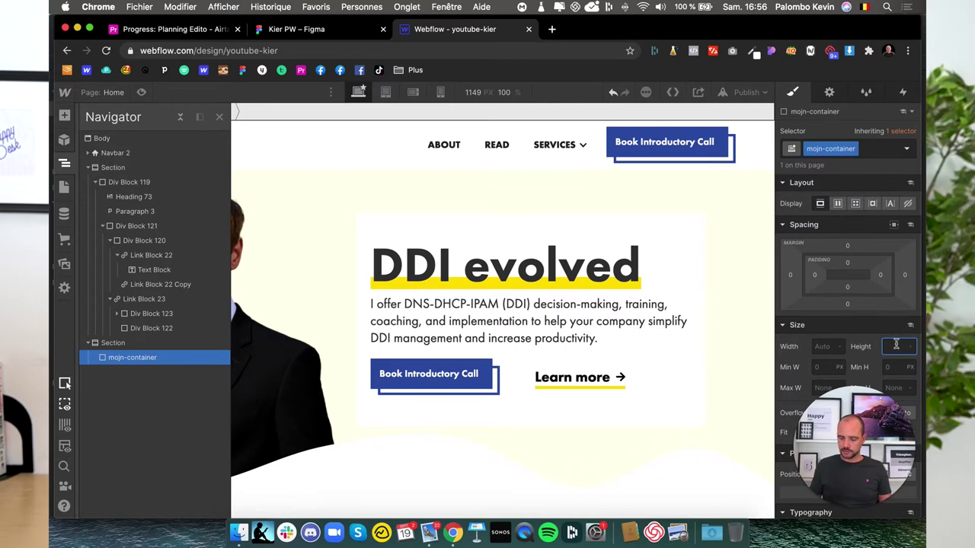
click(881, 277)
text(5)
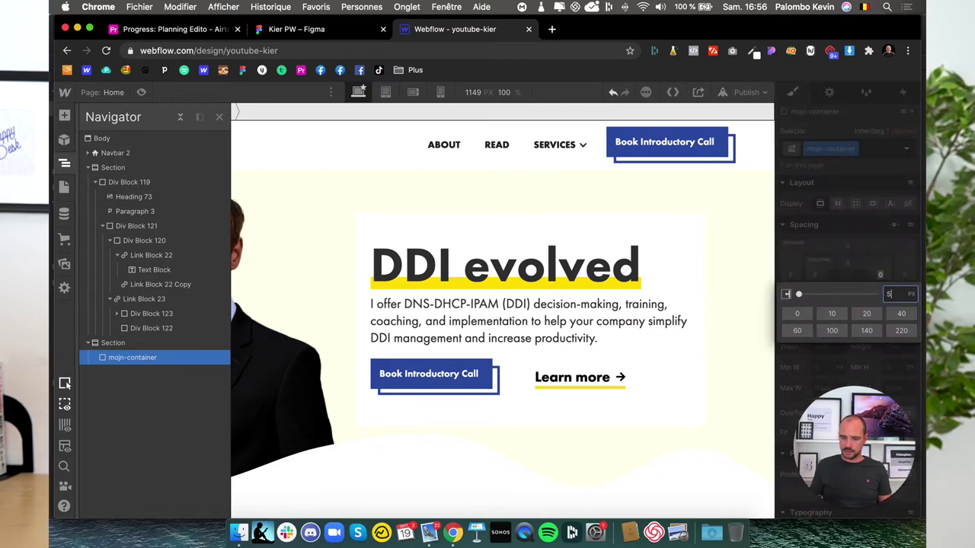
text(%)
key(Return)
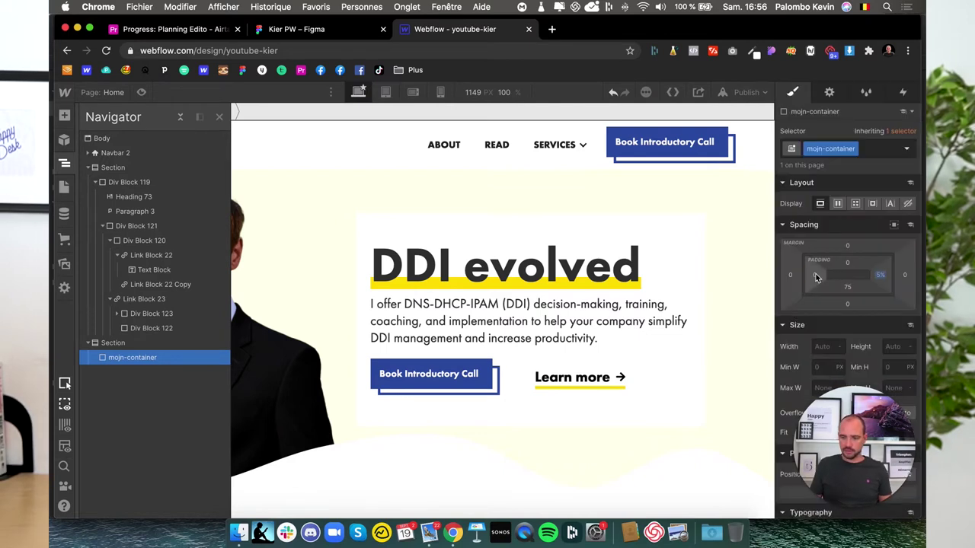
click(816, 276)
text(%)
key(Return)
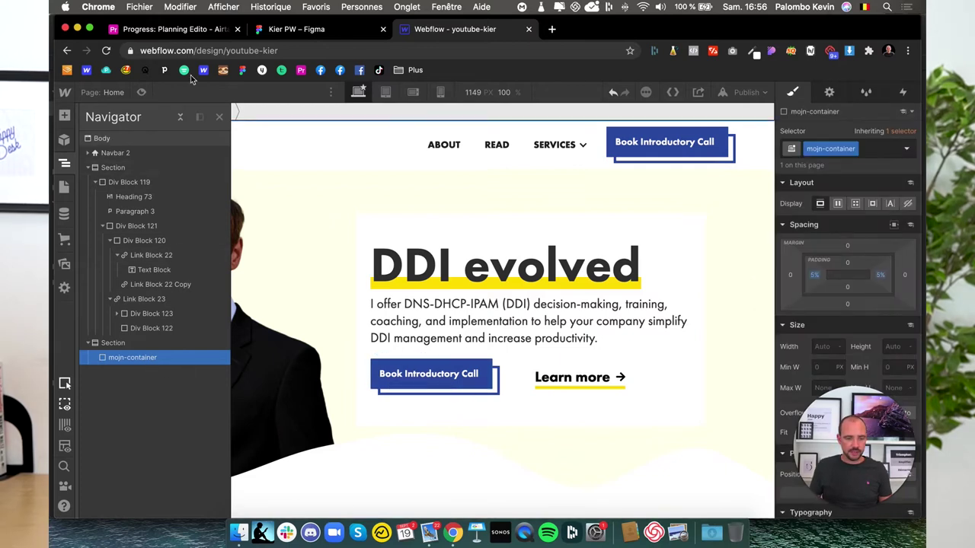
click(312, 29)
- Add a Heading inside mojn-container and center-align its text
scroll(404, 351, down, 5)
scroll(403, 352, down, 2)
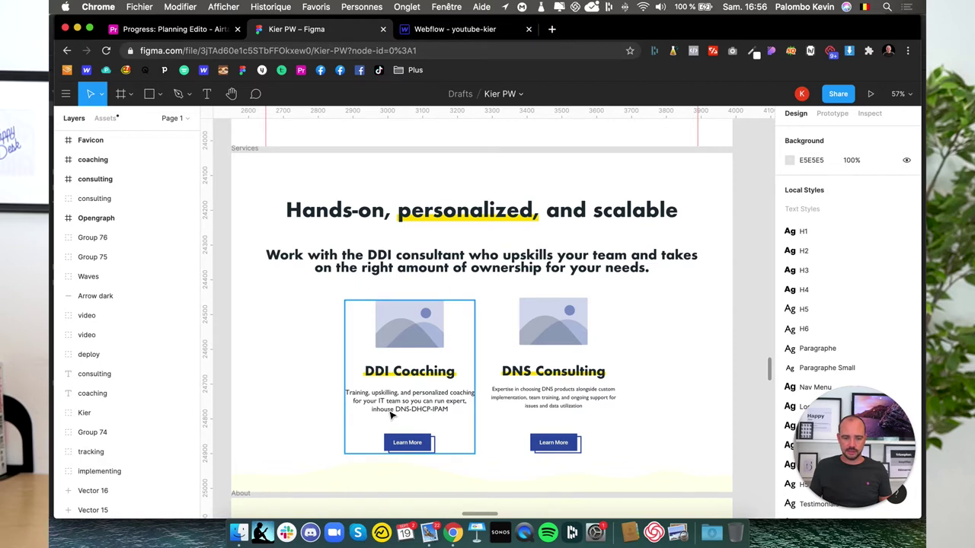
click(438, 29)
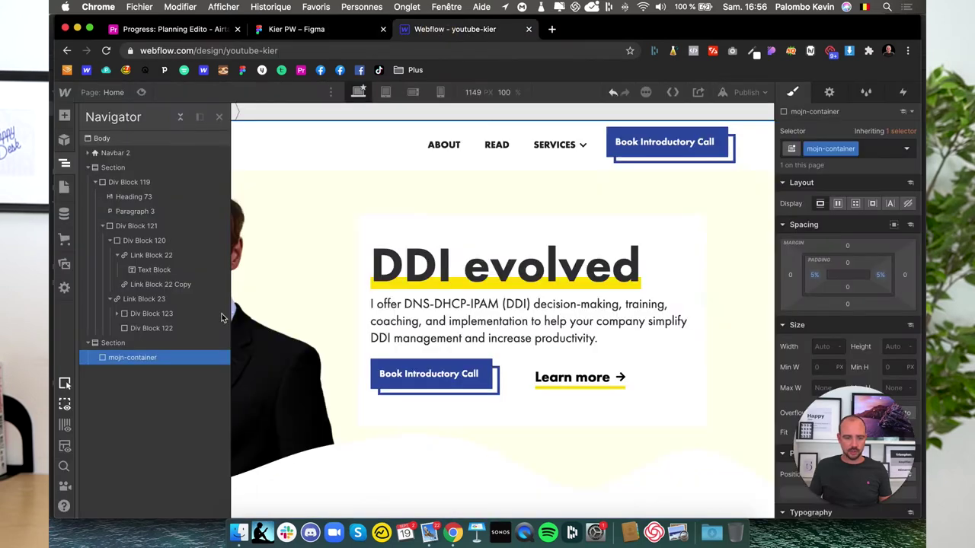
click(64, 116)
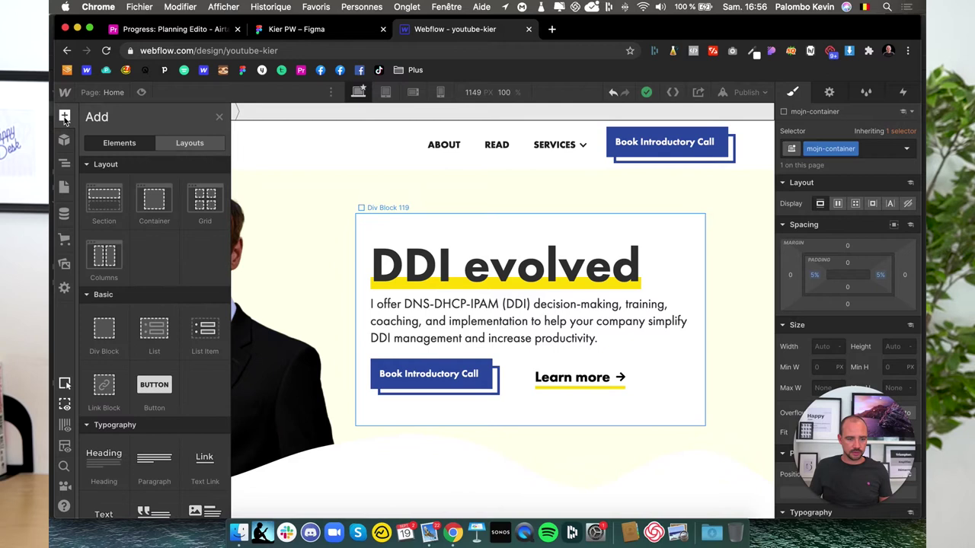
scroll(101, 329, down, 3)
click(101, 329)
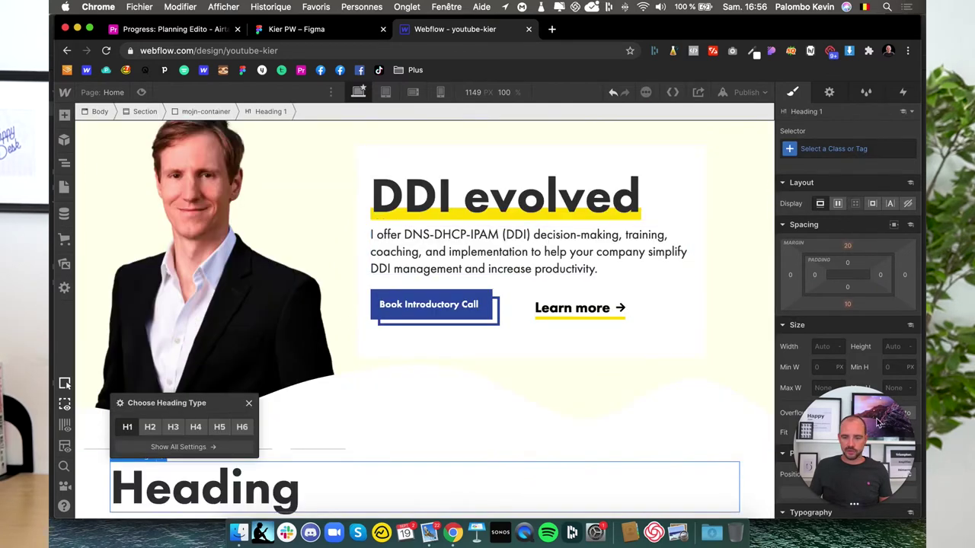
scroll(857, 466, down, 6)
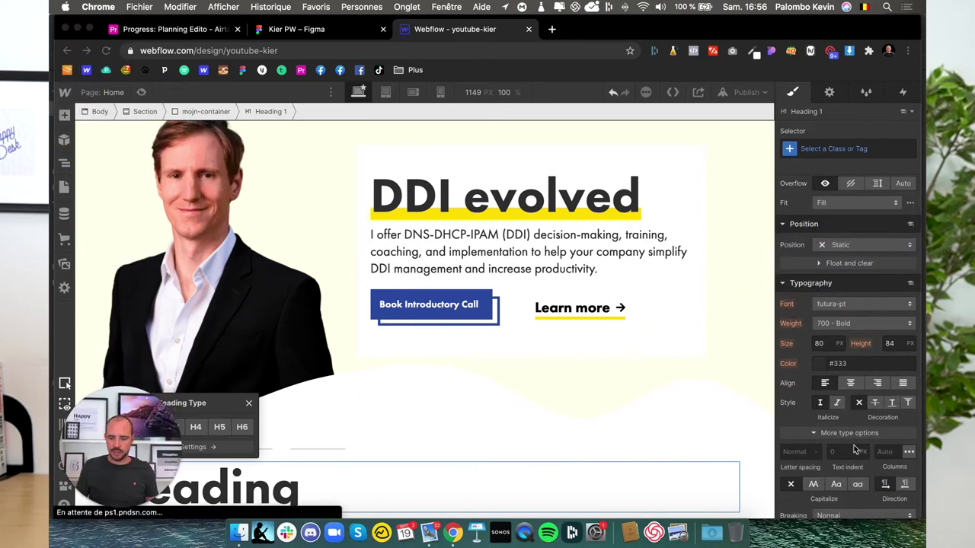
scroll(854, 445, down, 5)
scroll(854, 444, down, 3)
scroll(855, 444, up, 8)
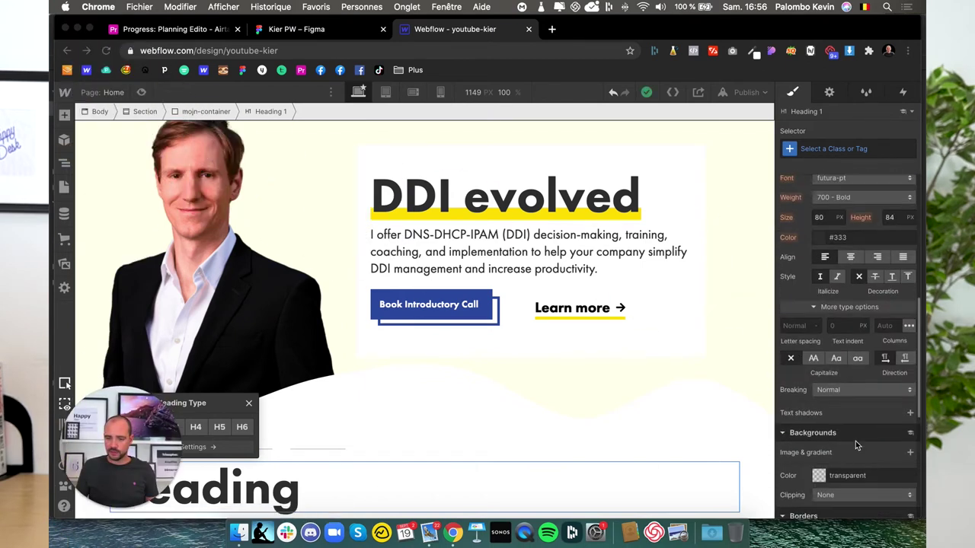
click(850, 256)
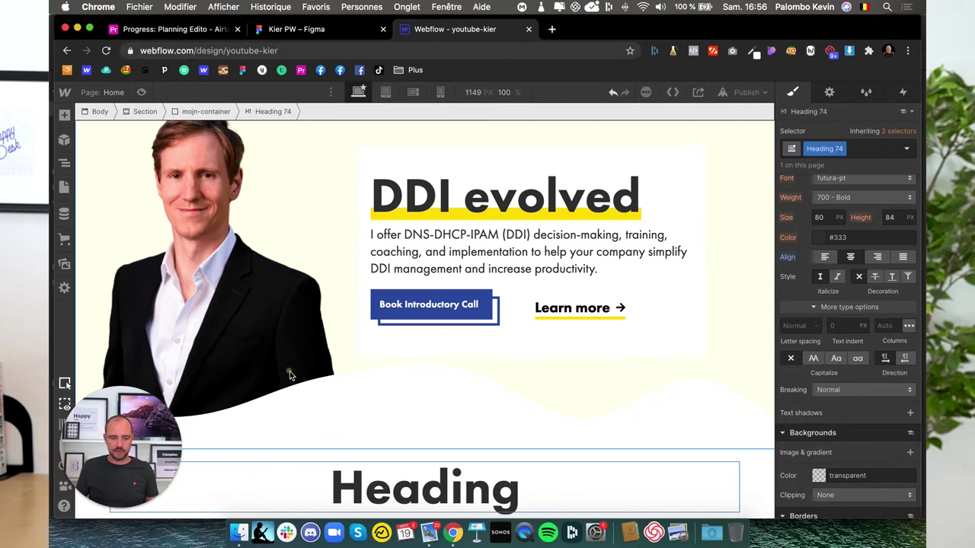
- Duplicate the heading below itself and make the copy an H3
click(265, 479)
key(cmd+z)
key(cmd+v)
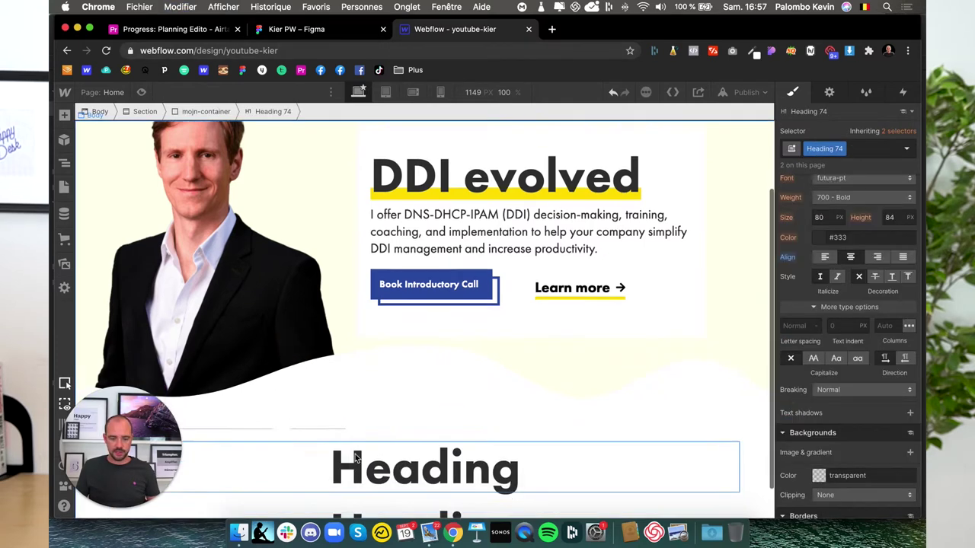
click(828, 95)
click(815, 178)
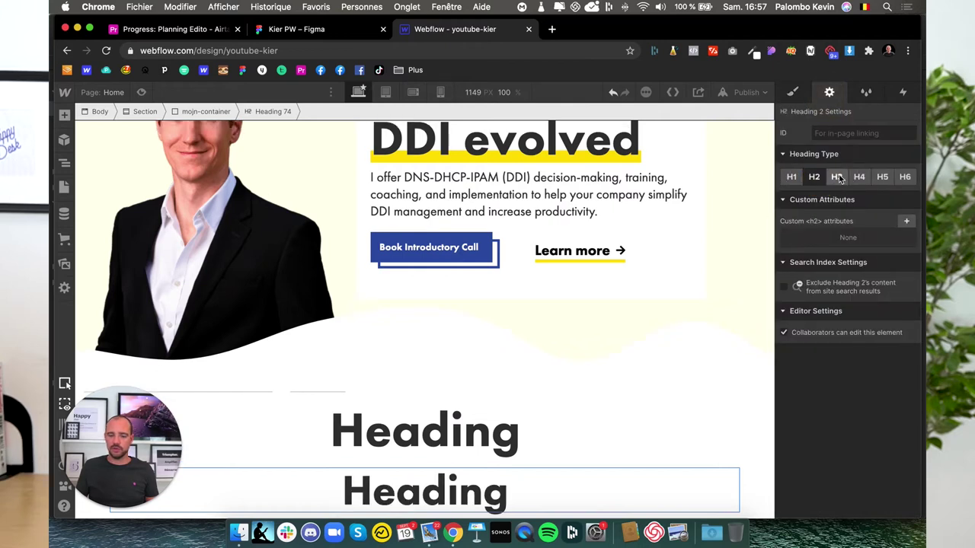
click(836, 177)
click(378, 440)
- Copy Figma's Services title 'Hands-on, personalized, and scalable' into the upper Webflow heading
click(323, 31)
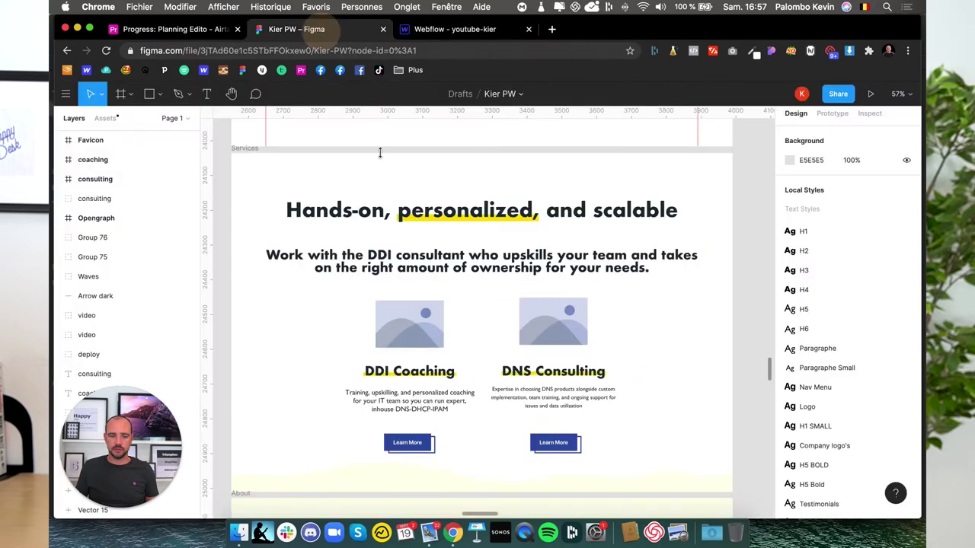
double_click(399, 217)
click(398, 215)
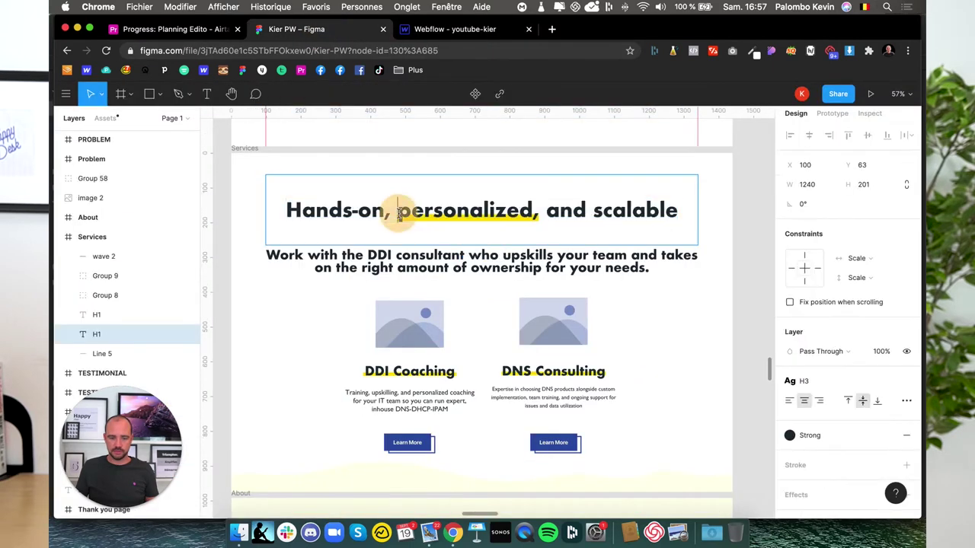
triple_click(398, 214)
key(super+c)
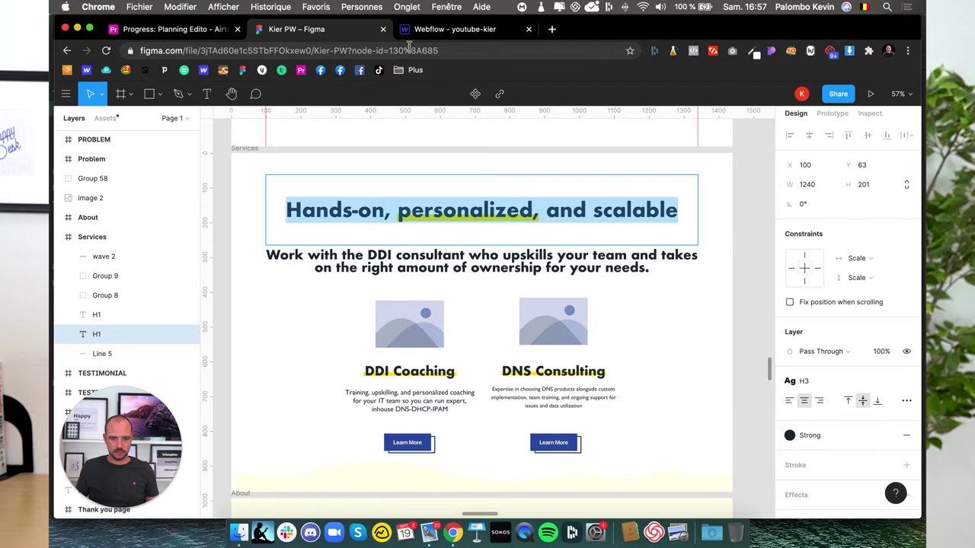
click(423, 29)
double_click(374, 441)
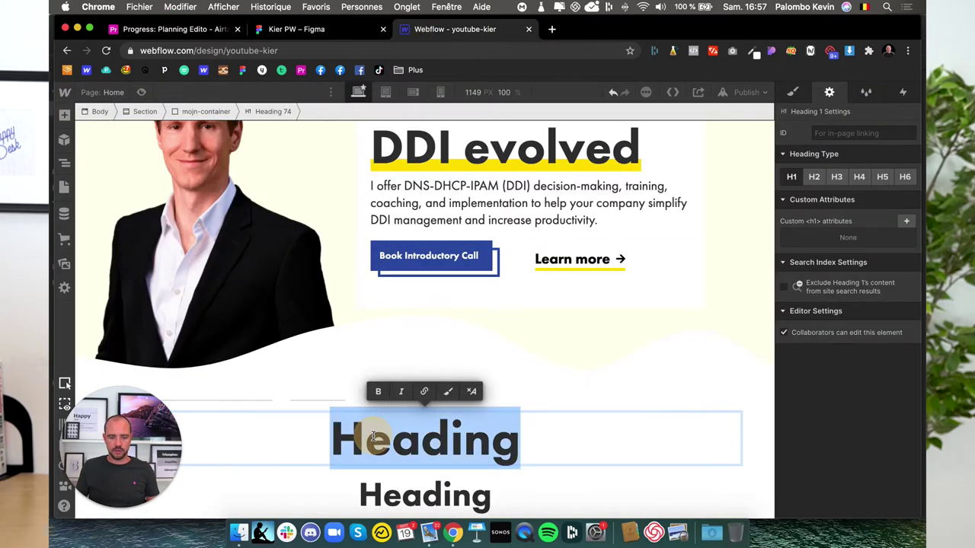
key(super+v)
- Paste Figma's DDI consultant intro sentence into the lower Webflow heading
click(305, 29)
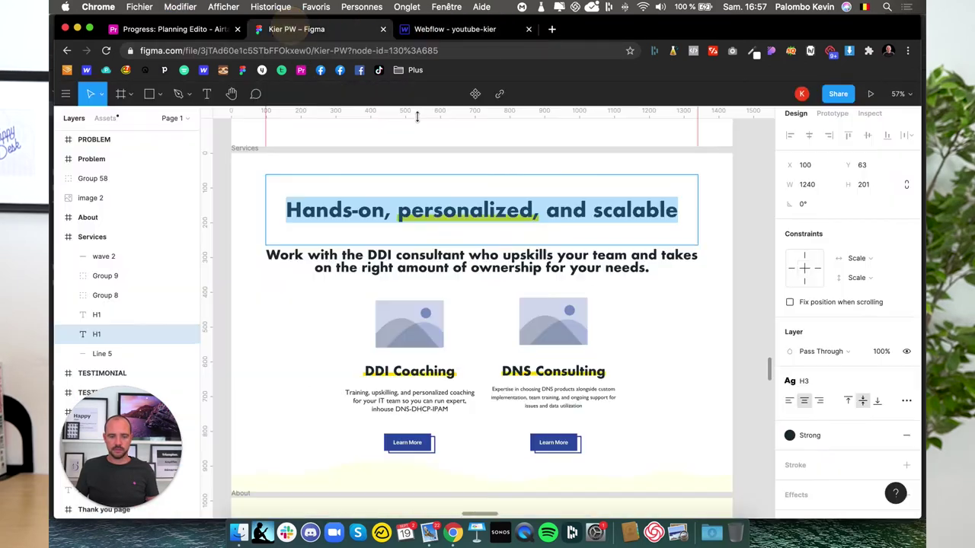
double_click(439, 259)
key(super+c)
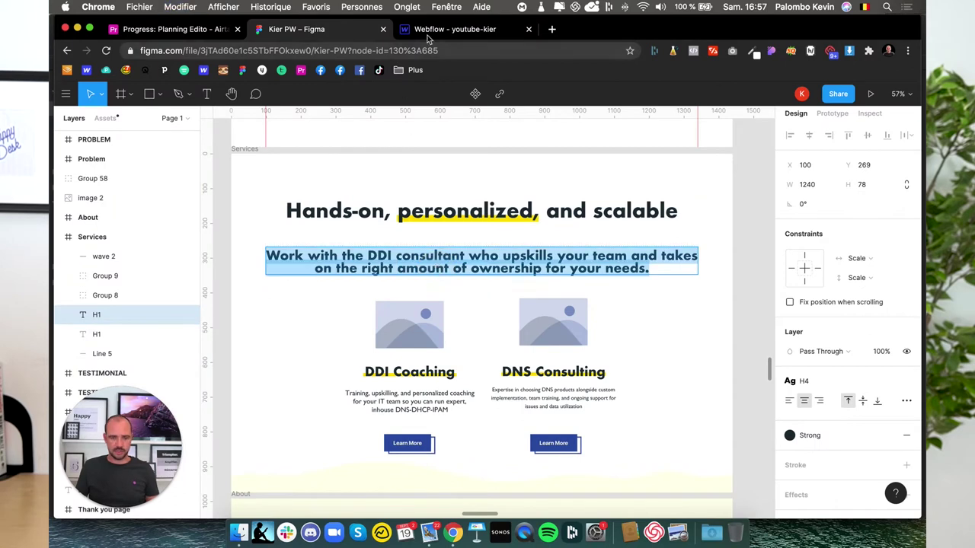
click(455, 29)
scroll(405, 487, down, 1)
double_click(405, 487)
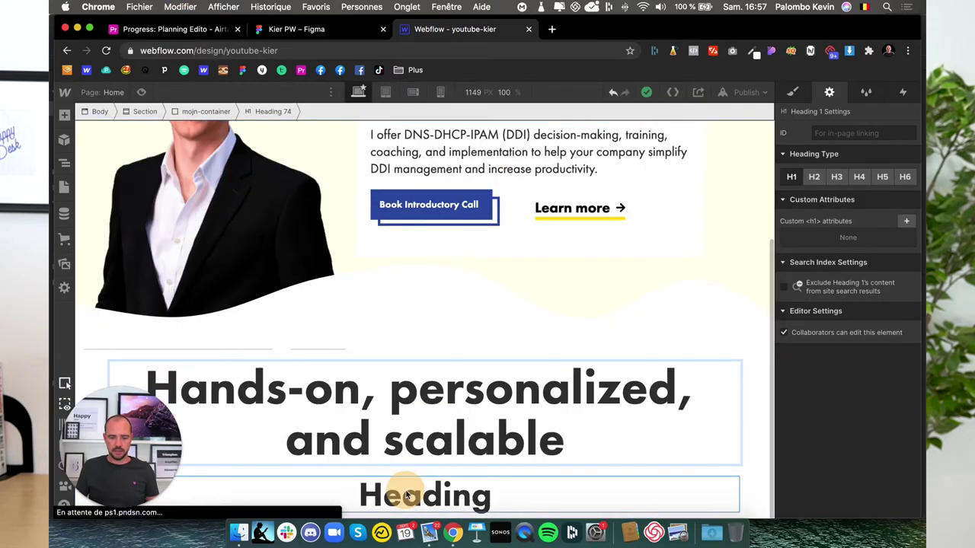
key(super+v)
scroll(405, 491, down, 1)
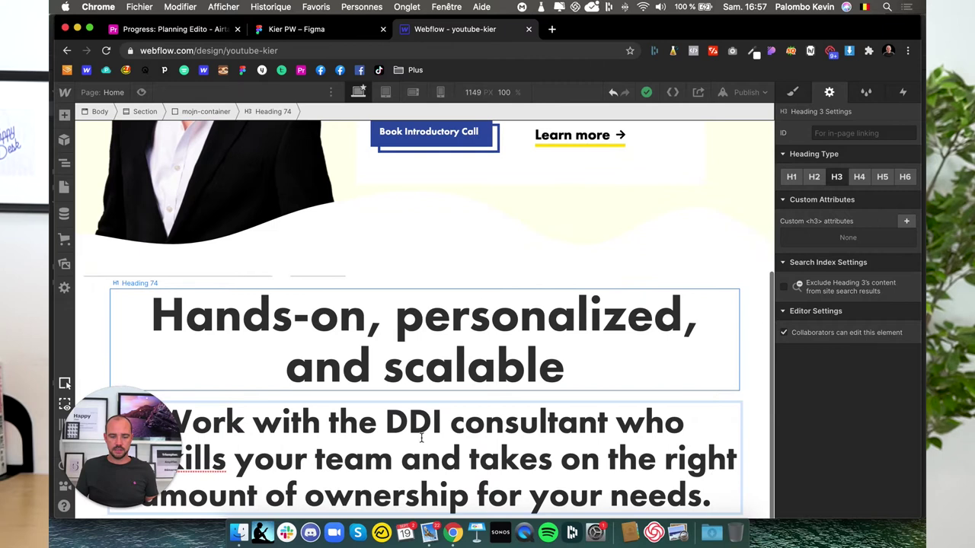
click(329, 367)
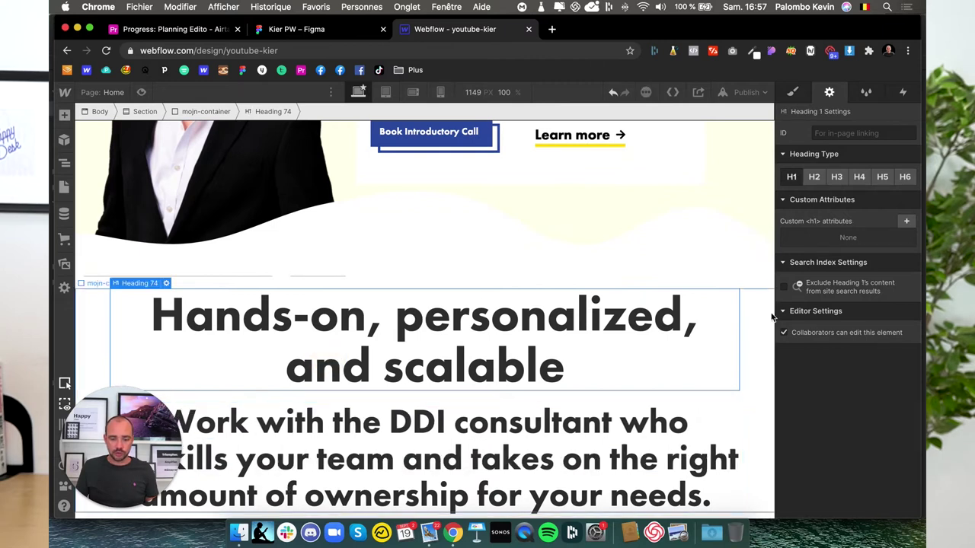
click(793, 93)
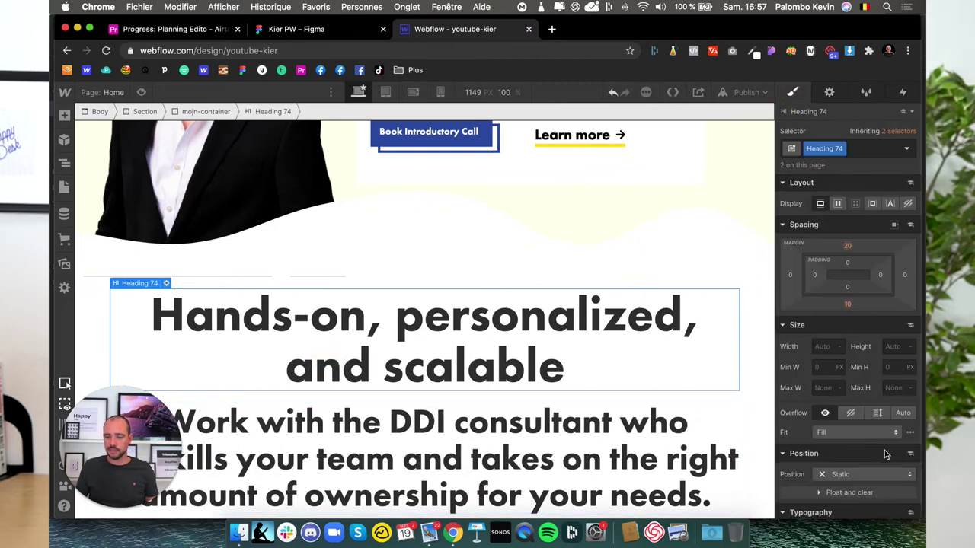
- Set the shared heading style to 30 px font size with a 34 px line height
scroll(885, 455, down, 3)
click(819, 376)
text(50)
key(Return)
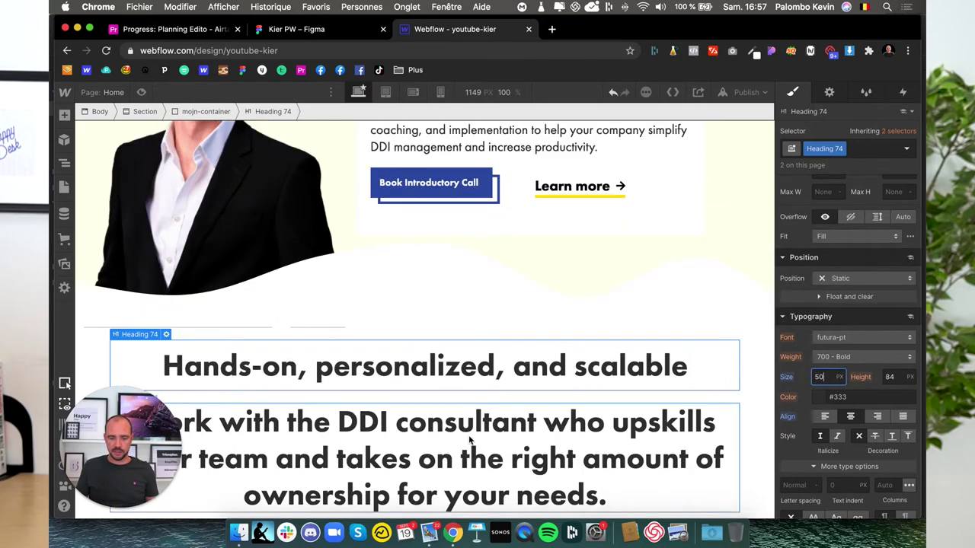
click(820, 376)
text(30)
key(Return)
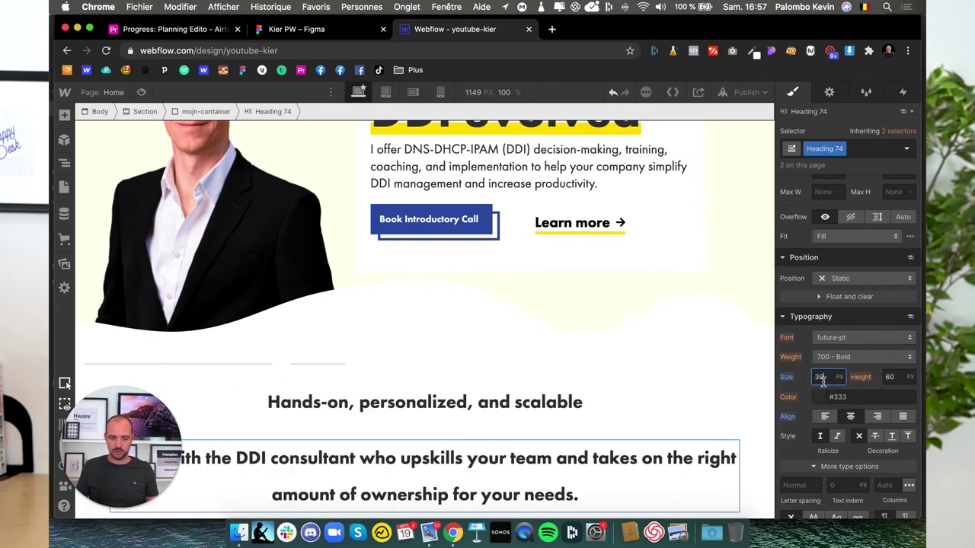
click(883, 383)
text(34)
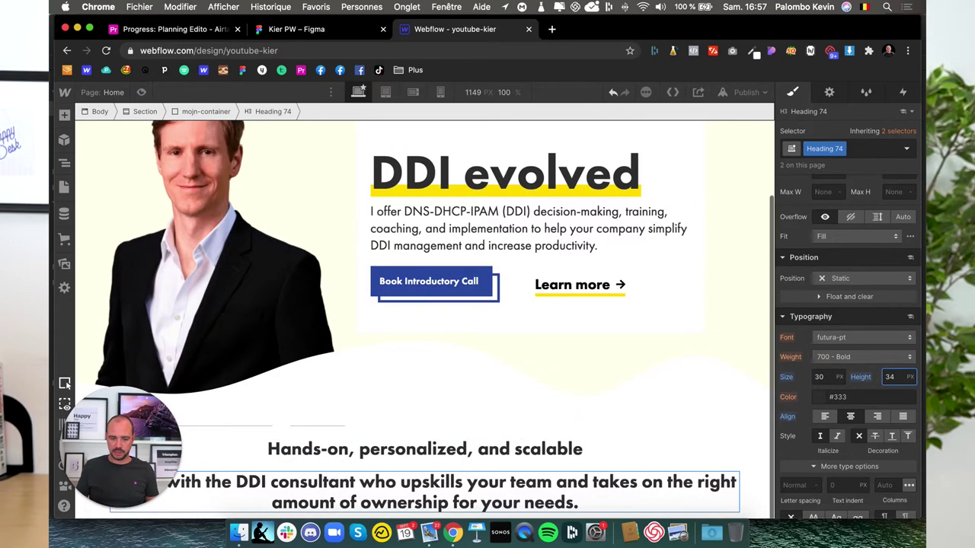
click(466, 487)
- Duplicate the heading class and rename the classes to H1 and sous-titre h3
click(842, 150)
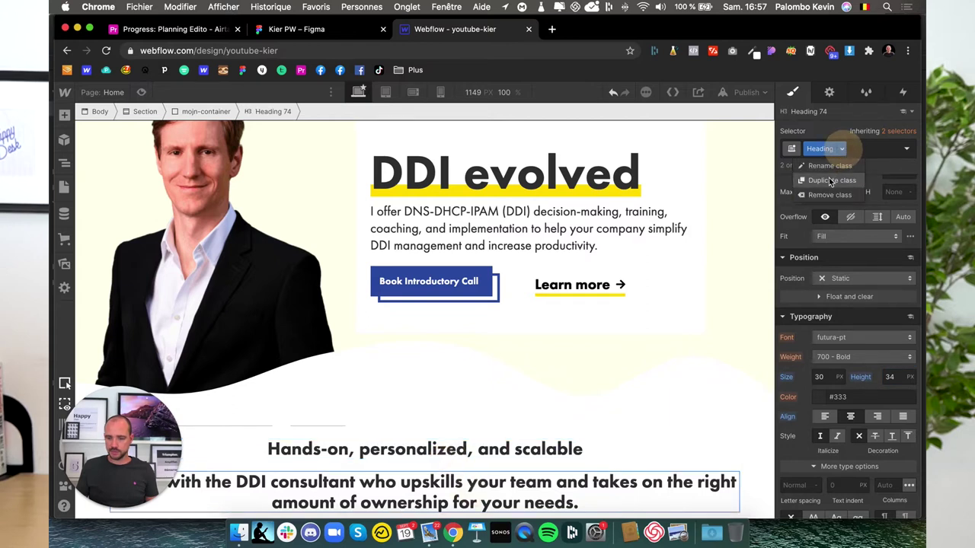
click(828, 181)
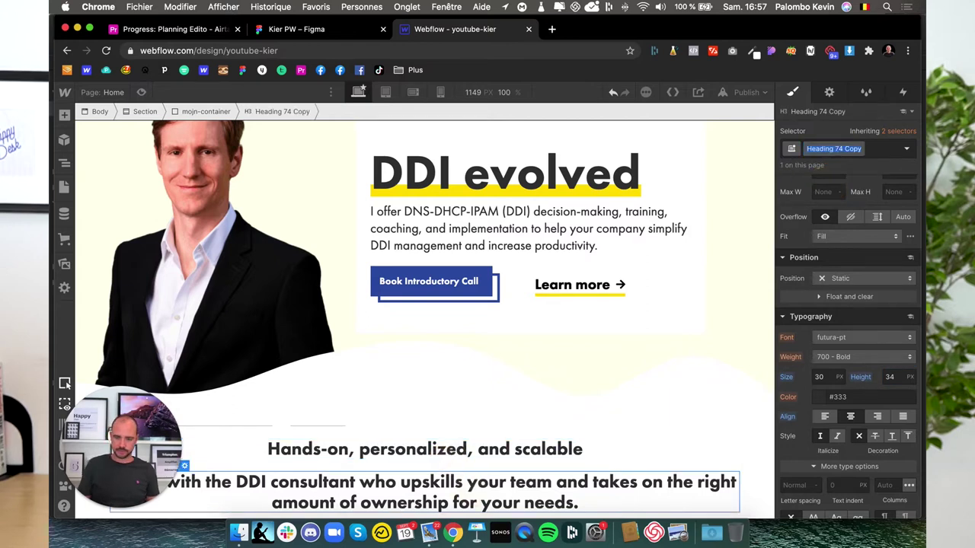
click(385, 450)
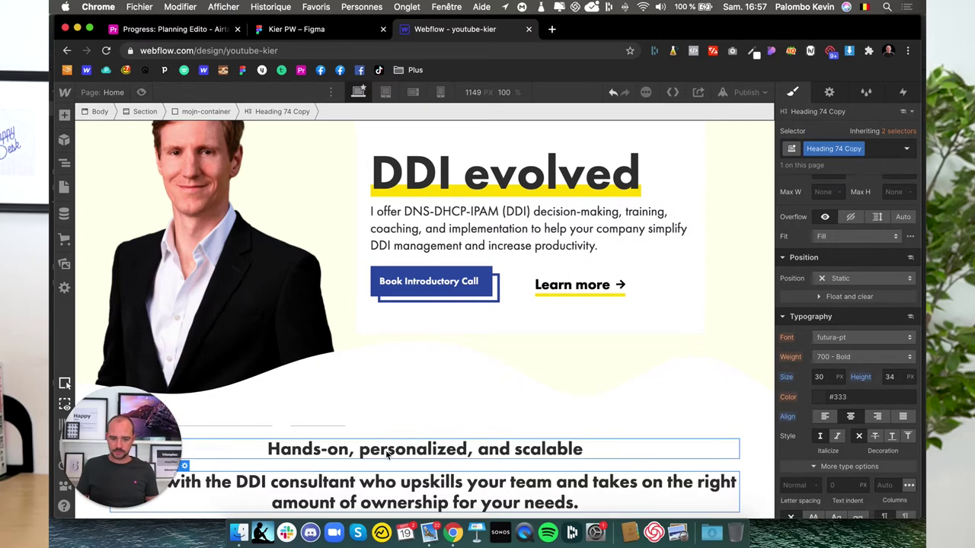
click(841, 149)
click(819, 165)
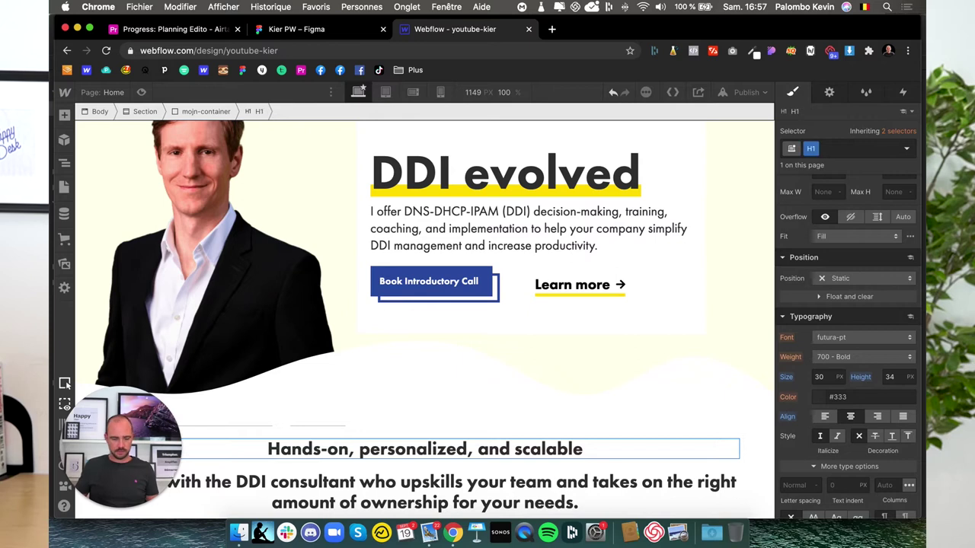
click(516, 479)
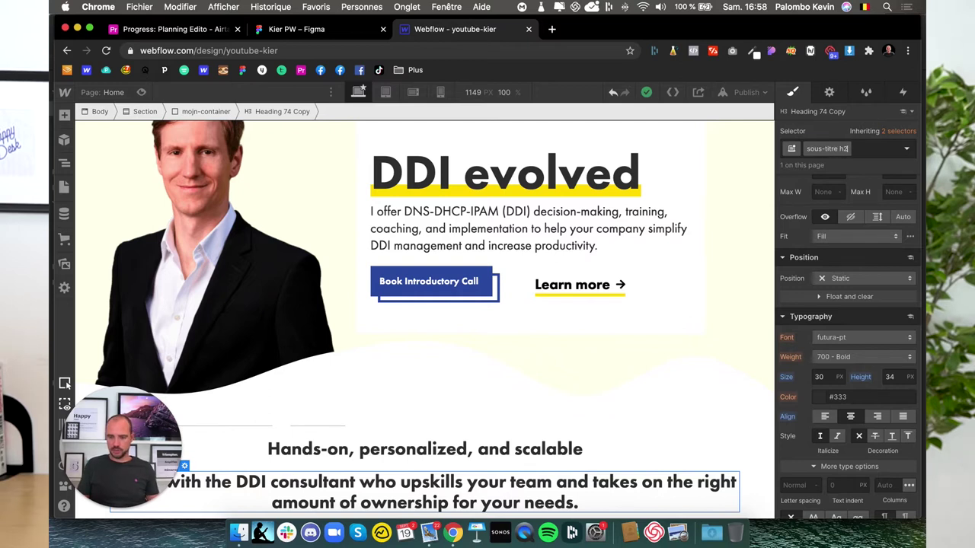
key(Return)
- Enlarge the Hands-on heading's H1 class to 40 px with 44 px line height
key(ctrl+shift+Tab)
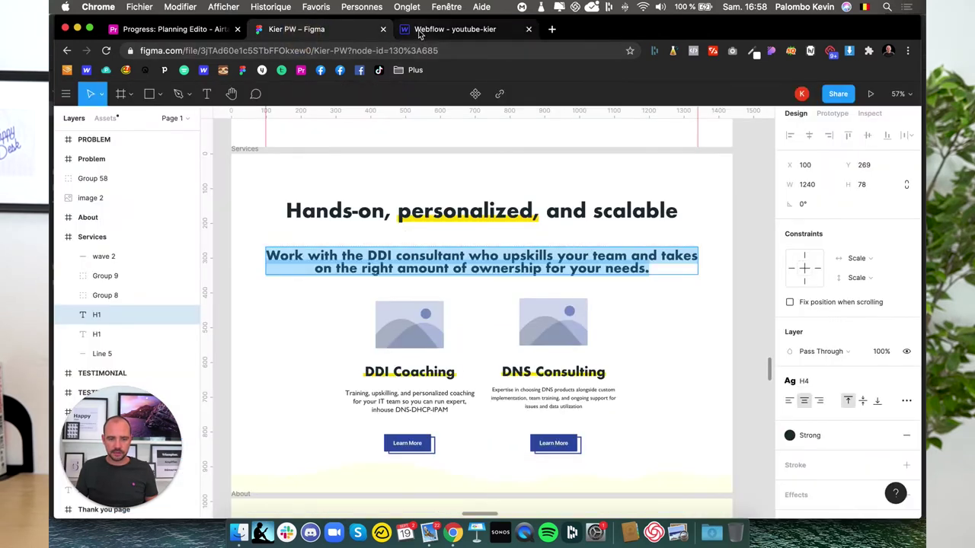
click(422, 29)
click(410, 450)
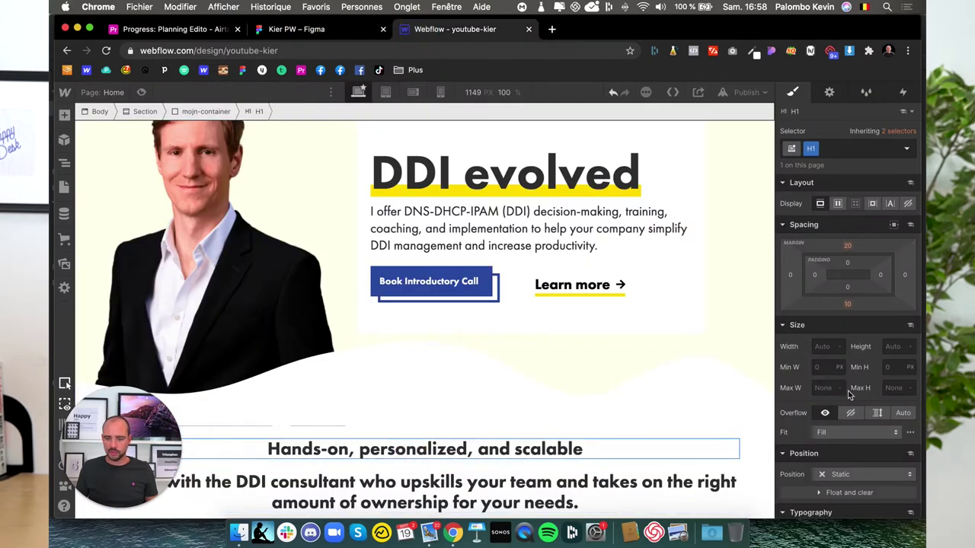
scroll(860, 358, down, 2)
scroll(855, 409, down, 2)
key(super+z)
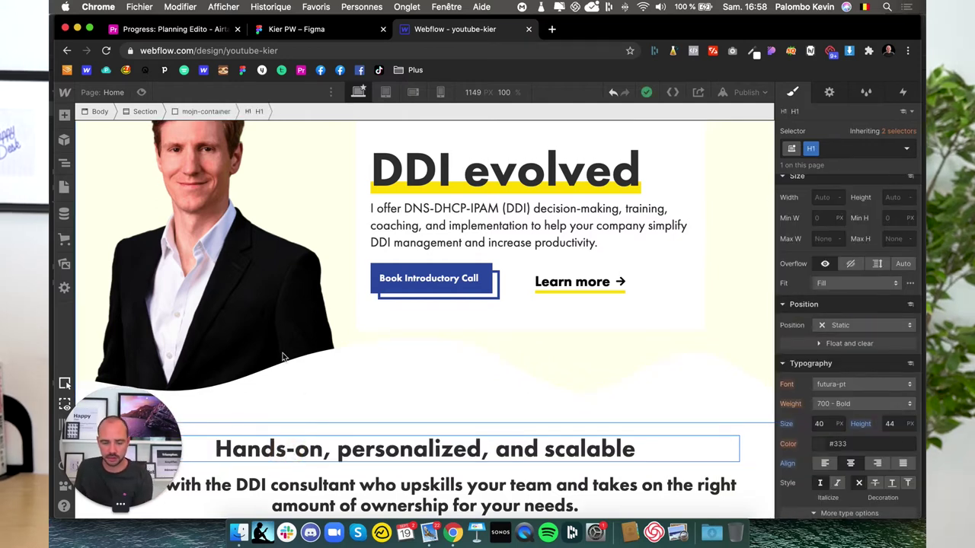
click(64, 189)
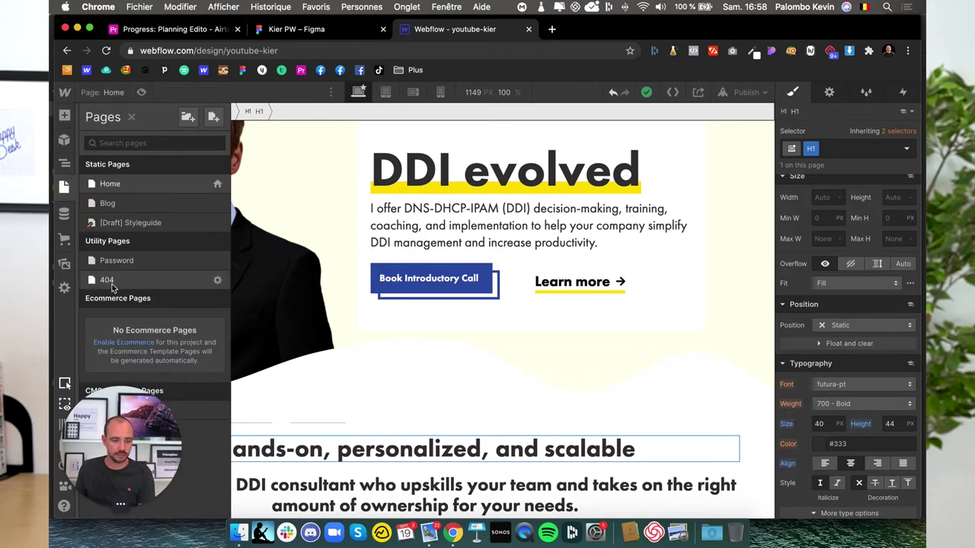
- Inspect the sample Heading 1 style on the Styleguide page
click(127, 223)
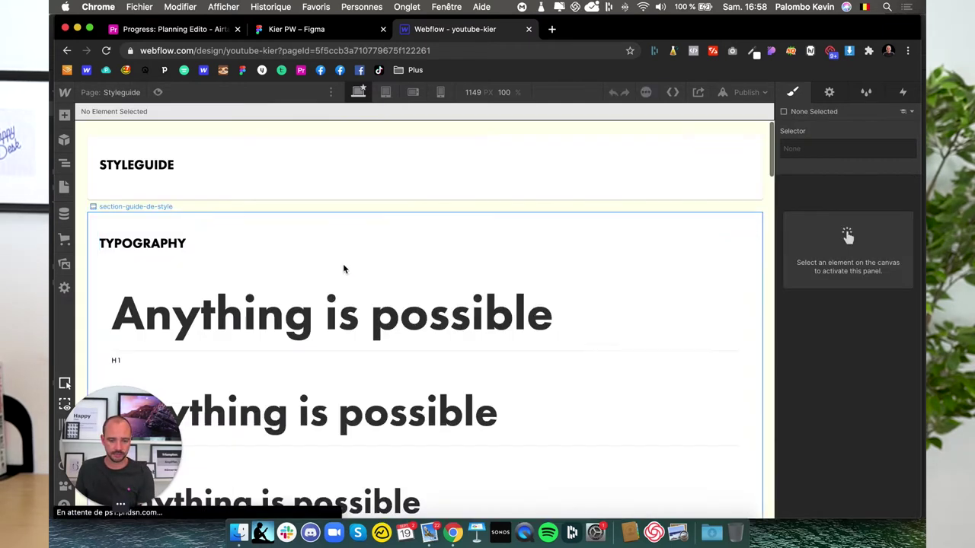
click(274, 318)
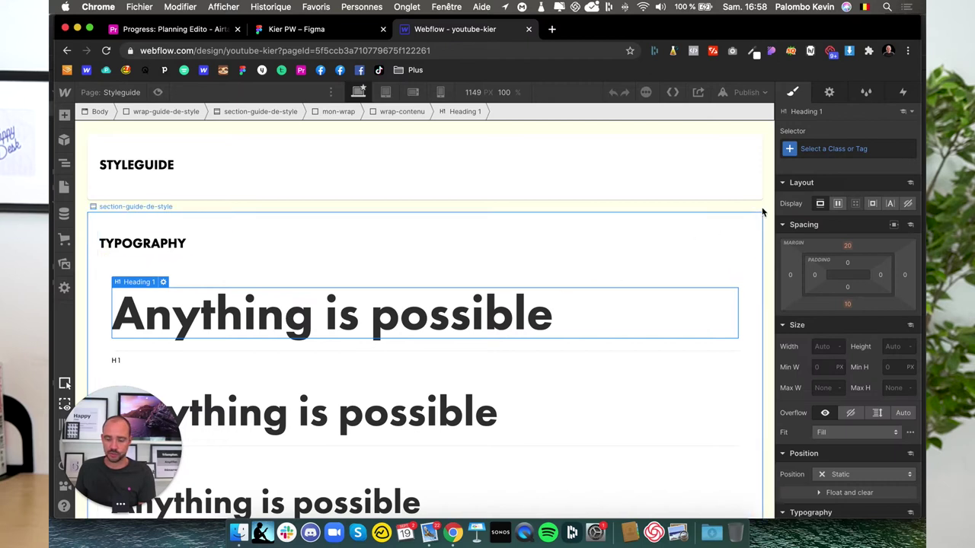
click(811, 148)
click(808, 227)
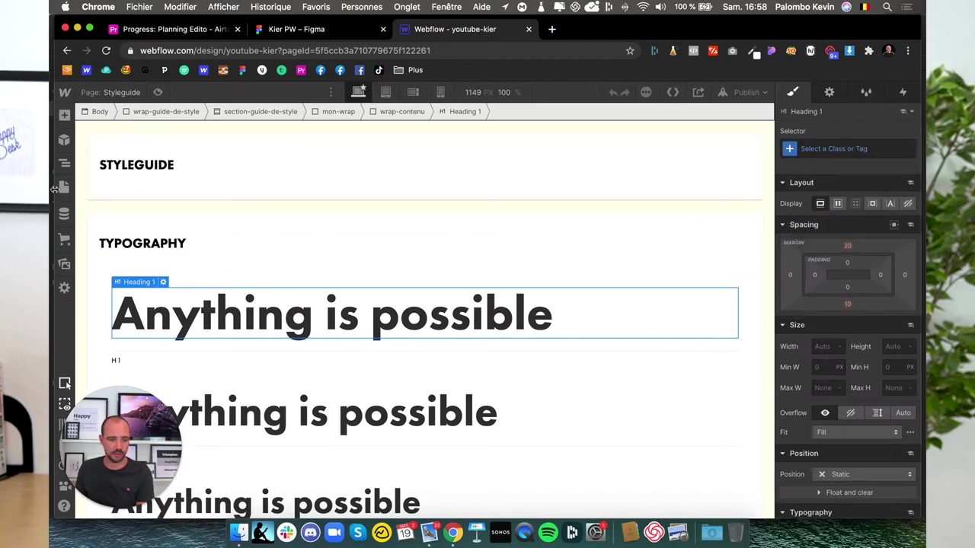
- On Home, remove the H1 class from the Hands-on heading and target All H1 Headings
click(64, 186)
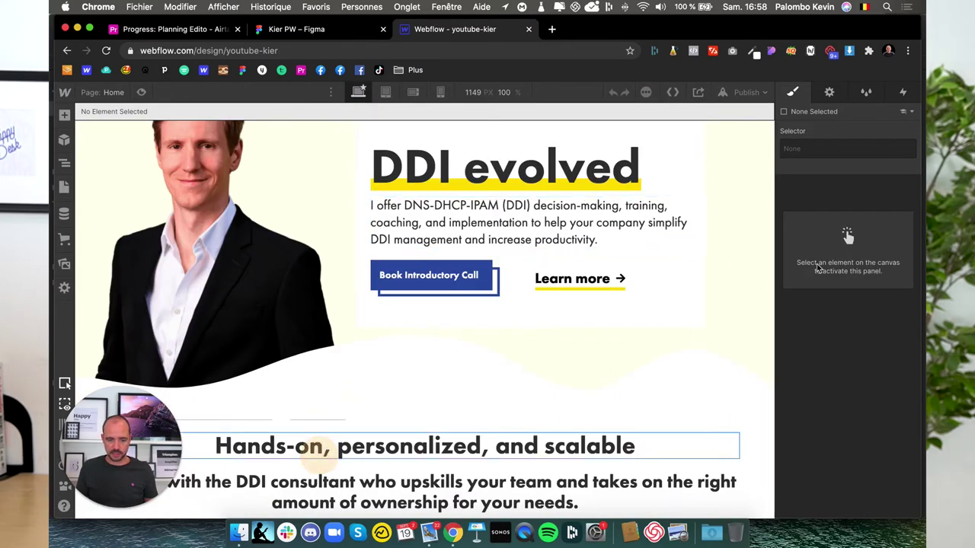
click(316, 450)
click(847, 148)
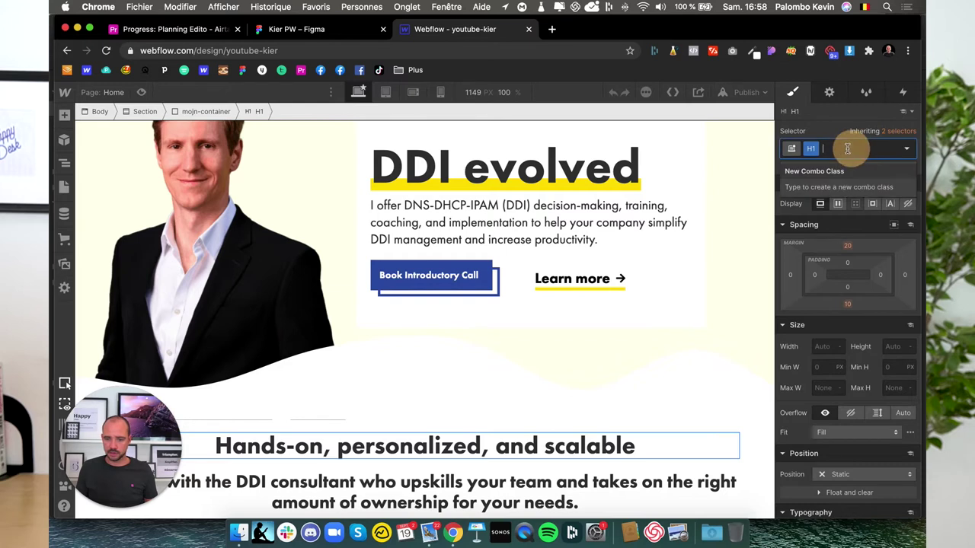
key(BackSpace)
click(813, 218)
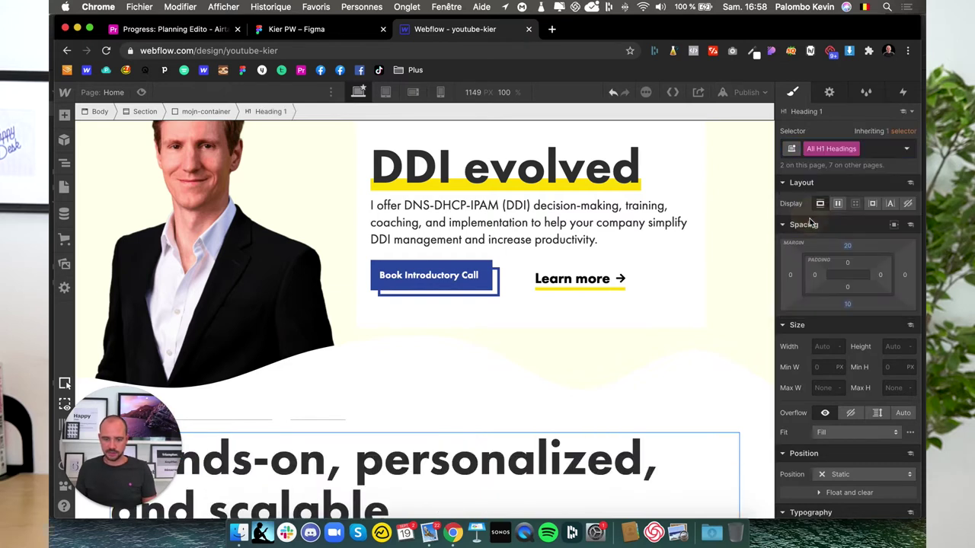
- Set All H1 Headings to 40 px font size with a 44 px line height
scroll(805, 351, down, 3)
scroll(814, 343, down, 4)
scroll(823, 332, down, 1)
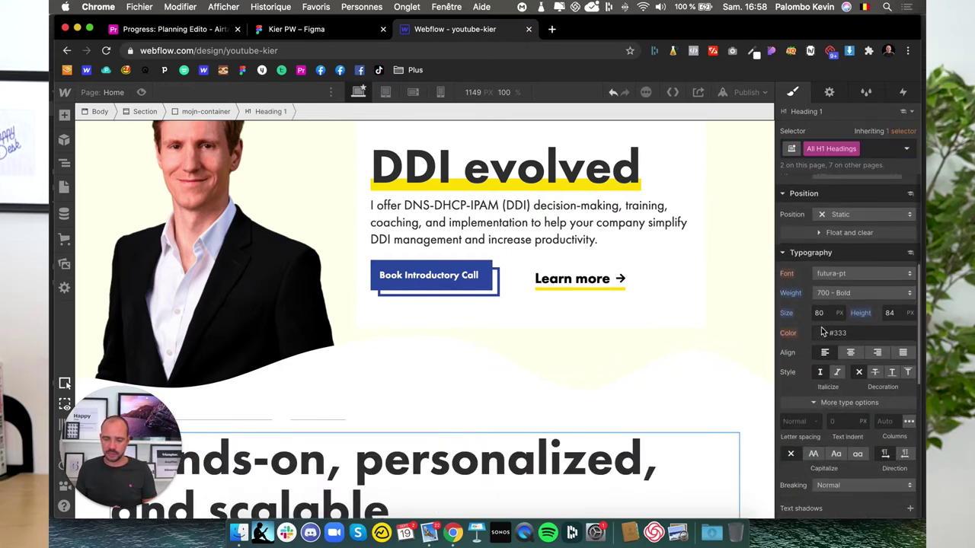
click(820, 312)
text(60)
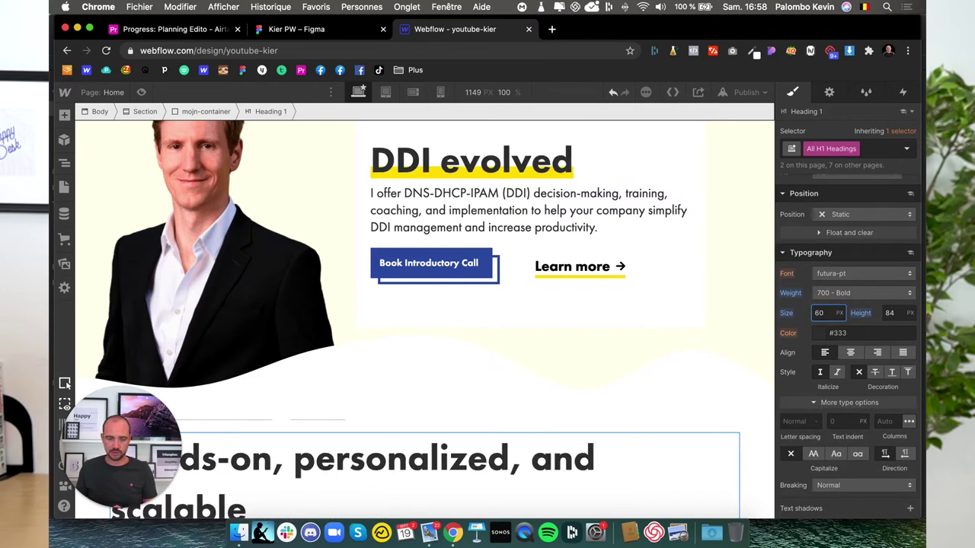
double_click(822, 313)
text(4)
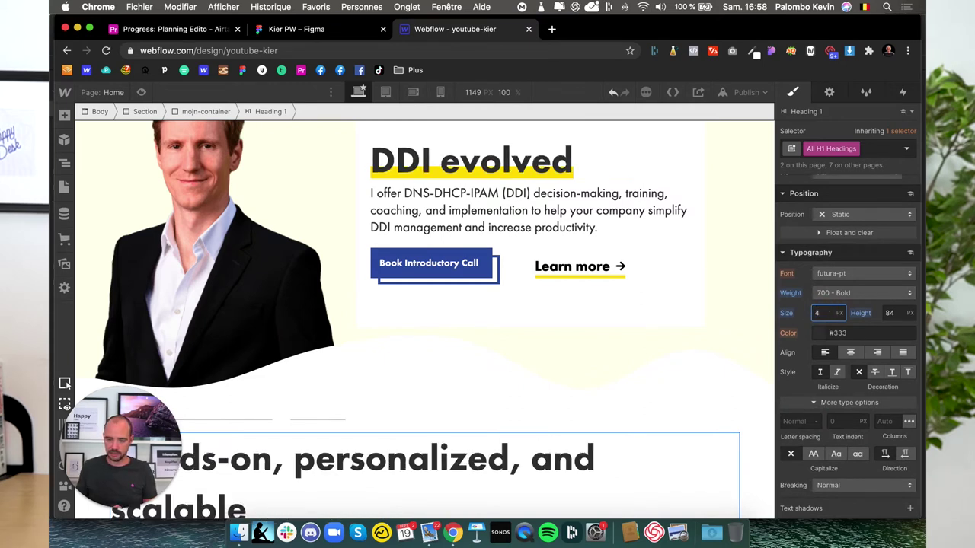
text(0)
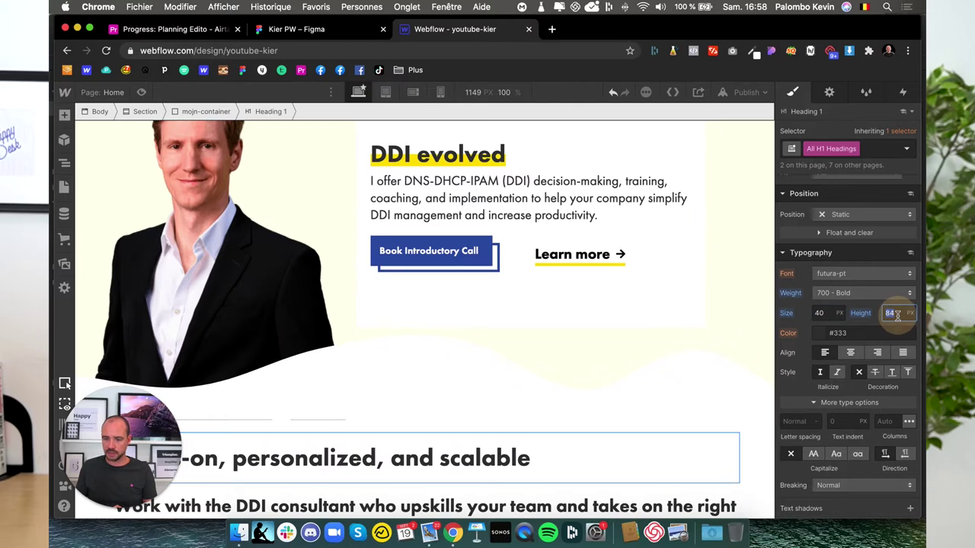
text(44)
click(849, 352)
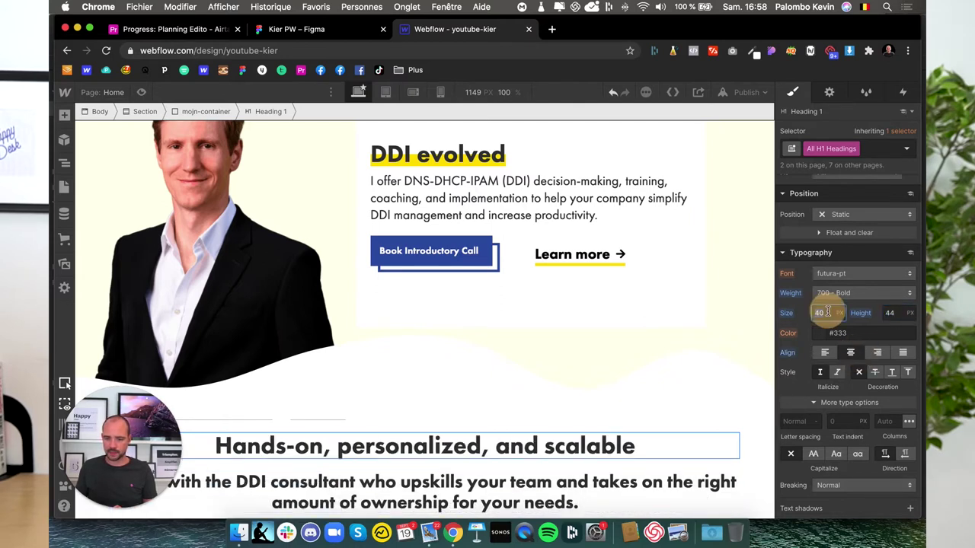
key(Tab)
text(50)
click(393, 486)
- Remove the sous-titre h3 class and set All H3 Headings to 32 px with 36 px line height
click(868, 154)
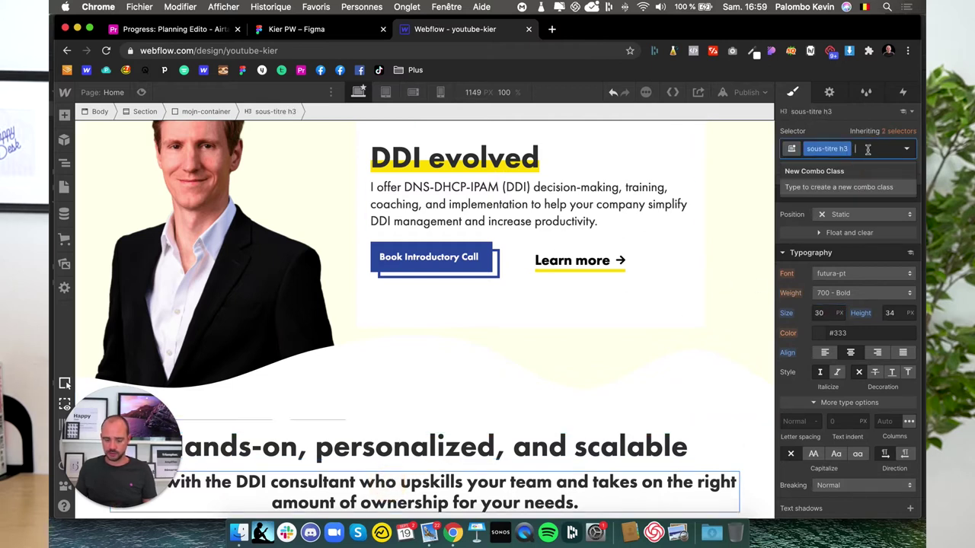
key(BackSpace)
key(Escape)
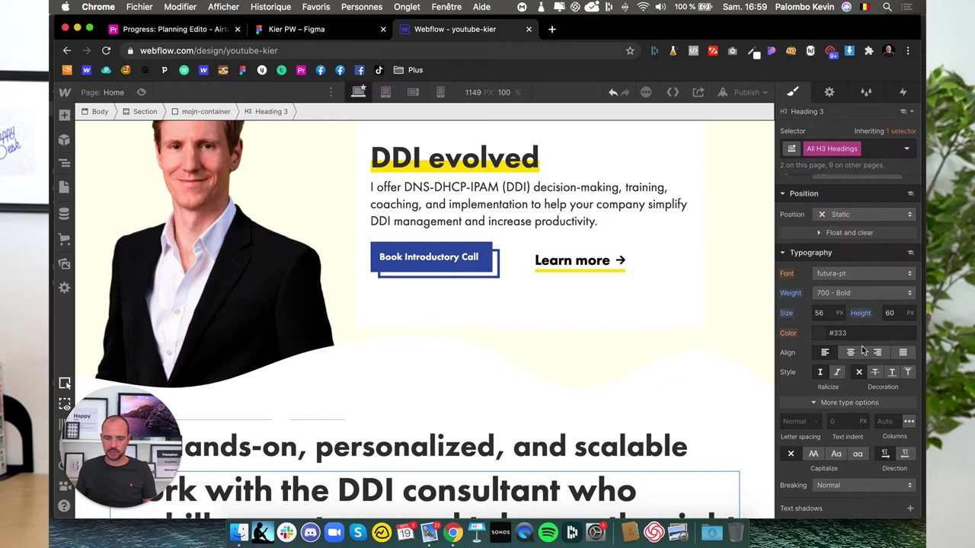
text(44)
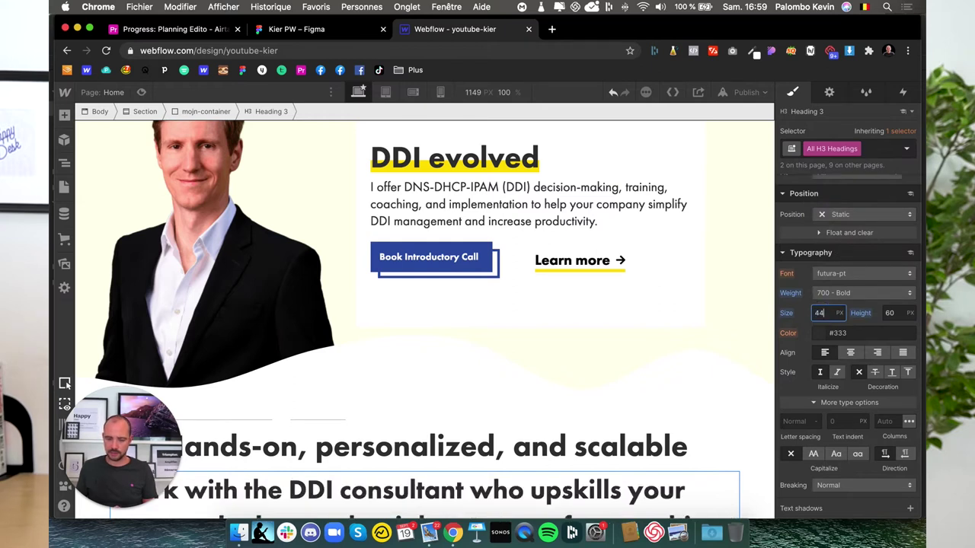
key(BackSpace)
text(0)
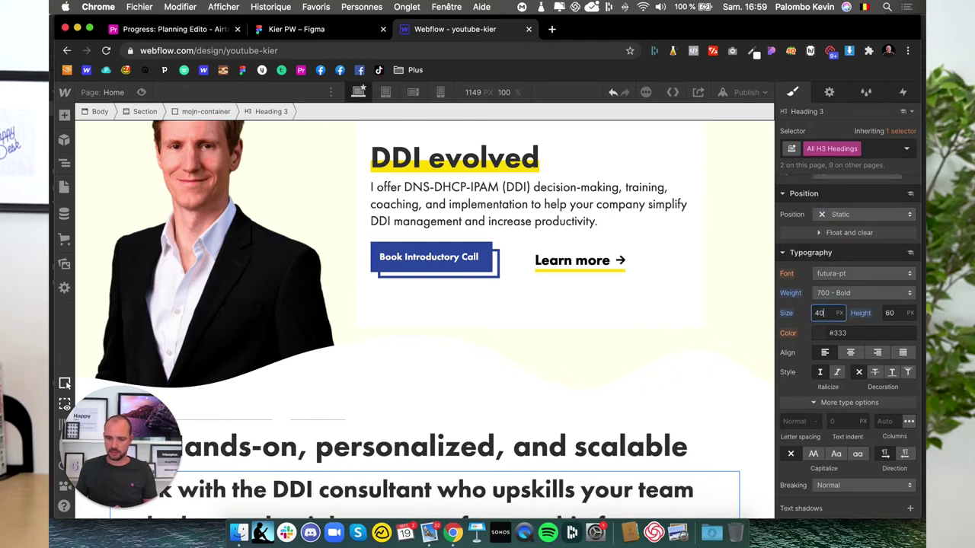
click(887, 312)
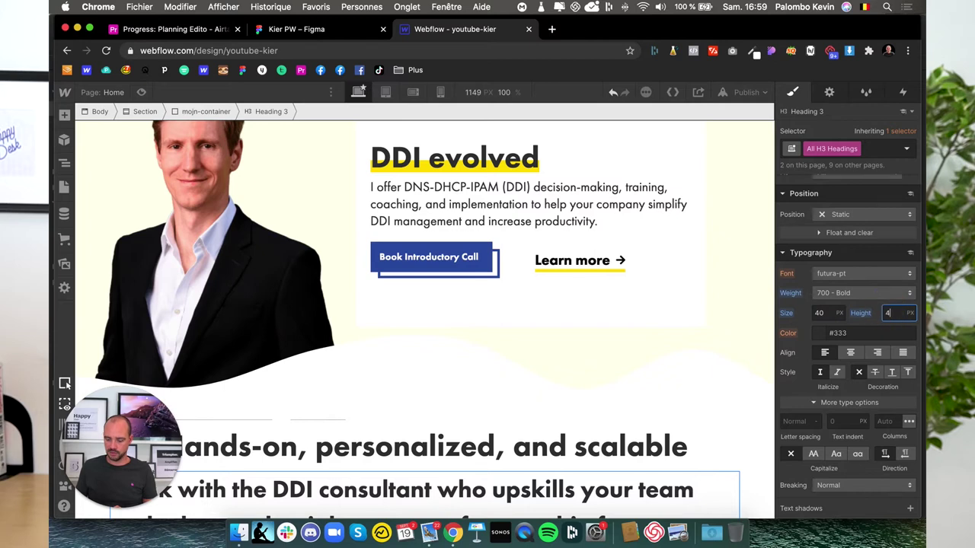
text(44)
click(821, 312)
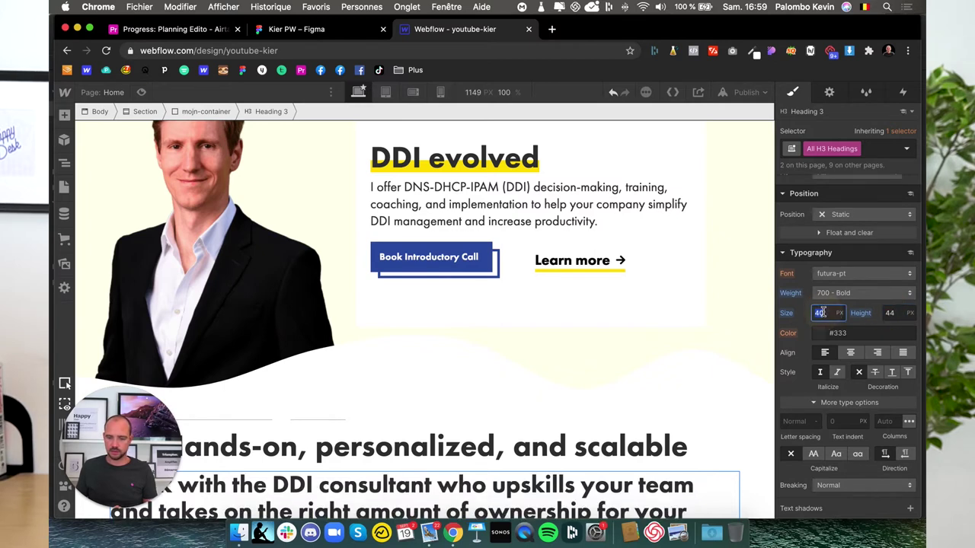
text(32)
click(889, 313)
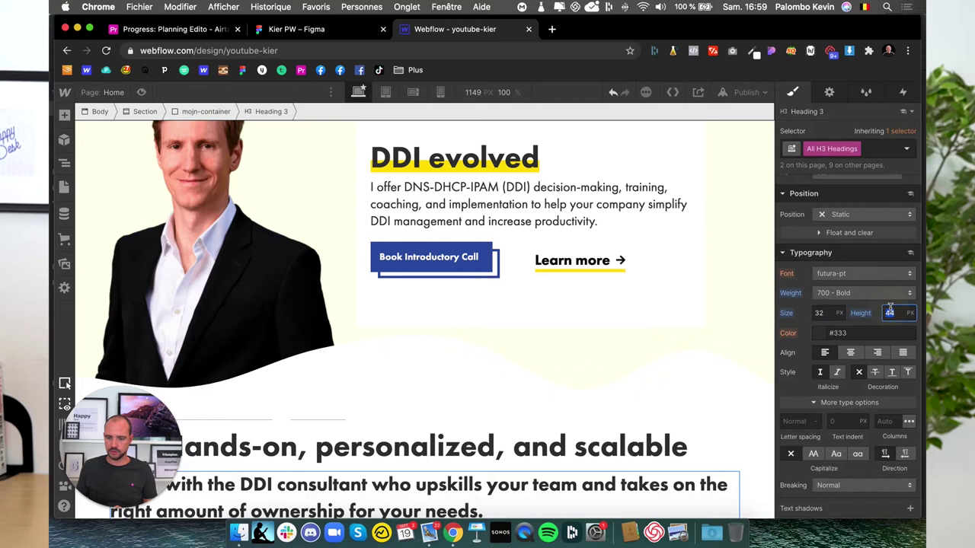
text(36)
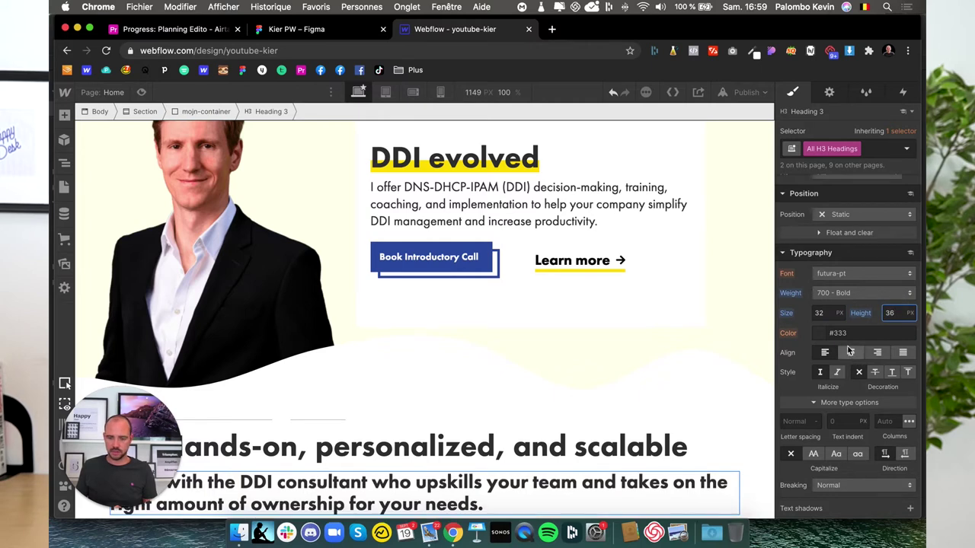
click(444, 307)
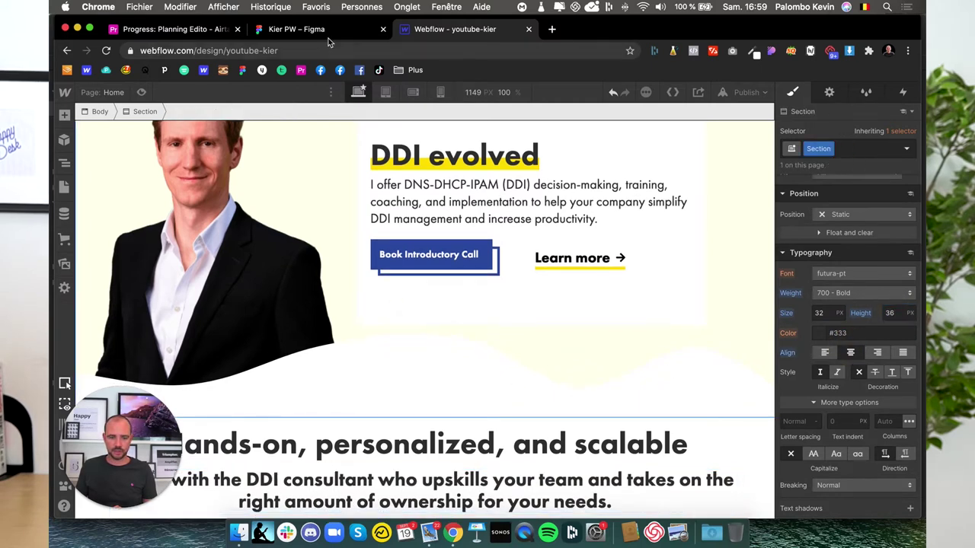
- Give the Hands-on heading a 30 px bottom margin, checking it against Figma
click(315, 28)
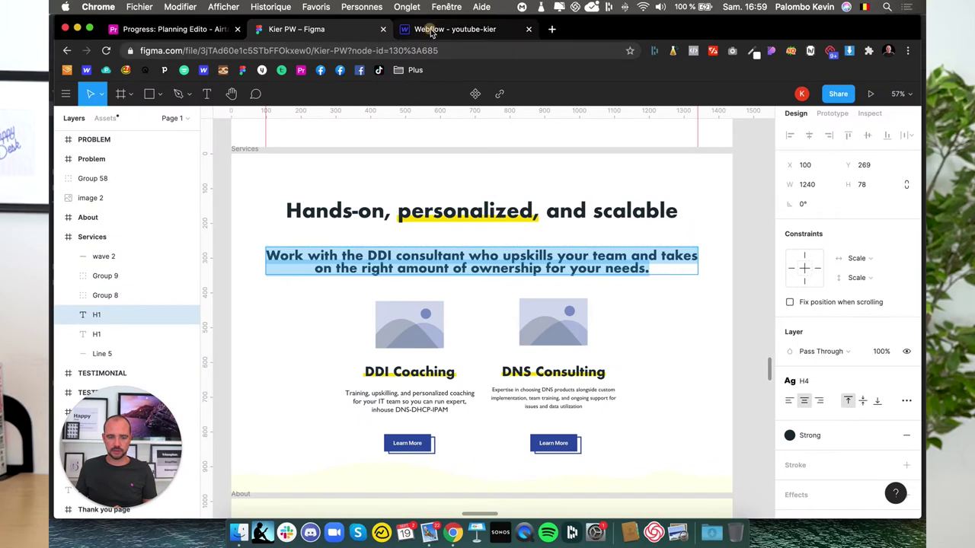
click(431, 28)
click(661, 447)
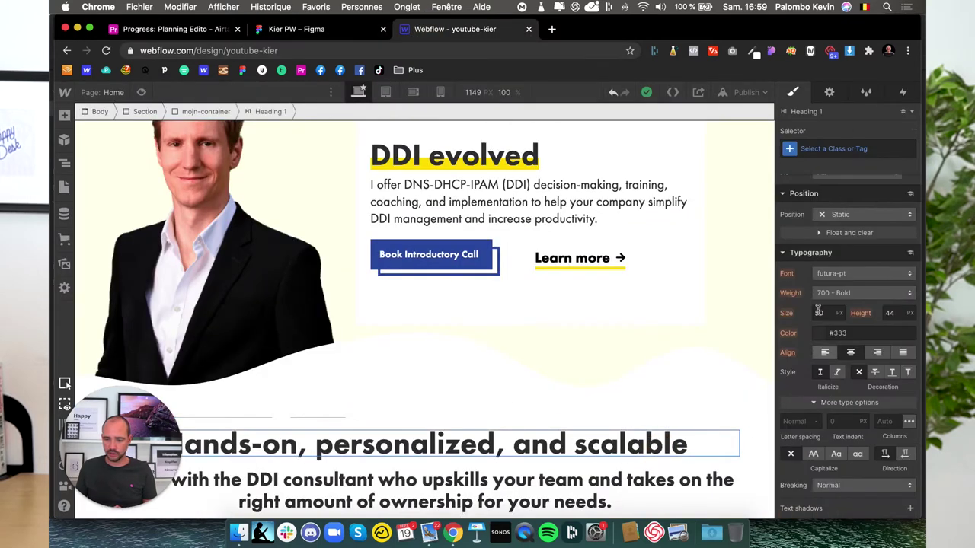
scroll(817, 308, up, 5)
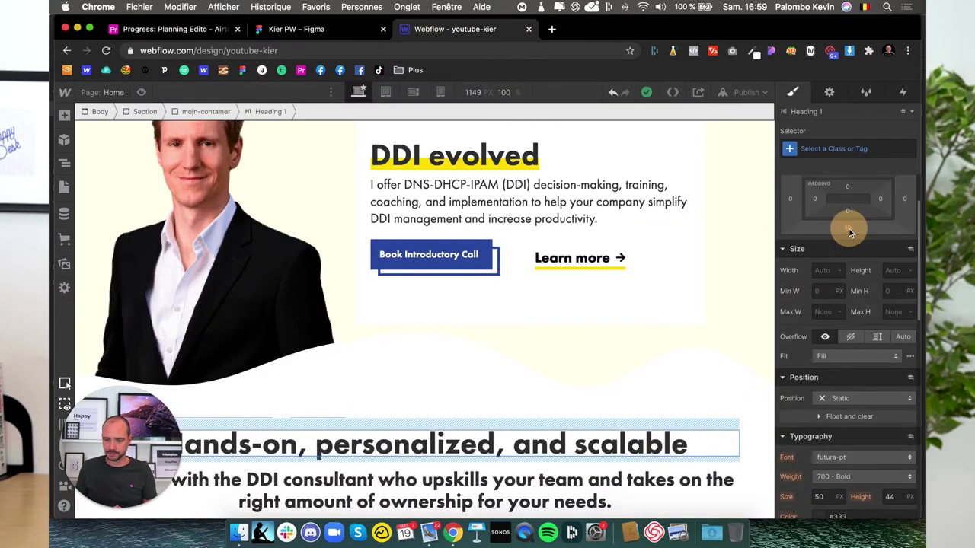
click(850, 233)
text(30)
key(Return)
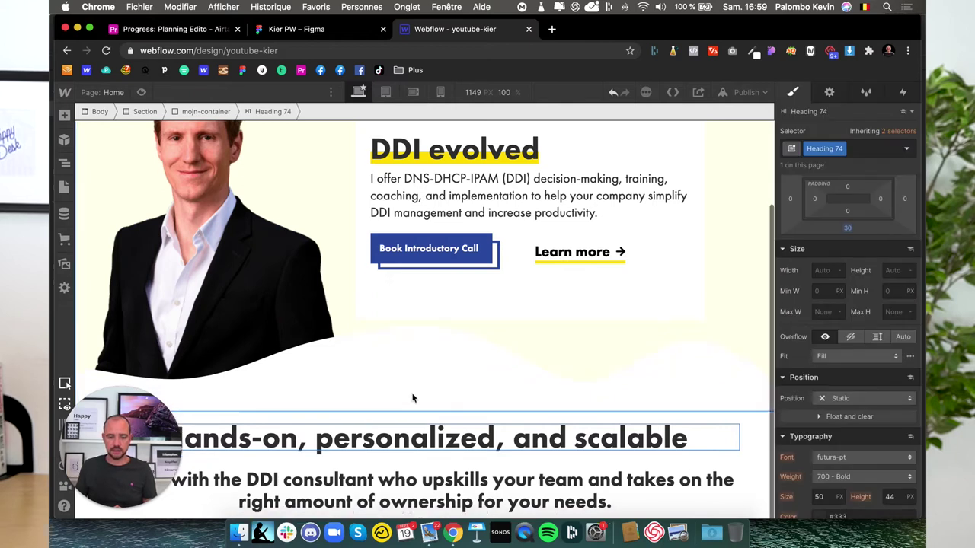
click(311, 29)
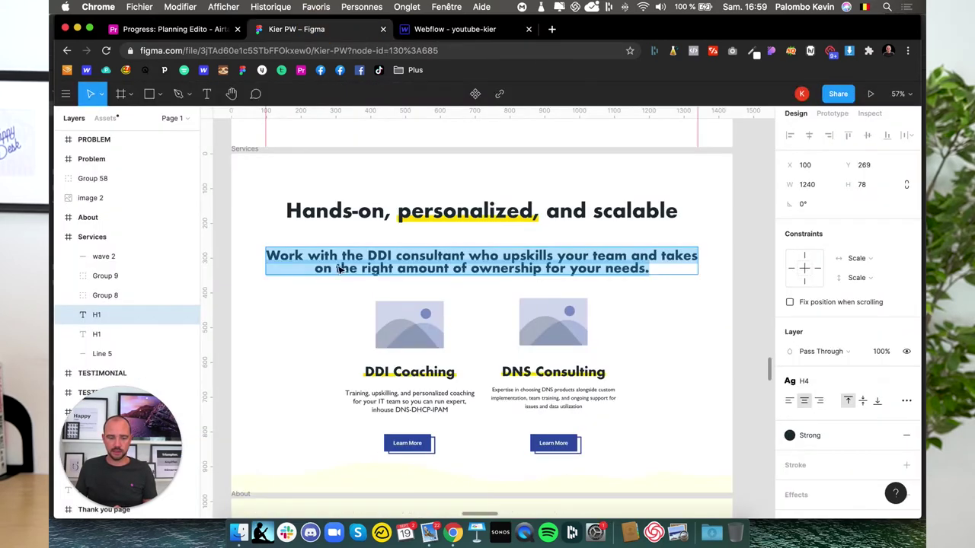
click(428, 30)
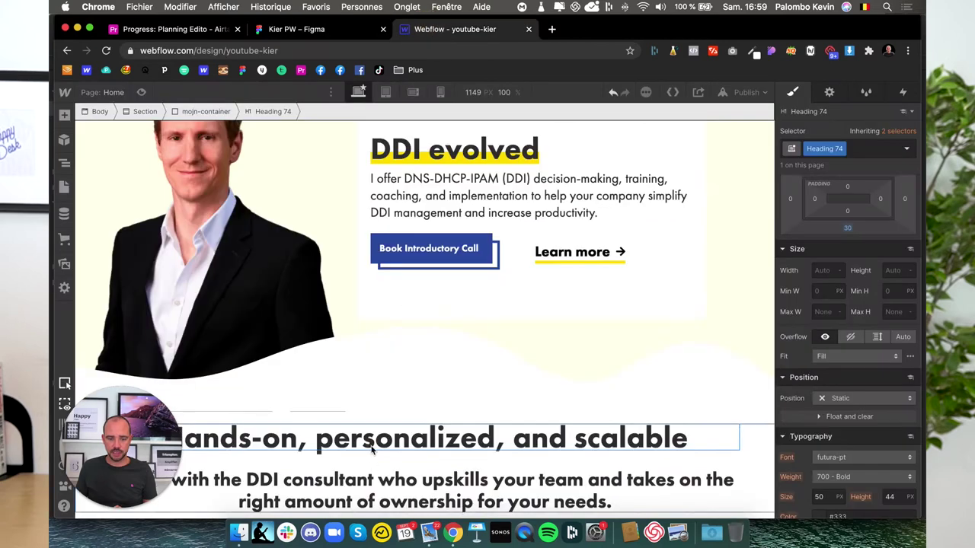
click(430, 151)
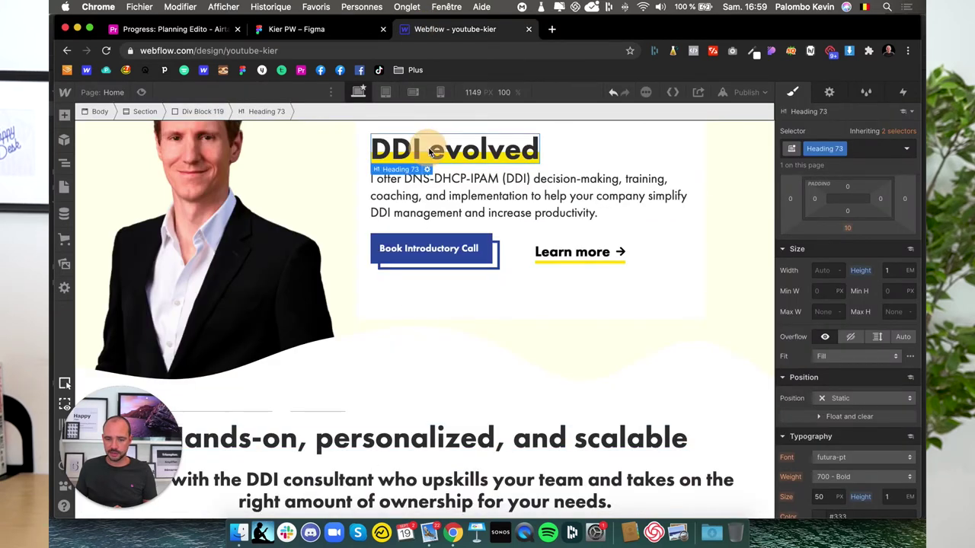
- Wrap the word personalized in the Hands-on heading in a Text Span
double_click(429, 151)
drag(379, 149, 503, 149)
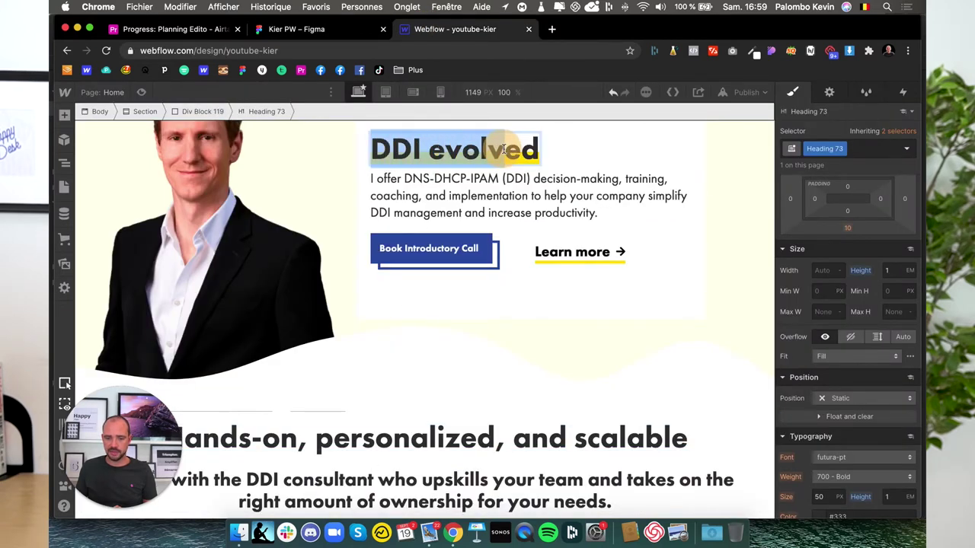
click(395, 440)
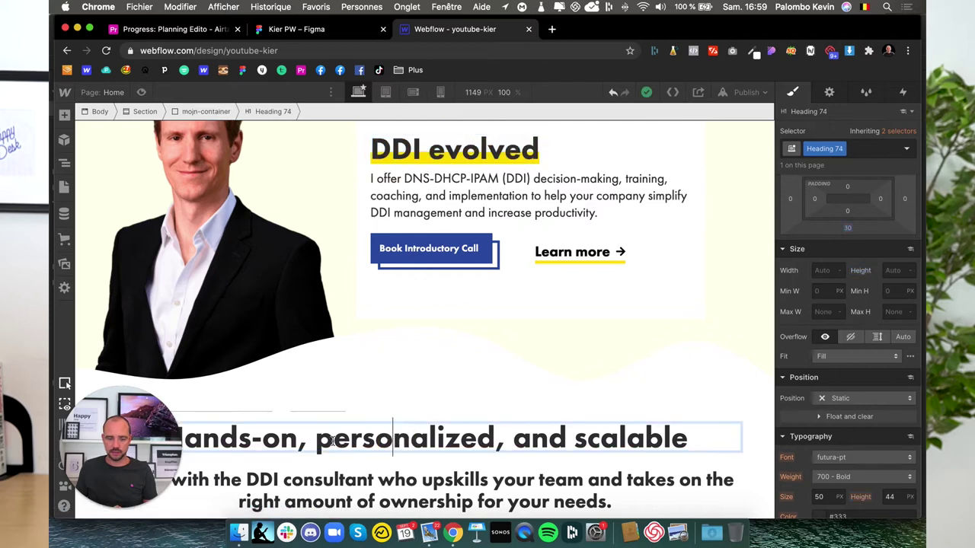
drag(318, 440, 495, 434)
scroll(843, 274, down, 3)
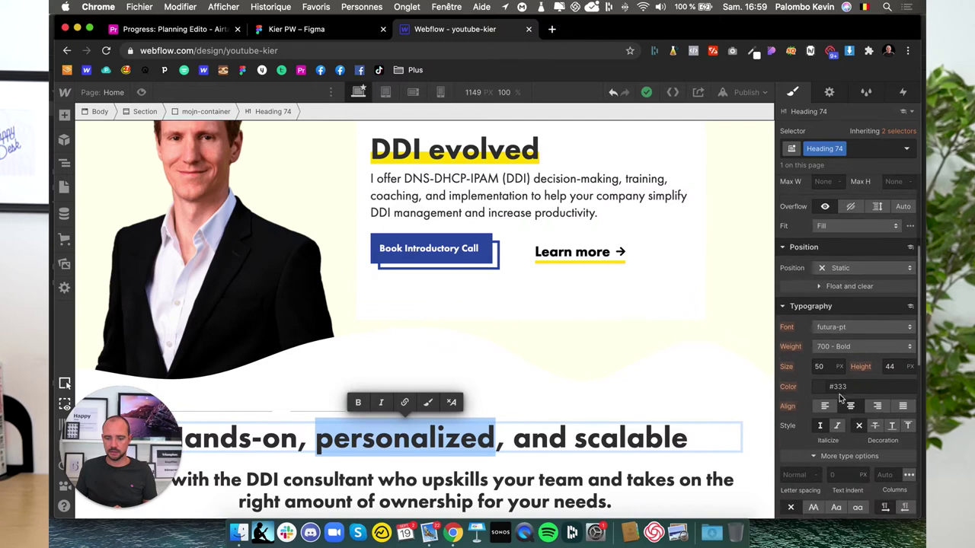
click(426, 406)
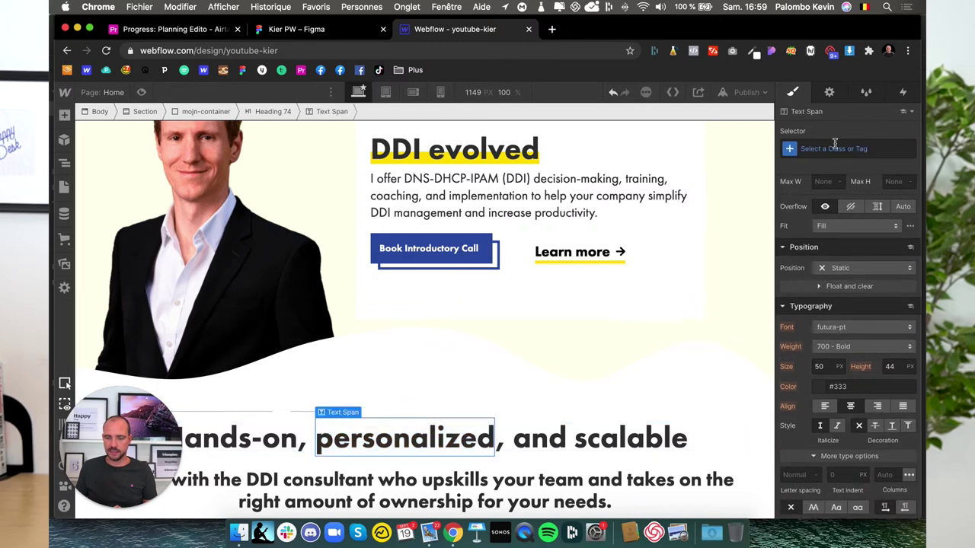
- Apply the Heading 73 highlight class to the personalized span, replacing Heading 72
click(832, 147)
text(hean)
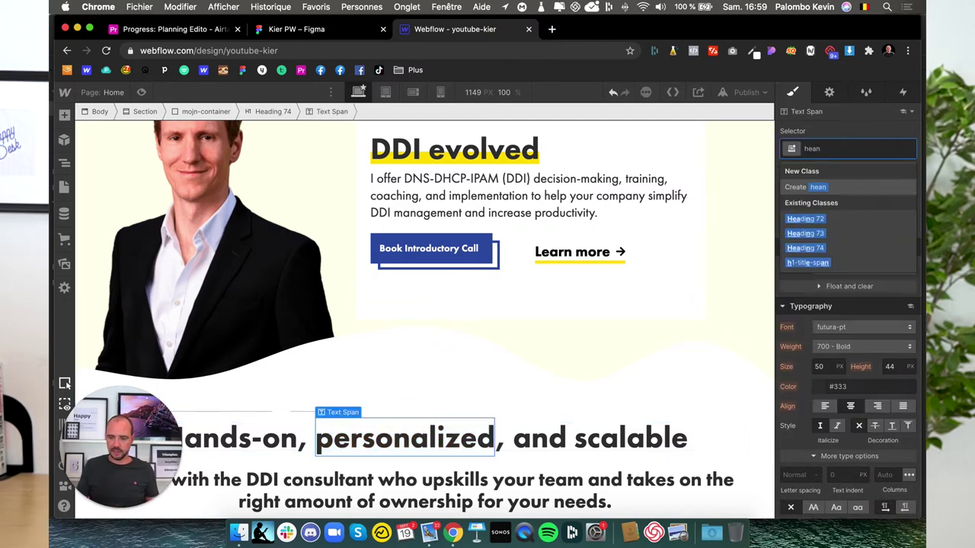
click(817, 218)
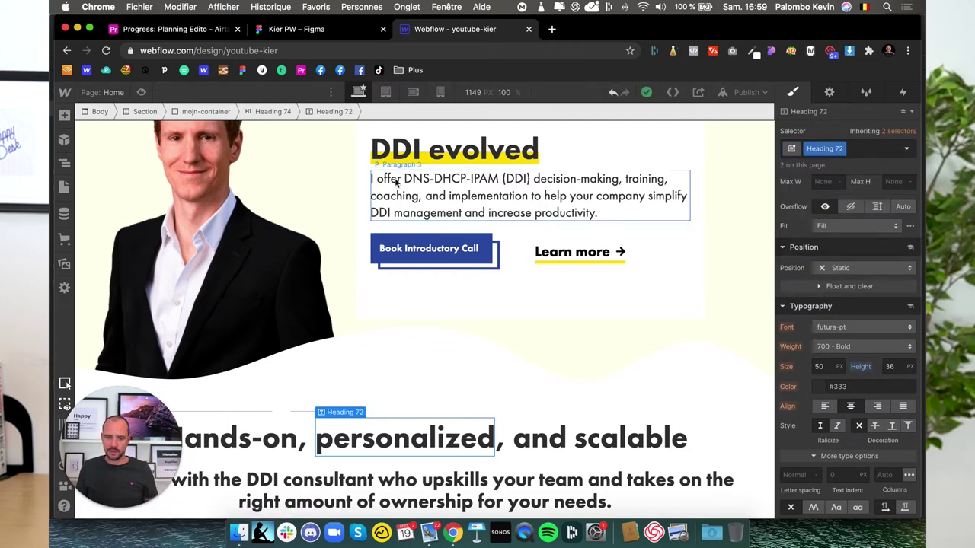
click(405, 153)
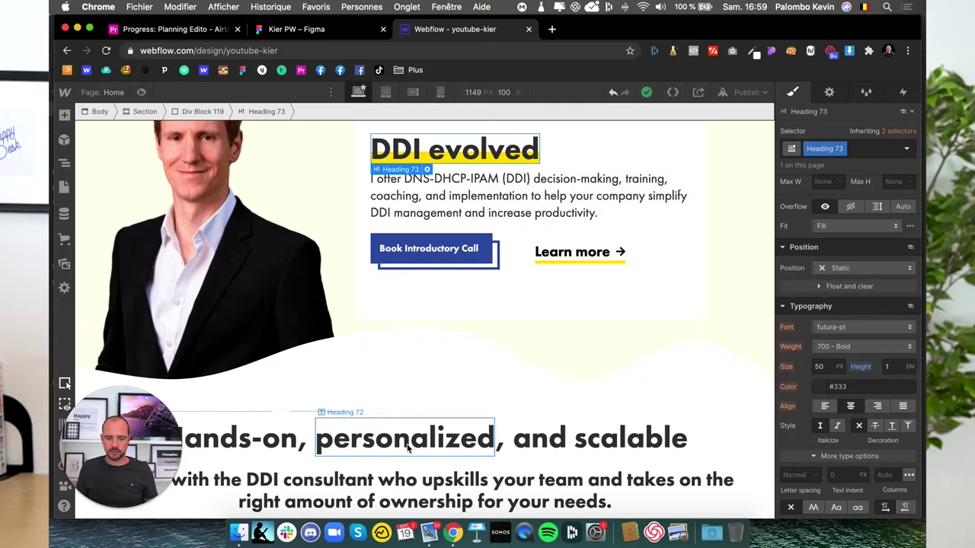
click(408, 442)
click(851, 150)
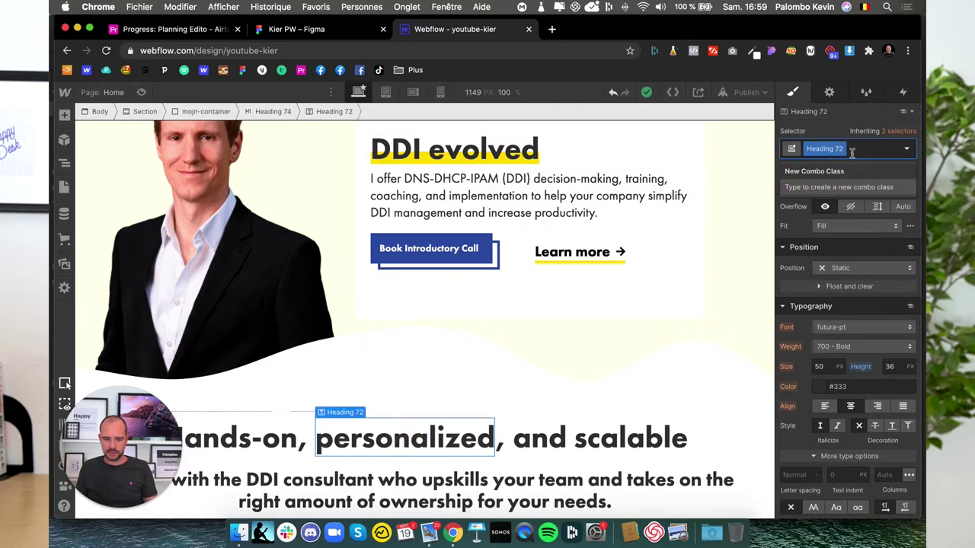
text(-)
key(BackSpace)
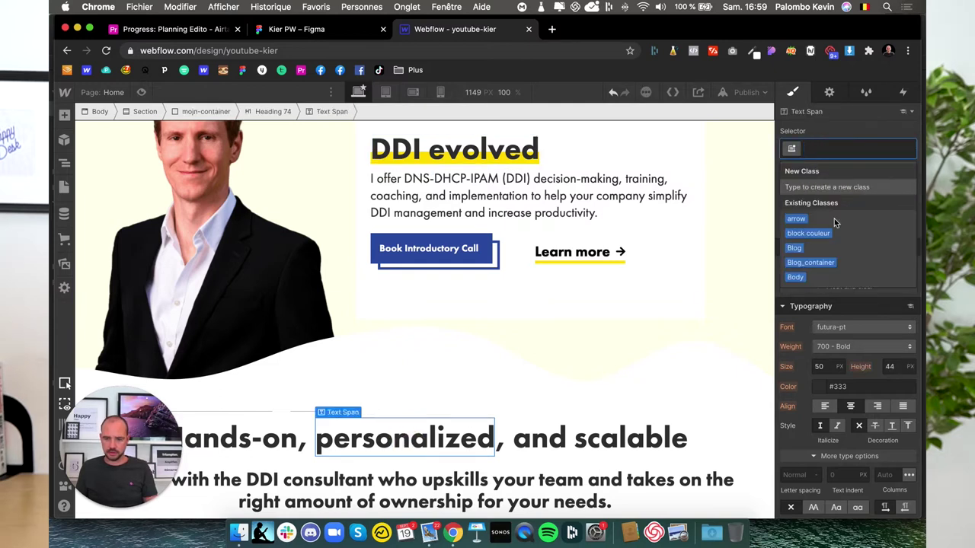
text(head)
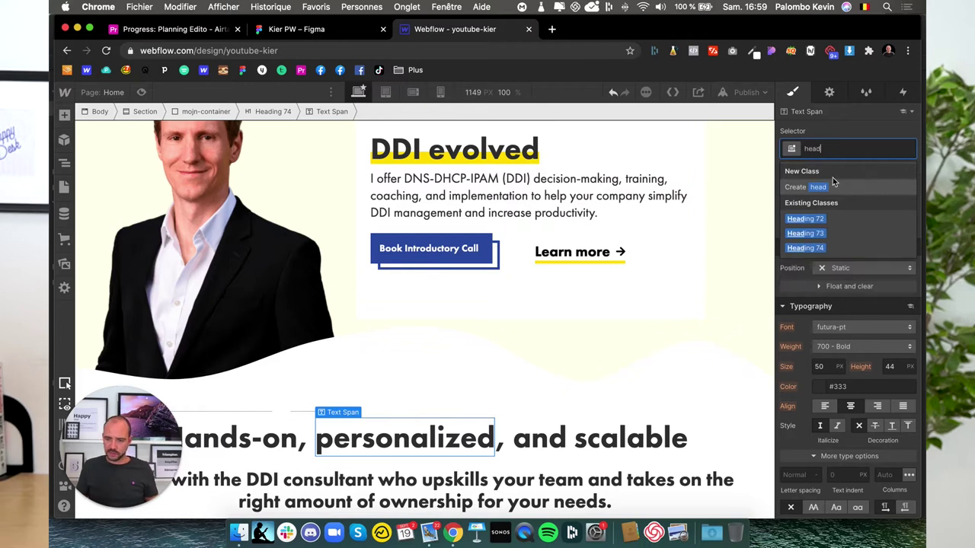
click(815, 233)
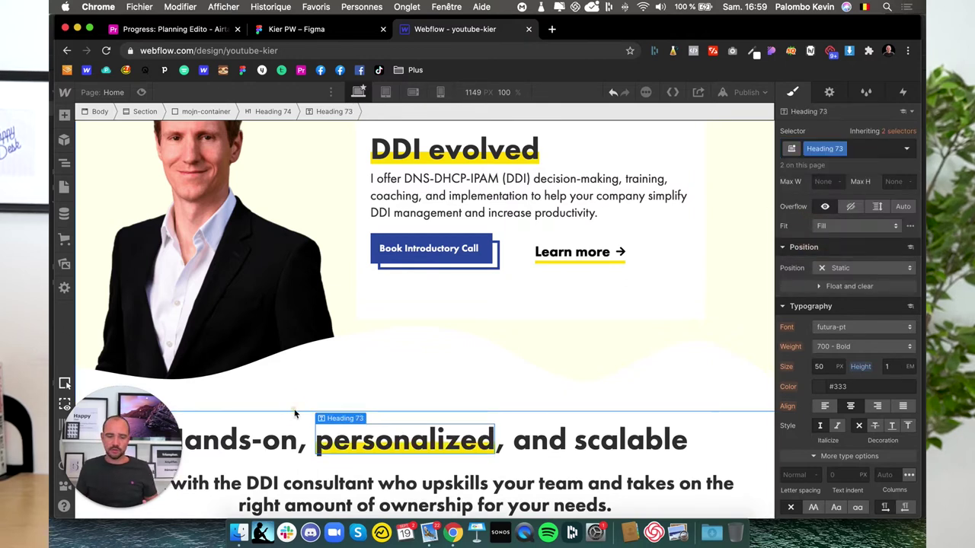
- Rename the span's highlight class to sous-ligner
click(342, 399)
scroll(381, 403, down, 1)
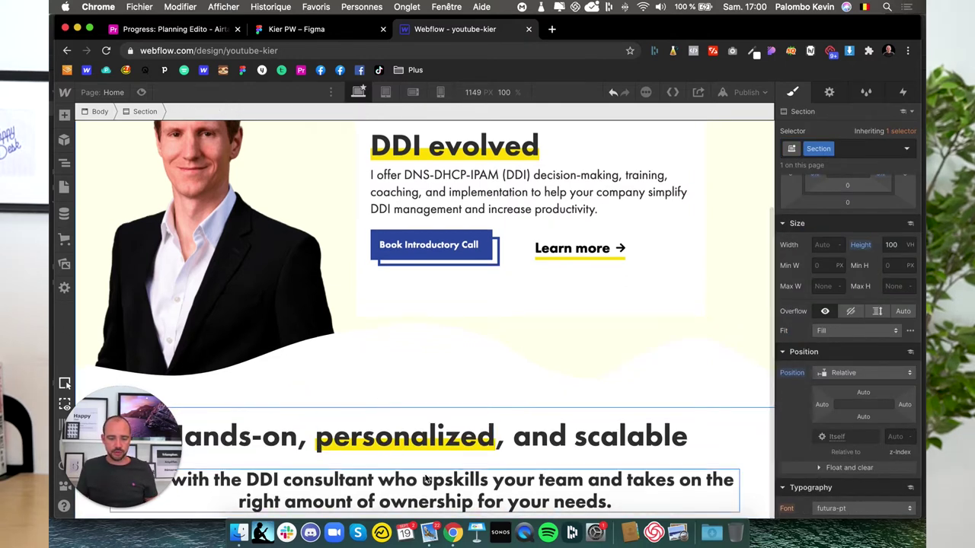
click(230, 417)
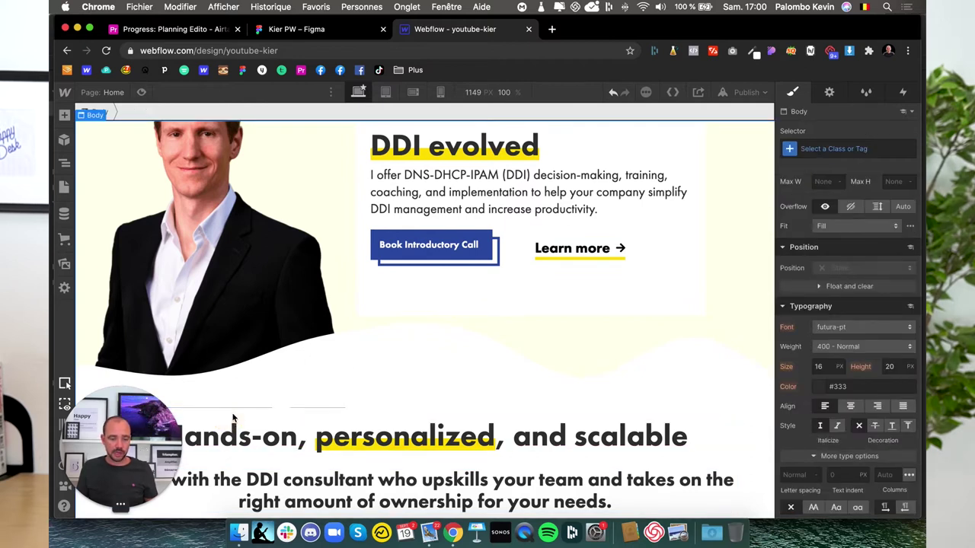
drag(96, 450, 89, 214)
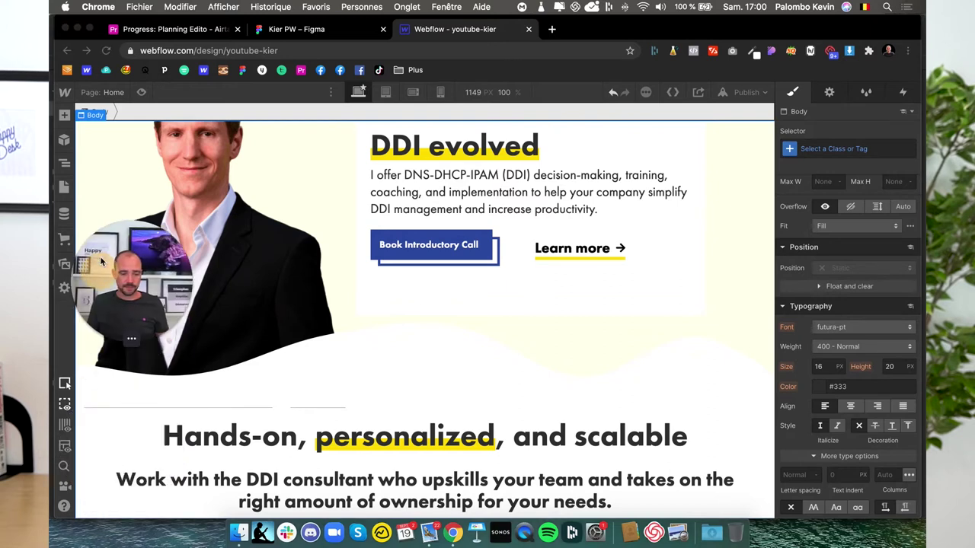
click(365, 438)
click(842, 149)
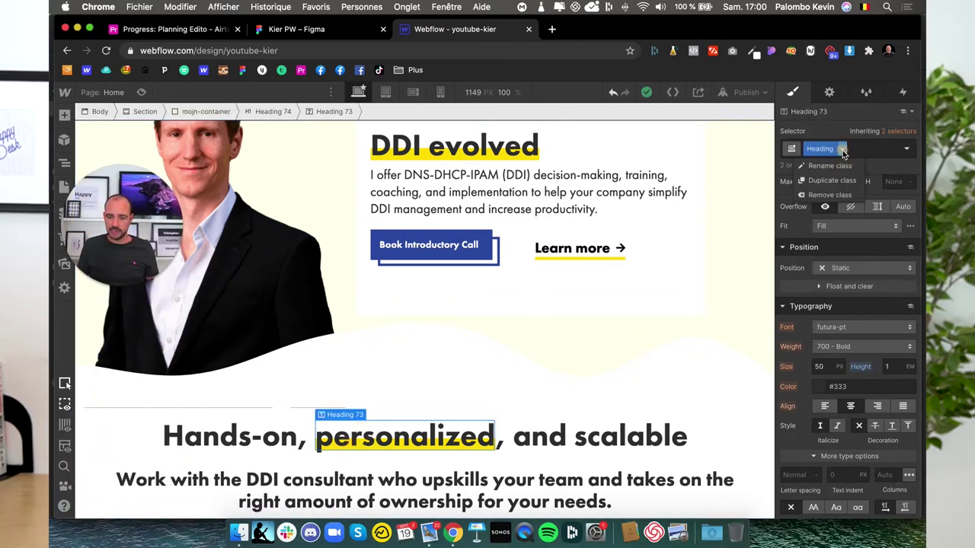
click(830, 166)
text(sous-ligne)
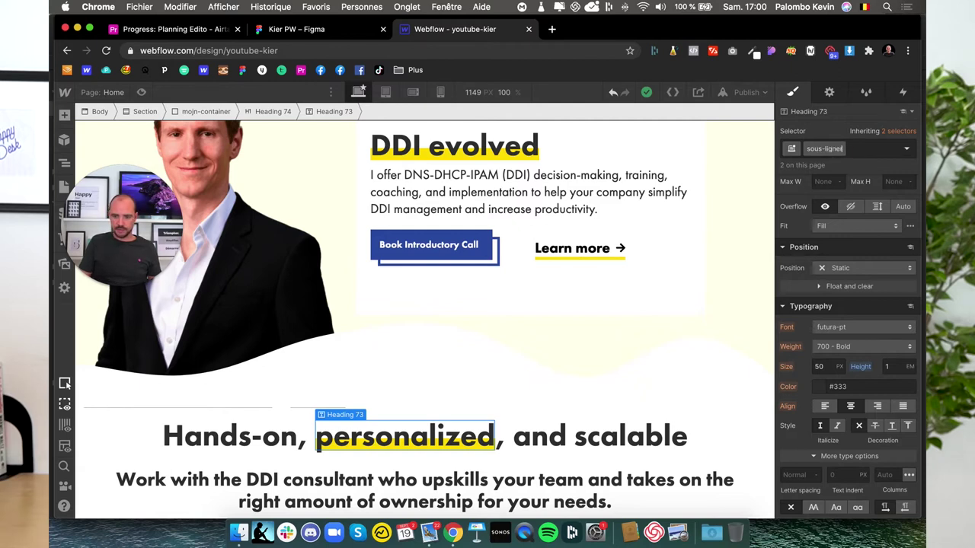
key(Return)
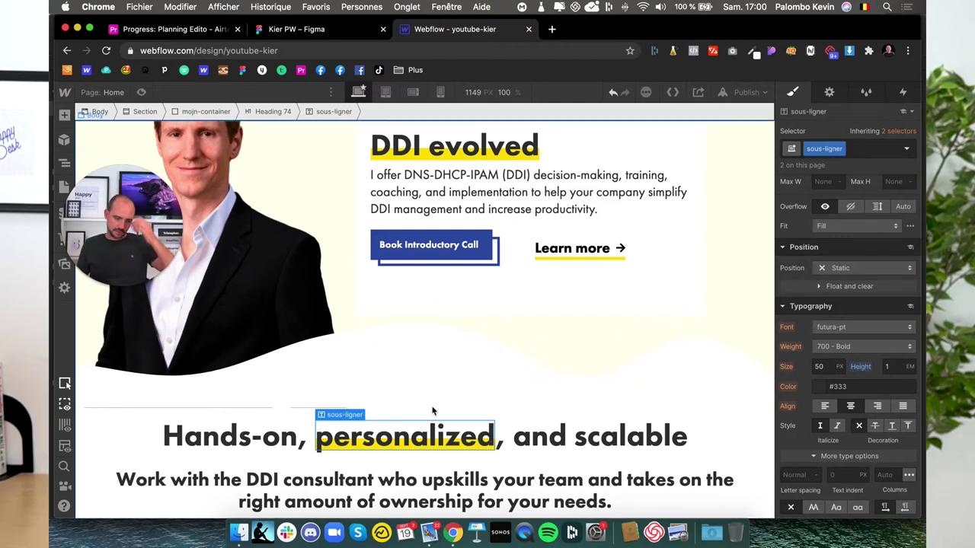
- Duplicate the DDI evolved heading's class to give it a separate style
click(468, 149)
click(840, 155)
click(826, 181)
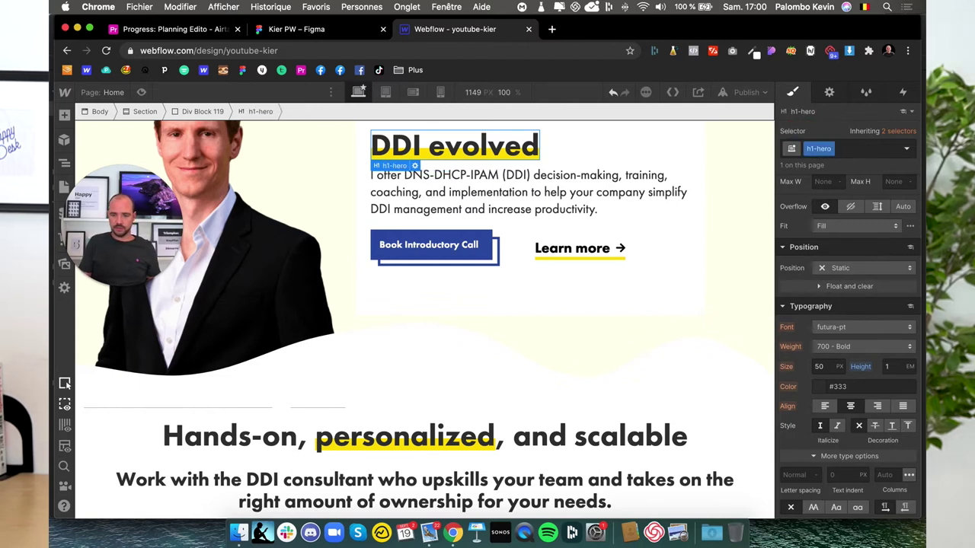
click(441, 207)
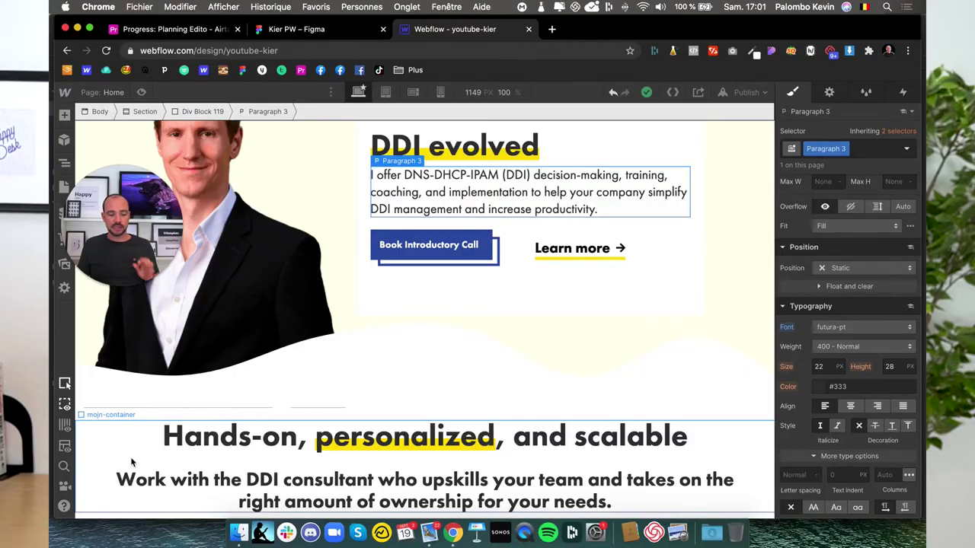
- Insert a new Div Block into the services section via the element tree
click(88, 449)
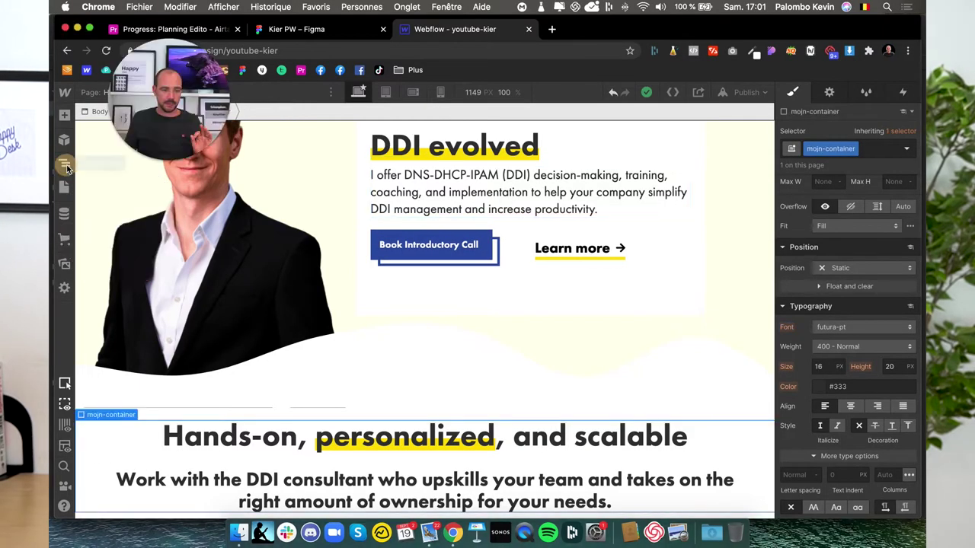
click(64, 164)
click(64, 164)
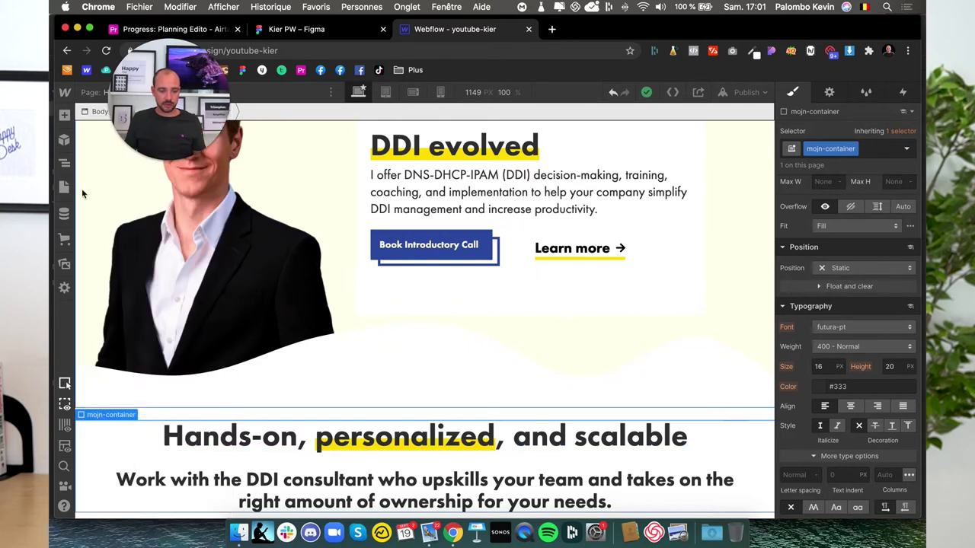
click(64, 165)
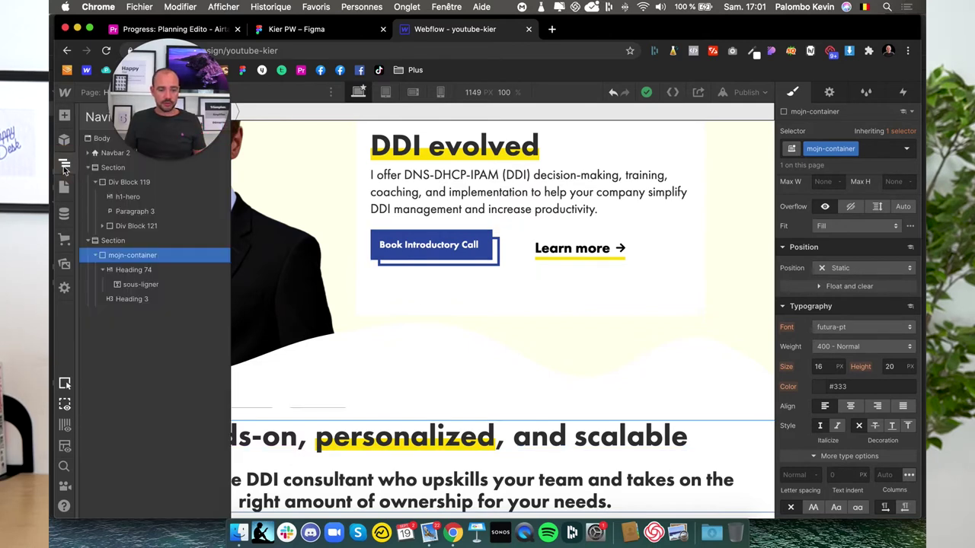
click(93, 256)
click(99, 240)
key(a)
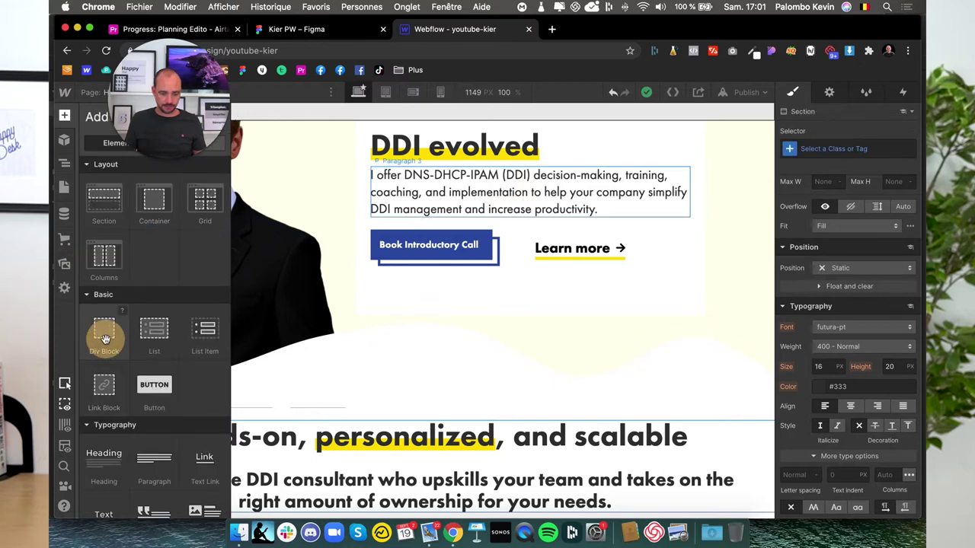
click(105, 338)
- Assign the existing mojn-container class to the new div and compare with Figma
click(810, 149)
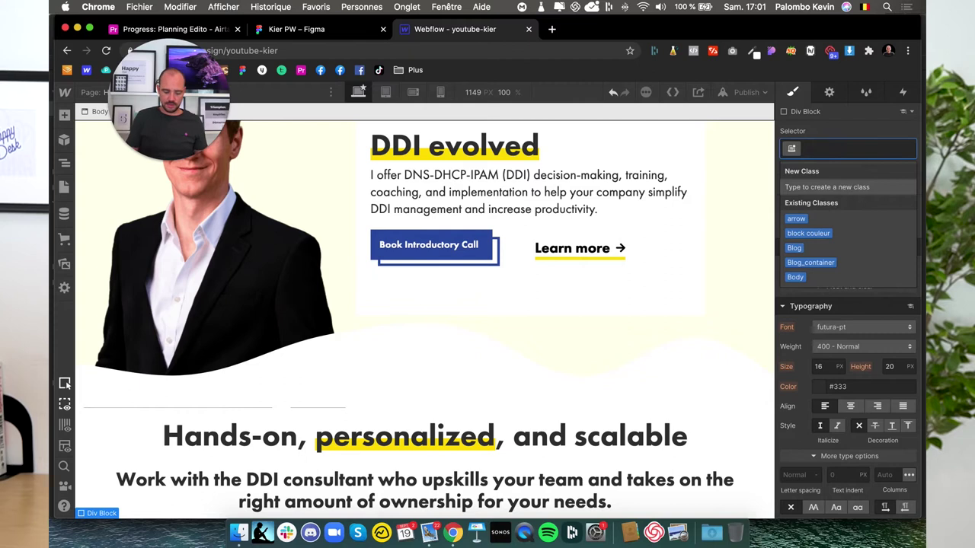
text(mon)
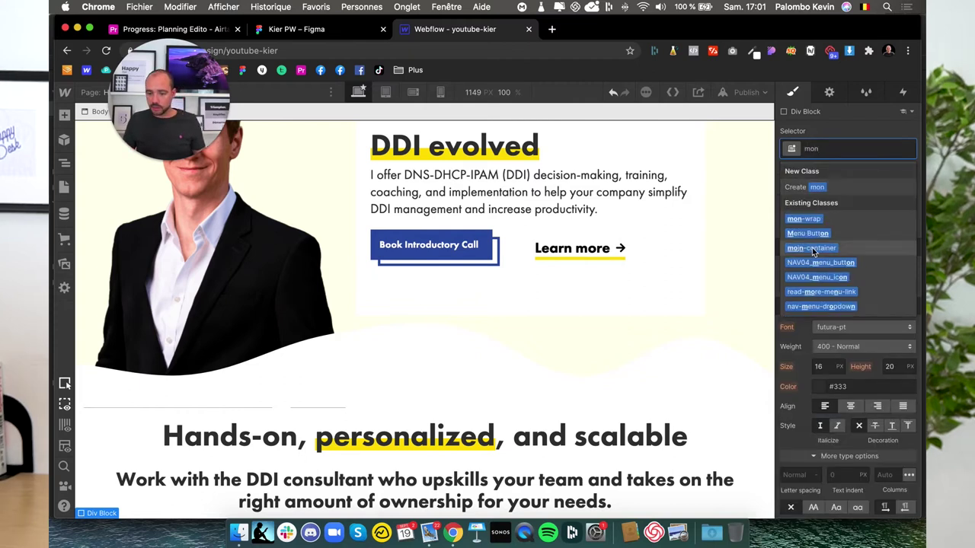
click(812, 247)
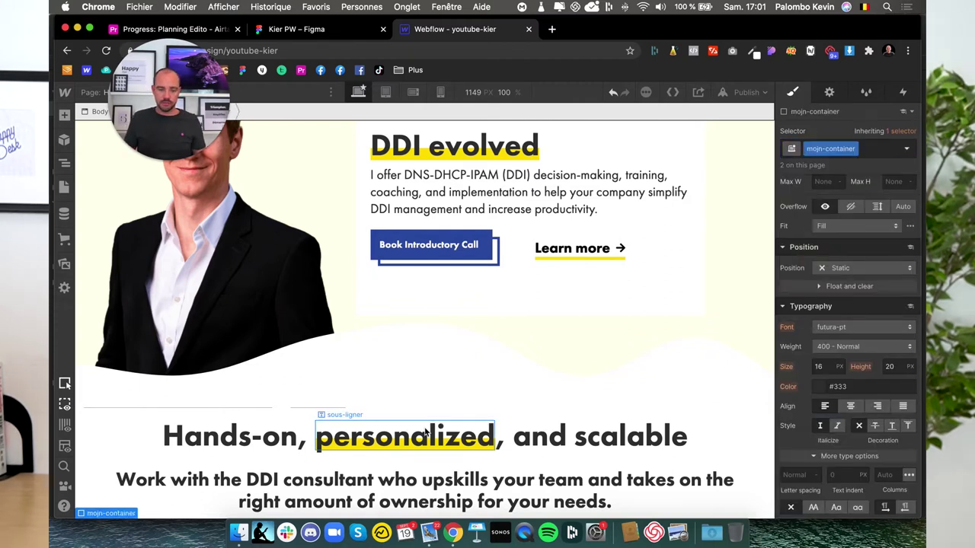
click(64, 164)
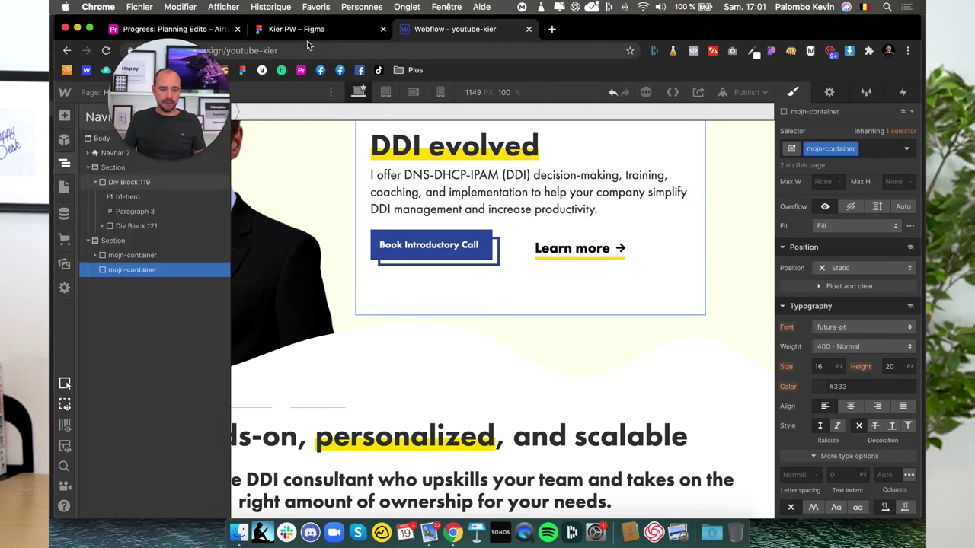
click(297, 29)
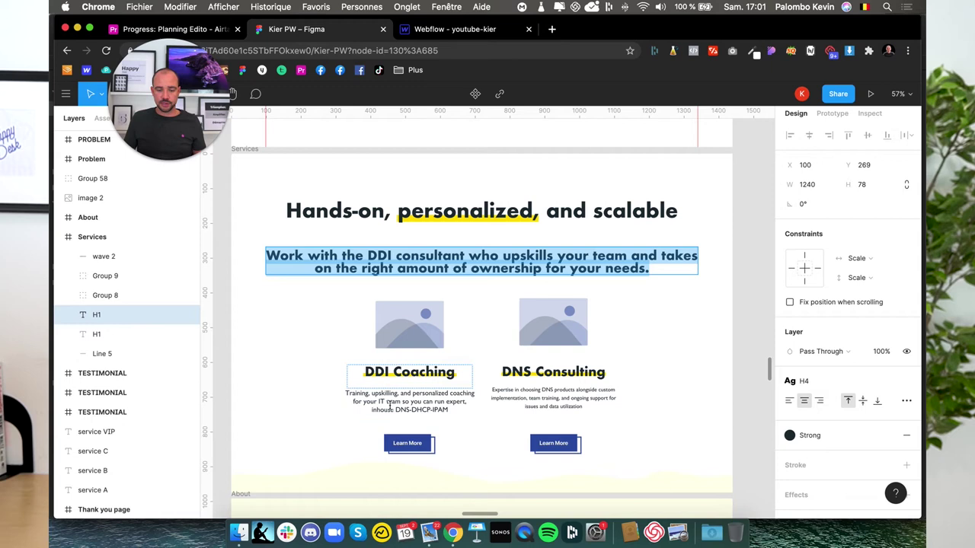
click(457, 28)
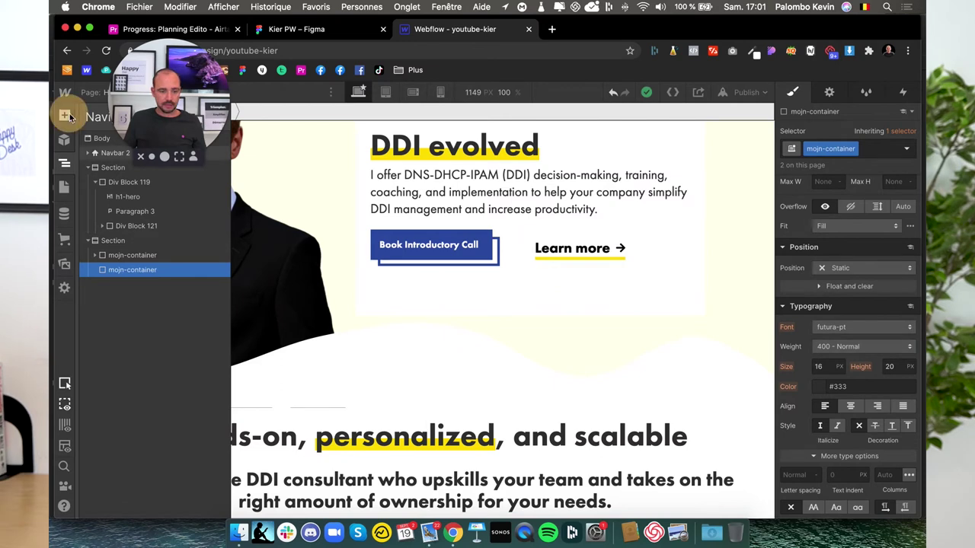
click(66, 116)
- Insert a Div Block into the second mojn-container and give it one Heading
click(105, 336)
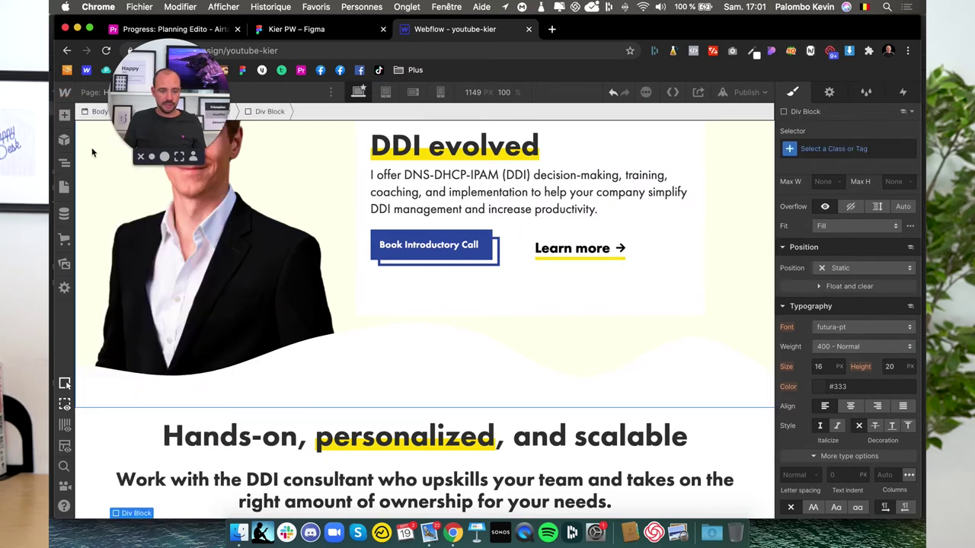
click(66, 165)
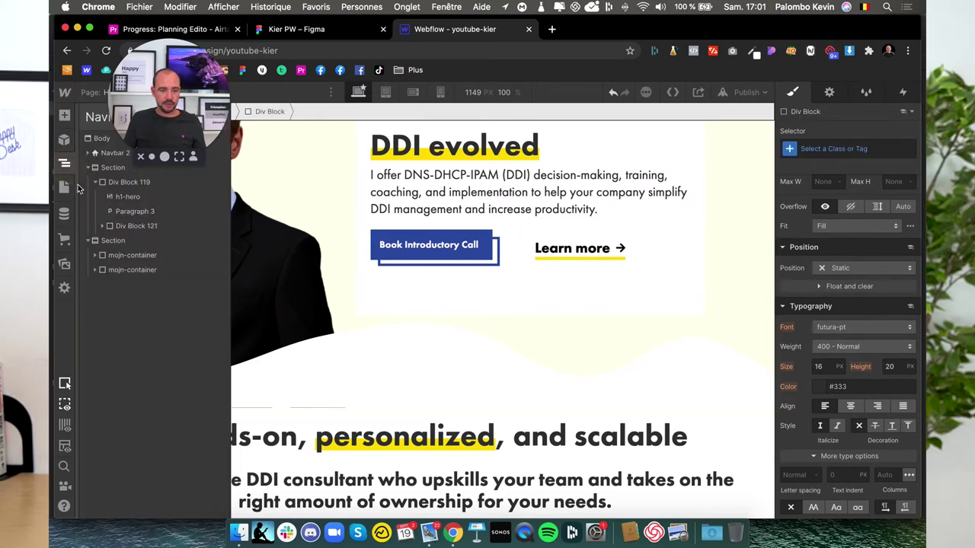
click(96, 271)
click(63, 117)
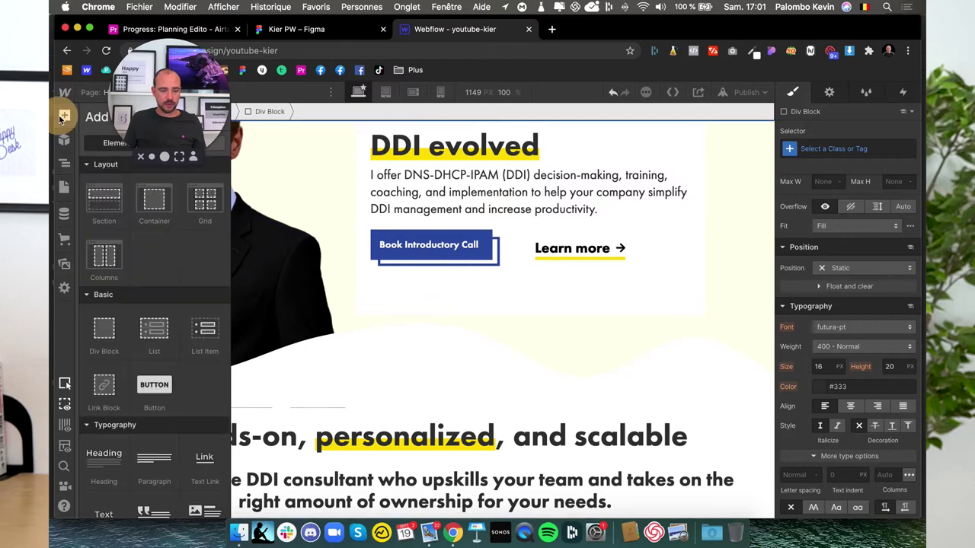
click(103, 457)
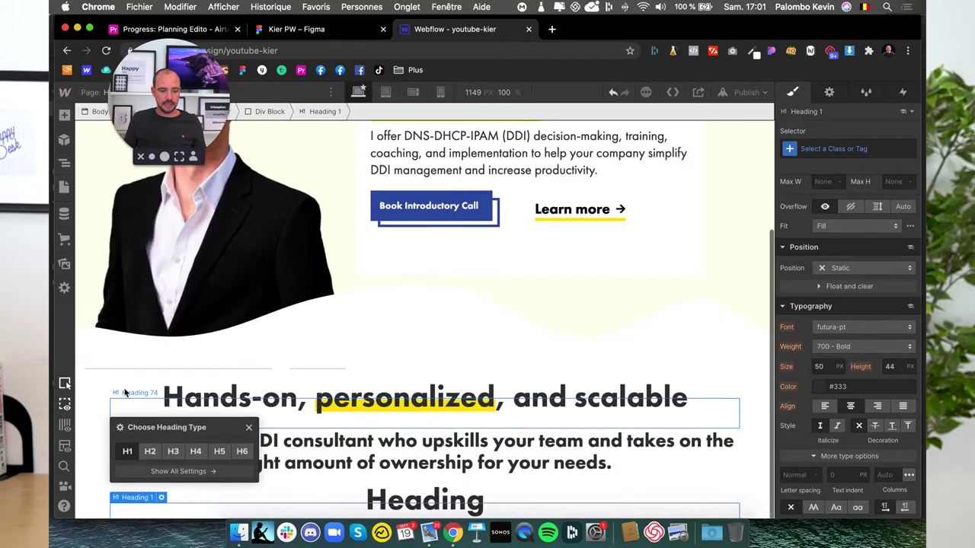
click(64, 115)
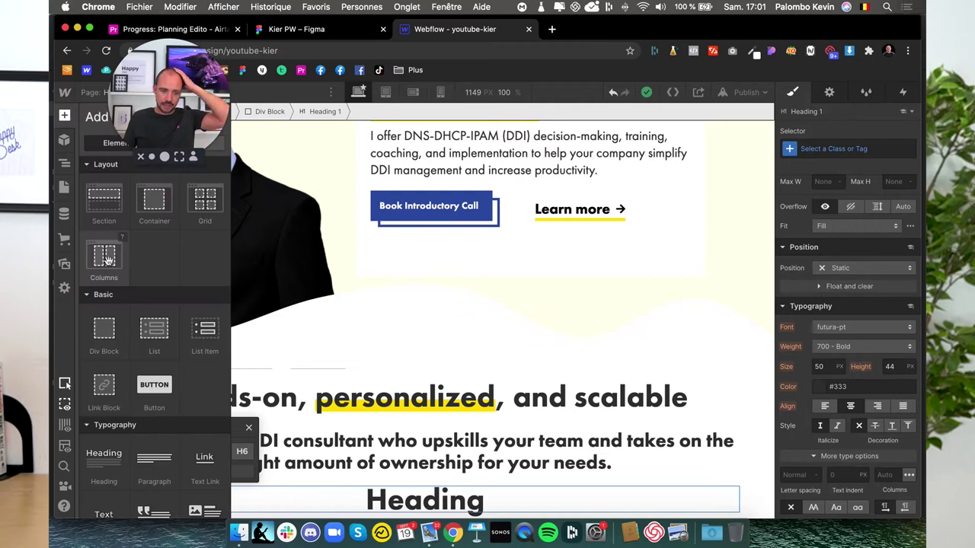
click(112, 463)
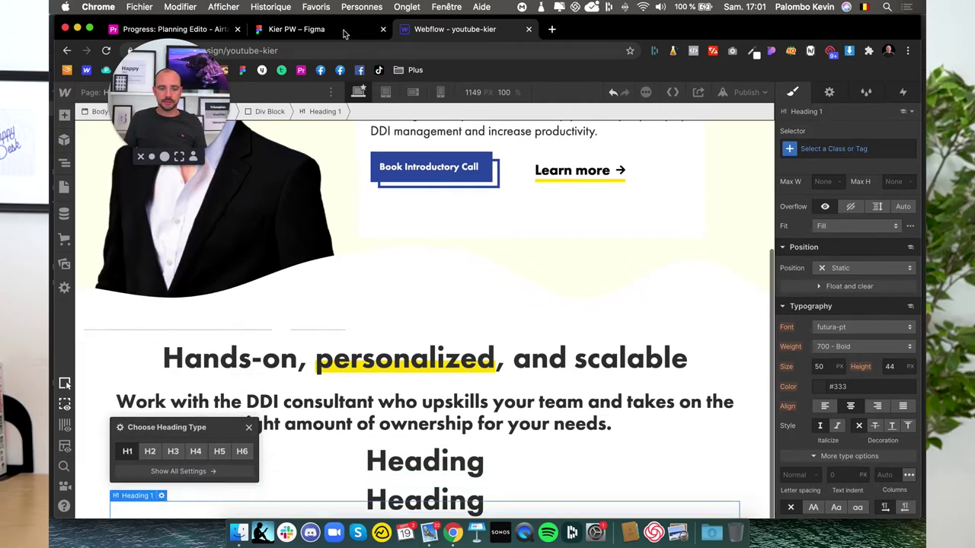
click(337, 29)
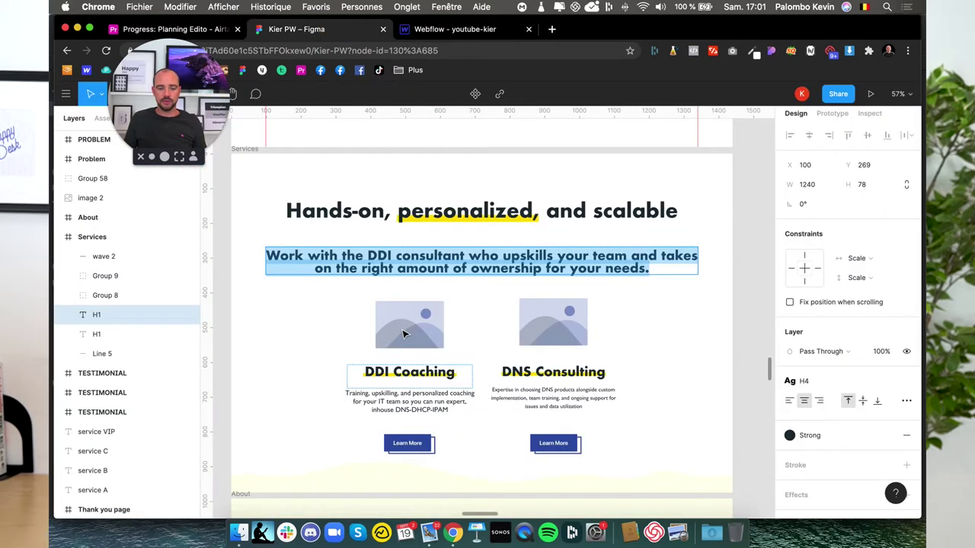
click(449, 29)
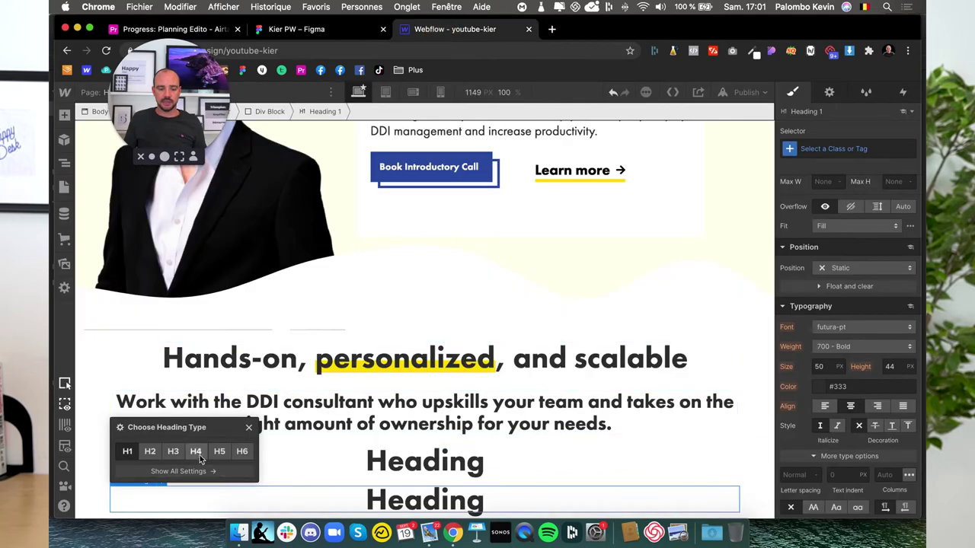
key(Delete)
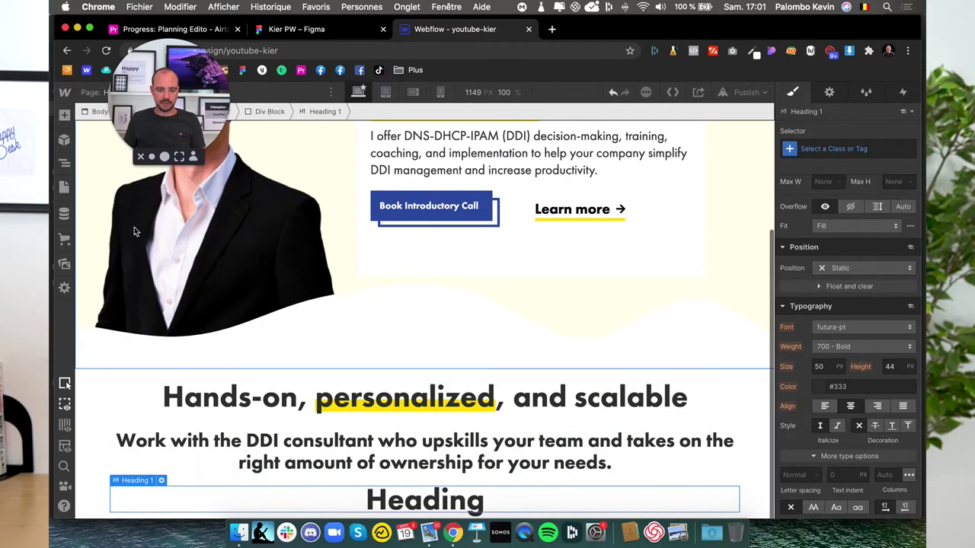
- Add a Paragraph below the card heading, then an Image
click(66, 116)
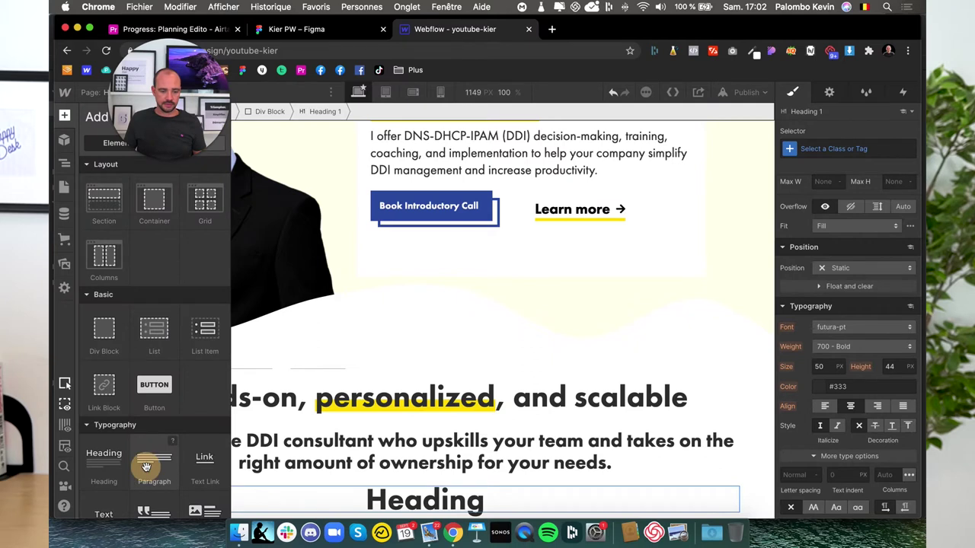
drag(146, 466, 175, 453)
click(65, 116)
scroll(122, 381, down, 1)
scroll(118, 396, down, 2)
scroll(114, 415, down, 2)
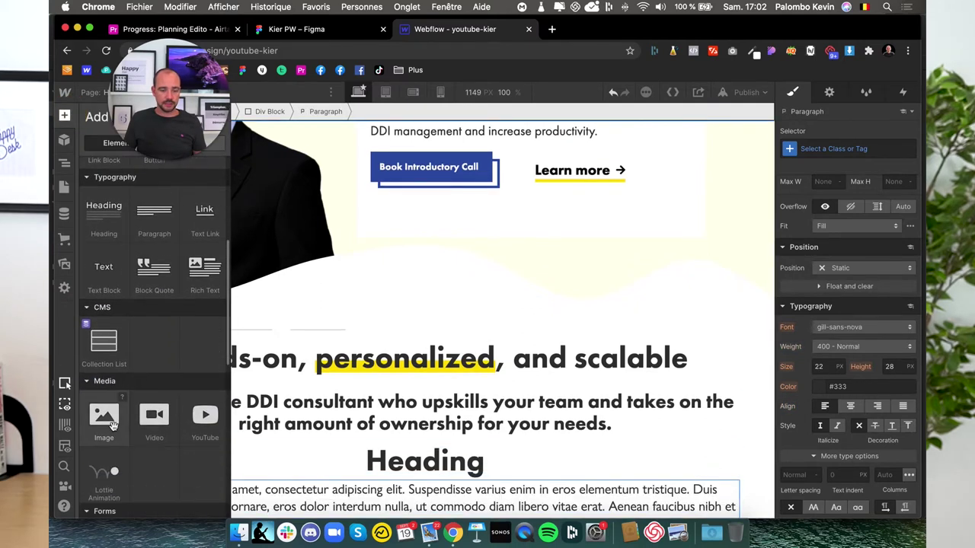
click(106, 419)
click(65, 162)
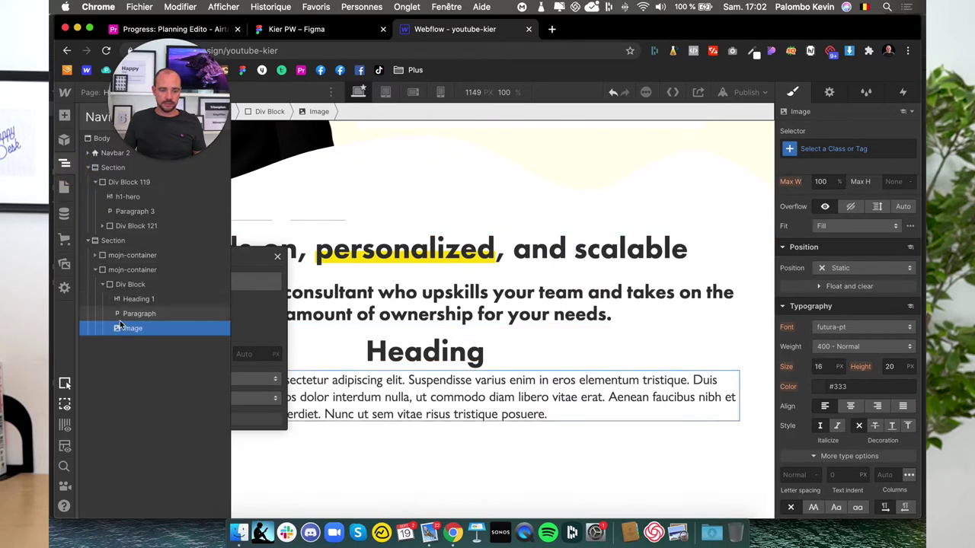
- Move the Image above Heading 1 and set the card Div Block width to 33%
drag(120, 326, 132, 292)
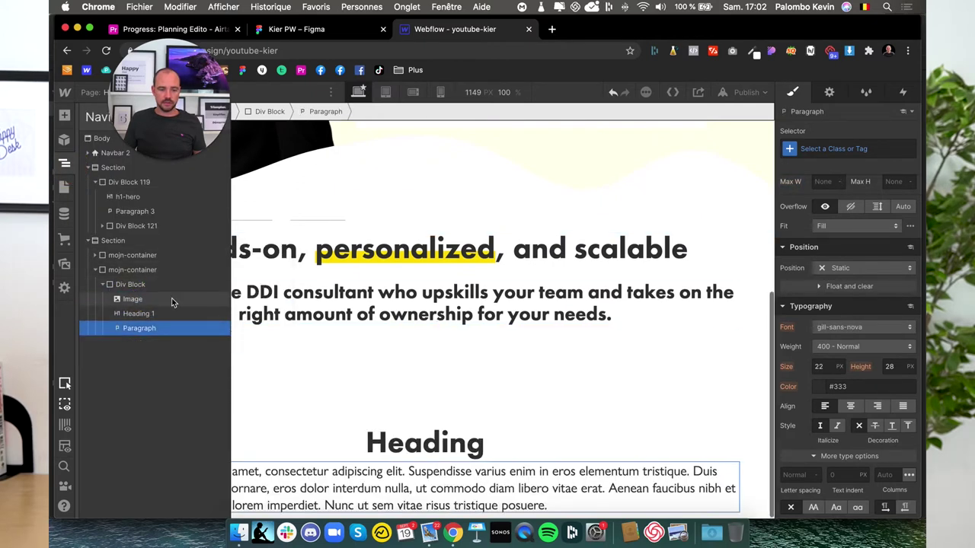
click(128, 284)
scroll(852, 378, up, 5)
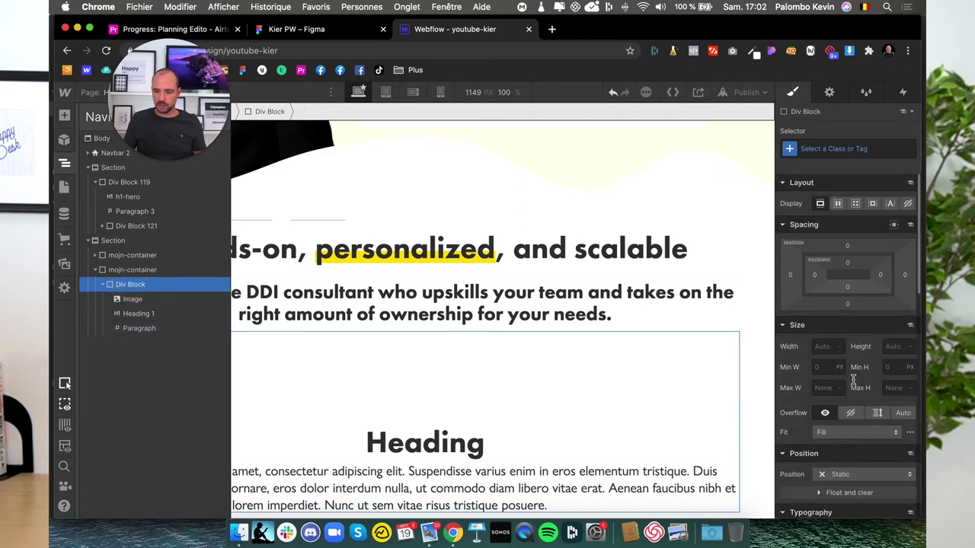
click(825, 351)
text(33%)
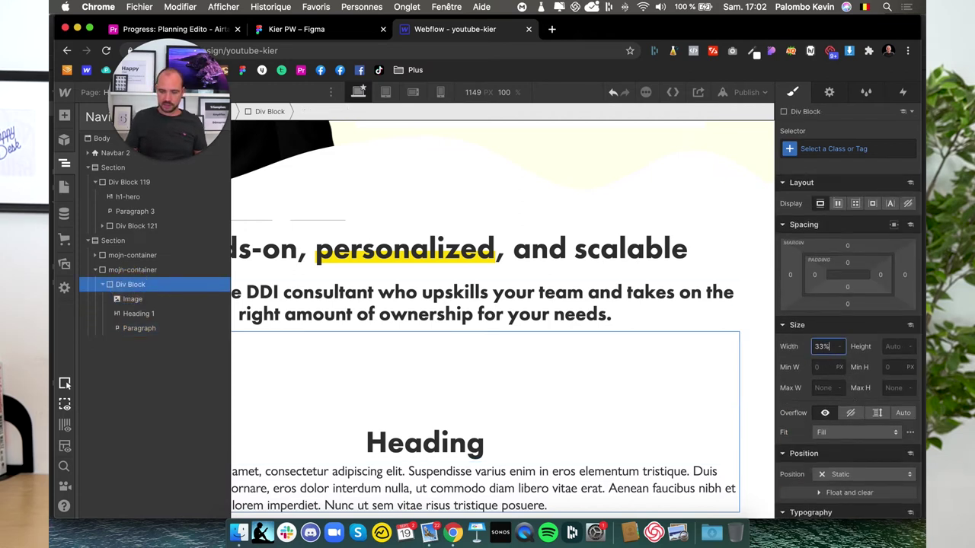
key(Return)
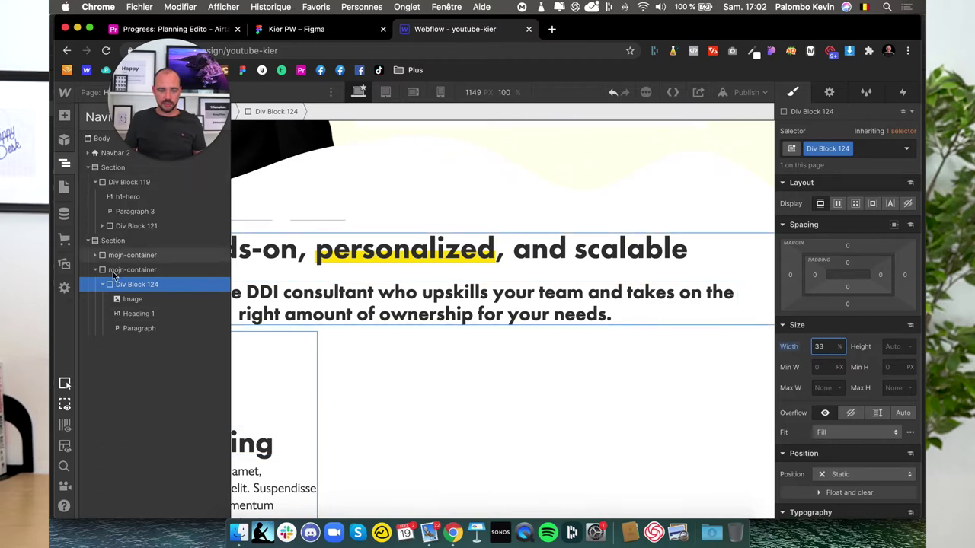
- Give mojn-container a 2col combo class with Flex display, centre justification and auto margins
click(131, 272)
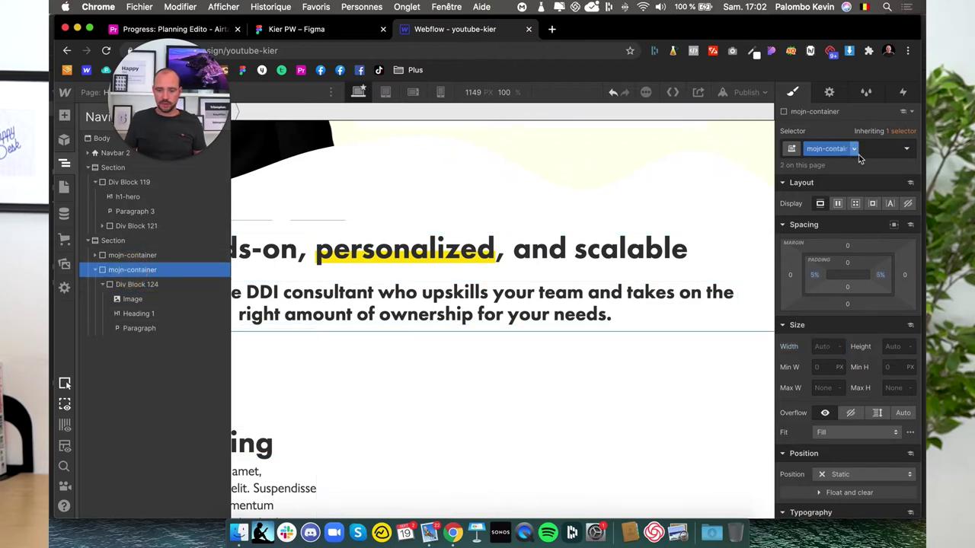
click(868, 150)
text(2col)
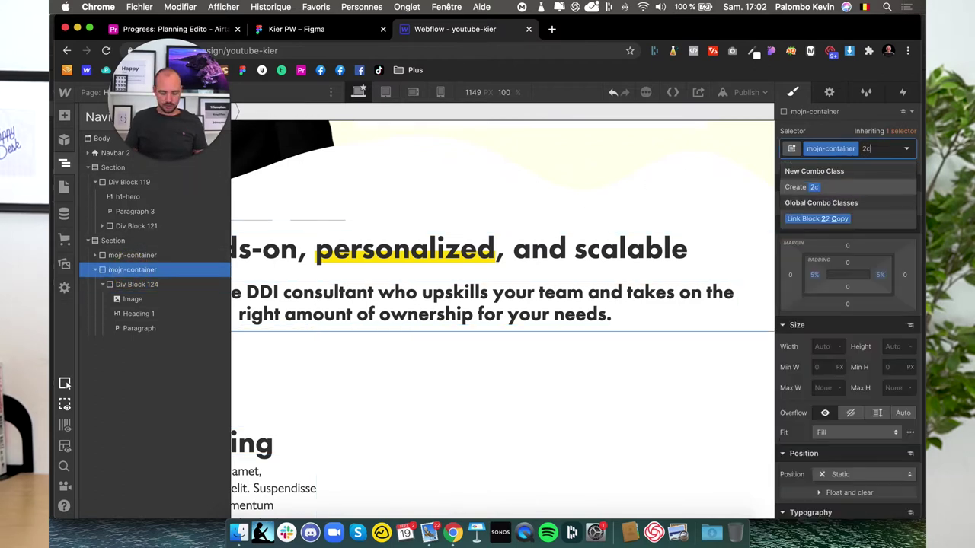
key(Return)
scroll(848, 426, down, 5)
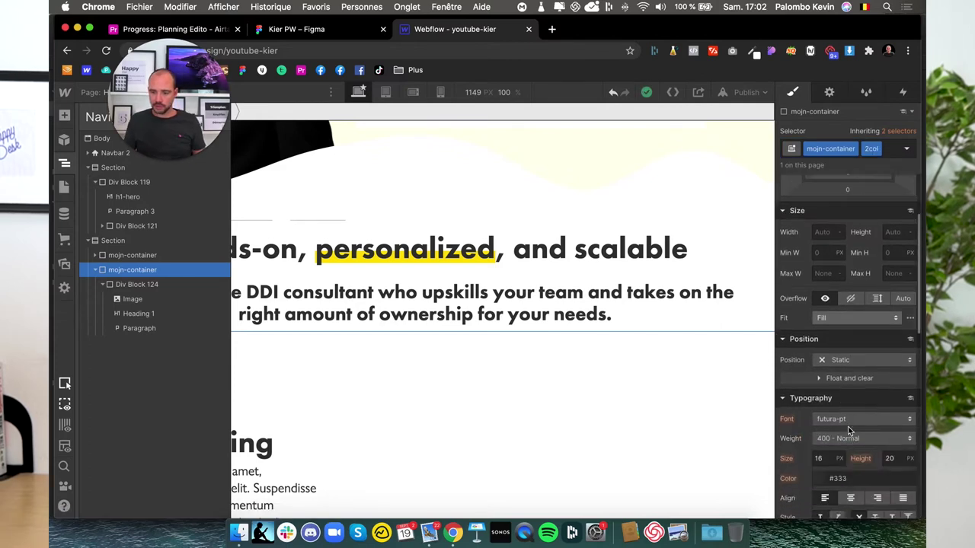
scroll(848, 427, up, 5)
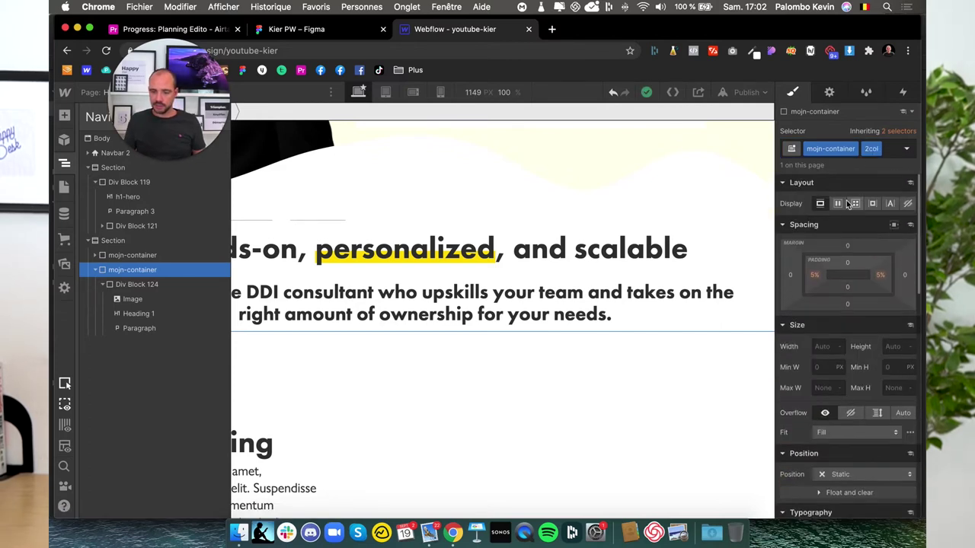
click(841, 203)
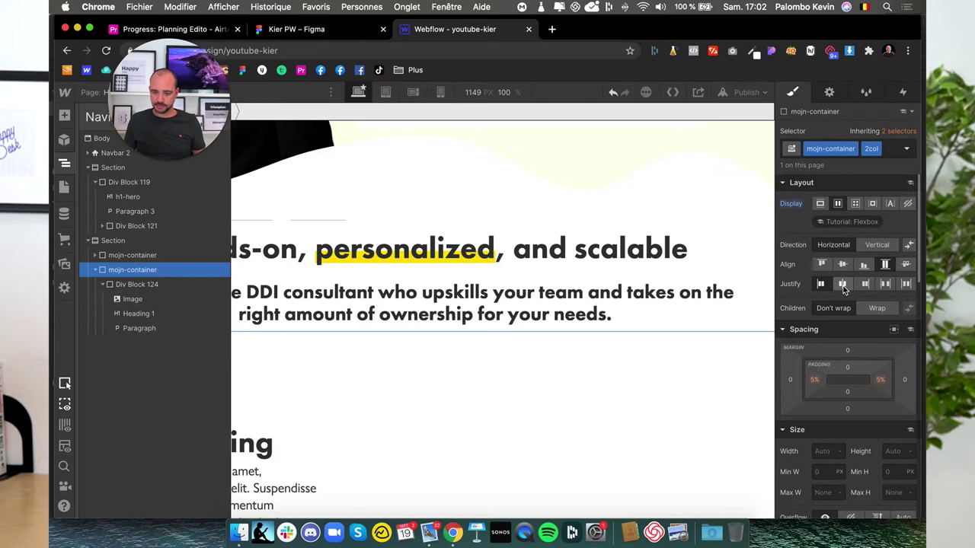
click(842, 285)
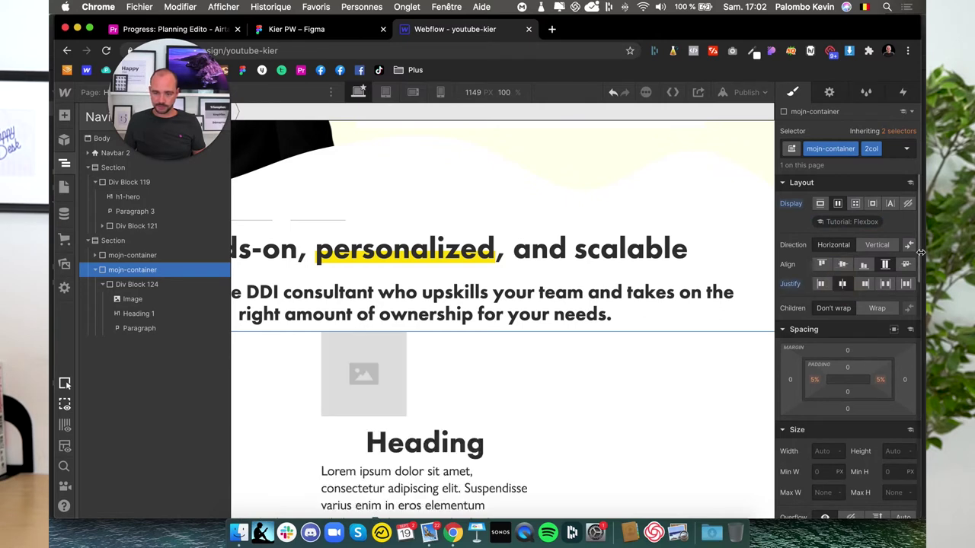
click(895, 330)
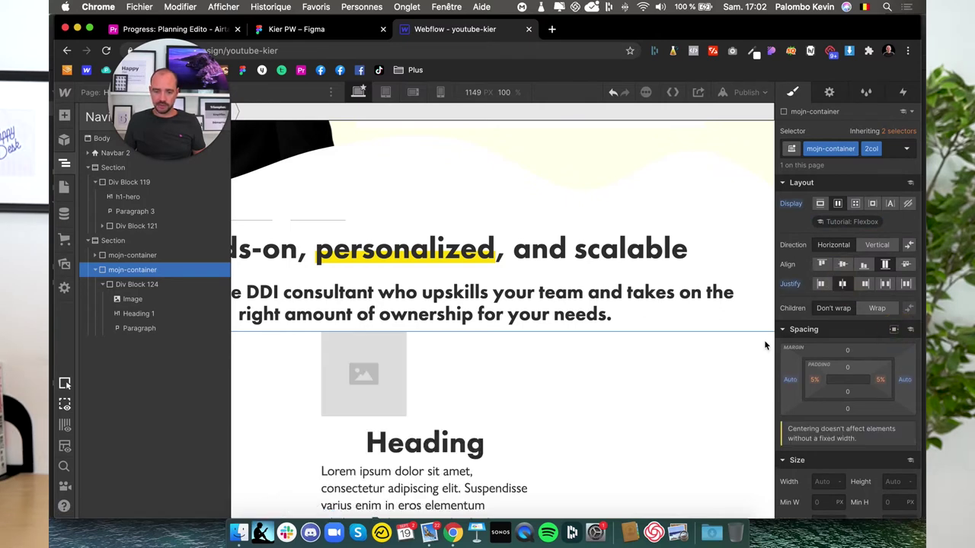
click(358, 366)
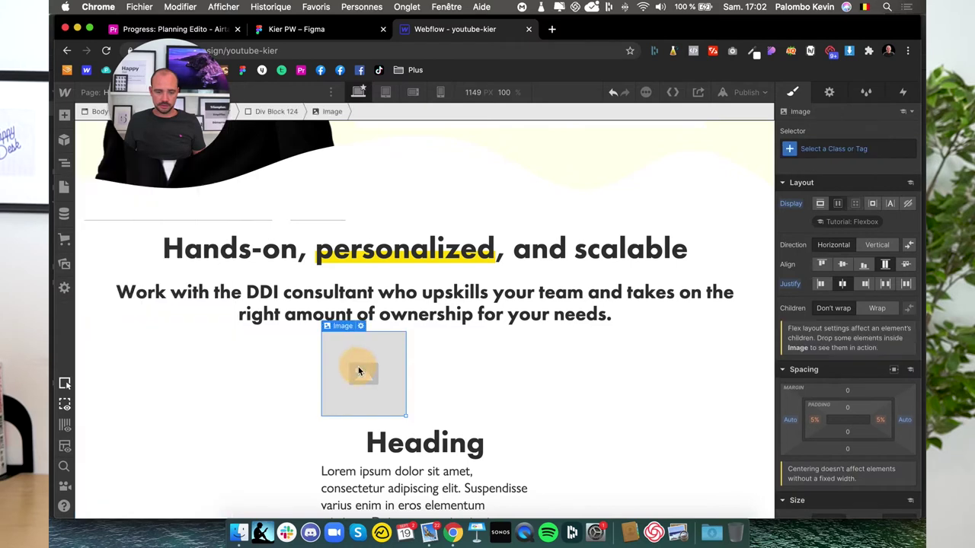
- Set the card's placeholder image to consulting.png from the assets list
click(362, 327)
click(392, 178)
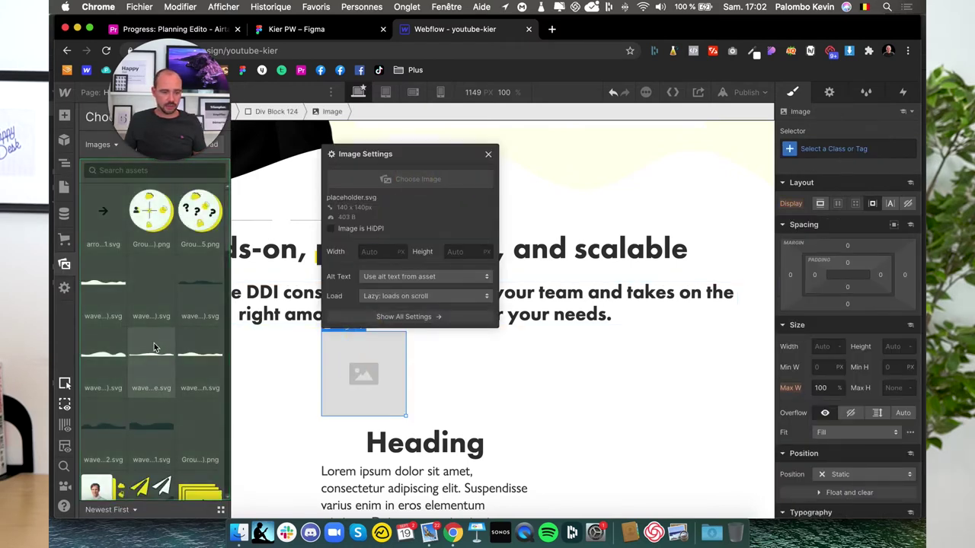
scroll(148, 347, down, 3)
scroll(147, 347, down, 3)
scroll(148, 351, down, 3)
scroll(148, 351, down, 3)
scroll(148, 351, down, 3)
scroll(148, 350, down, 3)
scroll(147, 351, down, 3)
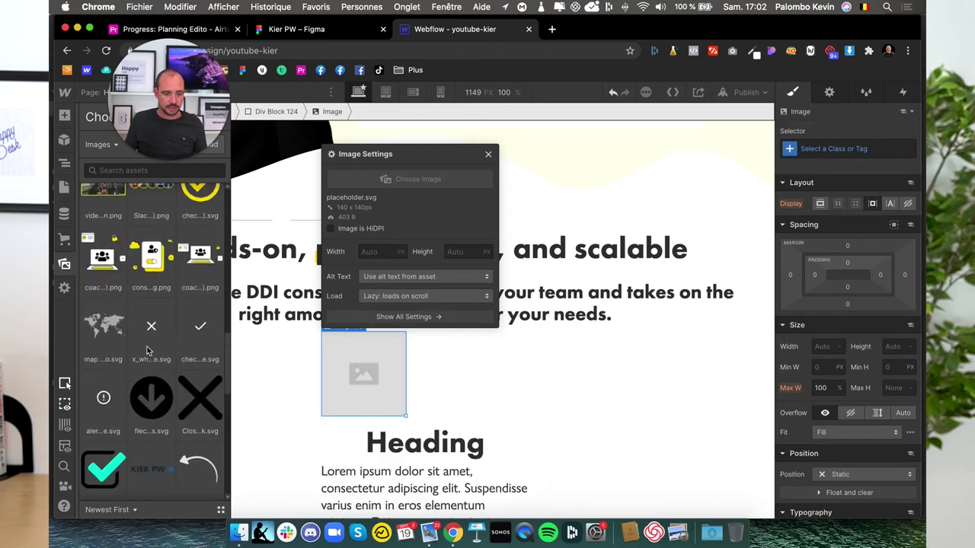
click(150, 267)
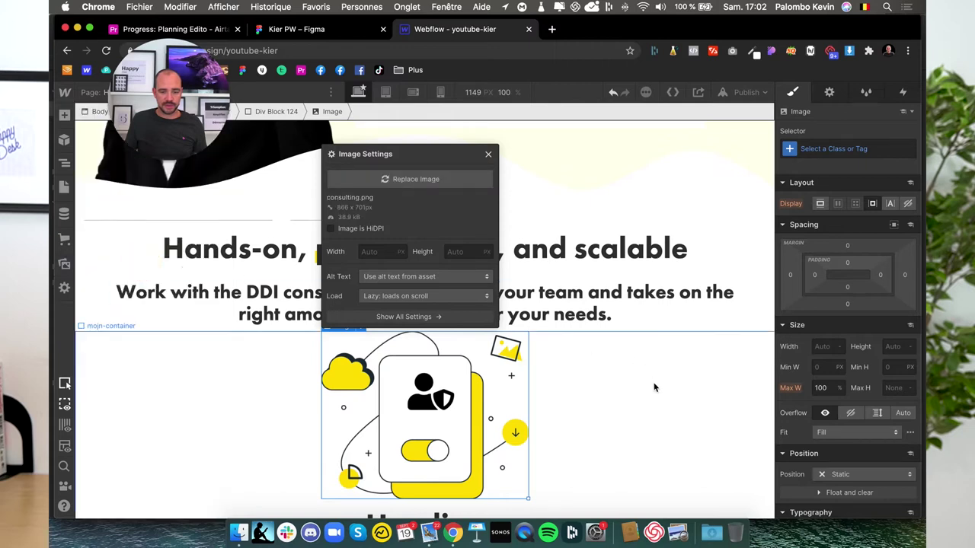
click(653, 387)
- Compare the updated card against the Figma design
scroll(198, 419, down, 3)
scroll(181, 416, down, 2)
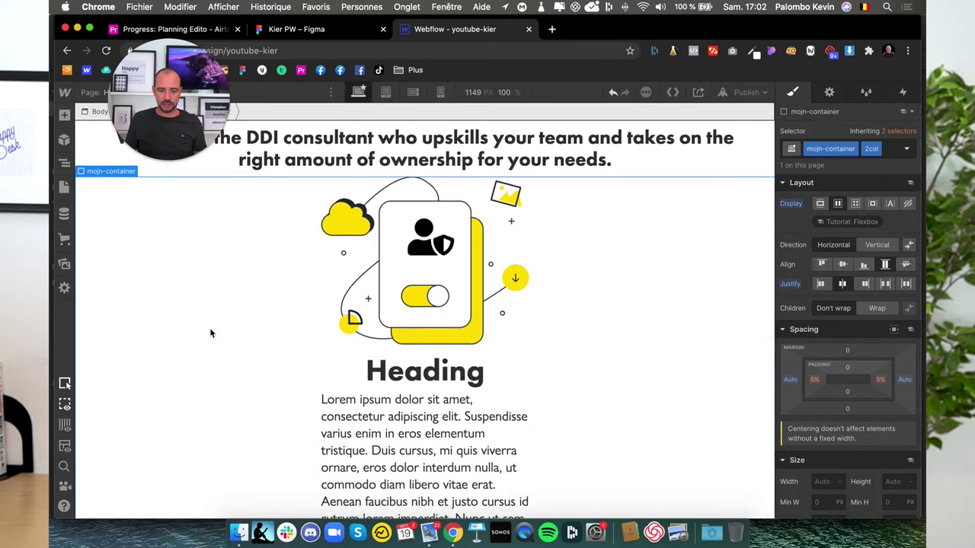
click(306, 32)
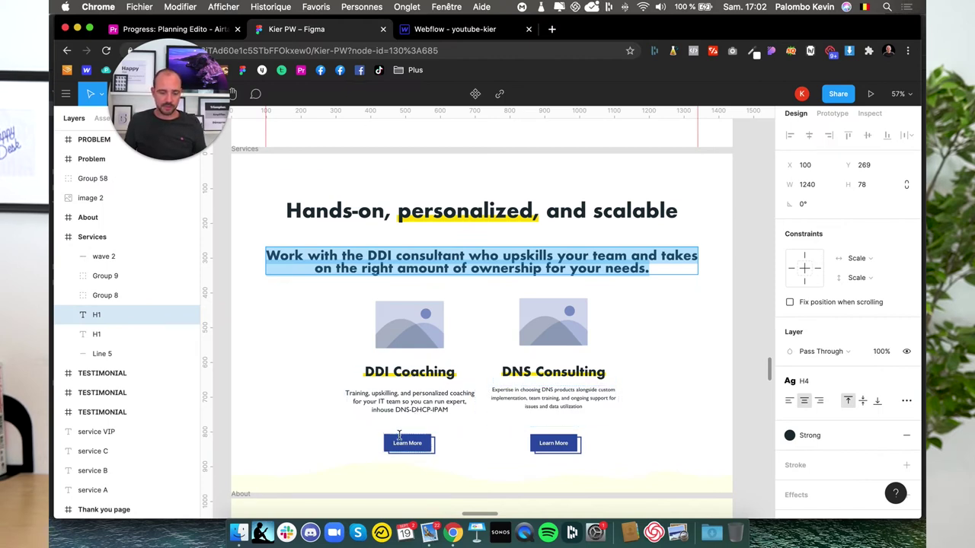
click(460, 32)
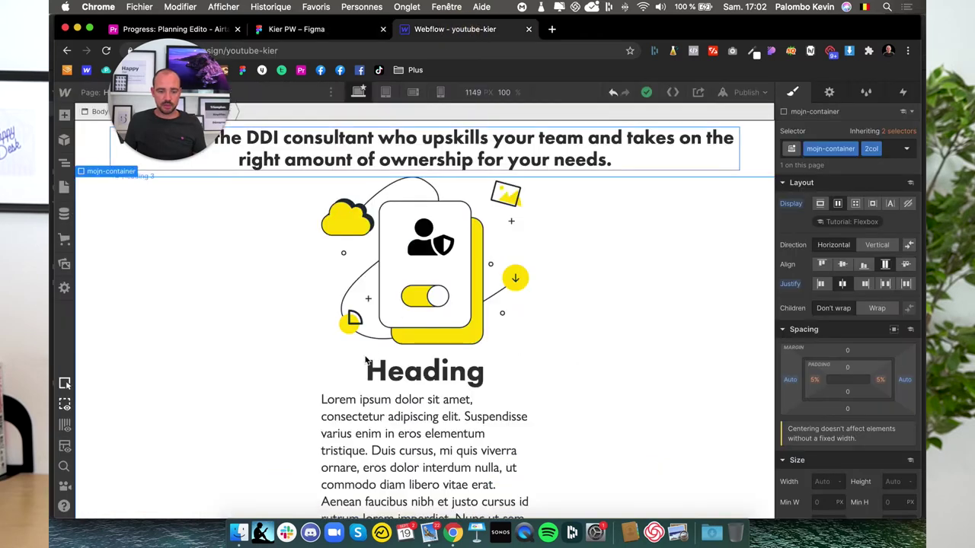
- Select the header's Book Introductory Call button and its wrapper block in the Navigator
scroll(368, 382, down, 1)
click(362, 404)
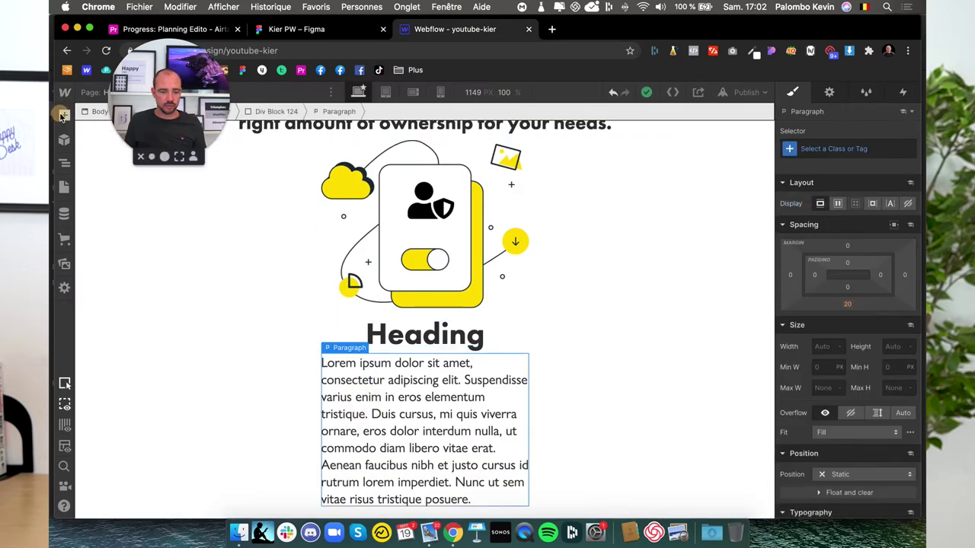
click(64, 115)
click(668, 327)
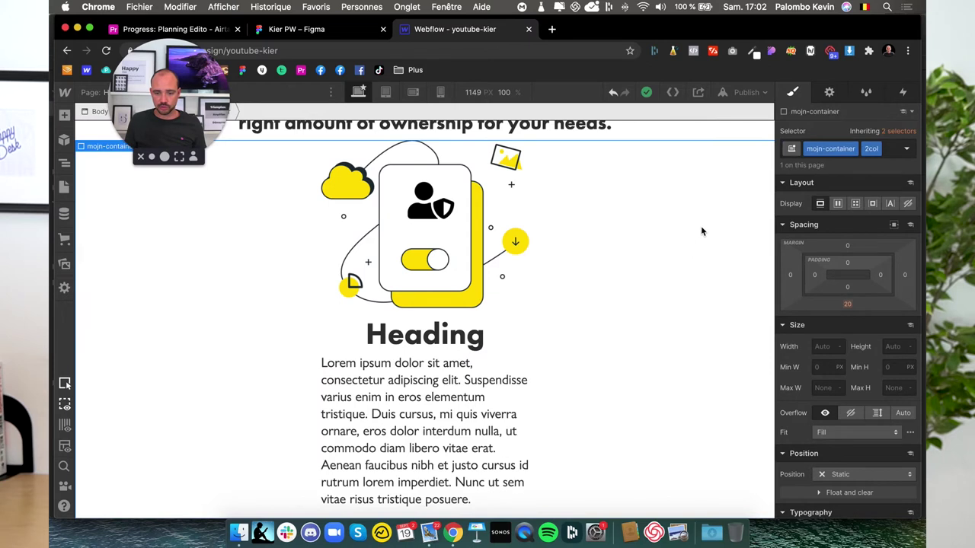
scroll(696, 228, up, 10)
click(664, 148)
click(64, 164)
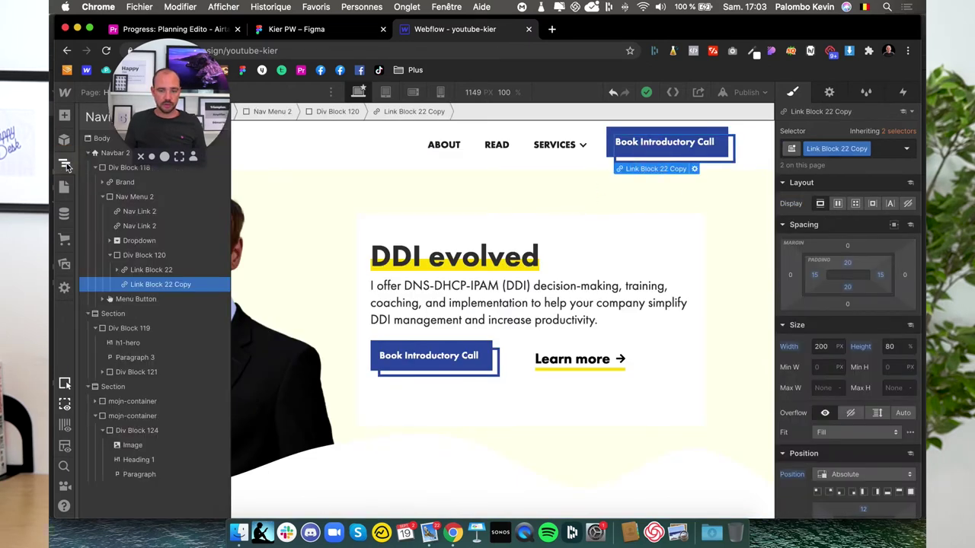
click(137, 256)
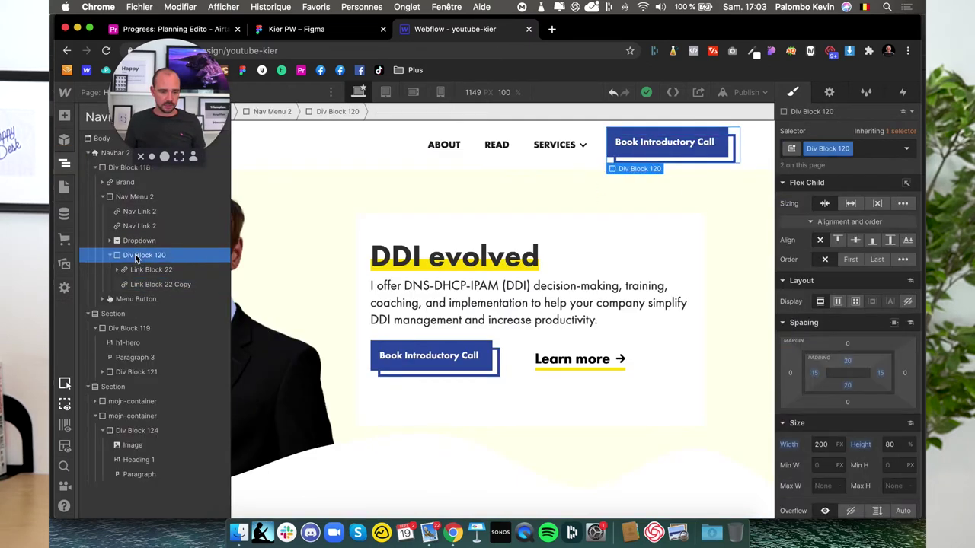
- Find the oversized Book Introductory Call button in the card and select its wrapper block
click(378, 411)
scroll(377, 412, down, 10)
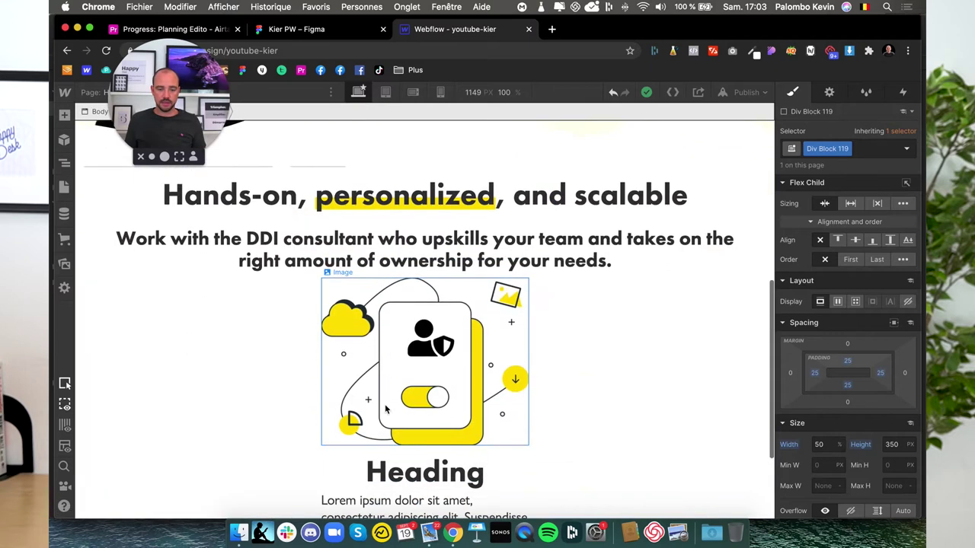
scroll(373, 426, down, 3)
click(357, 475)
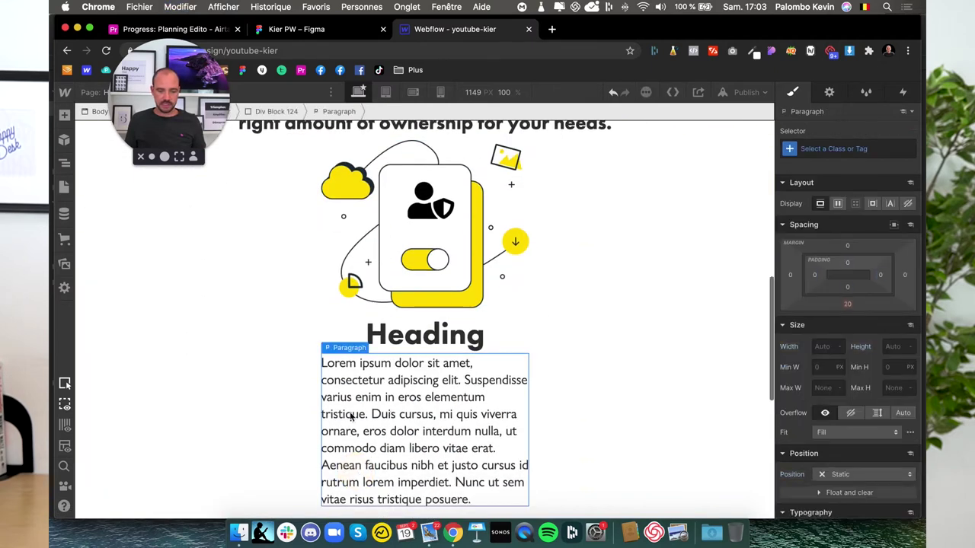
scroll(351, 416, down, 5)
scroll(363, 421, down, 4)
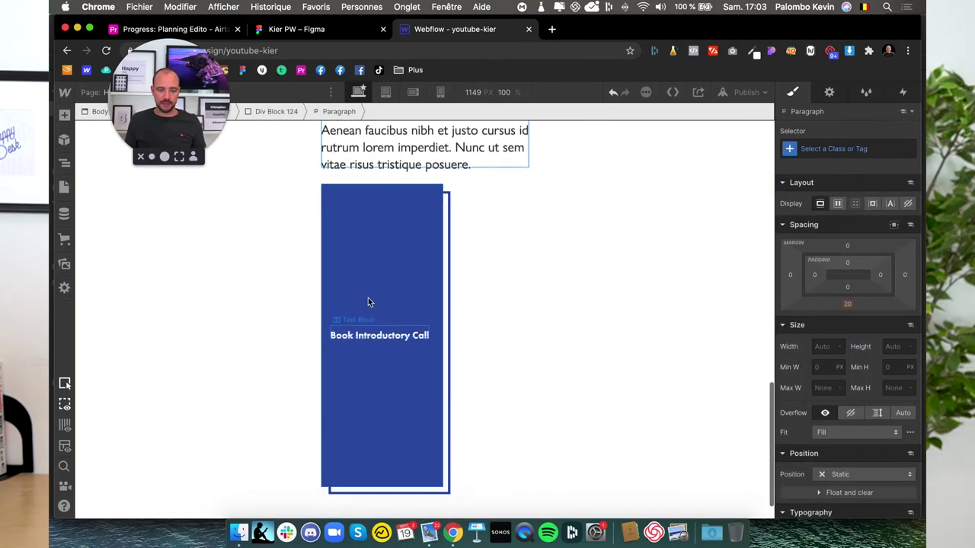
click(383, 203)
click(64, 162)
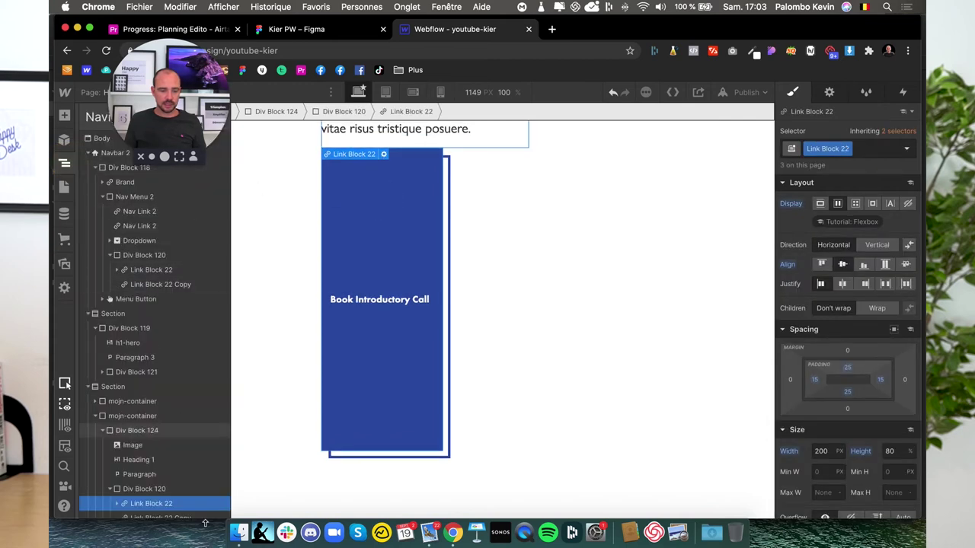
click(152, 489)
text(1)
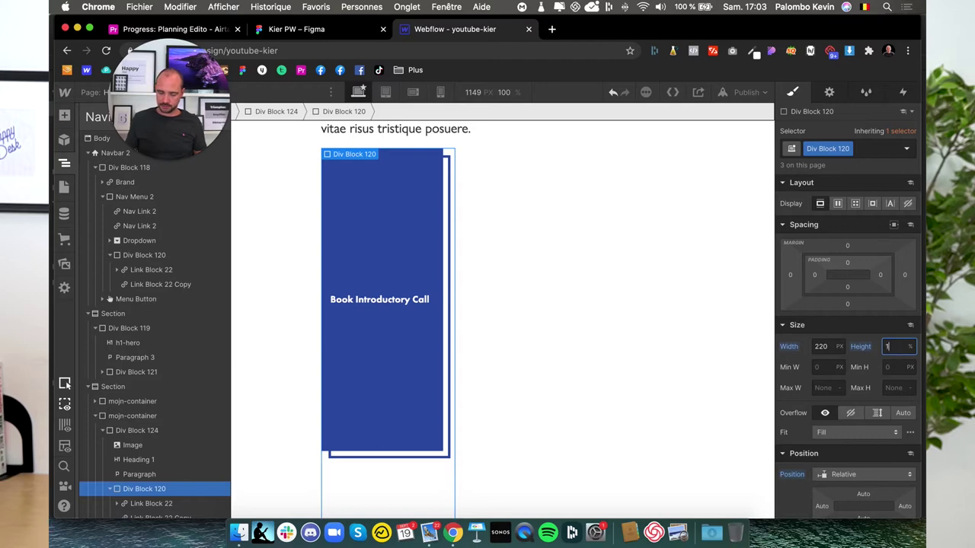
- Set the button block height to 10% and make Div Block 124 a vertical, centre-aligned flexbox
text(0)
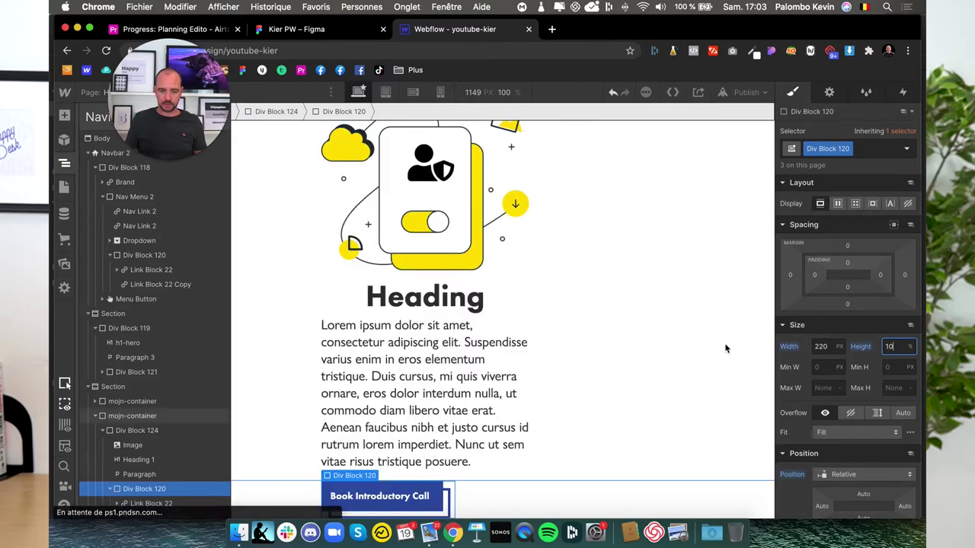
scroll(482, 346, down, 3)
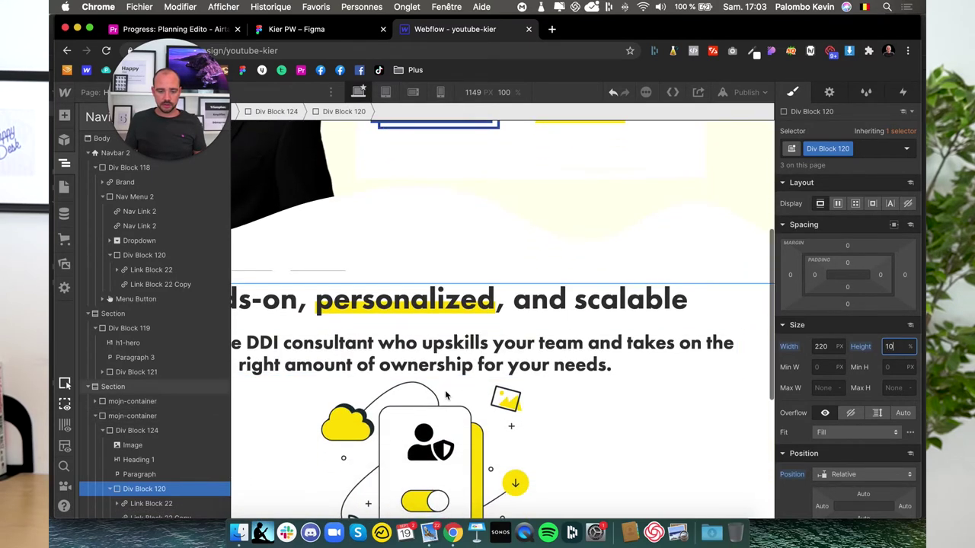
click(135, 431)
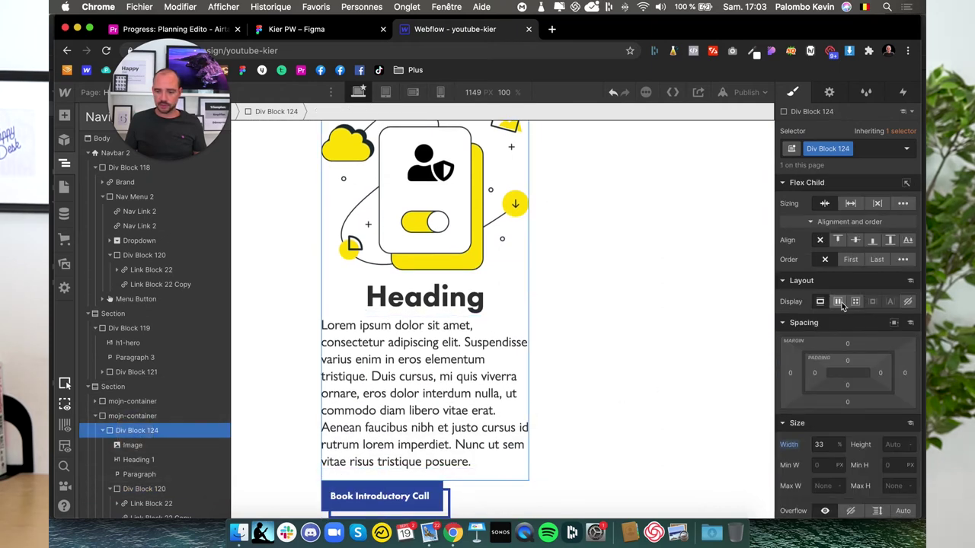
click(838, 302)
click(874, 343)
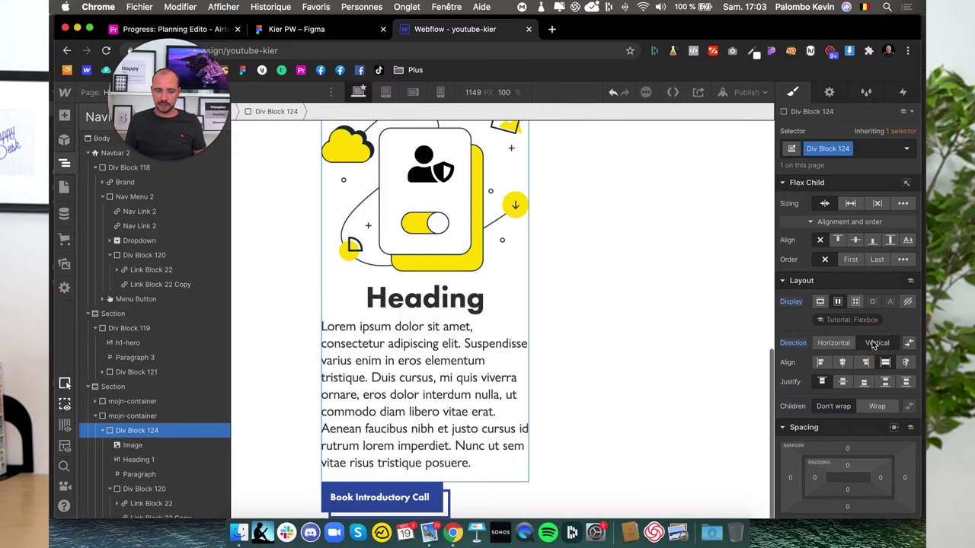
click(843, 363)
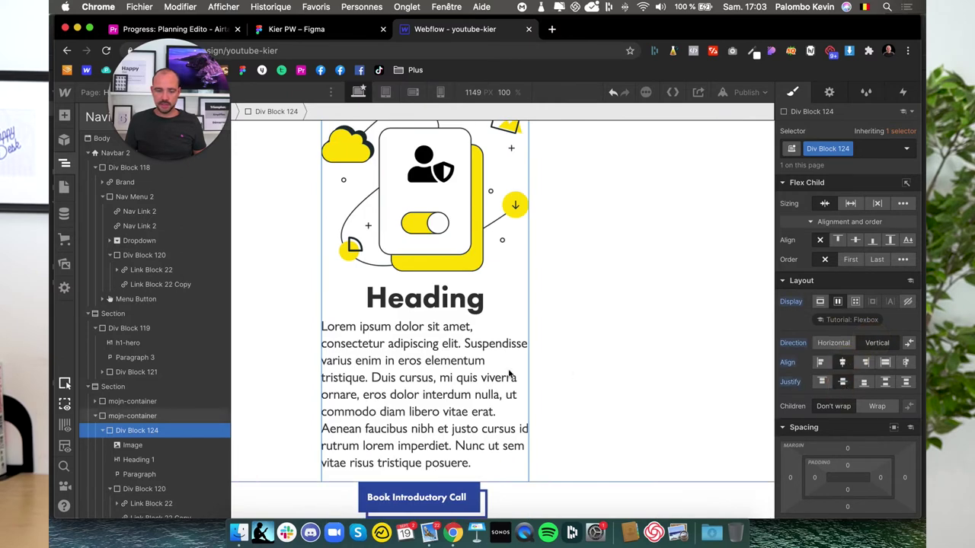
- Replace the card's Lorem paragraph with the DDI Coaching description copied from Figma
click(316, 32)
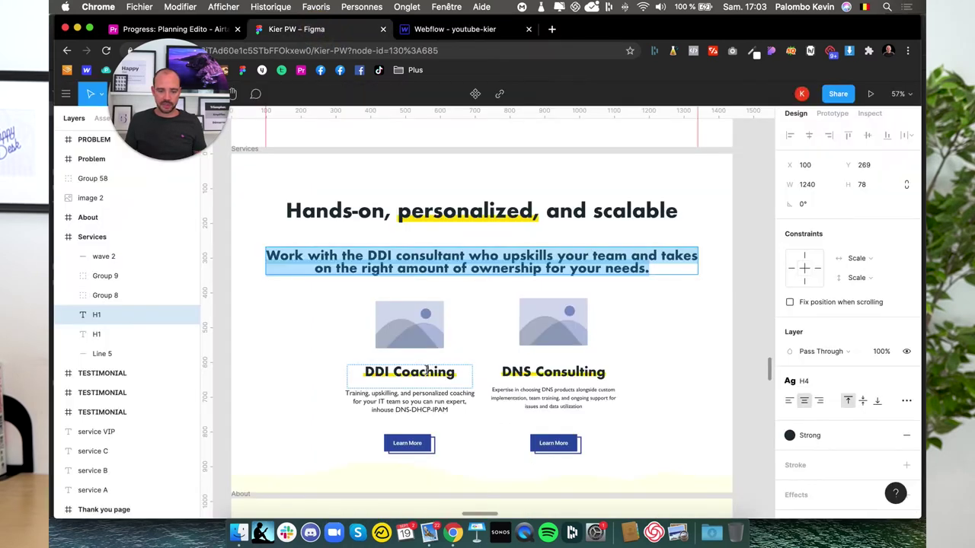
click(421, 398)
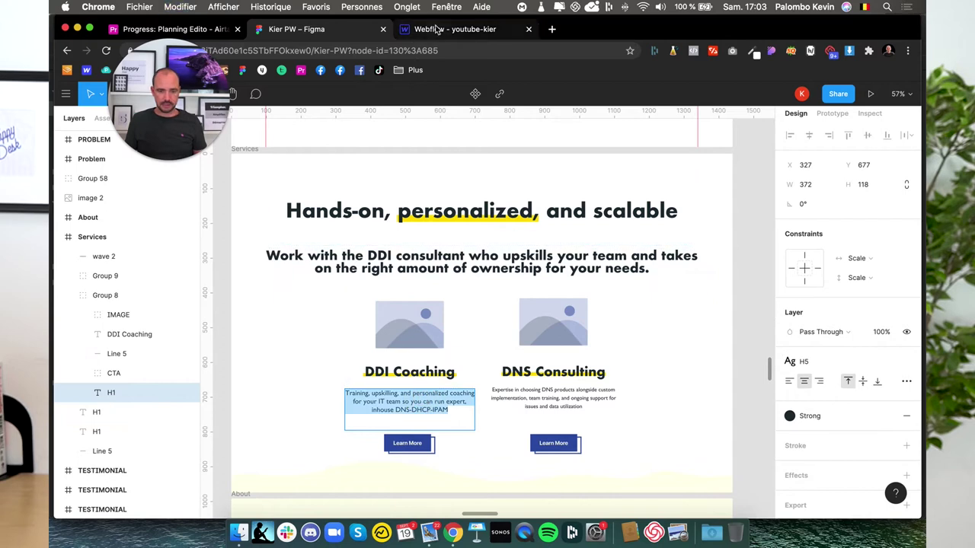
click(438, 29)
double_click(402, 352)
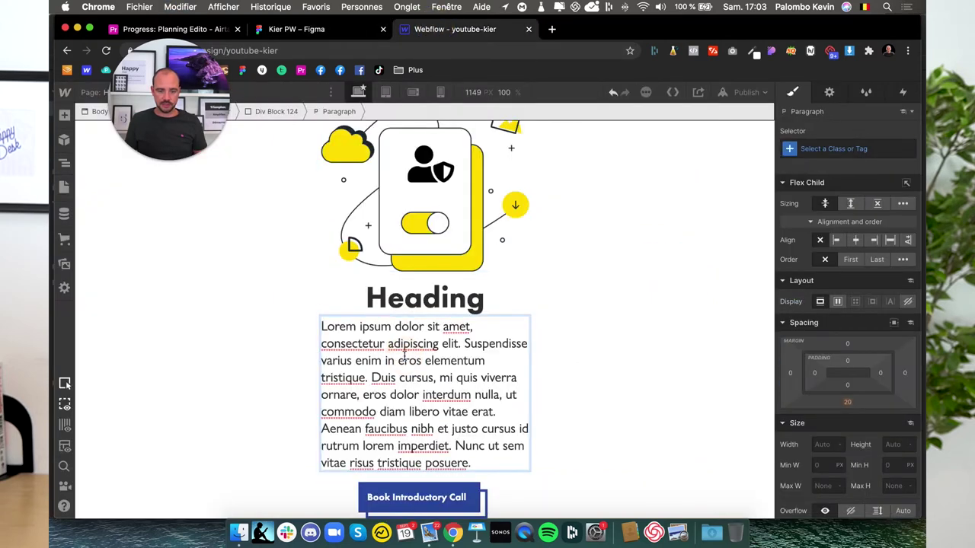
key(super+a)
text(Training, upskilling, and personalized coaching for your IT team so you can run expert, inhouse DNS-DHCP-IPAM)
- Paste 'DDI Coaching' over the card heading and start applying the sous-ligner class
click(337, 31)
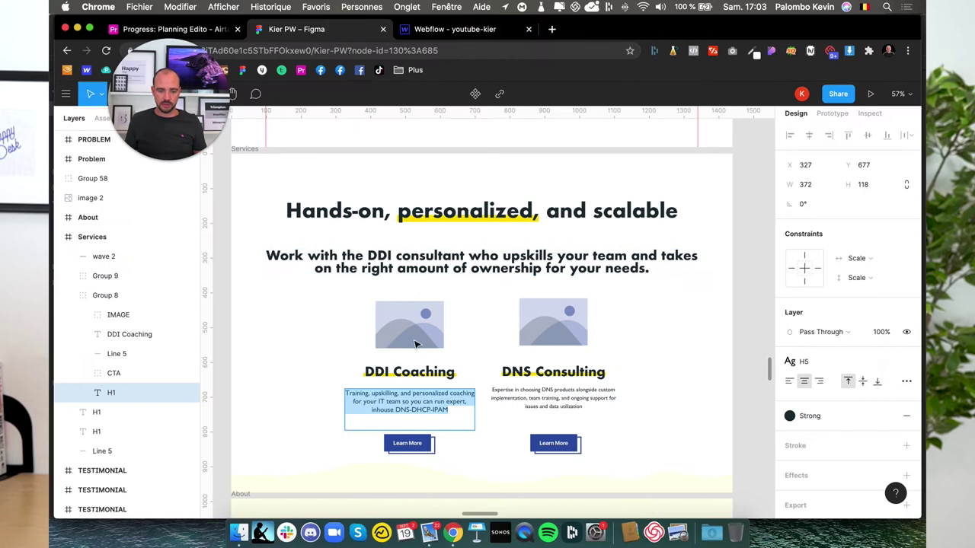
click(406, 370)
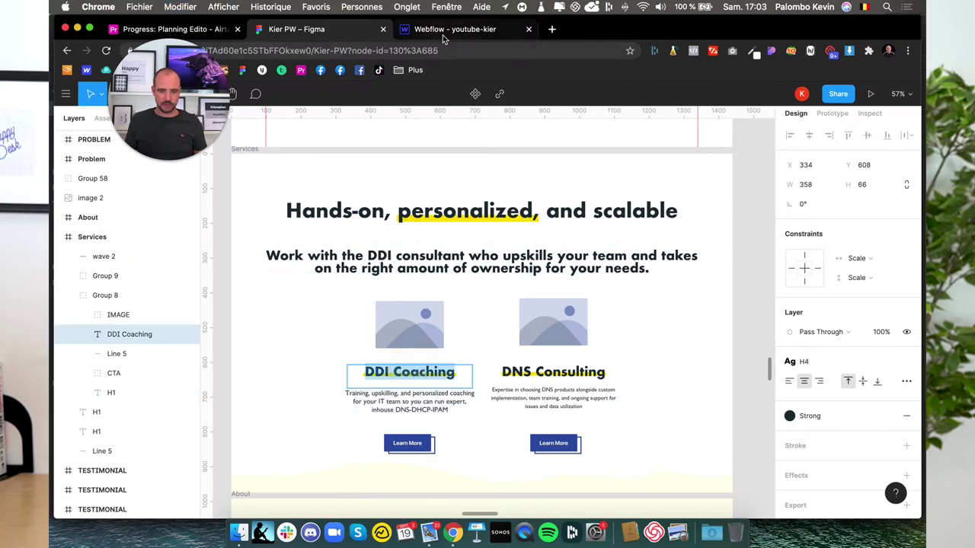
click(445, 29)
double_click(397, 372)
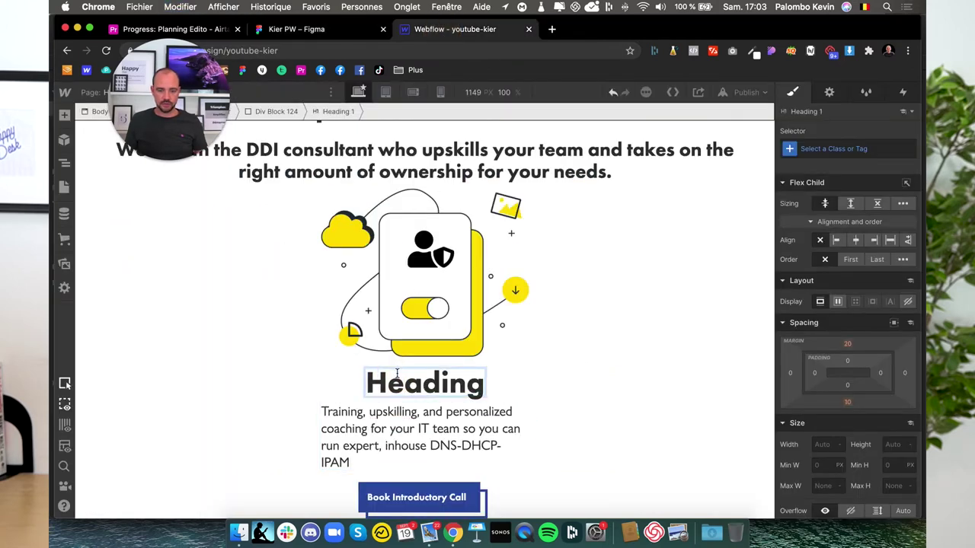
text(DDI Coaching)
click(557, 385)
click(459, 392)
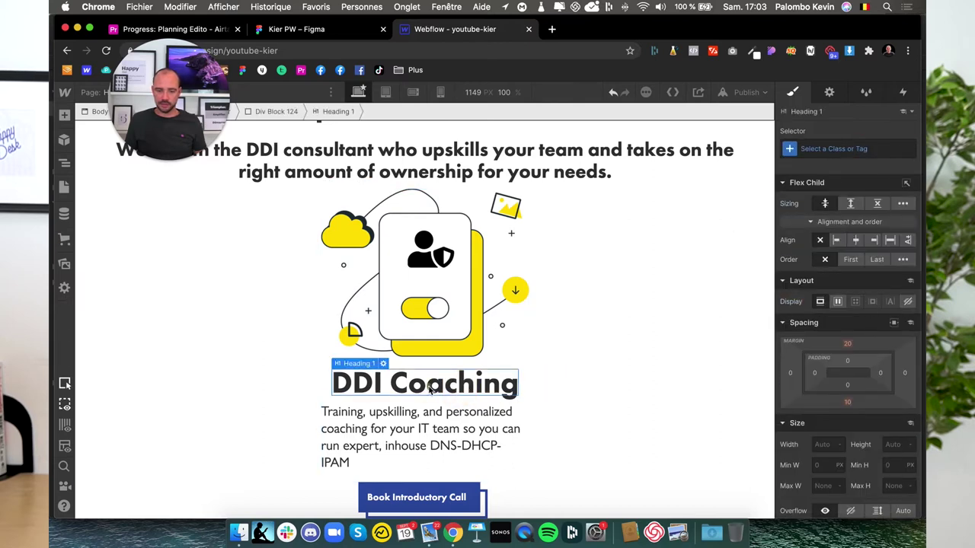
double_click(429, 388)
click(814, 149)
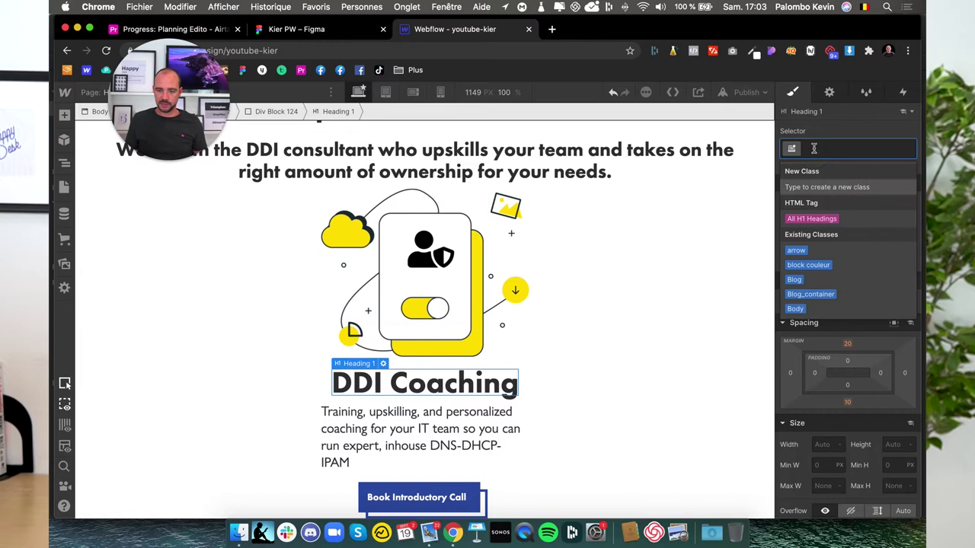
text(sous)
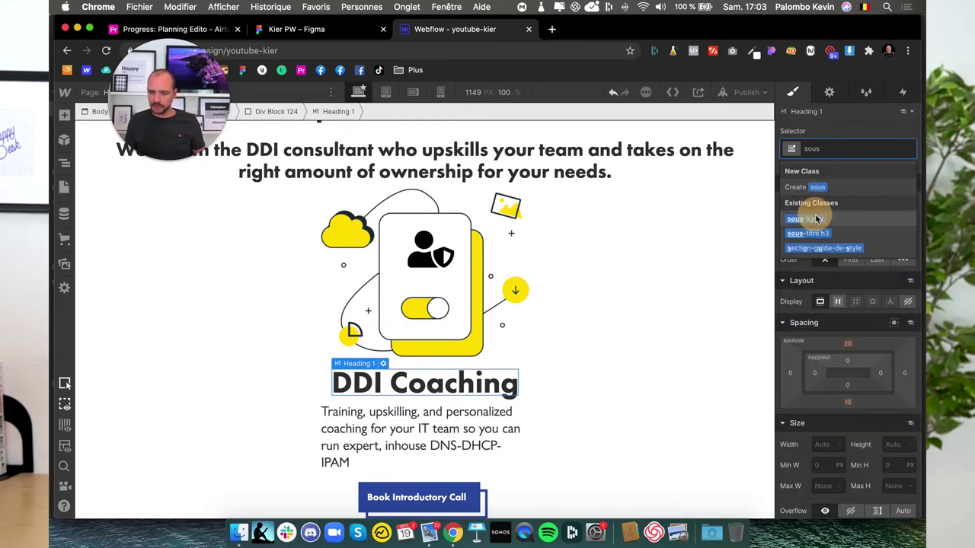
click(805, 218)
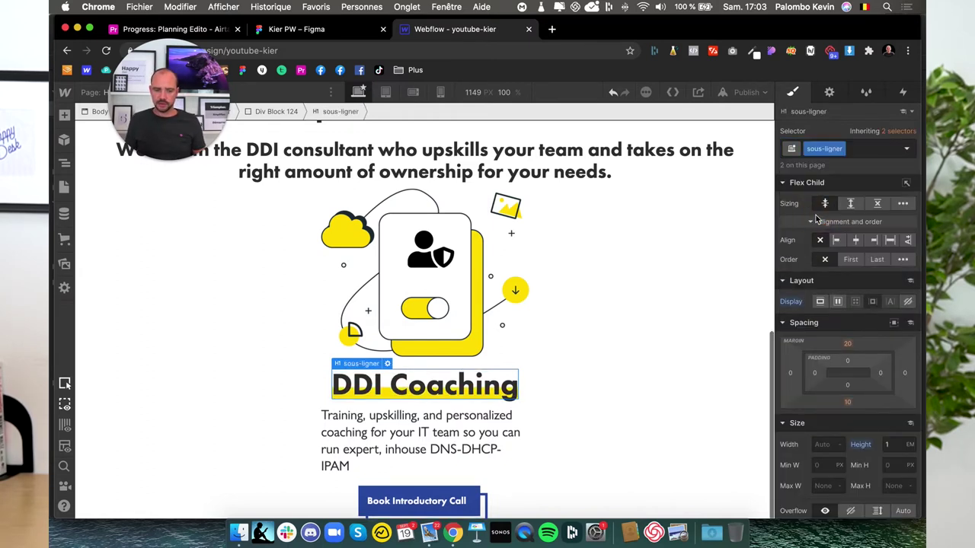
click(275, 370)
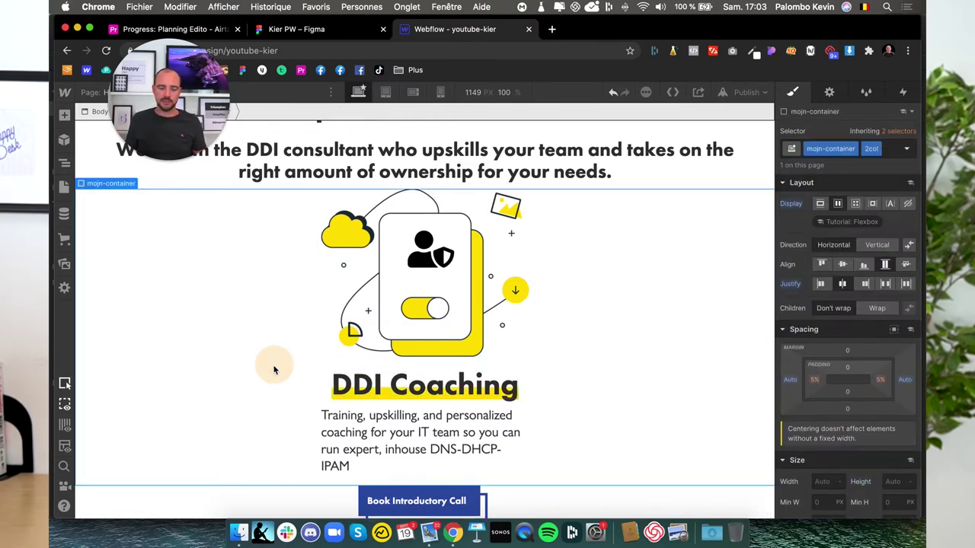
click(331, 307)
click(64, 163)
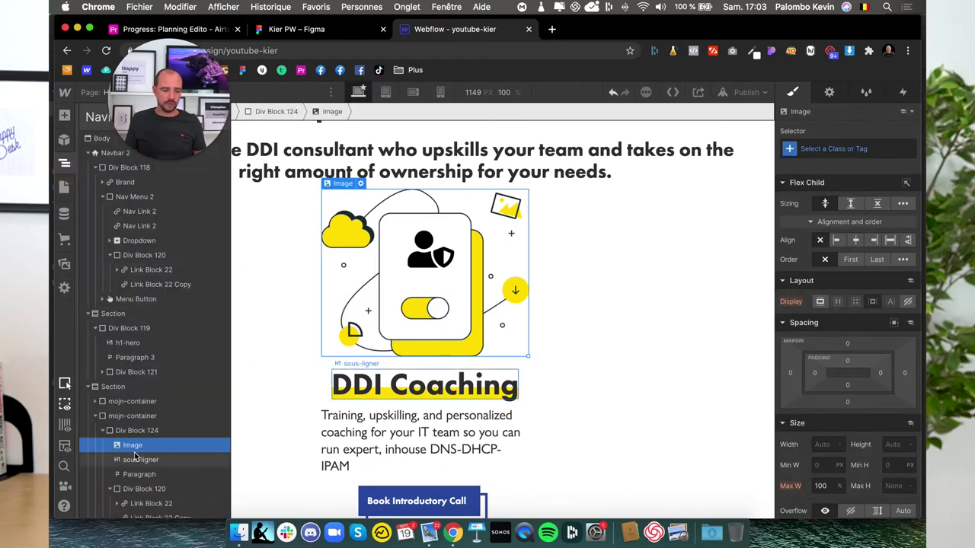
click(358, 358)
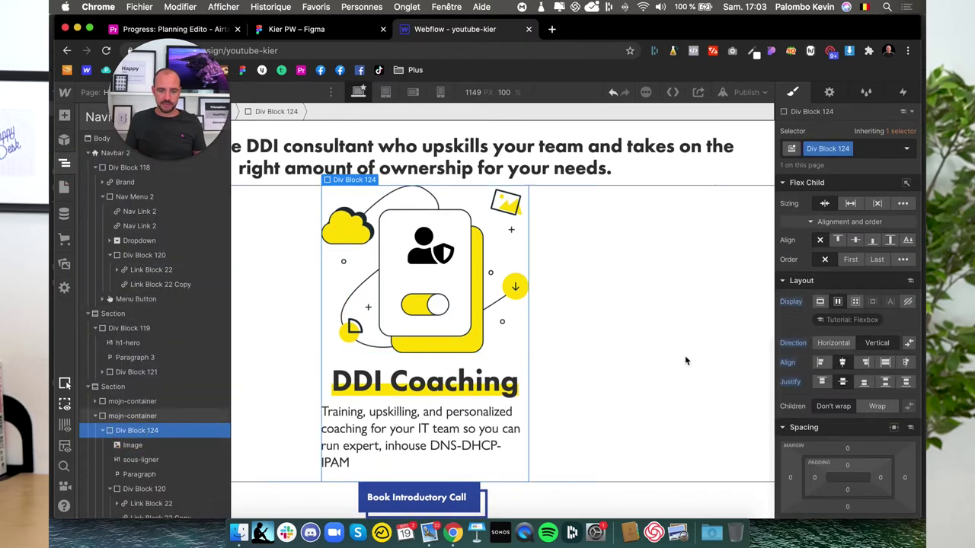
click(847, 470)
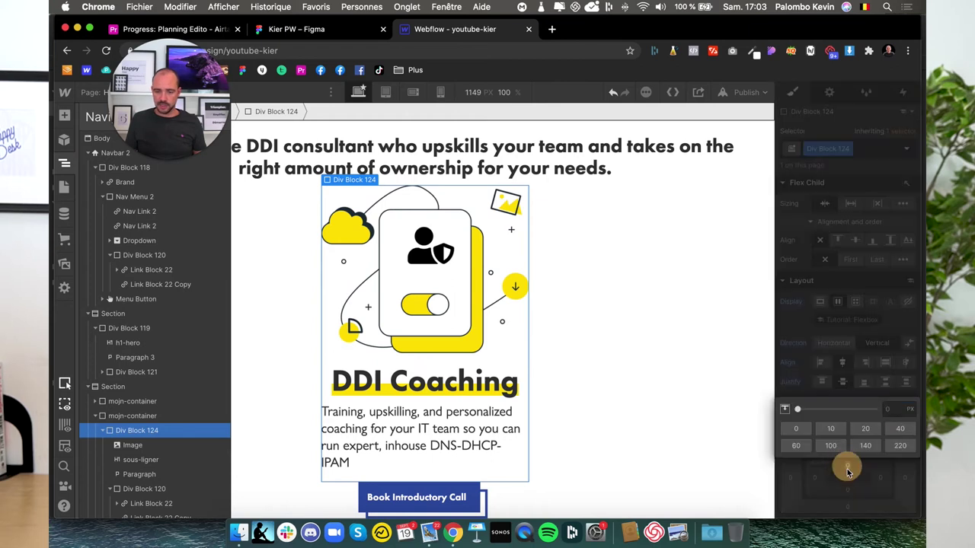
click(847, 472)
click(848, 469)
click(850, 468)
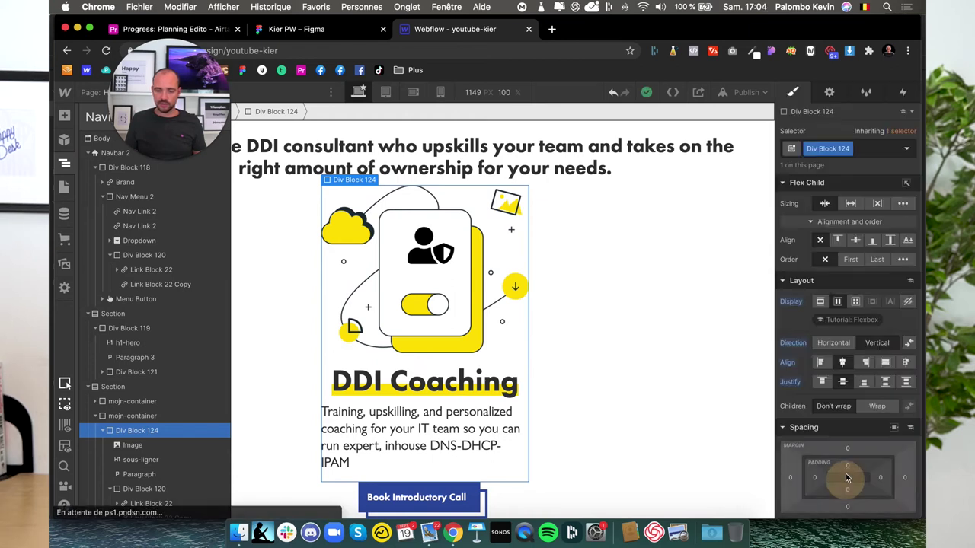
mouse_move(851, 468)
mouse_down()
mouse_move(835, 496)
mouse_move(845, 469)
mouse_up()
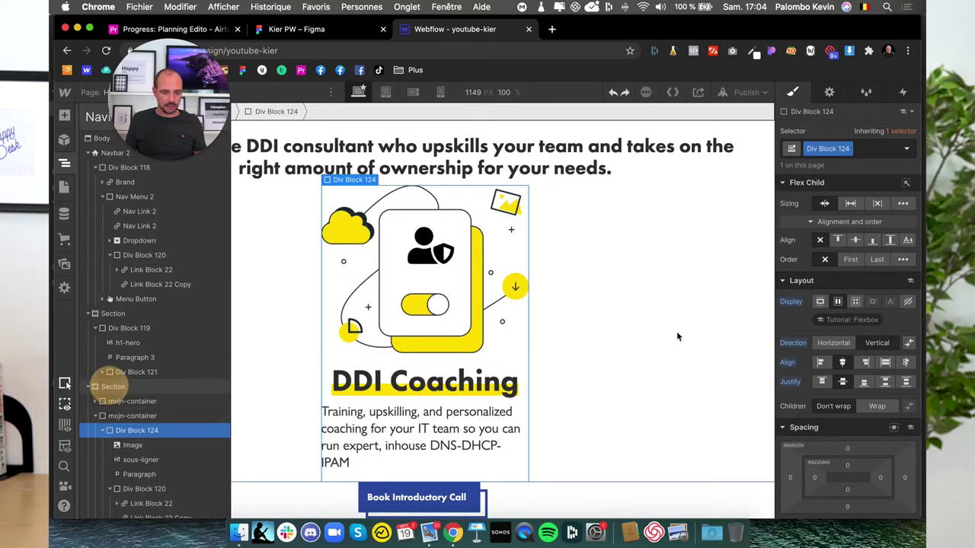
click(111, 387)
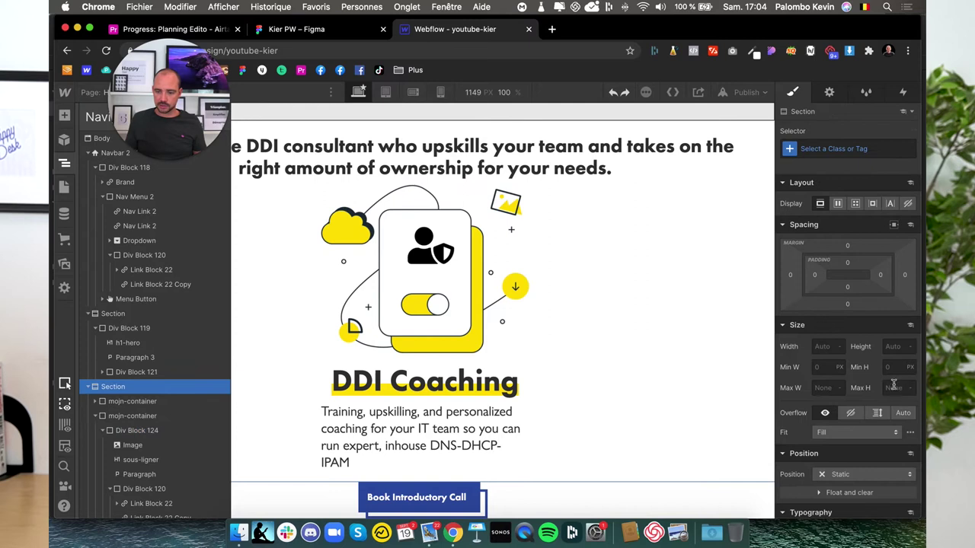
click(120, 401)
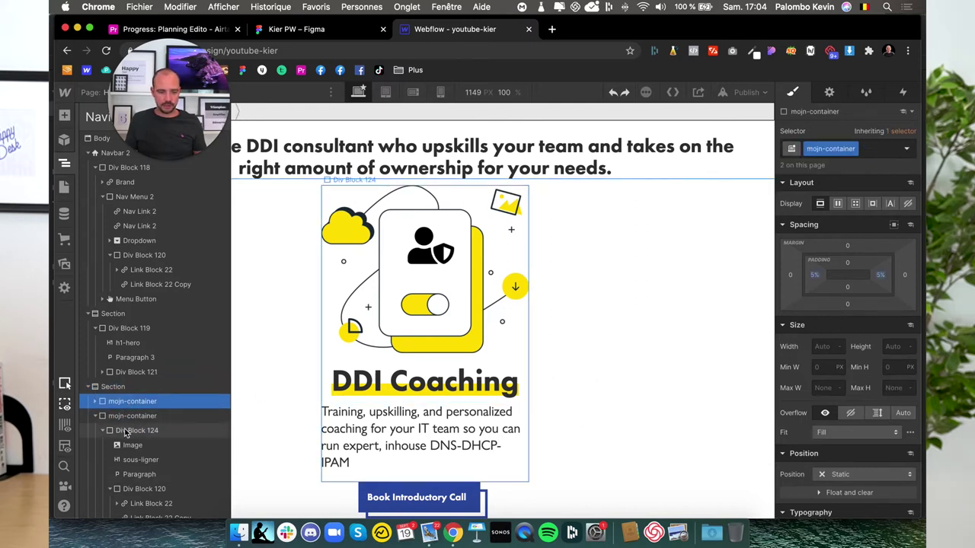
click(126, 431)
scroll(902, 372, down, 3)
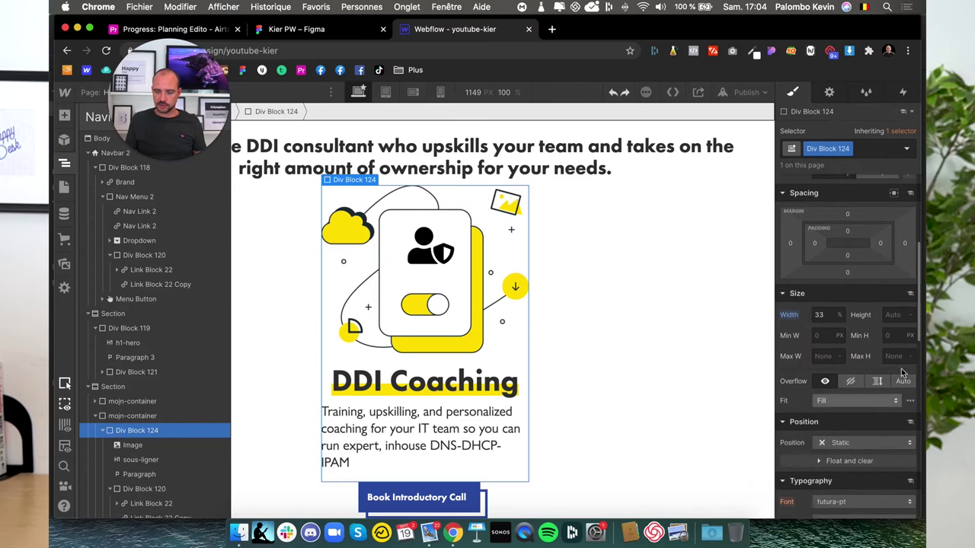
- Change the card's height from 500px to 600px
click(896, 315)
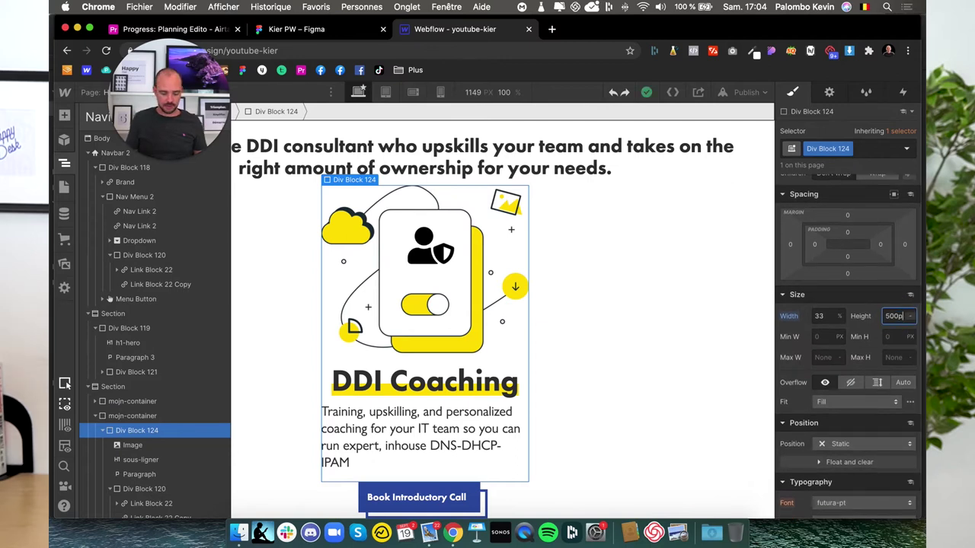
key(BackSpace)
key(BackSpace)
key(BackSpace)
text(800)
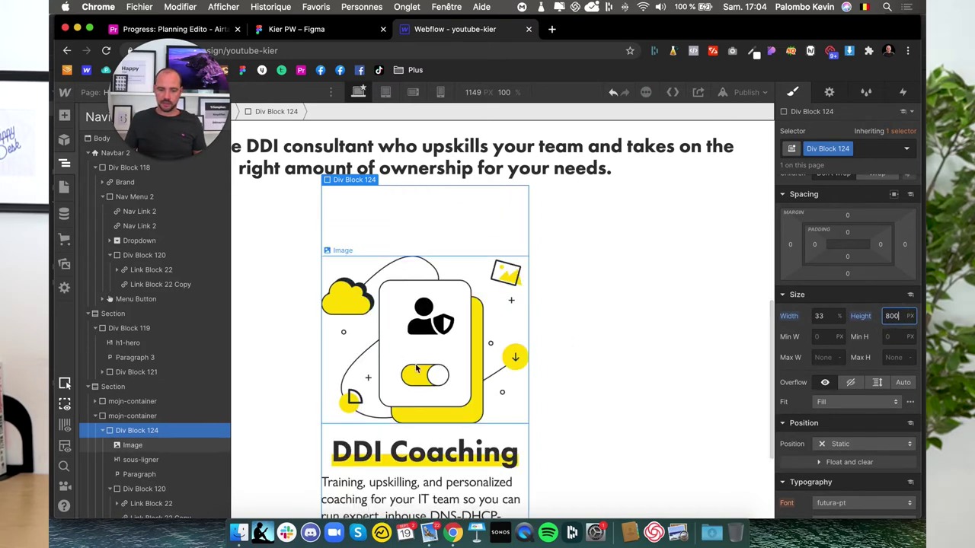
scroll(425, 320, down, 2)
text(6)
scroll(461, 363, up, 2)
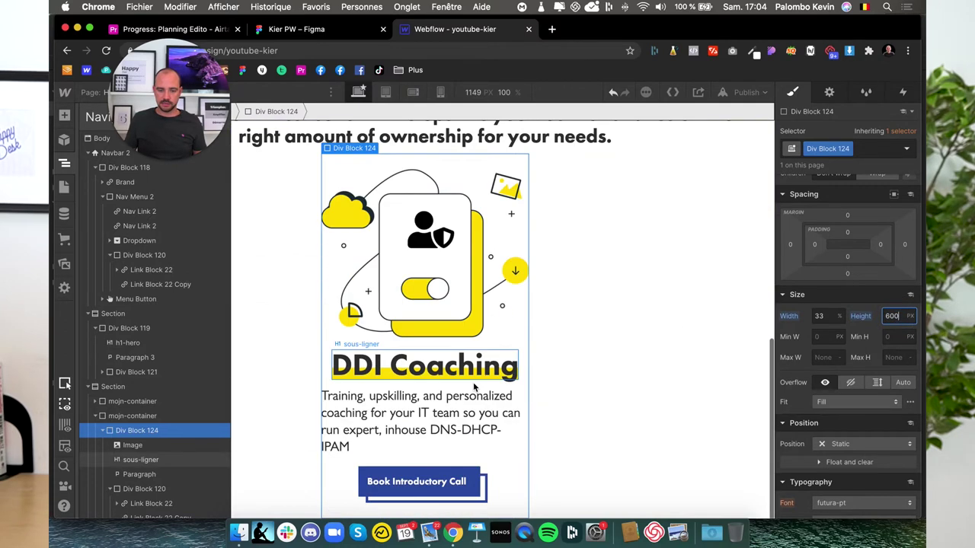
- Give the card 20px top and bottom margins and duplicate it
click(847, 215)
text(20)
key(Return)
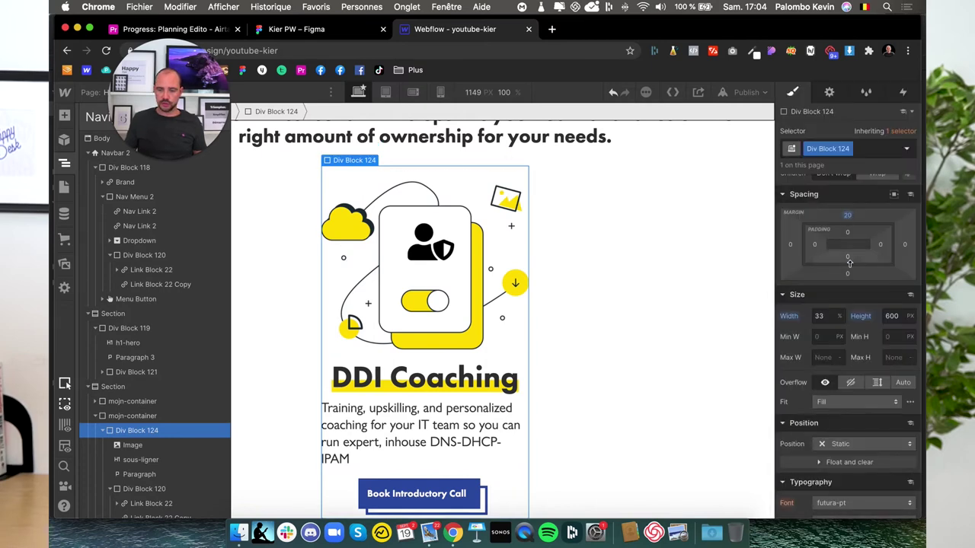
click(847, 273)
text(20)
key(Return)
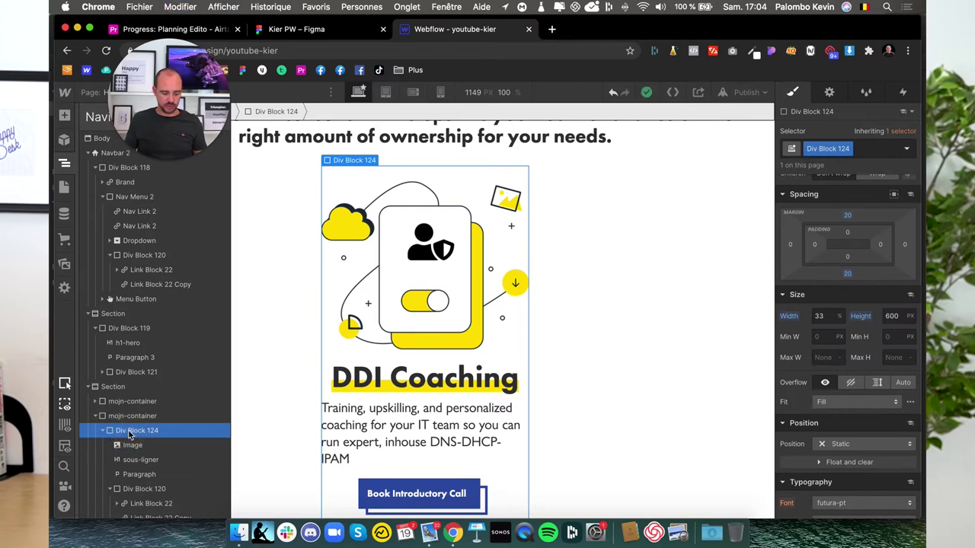
key(super+d)
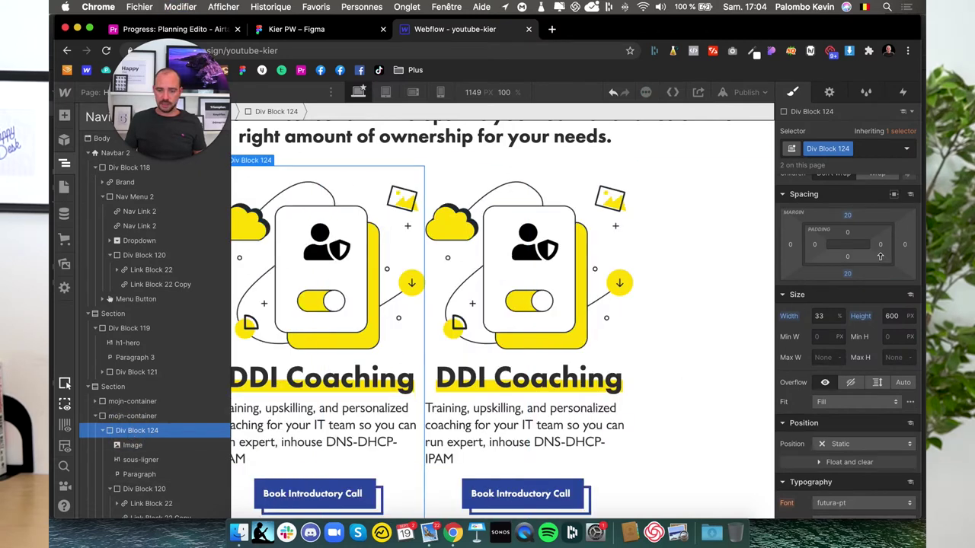
- Set the card's left and right margins to 20px
click(880, 245)
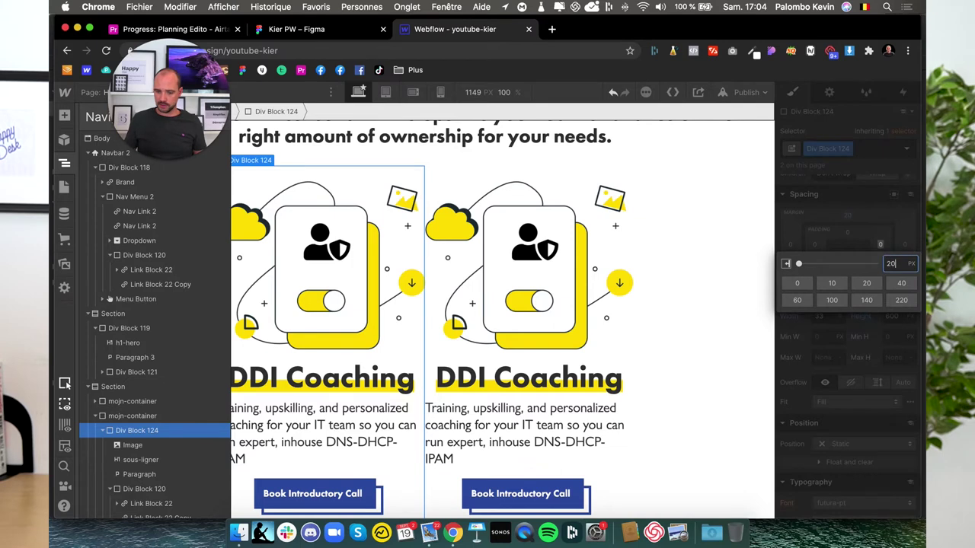
key(Return)
key(super+z)
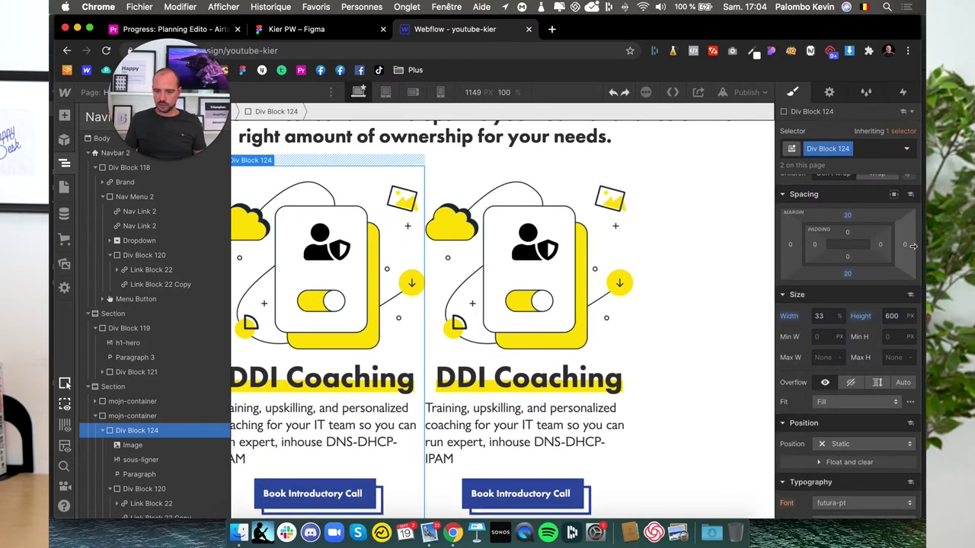
click(904, 244)
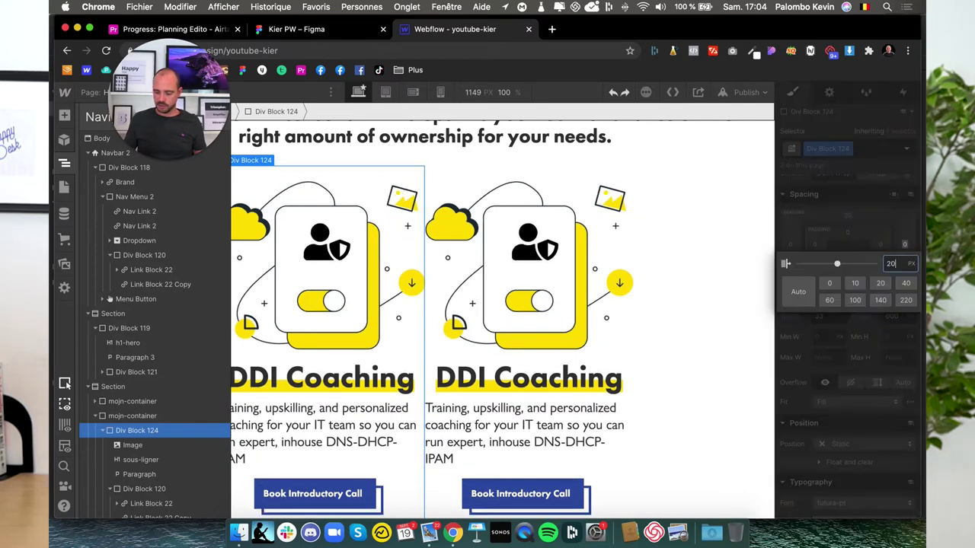
text(20)
key(Return)
click(790, 244)
text(20)
key(Return)
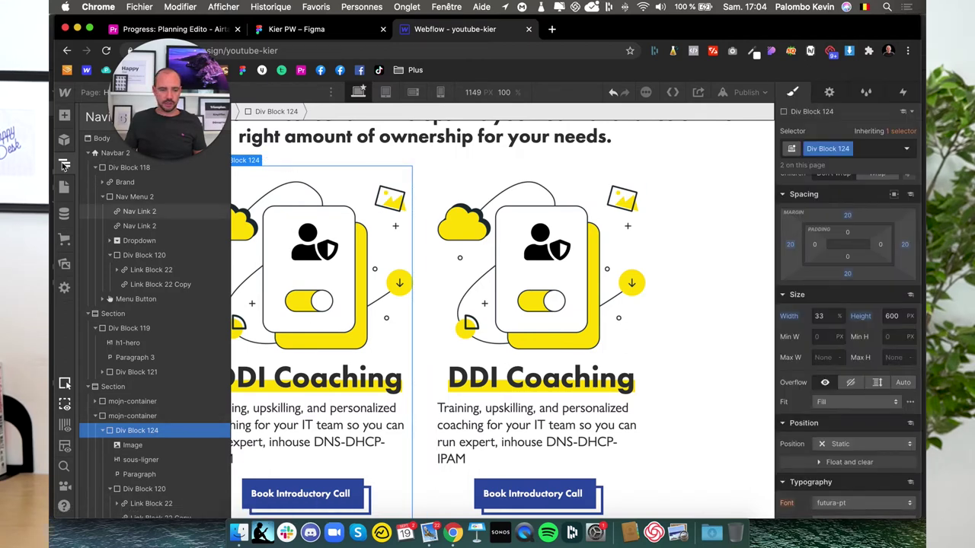
- Give the container holding both cards 50px top padding and check it against Figma
click(65, 166)
scroll(298, 333, up, 5)
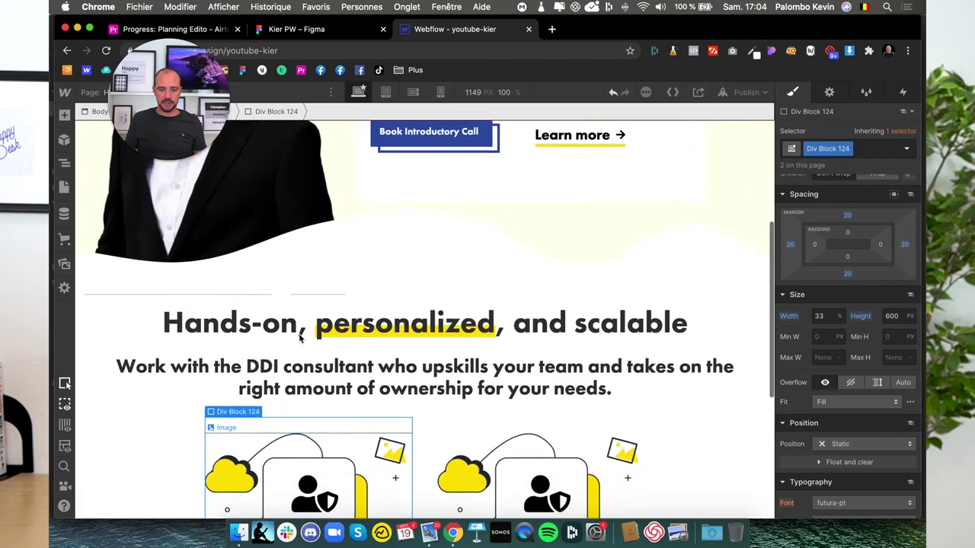
scroll(300, 339, down, 5)
click(163, 239)
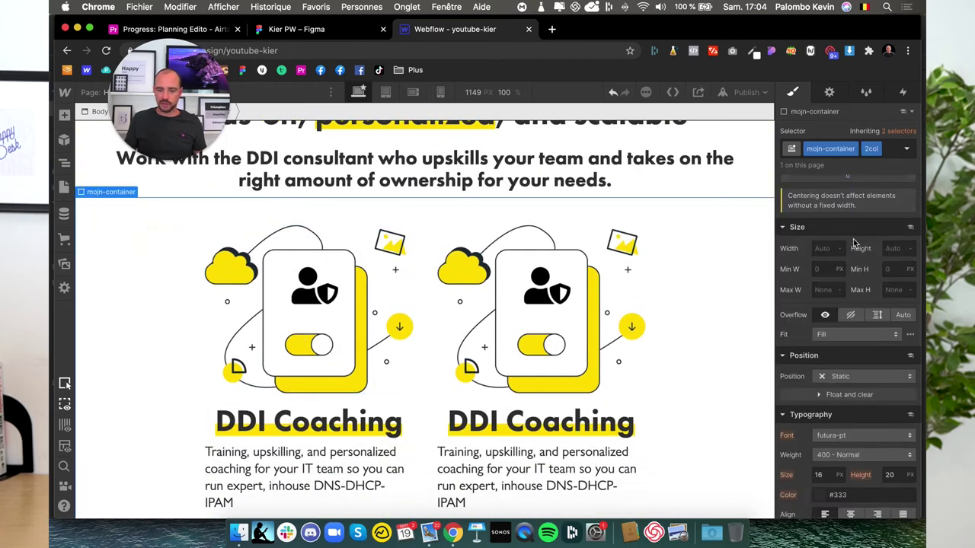
scroll(854, 242, up, 5)
drag(847, 368, 848, 396)
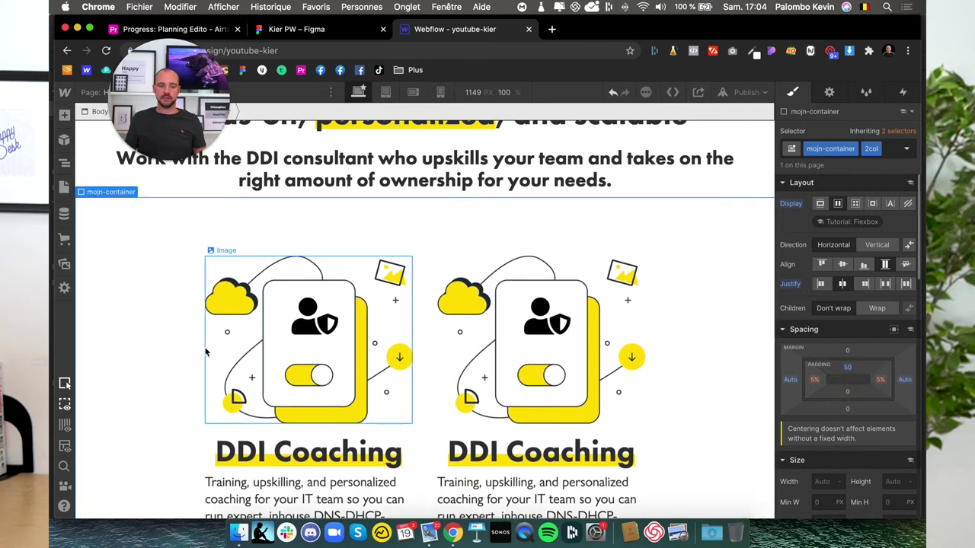
key(ctrl+shift+Tab)
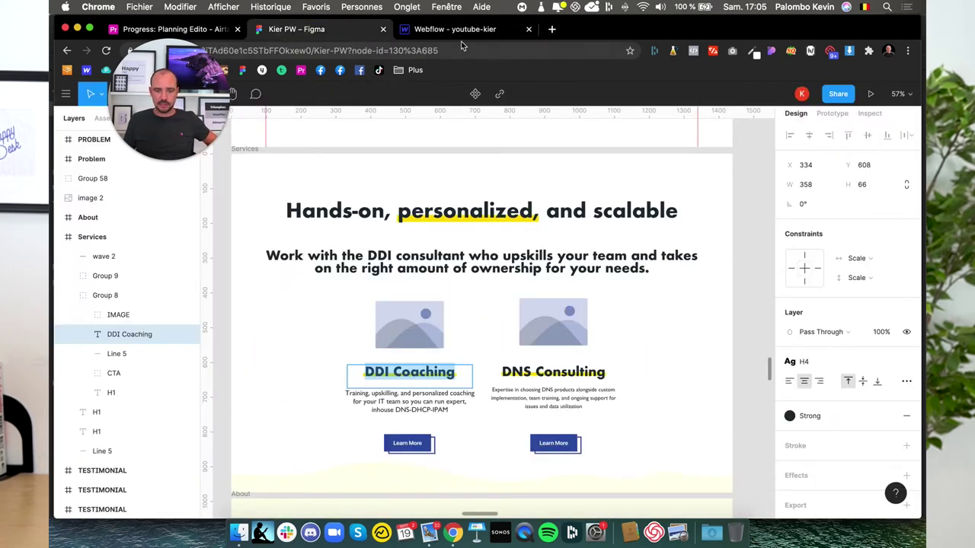
click(456, 29)
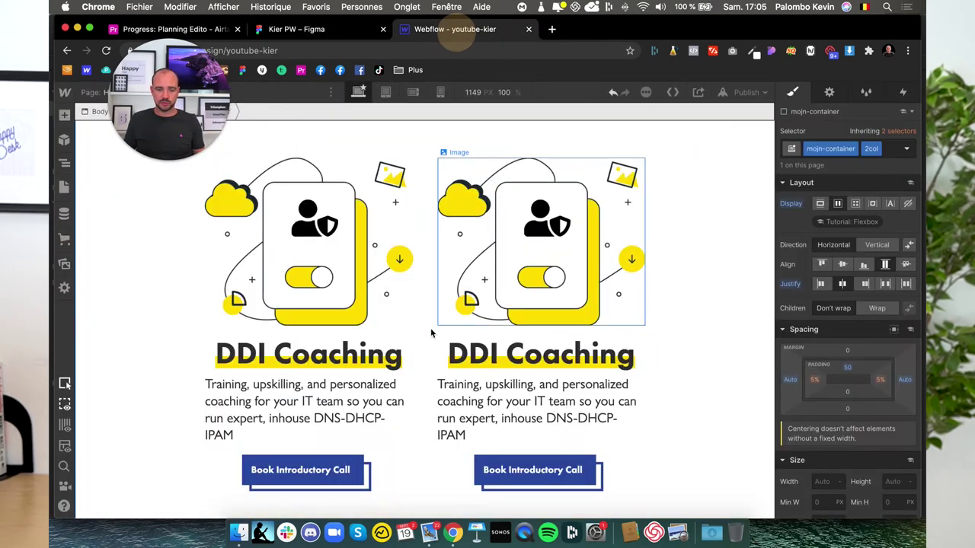
- Increase the first DDI Coaching card's left and right margins to 30px
click(398, 478)
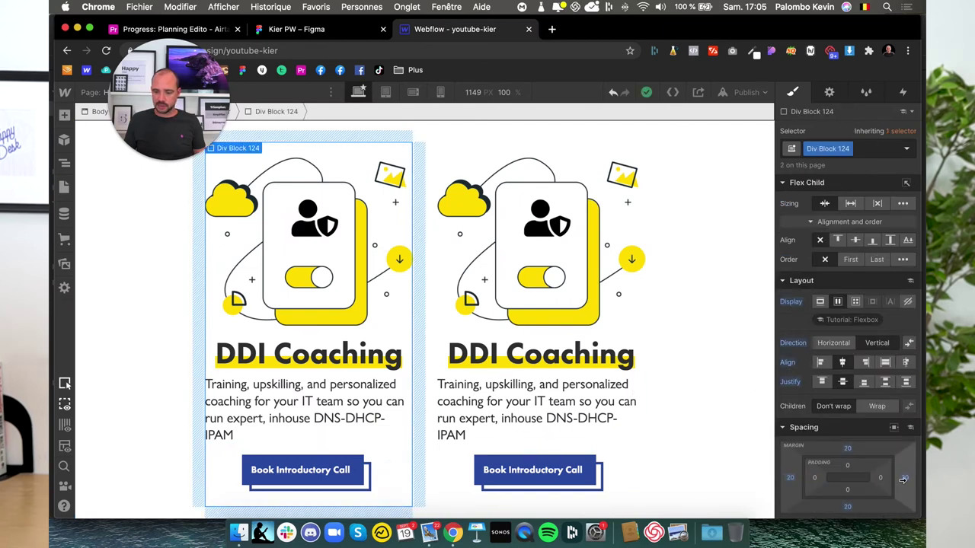
click(904, 478)
text(30)
key(Return)
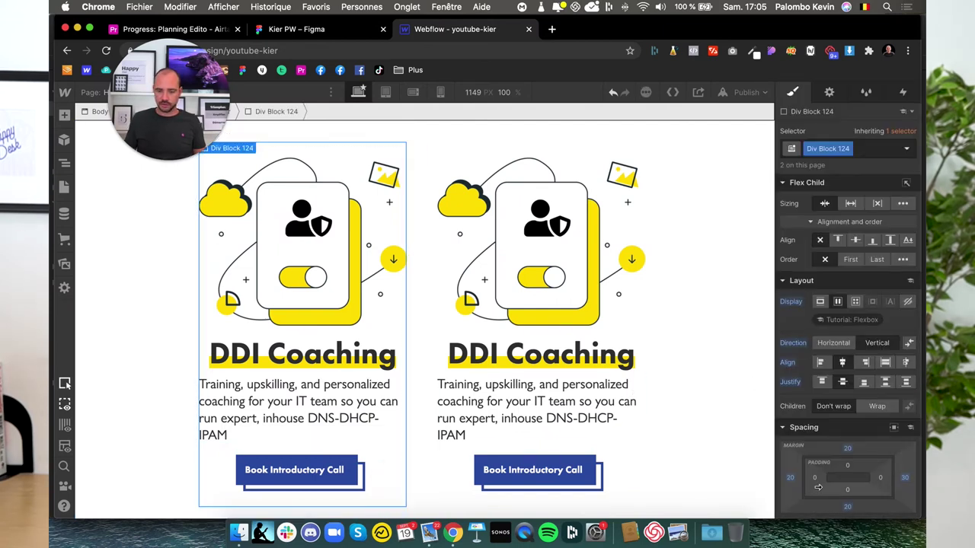
click(790, 478)
text(30)
key(Return)
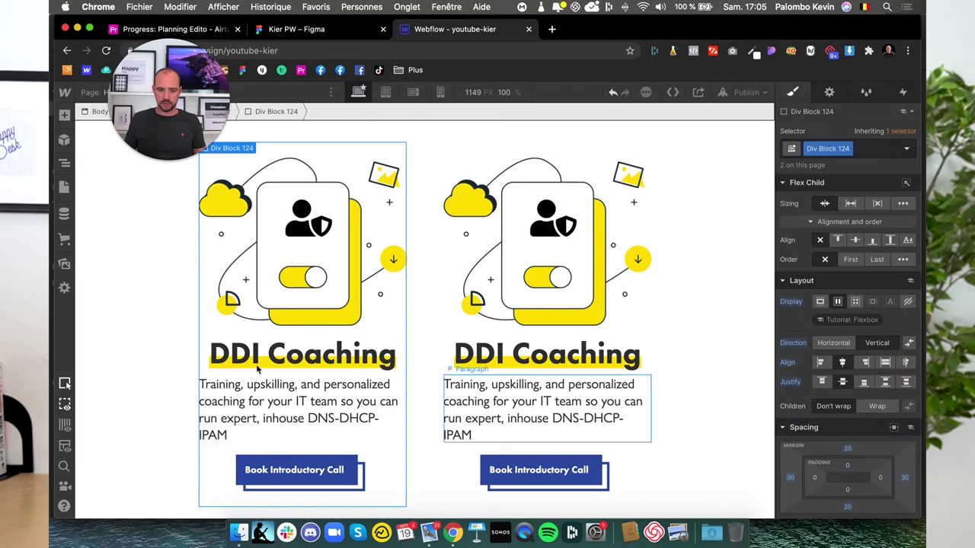
click(124, 362)
- Replace the second card's illustration with the laptop coaching image from the assets
click(491, 177)
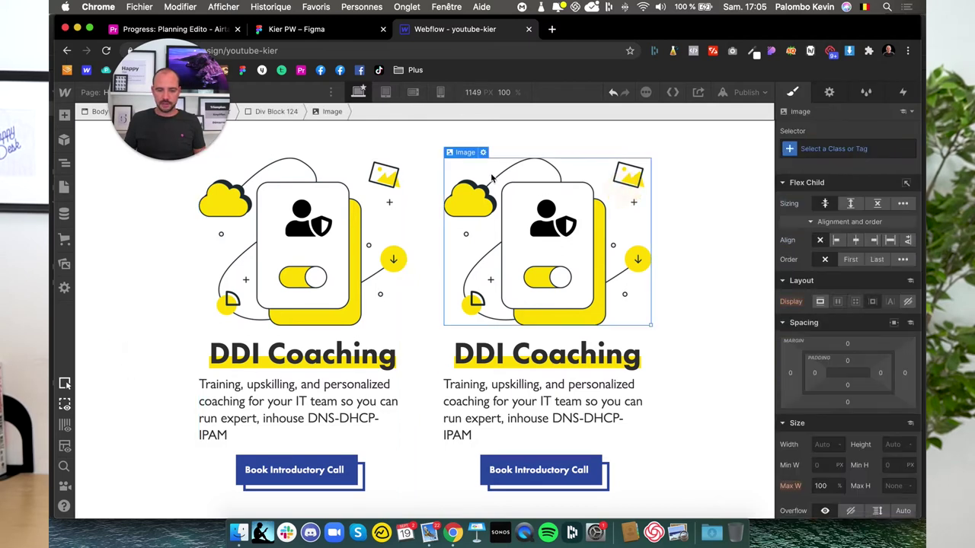
click(483, 152)
click(516, 364)
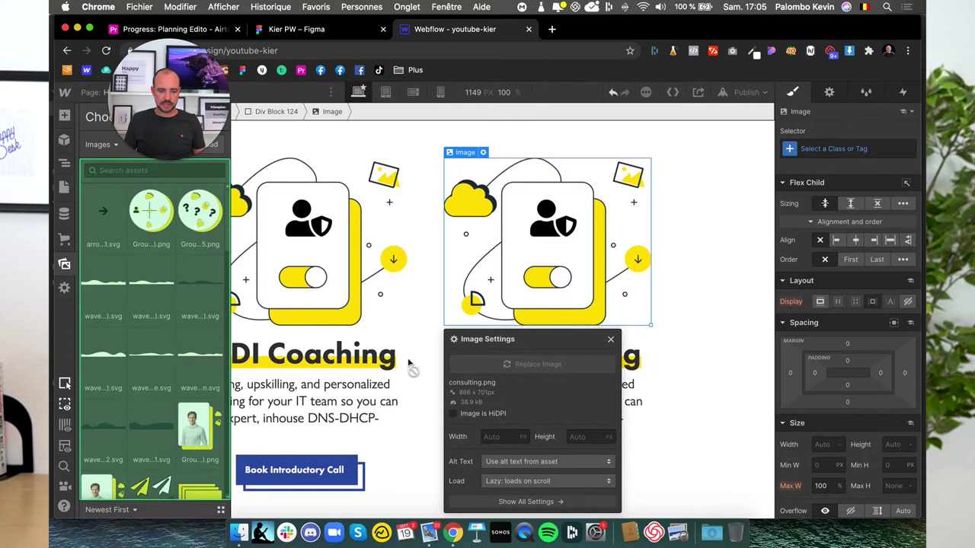
scroll(178, 383, down, 3)
click(148, 431)
scroll(144, 431, down, 5)
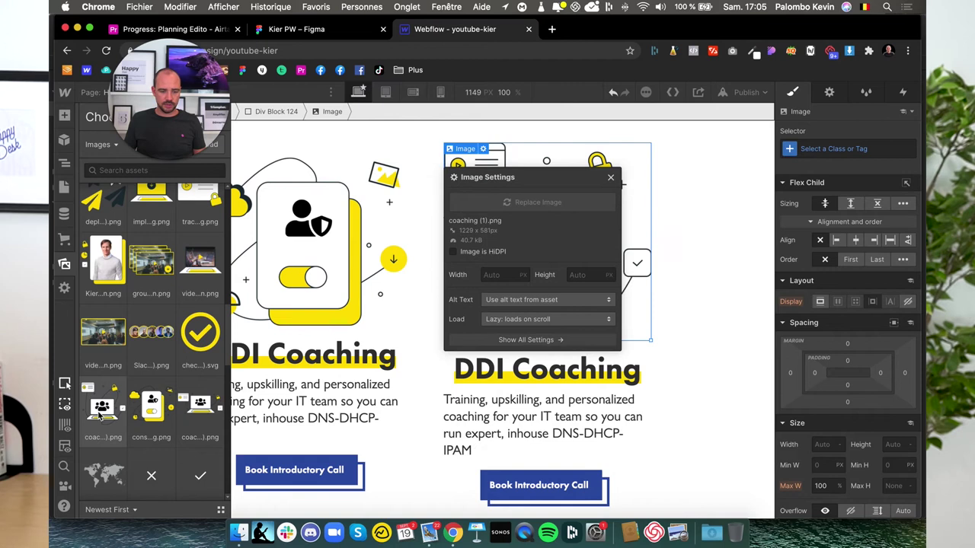
click(102, 413)
click(663, 433)
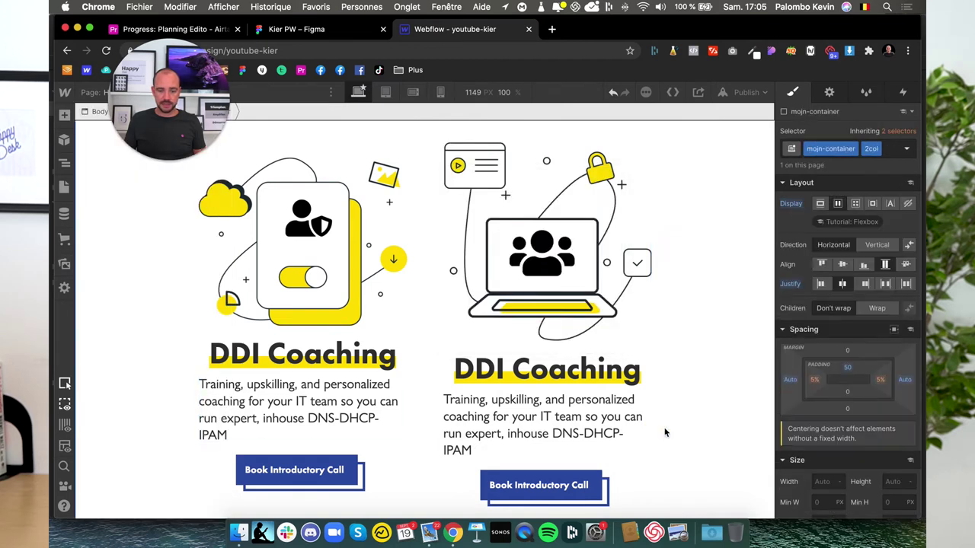
- Paste the DNS products paragraph from Figma into the second card's text
click(320, 29)
click(542, 391)
double_click(543, 391)
key(super+c)
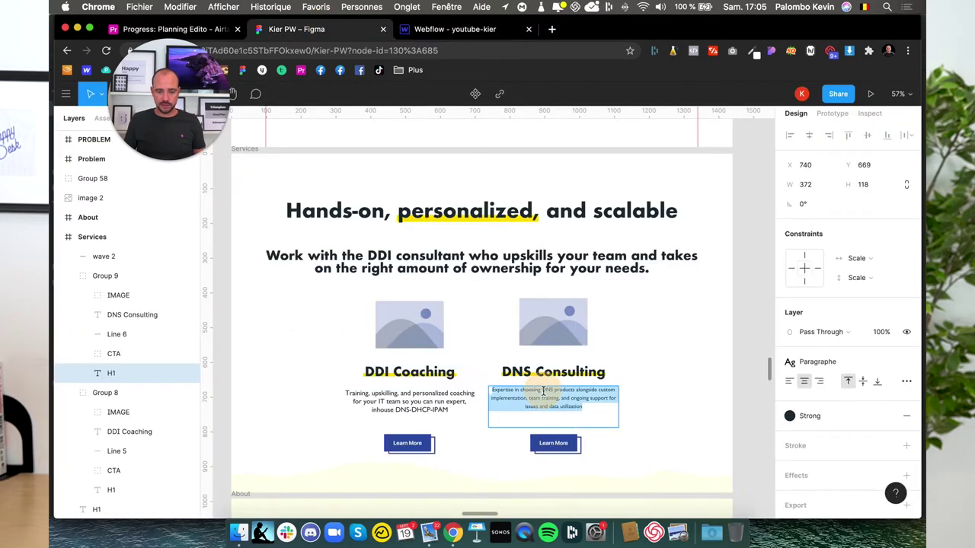
click(443, 27)
click(508, 413)
double_click(508, 413)
key(super+v)
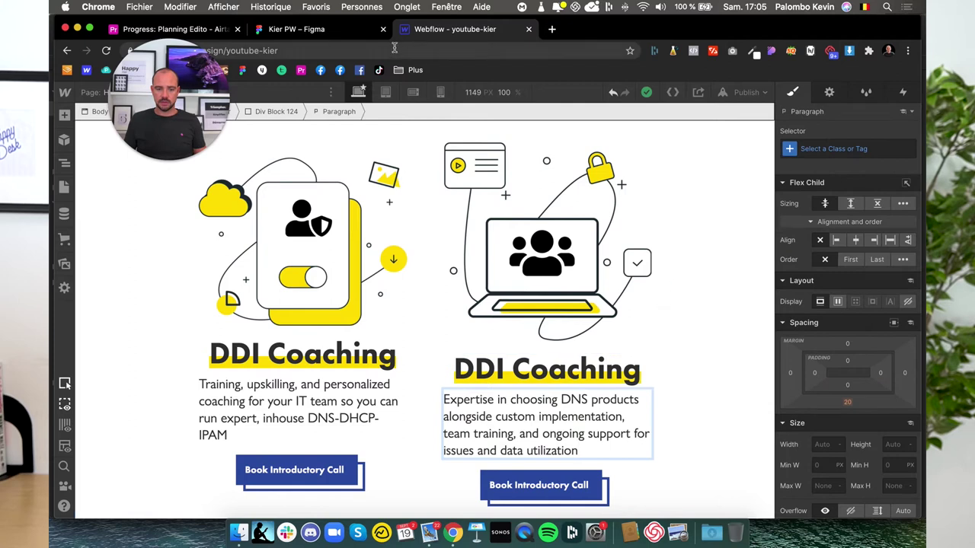
- Change the second card's heading to DNS consulting and set Breaking to No Wrap
click(305, 29)
click(544, 370)
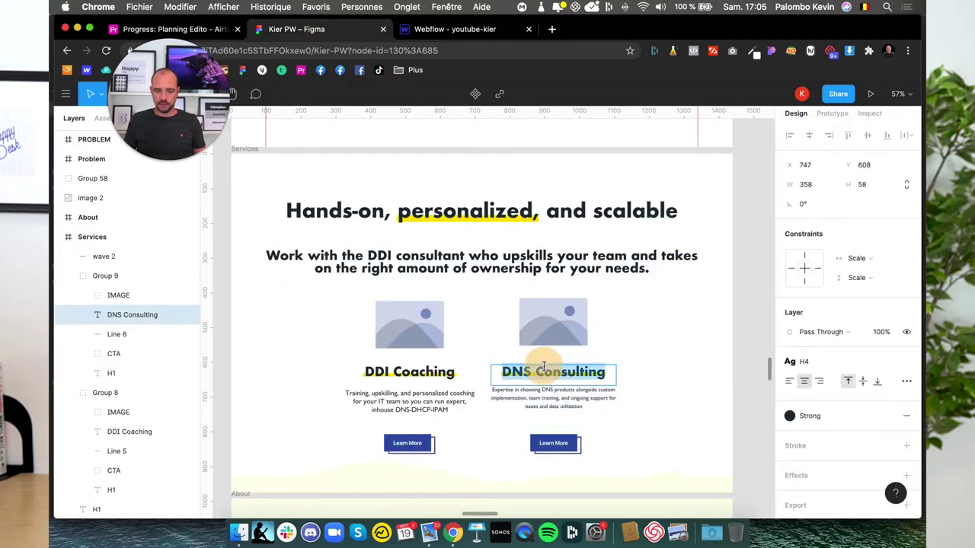
click(455, 30)
click(560, 370)
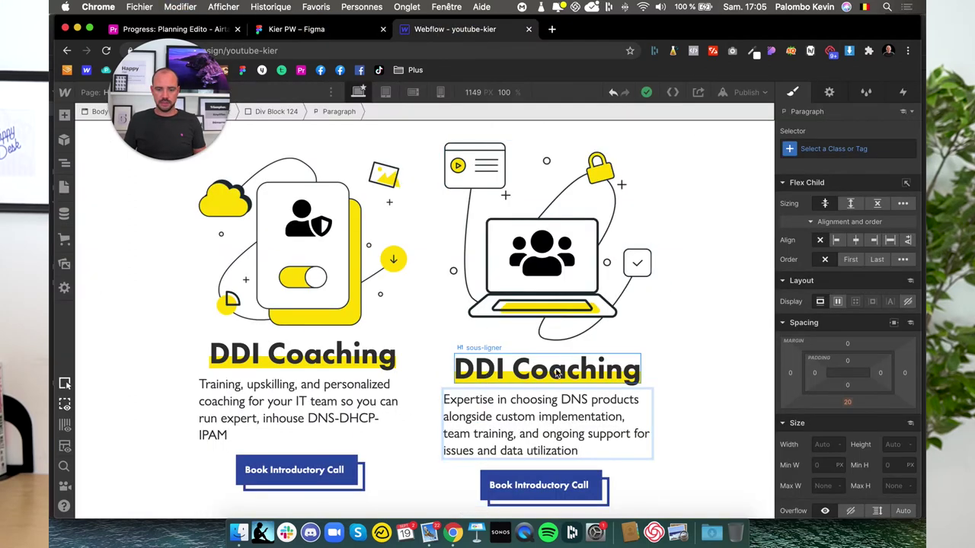
double_click(561, 370)
text(DNS Consulting)
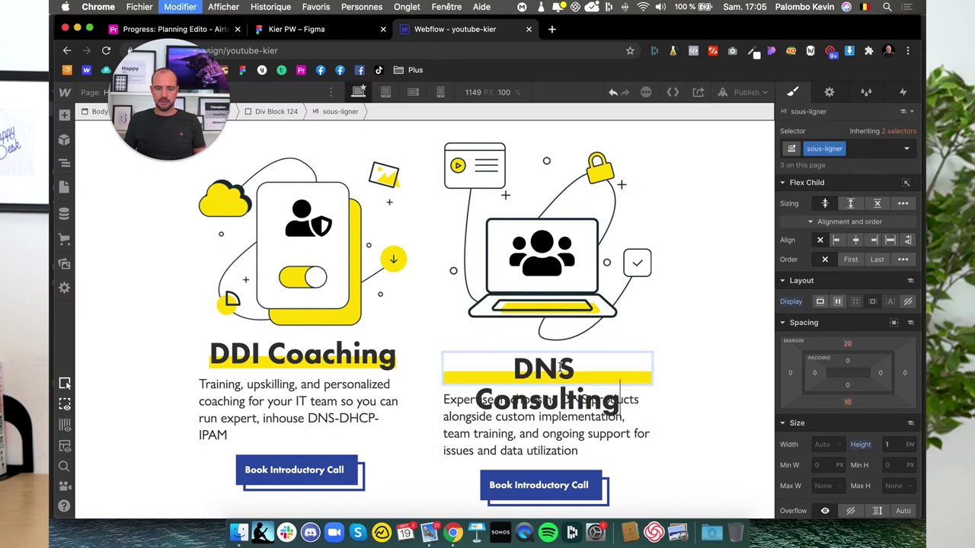
scroll(845, 343, down, 5)
click(830, 411)
click(843, 426)
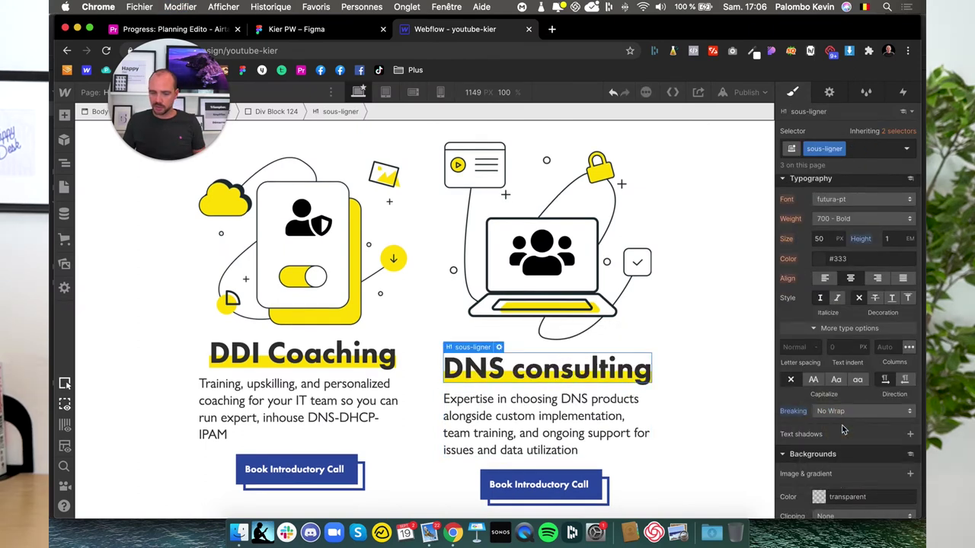
click(282, 364)
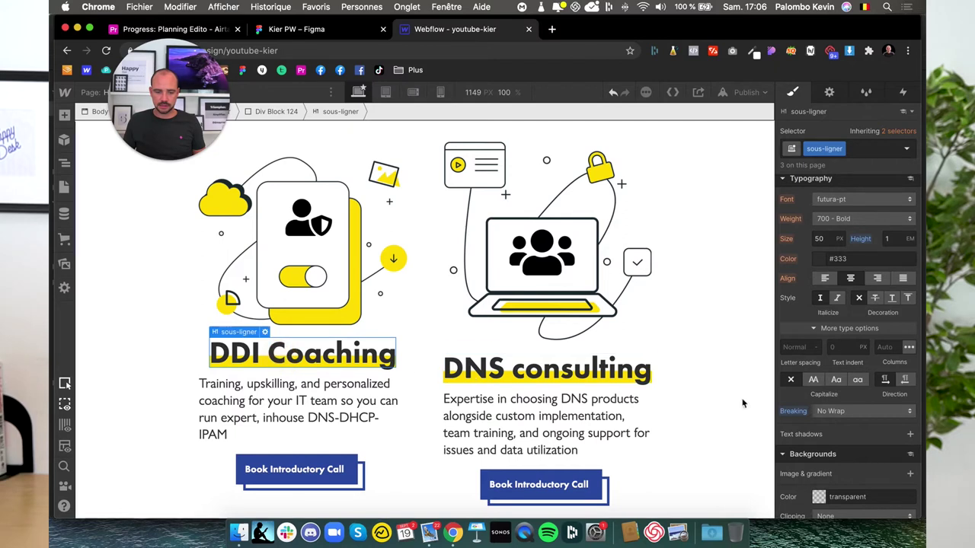
scroll(281, 414, up, 2)
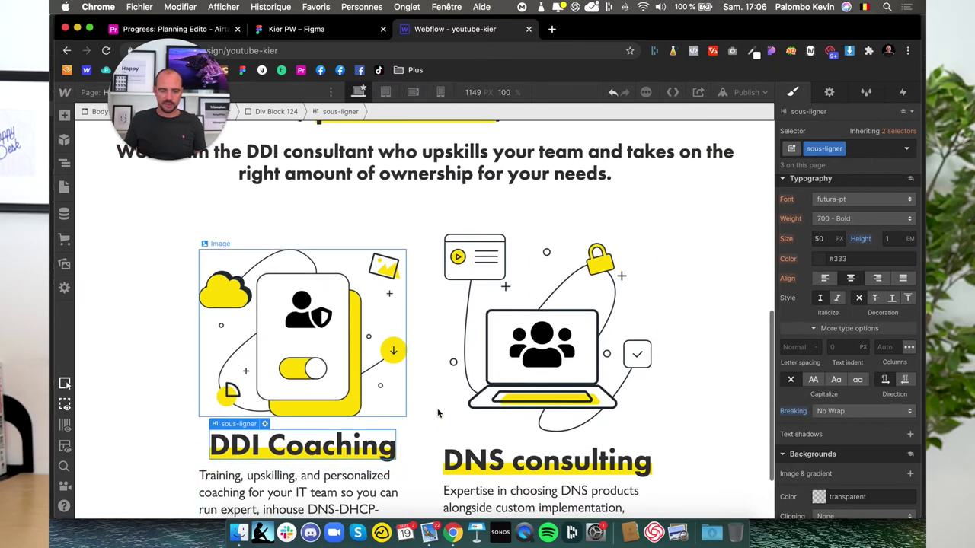
- Set the DDI Coaching illustration's width to 250 px
scroll(363, 401, down, 2)
scroll(363, 401, down, 2)
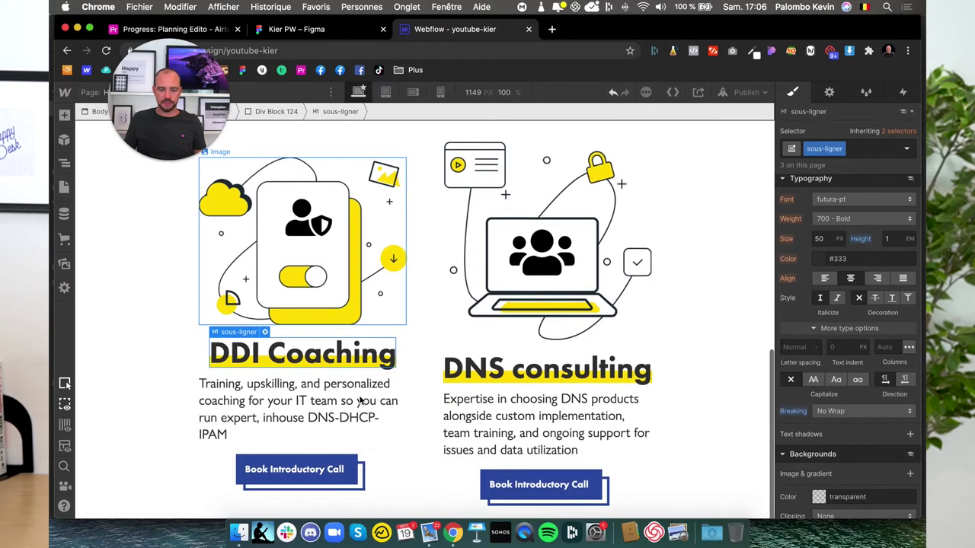
click(204, 318)
scroll(792, 268, up, 3)
scroll(822, 296, up, 2)
scroll(840, 323, up, 1)
click(817, 311)
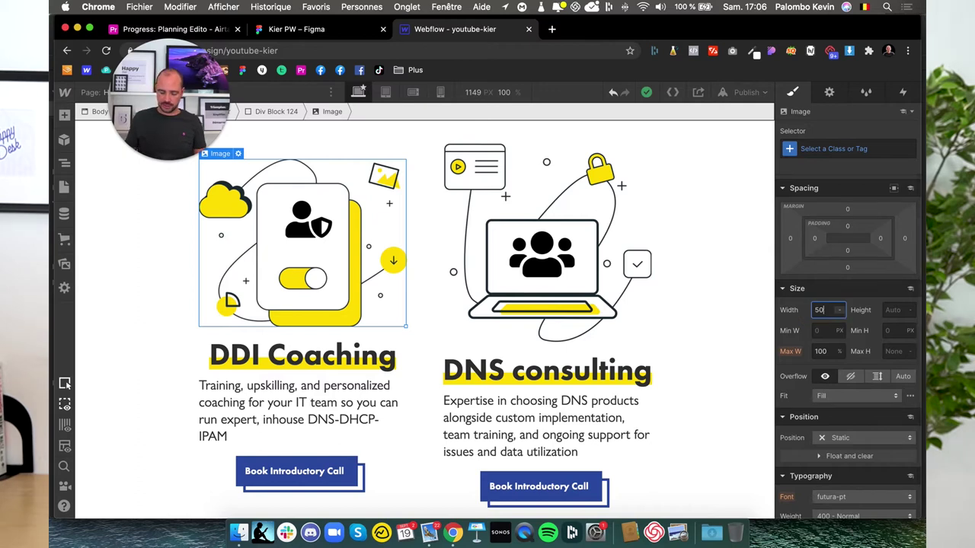
key(Return)
double_click(825, 310)
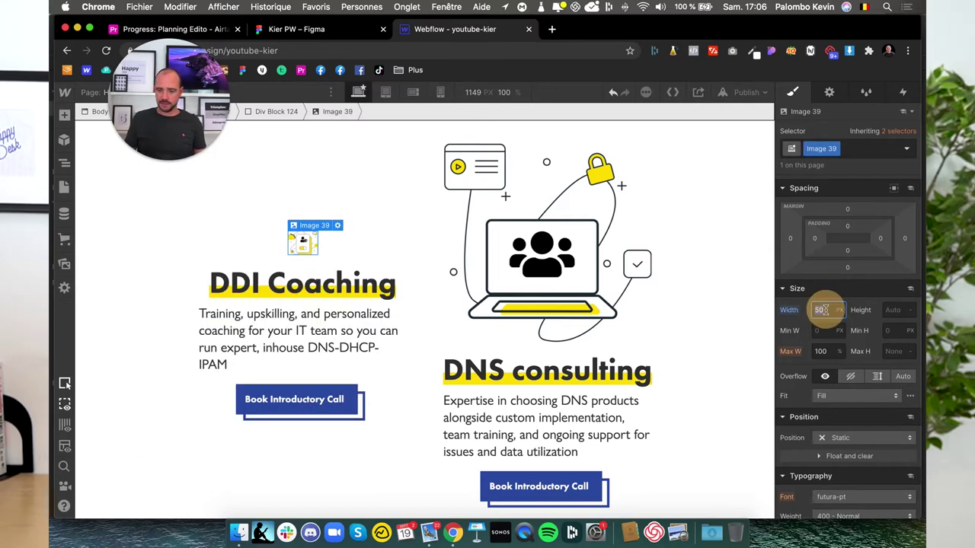
text(250)
key(Return)
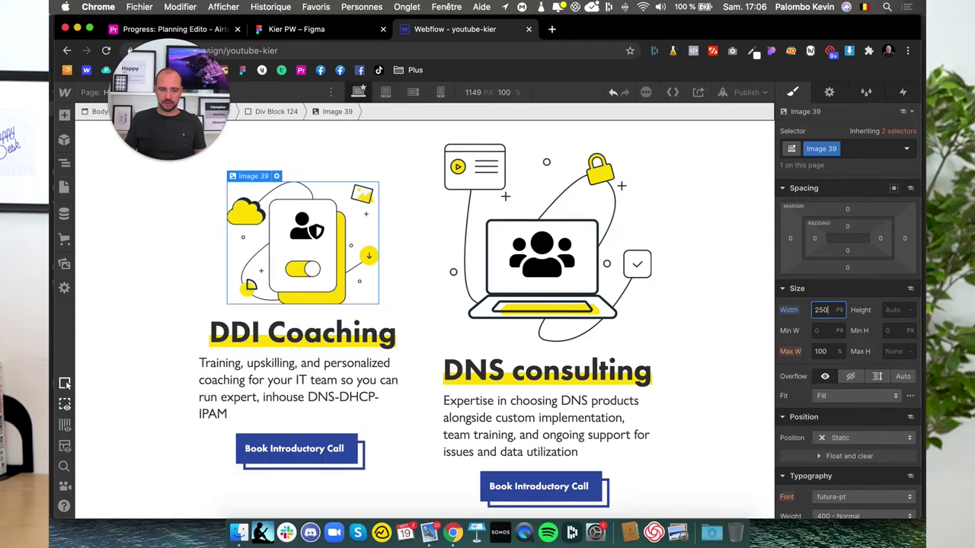
- Rename the illustration's class to picto-service and apply it to the DNS consulting illustration
click(836, 150)
click(822, 164)
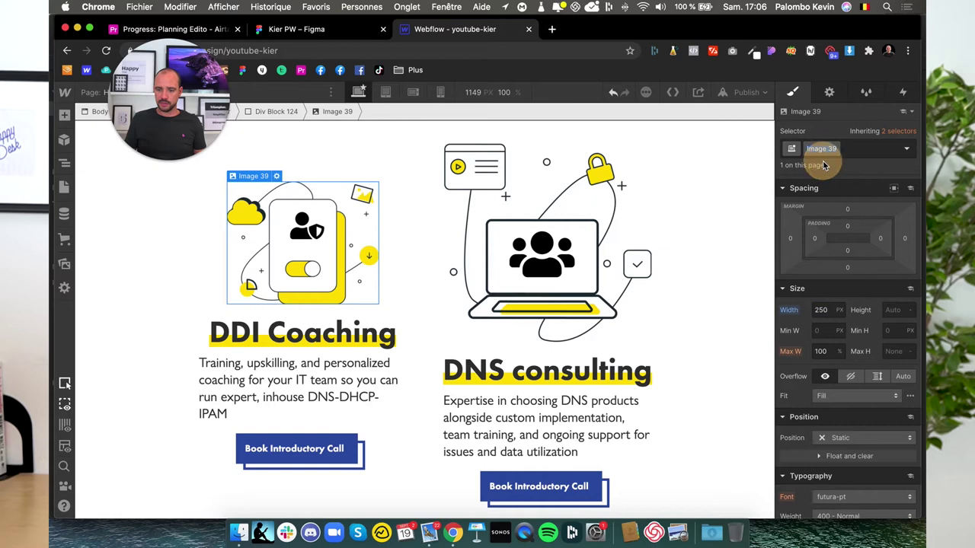
text(picto-servi)
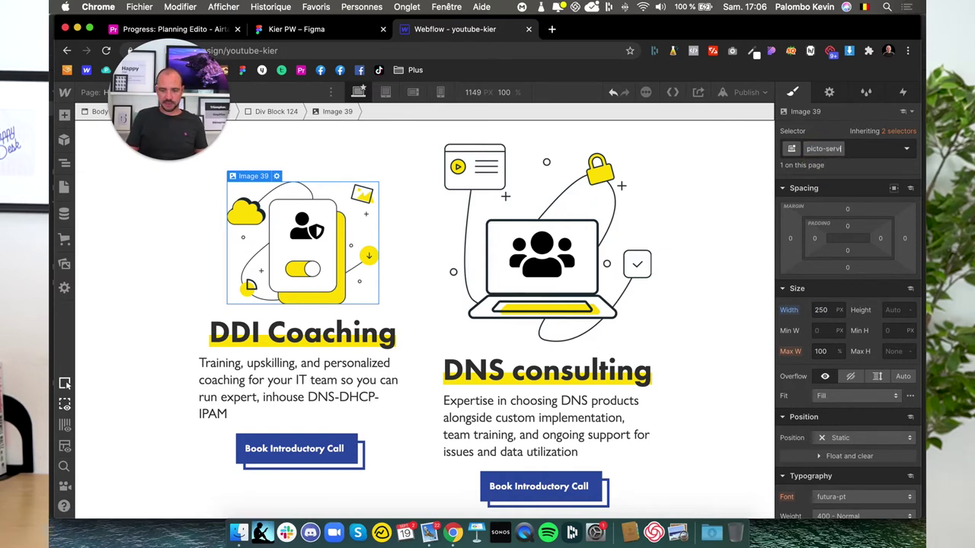
key(Return)
click(537, 270)
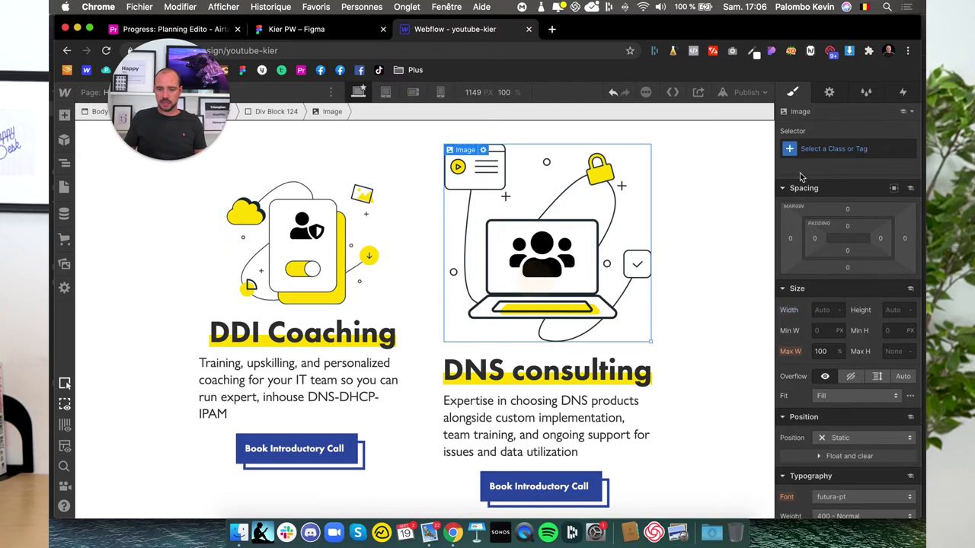
click(818, 151)
text(p)
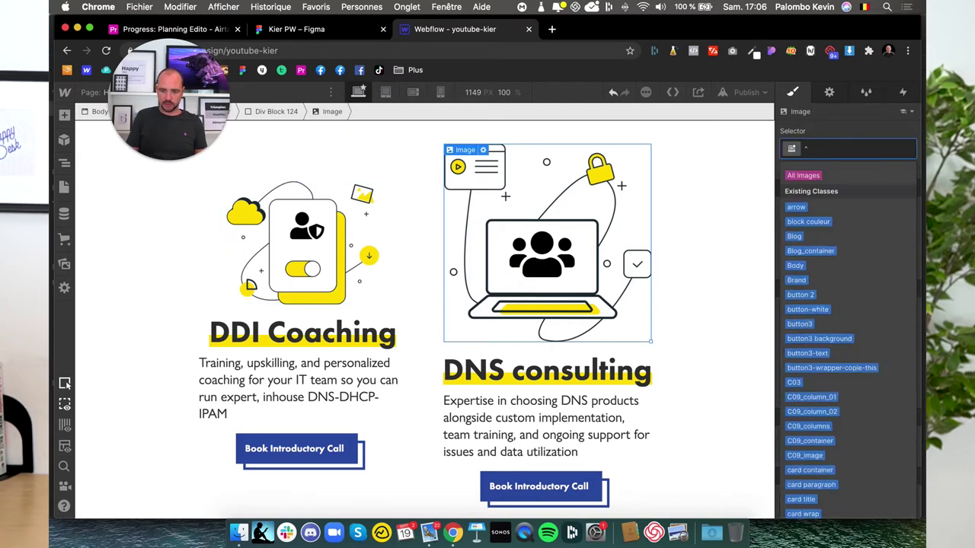
text(icto)
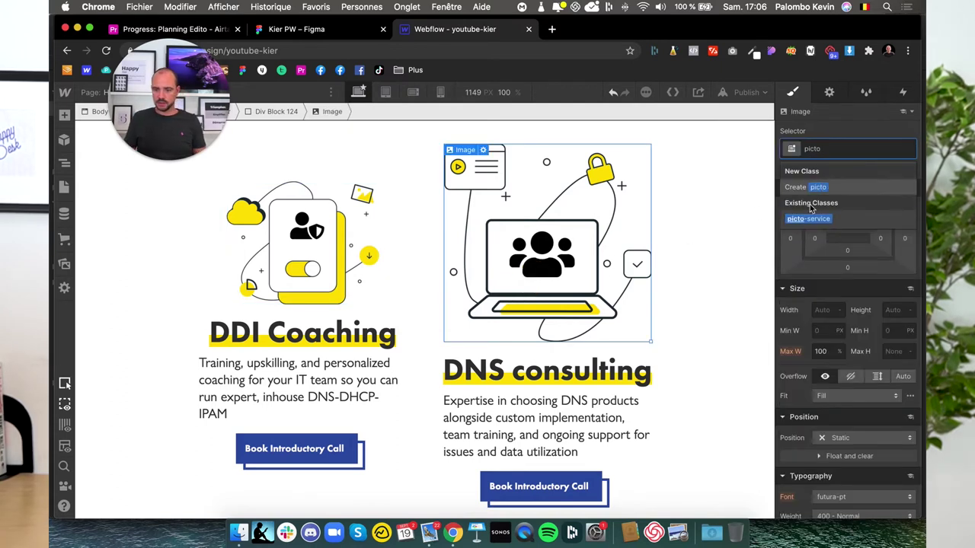
click(804, 219)
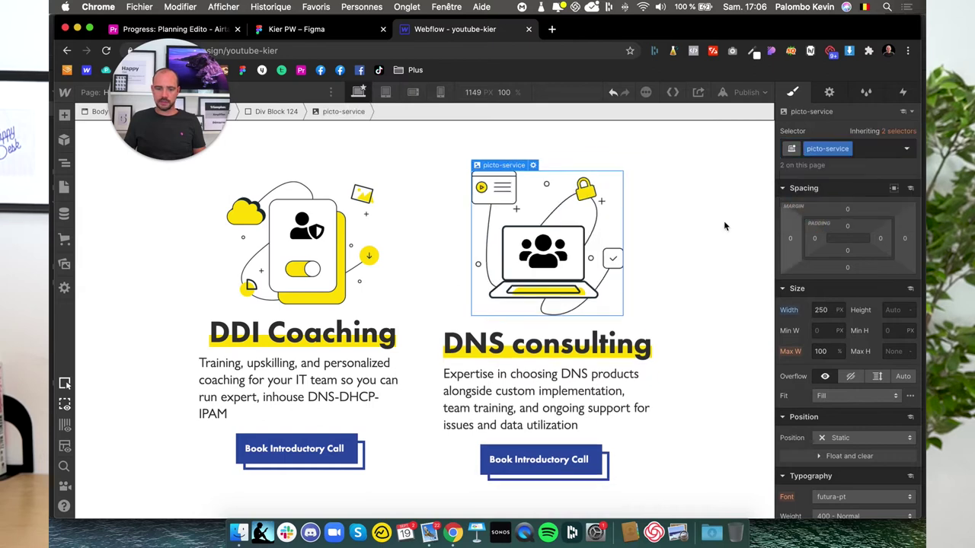
click(121, 332)
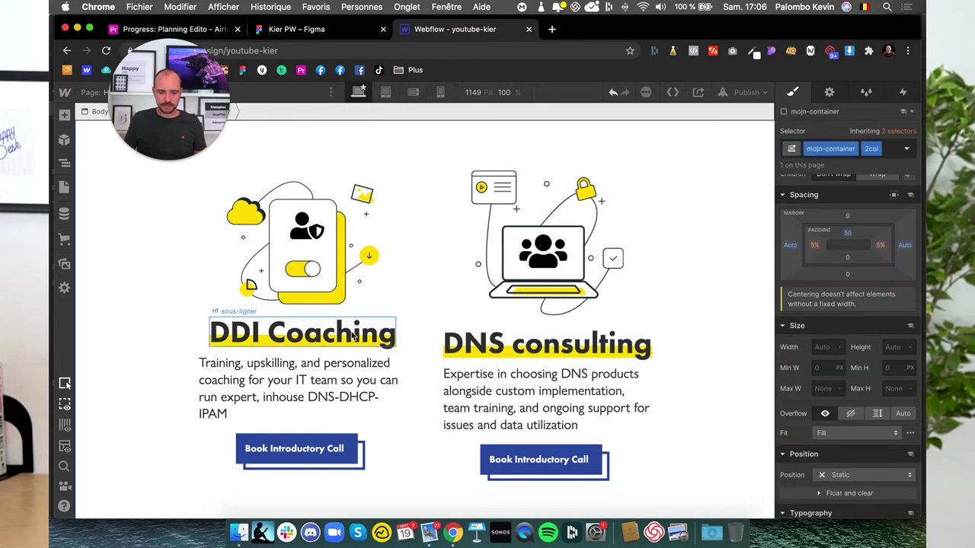
- Set the card container's Flexbox Justify to space-around, then view the Figma services design
click(237, 378)
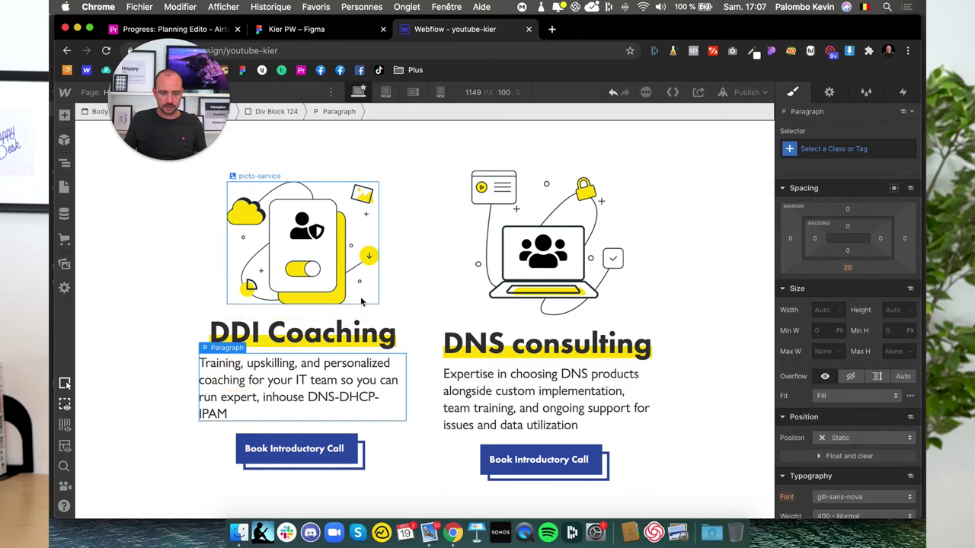
click(396, 466)
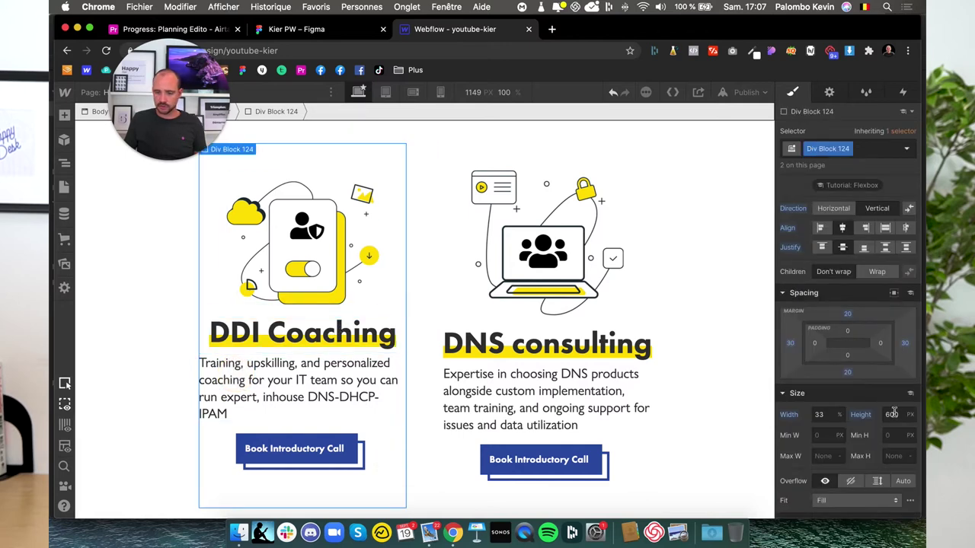
click(883, 248)
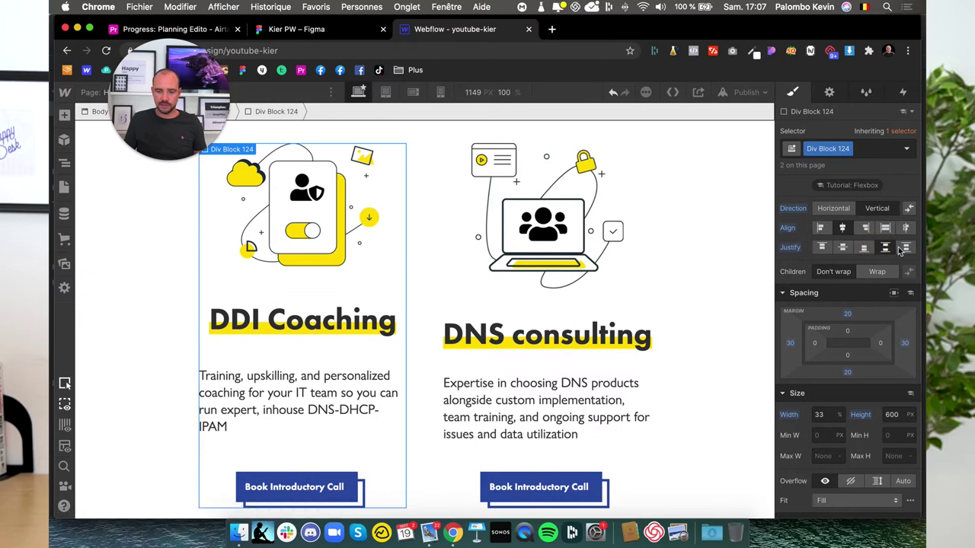
click(906, 248)
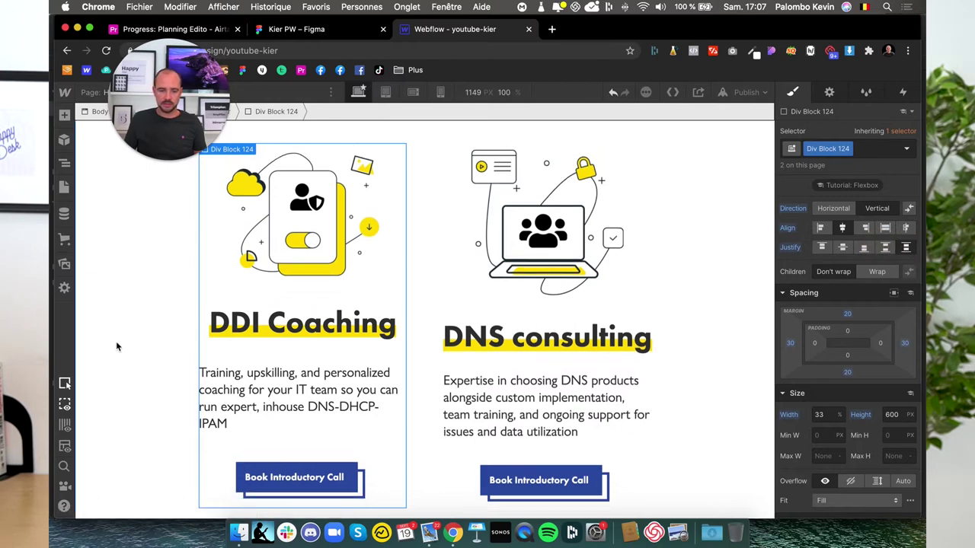
scroll(115, 341, up, 3)
scroll(144, 335, down, 3)
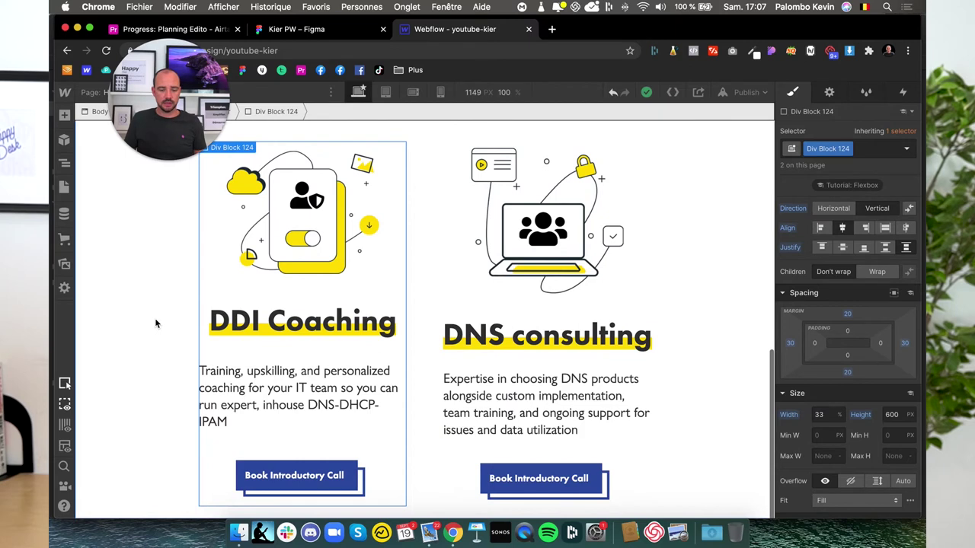
click(309, 30)
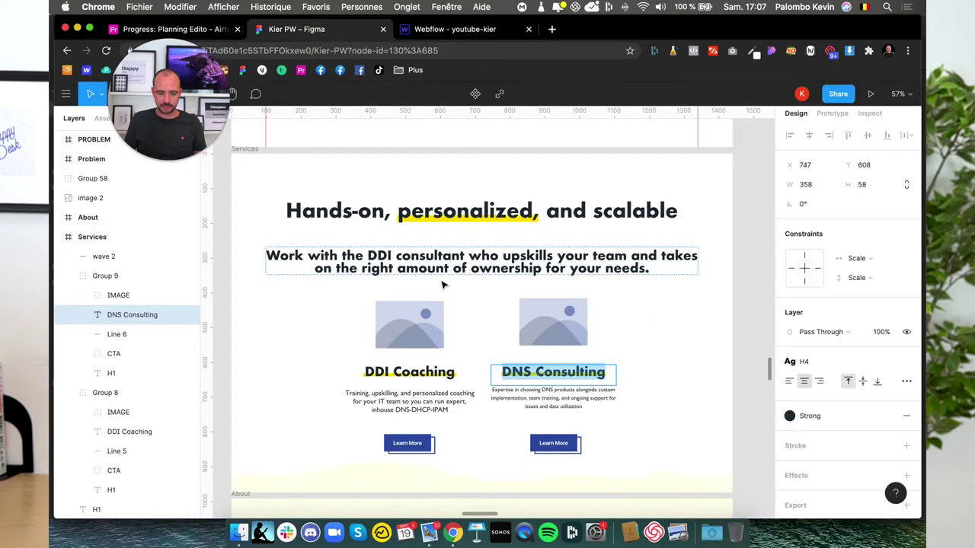
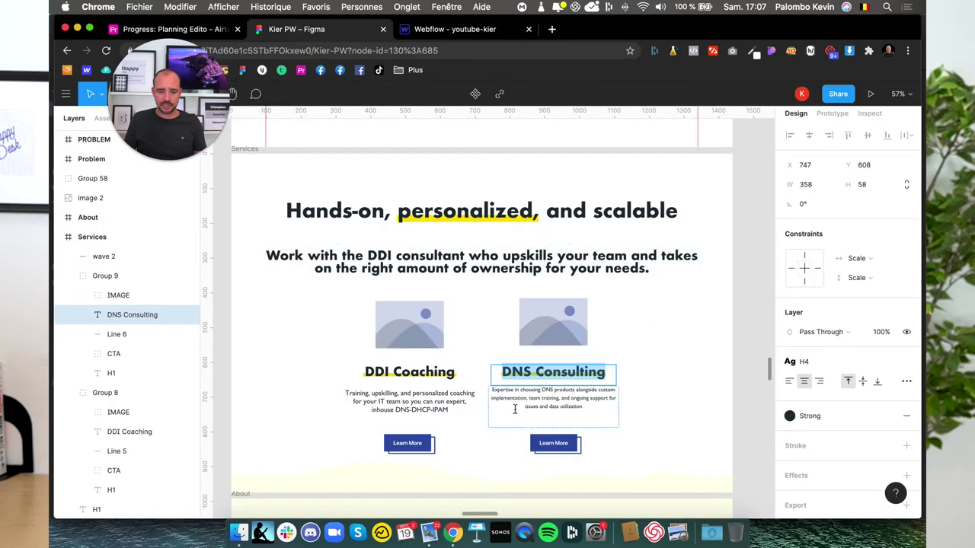
- Switch from Figma to the 'Webflow - youtube-kier' designer tab
click(449, 29)
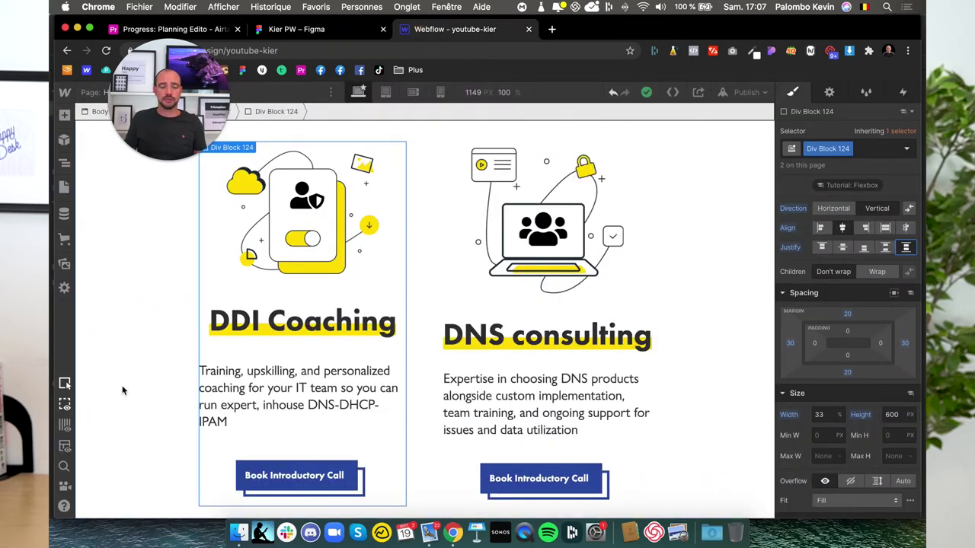
- Select both service illustrations and make them 100% wide
click(283, 239)
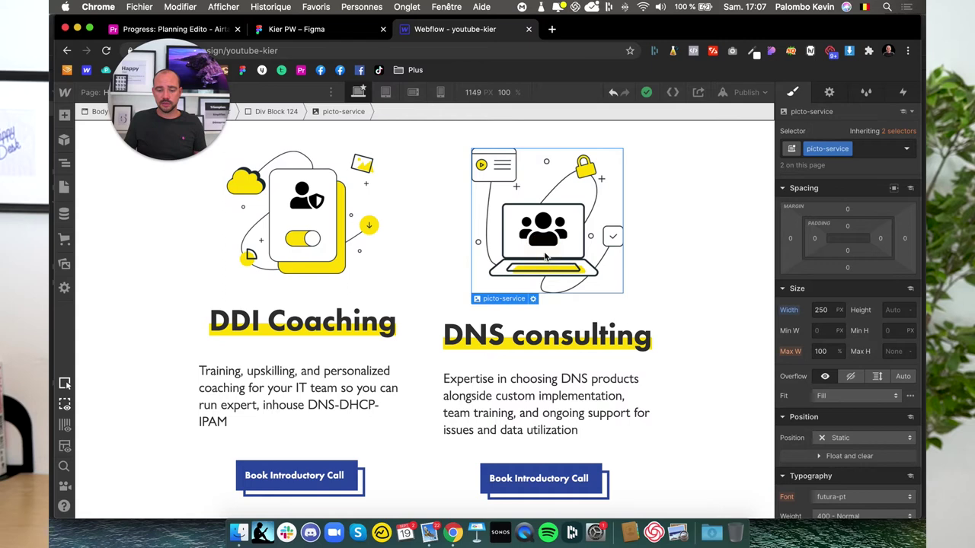
click(346, 260)
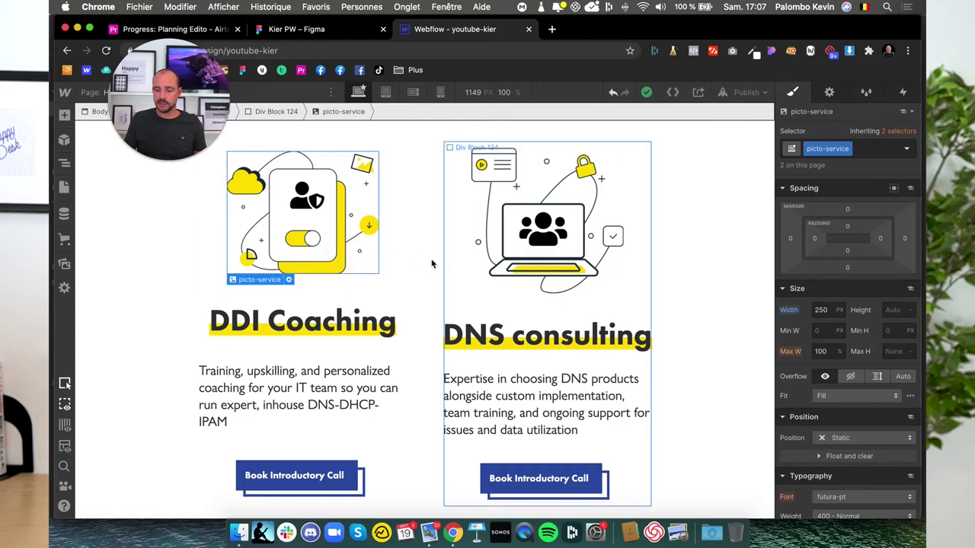
click(827, 309)
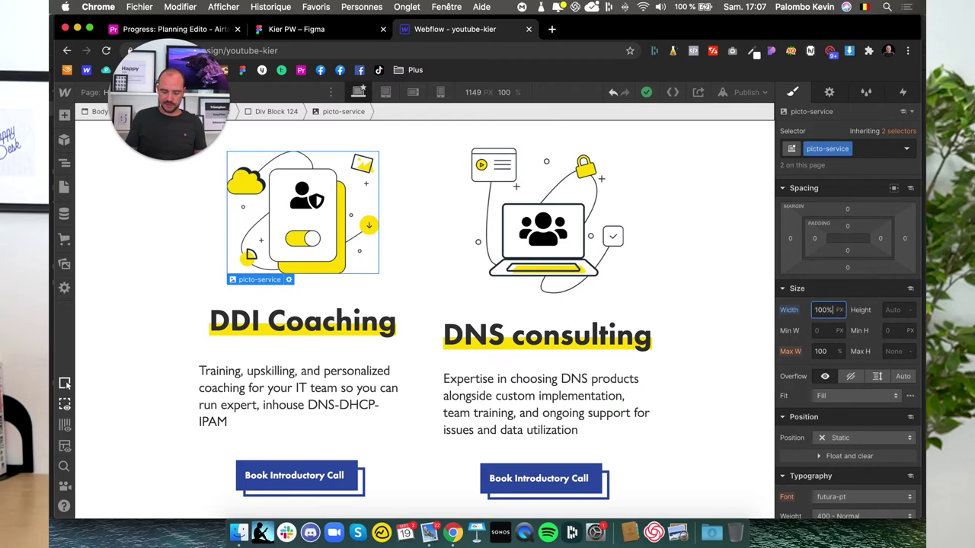
key(Return)
- Try illustration heights of 300, 280 and 250 px, then undo the fixed height
click(890, 309)
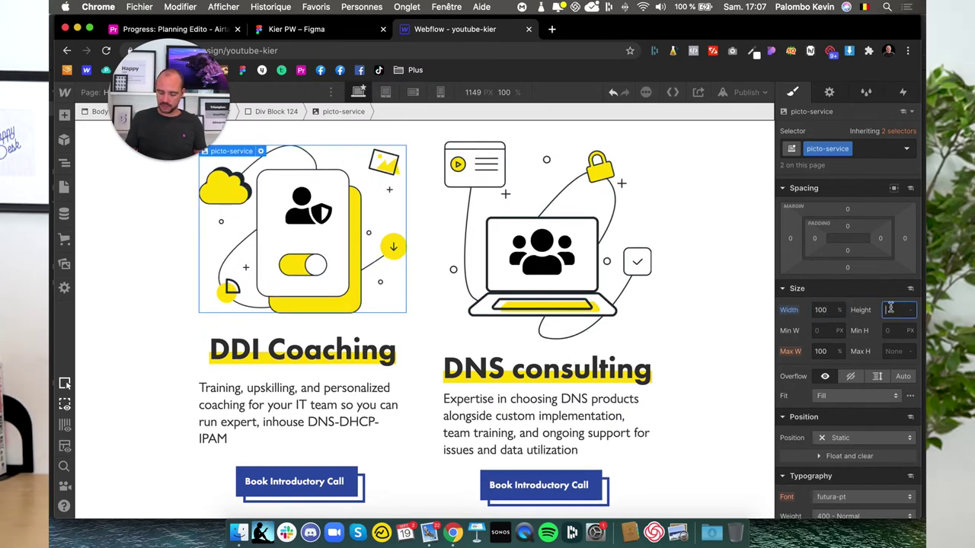
text(300px)
key(Return)
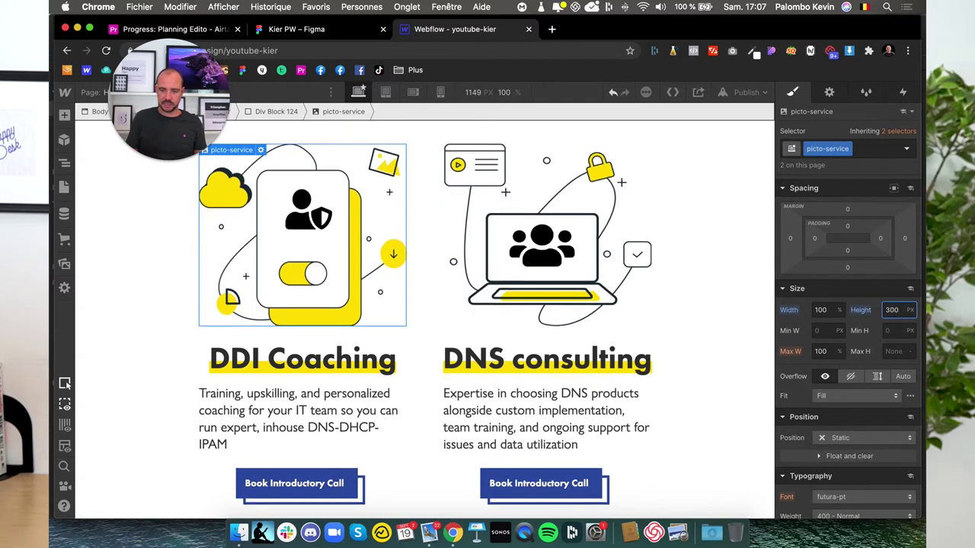
double_click(892, 310)
text(280)
key(Return)
double_click(892, 309)
text(250)
key(Return)
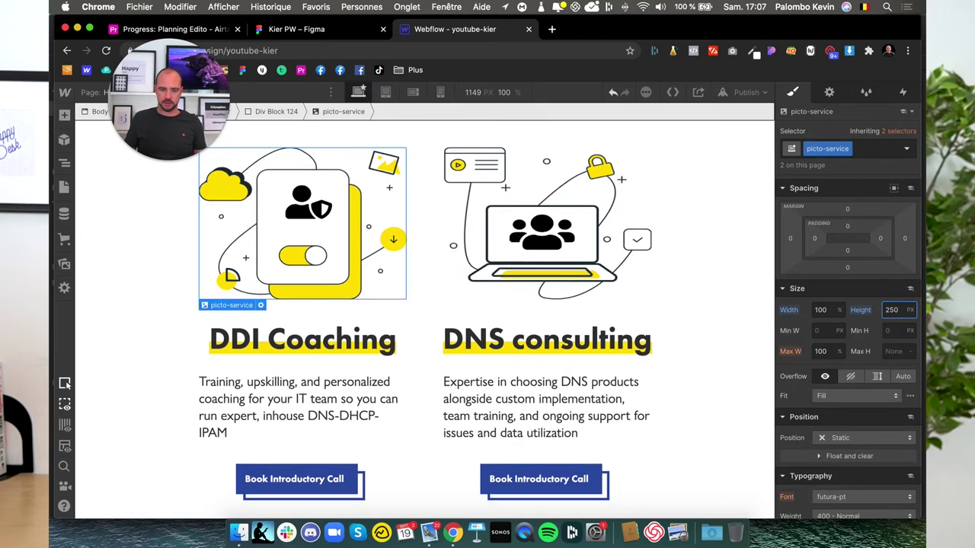
key(super+z)
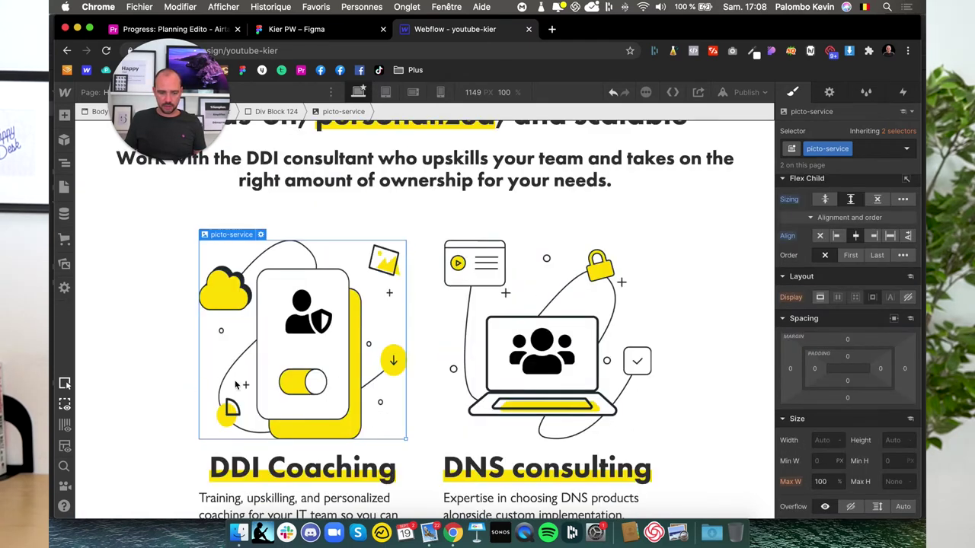
- Make picto-service a stretched flex child that doesn't shrink or grow
click(786, 235)
click(833, 253)
click(892, 237)
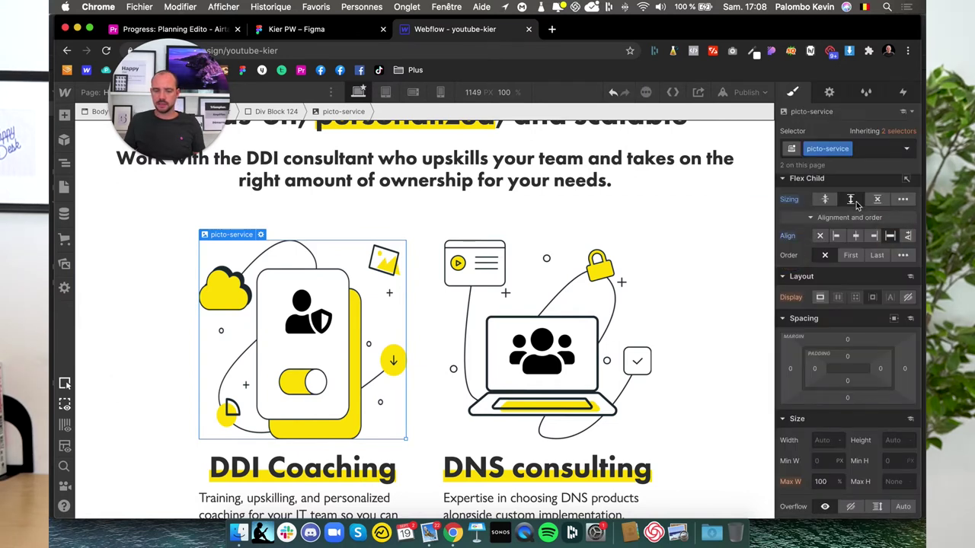
click(879, 199)
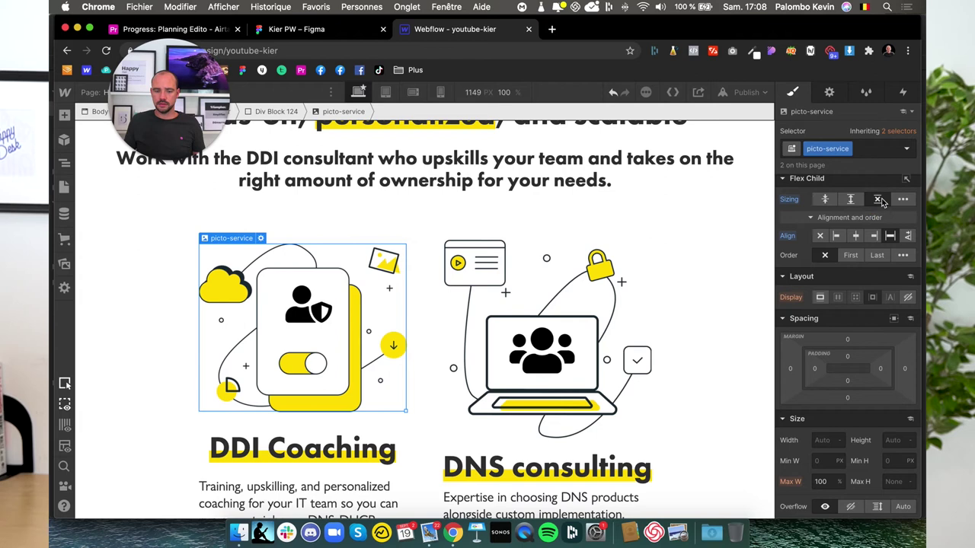
click(574, 352)
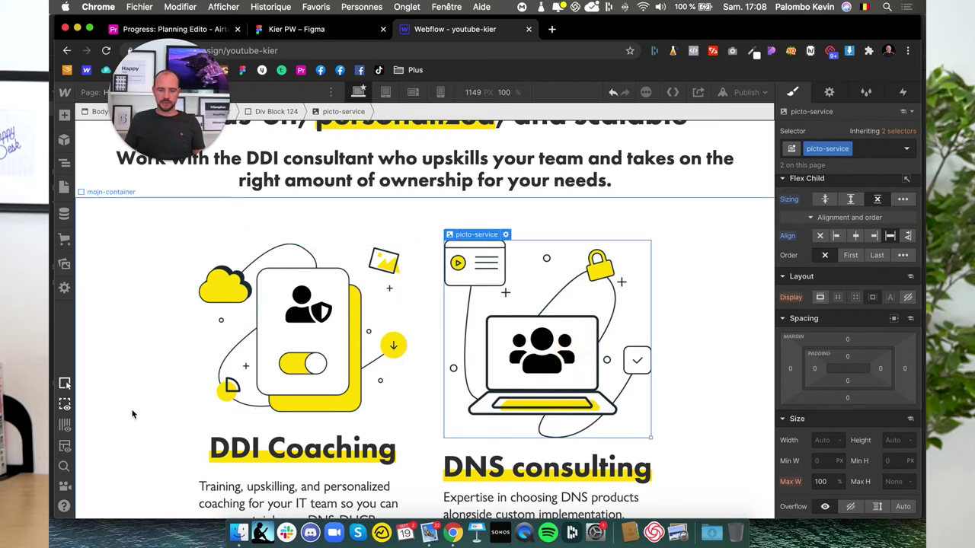
click(228, 274)
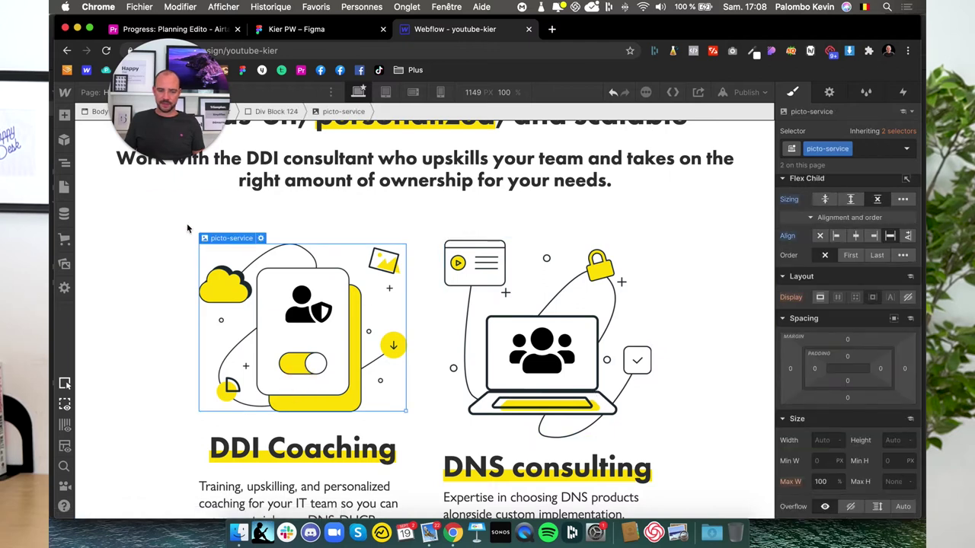
click(67, 166)
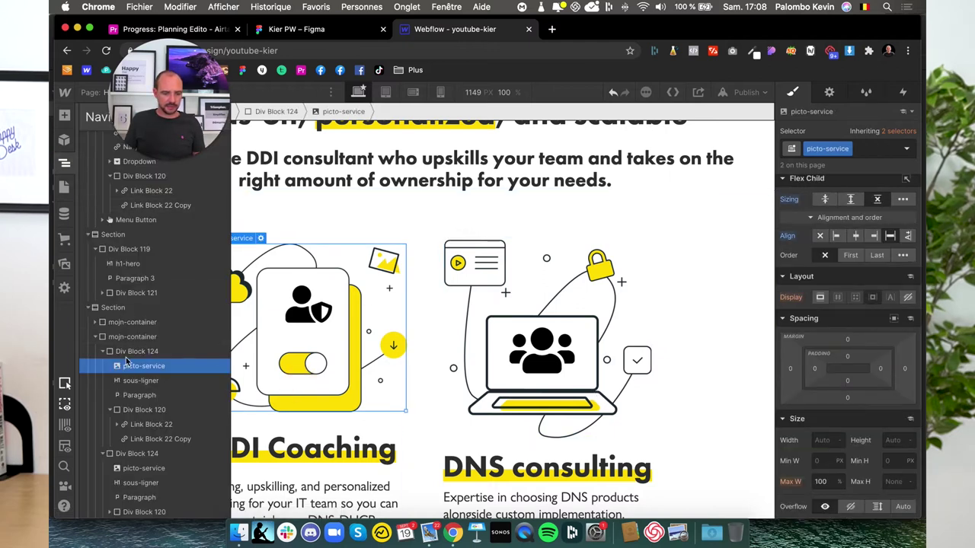
- Add an empty Div Block above picto-service inside the DDI Coaching card
click(137, 351)
click(65, 116)
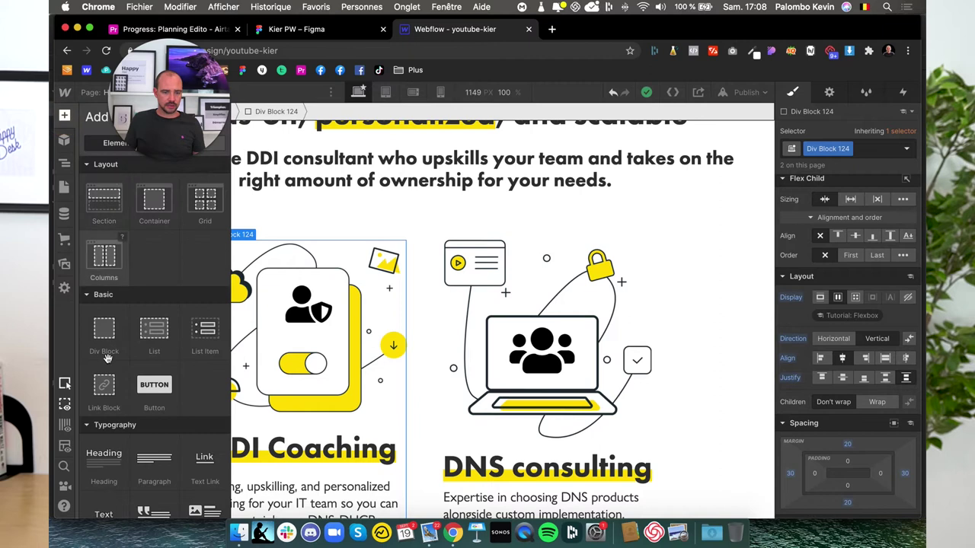
click(105, 332)
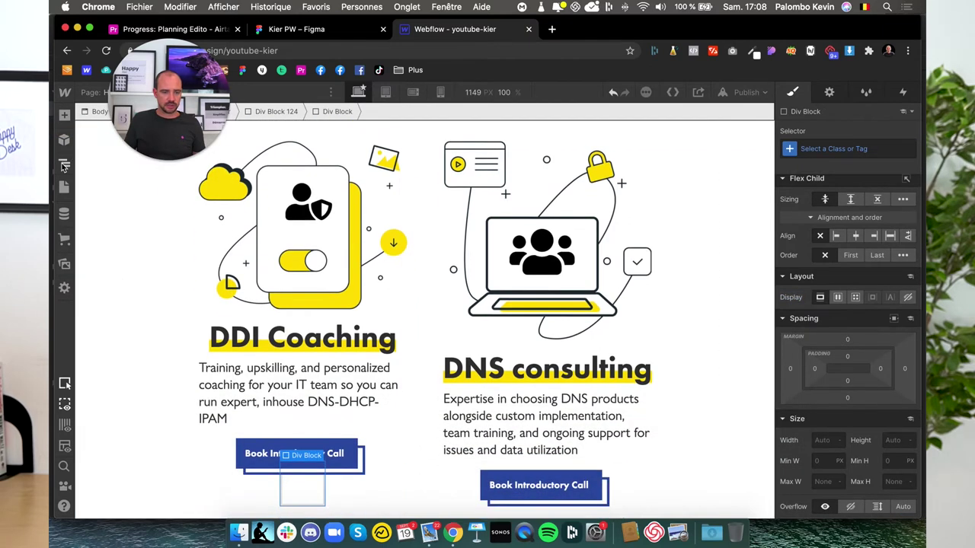
click(65, 166)
drag(135, 457, 137, 372)
click(135, 376)
click(137, 368)
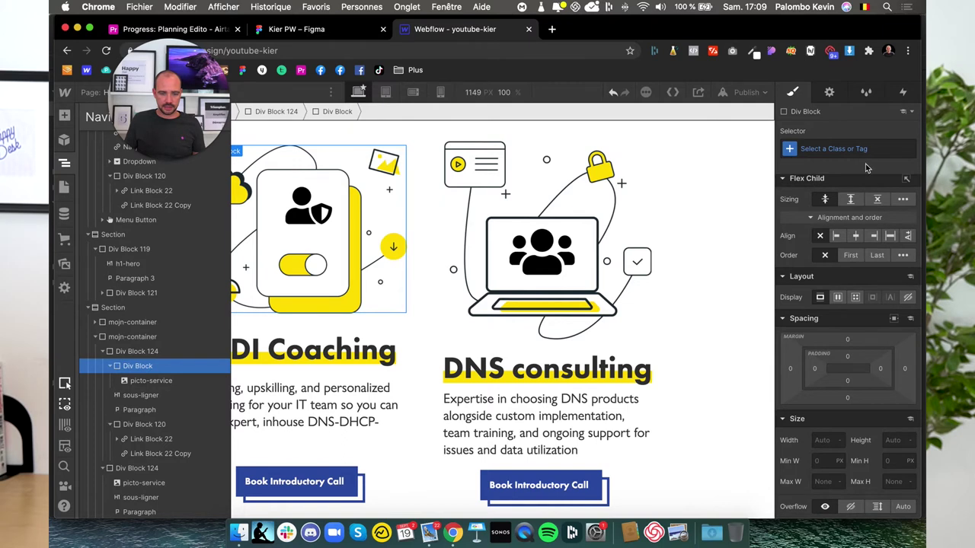
- Set the new block's height to 350 px
text(2)
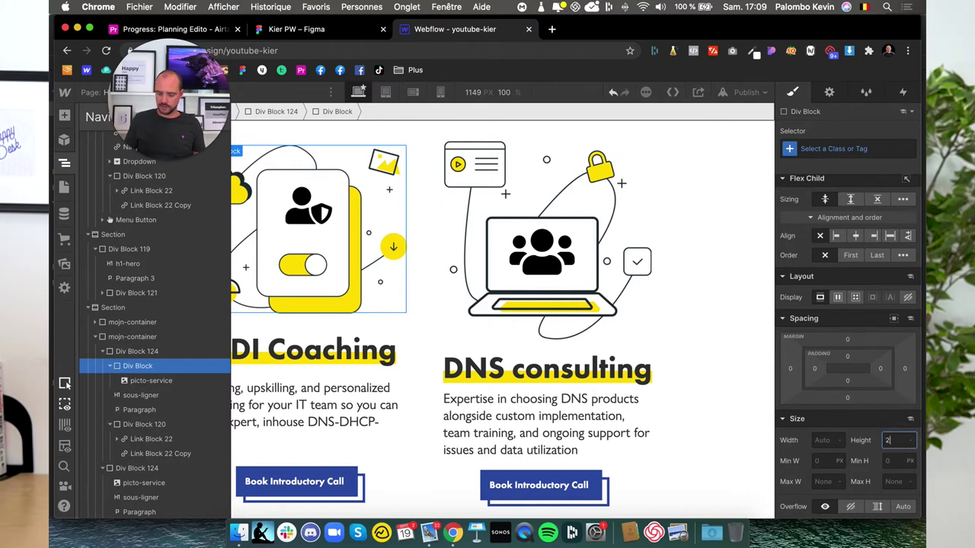
key(Return)
click(893, 440)
text(350)
key(Return)
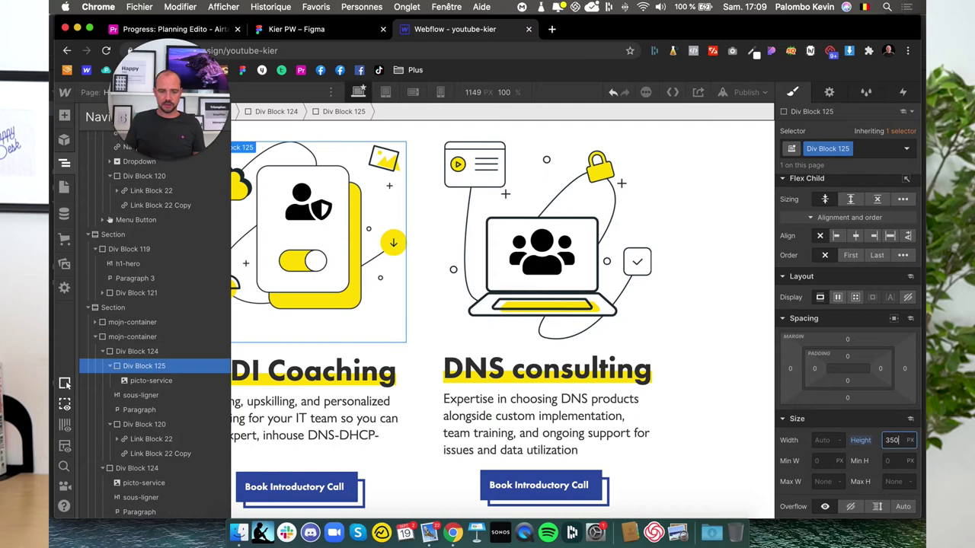
- Try flex centring on the block, then reset its alignment and display to default
click(838, 298)
click(843, 358)
click(842, 378)
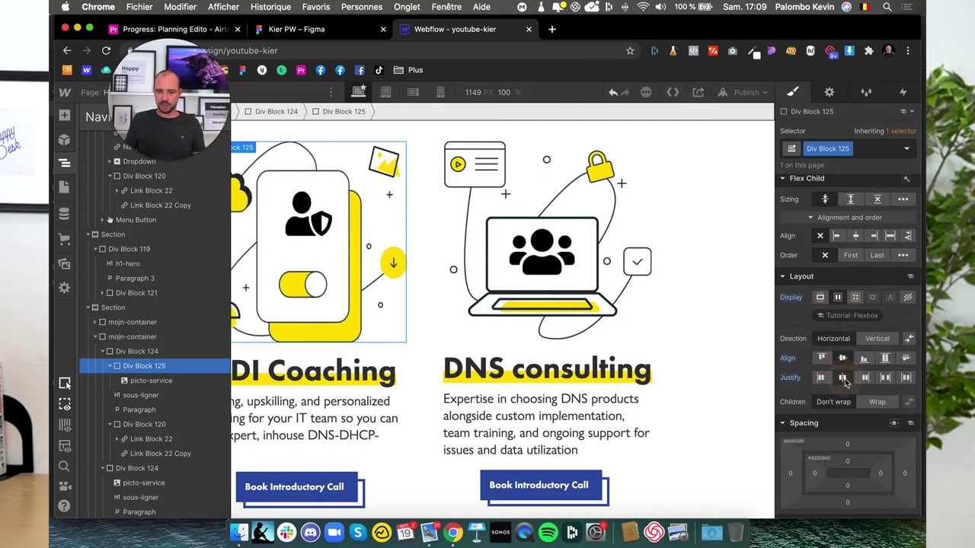
click(791, 377)
click(803, 395)
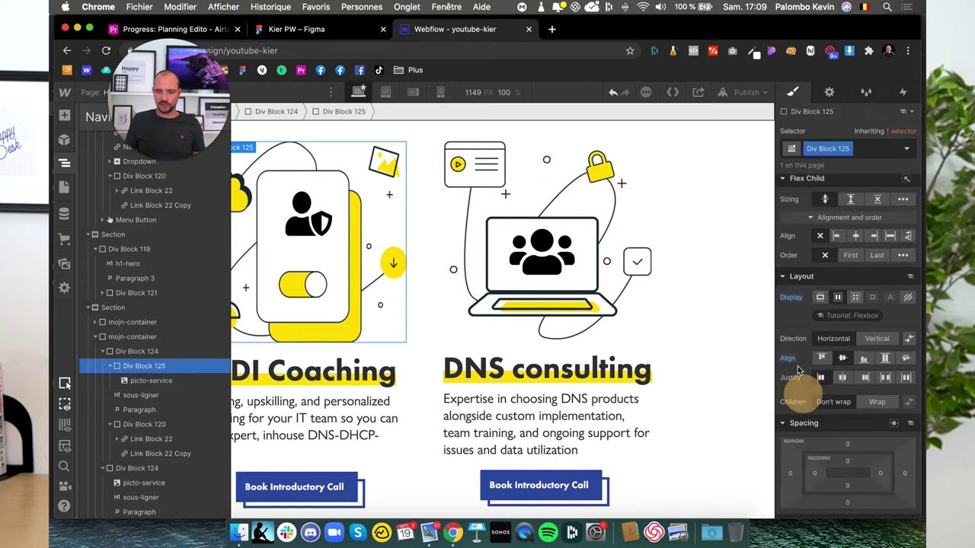
click(787, 358)
click(804, 375)
click(790, 297)
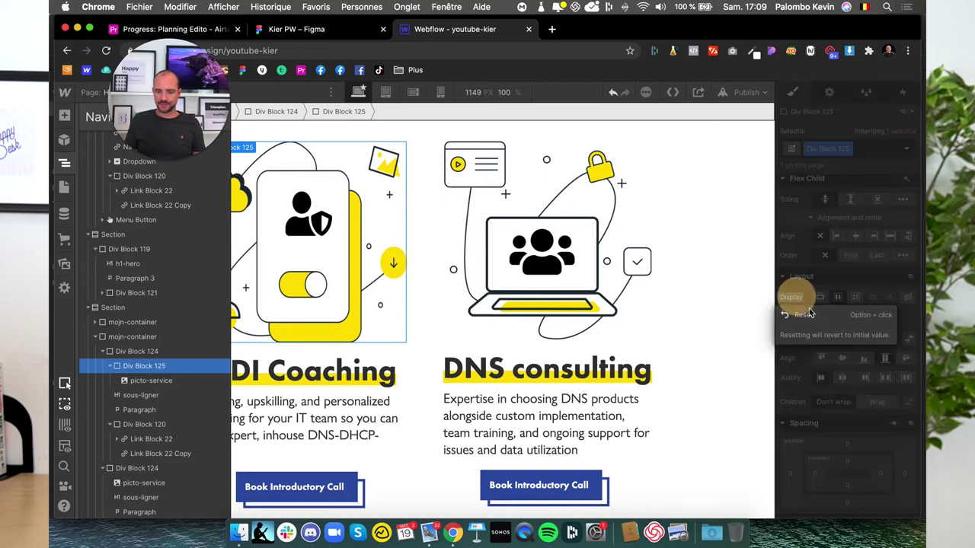
click(803, 314)
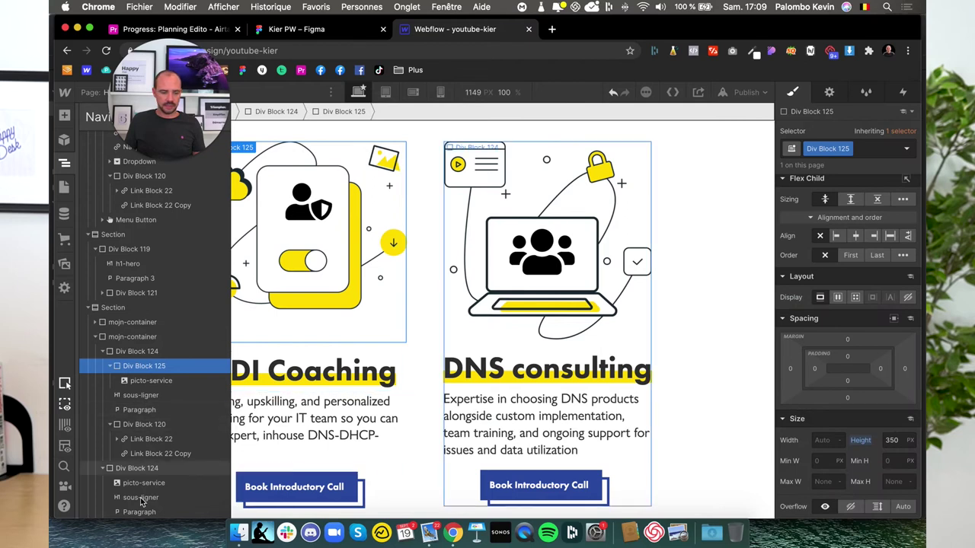
- Move the 350 px block to the top of the DNS consulting card
scroll(123, 366, down, 1)
click(134, 453)
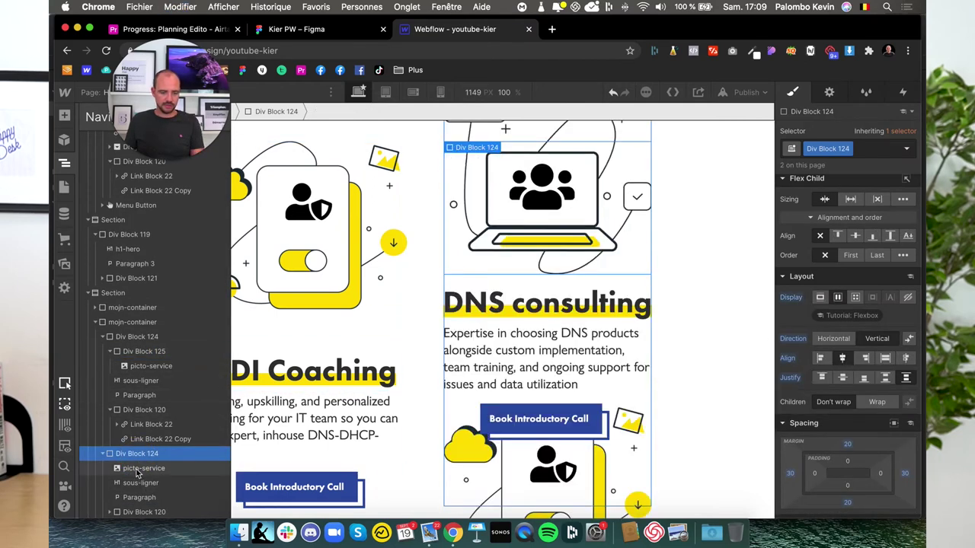
scroll(135, 483, down, 1)
drag(137, 515, 135, 453)
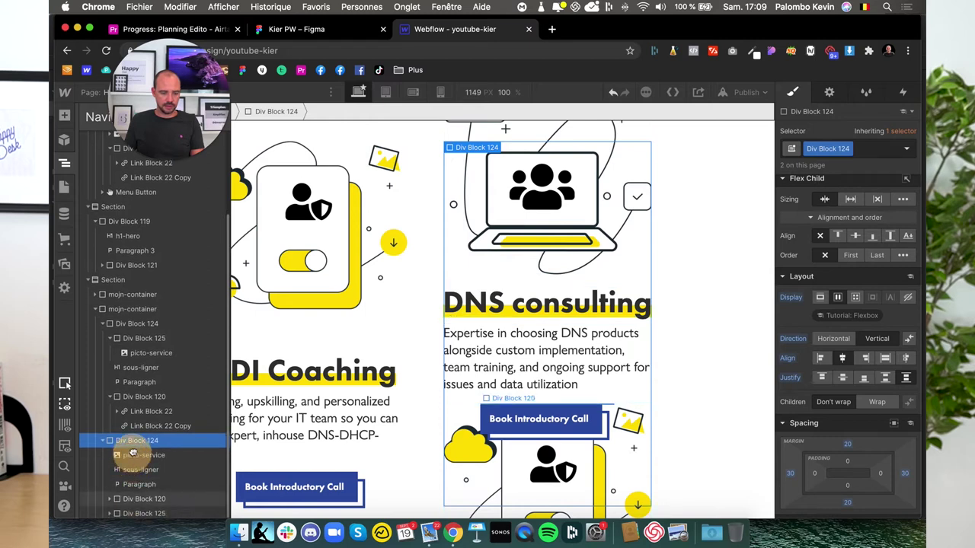
click(137, 472)
- Delete the laptop image and swap the DNS card illustration for the coaching illustration asset
key(Delete)
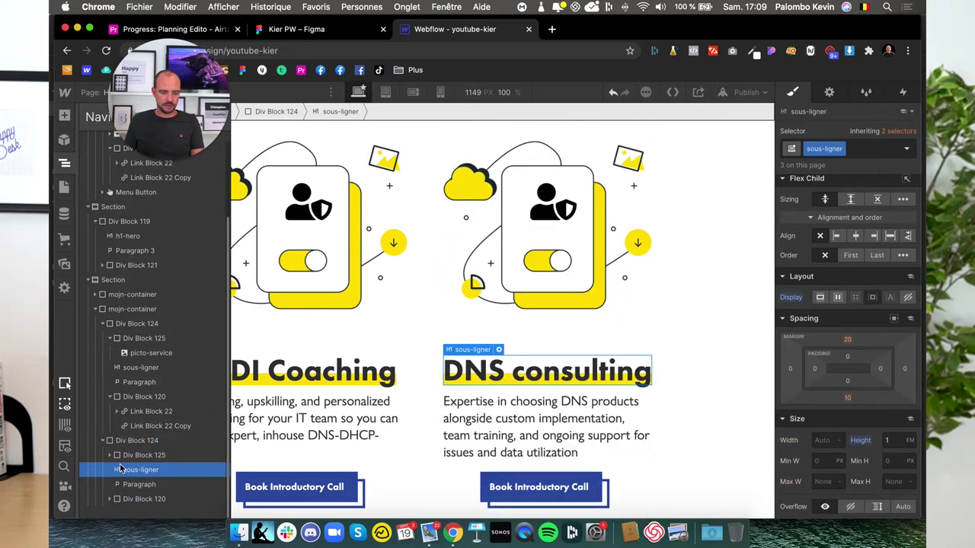
click(478, 240)
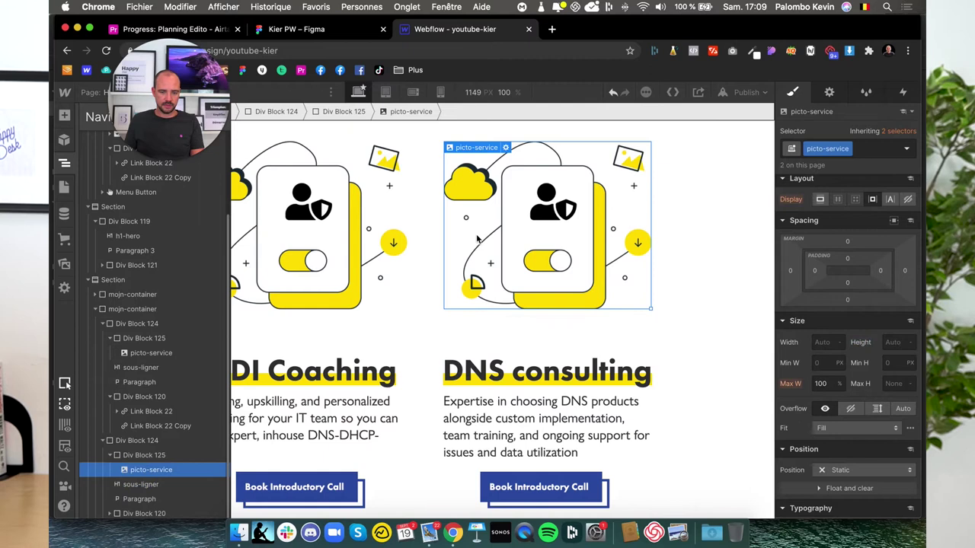
click(505, 146)
click(525, 348)
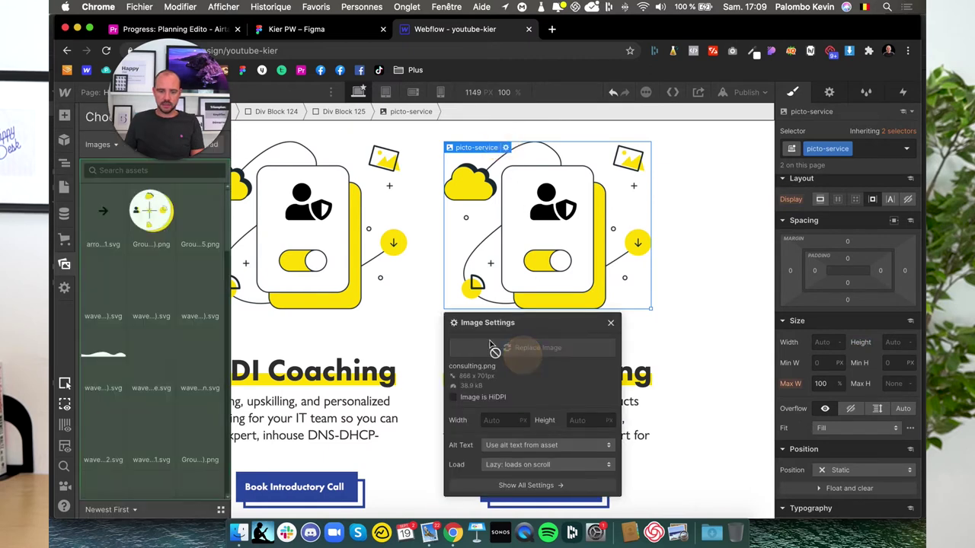
scroll(153, 320, down, 3)
scroll(145, 358, down, 3)
scroll(138, 387, down, 3)
scroll(133, 388, down, 2)
scroll(126, 390, down, 1)
scroll(118, 392, down, 1)
scroll(113, 395, down, 2)
scroll(113, 394, down, 1)
click(104, 335)
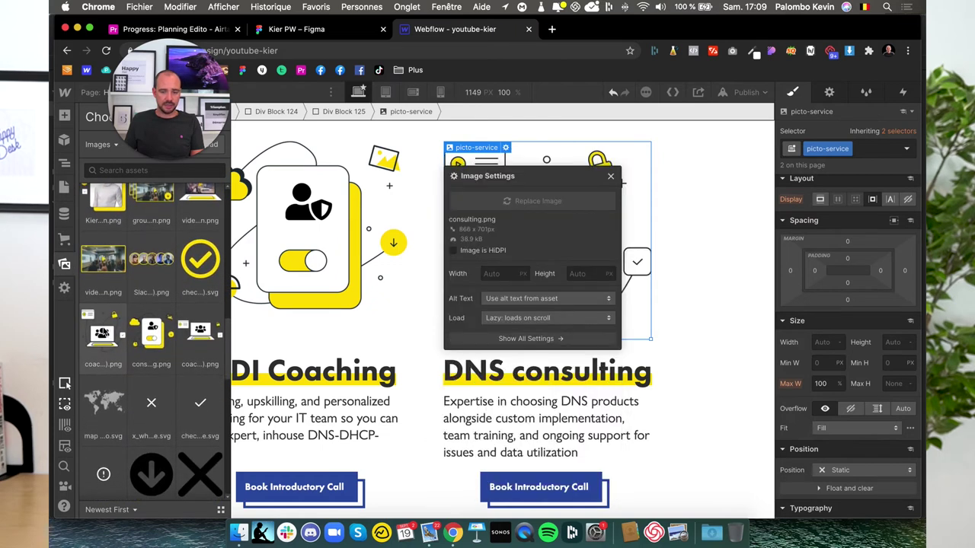
click(102, 335)
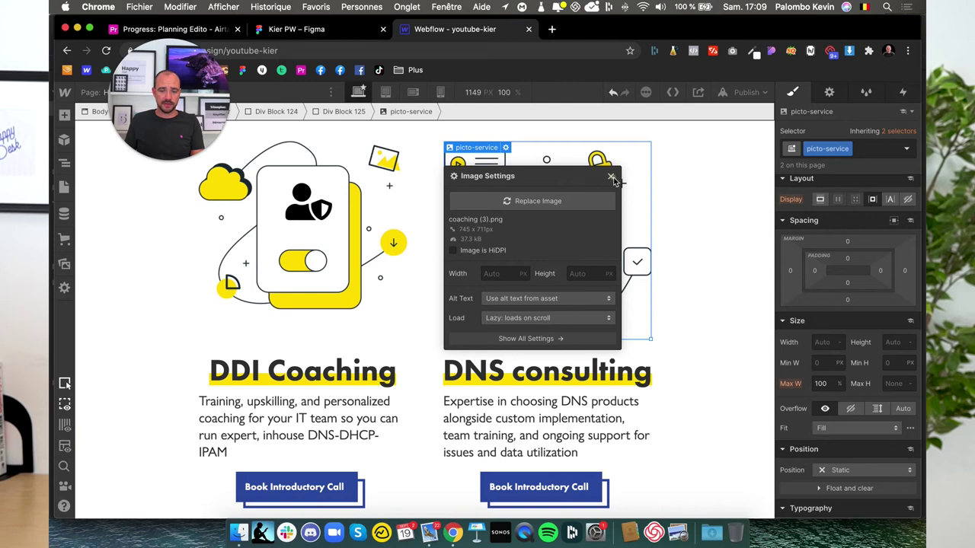
click(611, 177)
click(715, 183)
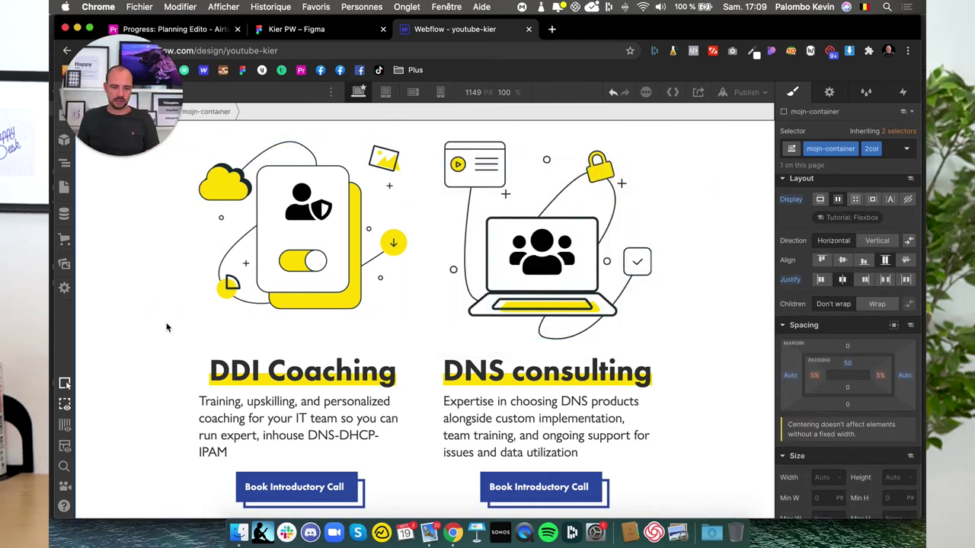
- Collapse and select the services Section in the Navigator
scroll(160, 335, up, 3)
scroll(155, 341, down, 1)
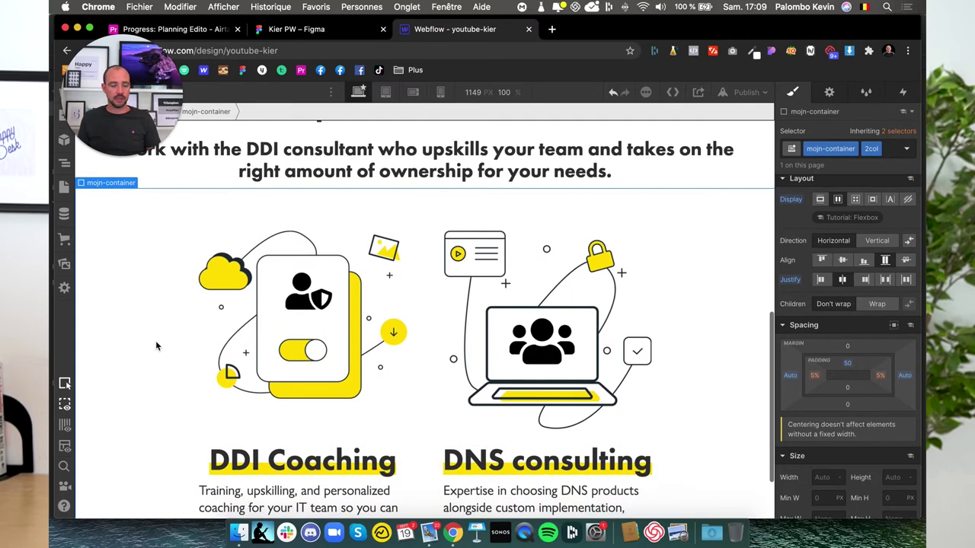
scroll(155, 341, down, 2)
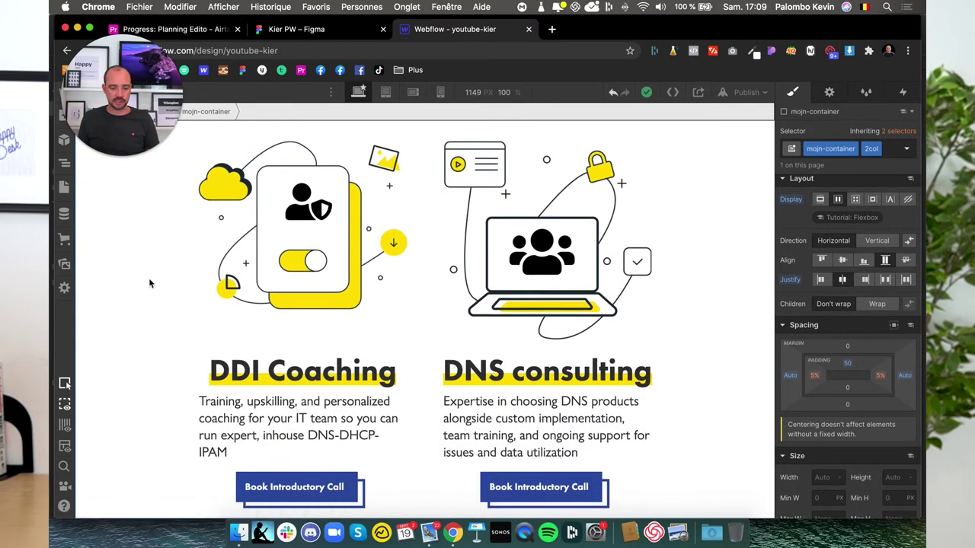
click(64, 163)
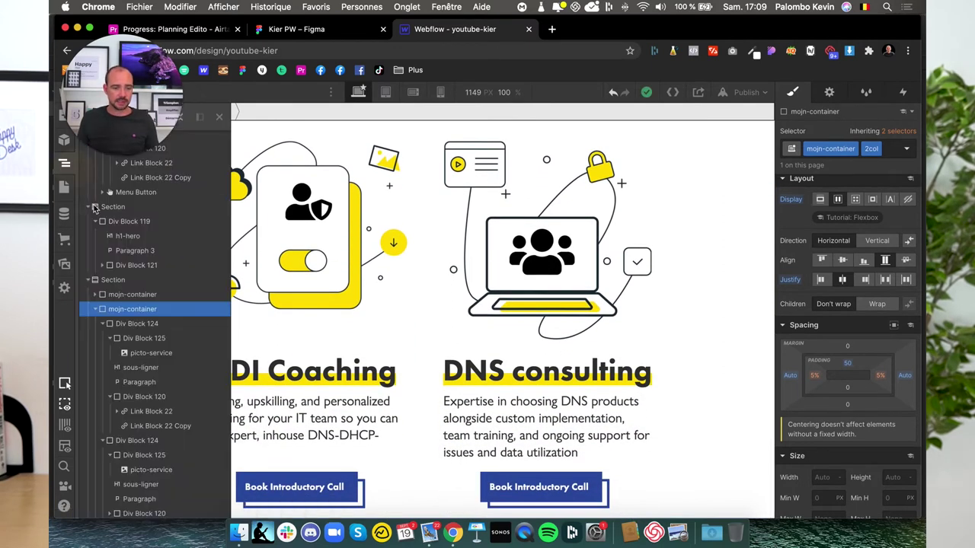
click(93, 280)
click(113, 280)
- Check the Services frame in Figma, then return to Webflow
click(304, 29)
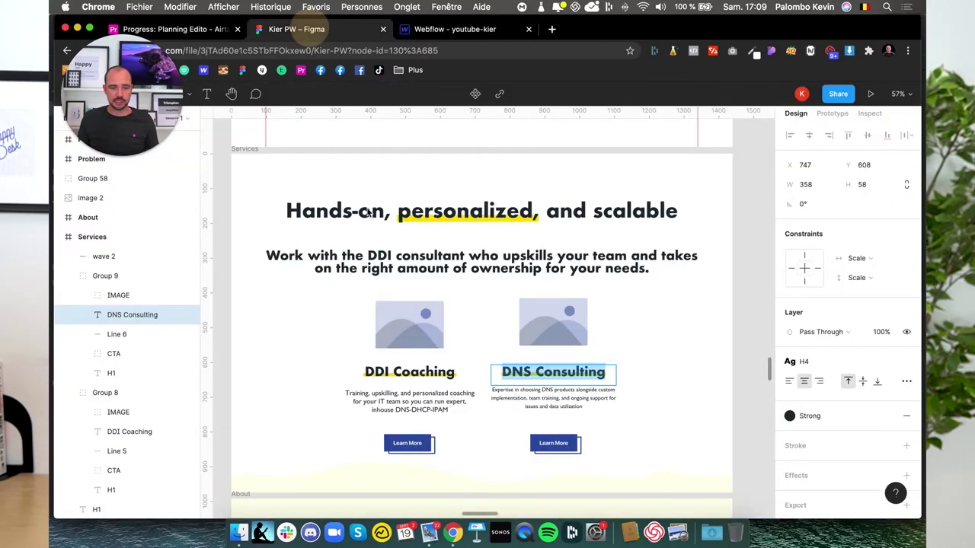
scroll(429, 363, down, 1)
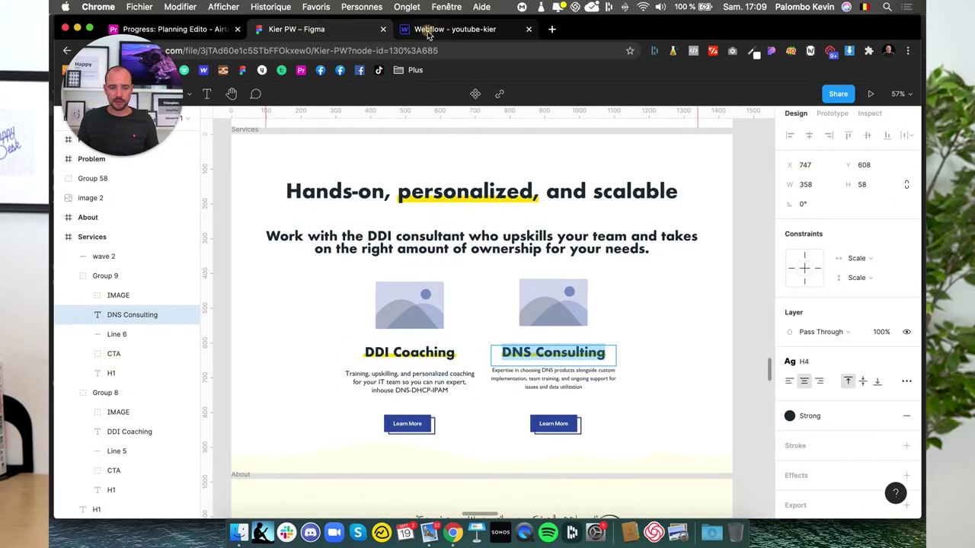
click(428, 31)
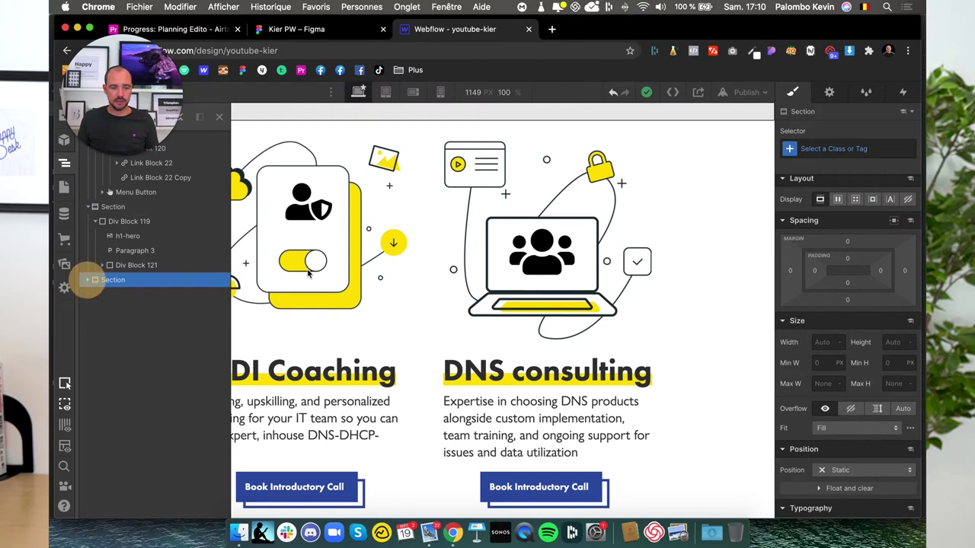
- Add wave clean (1).svg as a Contain, no-repeat background at 50%/100%, then preview the page
click(88, 280)
scroll(877, 358, down, 5)
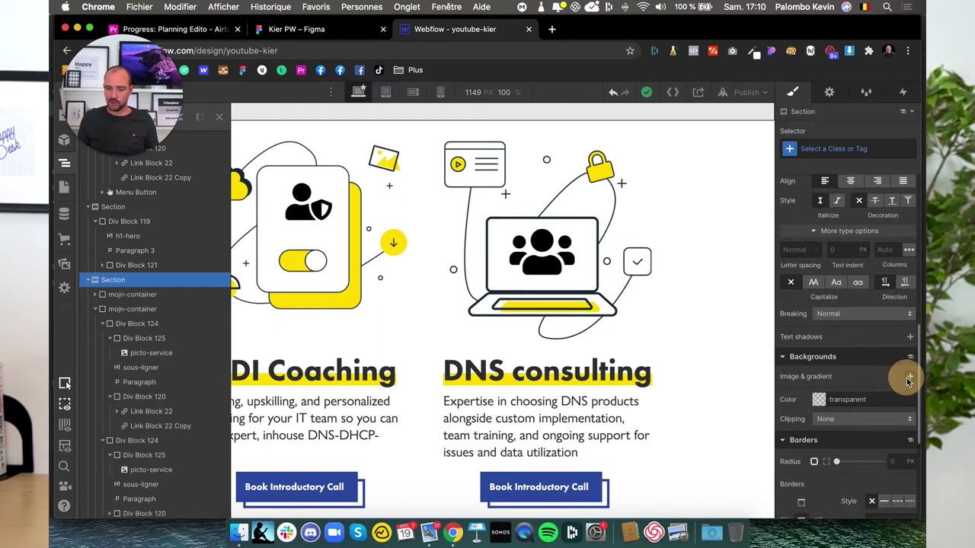
click(909, 379)
click(853, 226)
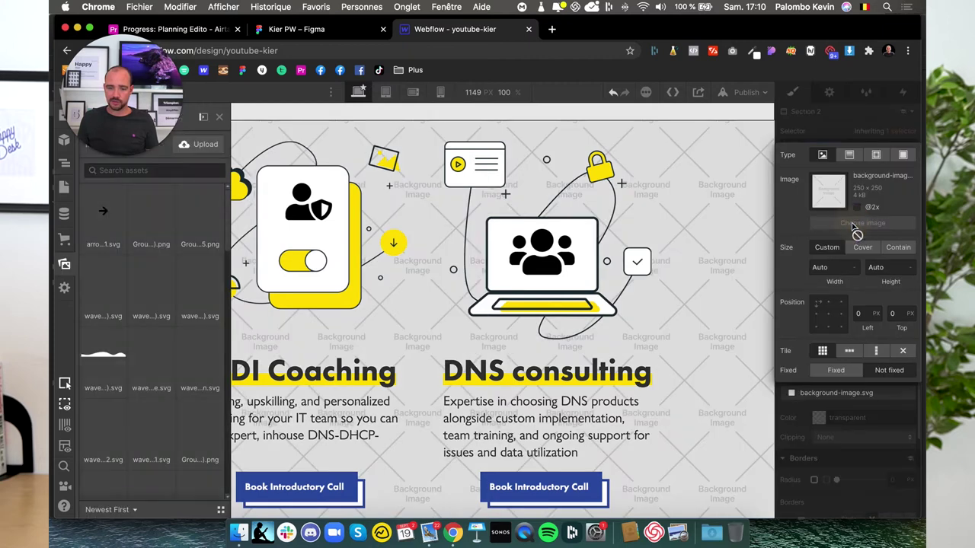
click(162, 288)
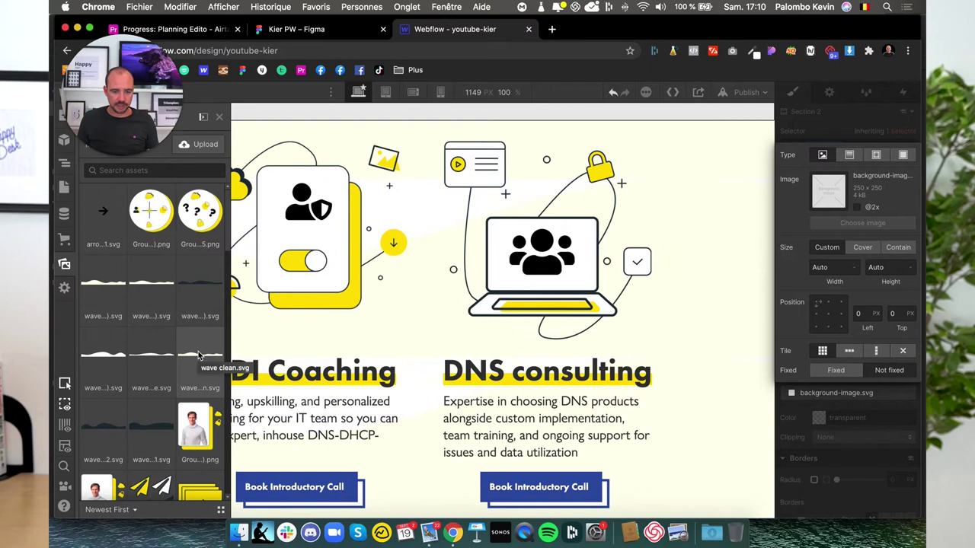
click(147, 296)
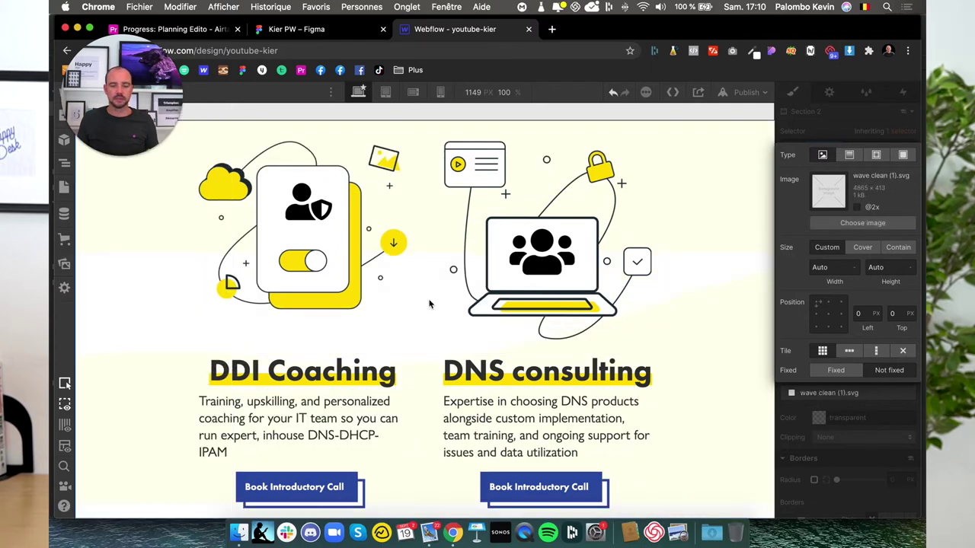
click(871, 247)
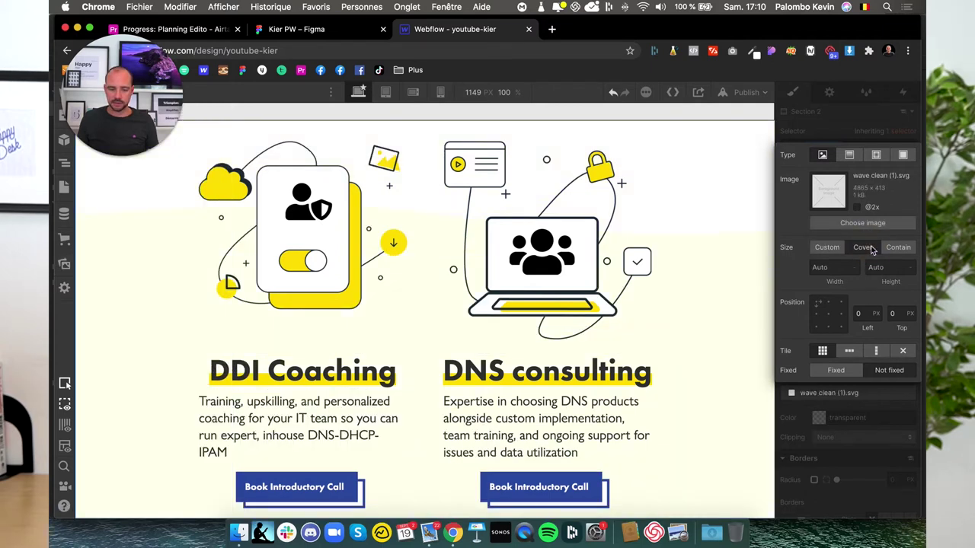
click(897, 248)
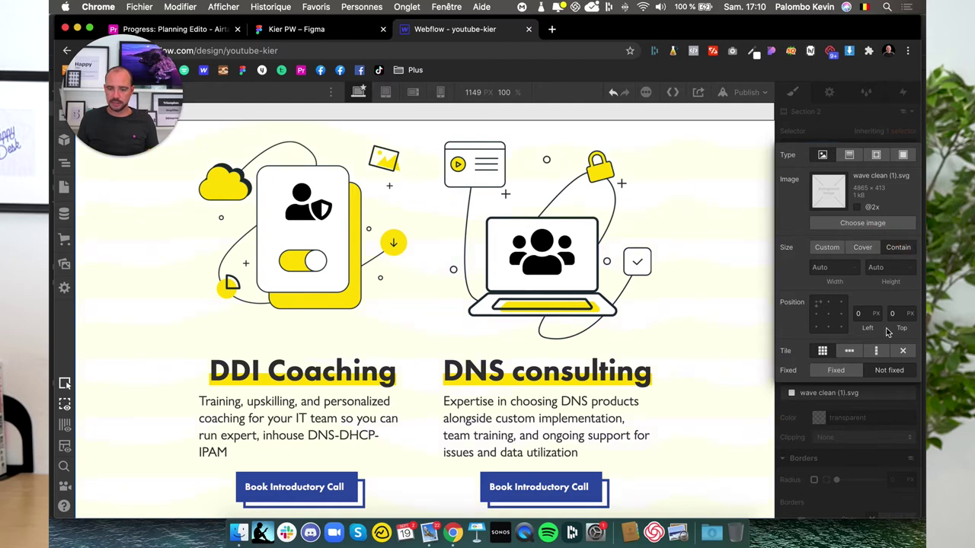
click(903, 351)
click(827, 326)
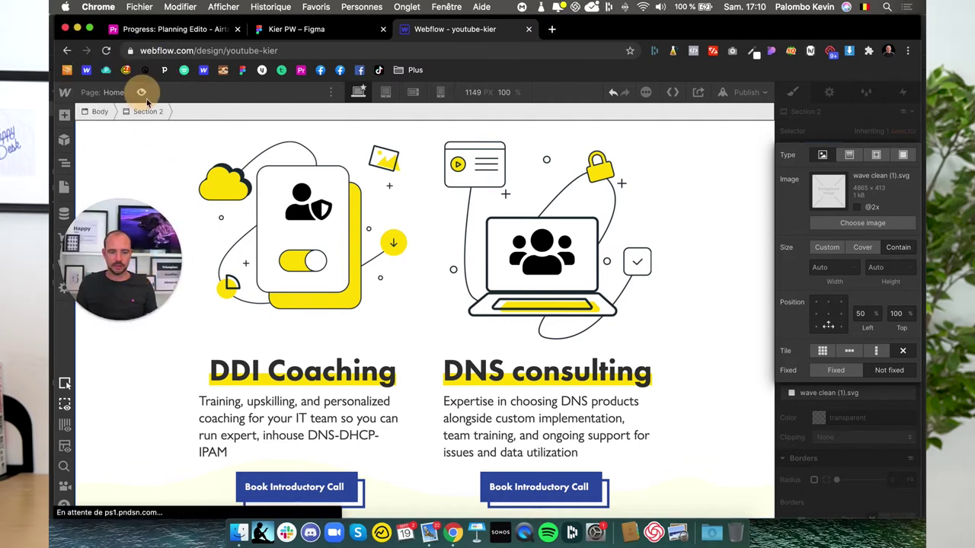
click(143, 93)
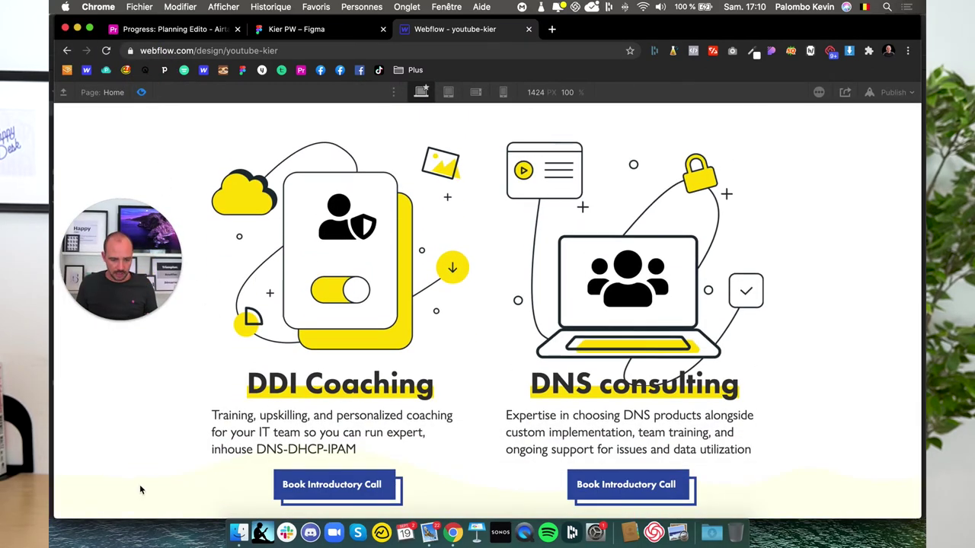
- Scroll through the page preview, then exit back to the Designer
scroll(376, 448, up, 5)
scroll(375, 448, up, 5)
scroll(375, 448, up, 1)
scroll(375, 447, down, 5)
scroll(376, 448, up, 5)
scroll(304, 161, up, 2)
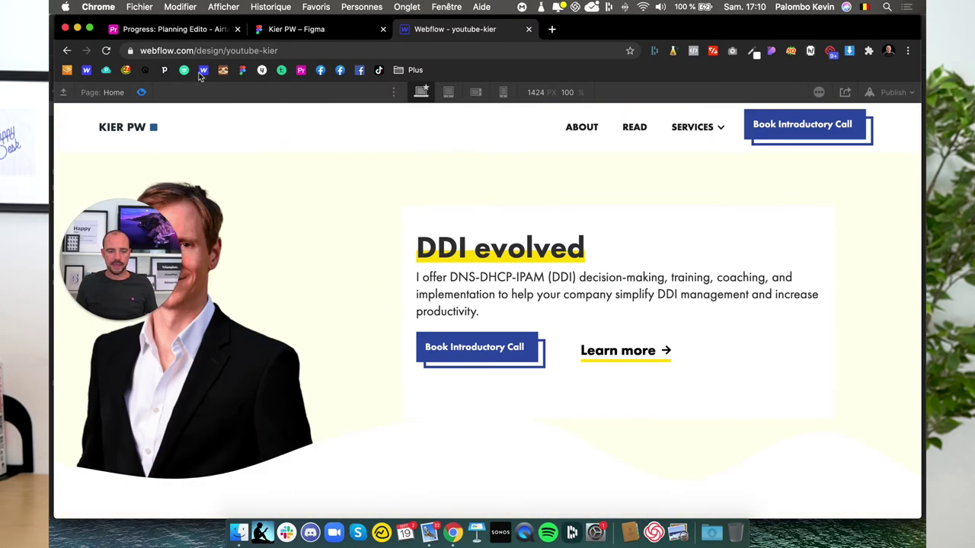
click(141, 93)
scroll(285, 290, down, 5)
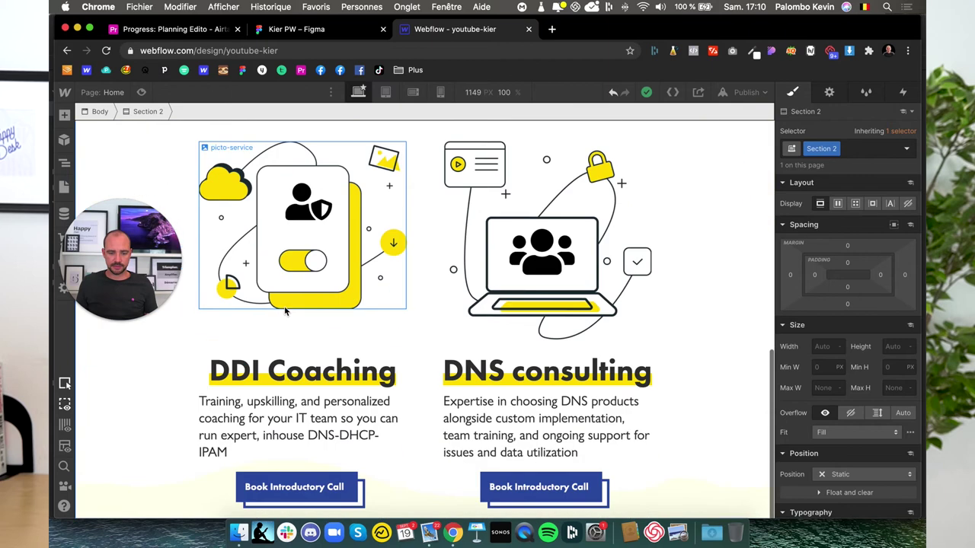
- In the Navigator, collapse the first Section 2 and expand the duplicate Section 2 below it
click(65, 164)
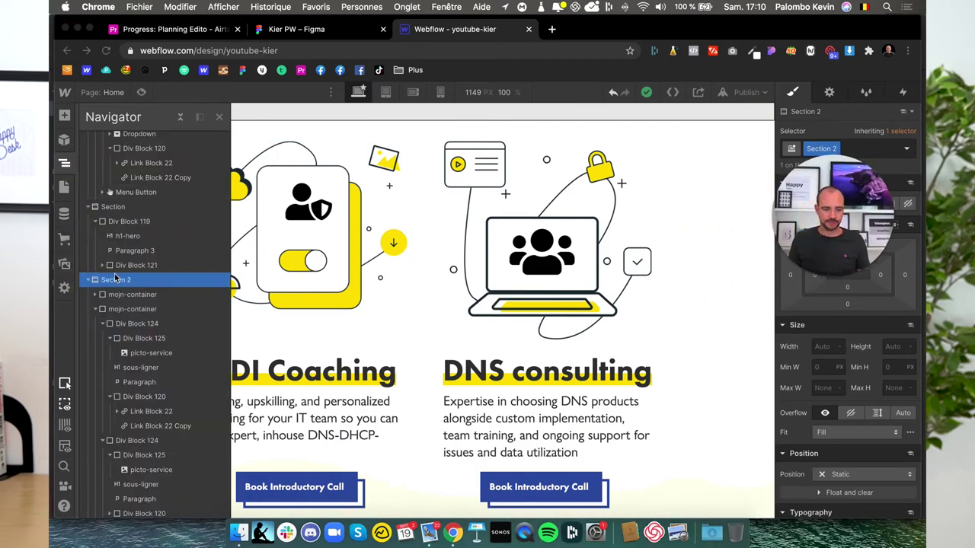
click(103, 287)
click(90, 281)
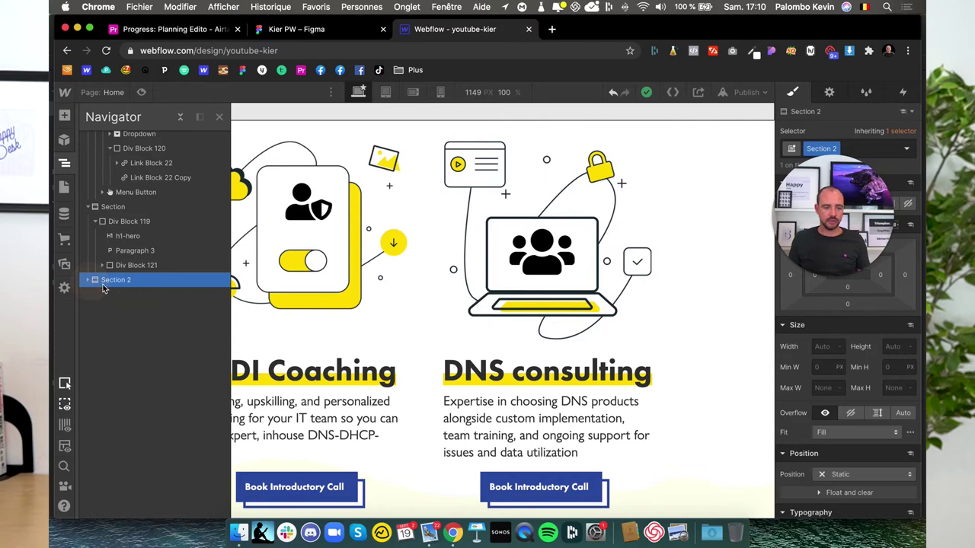
key(super+c)
click(88, 294)
click(116, 295)
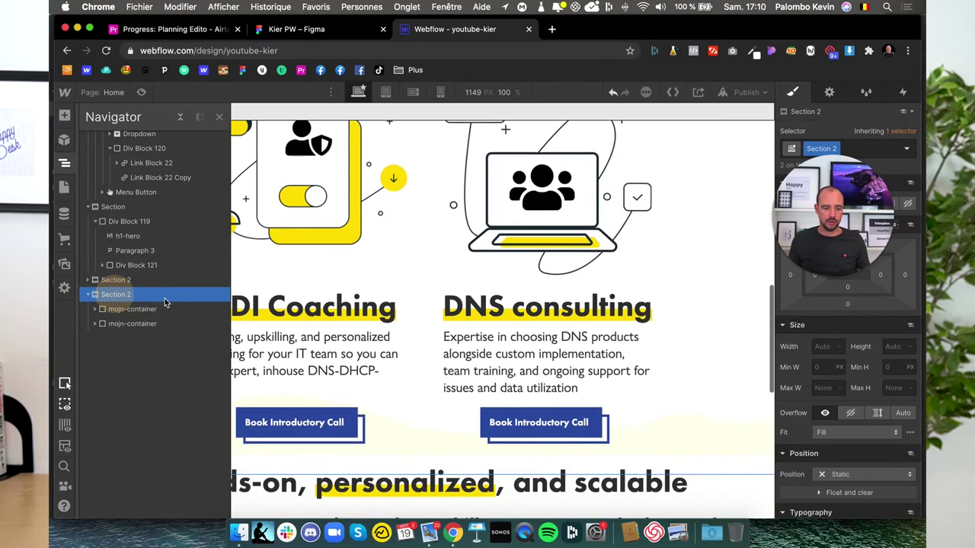
scroll(383, 364, up, 5)
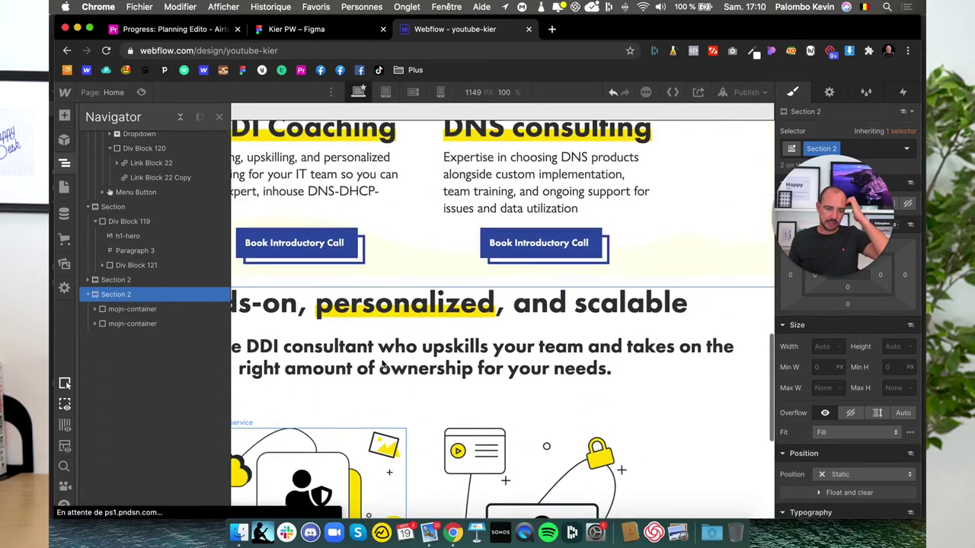
- Give the first Section 2 a 100 px bottom padding
click(113, 281)
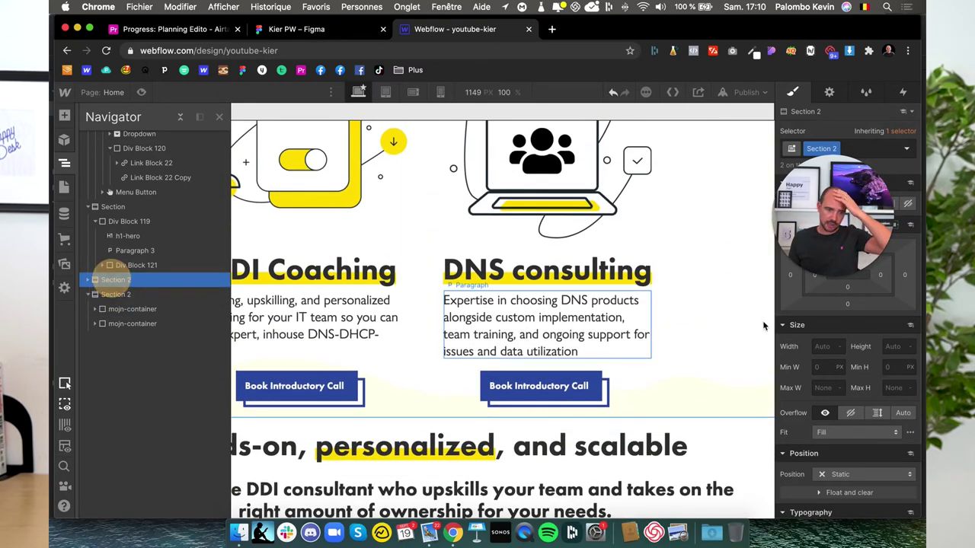
click(847, 304)
text(100)
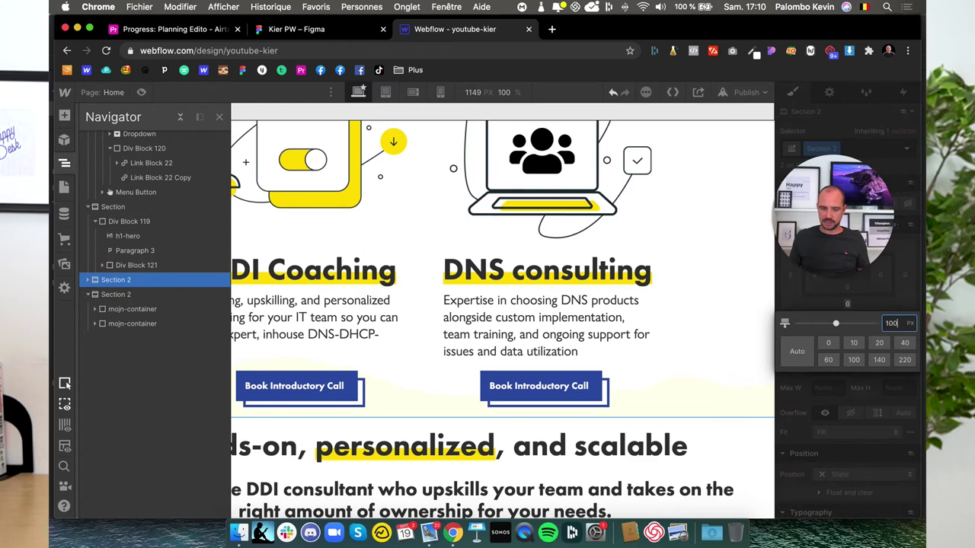
key(Return)
scroll(405, 397, down, 3)
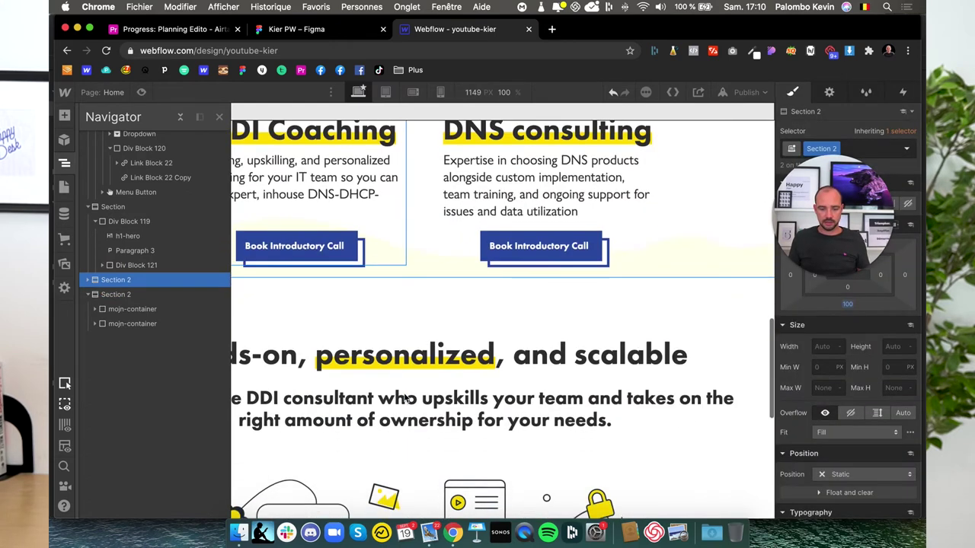
- Delete both mojn-container elements from the second Section 2
click(114, 311)
key(Delete)
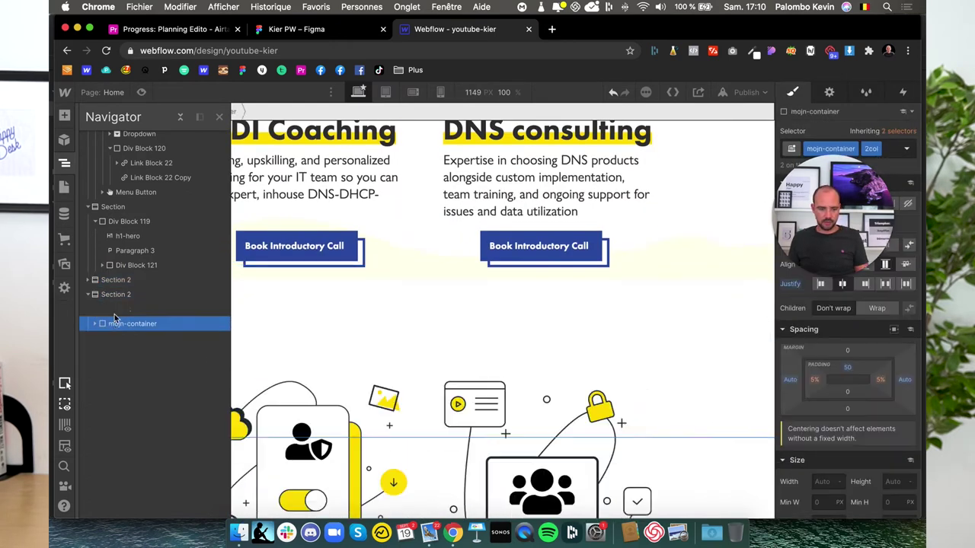
key(Delete)
click(115, 294)
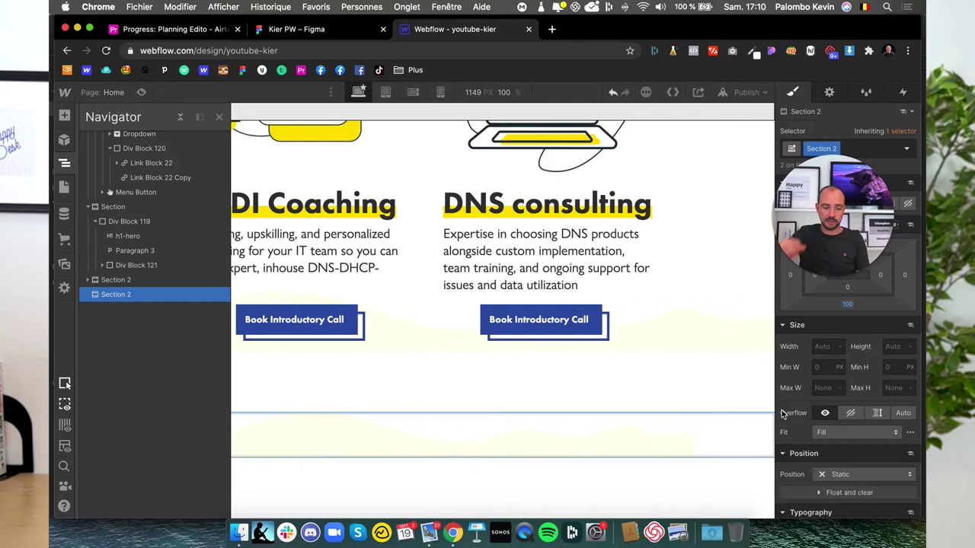
- Add the beige combo class to Section 2
drag(825, 229, 825, 302)
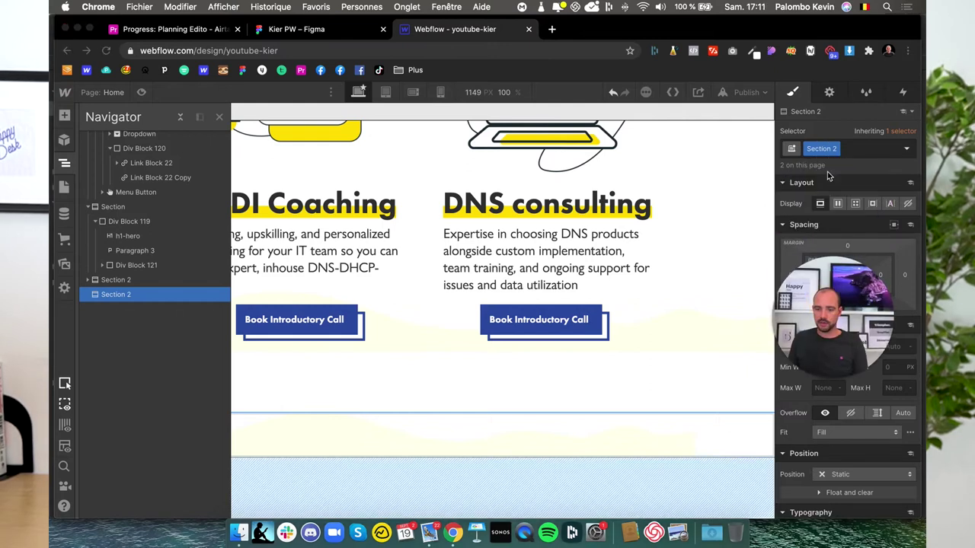
click(850, 149)
text(be)
key(Return)
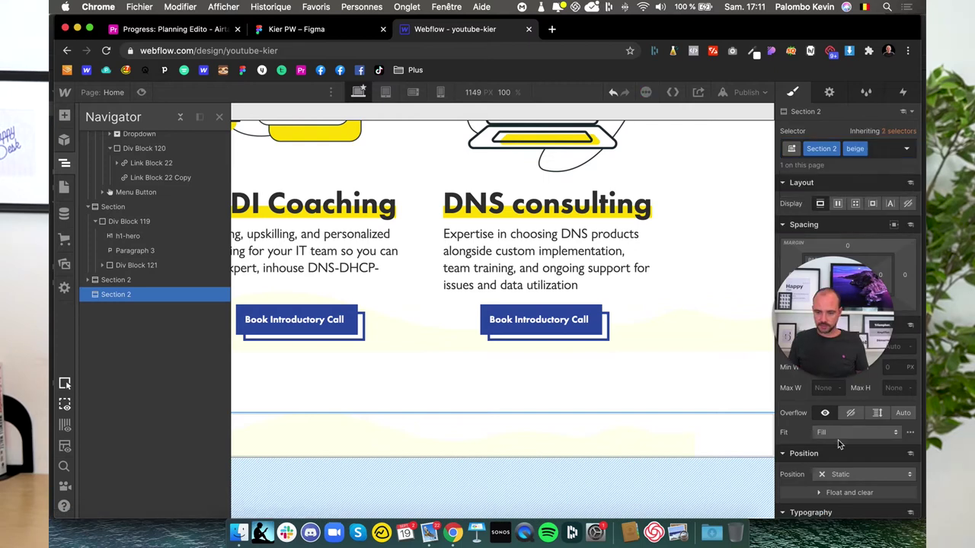
- Set the section's background colour to the pale yellow Clean swatch, after trying white
scroll(838, 445, down, 2)
scroll(836, 453, down, 2)
scroll(834, 461, down, 1)
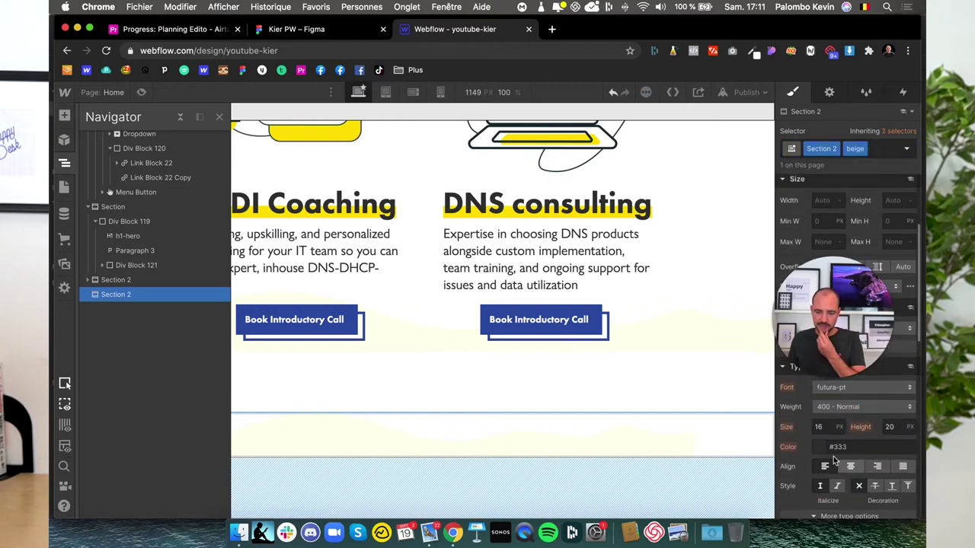
scroll(835, 460, down, 3)
scroll(847, 468, down, 2)
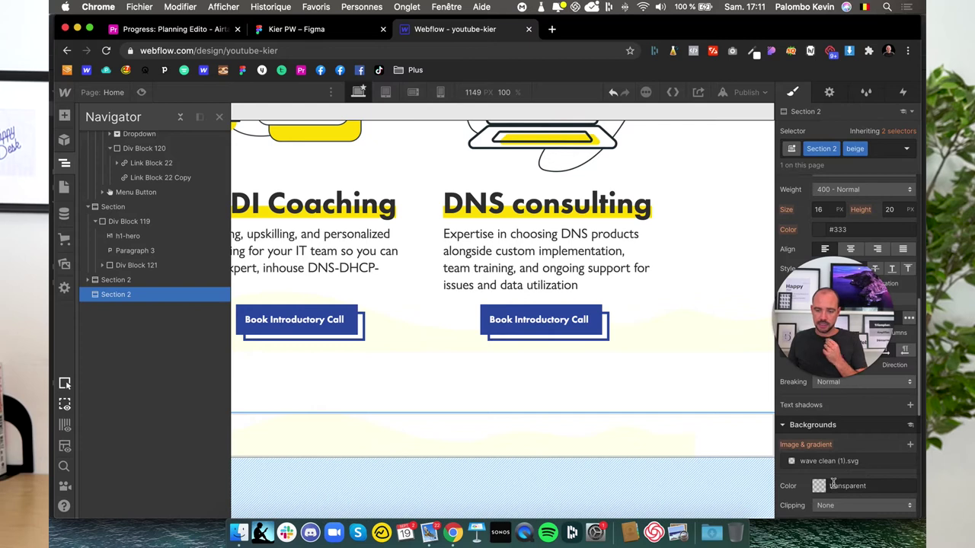
click(819, 487)
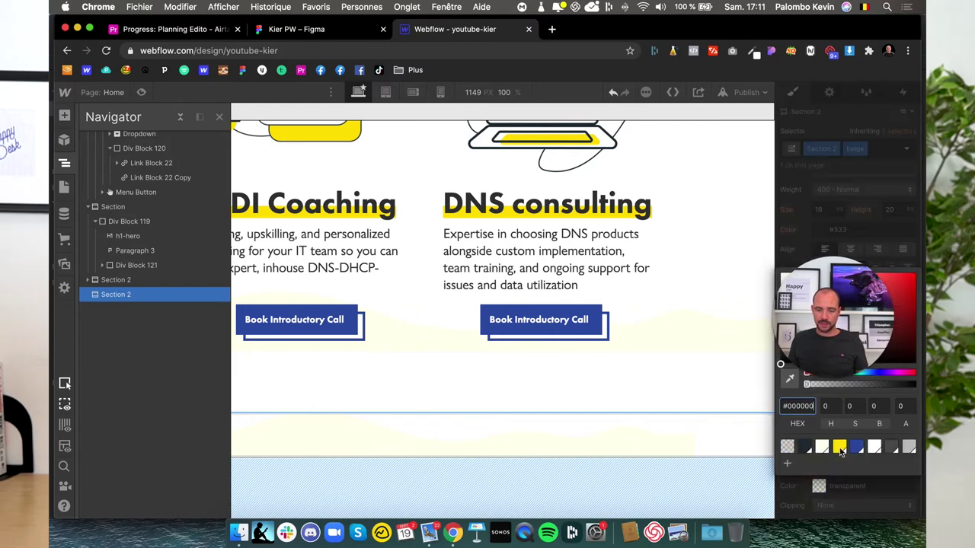
click(875, 446)
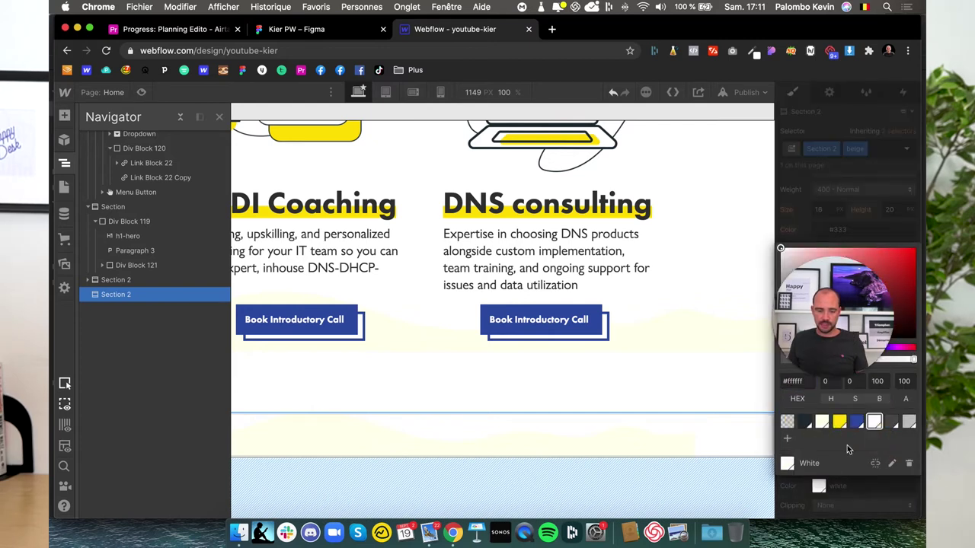
click(821, 421)
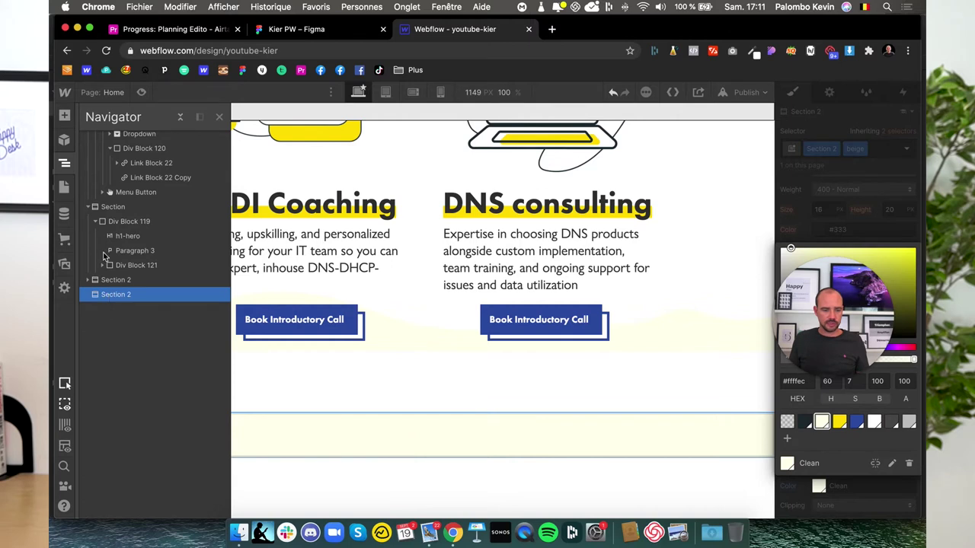
- Scroll the Figma mockup to the 'Your friendly DNS expert' section, then return to Webflow
click(286, 29)
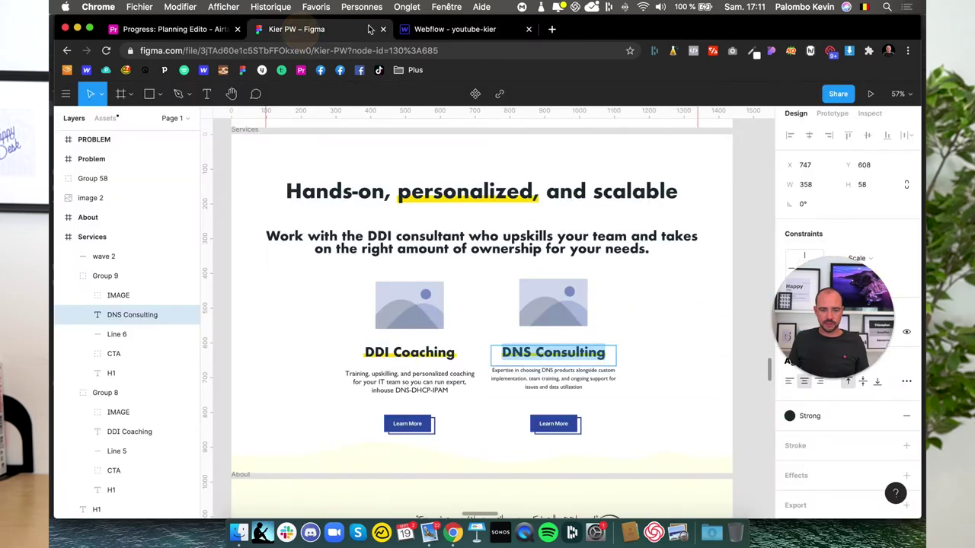
scroll(430, 281, down, 5)
scroll(430, 281, down, 3)
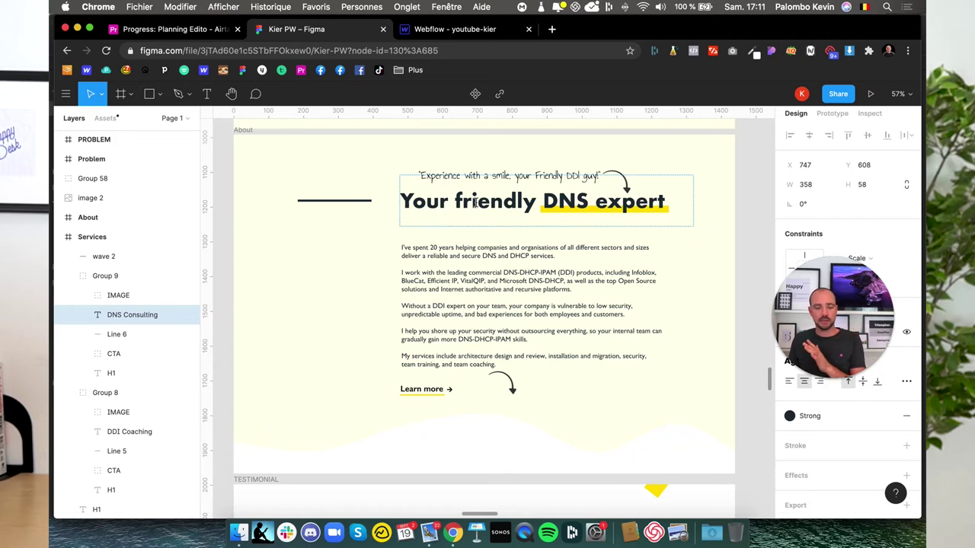
click(441, 30)
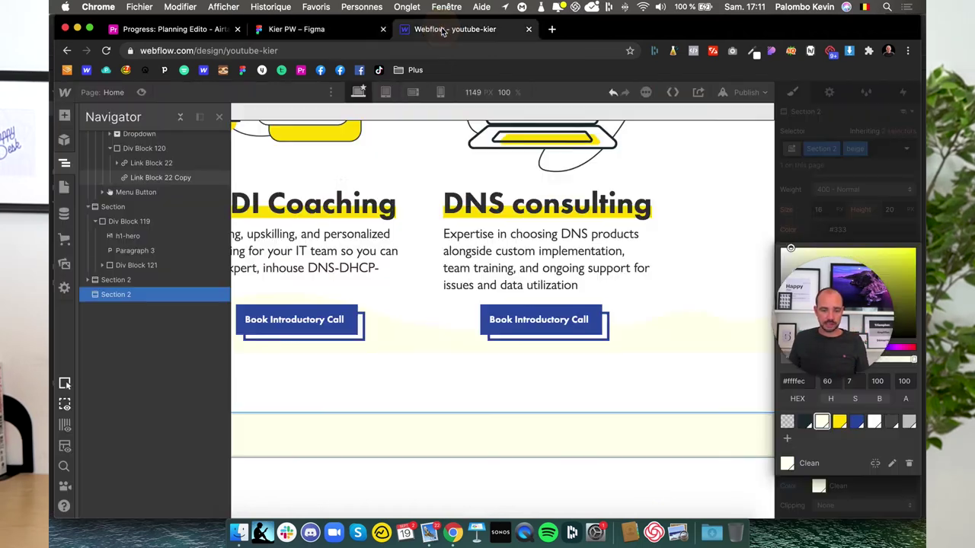
- Add a new div block to Section 2 with the mojn-container class
click(65, 117)
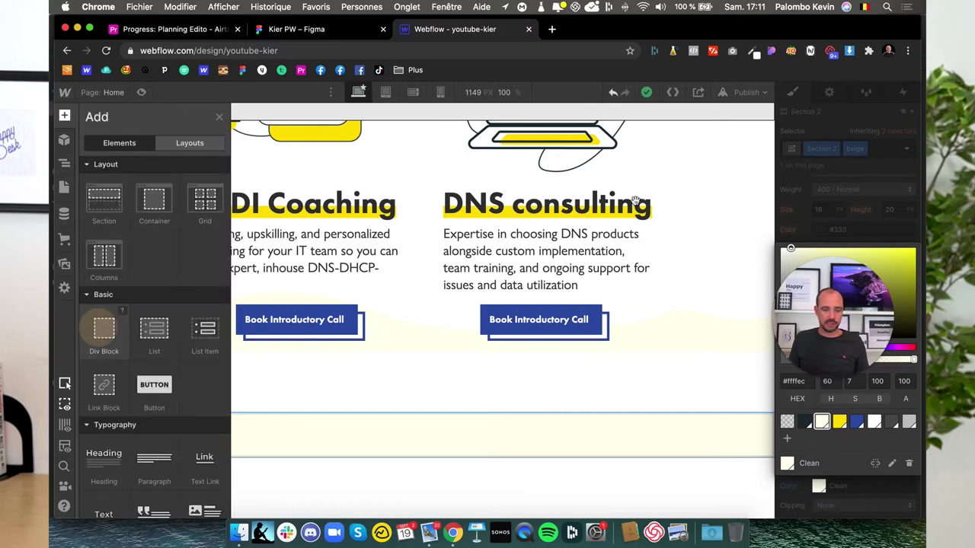
click(827, 150)
text(mon)
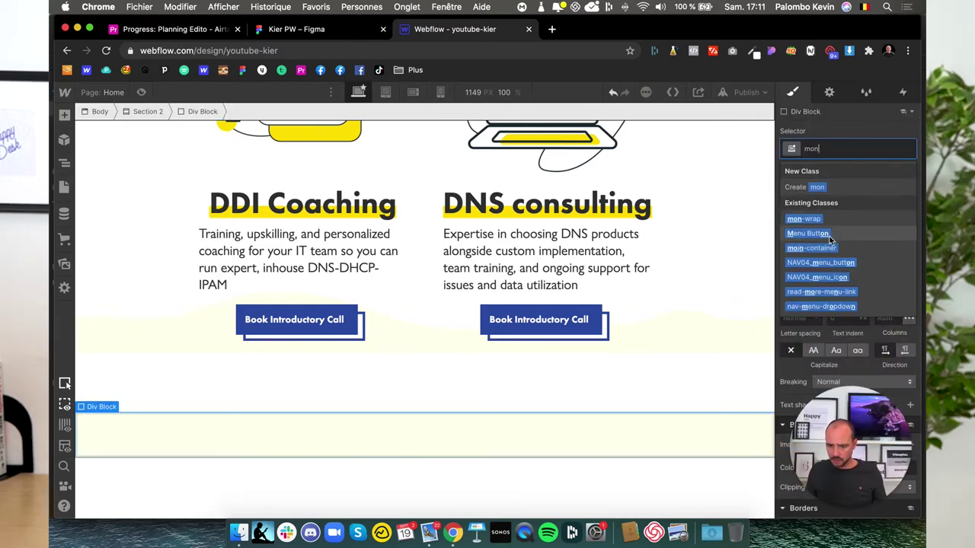
click(811, 247)
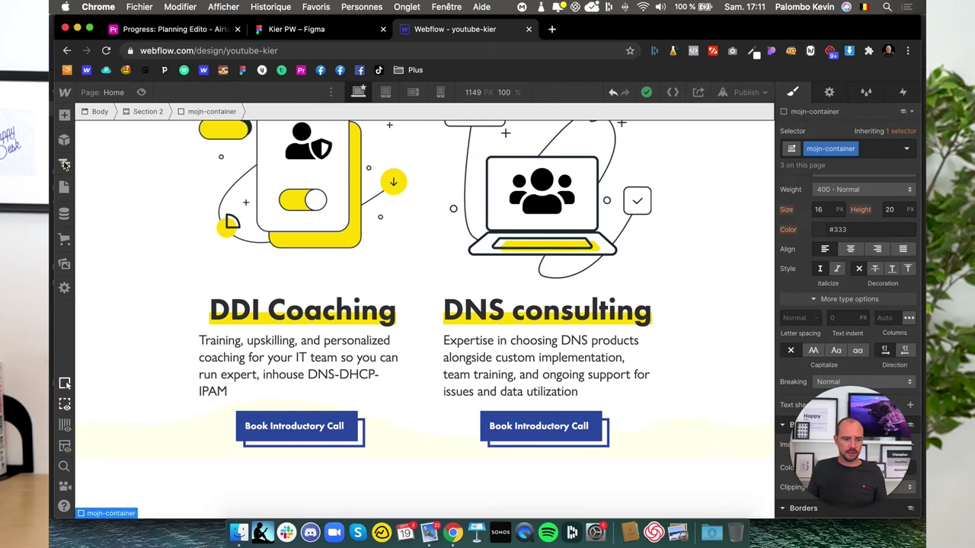
click(65, 163)
- Add a div block inside mojn-container and duplicate it
click(65, 116)
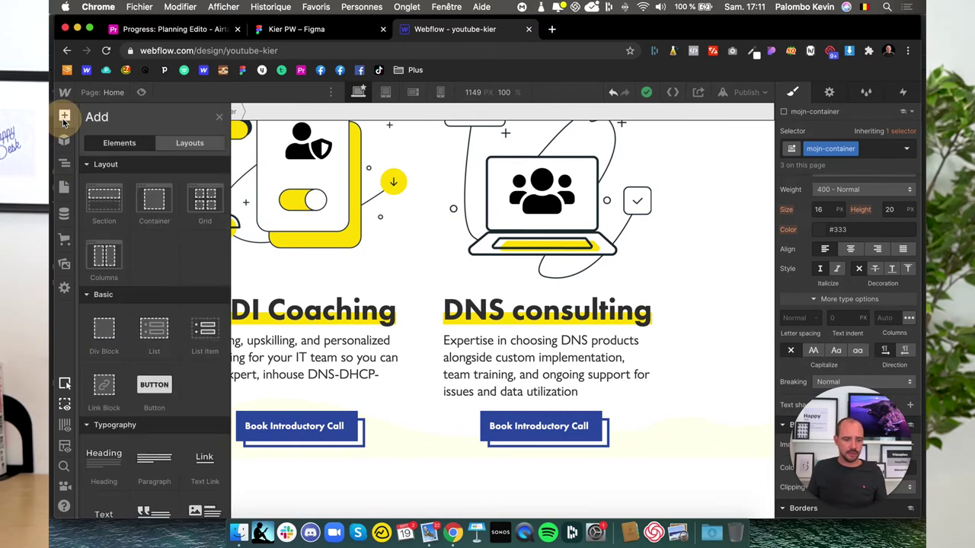
scroll(140, 404, down, 2)
scroll(139, 403, down, 5)
scroll(138, 403, down, 2)
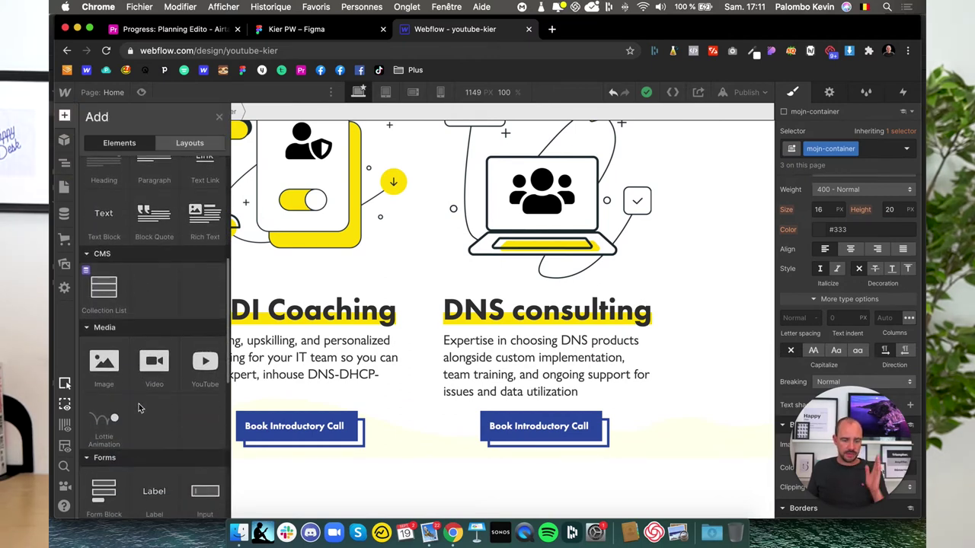
scroll(138, 410, down, 5)
scroll(114, 366, up, 15)
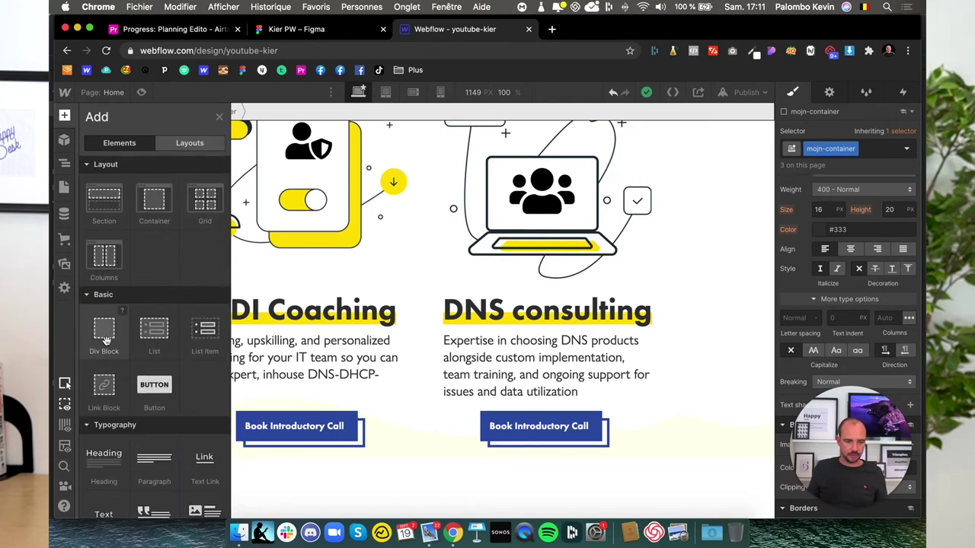
click(105, 335)
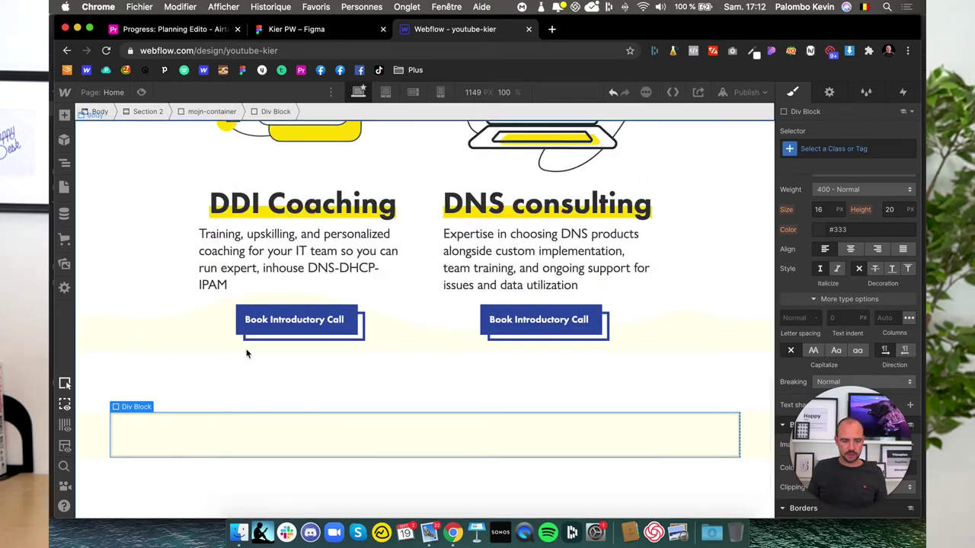
click(65, 168)
click(95, 309)
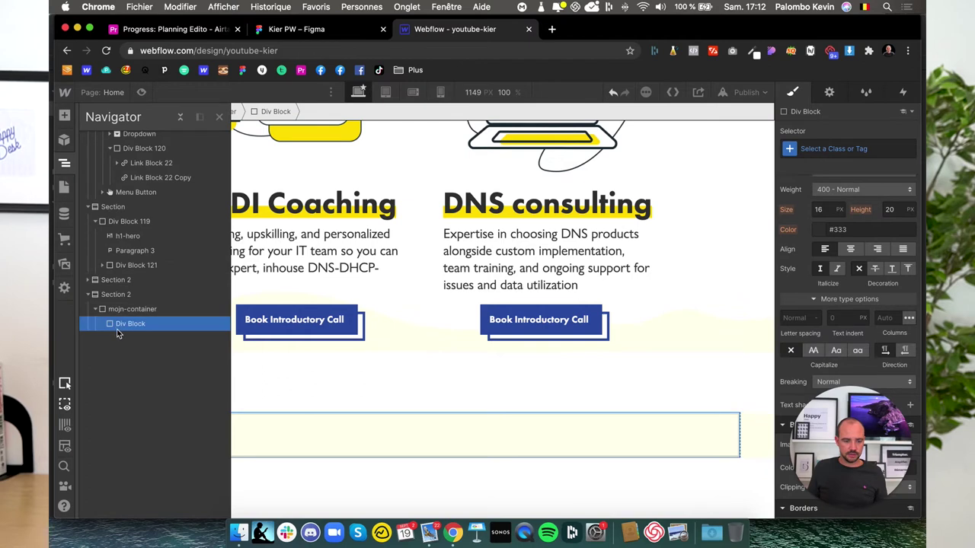
key(super+d)
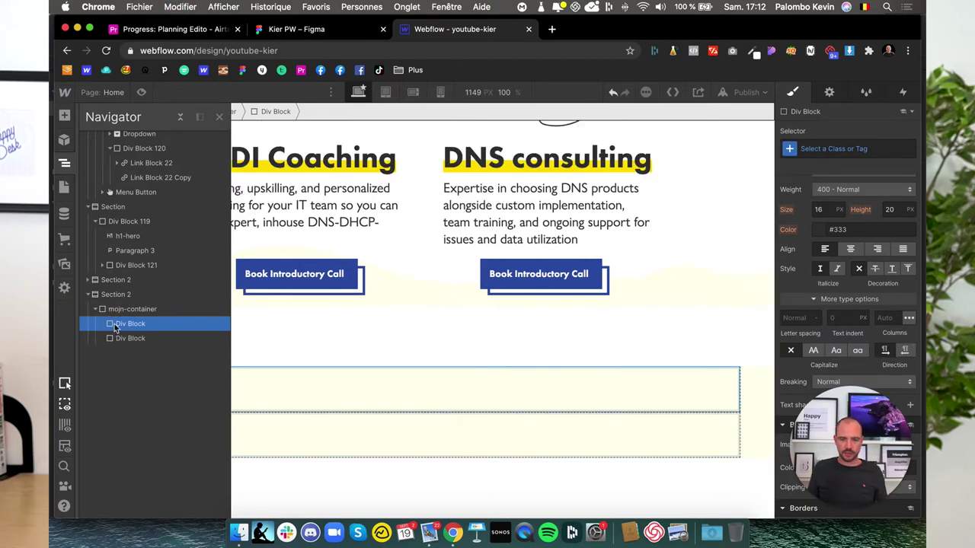
- Give the first block the ligne class with a width of 30
click(817, 148)
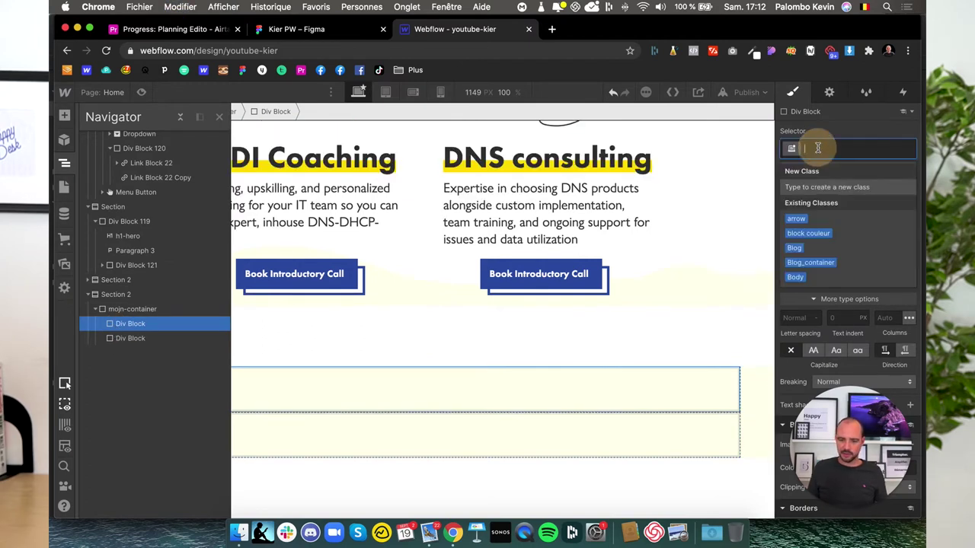
text(ligne)
key(Return)
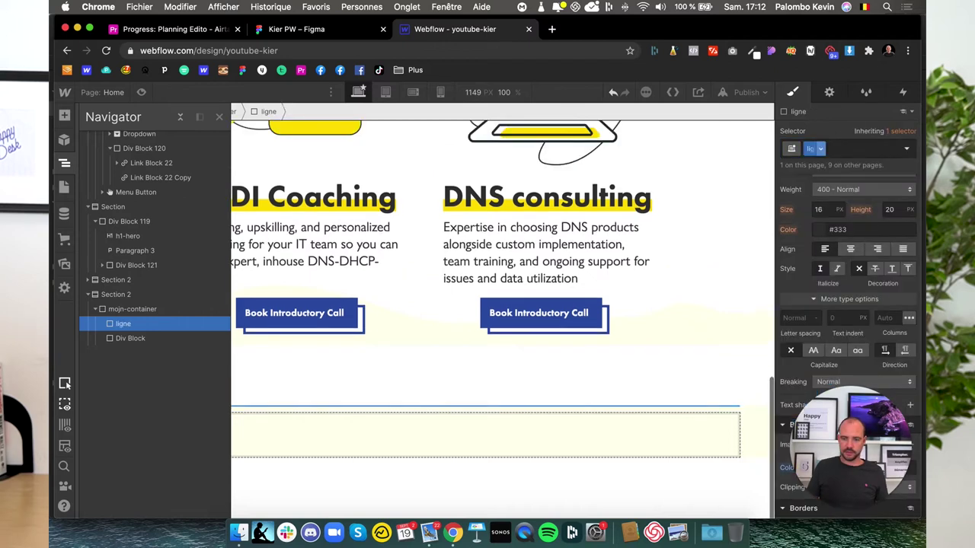
scroll(838, 359, down, 3)
scroll(836, 359, down, 2)
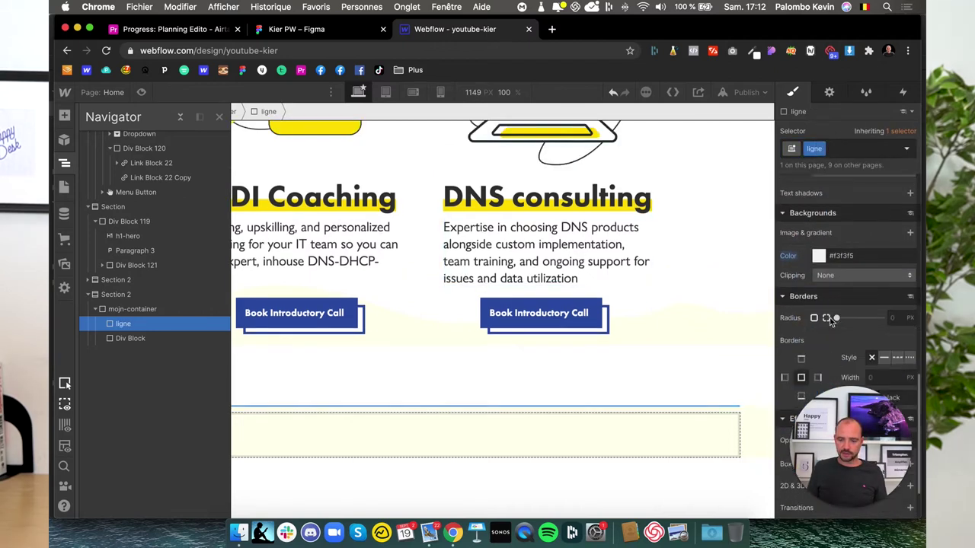
scroll(836, 335, up, 1)
scroll(823, 320, up, 5)
scroll(807, 305, up, 1)
scroll(809, 297, up, 1)
text(30)
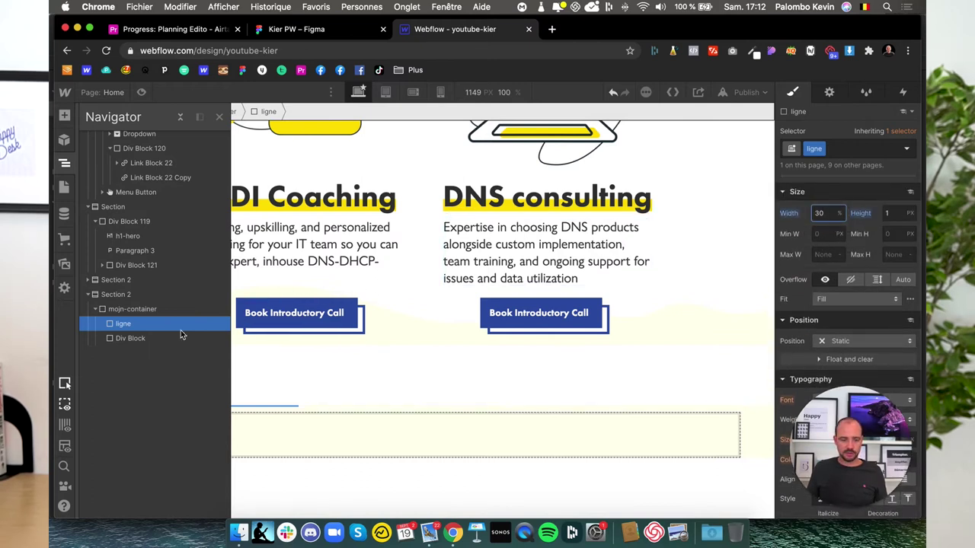
- Give the second block a new texte class with 70% width
click(146, 338)
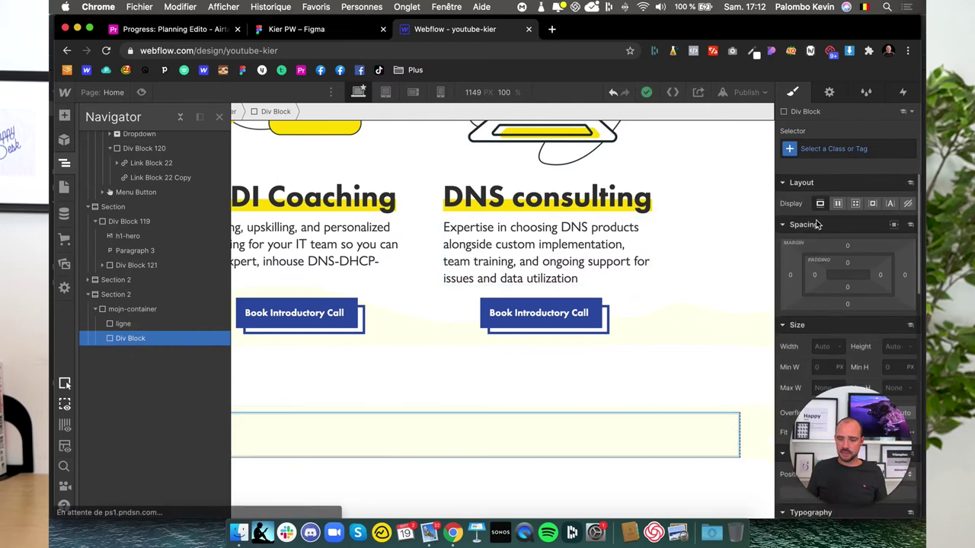
click(833, 149)
text(texte)
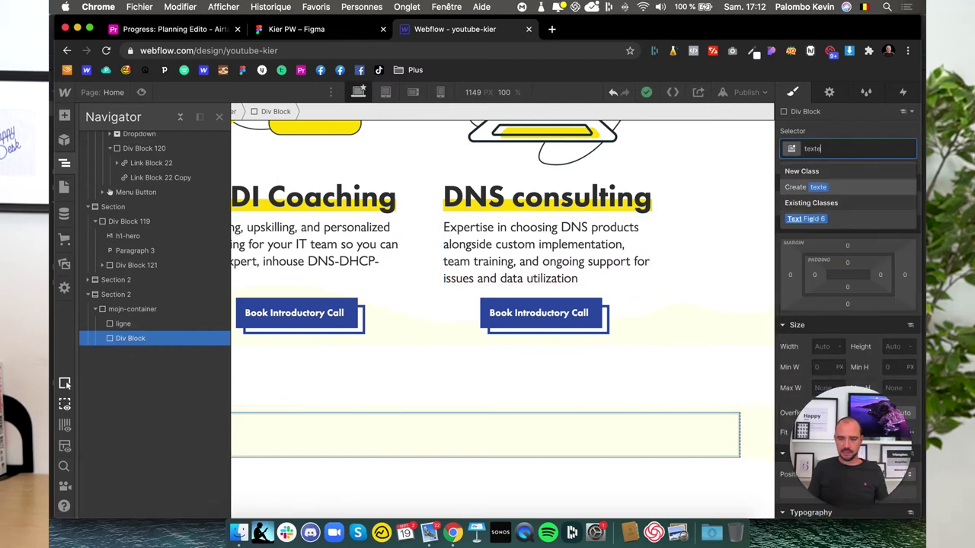
key(Return)
scroll(813, 351, down, 3)
click(820, 248)
text(70)
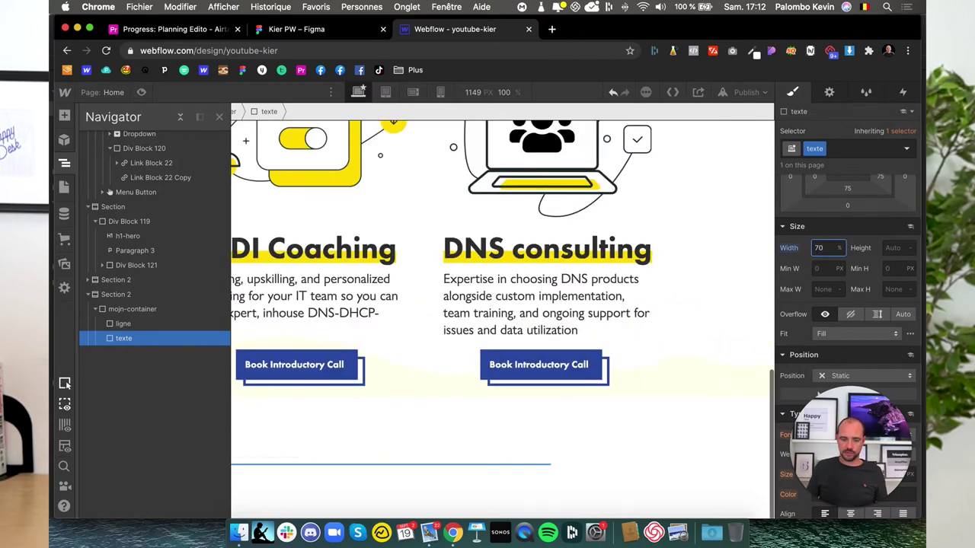
- Add a dnsfriendly combo class to mojn-container and set its display to flex
click(122, 309)
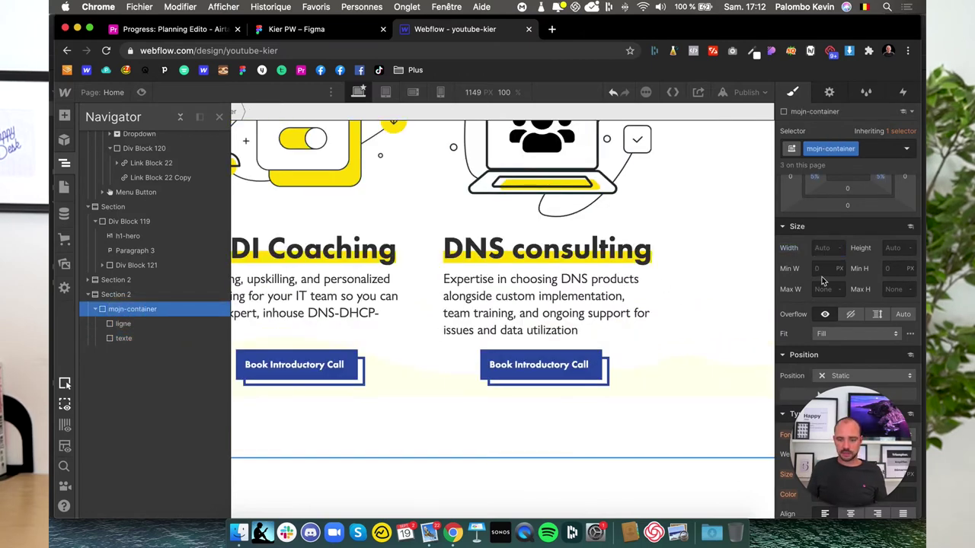
scroll(821, 281, up, 3)
click(837, 204)
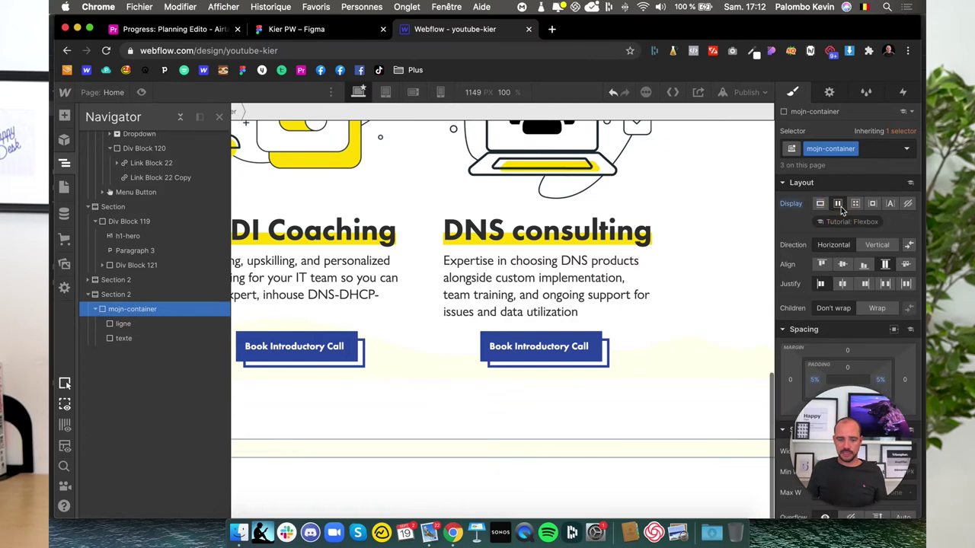
key(super+z)
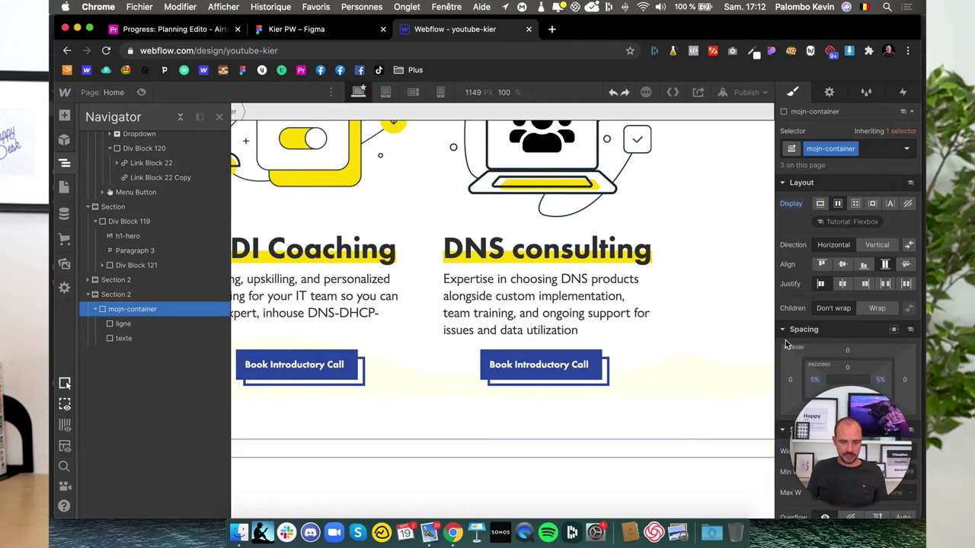
click(868, 150)
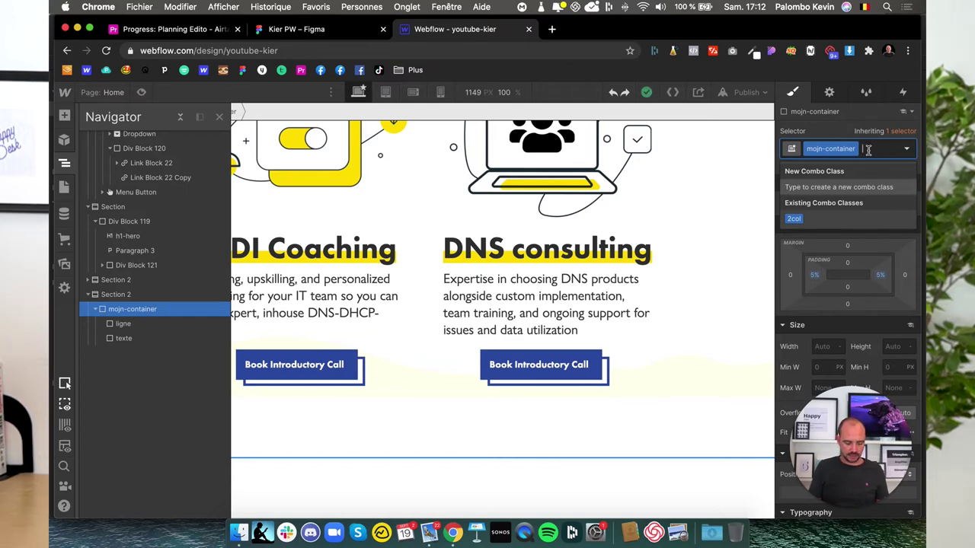
text(te)
key(BackSpace)
key(BackSpace)
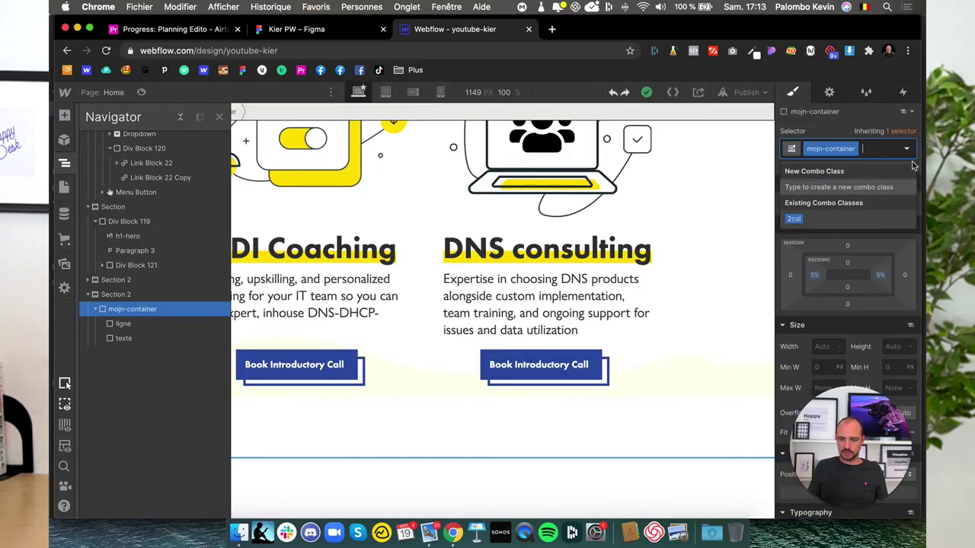
text(dnsfriend)
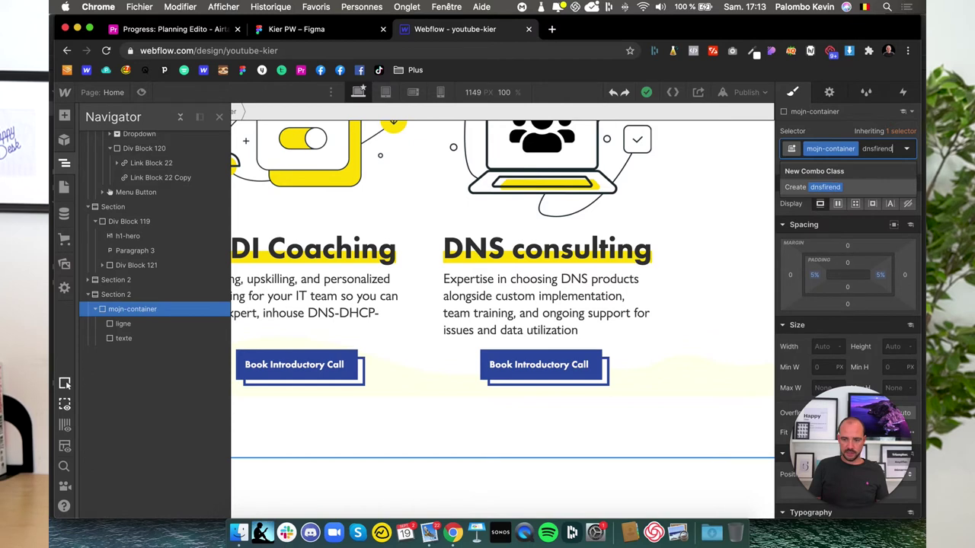
text(ly)
key(Return)
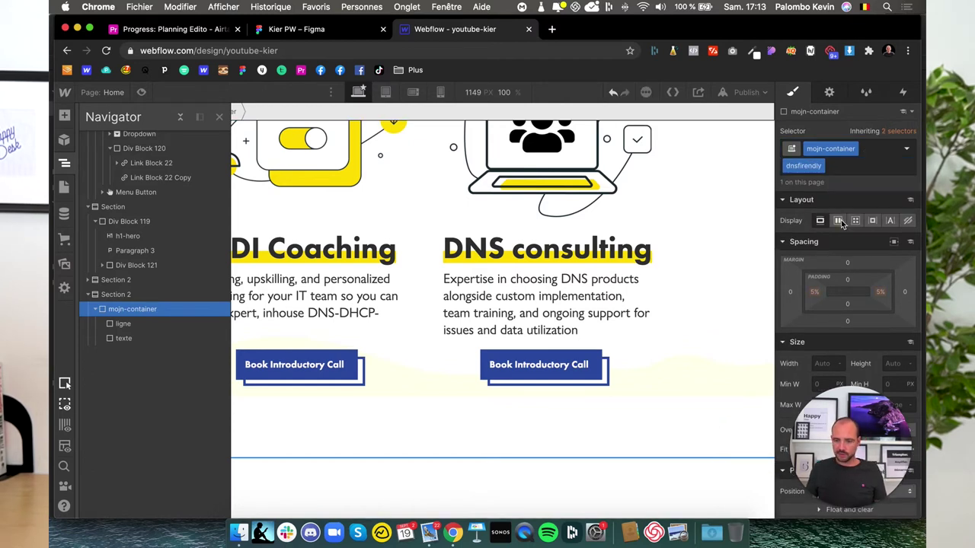
click(839, 220)
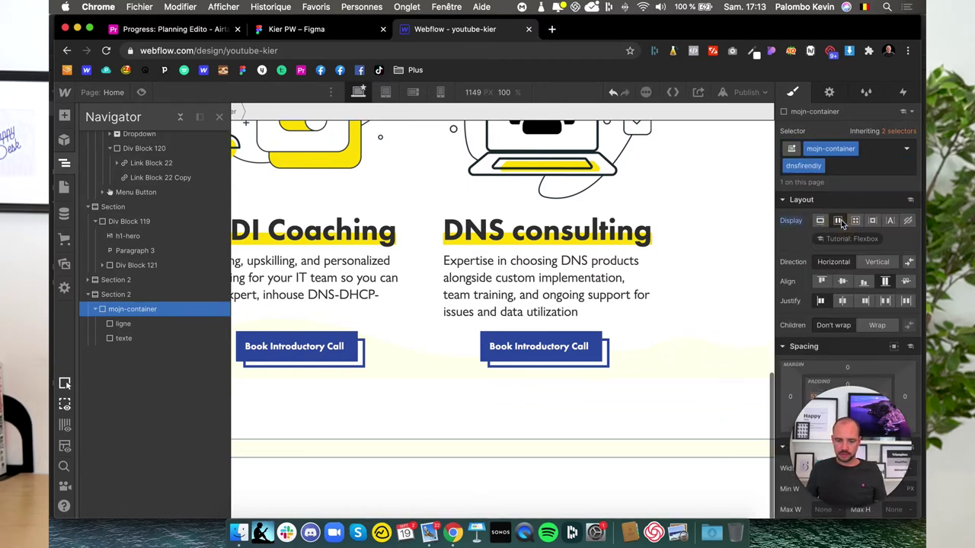
click(144, 325)
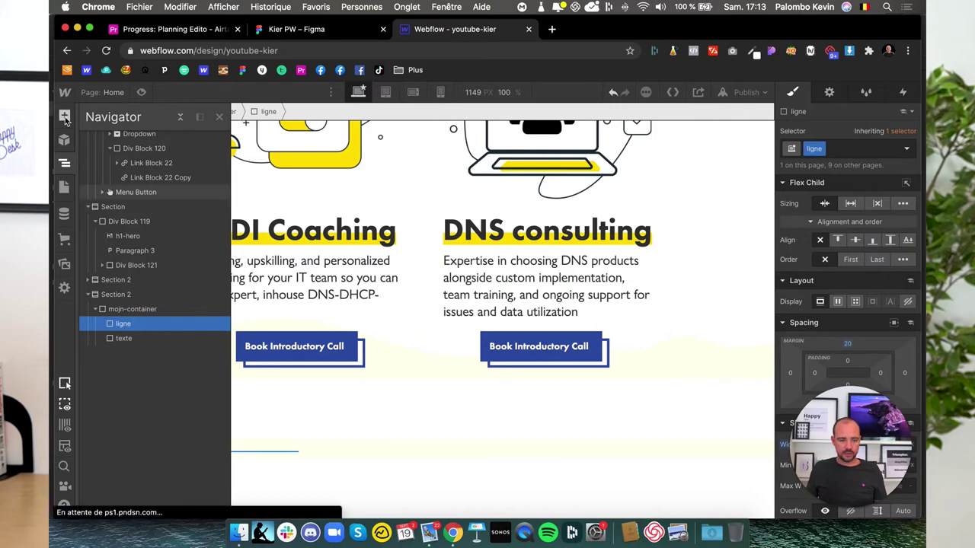
- Add a div block inside ligne and give it a new ligne-noir class
click(64, 115)
click(102, 326)
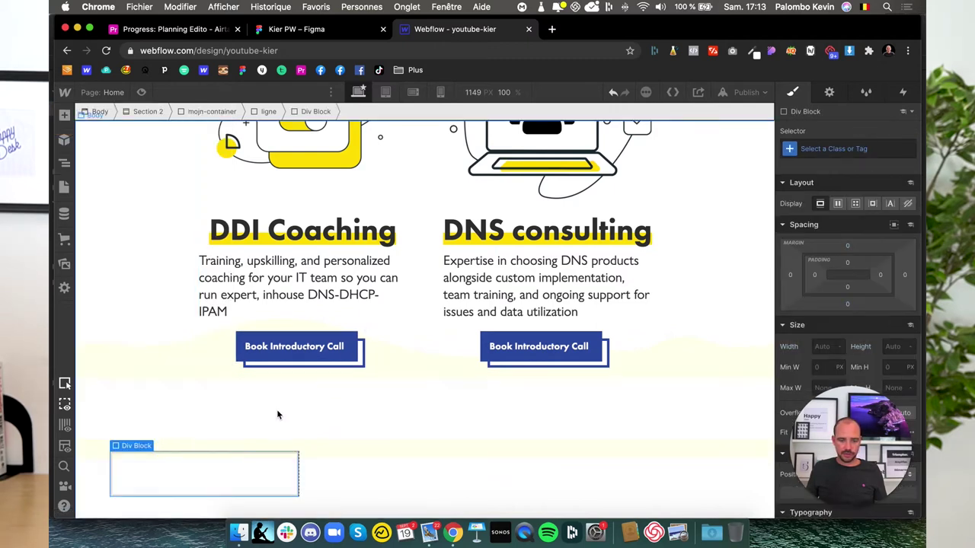
click(65, 163)
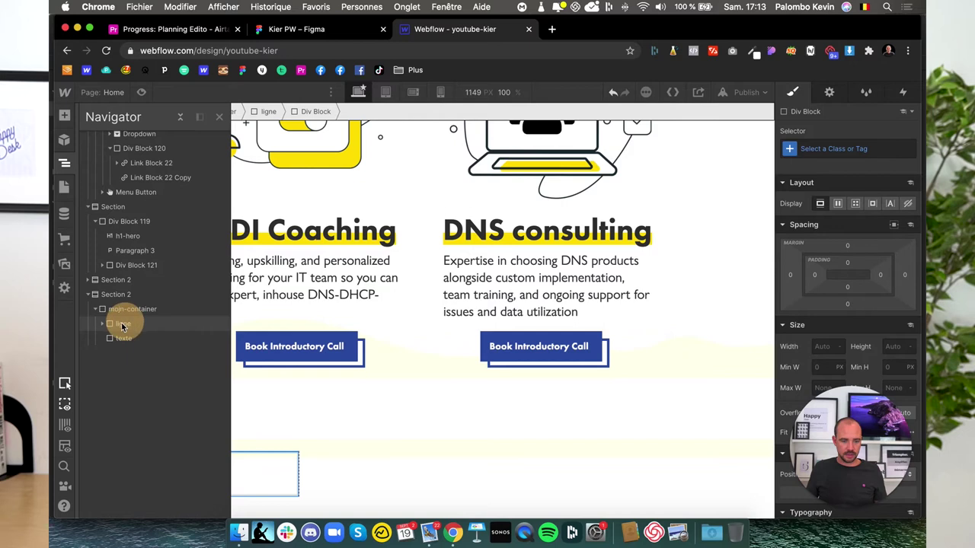
click(121, 324)
click(137, 338)
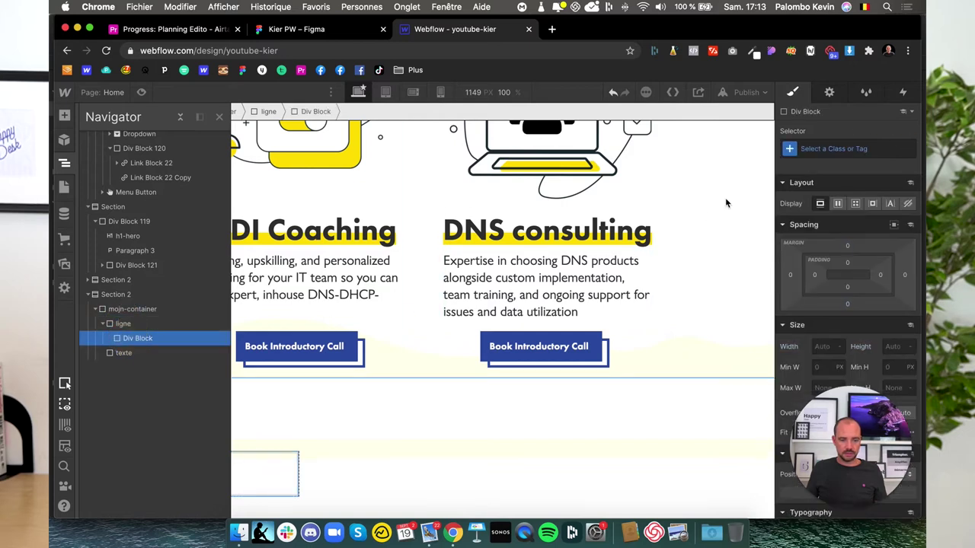
click(824, 149)
text(ligne)
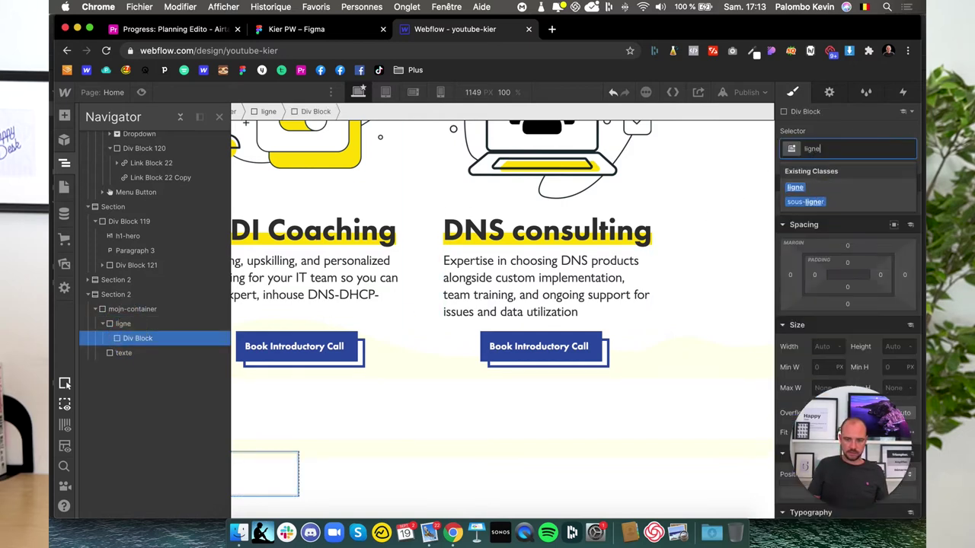
text(-noir)
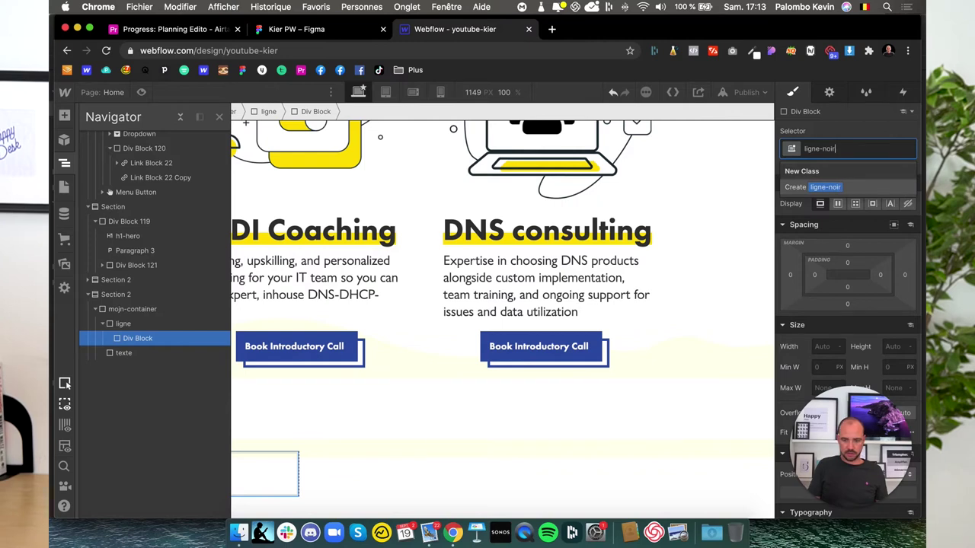
key(Return)
- Style ligne-noir with a solid border and black background, checking it against the Figma design
scroll(871, 477, down, 5)
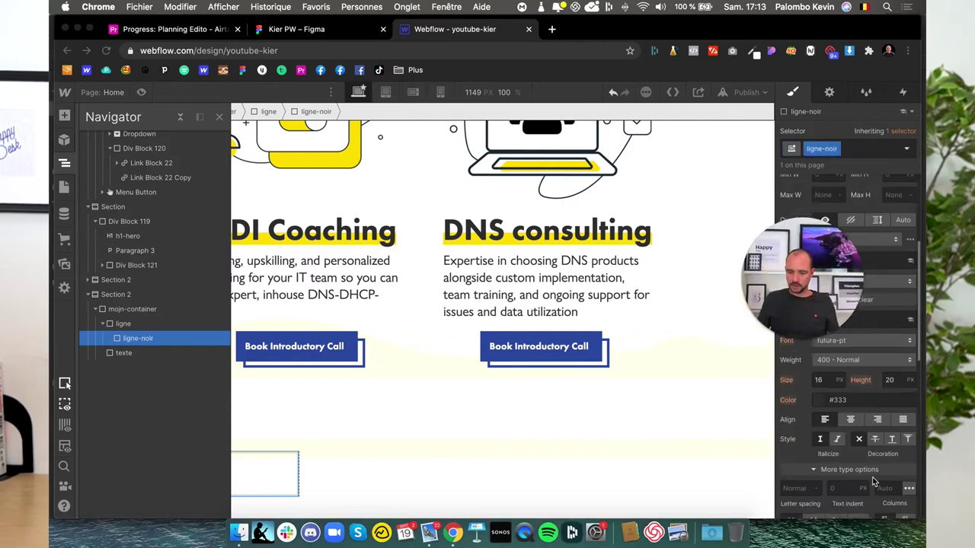
scroll(872, 476, down, 3)
scroll(871, 477, down, 5)
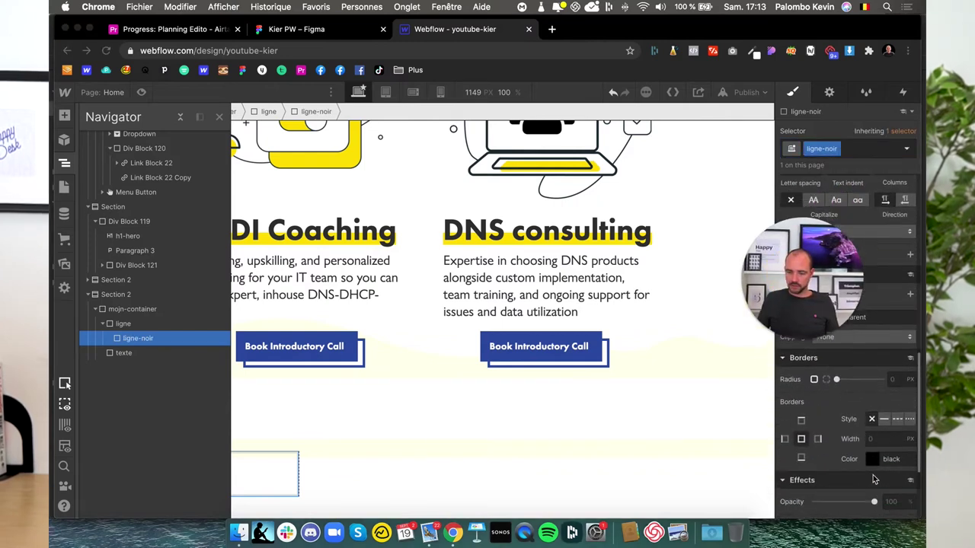
click(885, 420)
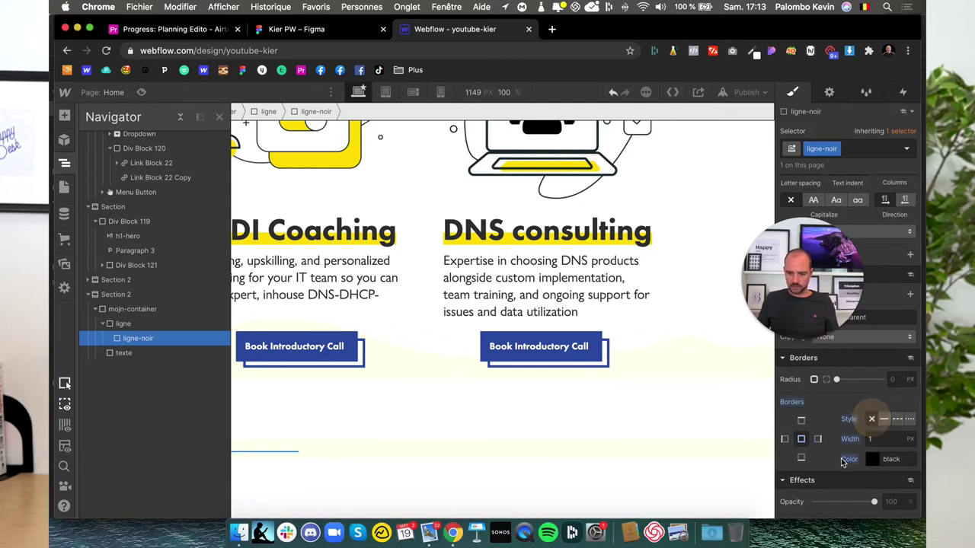
scroll(840, 459, up, 5)
scroll(841, 458, down, 2)
click(821, 446)
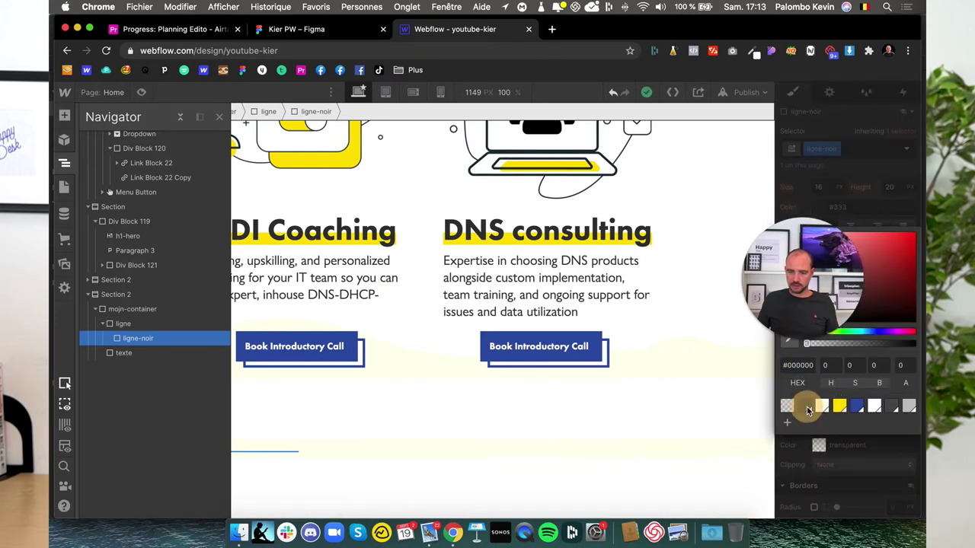
click(861, 473)
scroll(861, 474, up, 5)
scroll(861, 473, up, 5)
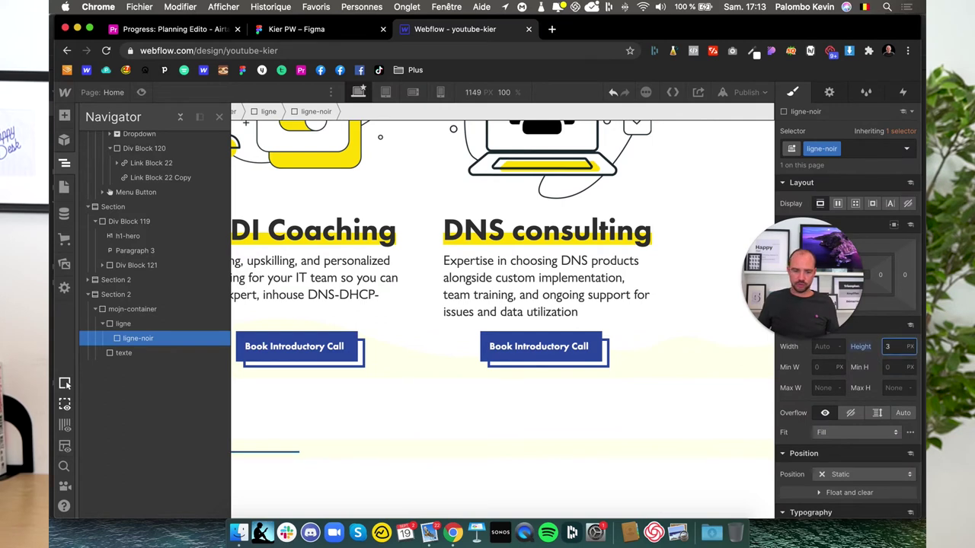
click(308, 30)
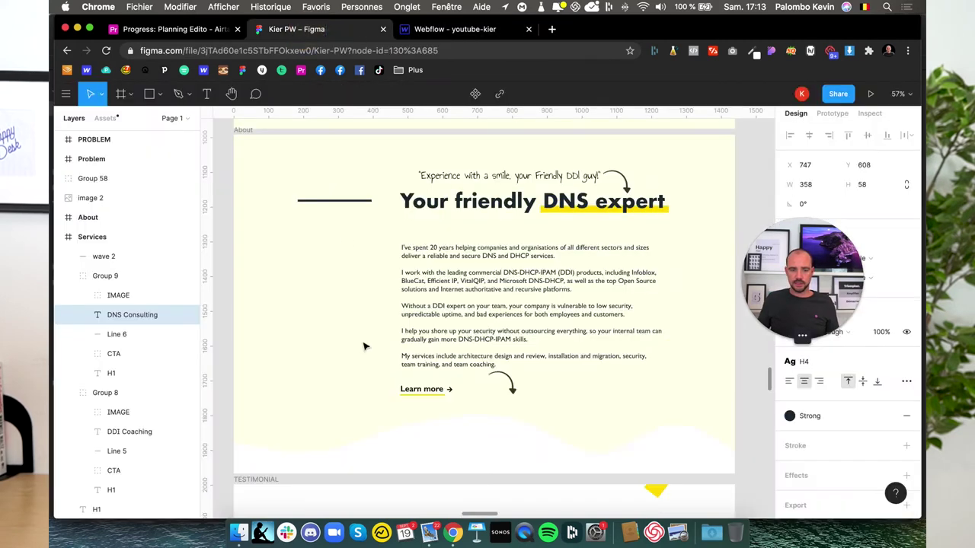
click(430, 31)
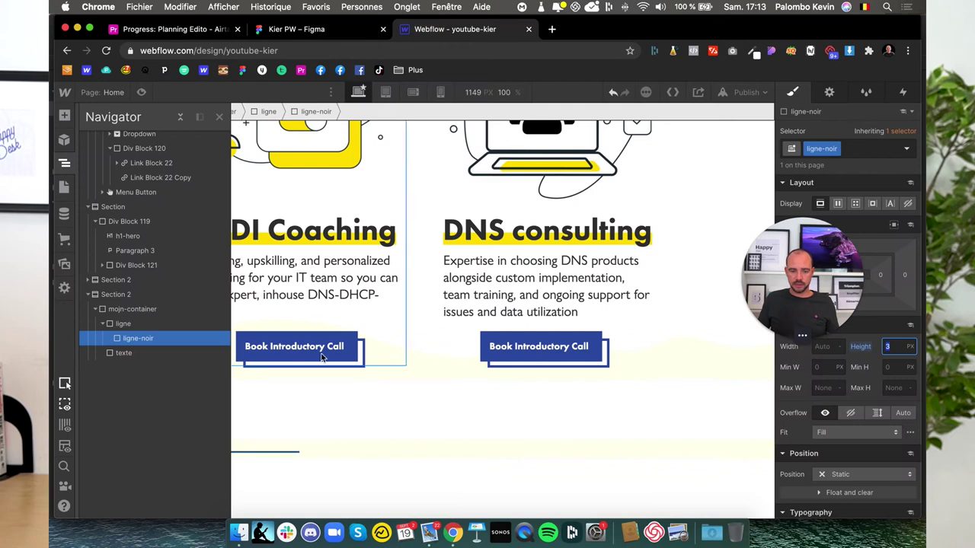
- Add a heading and a paragraph inside the texte block
click(139, 353)
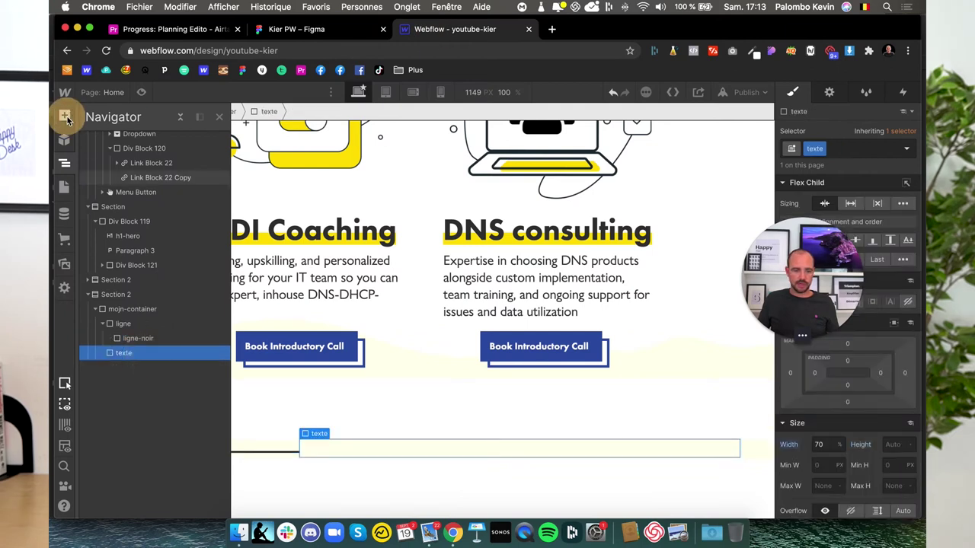
click(66, 116)
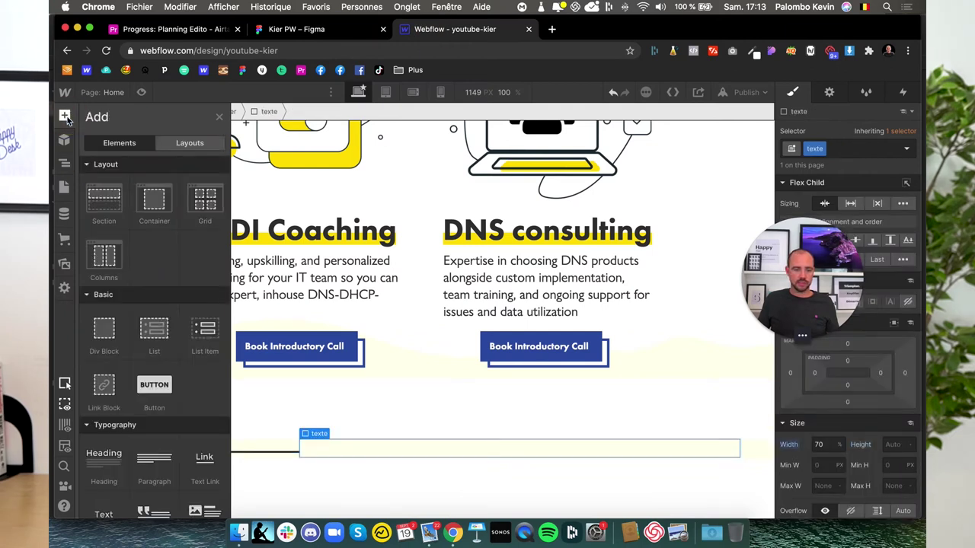
click(99, 455)
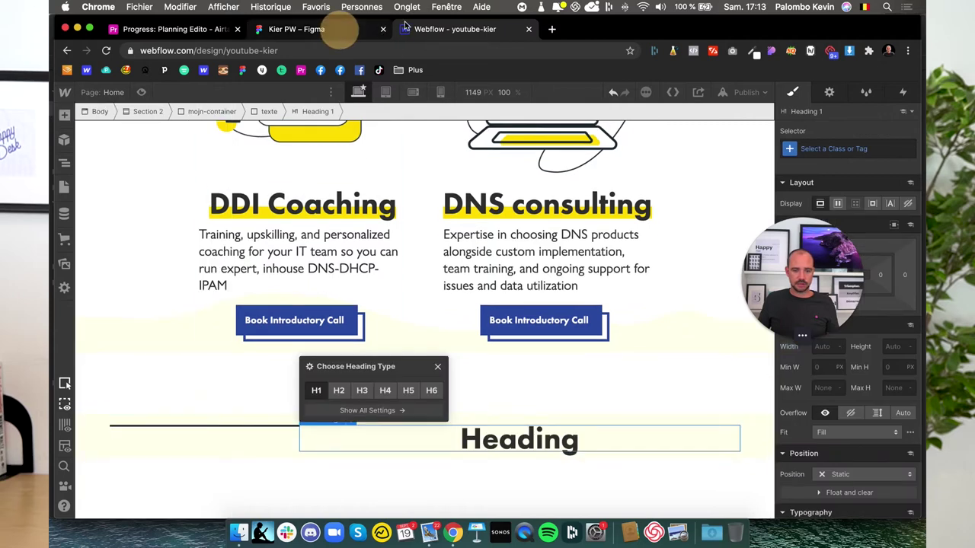
click(339, 30)
click(435, 31)
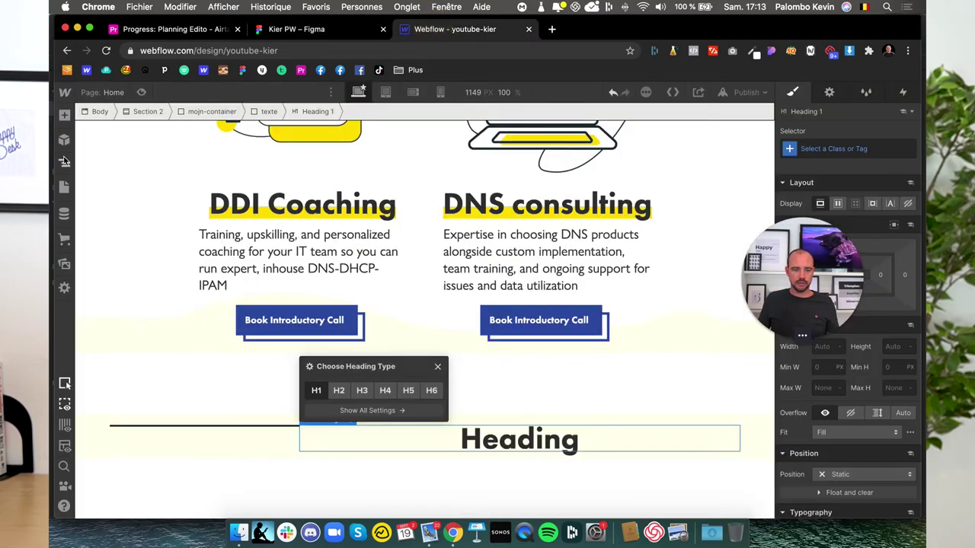
click(64, 115)
scroll(139, 381, down, 3)
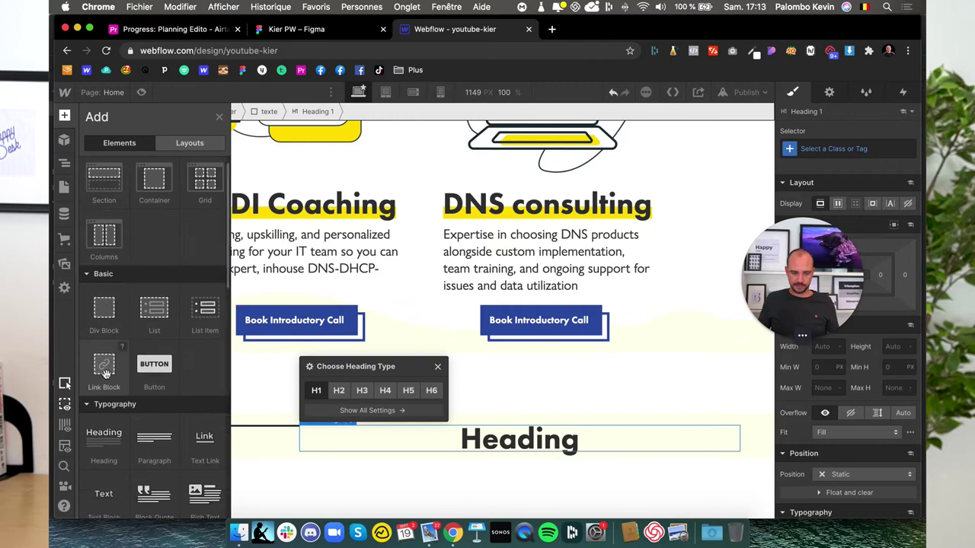
click(141, 395)
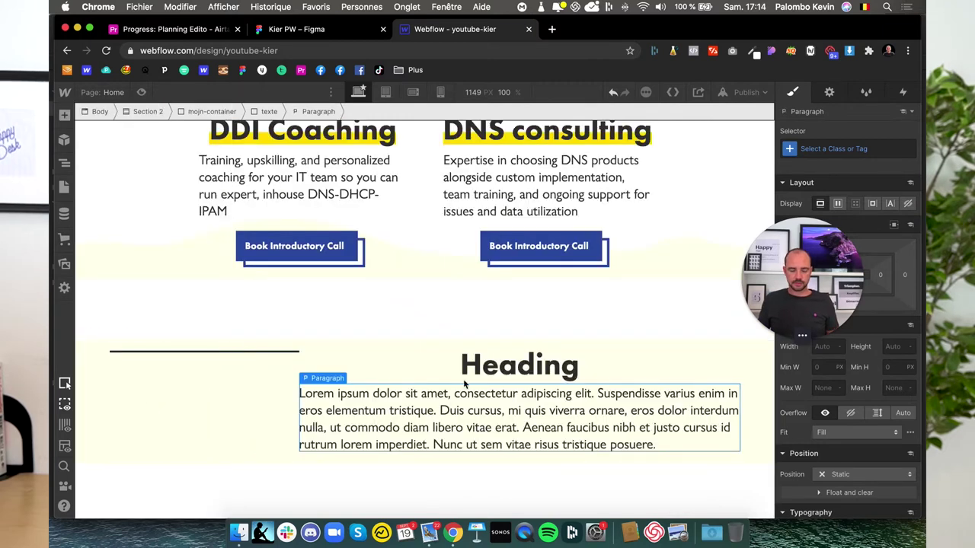
- Copy 'Your friendly DNS expert' from Figma into the Webflow heading
click(319, 29)
click(488, 201)
double_click(489, 200)
key(super+c)
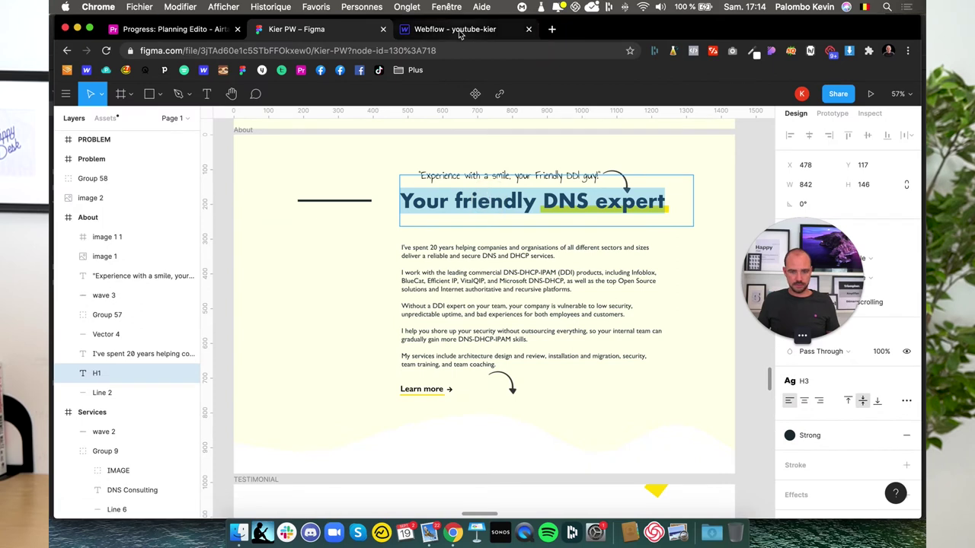
click(455, 29)
double_click(484, 367)
key(super+v)
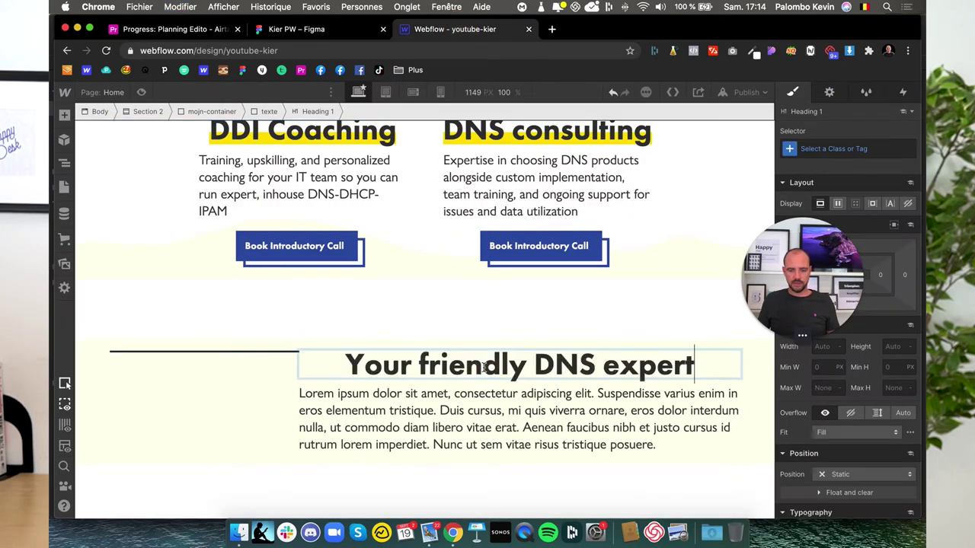
- Replace the placeholder paragraph with the 'I've spent 20 years…' intro copied from Figma
click(346, 29)
double_click(522, 285)
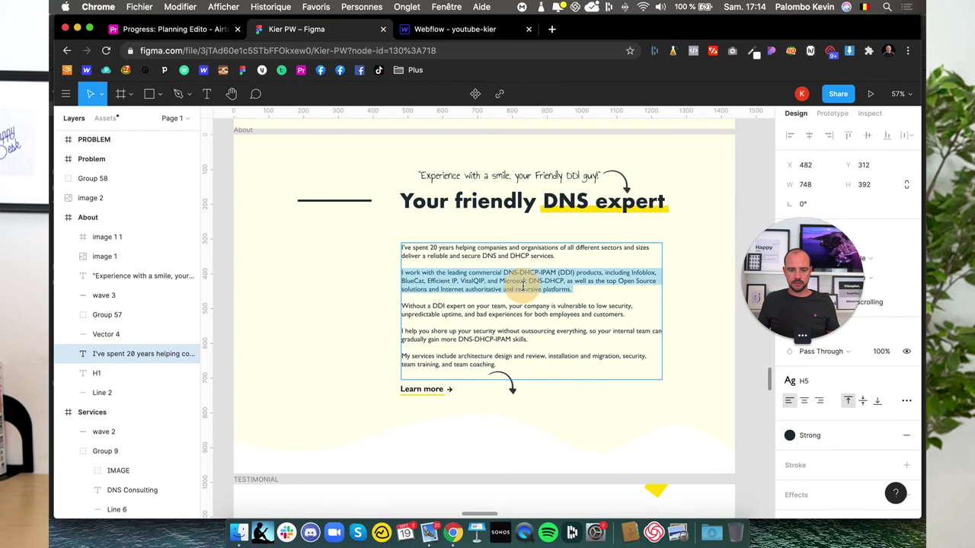
click(456, 29)
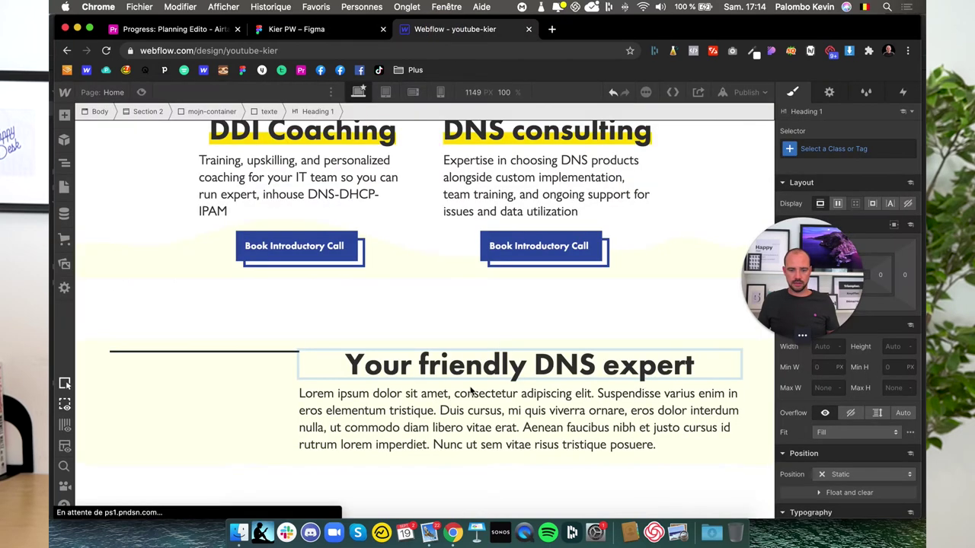
click(442, 403)
double_click(441, 404)
key(super+v)
key(super+a)
key(super+v)
click(269, 407)
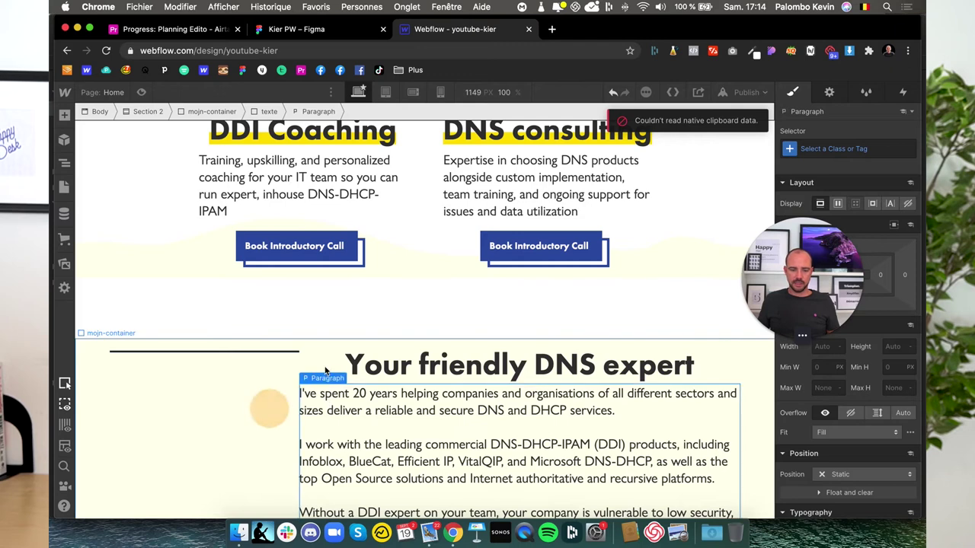
click(335, 365)
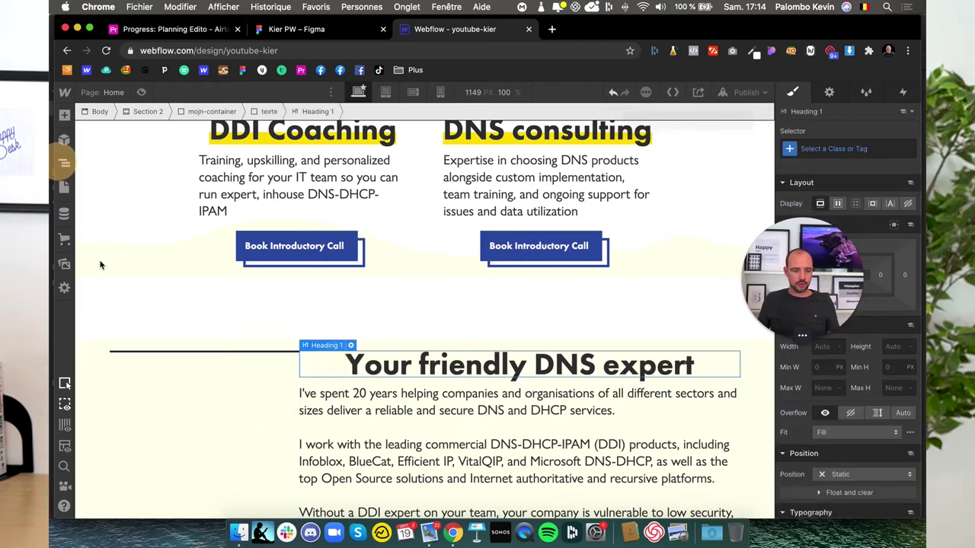
- Add an empty div block in mojn-container and move it directly under Section 2
key(z)
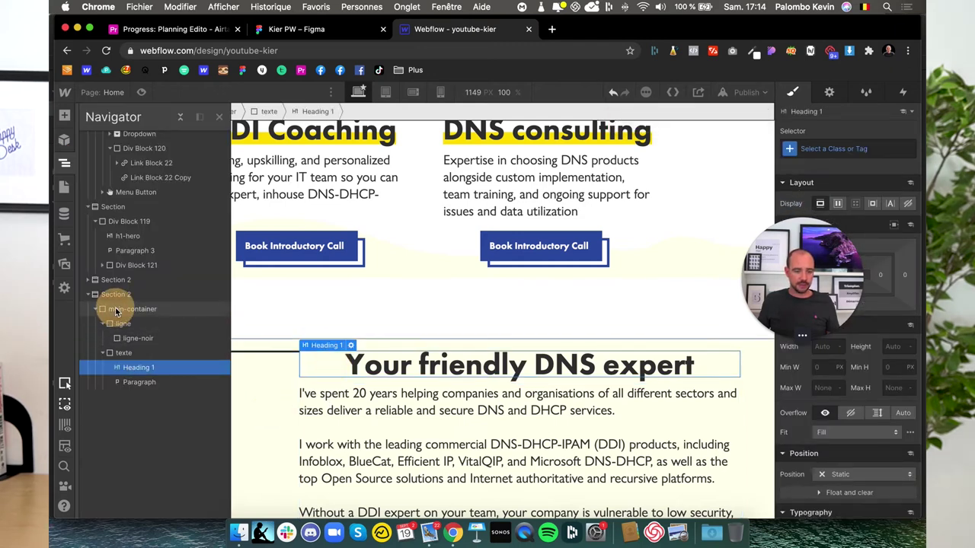
click(116, 312)
click(64, 115)
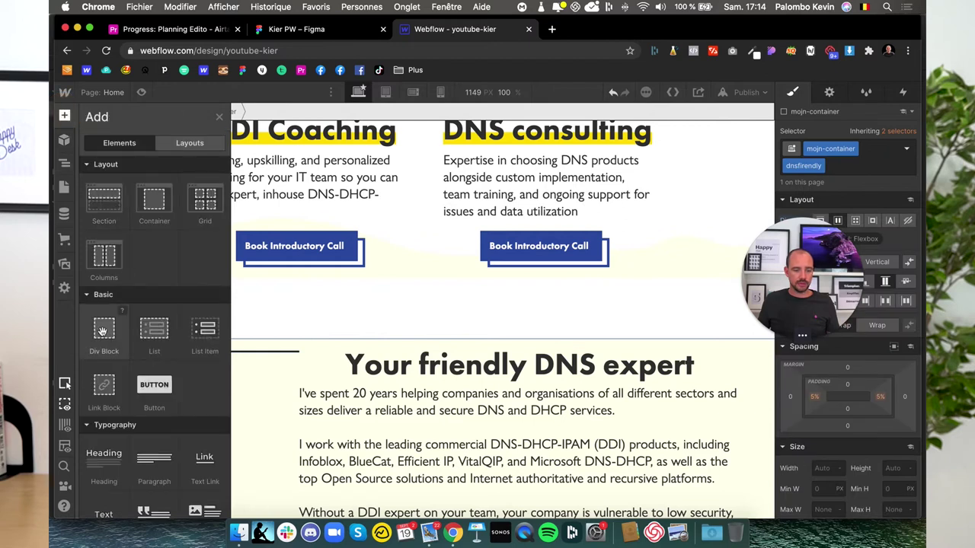
click(103, 333)
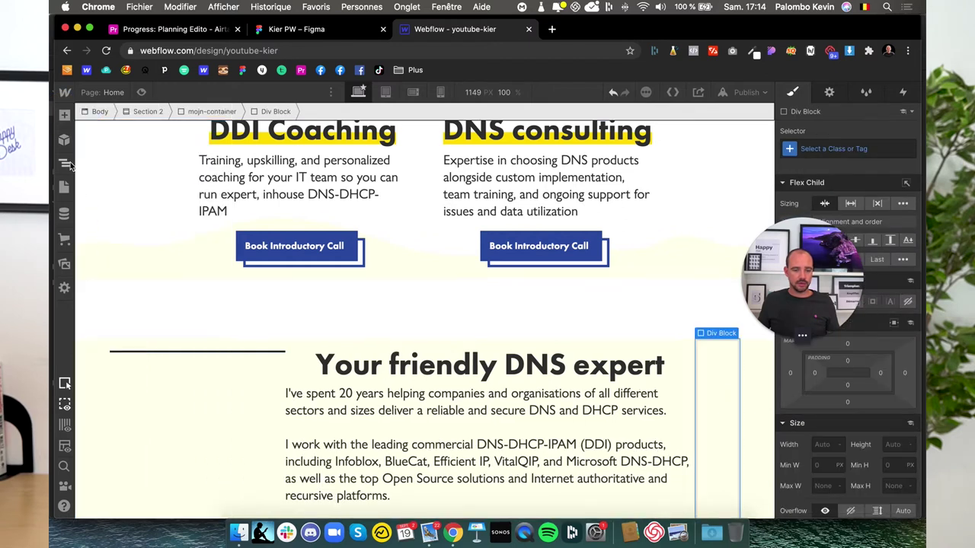
click(64, 165)
drag(126, 398, 131, 308)
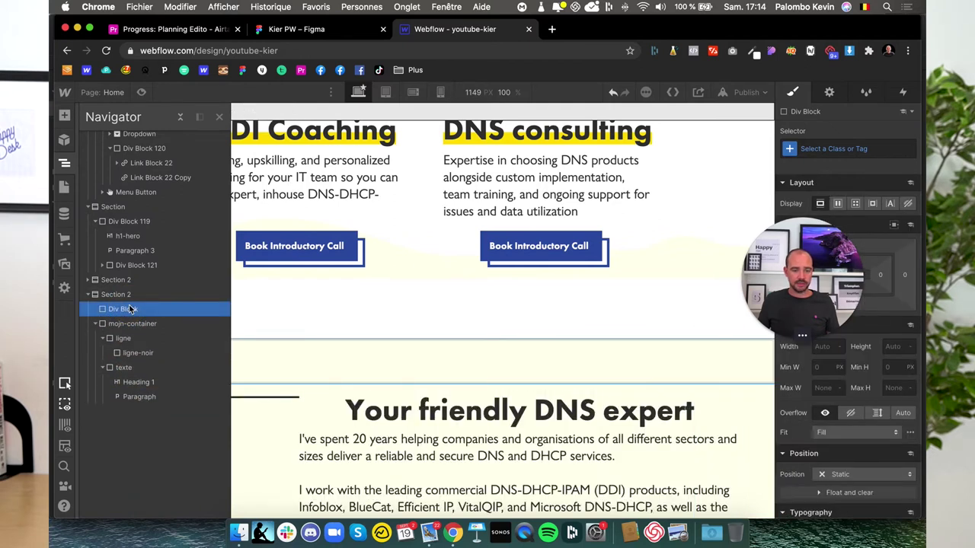
- Add an empty block at the bottom of Section 2
click(115, 294)
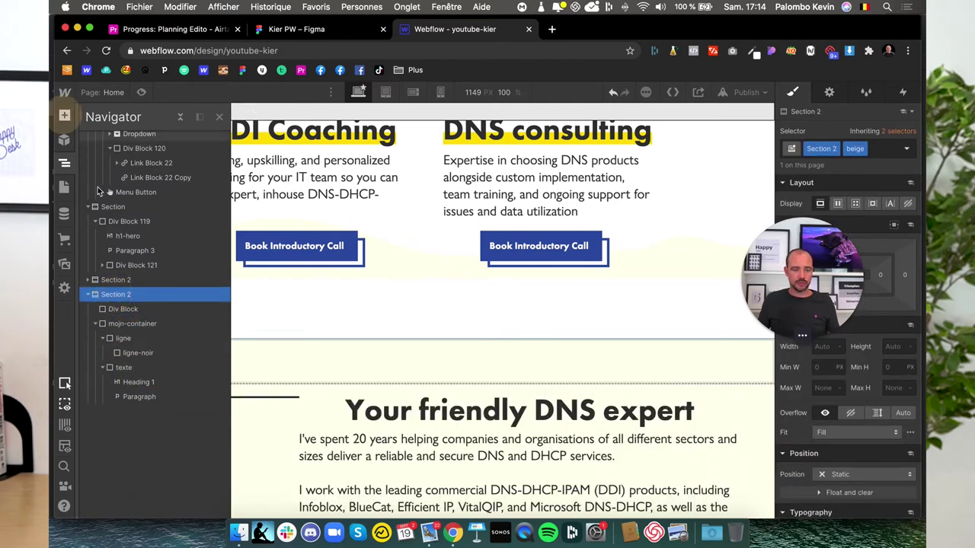
key(a)
scroll(112, 374, down, 2)
scroll(109, 354, up, 2)
click(104, 328)
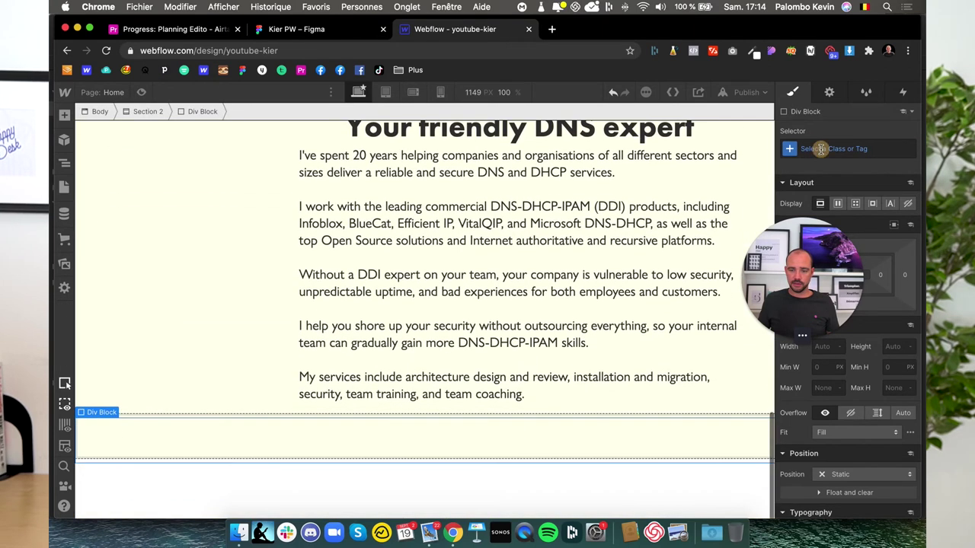
- Give the new block the mojn-container class and move it to the top of Section 2
click(845, 148)
text(mon)
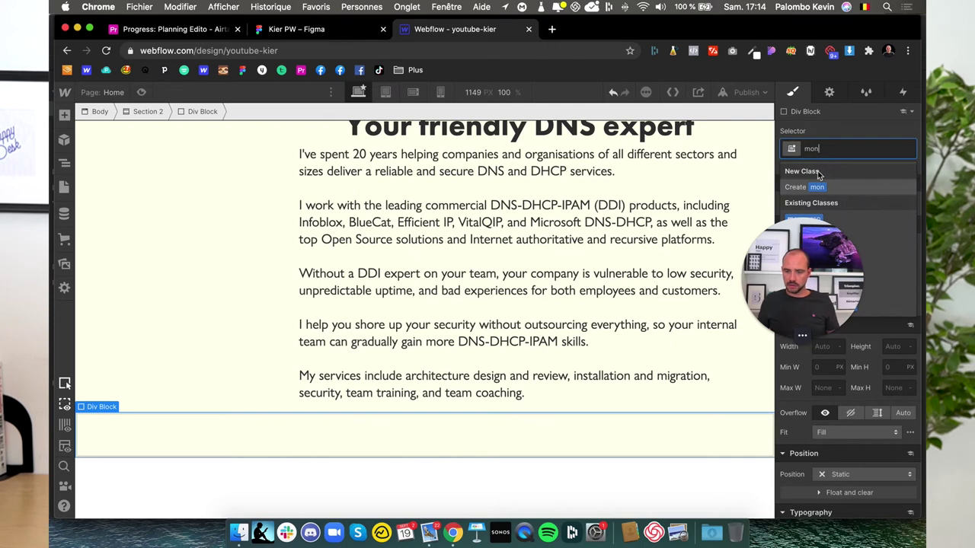
click(822, 153)
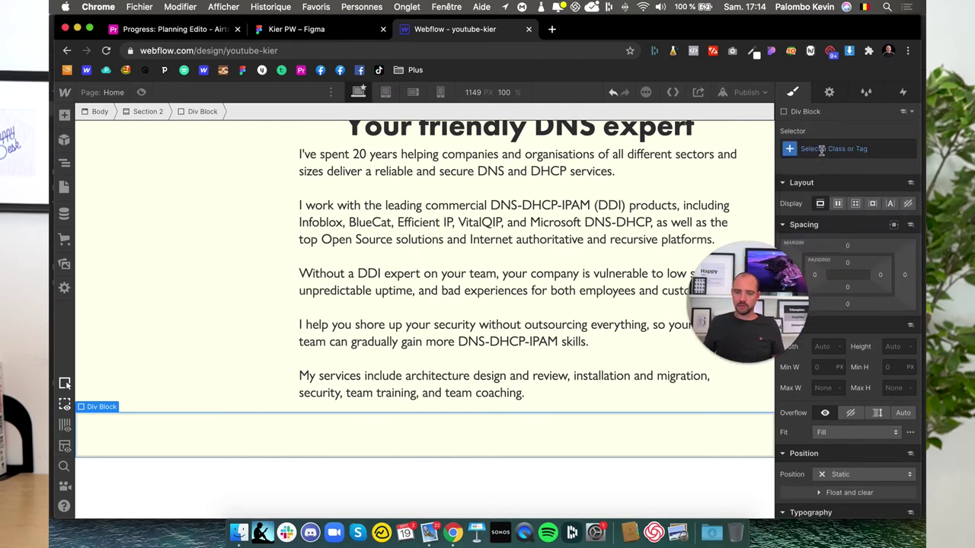
click(822, 153)
text(mon-con)
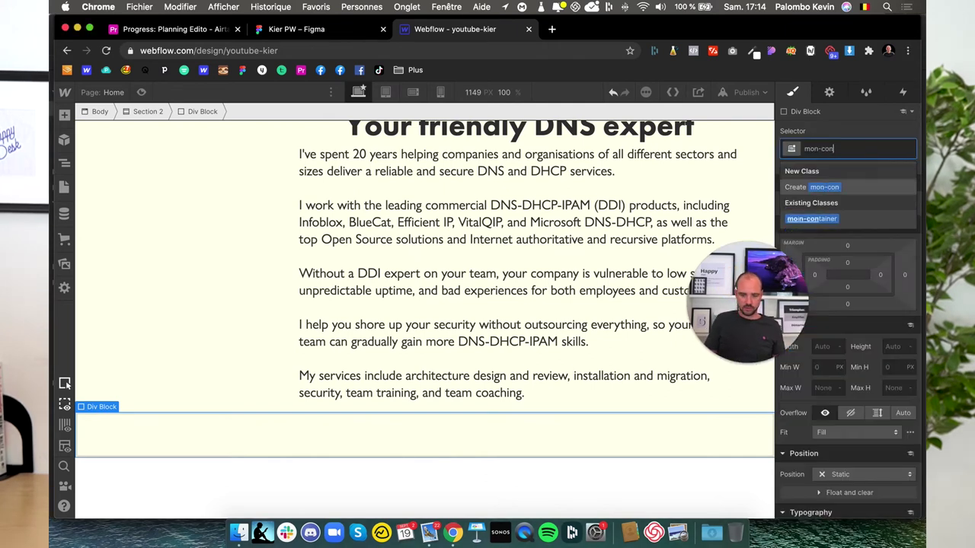
click(811, 219)
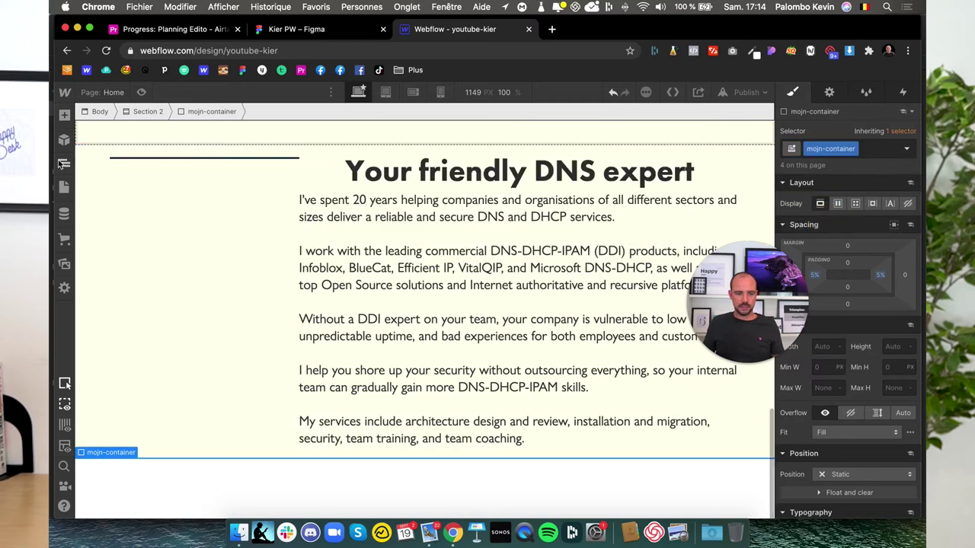
click(64, 162)
drag(121, 411, 120, 310)
- Insert a placeholder heading into the Div Block inside the moved container
click(122, 321)
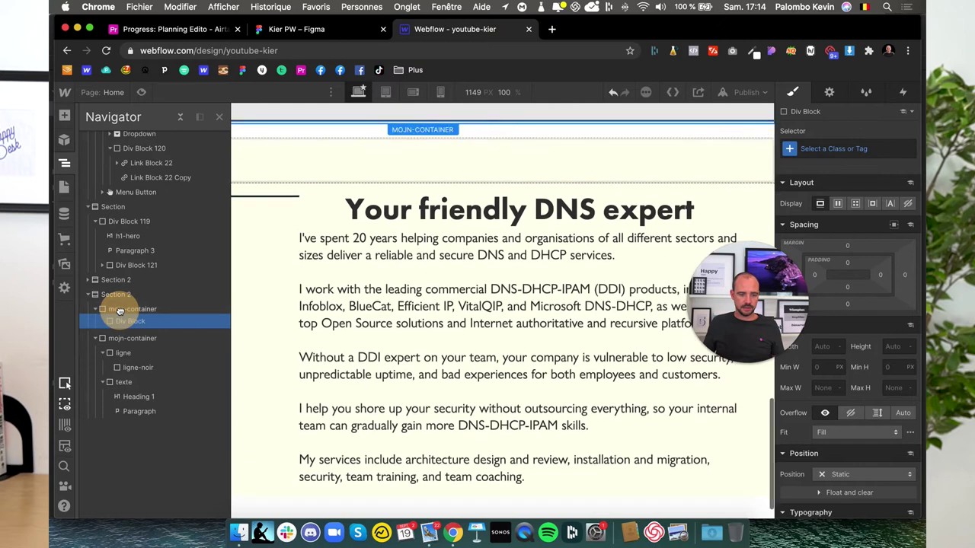
click(64, 115)
scroll(107, 415, down, 2)
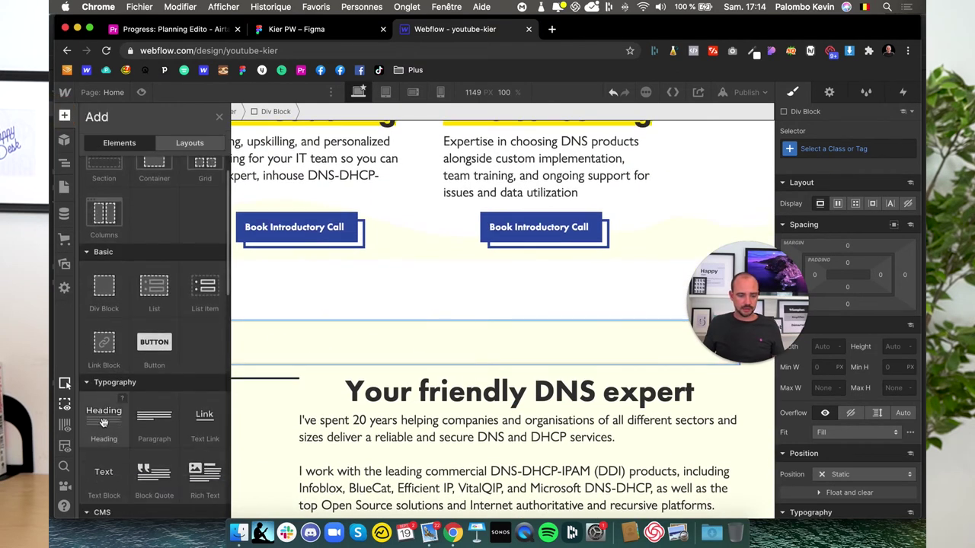
click(103, 421)
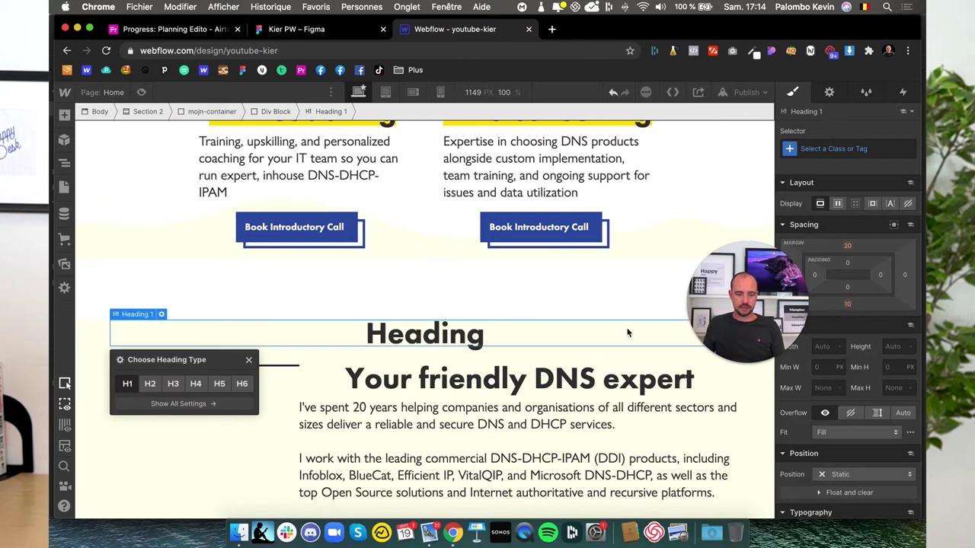
drag(736, 303, 704, 307)
- Copy the quote "Experience with a smile, your Friendly DDI guy!" from the Figma design
click(339, 33)
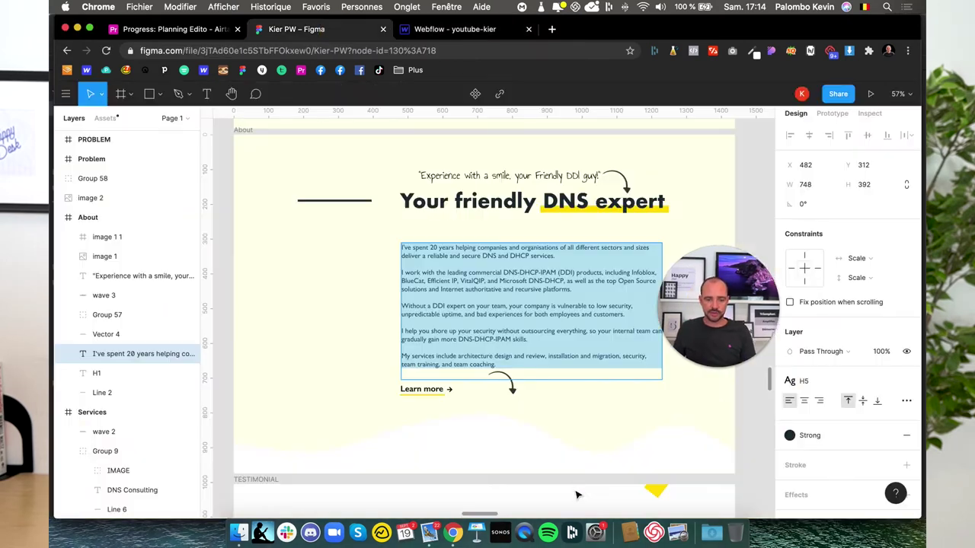
click(478, 176)
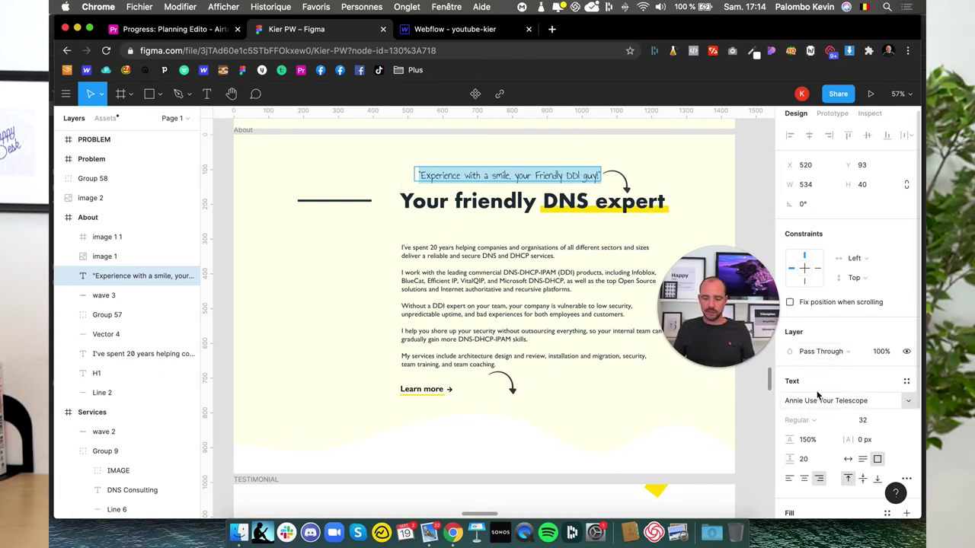
click(431, 30)
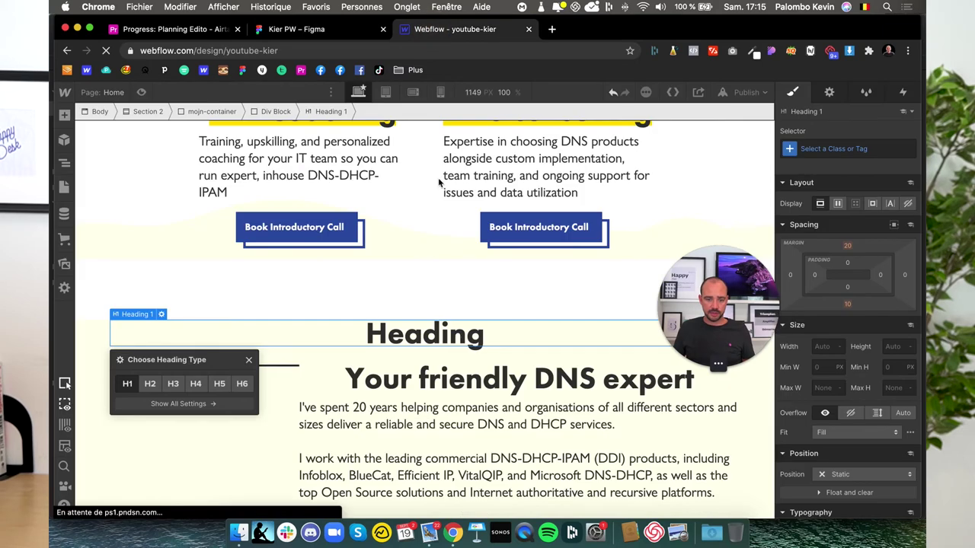
- Paste the quote into the heading and style it Annie Use Your Telescope, 32 px, 36 line height
double_click(425, 335)
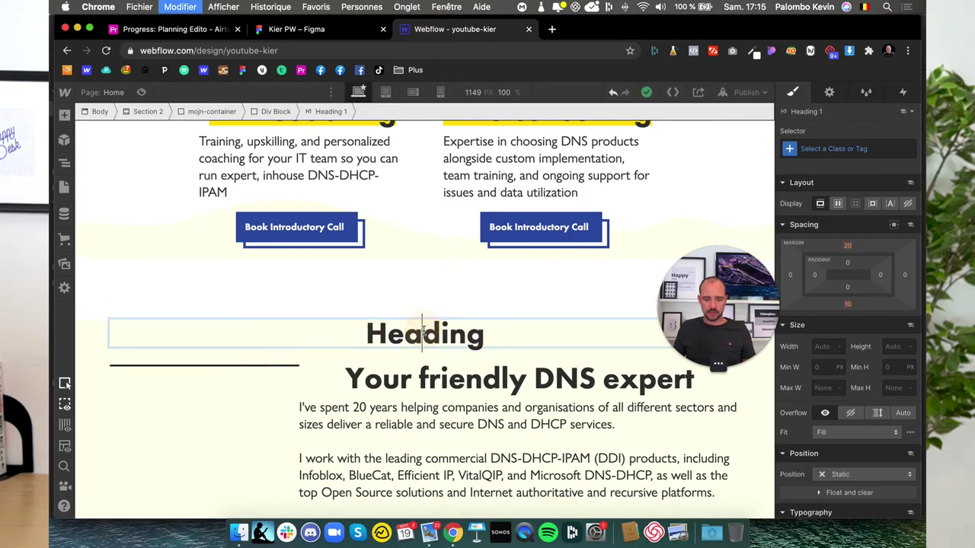
text("Experience with a smile, your Friendly DDI guy!")
key(super+v)
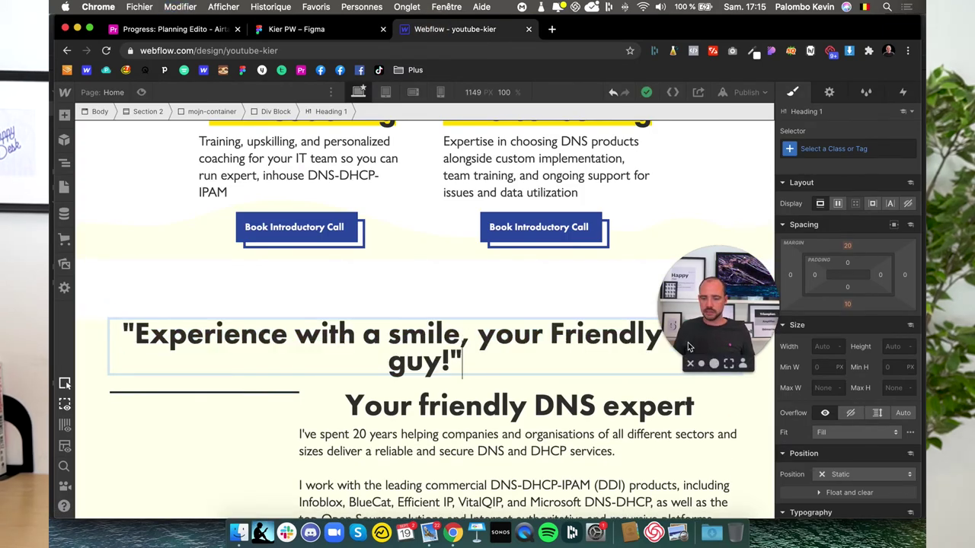
scroll(805, 441, down, 3)
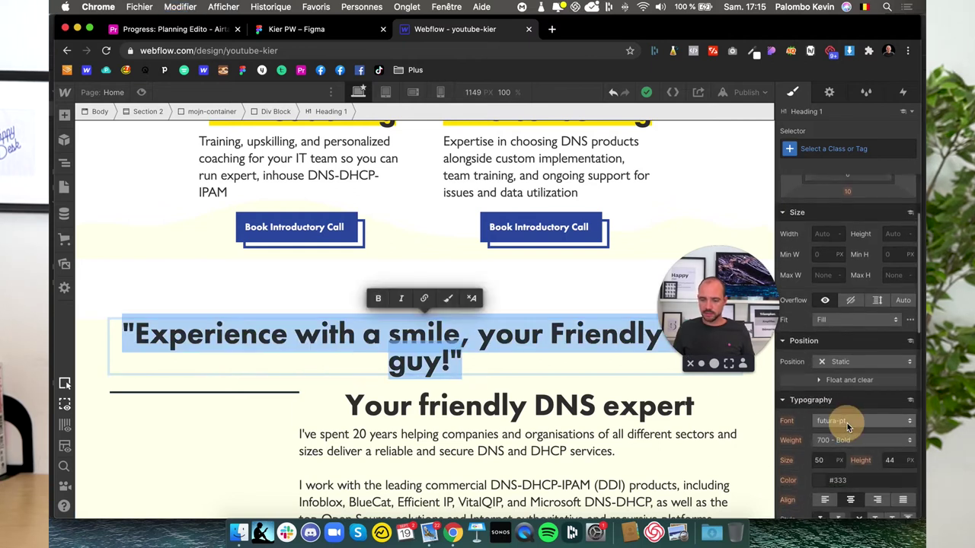
click(843, 422)
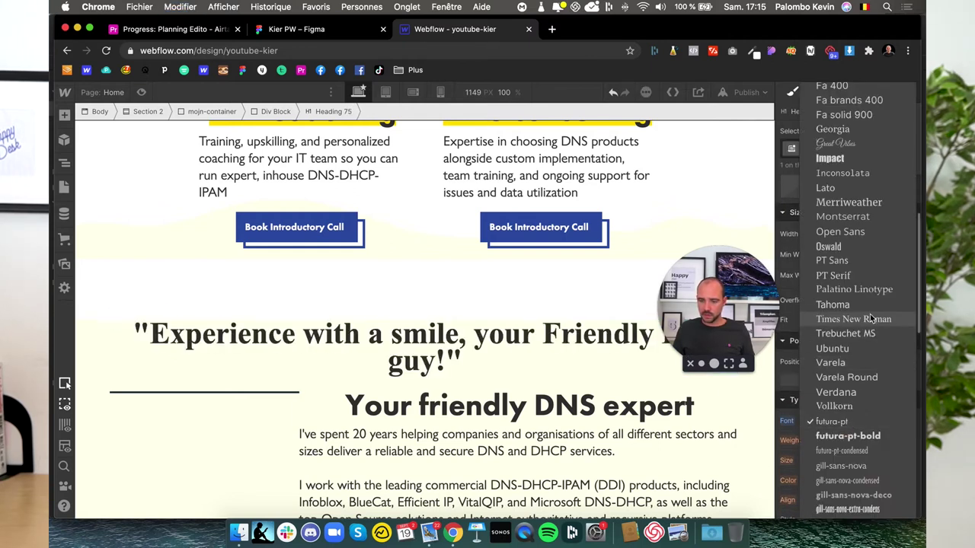
scroll(869, 297, up, 3)
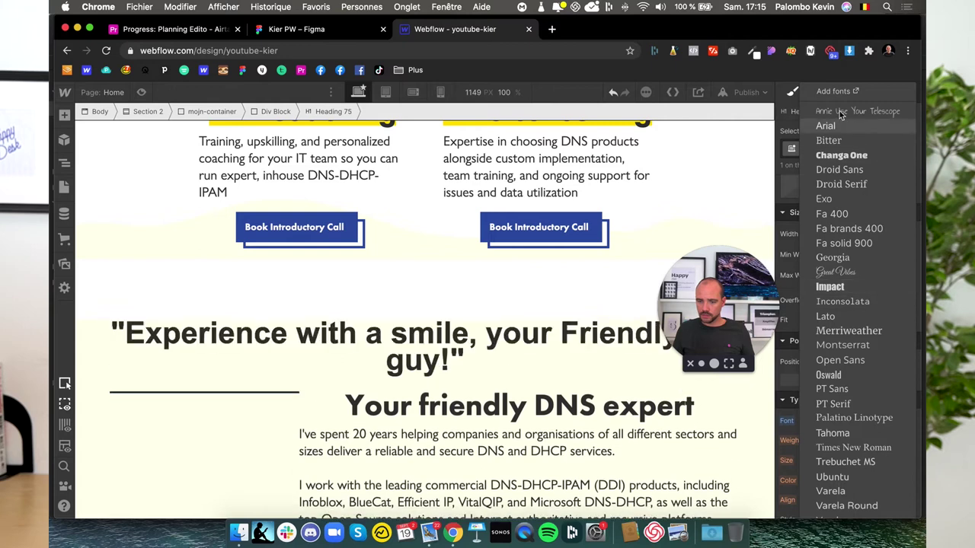
click(840, 112)
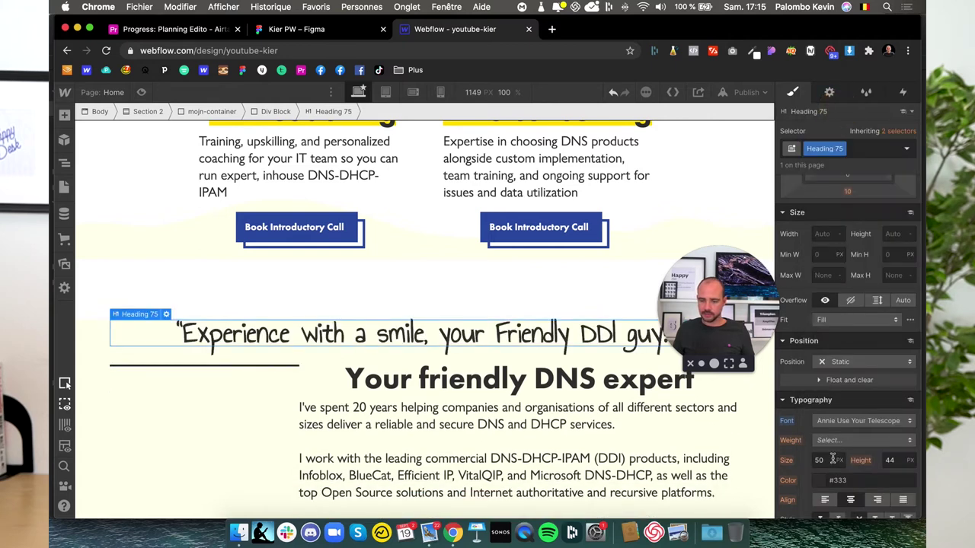
text(32)
key(Return)
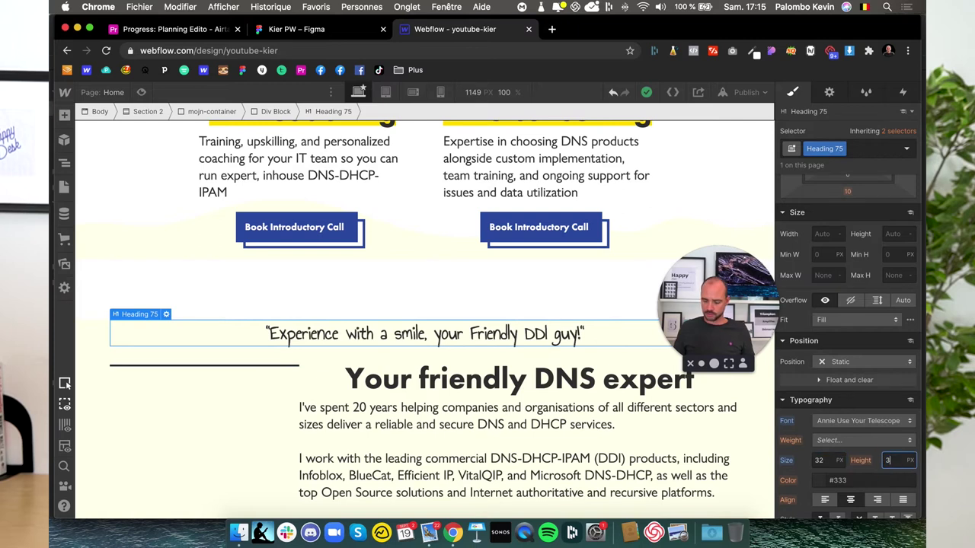
text(6)
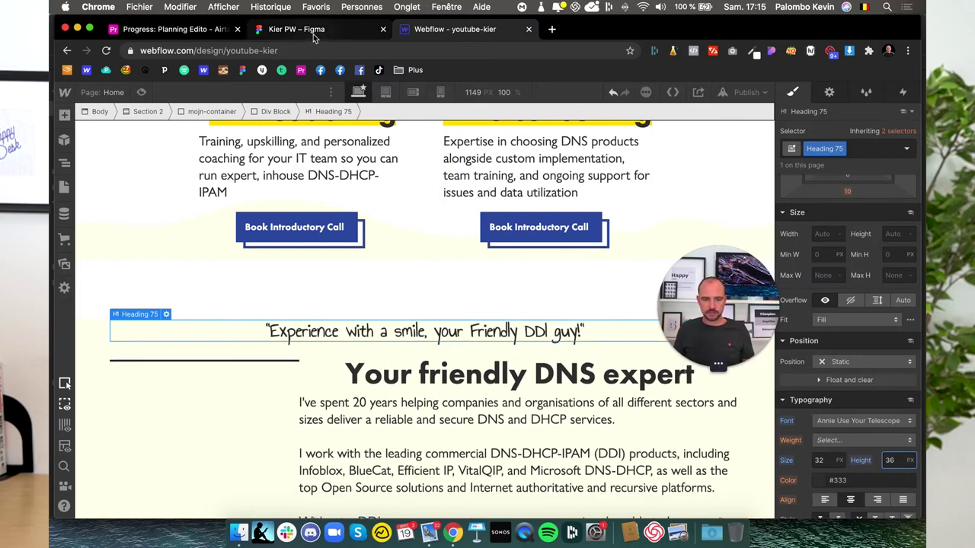
- Insert image 1.svg, the curved arrow, below the quote inside its Div Block
click(65, 164)
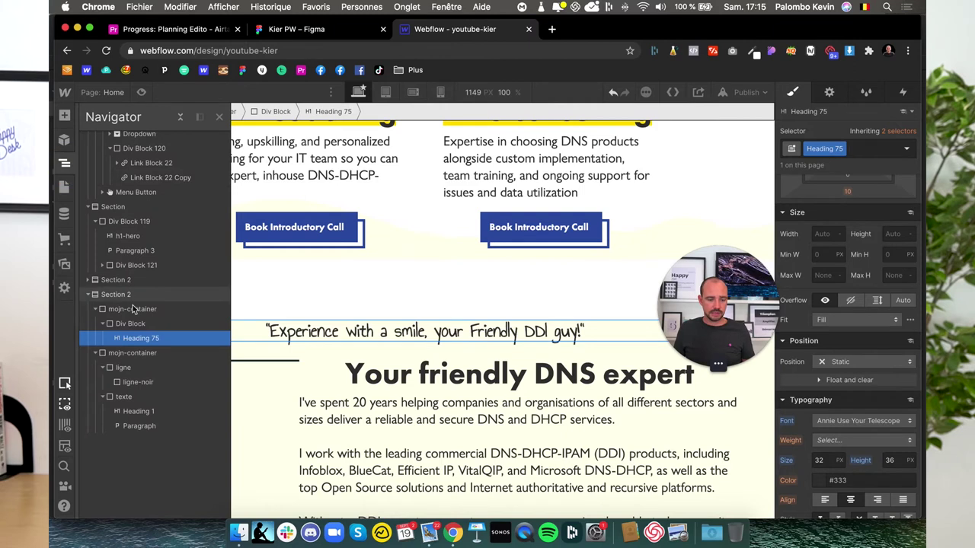
click(131, 323)
click(65, 116)
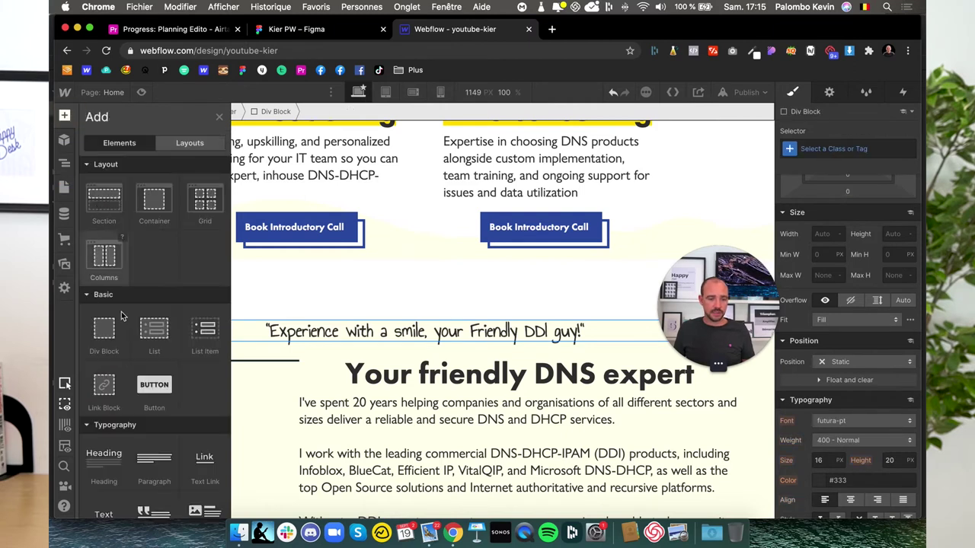
scroll(111, 419, down, 5)
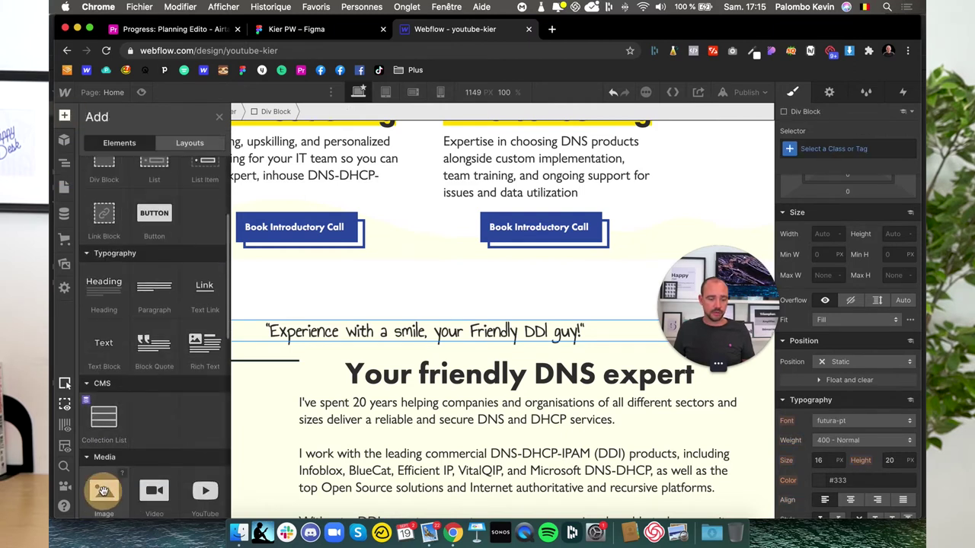
click(103, 491)
click(177, 196)
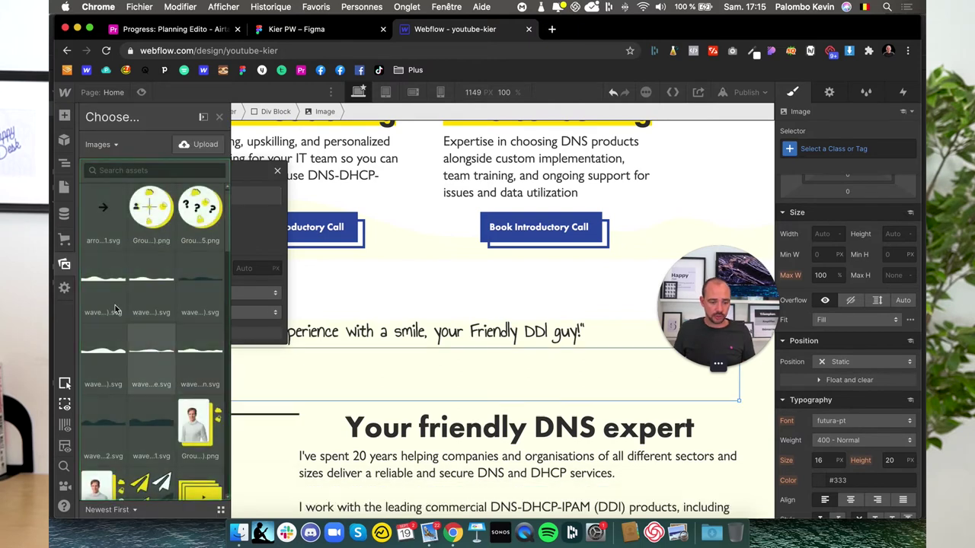
scroll(141, 353, down, 10)
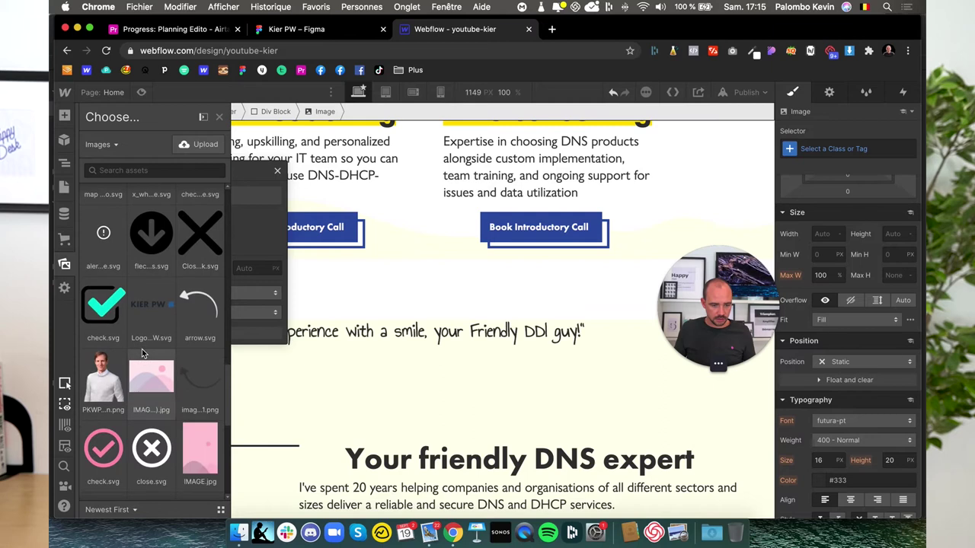
click(196, 381)
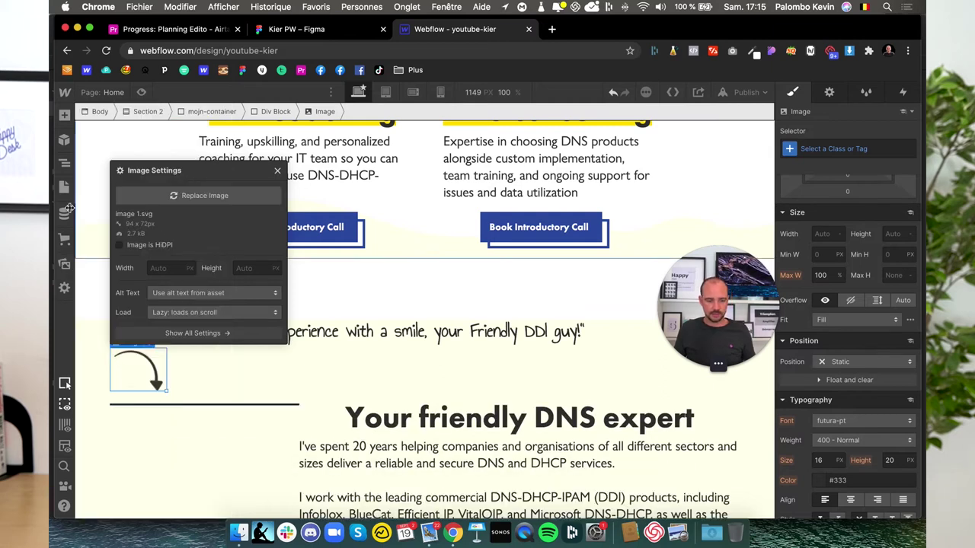
click(65, 165)
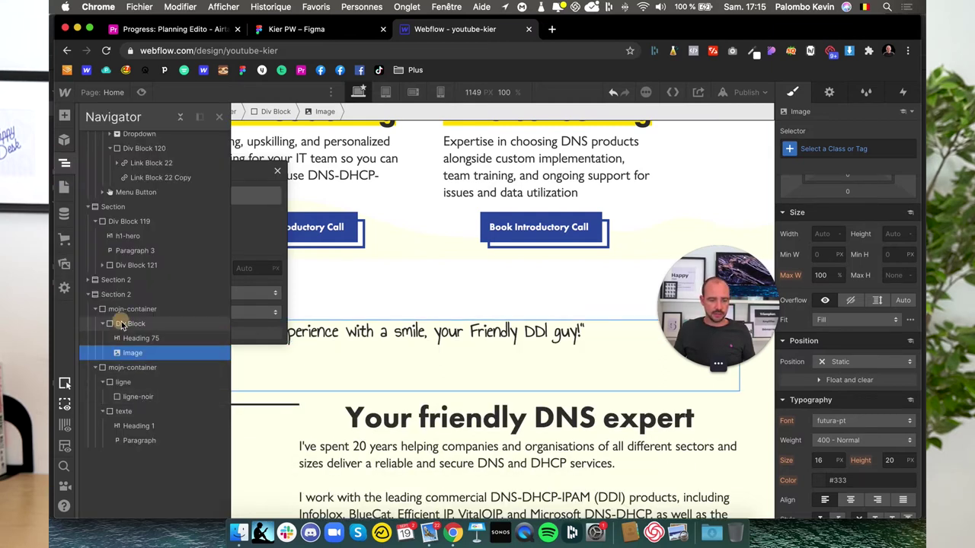
- Make the quote block a centred horizontal flex so the curved arrow sits beside the quote
click(122, 322)
scroll(849, 306, up, 3)
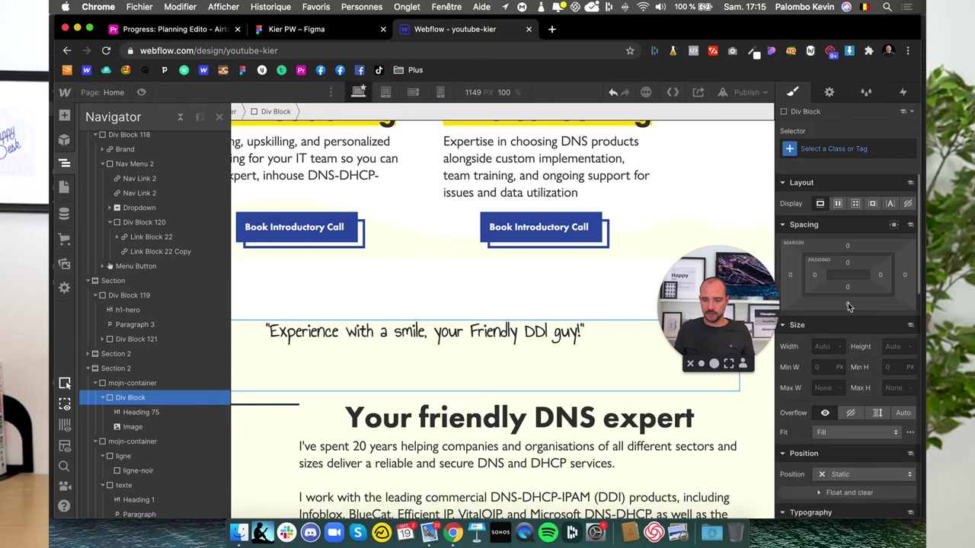
click(836, 204)
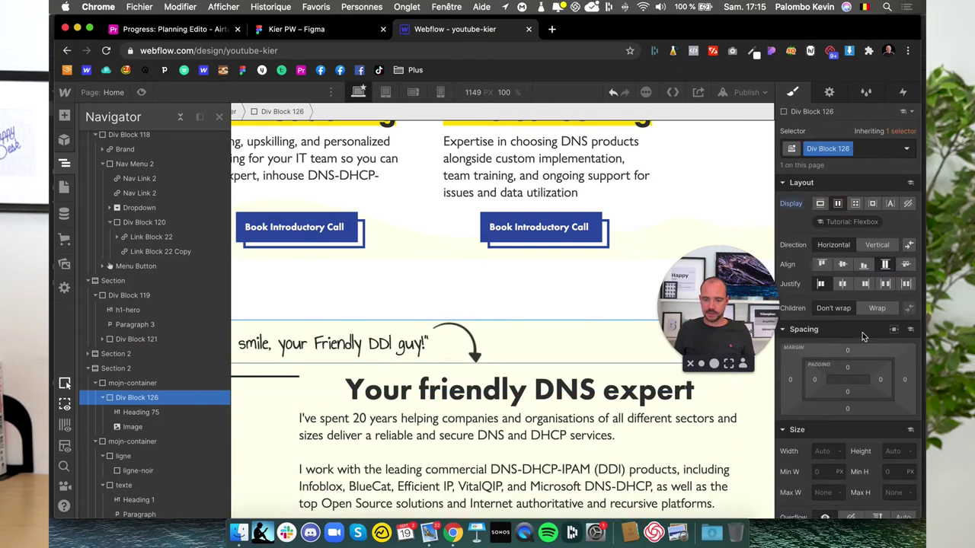
click(885, 284)
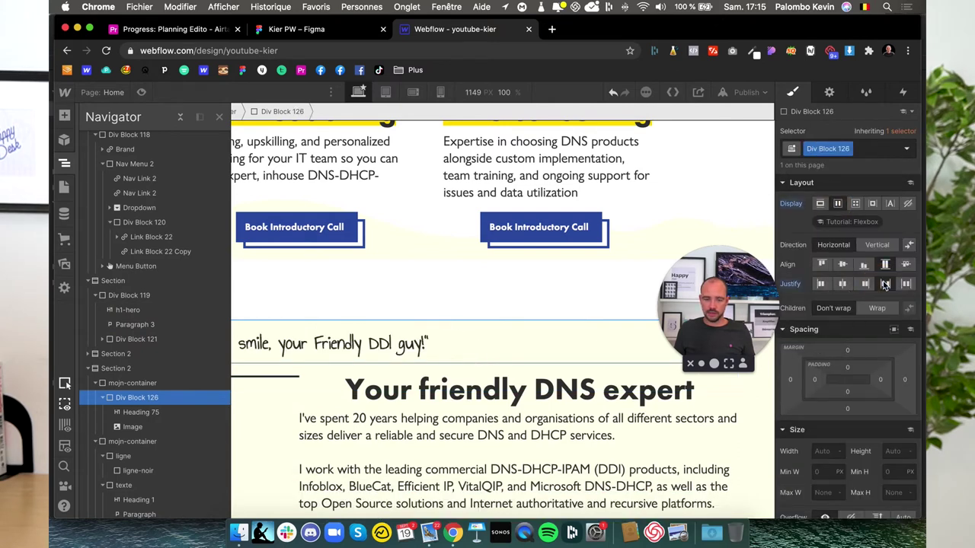
click(844, 286)
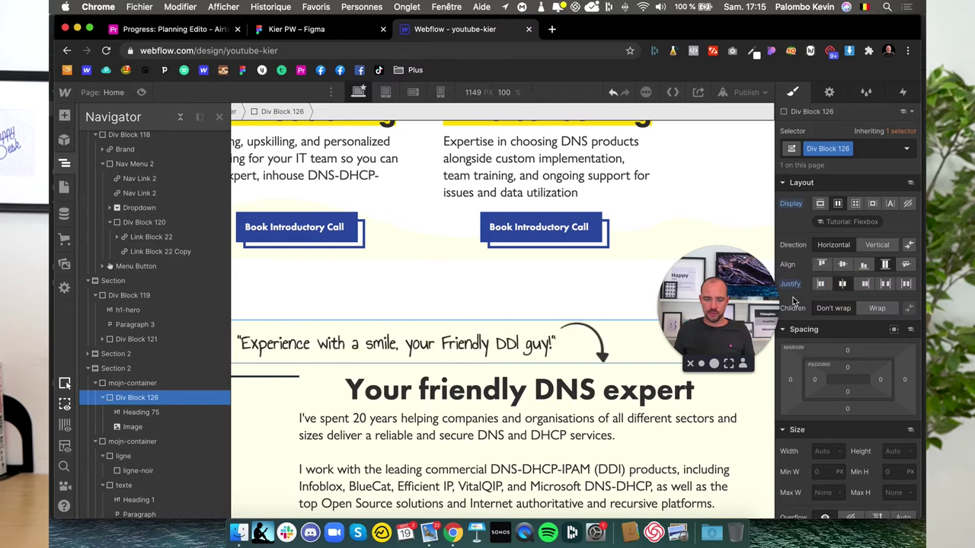
- Hide the Navigator and select the curved arrow image, then the about-section container
click(60, 166)
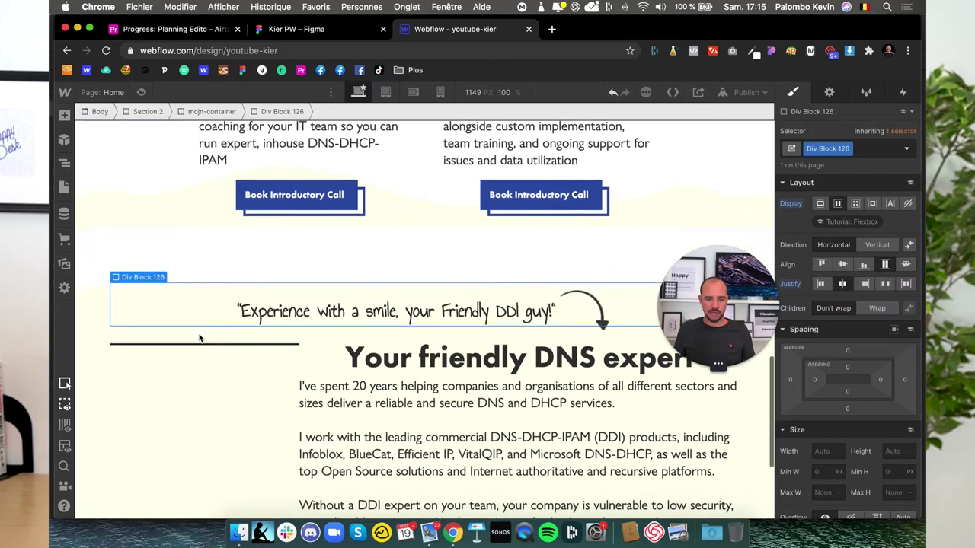
scroll(200, 337, down, 3)
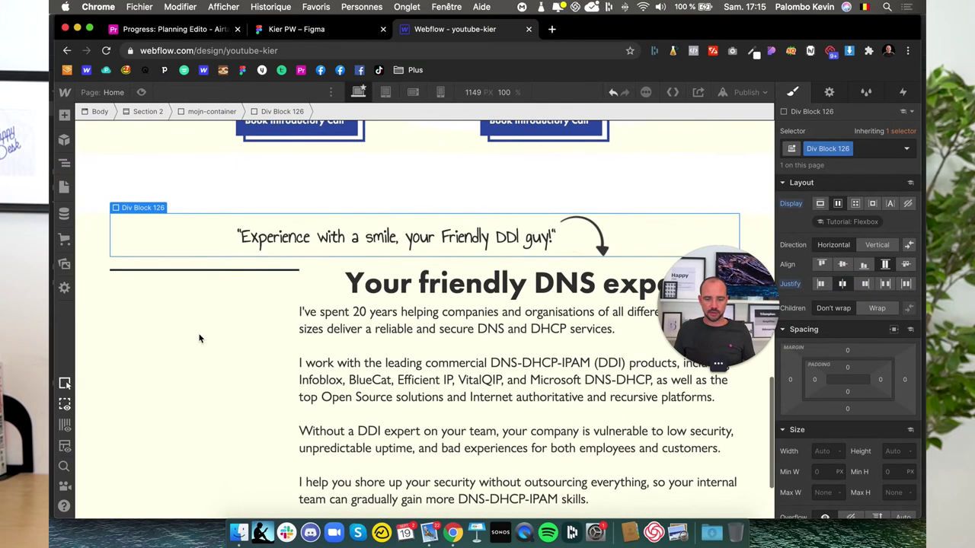
click(596, 240)
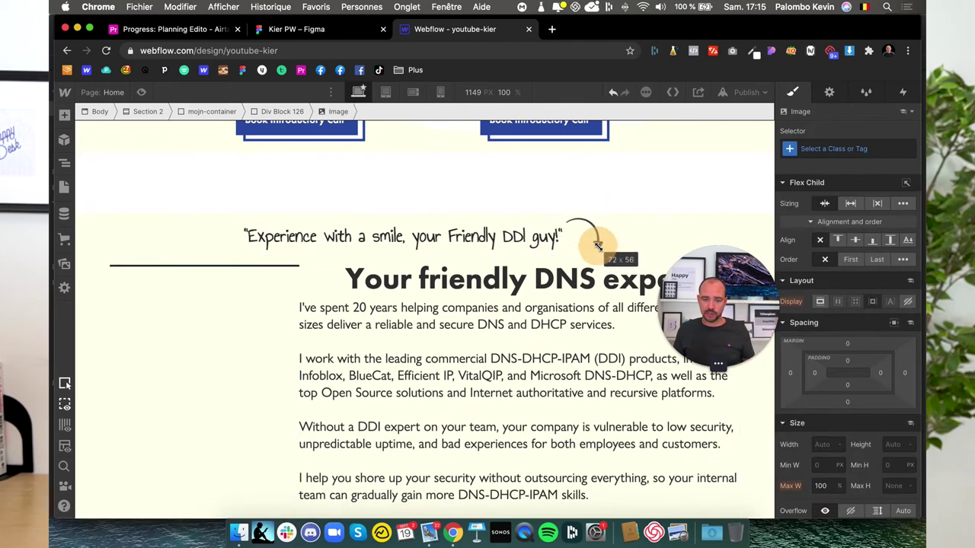
click(236, 335)
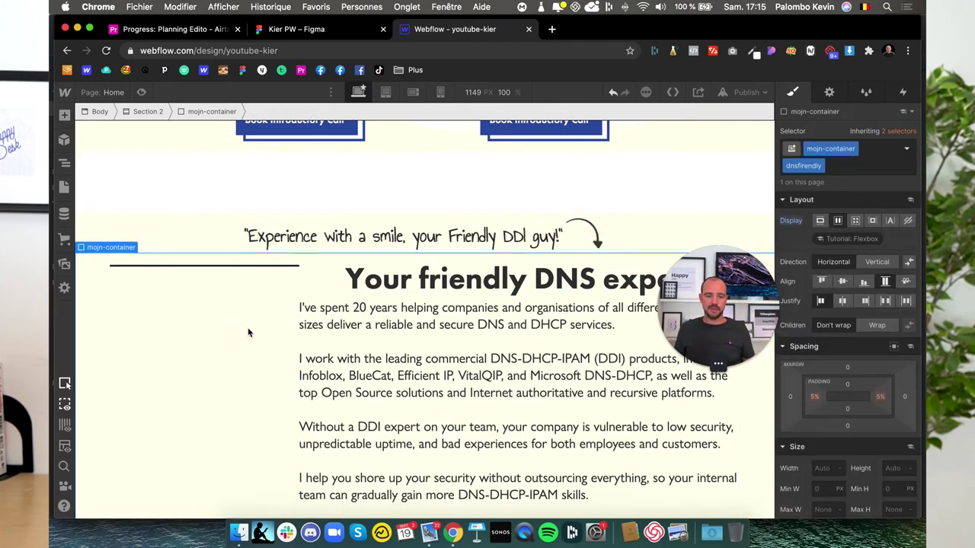
scroll(270, 317, down, 2)
- Left-align the 'Your friendly DNS expert' heading
click(327, 239)
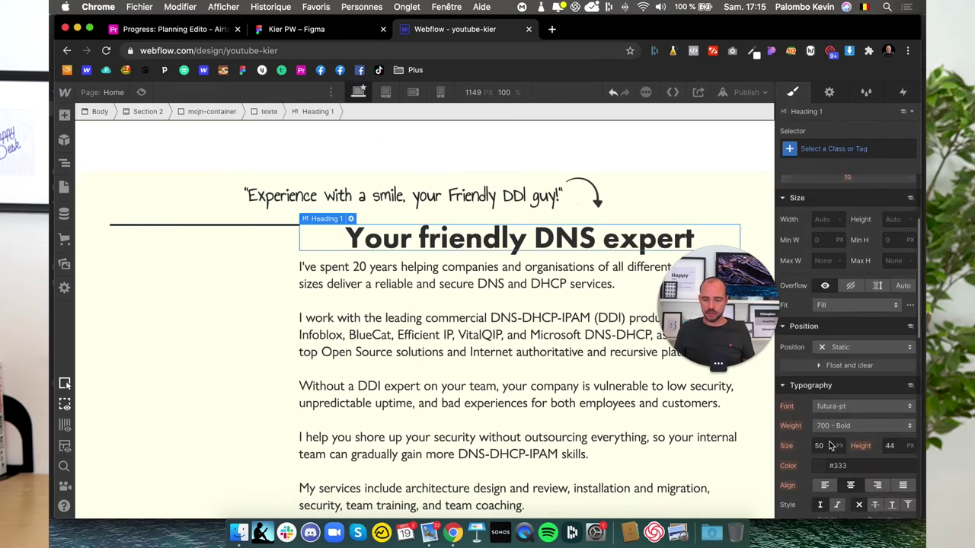
scroll(830, 446, down, 3)
click(824, 392)
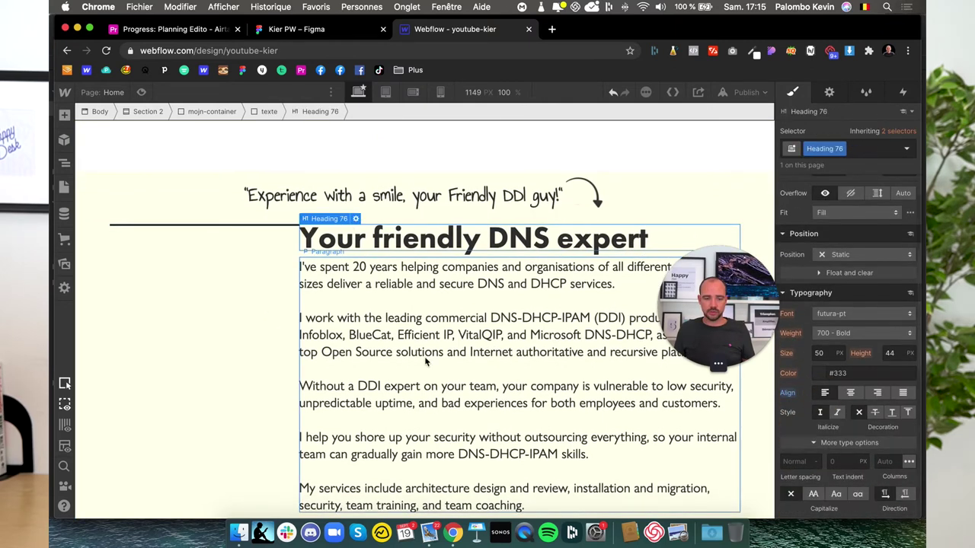
- Select the black line beside the heading and reset its padding to zero
click(236, 226)
scroll(865, 350, up, 5)
scroll(864, 351, up, 1)
drag(883, 276, 865, 276)
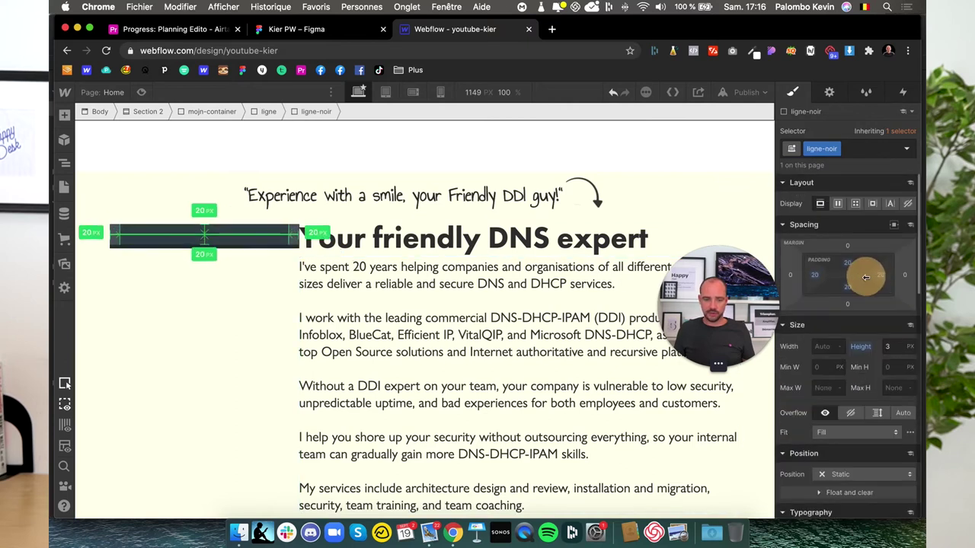
alt+click(866, 277)
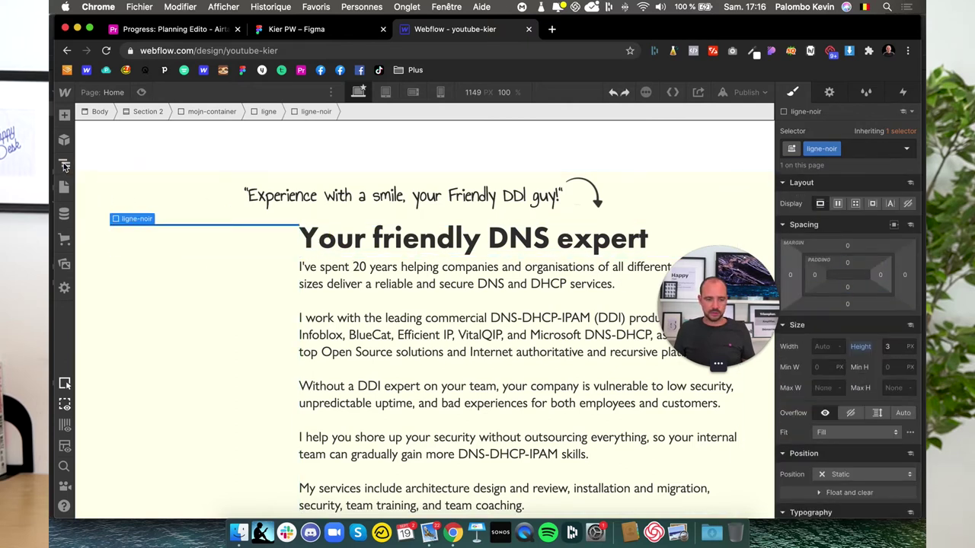
- Select the ligne wrapper in the Navigator and give it 20 px padding on every side
click(64, 162)
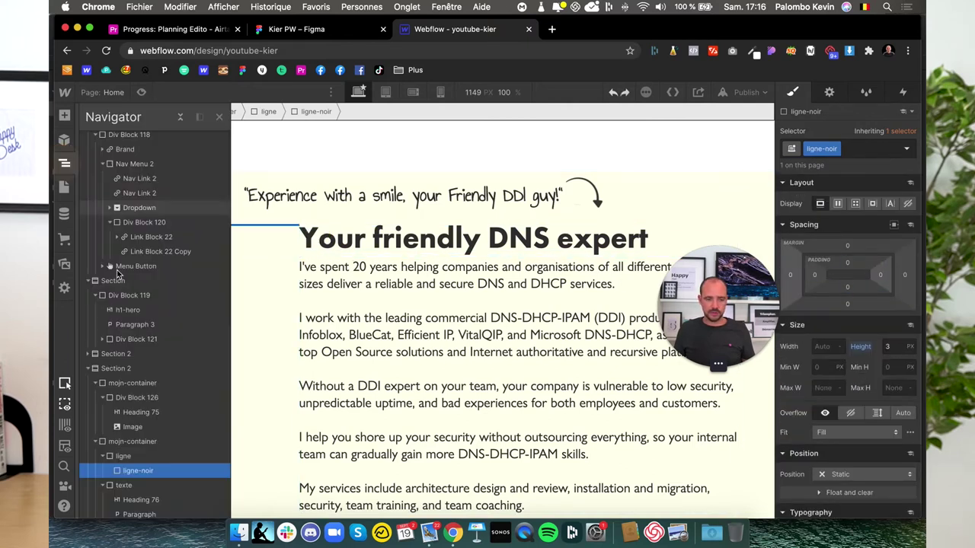
click(185, 456)
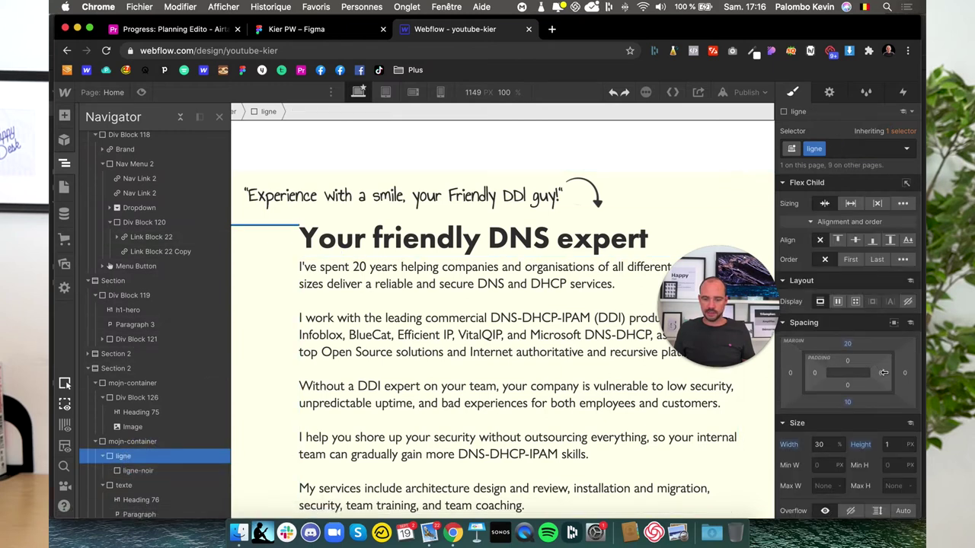
drag(883, 372, 875, 373)
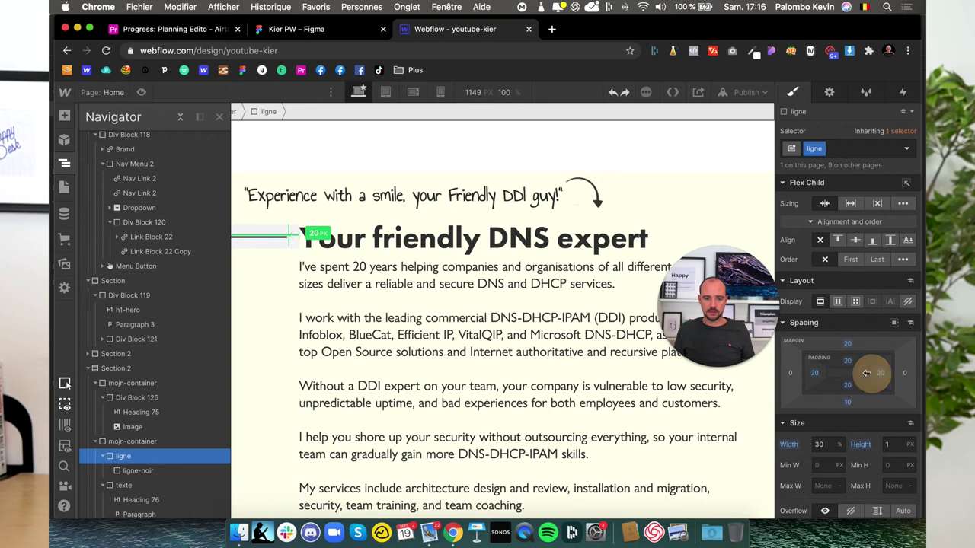
click(64, 163)
scroll(274, 251, down, 2)
scroll(274, 251, up, 10)
scroll(310, 234, up, 5)
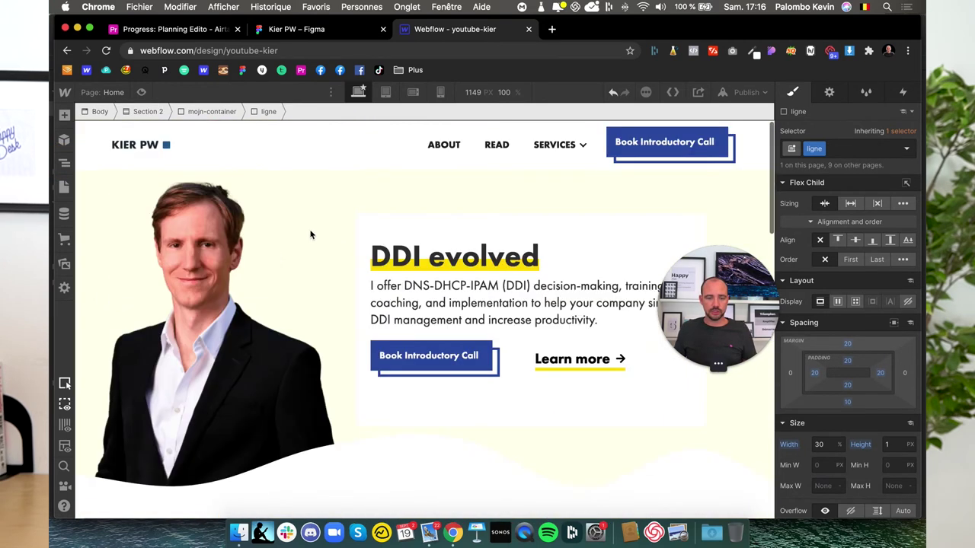
- Compare the layout with the Figma design, then select the hero's Learn more link
click(295, 28)
scroll(354, 257, down, 2)
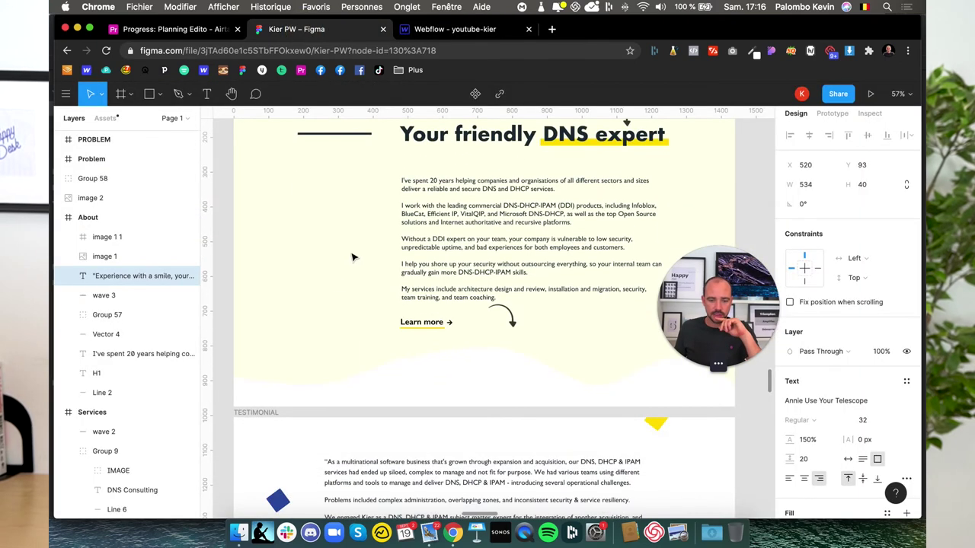
click(460, 29)
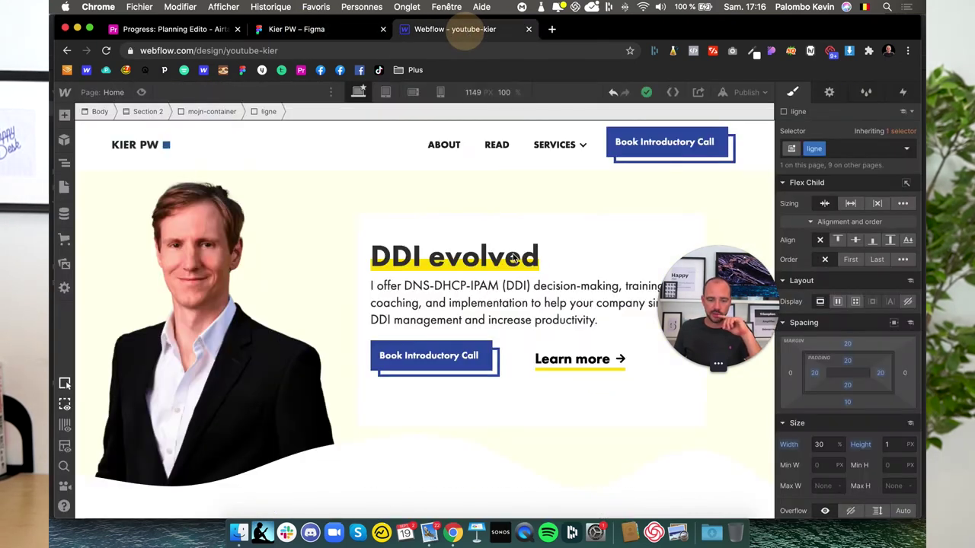
click(562, 379)
scroll(396, 367, down, 5)
- Set the Learn more link's Display to Inline-block so it shrinks to its text
scroll(396, 367, down, 5)
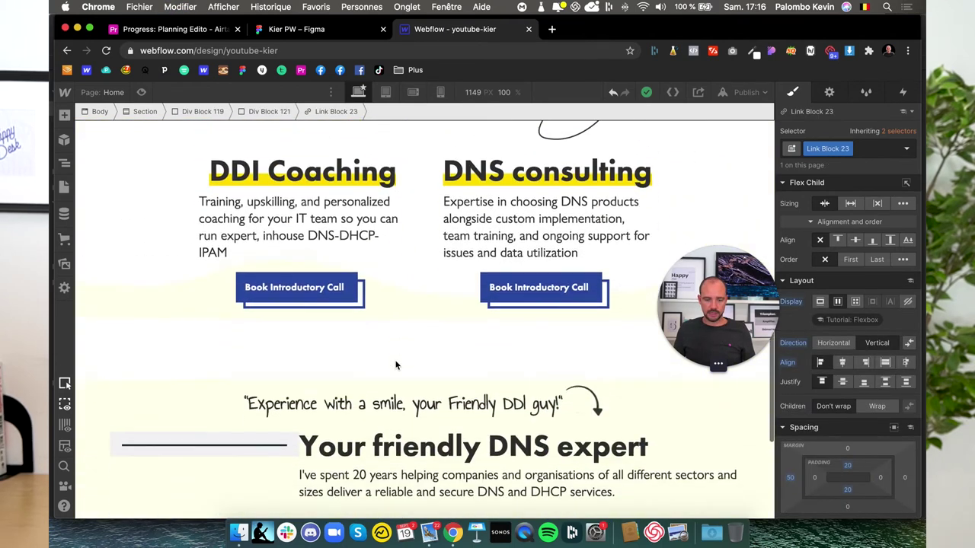
scroll(396, 367, down, 4)
click(417, 393)
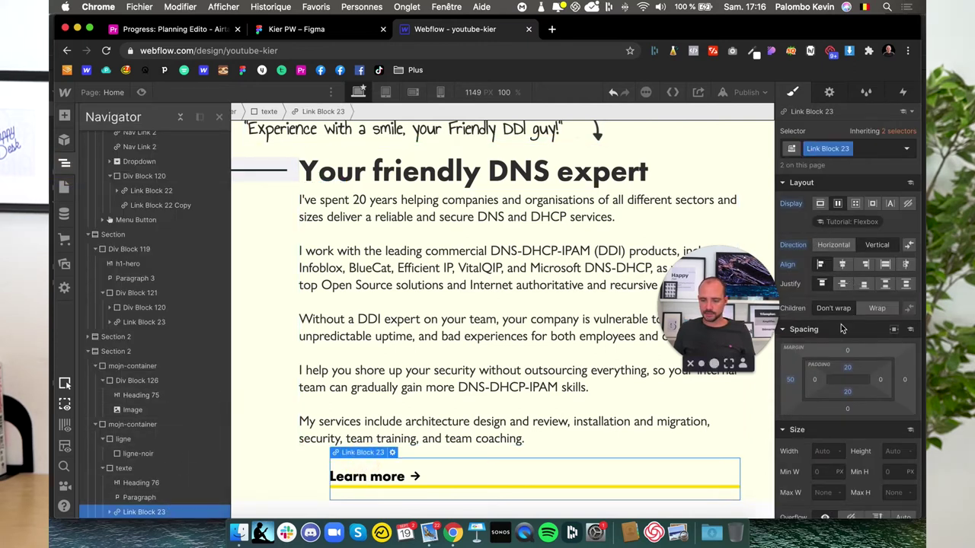
click(123, 467)
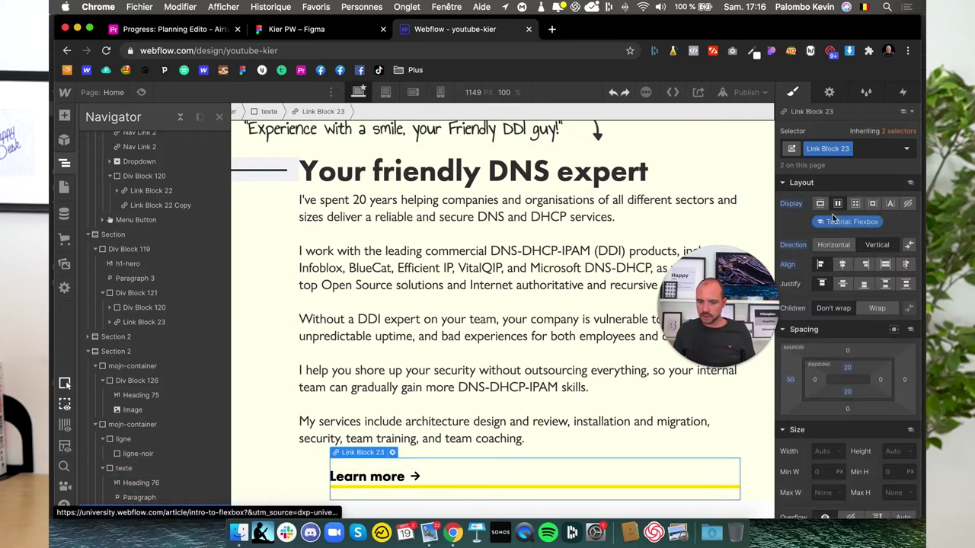
click(888, 204)
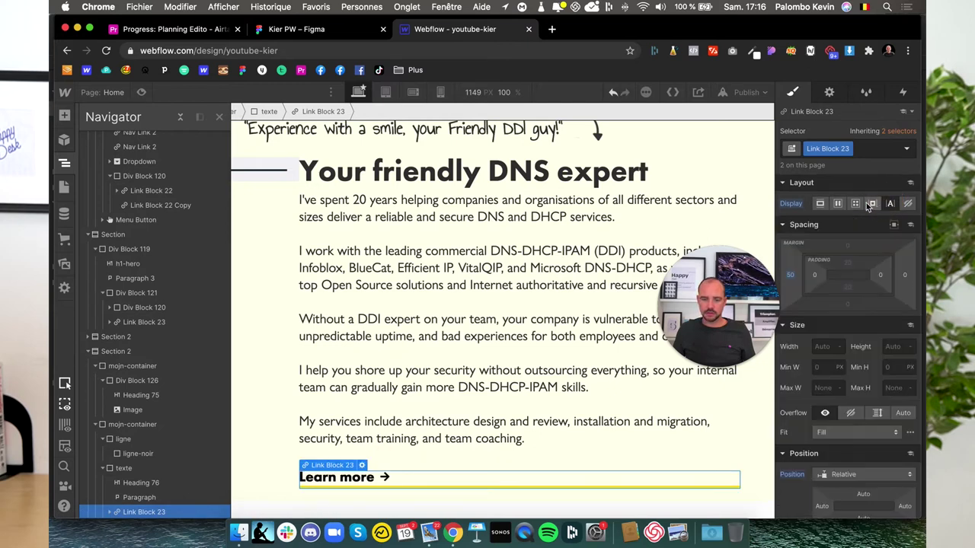
click(871, 205)
click(837, 204)
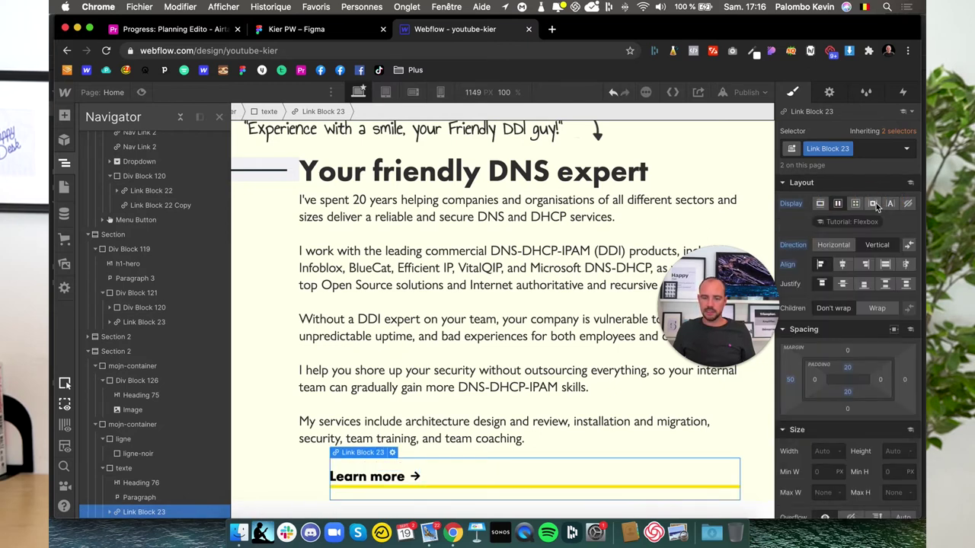
click(873, 204)
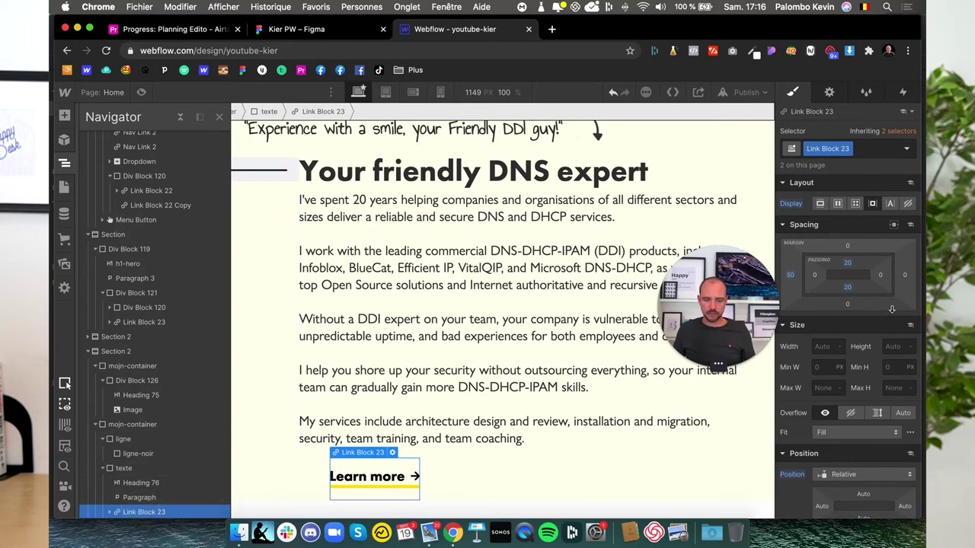
- Reset the Learn more link's 50 px left margin to zero
click(797, 291)
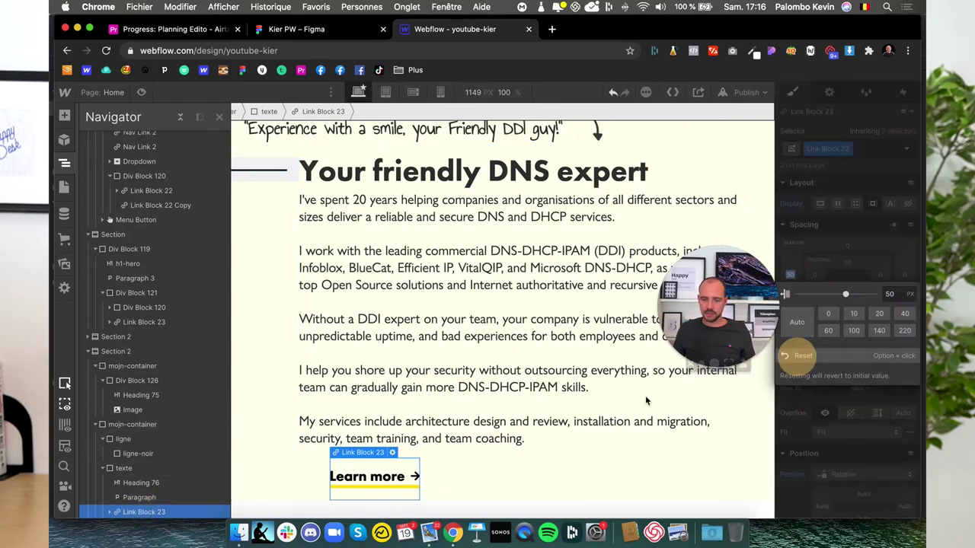
scroll(531, 402, down, 10)
scroll(531, 402, up, 10)
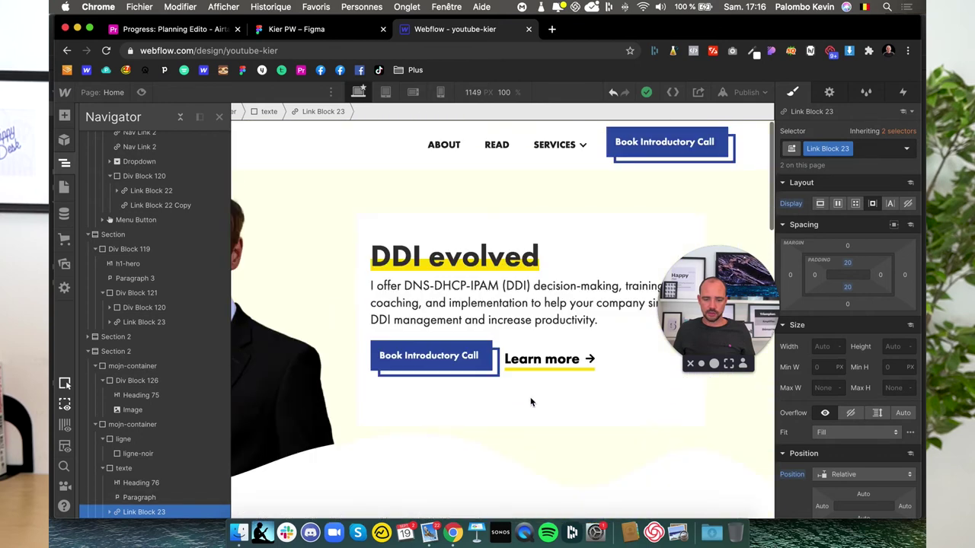
- Rename the hero Learn more link's class to learn-more-hero and set its left margin to 50 px
click(525, 373)
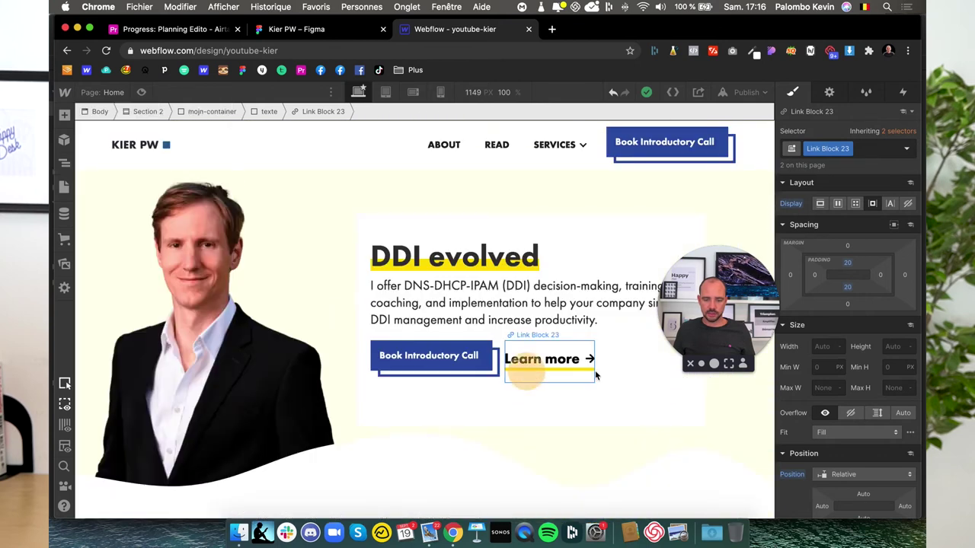
click(859, 149)
click(848, 150)
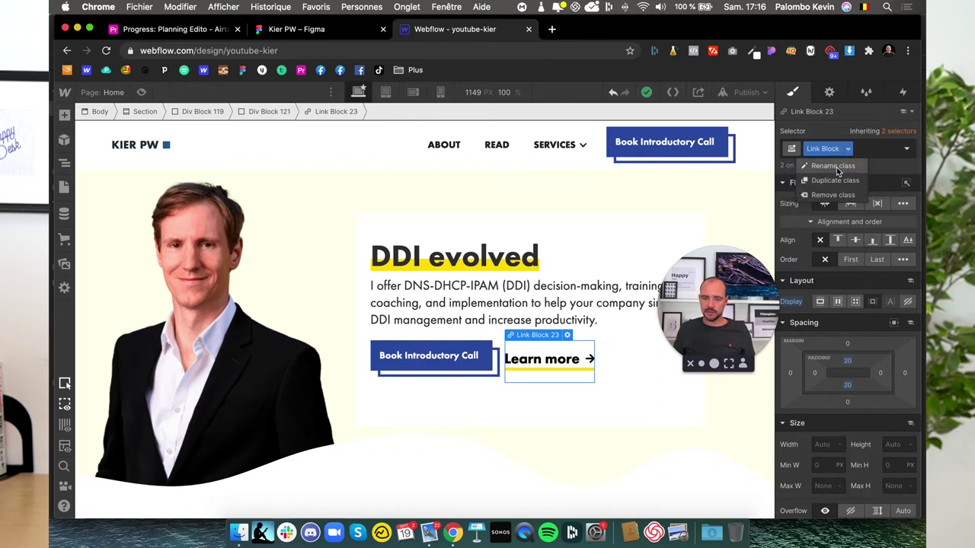
click(838, 168)
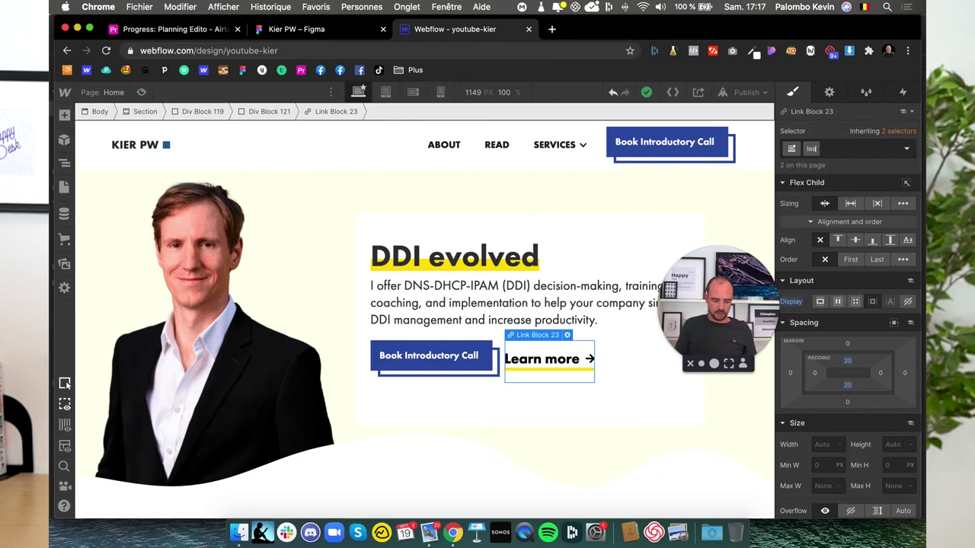
text(learn-more-hero)
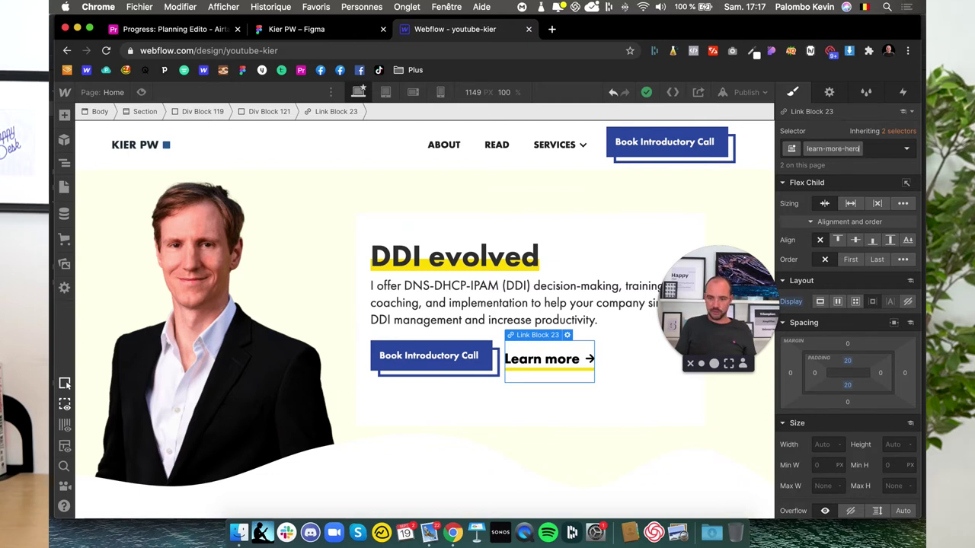
key(Return)
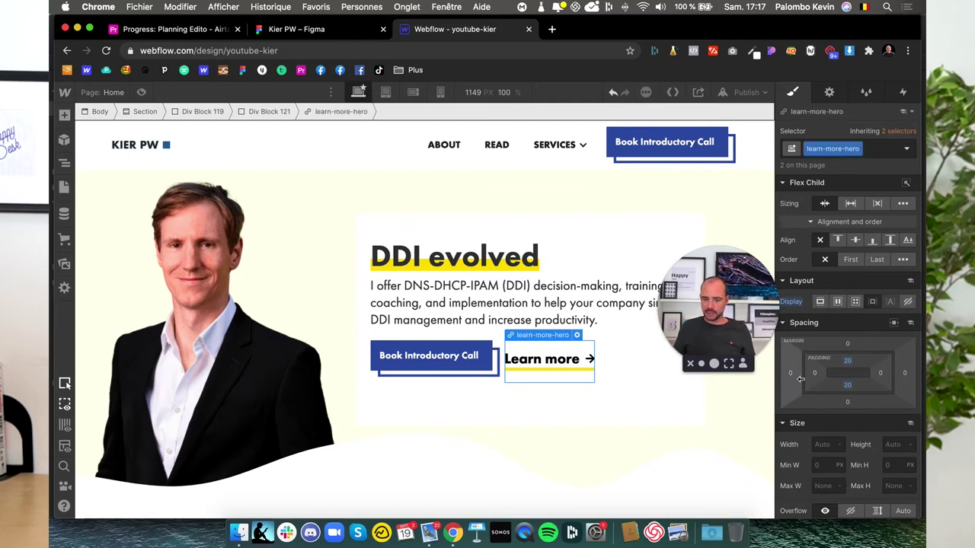
drag(790, 376, 835, 389)
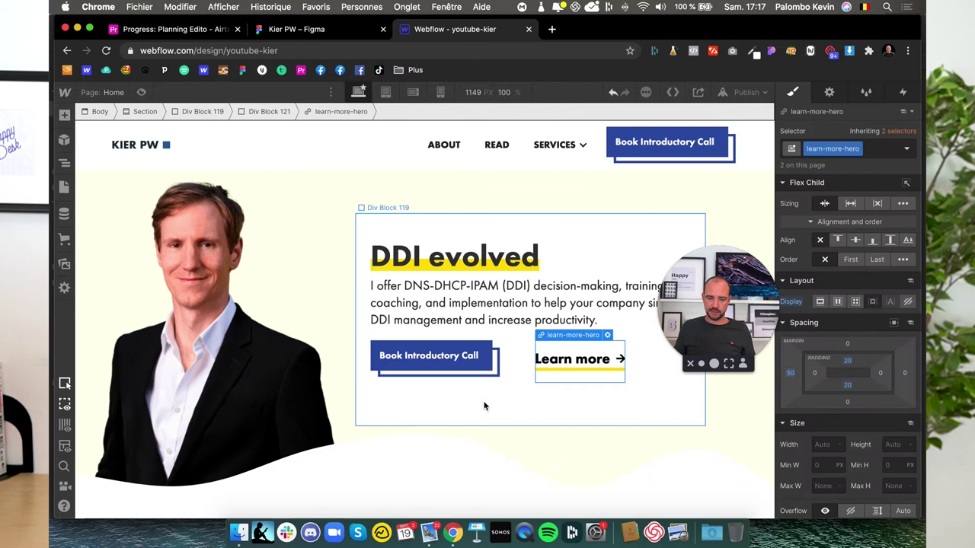
- Duplicate learn-more-hero as a new learn-more class on the about-section Learn more link
click(445, 412)
scroll(445, 412, down, 10)
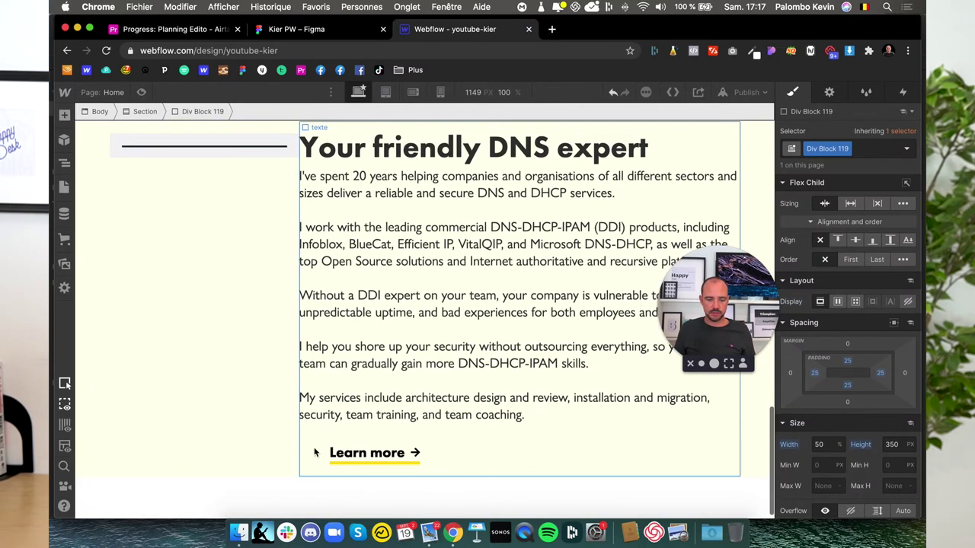
click(342, 445)
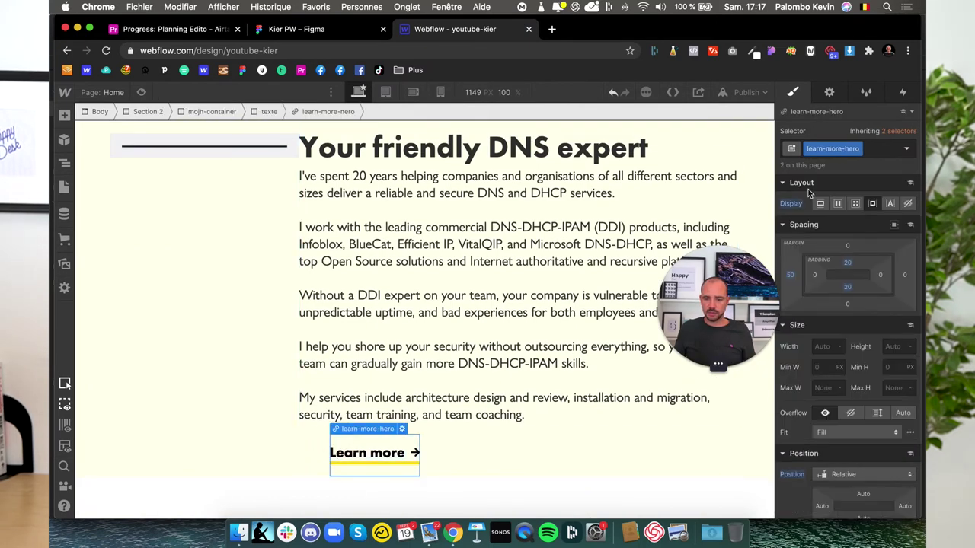
click(863, 149)
click(842, 165)
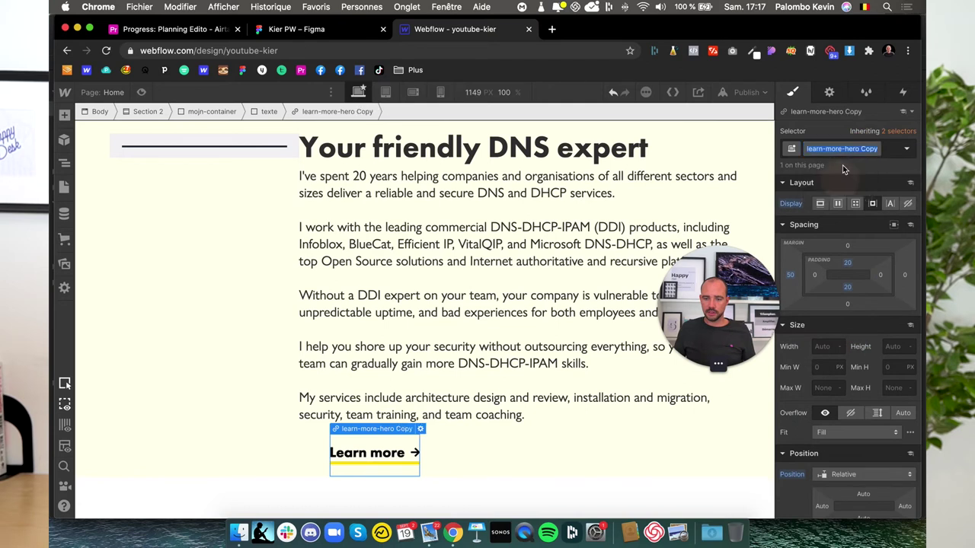
text(lea)
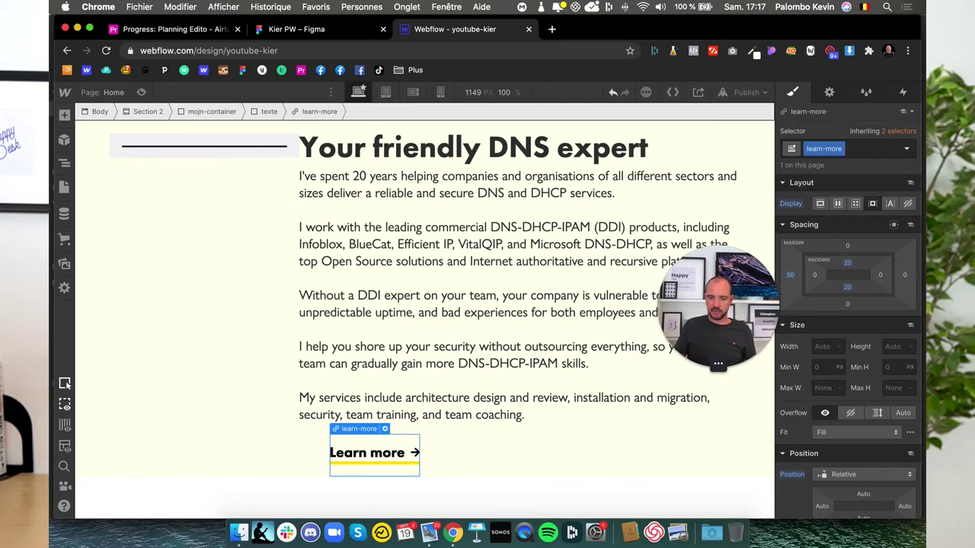
key(Return)
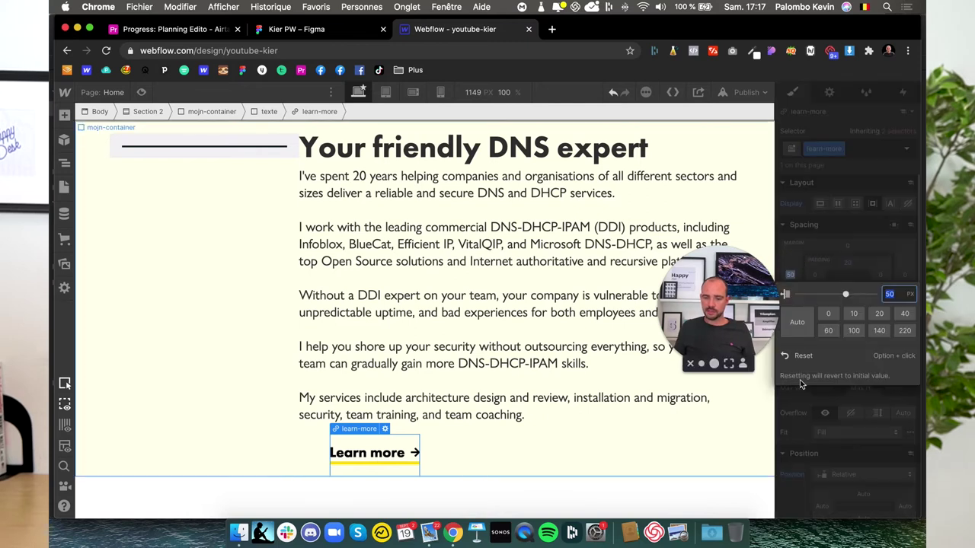
click(215, 392)
- Scroll the page and select the body, then the container holding the service cards
scroll(190, 335, up, 5)
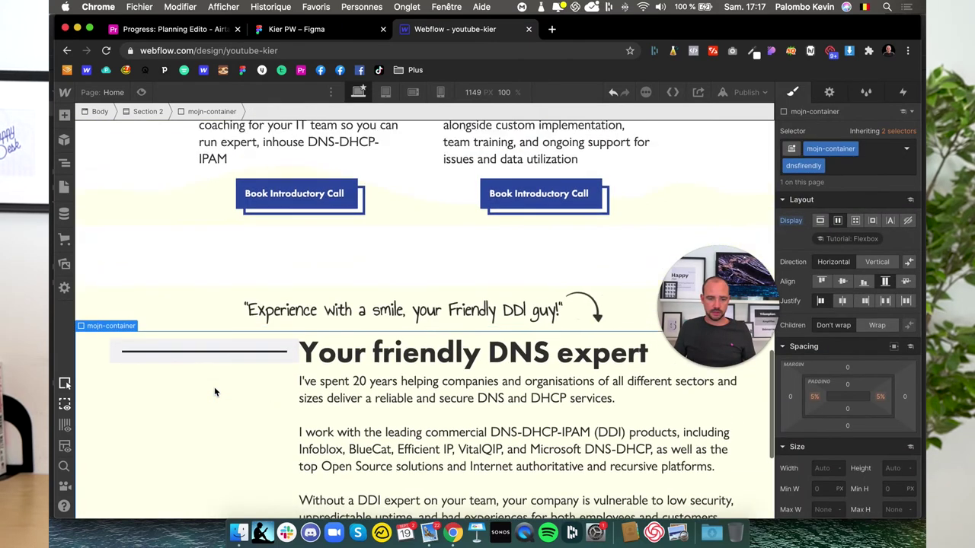
scroll(168, 274, down, 2)
scroll(145, 224, up, 1)
scroll(138, 274, up, 3)
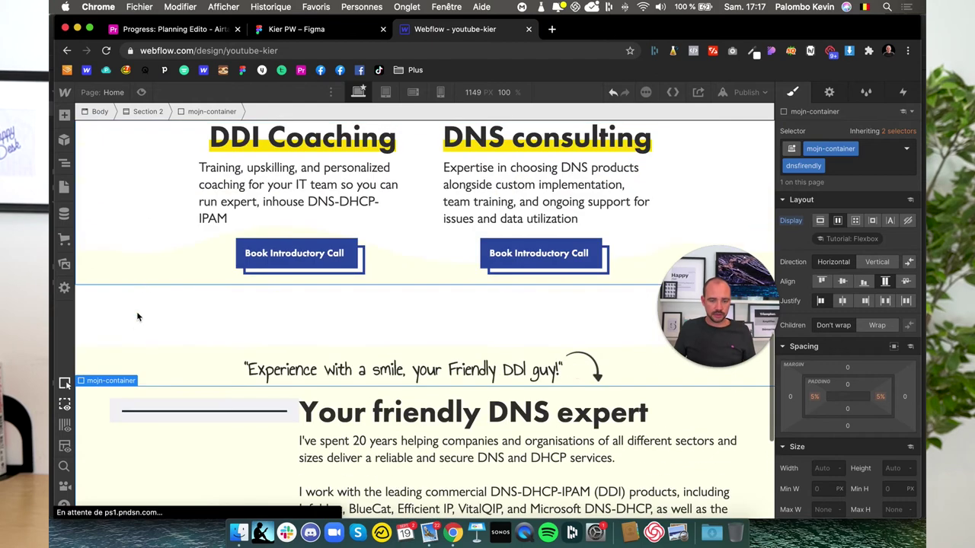
scroll(167, 335, down, 1)
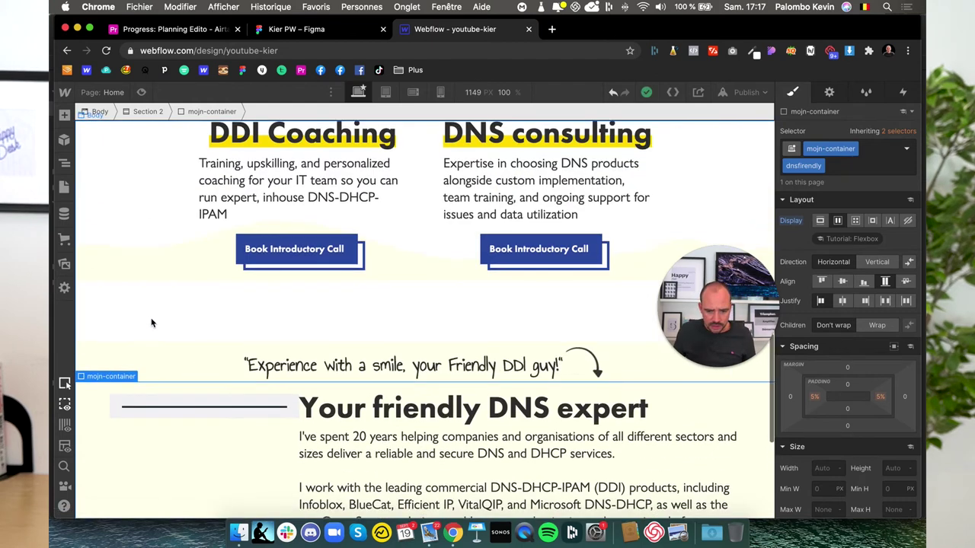
click(144, 327)
scroll(146, 329, up, 1)
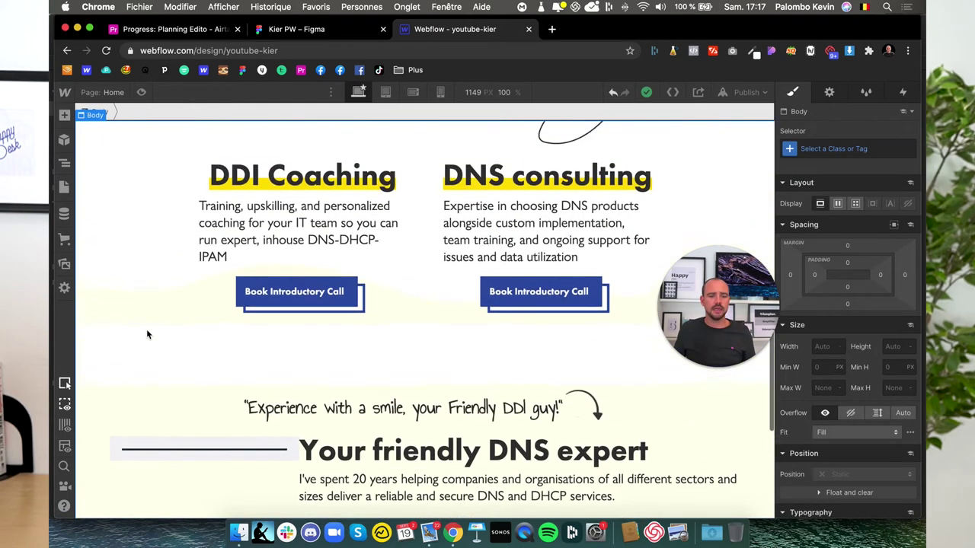
scroll(149, 342, up, 4)
scroll(152, 356, down, 3)
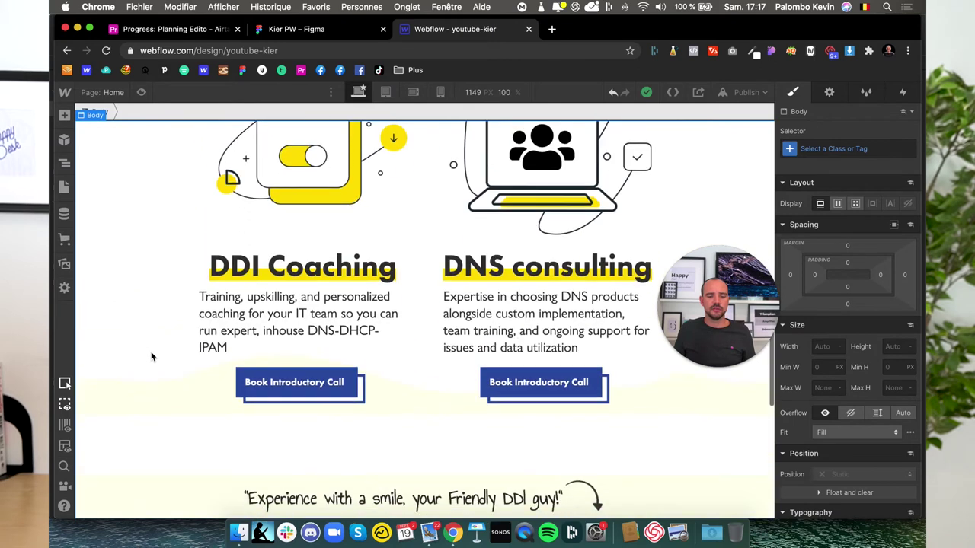
click(174, 378)
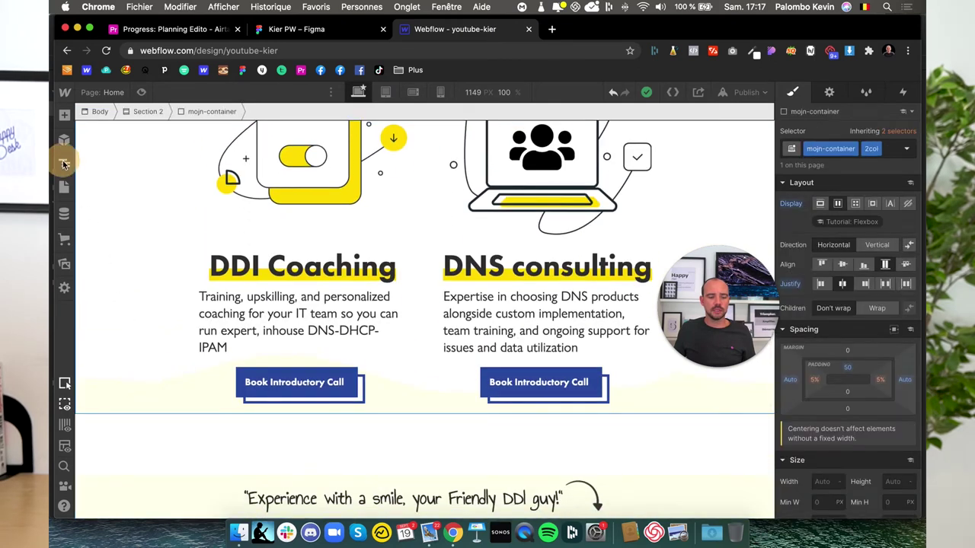
- Inspect the service section, beige Section 2 and upper Section 2's containers in the Navigator
click(64, 163)
scroll(312, 381, down, 2)
click(311, 380)
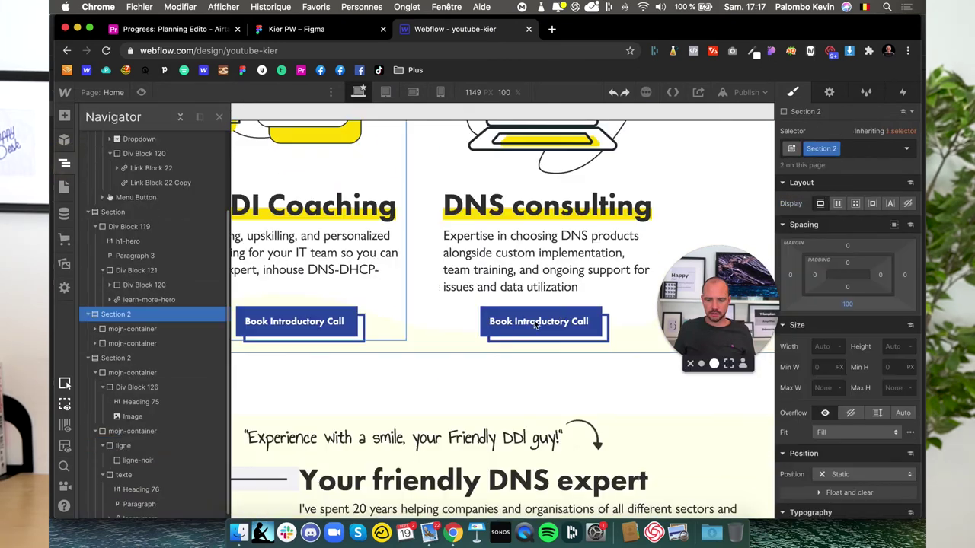
click(124, 359)
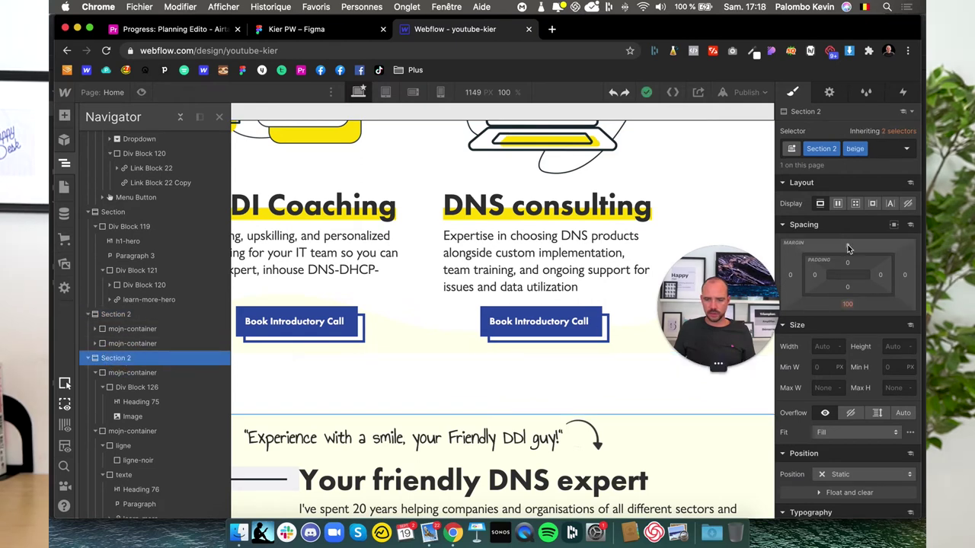
click(847, 249)
key(Escape)
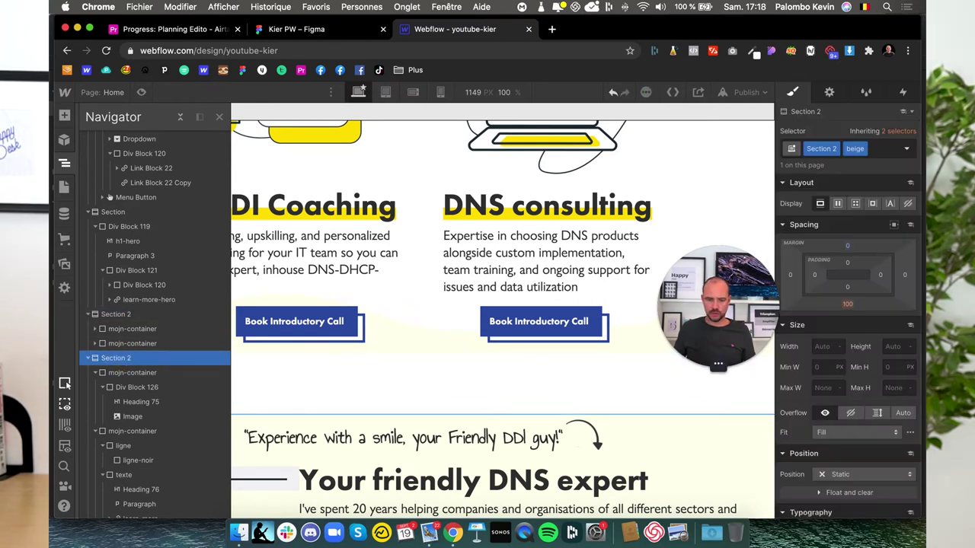
scroll(350, 438, down, 3)
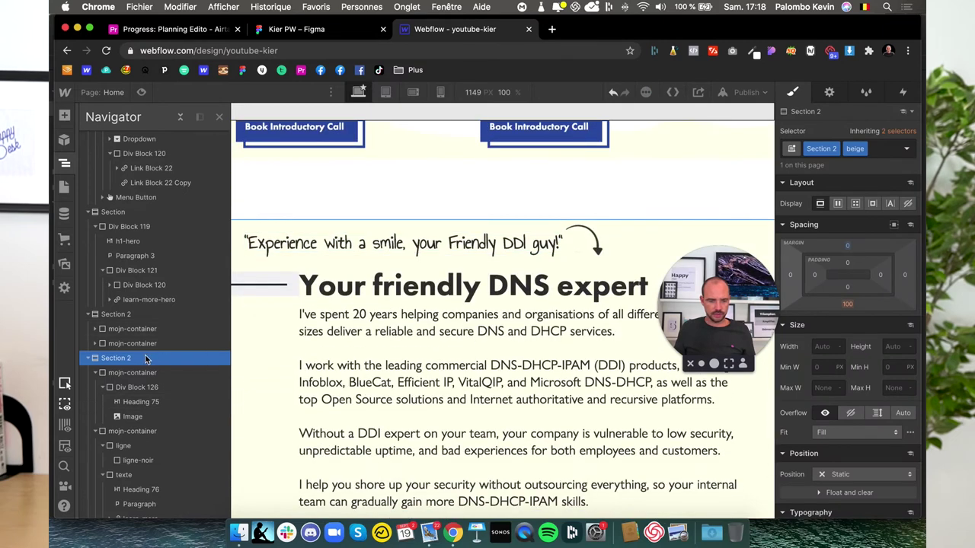
click(104, 318)
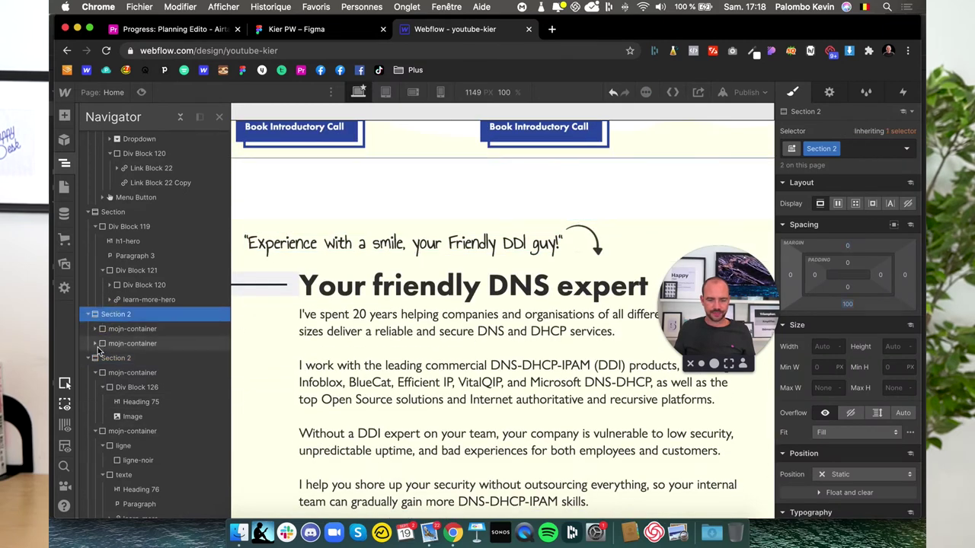
click(127, 345)
click(130, 329)
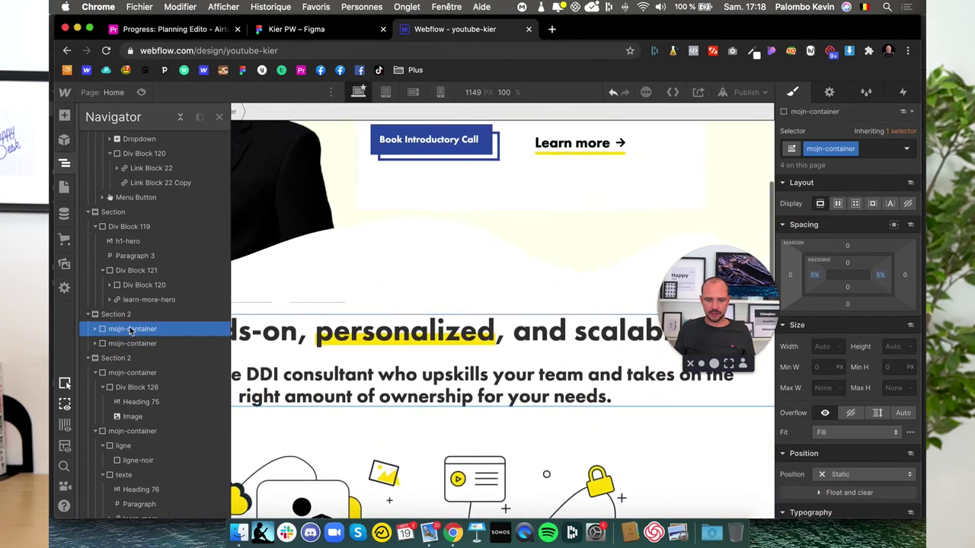
click(127, 313)
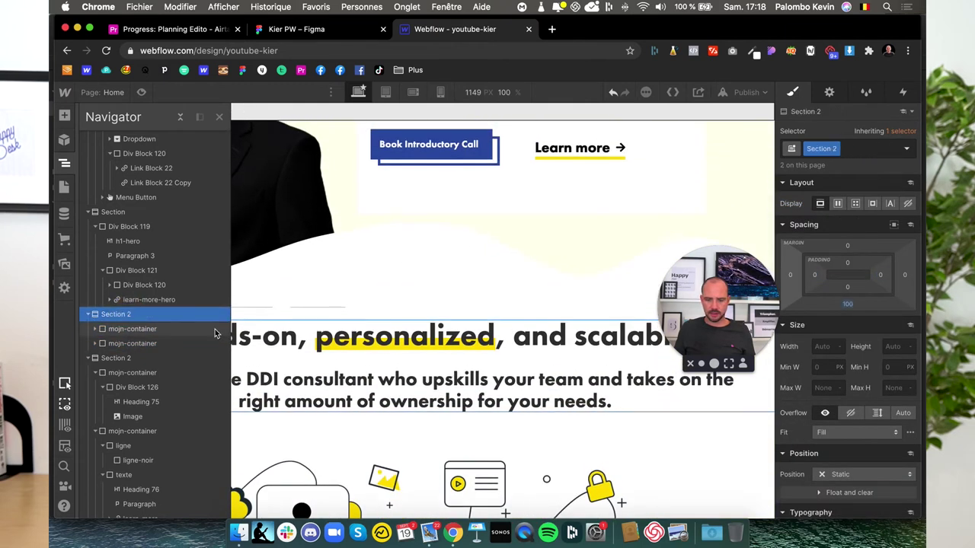
- Set upper Section 2's bottom margin to 0 and its bottom padding to 100 px
click(850, 306)
click(825, 385)
scroll(395, 404, down, 10)
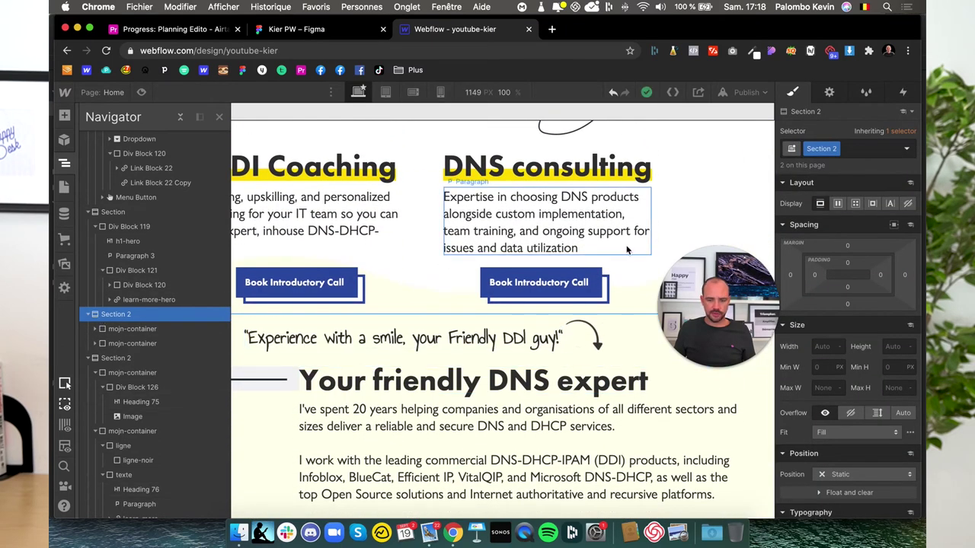
click(848, 288)
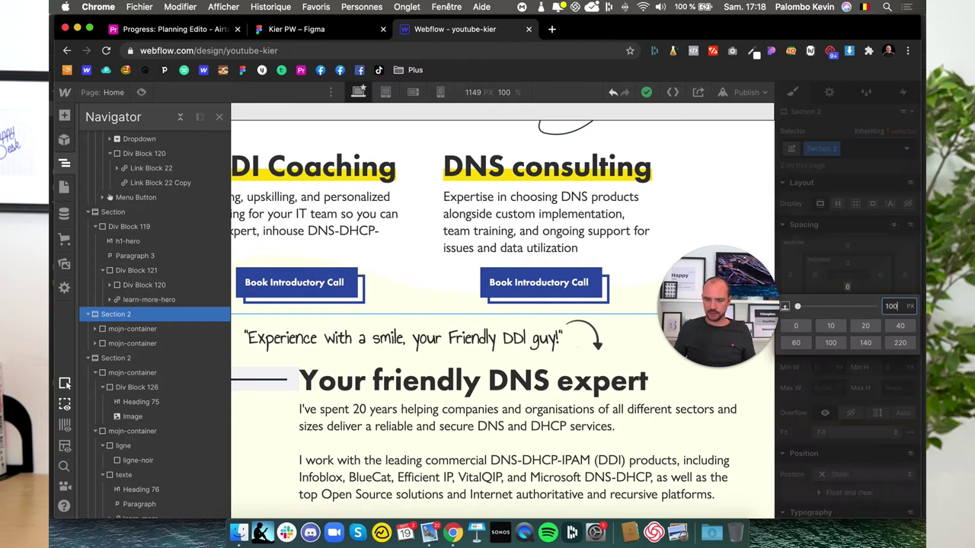
key(Return)
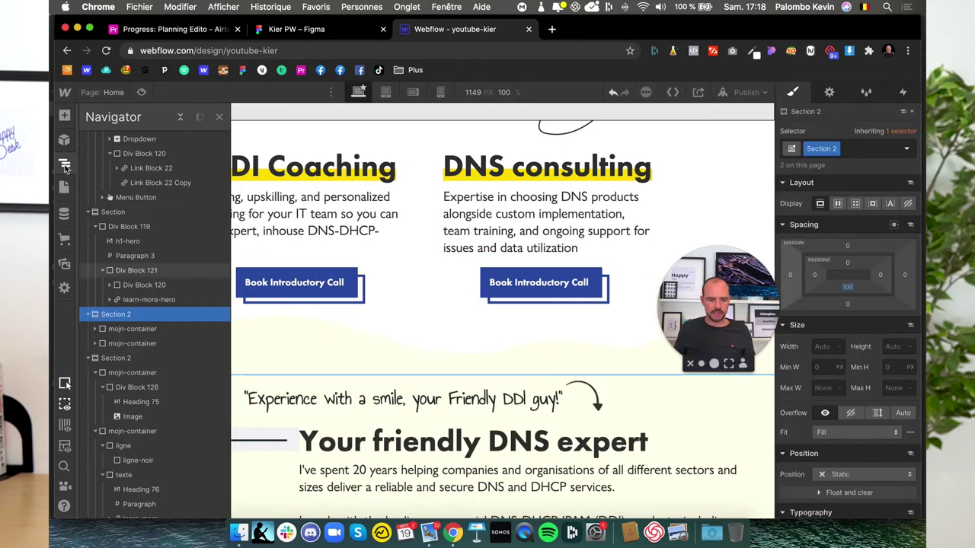
- Close the Navigator and scroll up to check the hero section above Hands-on
click(65, 166)
scroll(188, 349, up, 3)
scroll(189, 350, up, 4)
scroll(189, 349, up, 1)
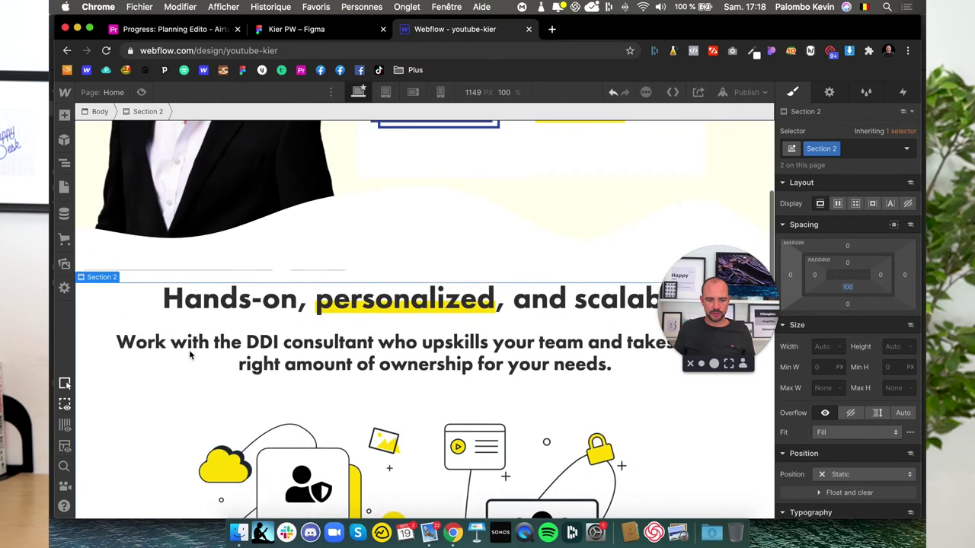
scroll(189, 350, up, 2)
scroll(189, 350, up, 2)
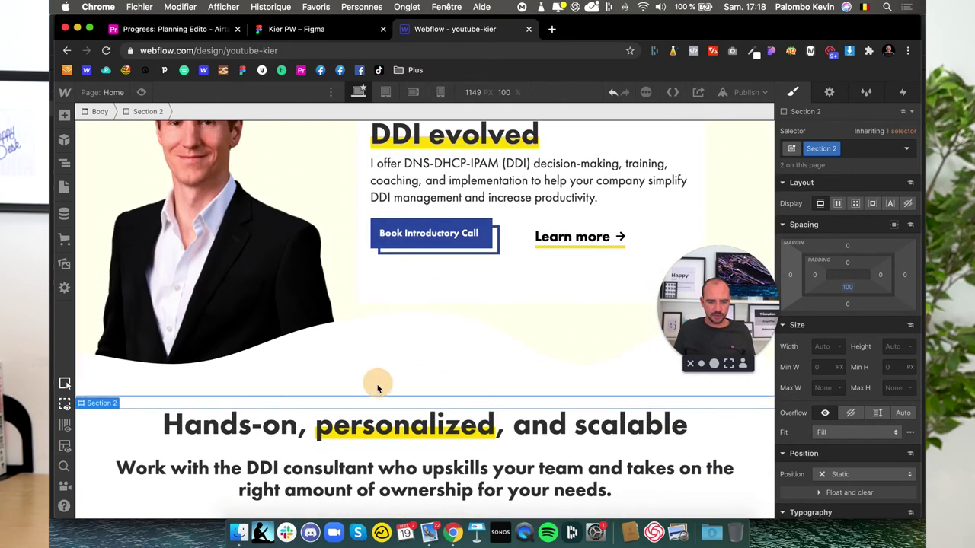
click(378, 388)
scroll(380, 350, down, 5)
scroll(382, 299, up, 2)
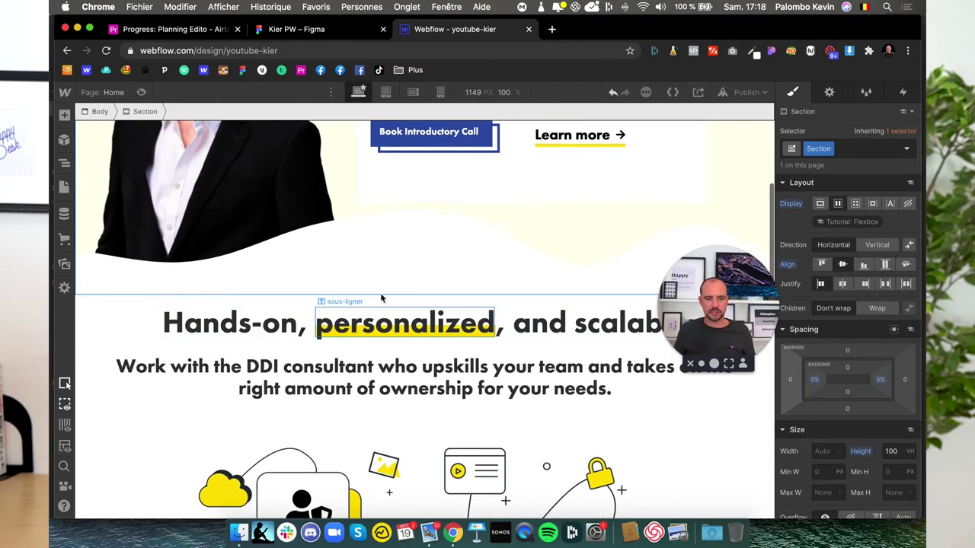
scroll(845, 343, down, 5)
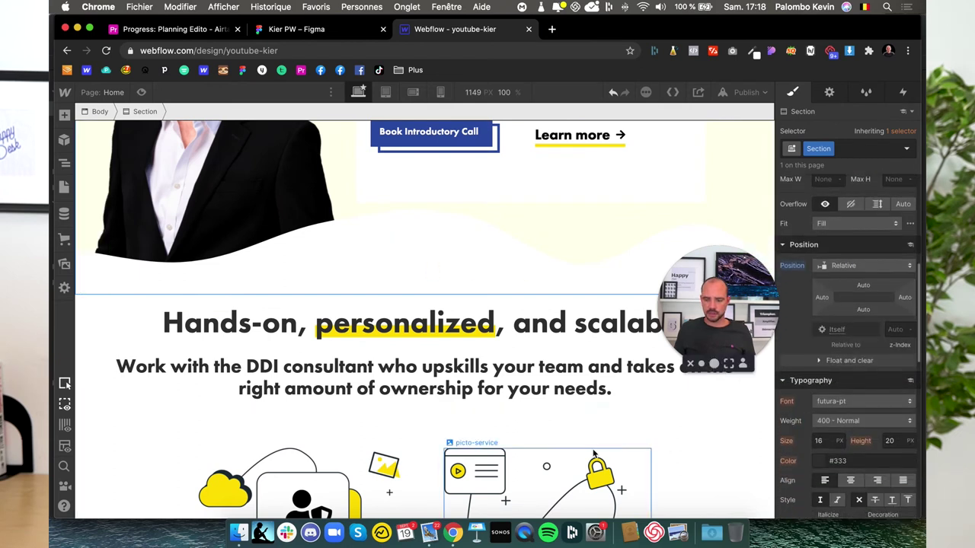
scroll(593, 452, down, 10)
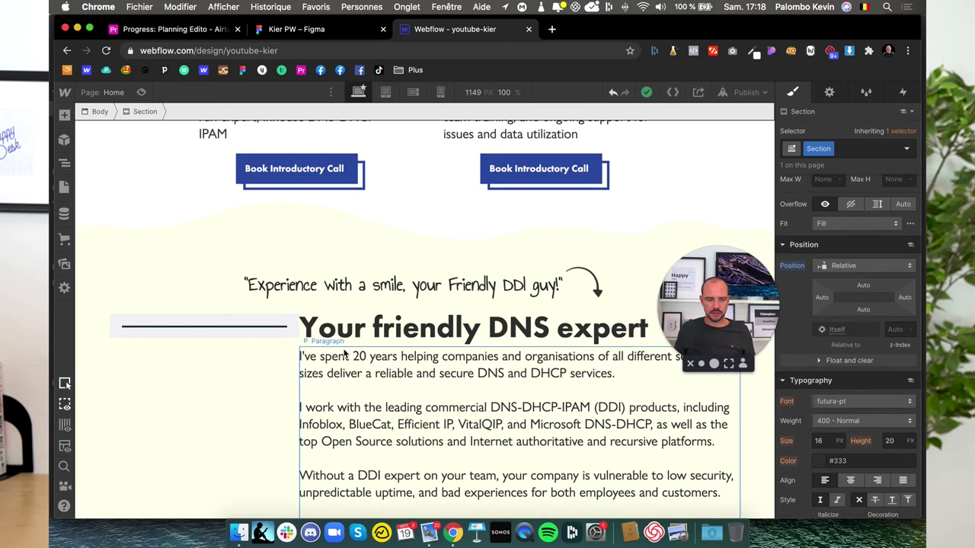
- Reset the background colour of the line beside the DNS heading to transparent
click(283, 335)
scroll(814, 367, down, 5)
scroll(816, 365, down, 5)
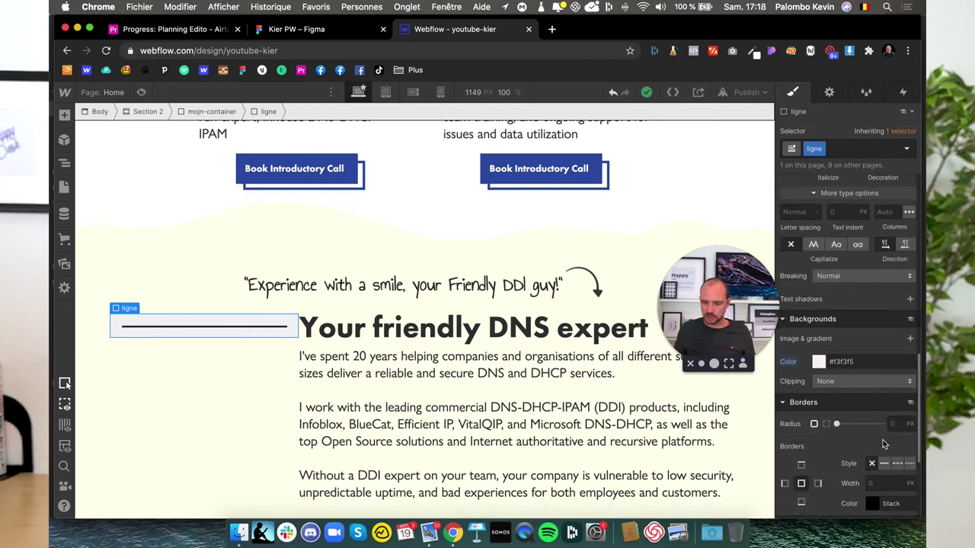
click(817, 363)
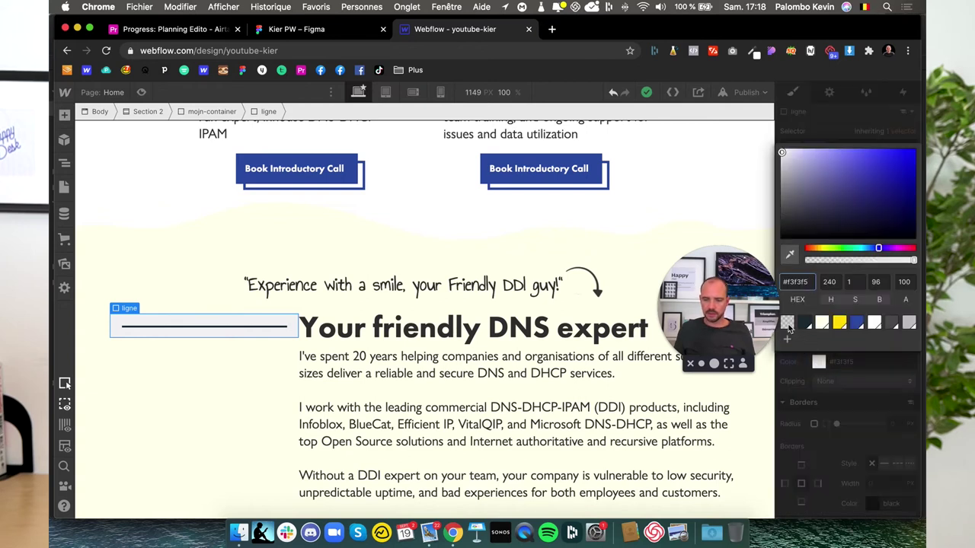
click(843, 372)
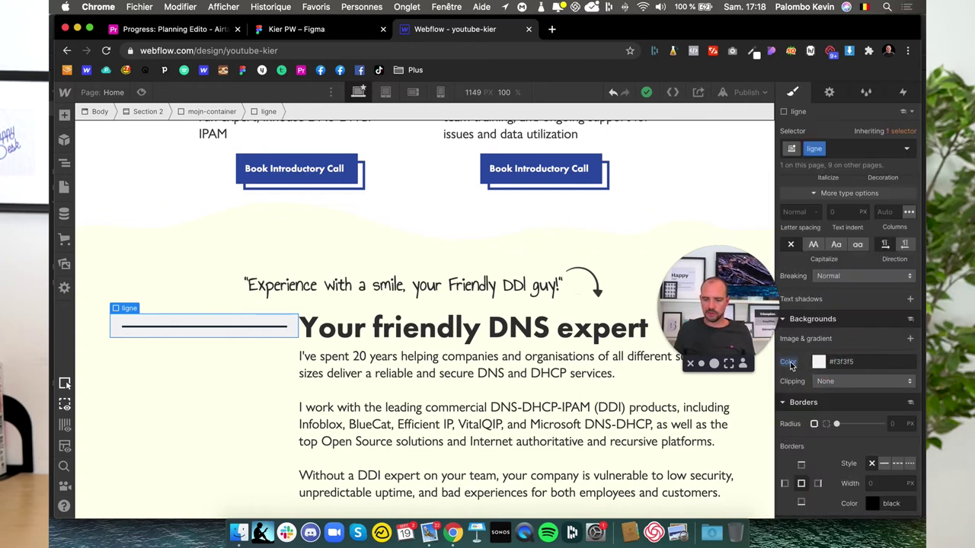
click(789, 364)
click(805, 380)
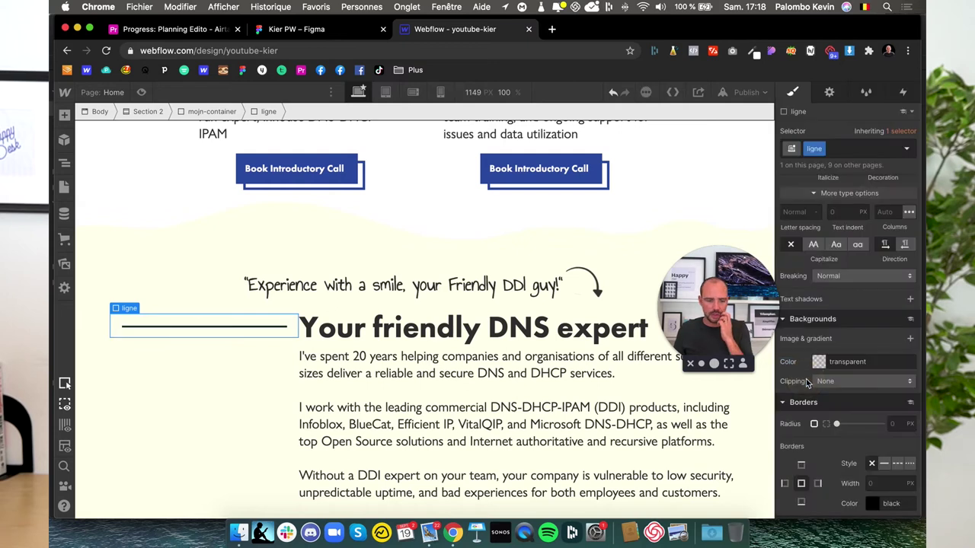
click(201, 400)
scroll(195, 393, down, 5)
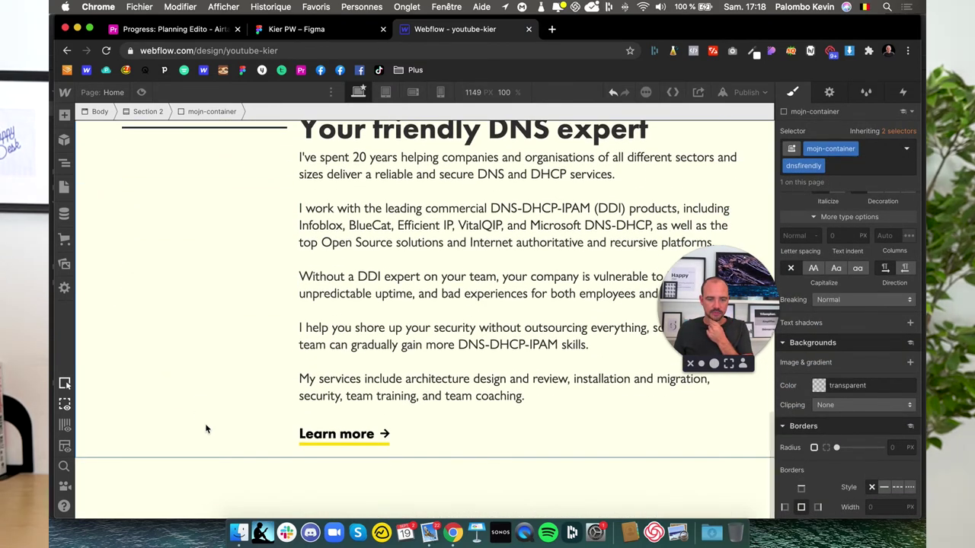
- In the Navigator, collapse the lower Section 2 and compare the upper and lower sections
click(64, 168)
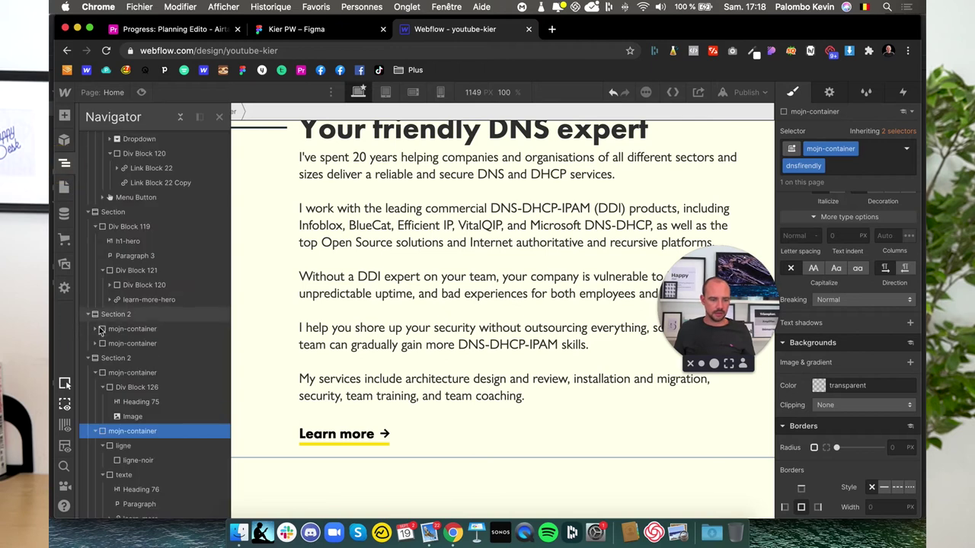
click(92, 359)
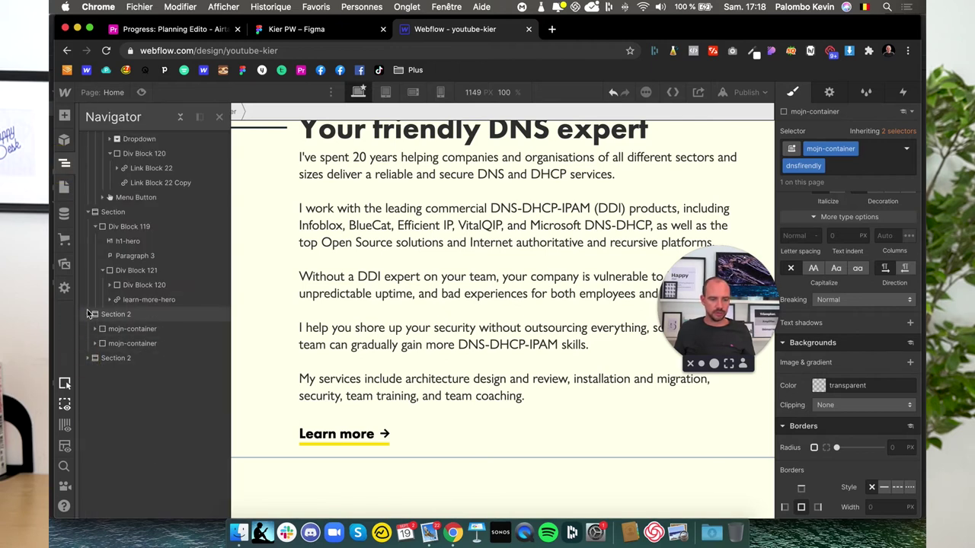
click(98, 314)
click(114, 360)
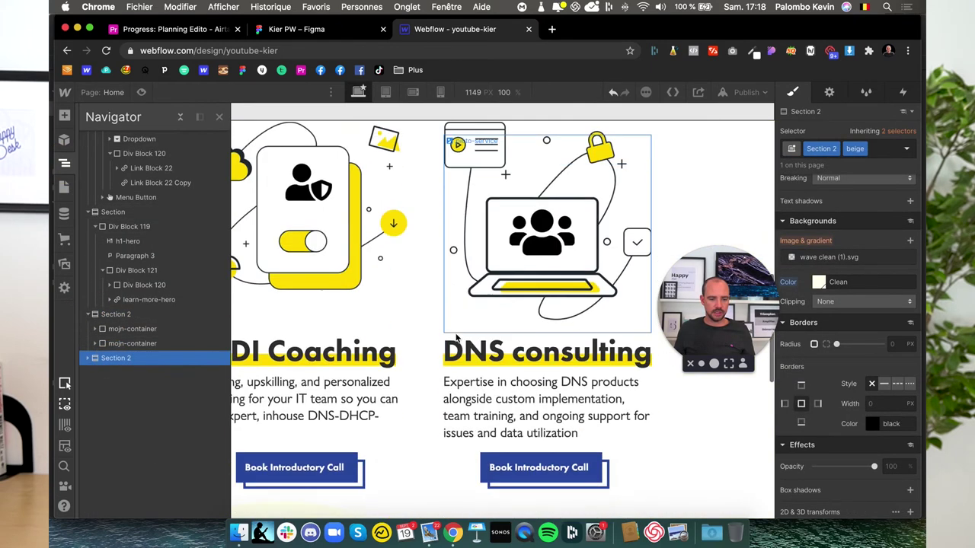
- Check the testimonial in the Figma tab, then duplicate Section 2 with Cmd+D
click(289, 29)
scroll(407, 370, down, 2)
scroll(426, 373, down, 4)
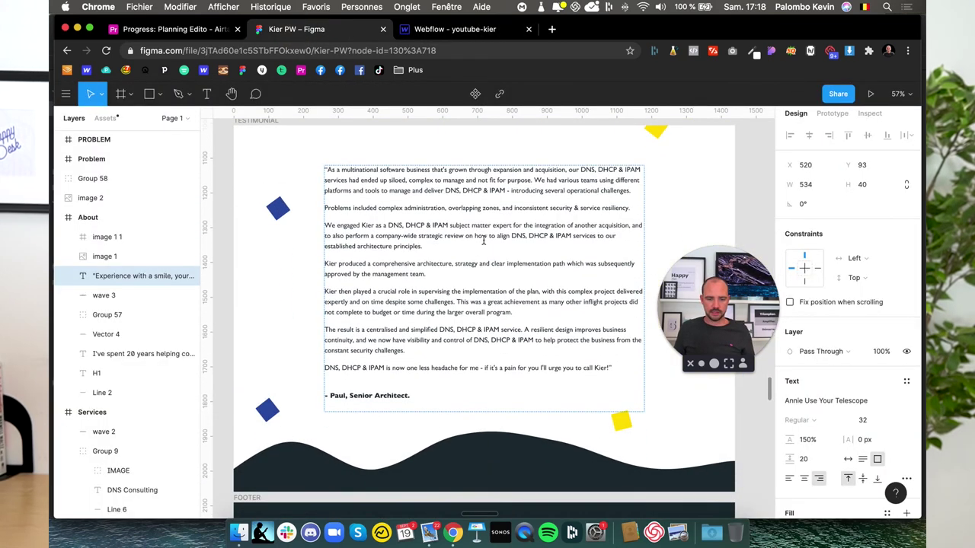
click(441, 29)
key(super+d)
- Delete the copy's second mojn-container and its Div Block 126, leaving one empty container
click(89, 373)
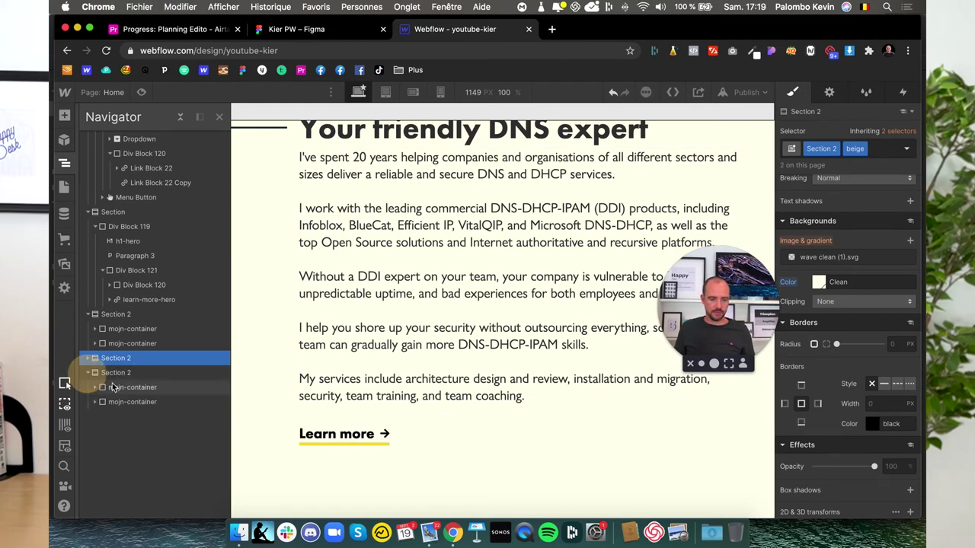
click(111, 401)
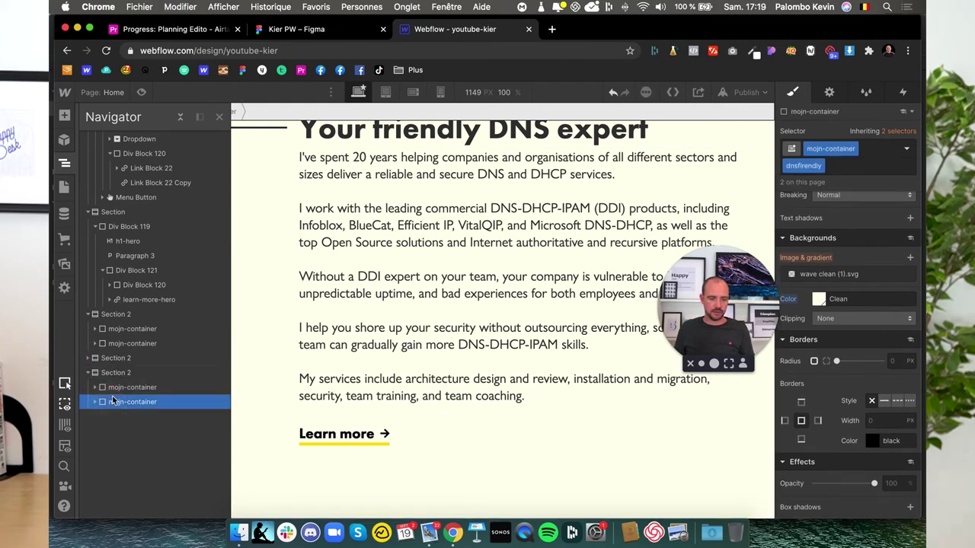
key(Delete)
click(99, 389)
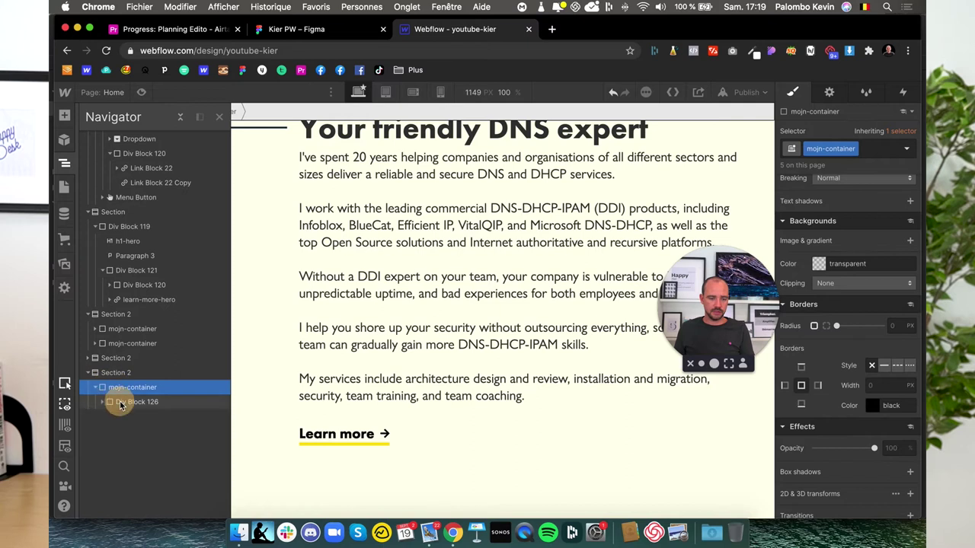
click(133, 402)
key(Delete)
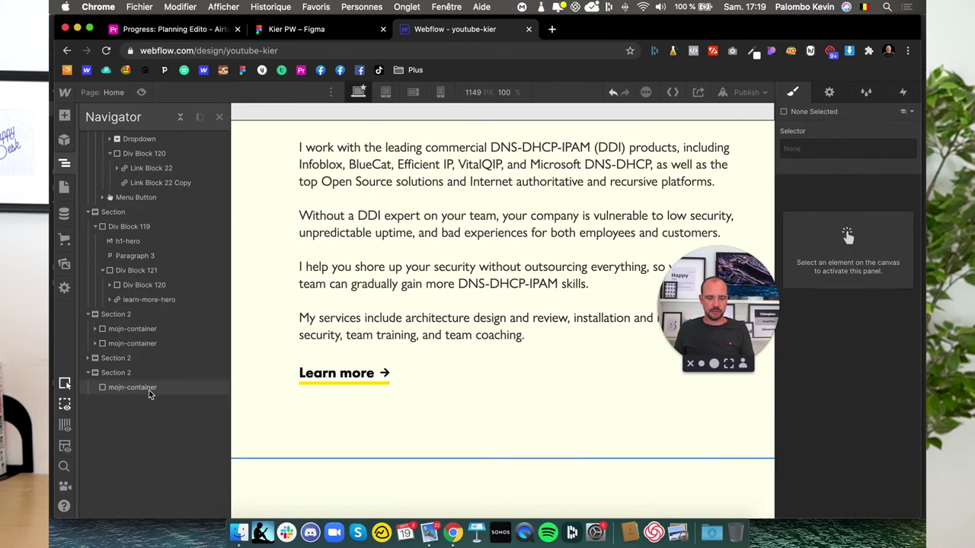
click(145, 388)
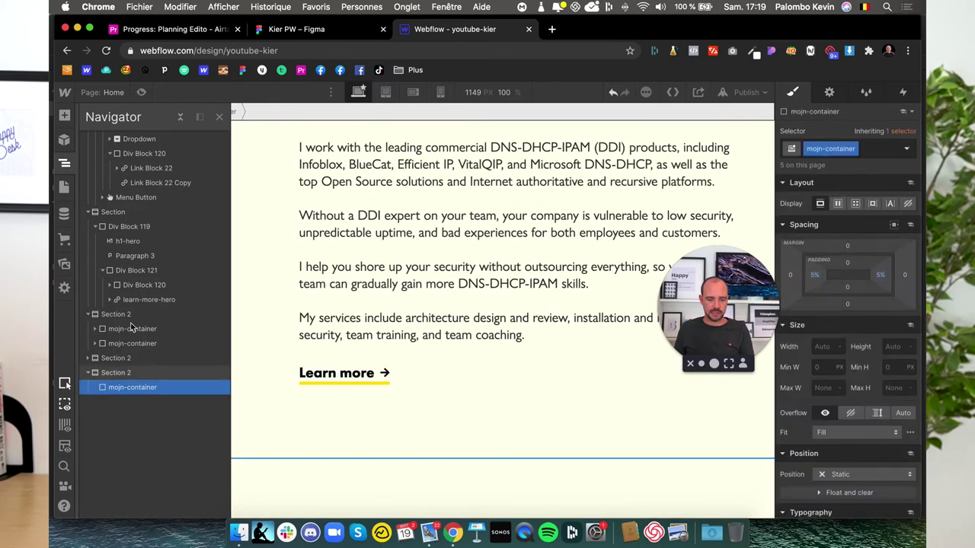
- Add a Lorem ipsum Paragraph inside the empty container and select it
click(66, 116)
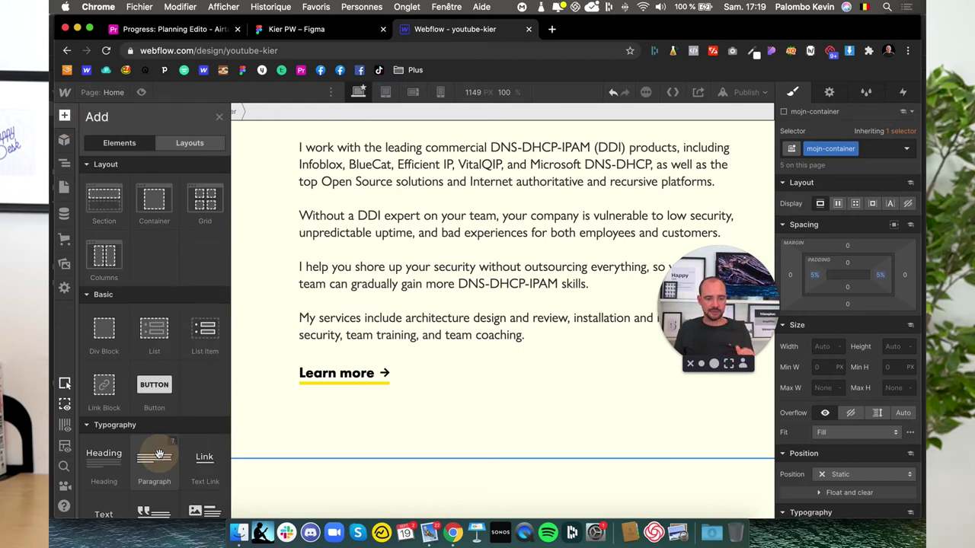
click(159, 454)
click(391, 259)
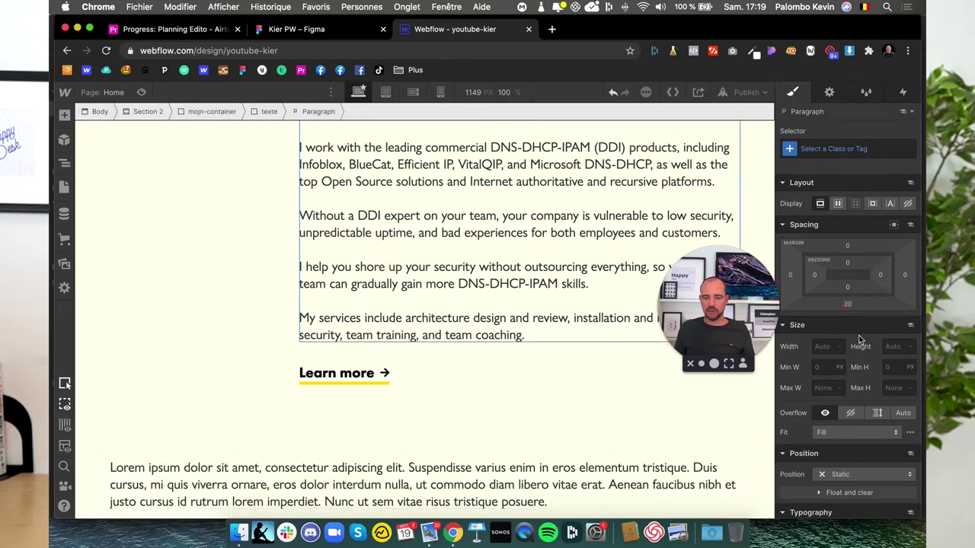
scroll(523, 308, up, 5)
scroll(461, 343, down, 7)
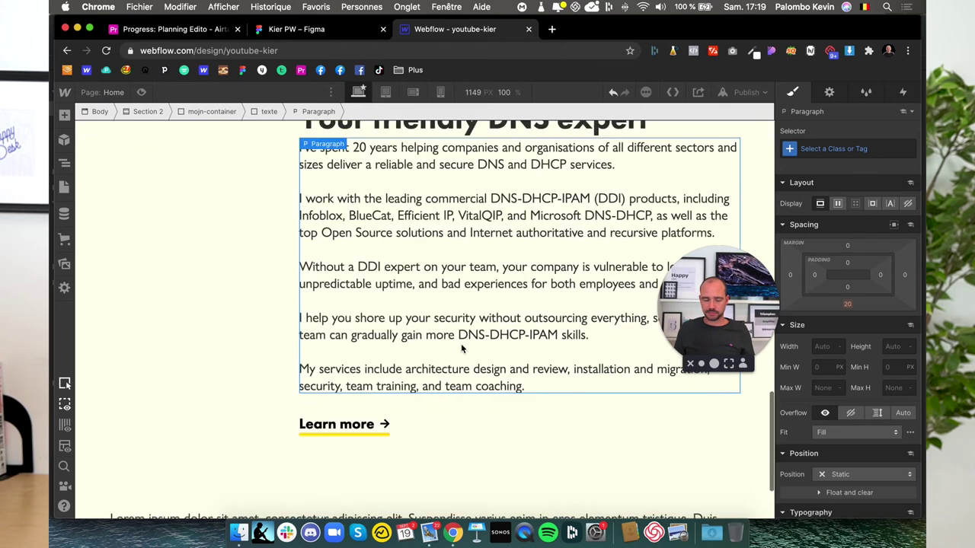
click(343, 437)
click(320, 439)
- Copy the testimonial text from Figma and paste it over the Lorem ipsum paragraph
click(318, 35)
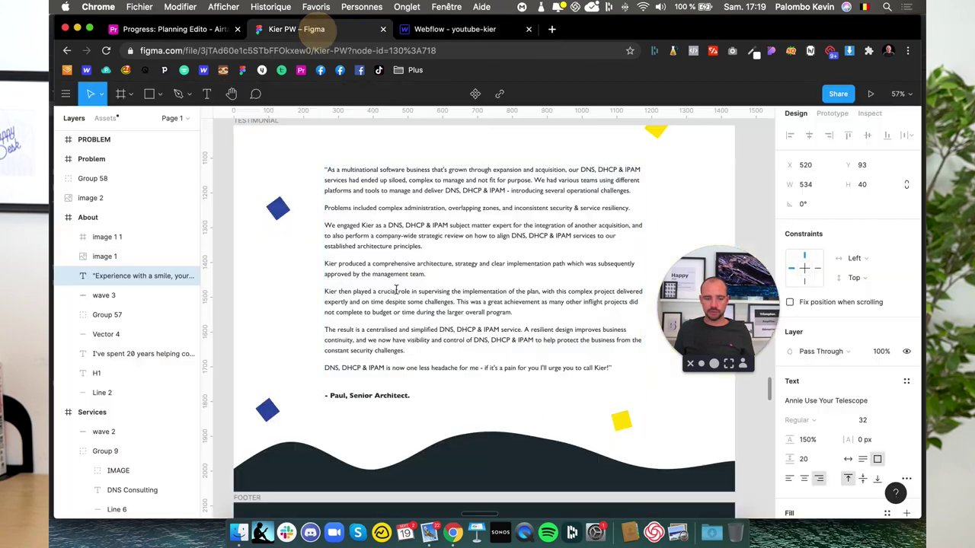
double_click(432, 287)
key(super+c)
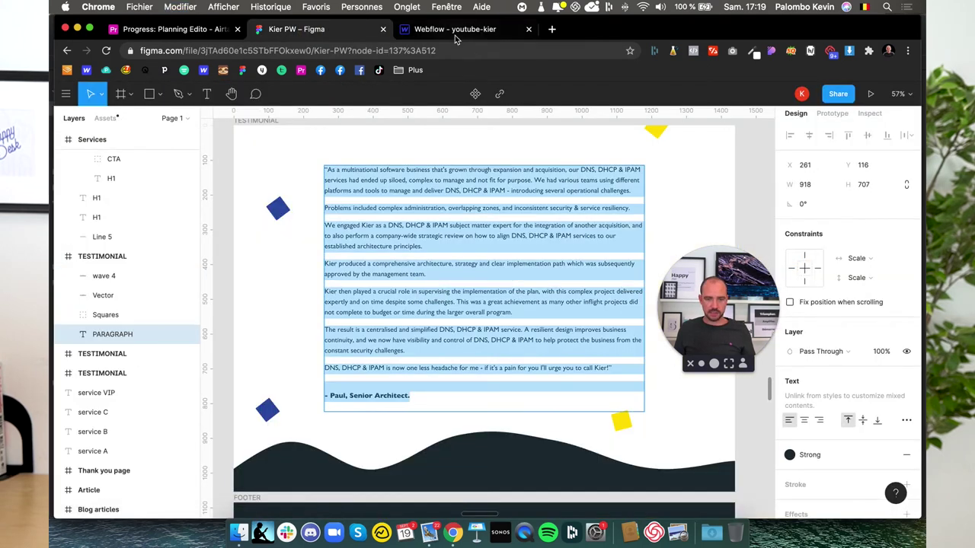
click(452, 32)
double_click(353, 434)
key(super+a)
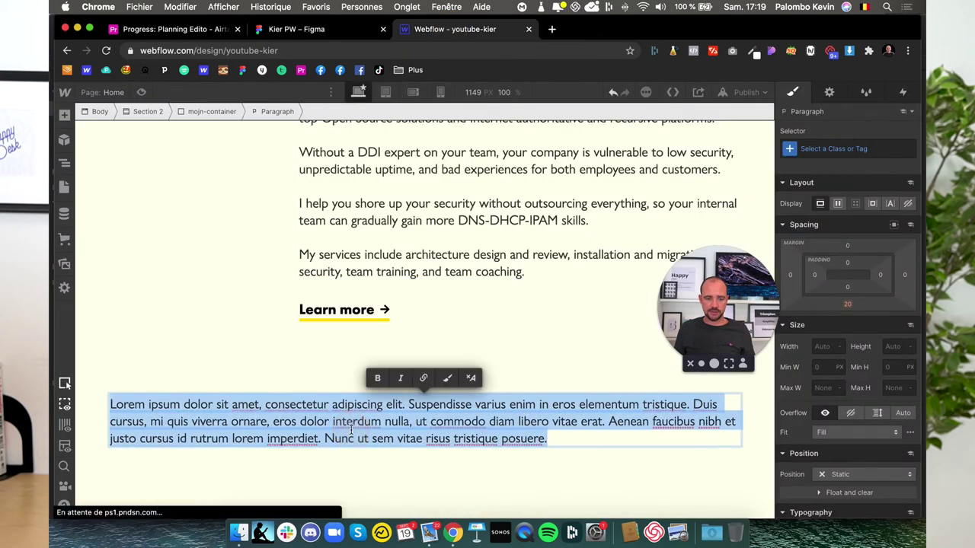
key(super+v)
- Add blank lines after the first paragraph and after resiliency, architecture principles, management team and program
key(shift+Return)
click(687, 469)
key(shift+Return)
scroll(457, 427, down, 3)
scroll(365, 404, down, 3)
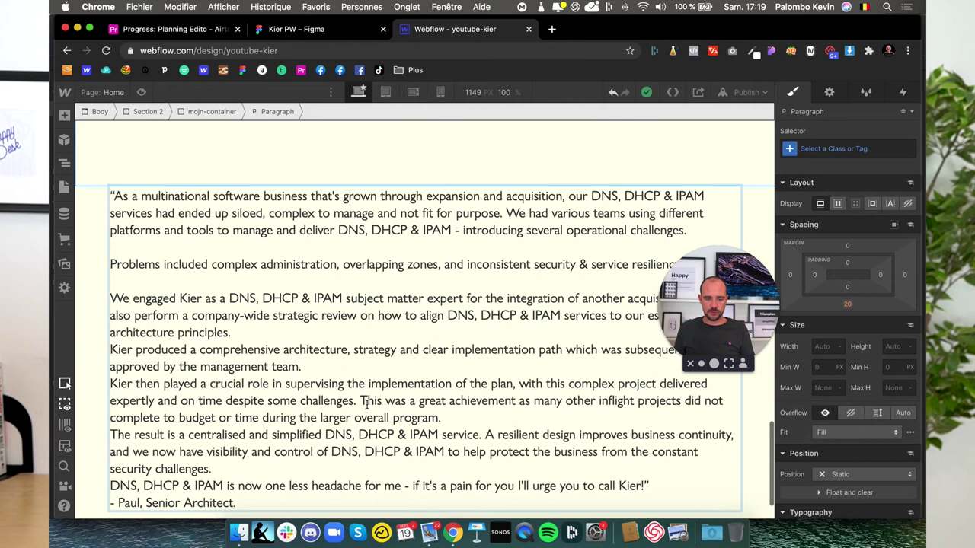
click(278, 340)
key(shift+Return)
click(329, 386)
key(shift+Return)
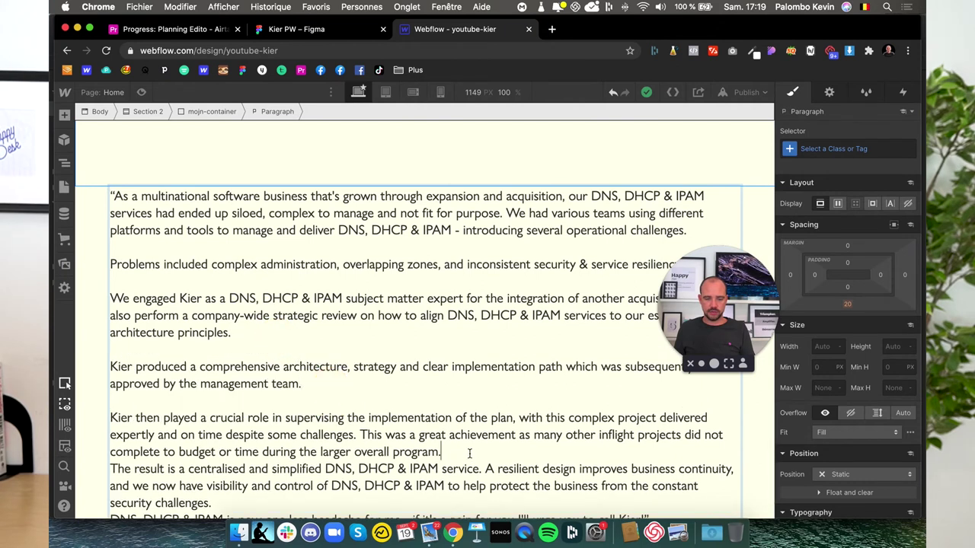
key(shift+Return)
- Separate the closing sentence with a blank line above it, then finish editing the text
scroll(427, 434, down, 2)
scroll(260, 390, down, 2)
key(shift+Return)
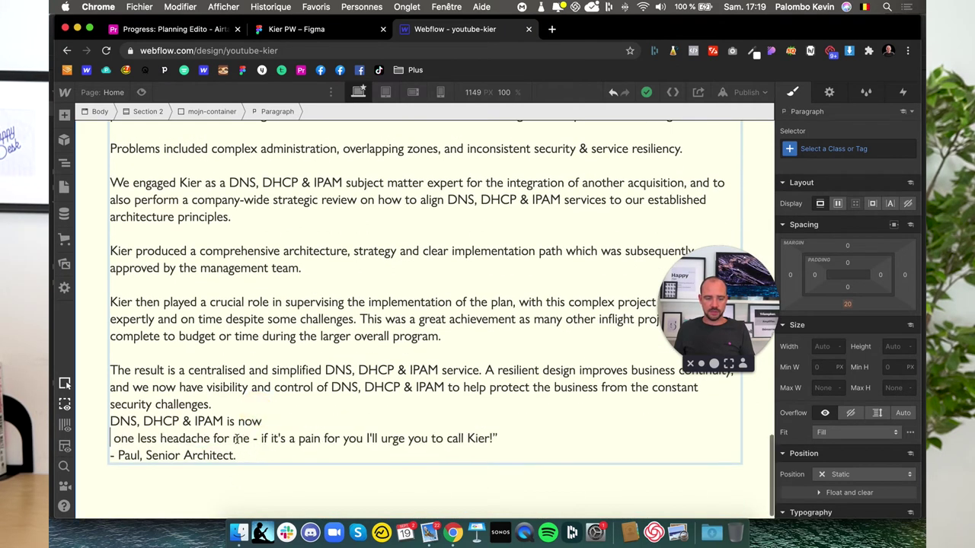
key(BackSpace)
key(shift+Return)
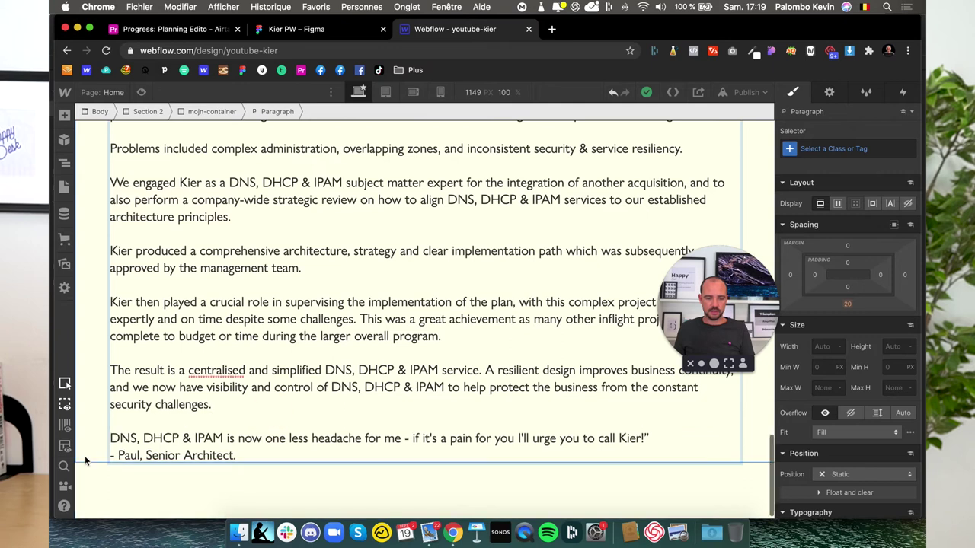
click(88, 453)
scroll(89, 453, up, 4)
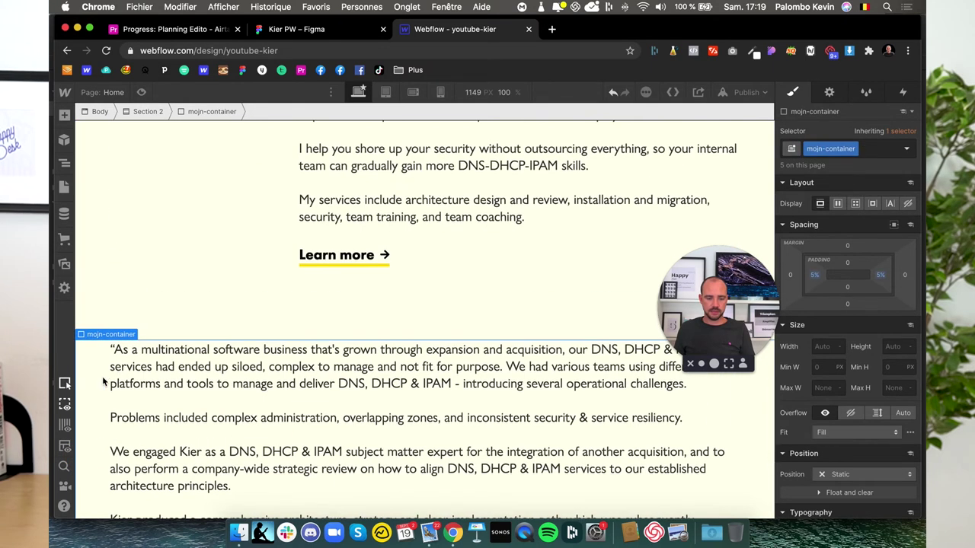
- Remove the beige class from the copied Section 2 in the element tree
click(64, 165)
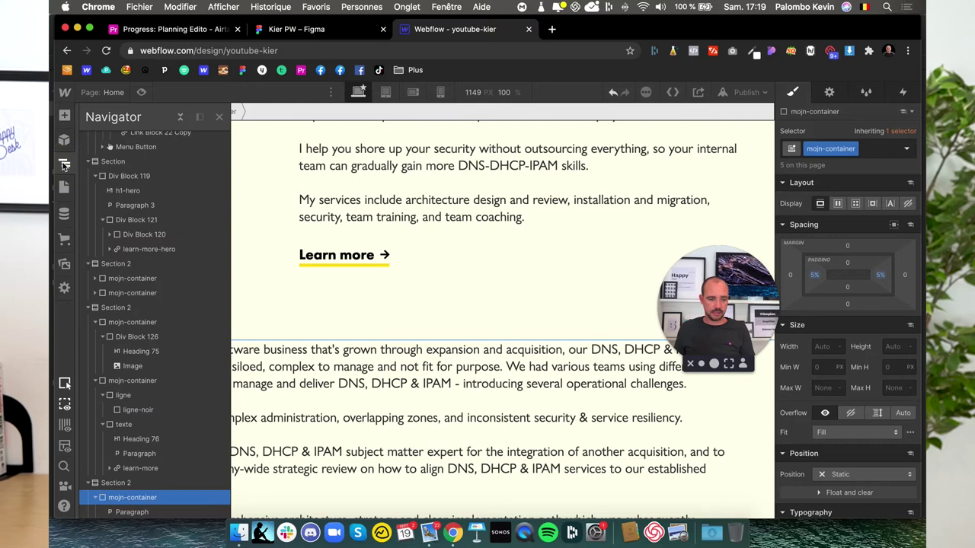
click(116, 482)
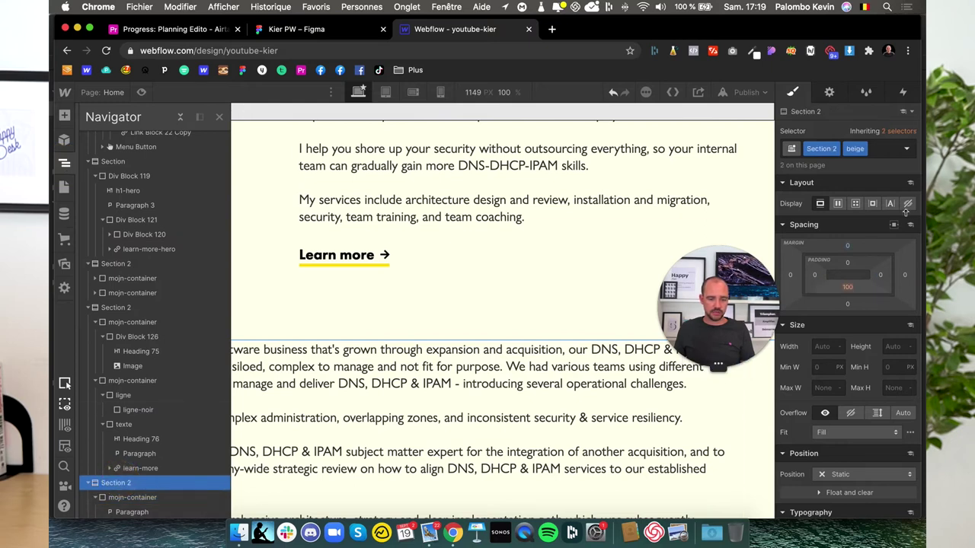
click(873, 150)
key(BackSpace)
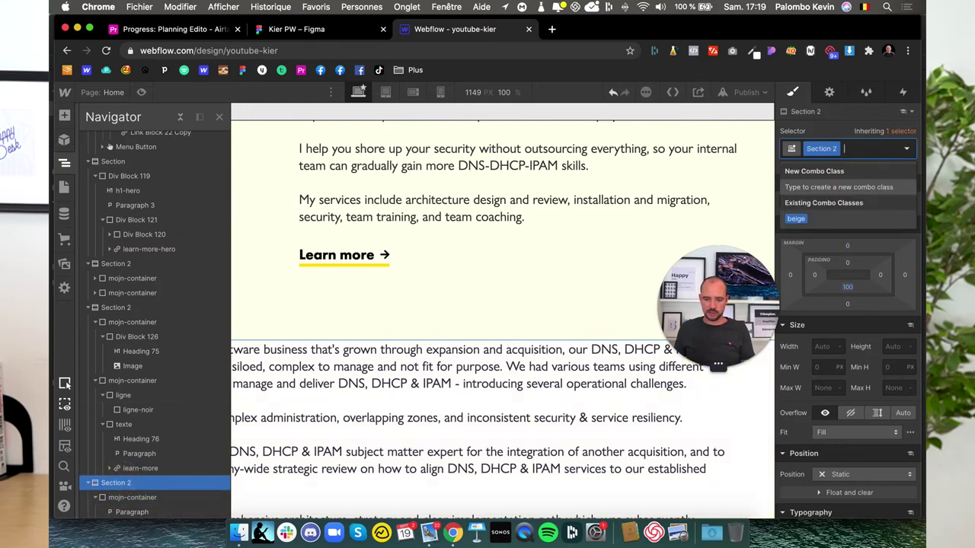
- Compare the testimonial with the Figma design, then reselect the copied Section 2
click(476, 421)
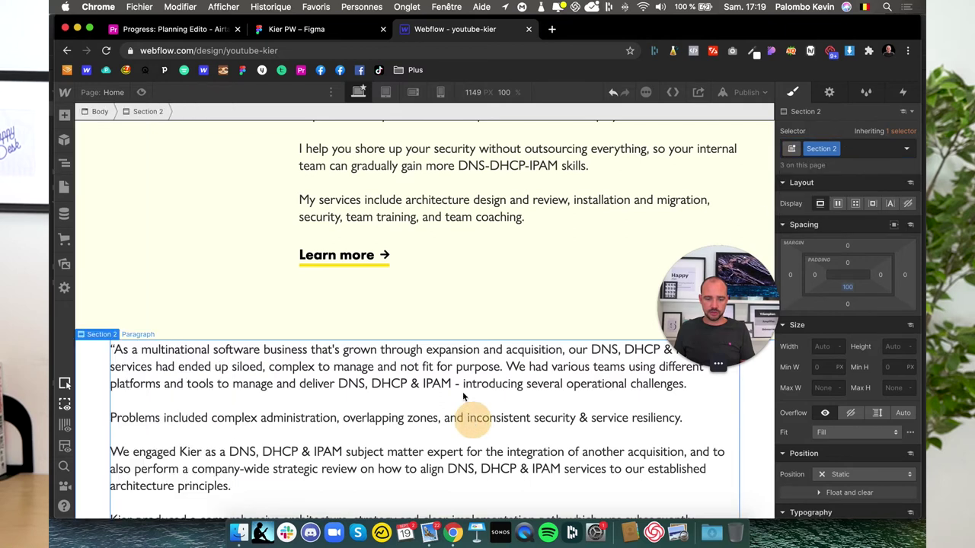
click(306, 35)
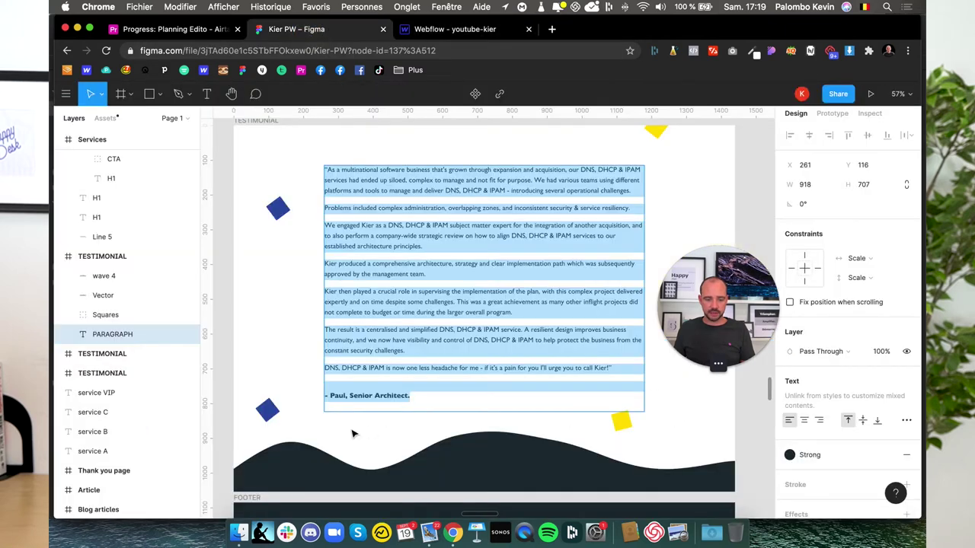
scroll(352, 434, up, 3)
click(454, 29)
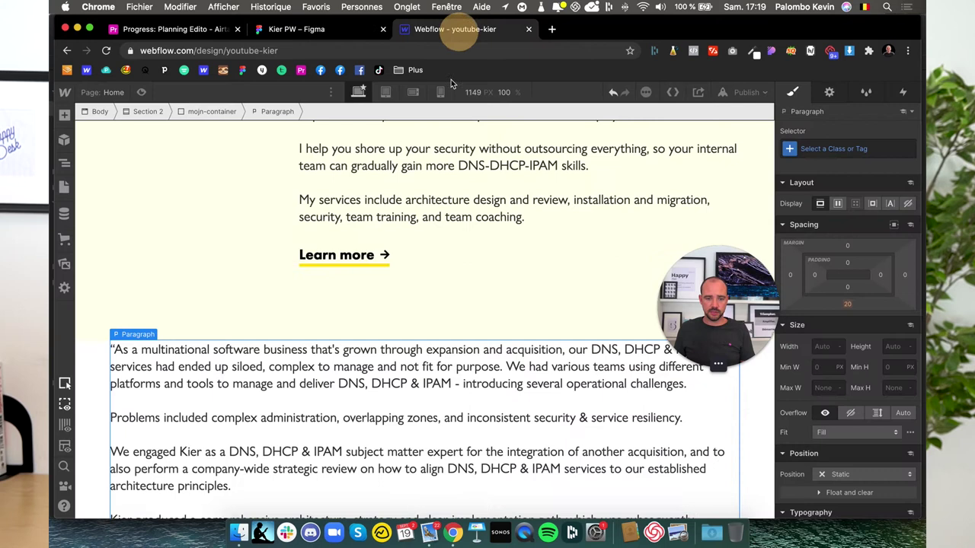
click(244, 299)
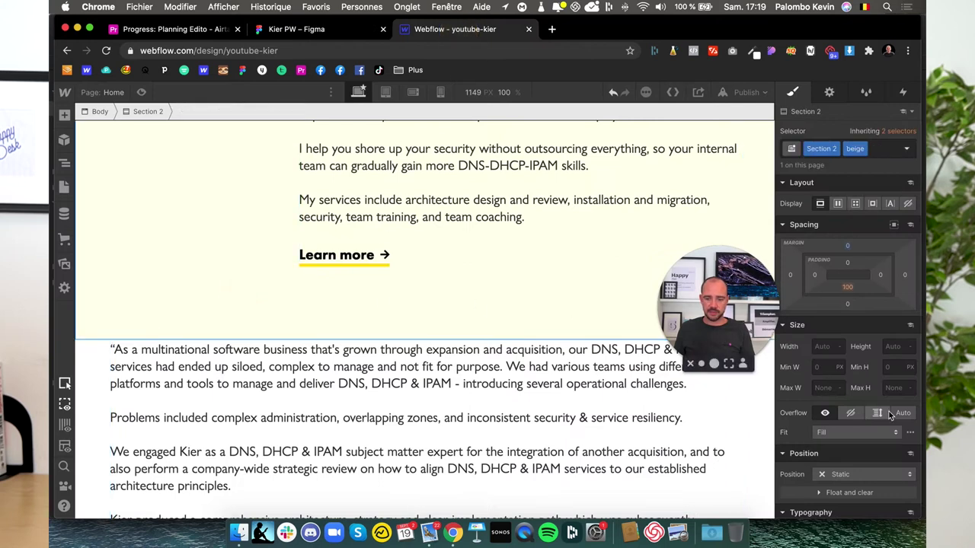
scroll(890, 414, down, 10)
scroll(899, 417, down, 5)
scroll(865, 432, down, 5)
scroll(843, 320, down, 2)
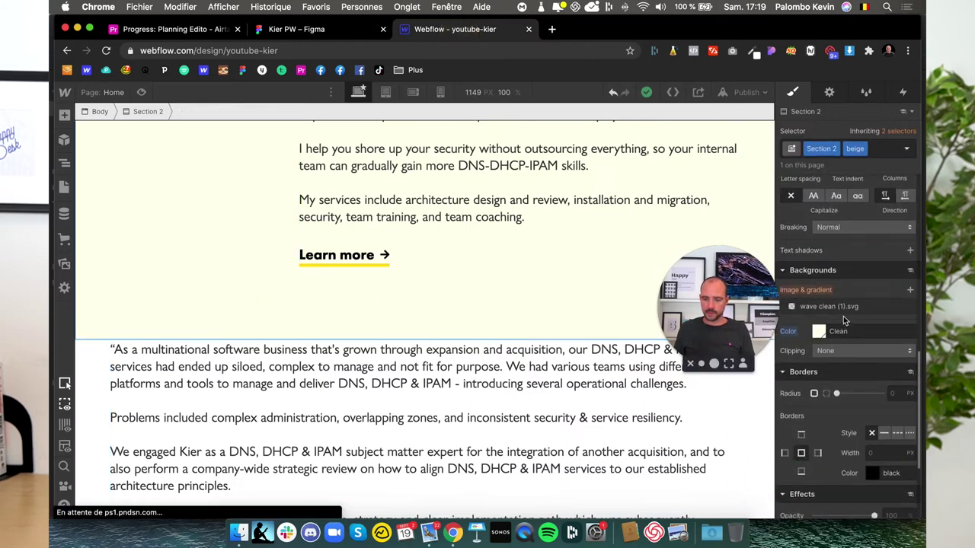
scroll(118, 195, up, 2)
scroll(118, 196, up, 3)
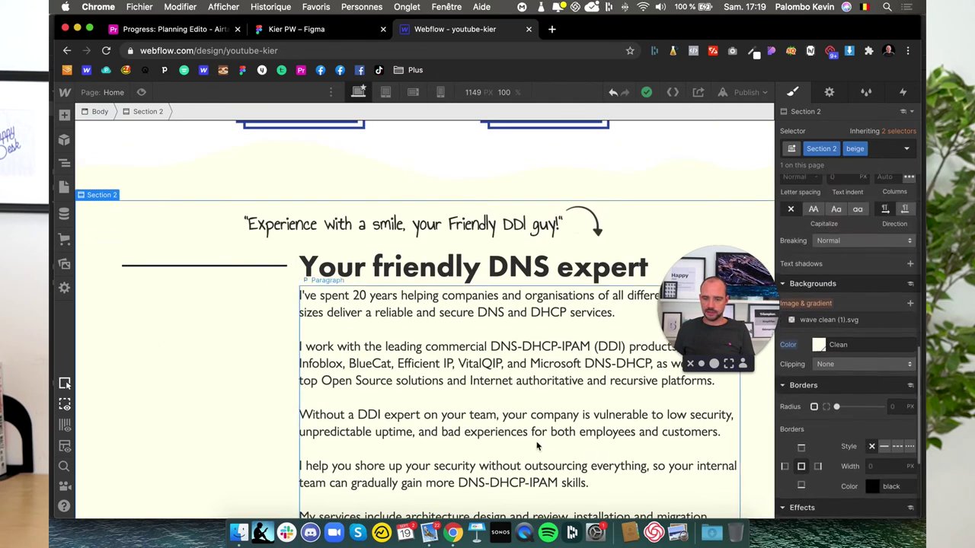
scroll(537, 447, down, 2)
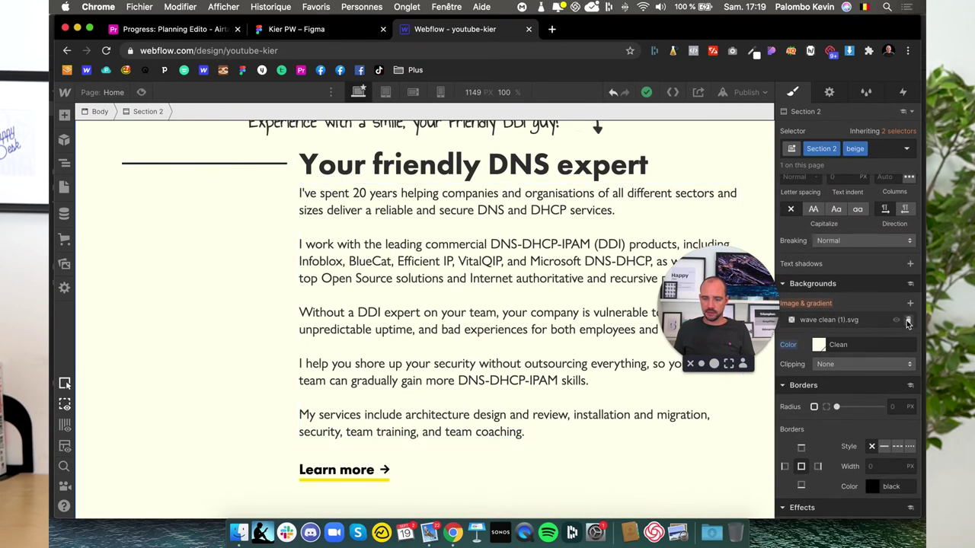
- Replace the section's background with wave white (1).svg sized to Contain at 50% / 100%
click(908, 321)
click(910, 305)
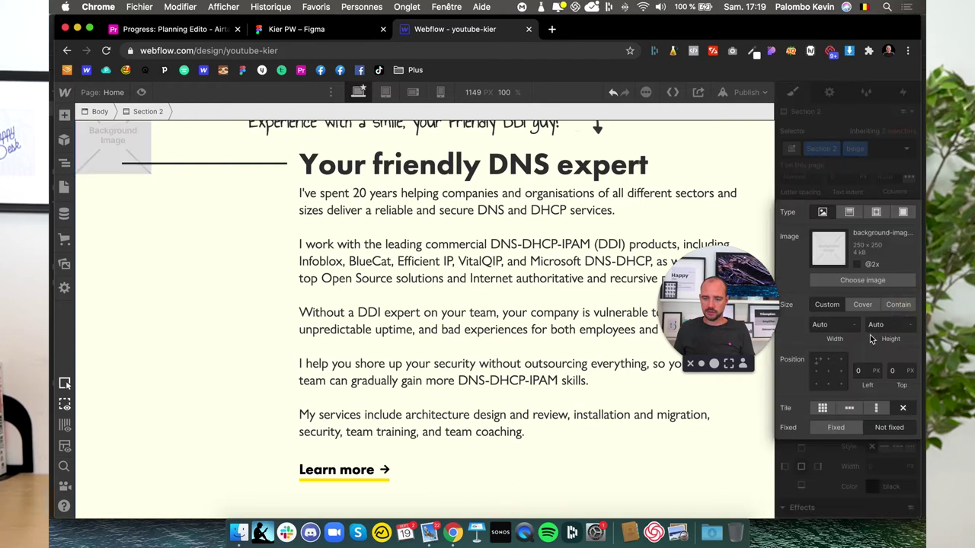
click(860, 280)
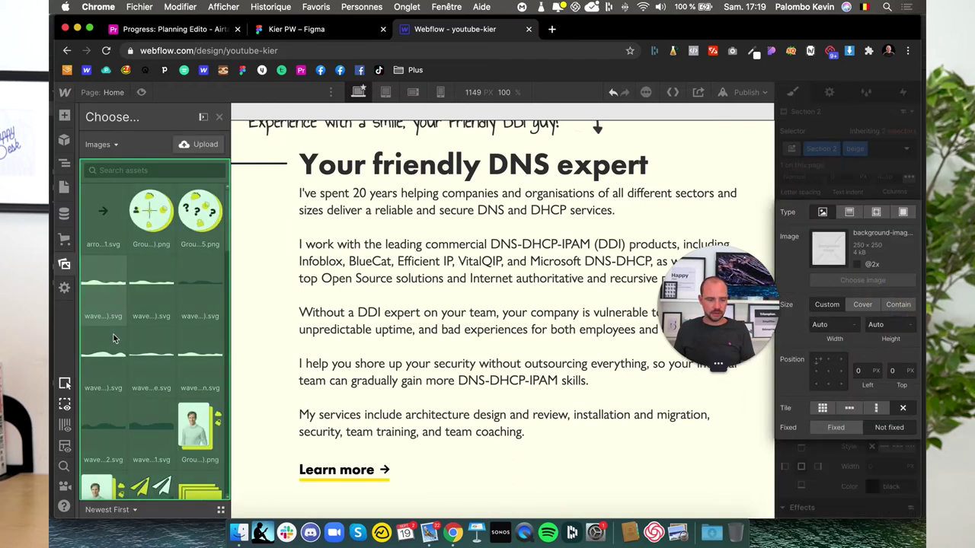
click(110, 350)
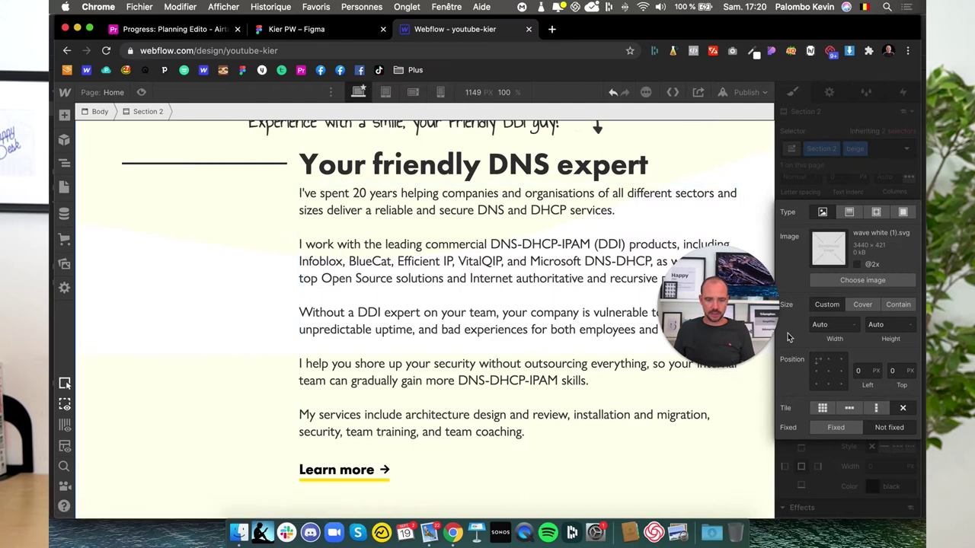
click(895, 307)
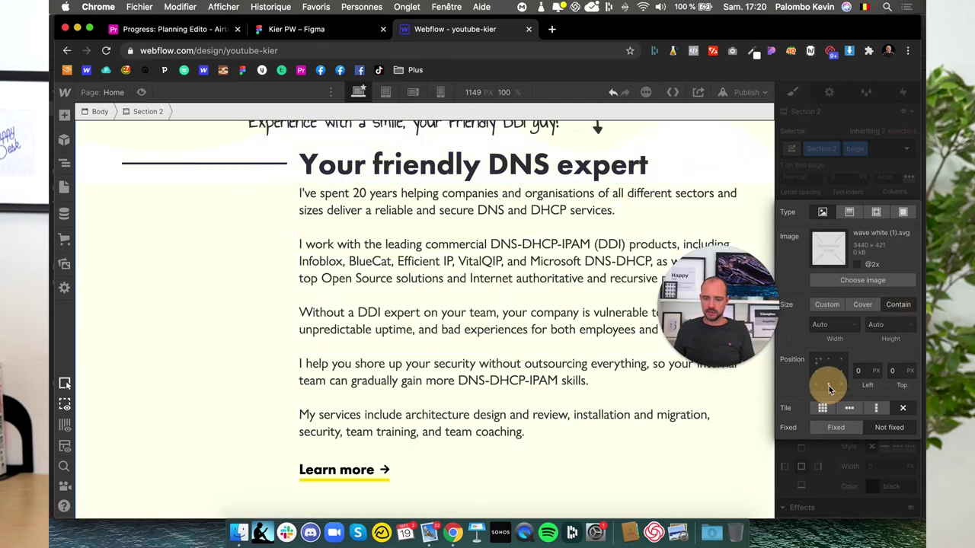
scroll(136, 434, down, 5)
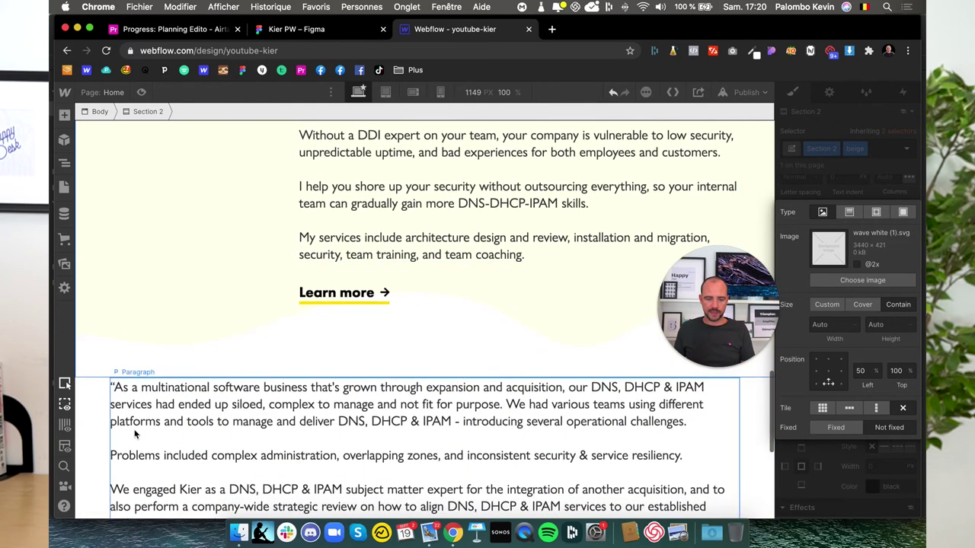
click(101, 425)
scroll(192, 385, down, 9)
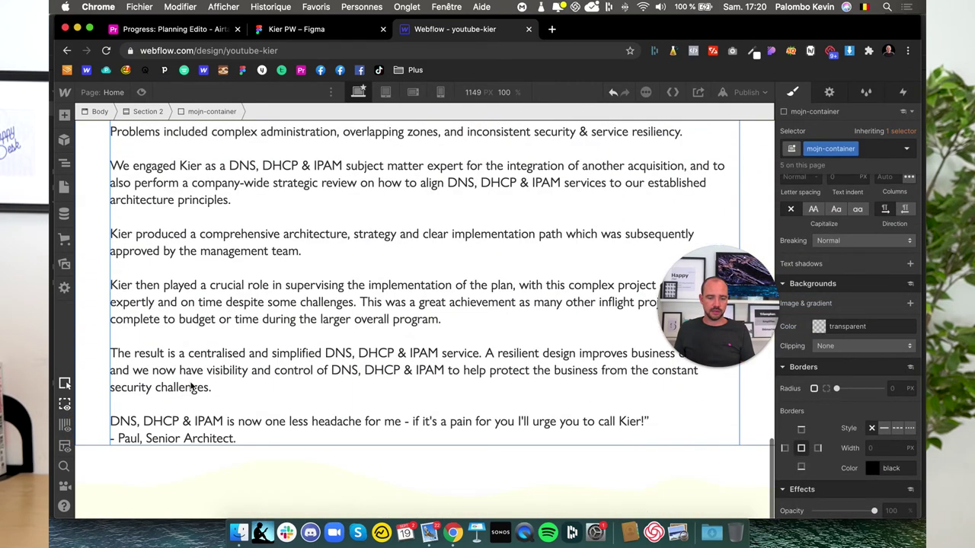
- Delete the wave clean background from the testimonial section and check the Figma mockup
click(158, 482)
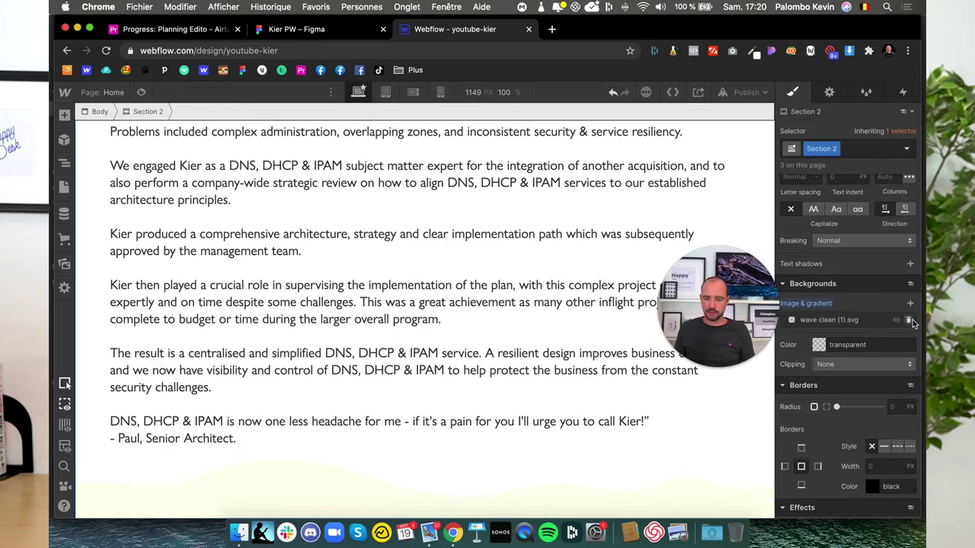
click(910, 321)
scroll(331, 504, up, 2)
scroll(391, 446, up, 3)
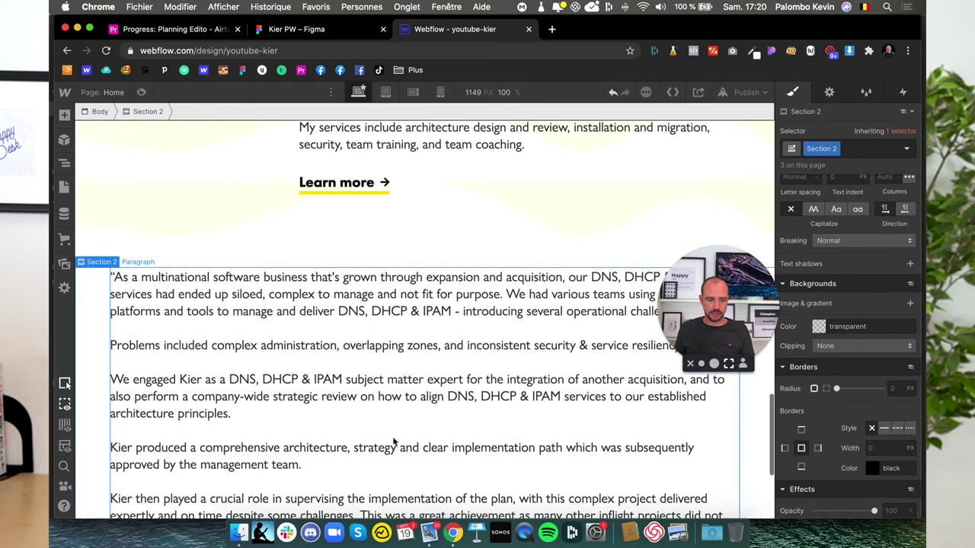
click(304, 32)
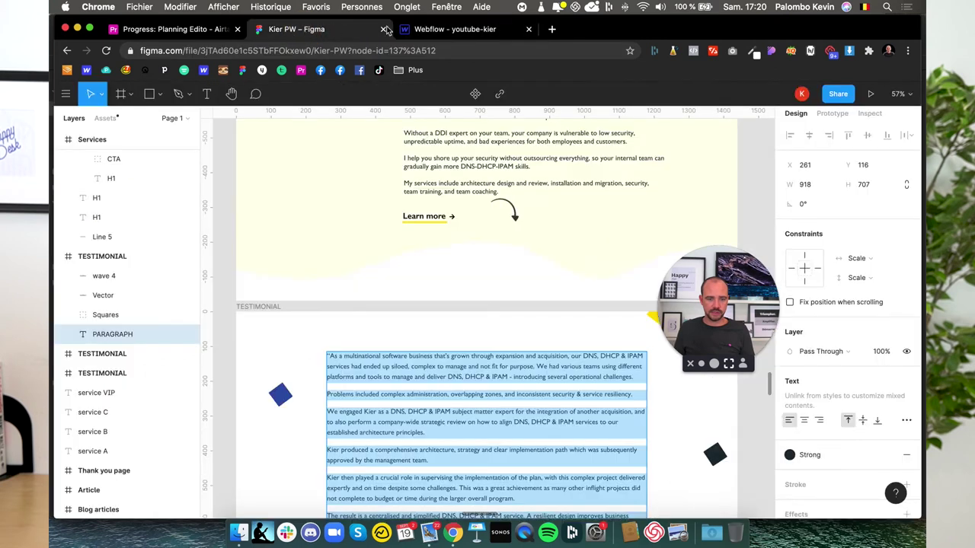
click(455, 29)
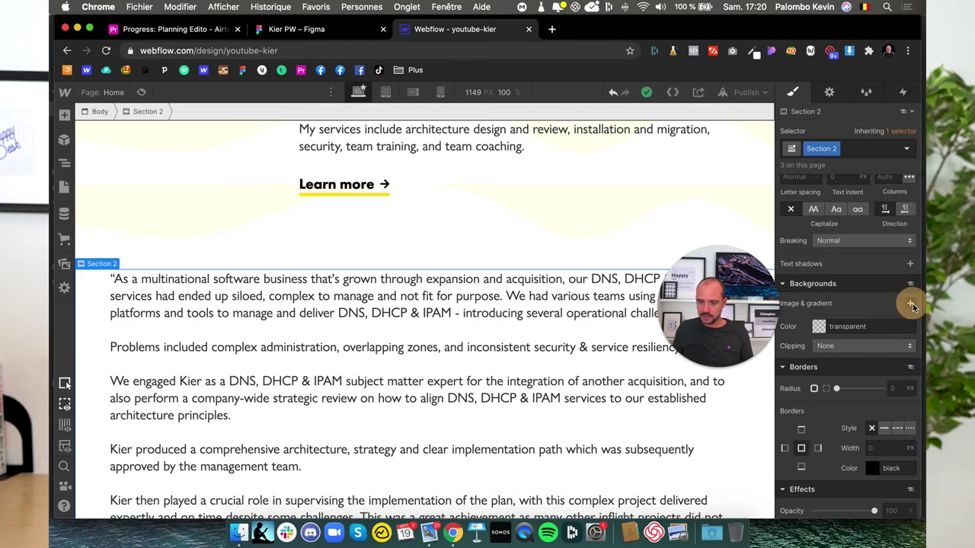
- Set wave black 2 (1).svg as background: Contain, no-repeat, anchored bottom centre
click(912, 304)
click(862, 280)
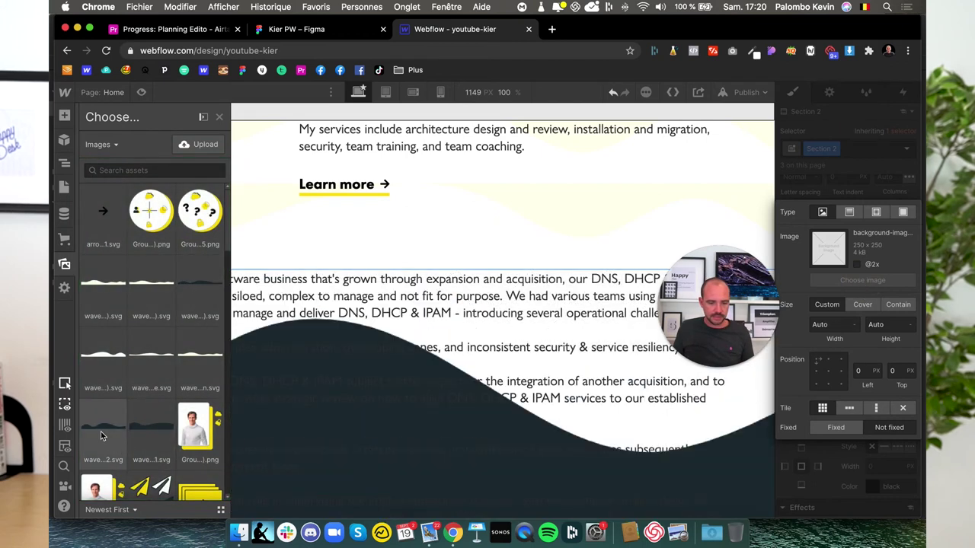
click(190, 286)
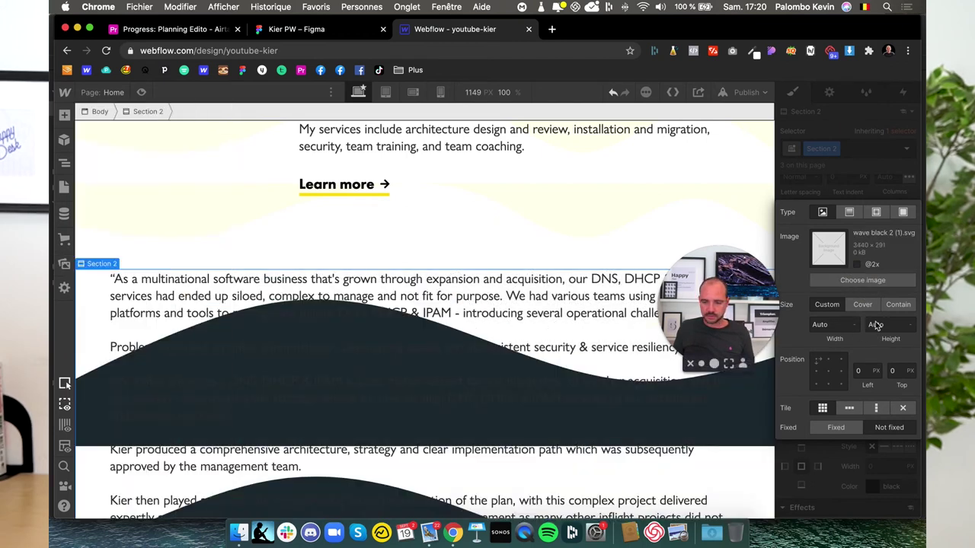
click(897, 305)
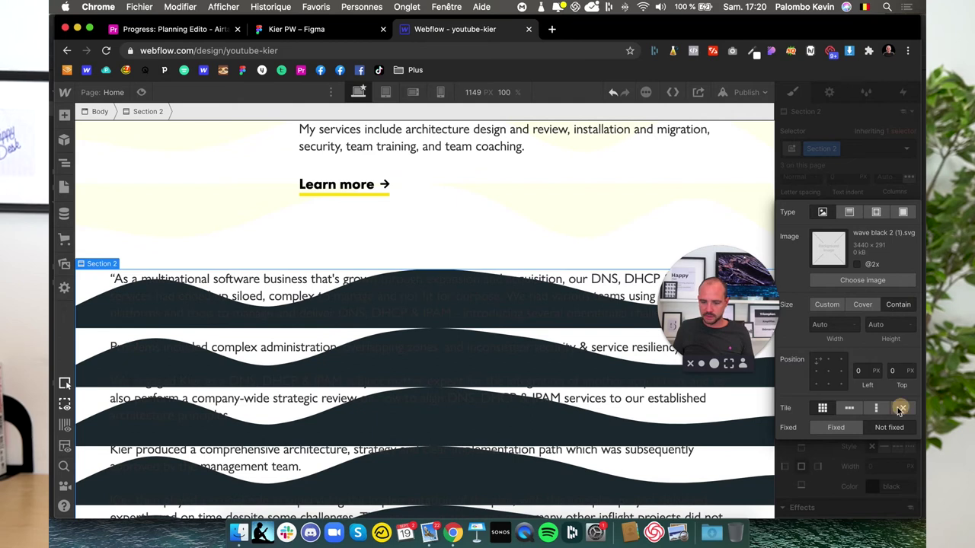
click(898, 407)
click(828, 382)
scroll(507, 352, down, 3)
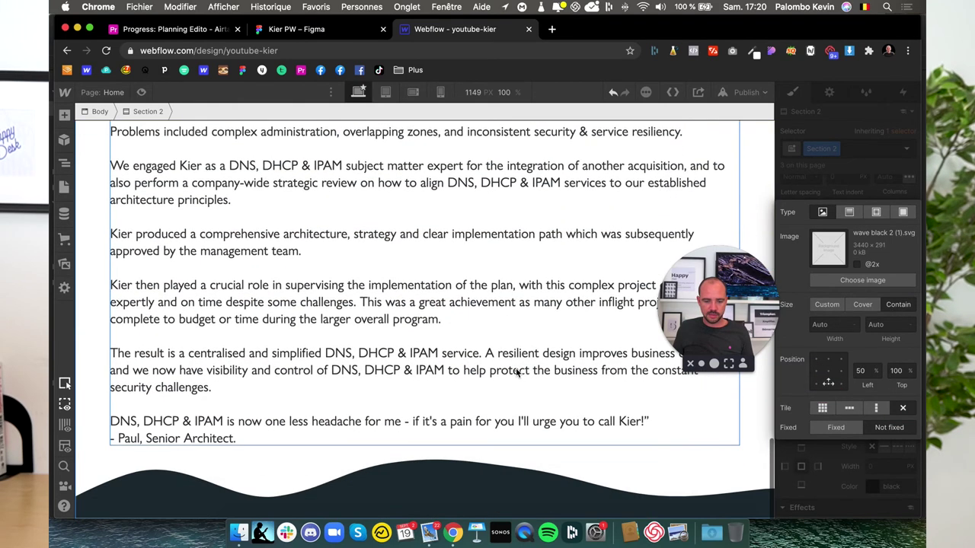
scroll(105, 356, up, 4)
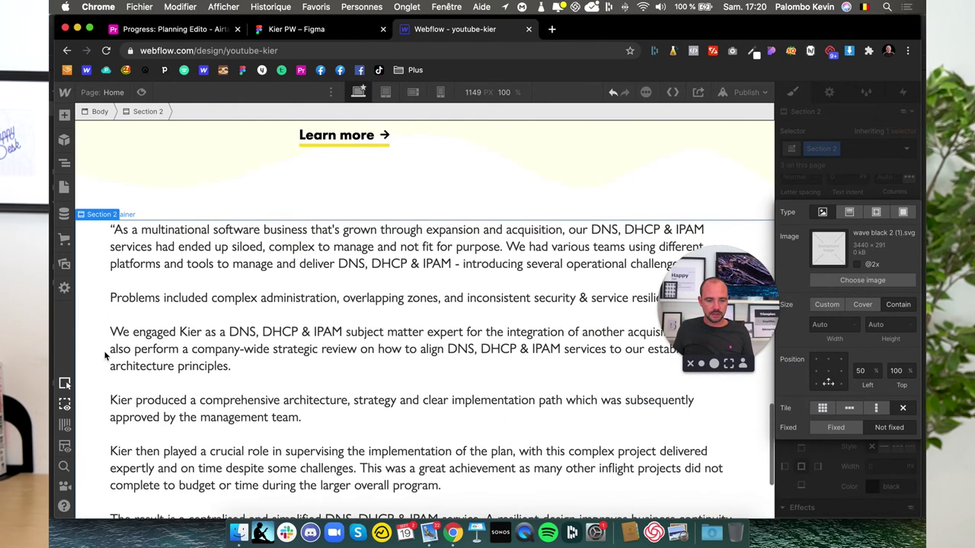
key(super+2)
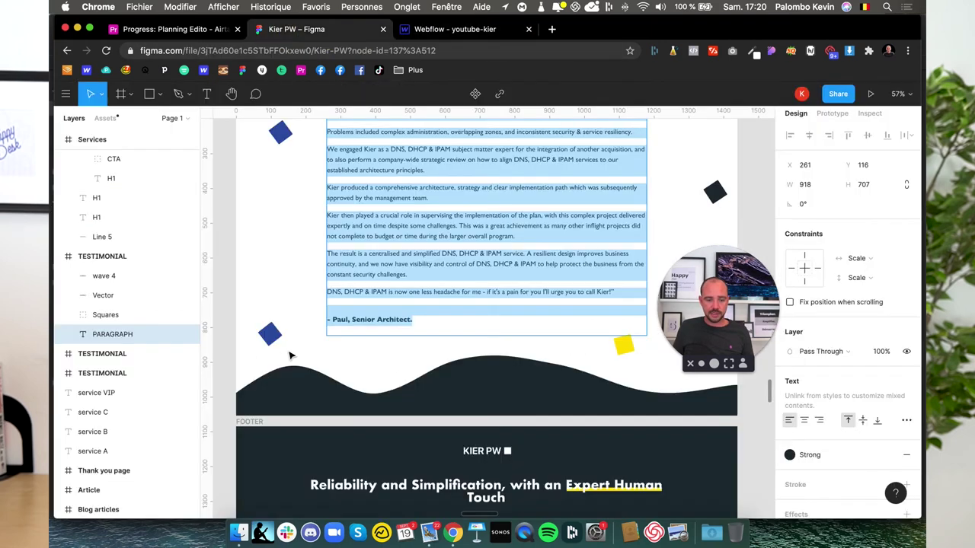
- Insert a new Div Block at the end of the testimonial section
click(464, 28)
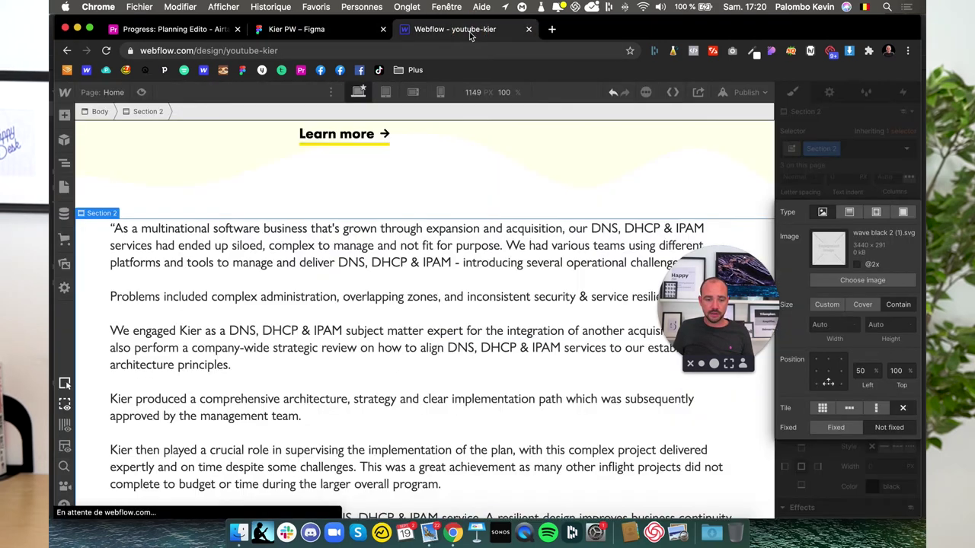
click(66, 169)
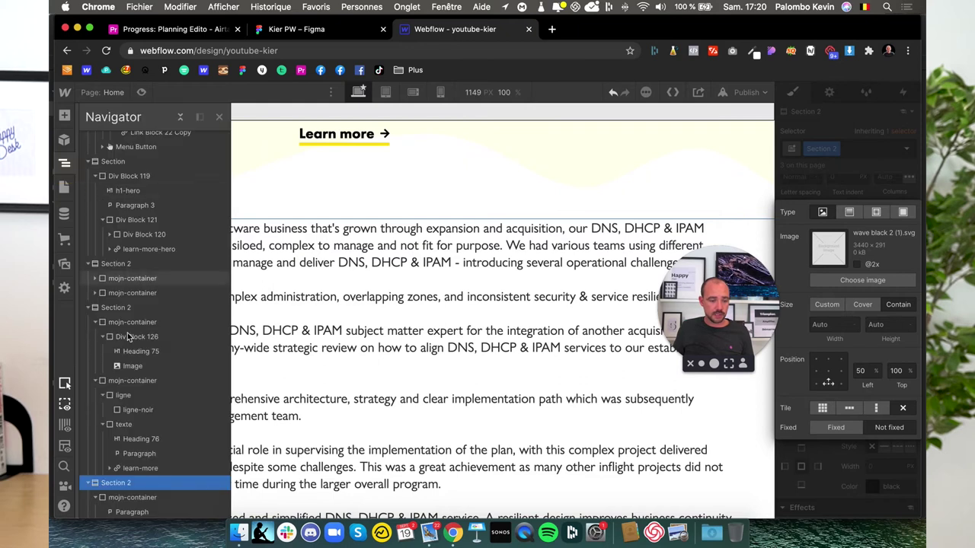
click(64, 117)
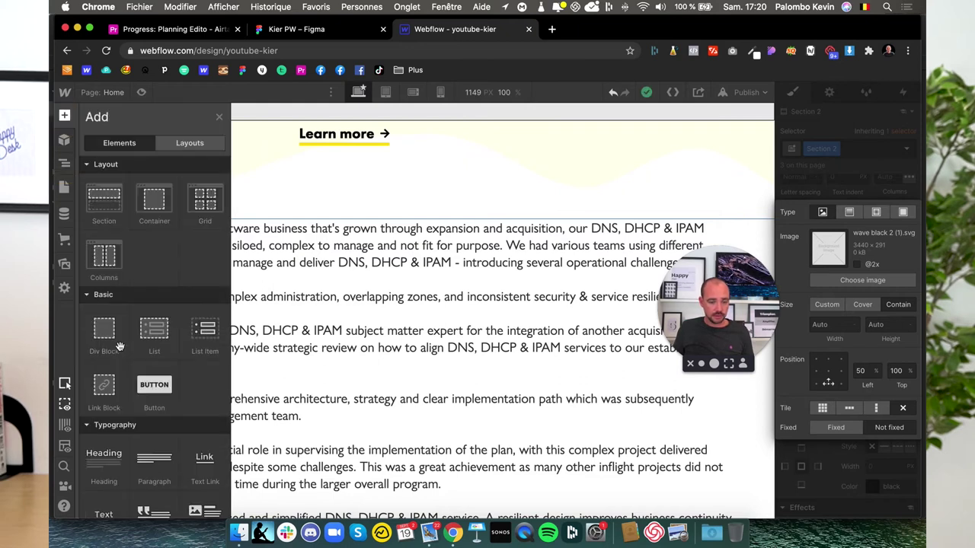
click(104, 329)
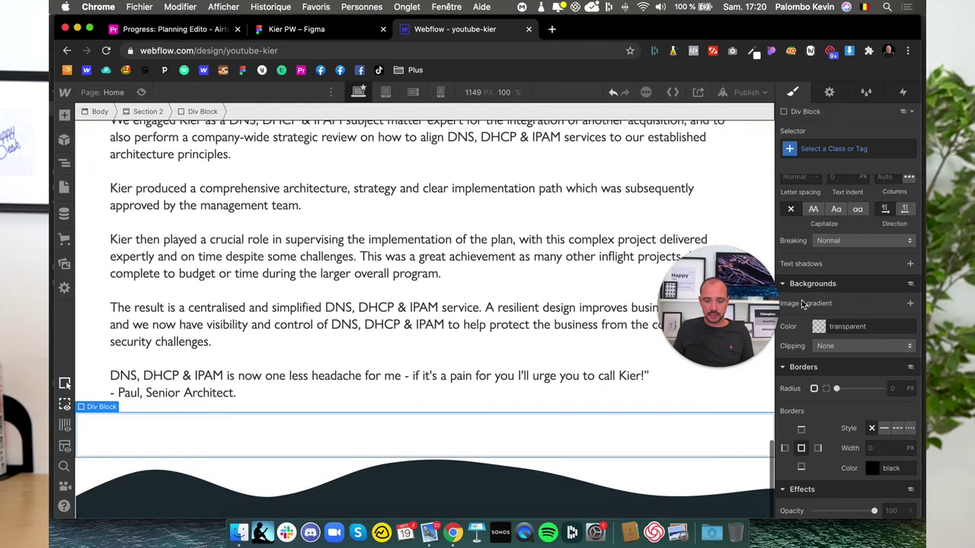
scroll(833, 308, up, 3)
scroll(833, 308, up, 3)
- Size the Div Block to 50 px width and 50 px height
click(824, 347)
text(50)
key(Tab)
text(50)
key(Tab)
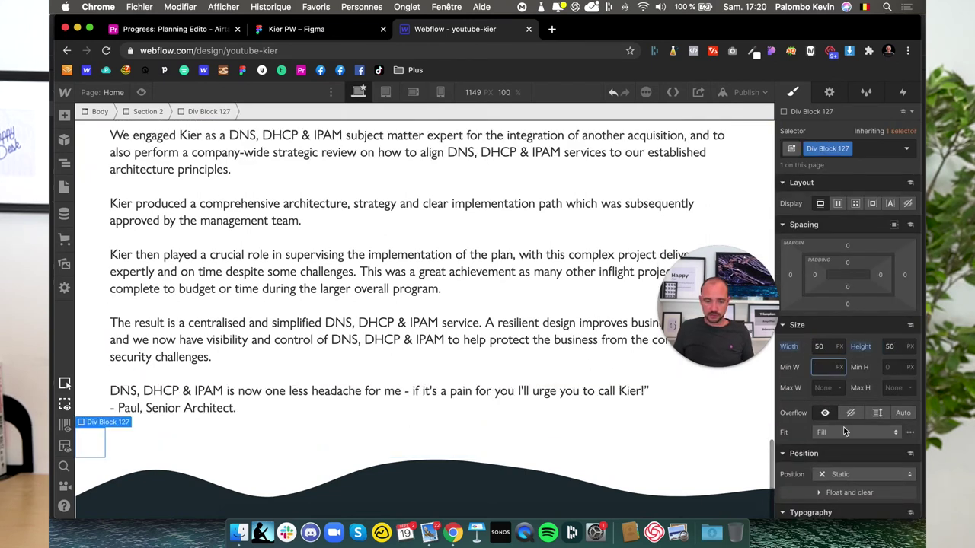
scroll(838, 426, down, 5)
- Give the block a red #ff0202 background colour
click(819, 488)
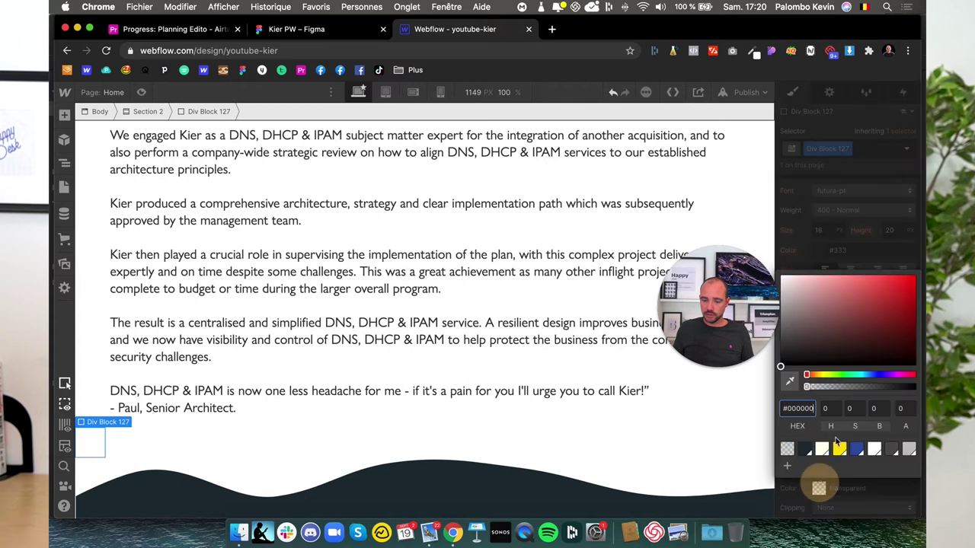
click(890, 289)
click(902, 247)
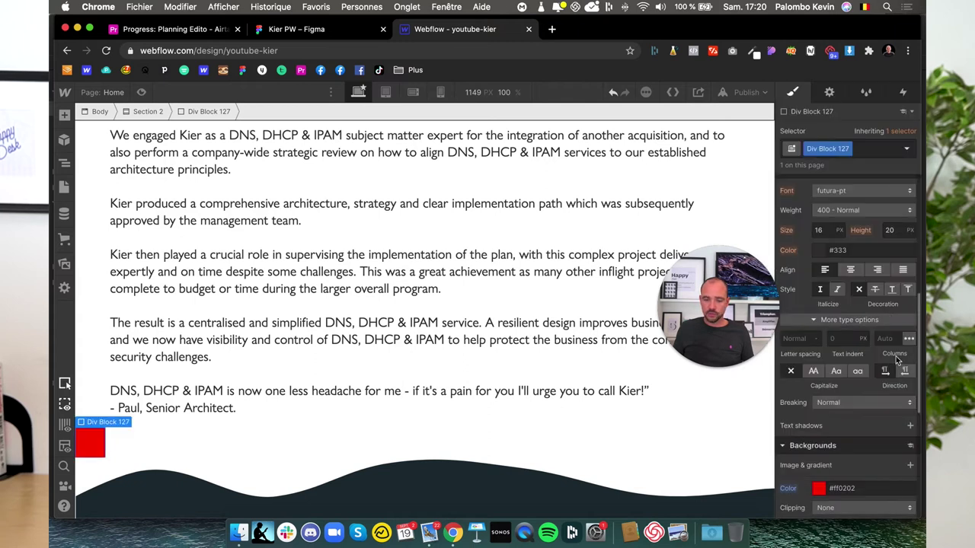
scroll(888, 486, down, 4)
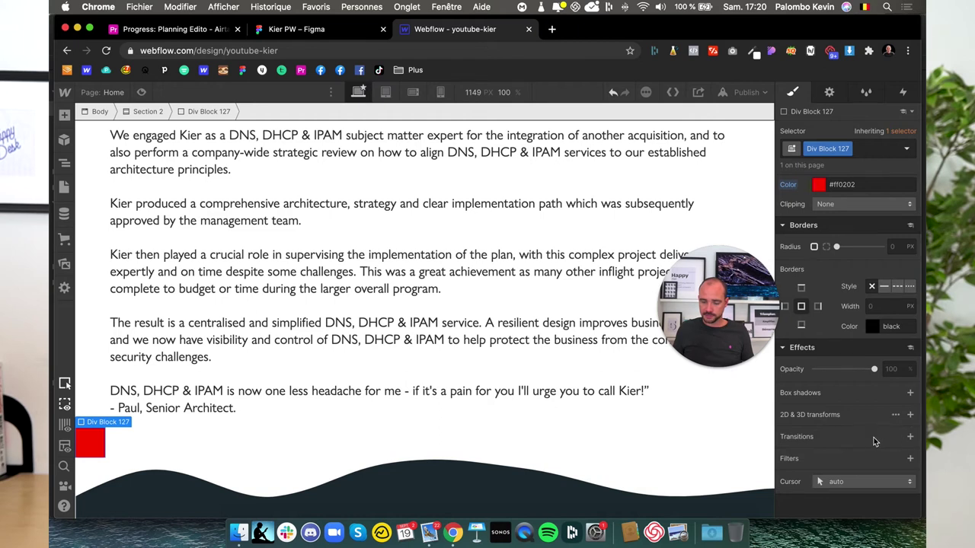
- Rotate the red 50 px square 34deg on the Z axis into a diamond
click(910, 415)
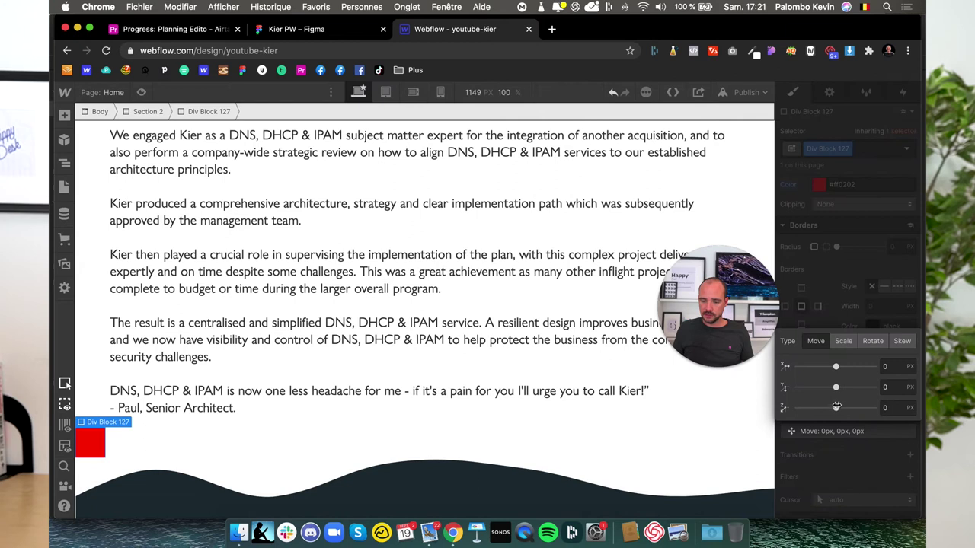
click(873, 344)
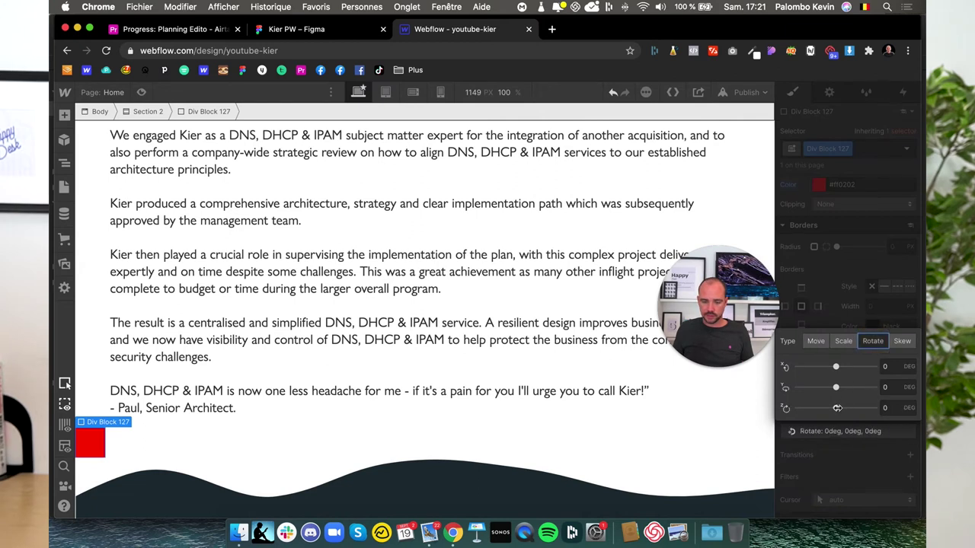
drag(837, 408, 839, 409)
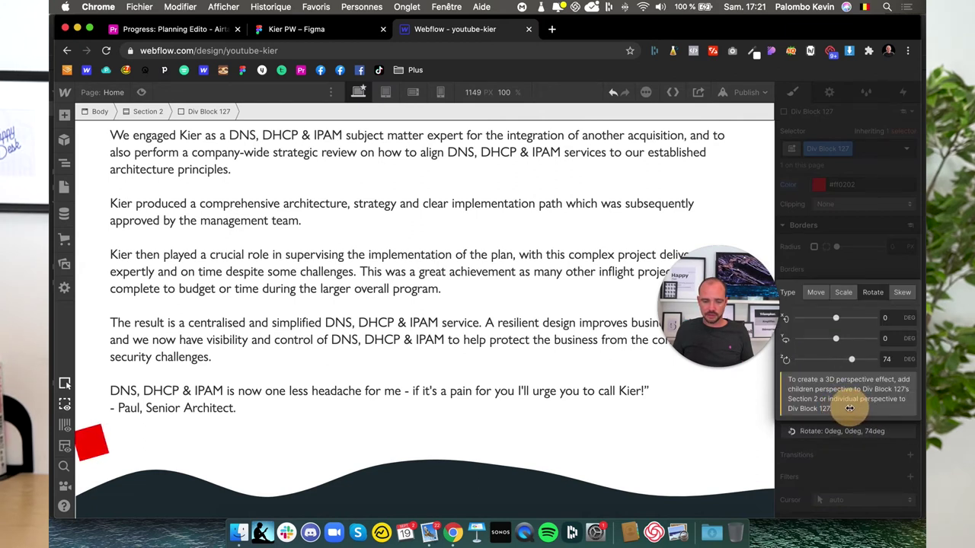
key(Escape)
- Make the red diamond absolutely positioned, pinned top-left at 0% top and left
scroll(838, 380, up, 5)
scroll(833, 372, up, 4)
scroll(835, 375, up, 2)
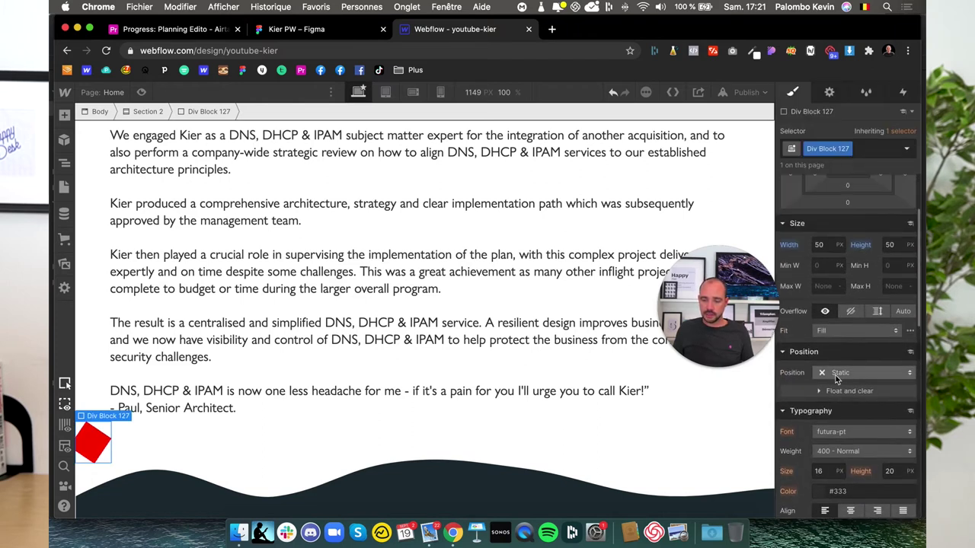
click(837, 375)
click(843, 402)
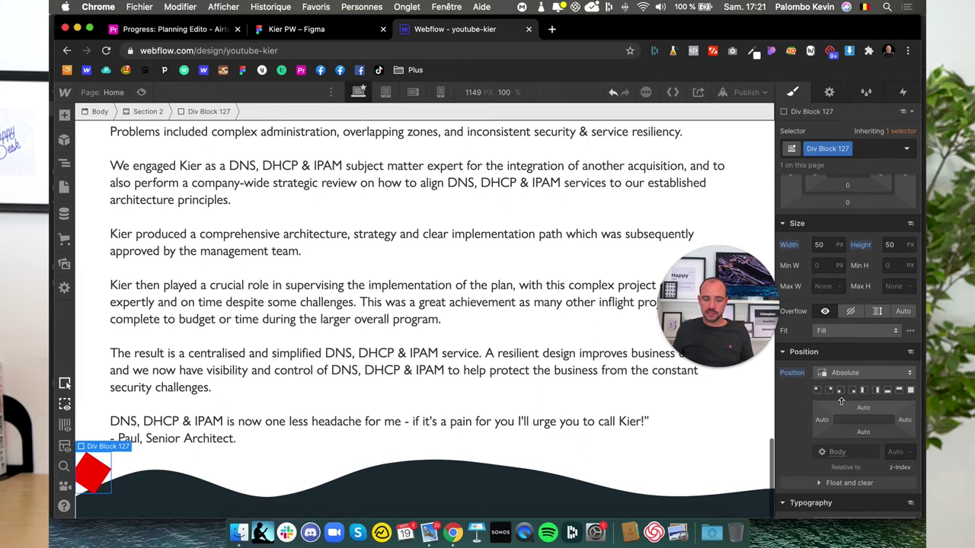
click(818, 391)
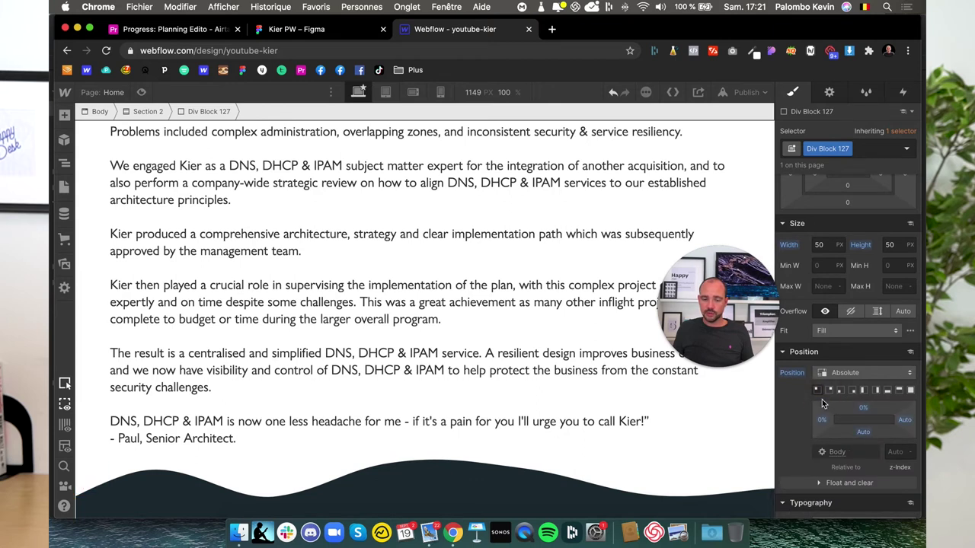
scroll(379, 351, up, 3)
scroll(379, 353, down, 2)
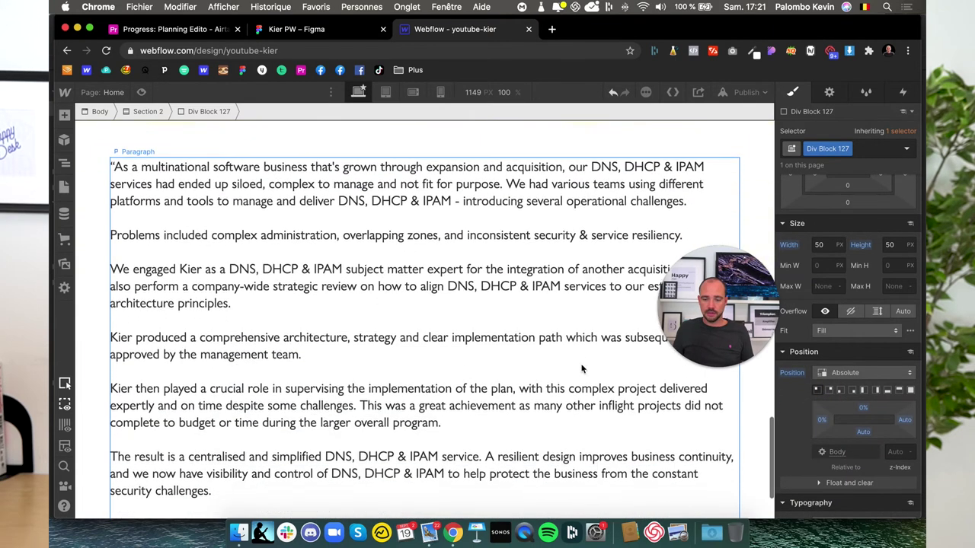
- In the Navigator, move Div Block 127 above the Paragraph inside mojn-container
click(64, 163)
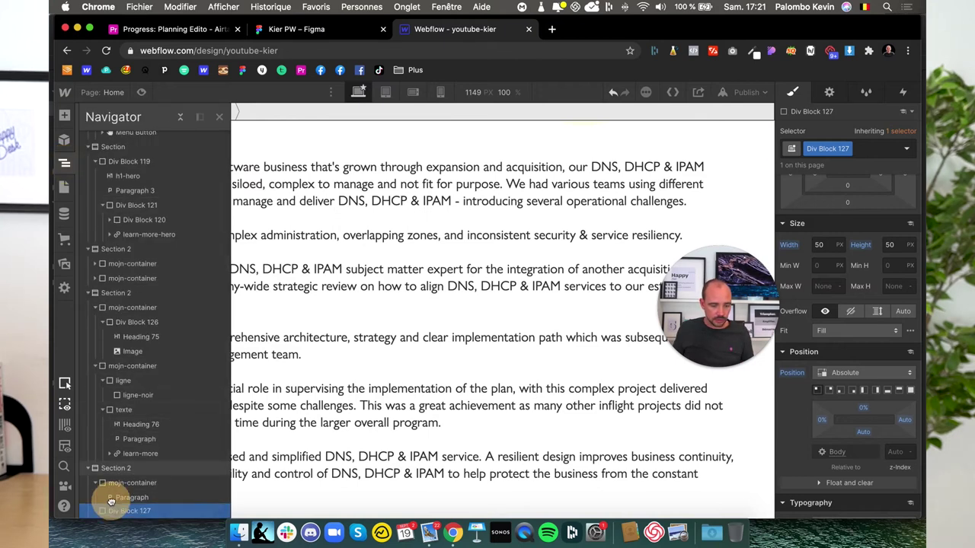
drag(125, 512, 111, 496)
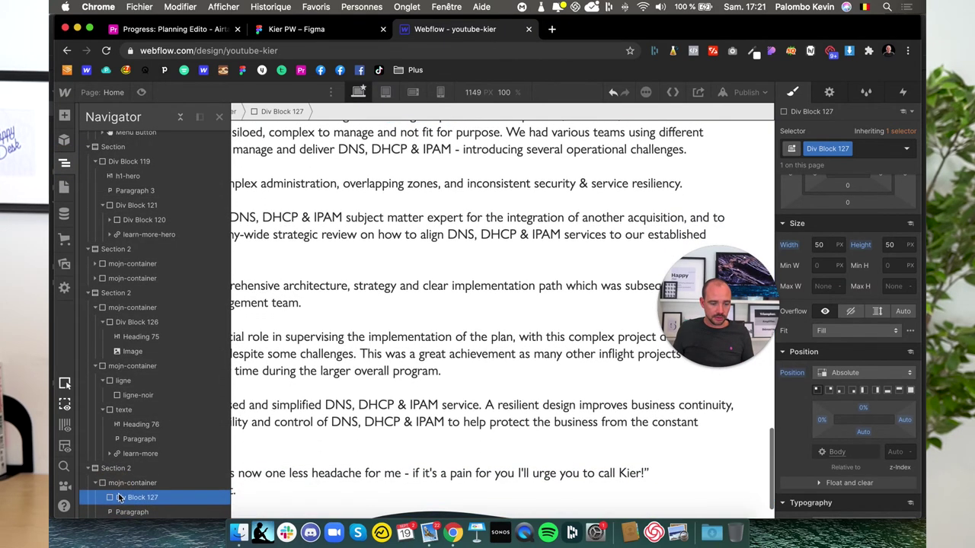
click(132, 483)
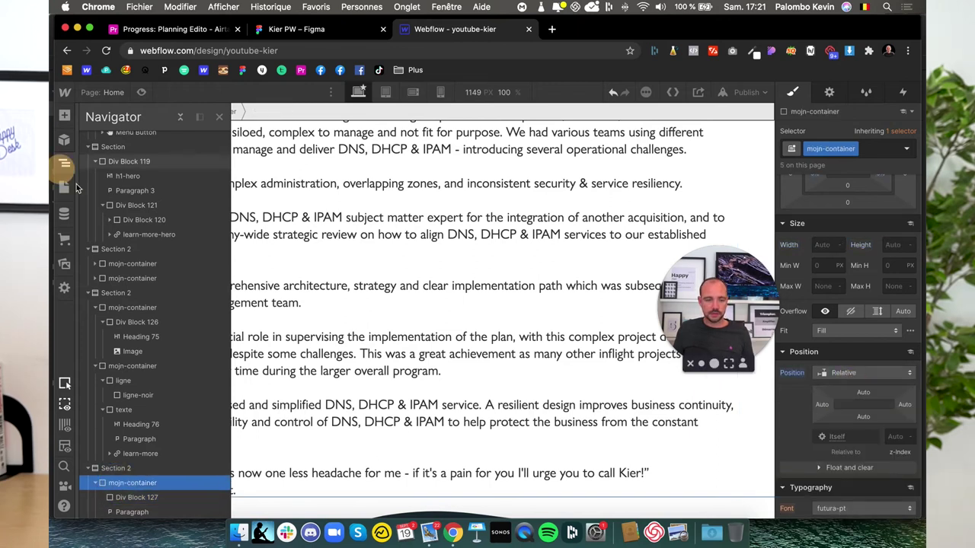
scroll(302, 363, down, 2)
scroll(305, 364, up, 5)
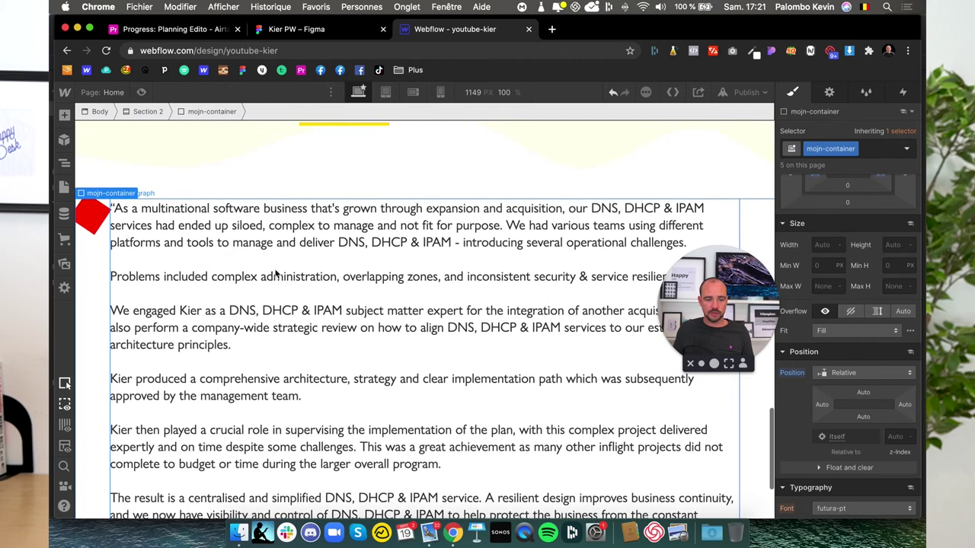
- Set the red diamond's top offset to 10% and compare it with the Figma design
click(103, 223)
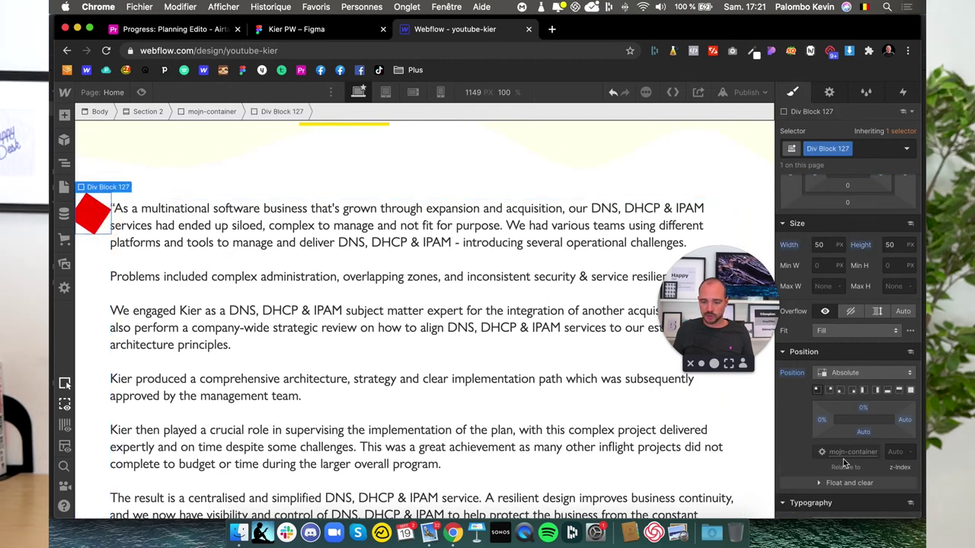
drag(866, 411, 864, 414)
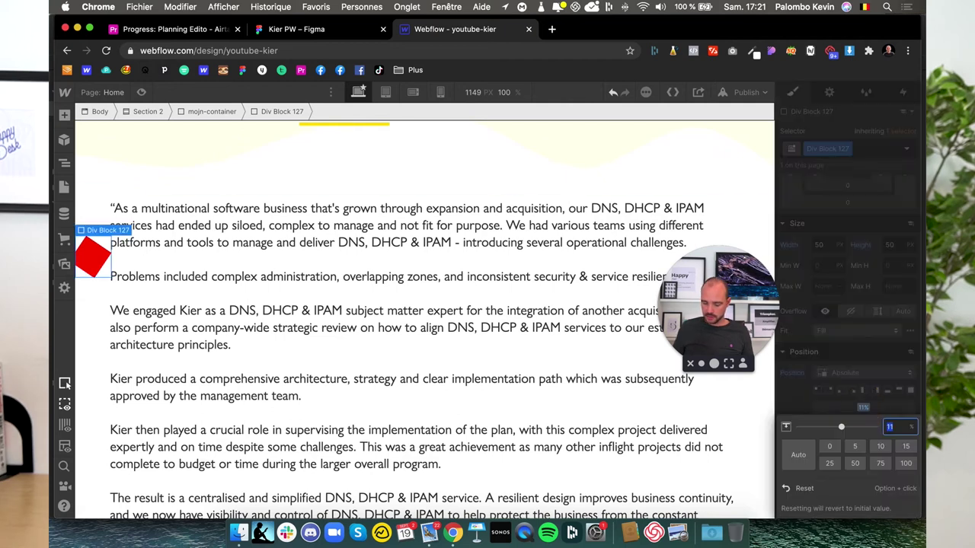
click(319, 33)
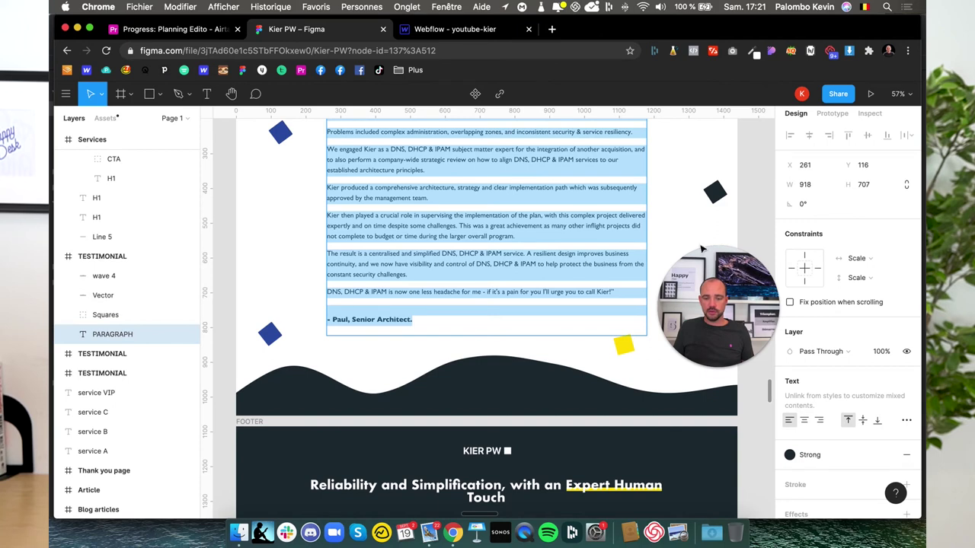
click(434, 30)
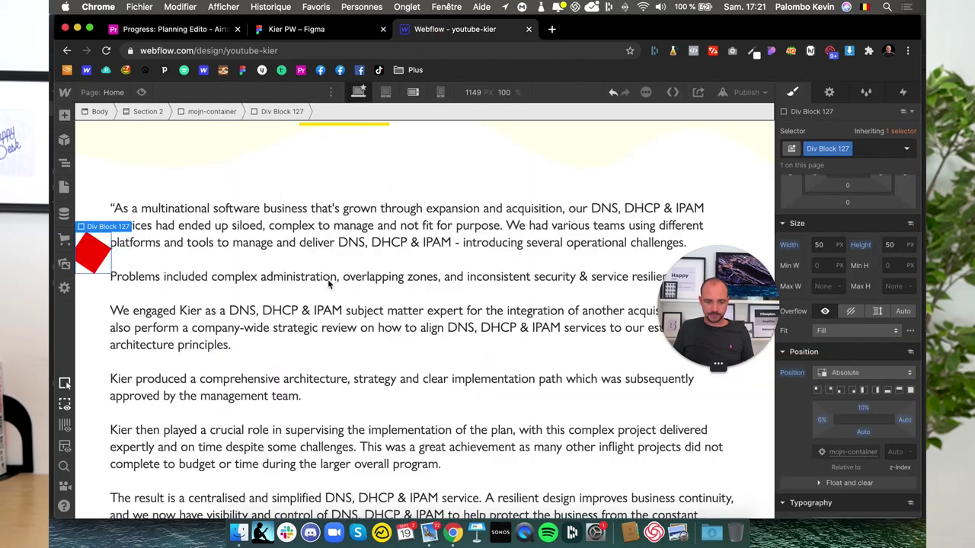
- Duplicate Section 2 to add a second wave section below the testimonial
scroll(156, 307, down, 1)
scroll(155, 308, down, 2)
click(81, 239)
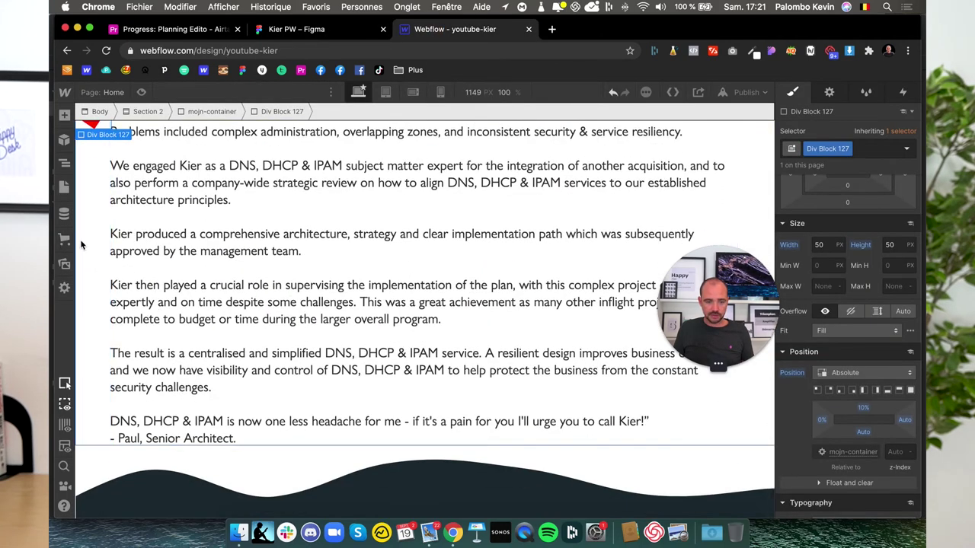
click(128, 512)
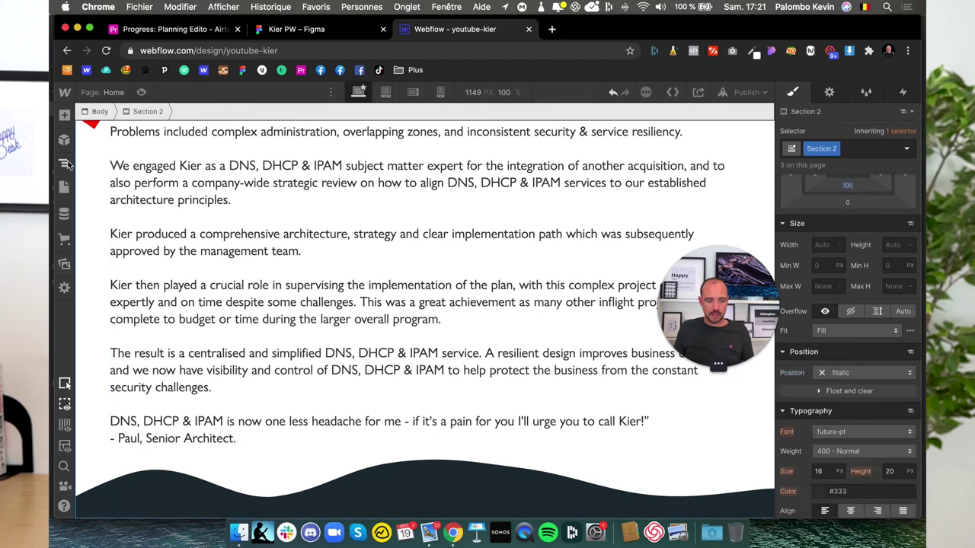
click(65, 165)
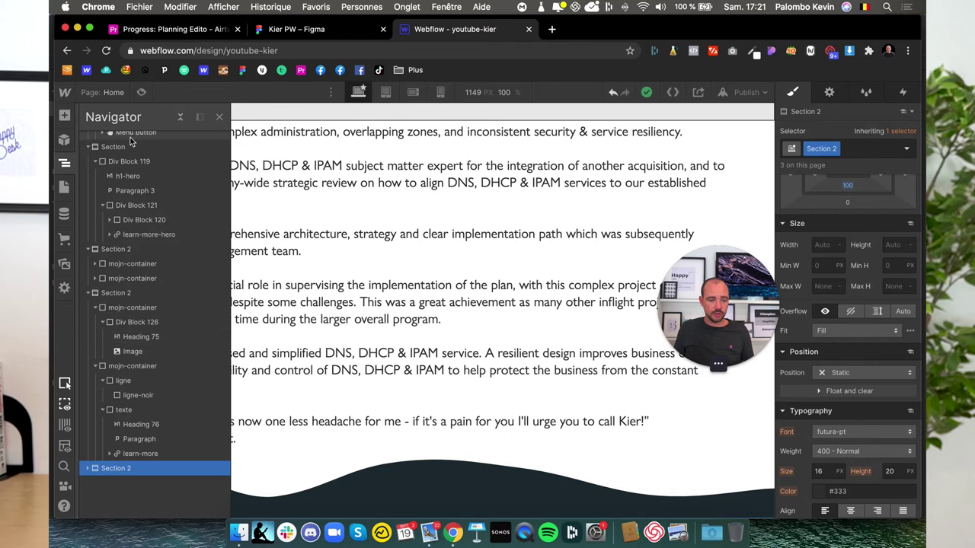
scroll(111, 151, up, 5)
click(102, 138)
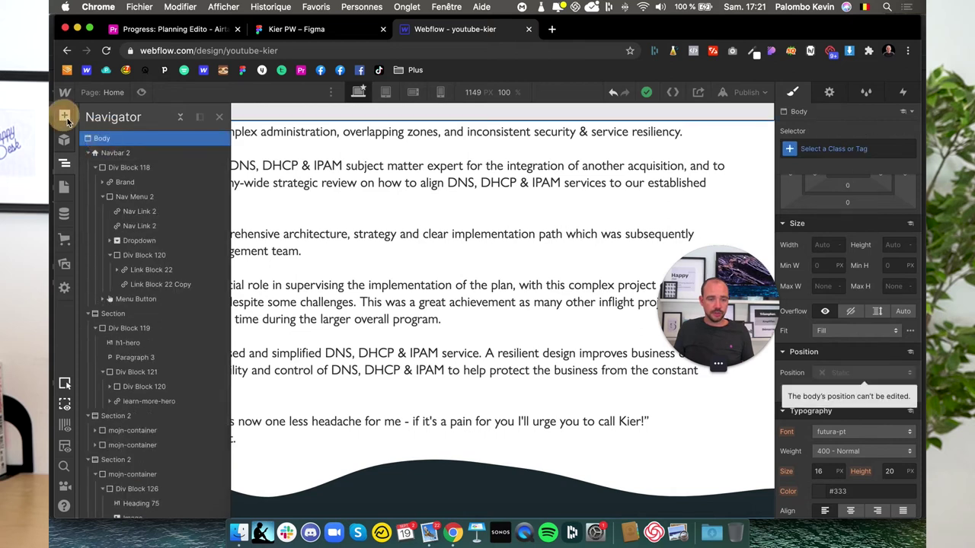
click(64, 115)
scroll(124, 426, down, 8)
scroll(122, 424, down, 3)
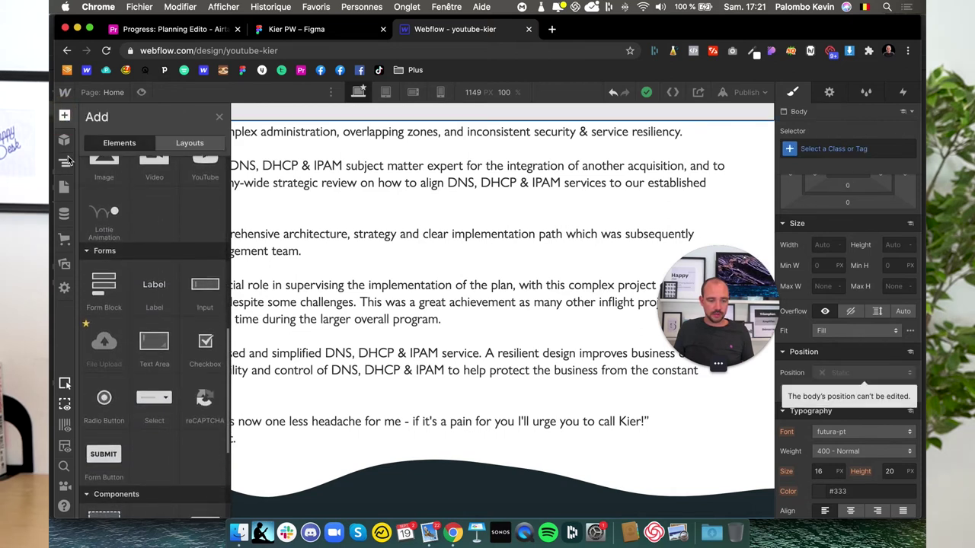
click(65, 167)
- Expand the copied Section 2 and delete its Div Block 127 red diamond
scroll(115, 457, down, 5)
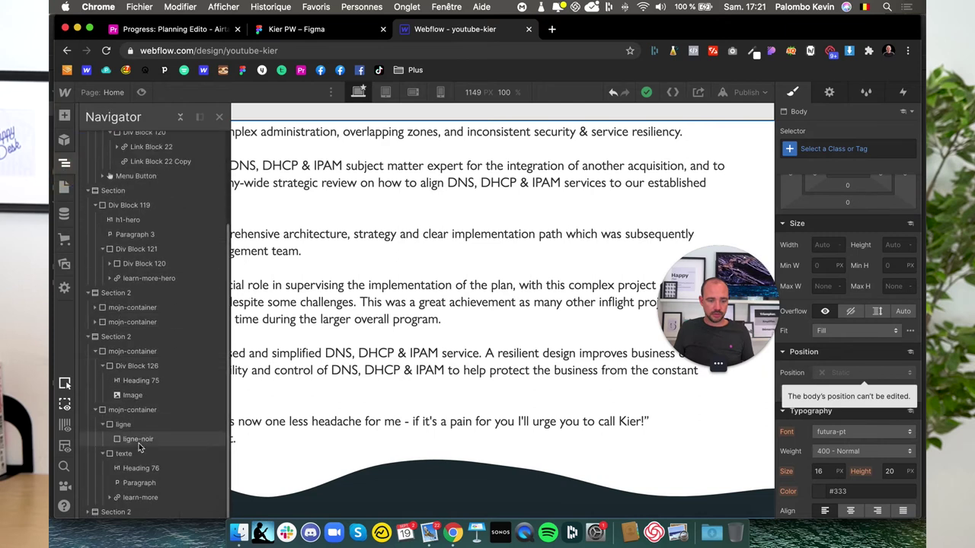
click(116, 512)
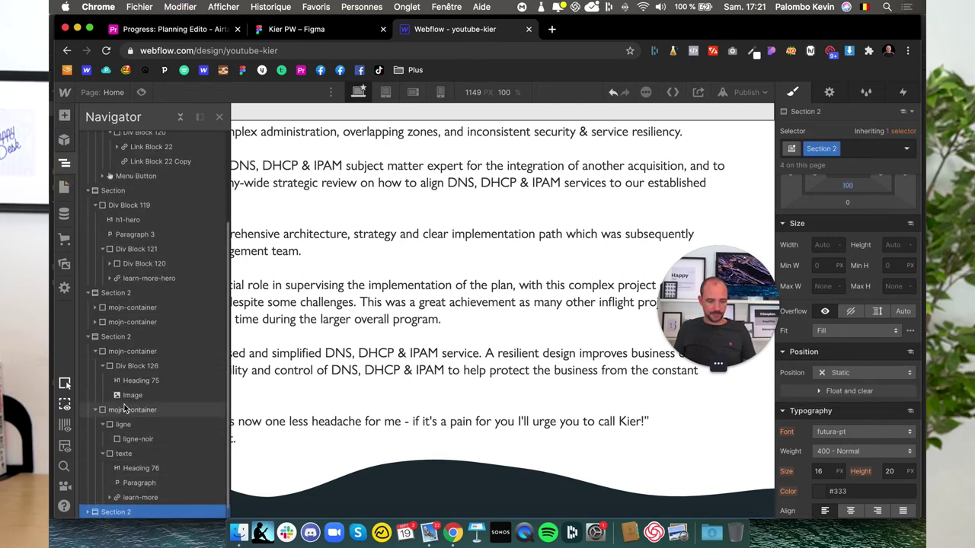
scroll(86, 516, down, 1)
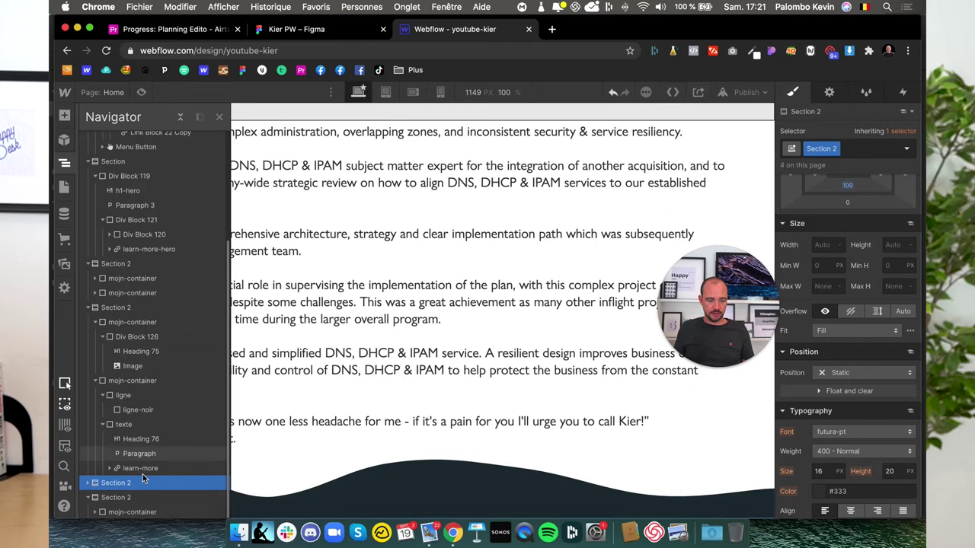
click(89, 498)
scroll(142, 498, down, 2)
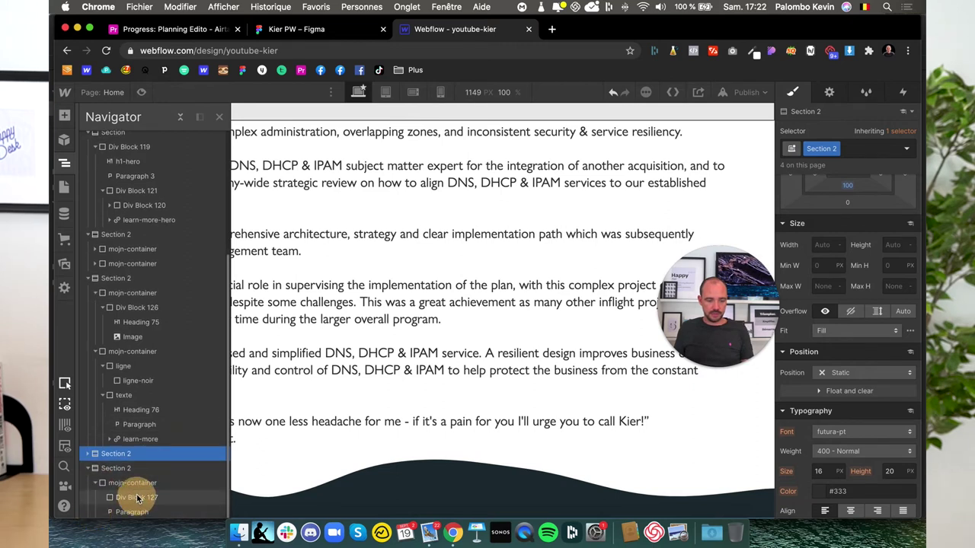
click(137, 497)
key(Delete)
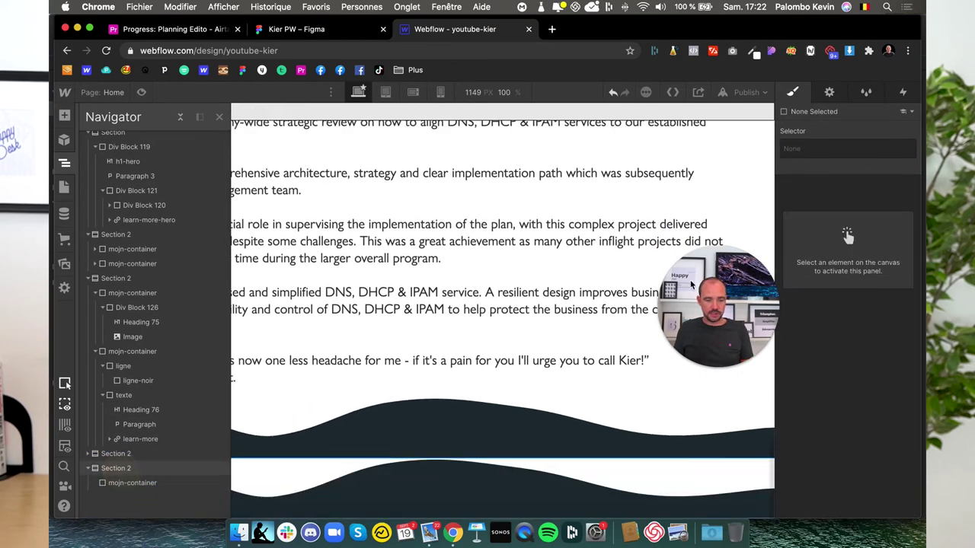
- Add a 'footer' combo class to the new lower section
click(690, 283)
click(861, 148)
text(footer)
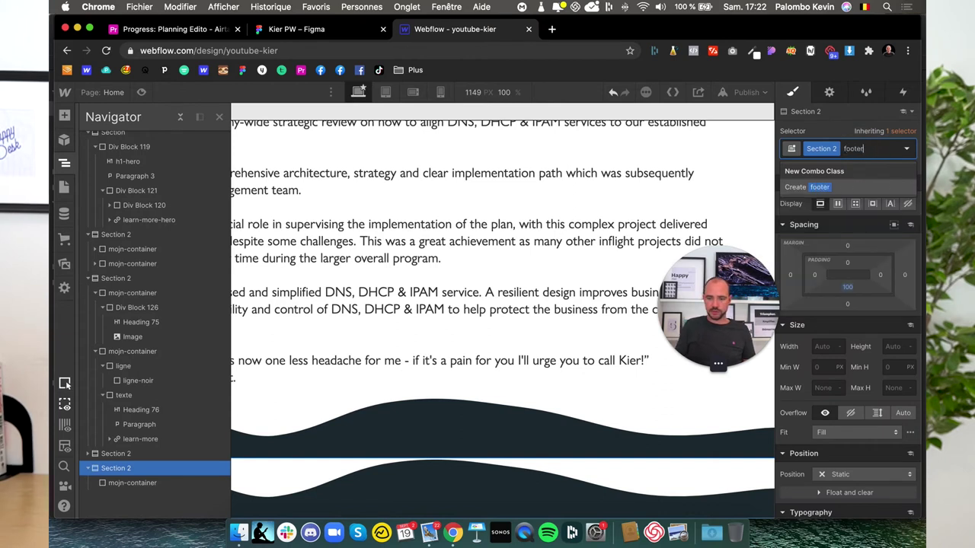
key(Return)
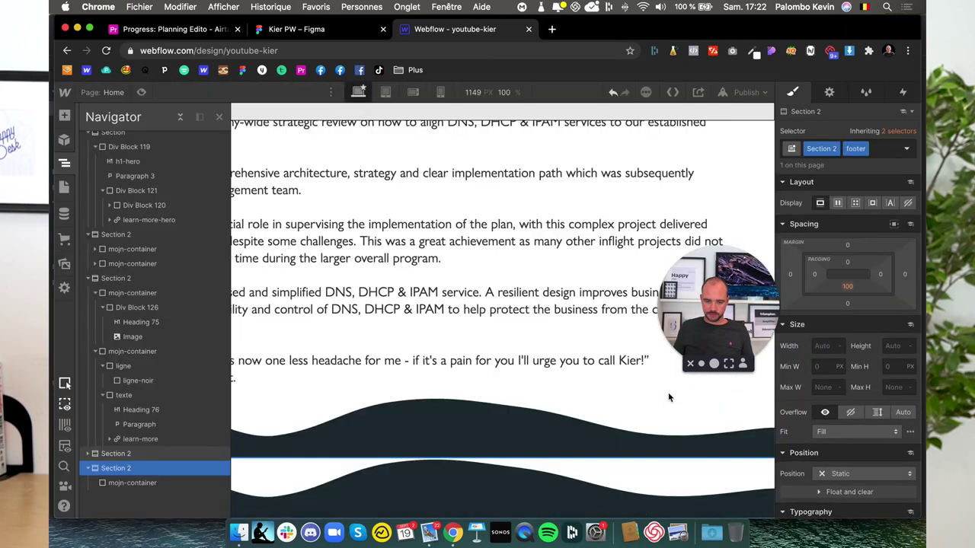
- Set the footer section's background colour to the dark Strong swatch
scroll(855, 448, down, 5)
scroll(856, 455, down, 5)
scroll(853, 448, up, 1)
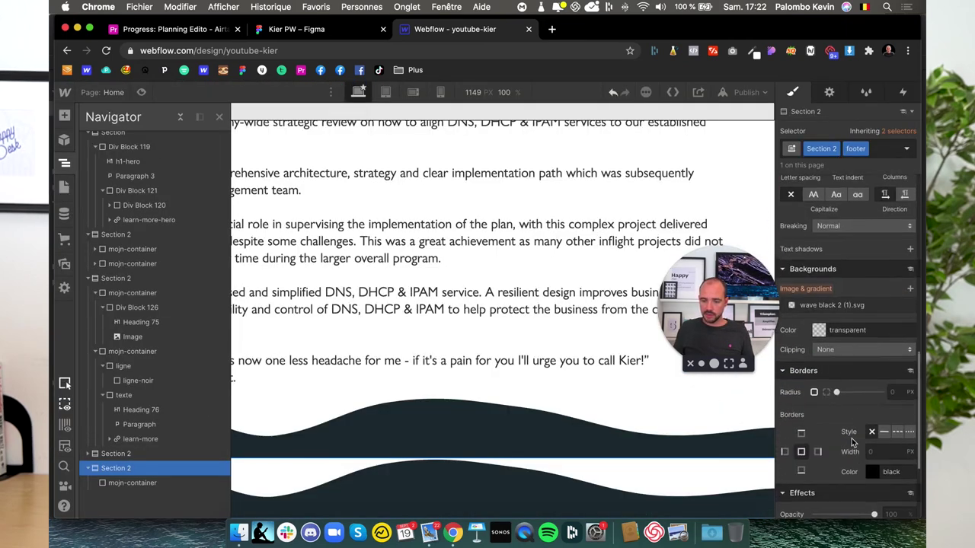
click(818, 332)
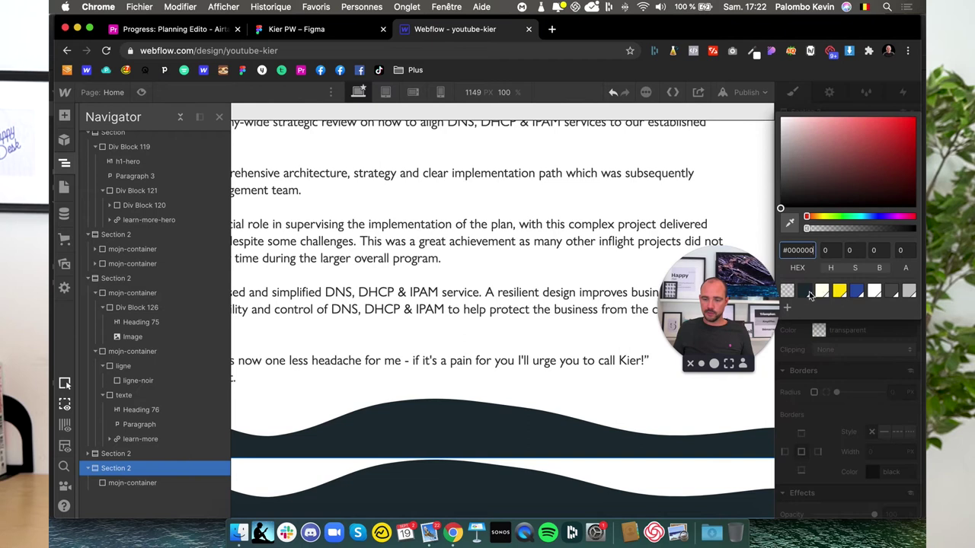
click(807, 292)
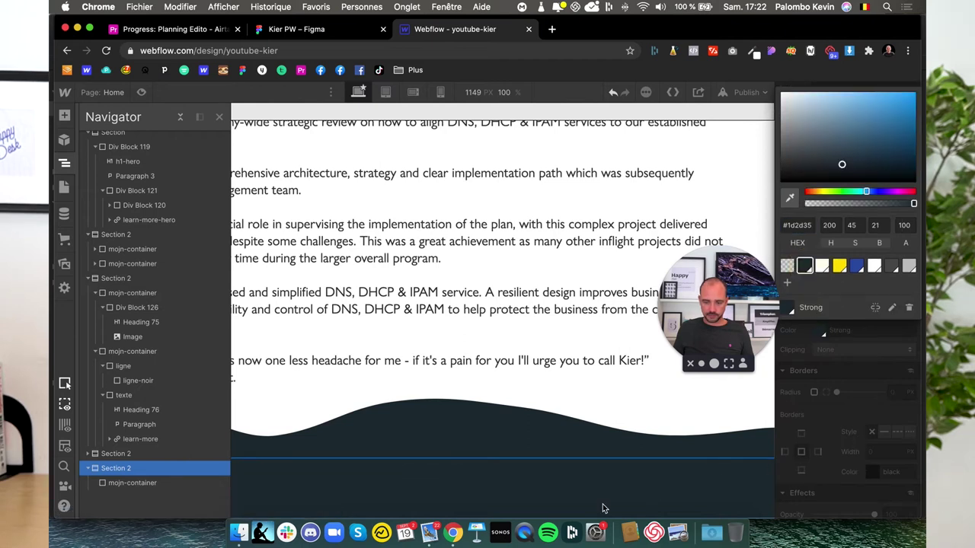
click(889, 375)
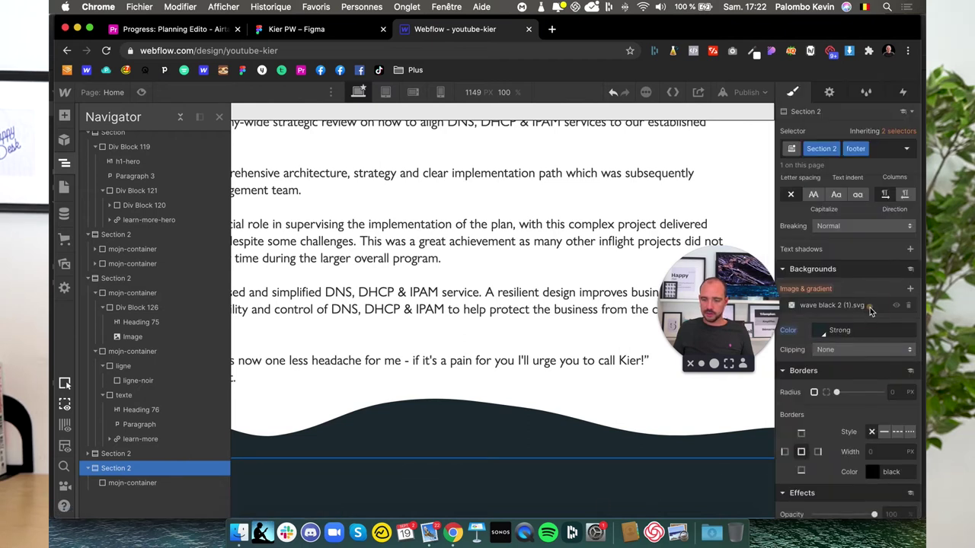
- Check the Figma footer, then remove the wave background image from the footer section
click(869, 306)
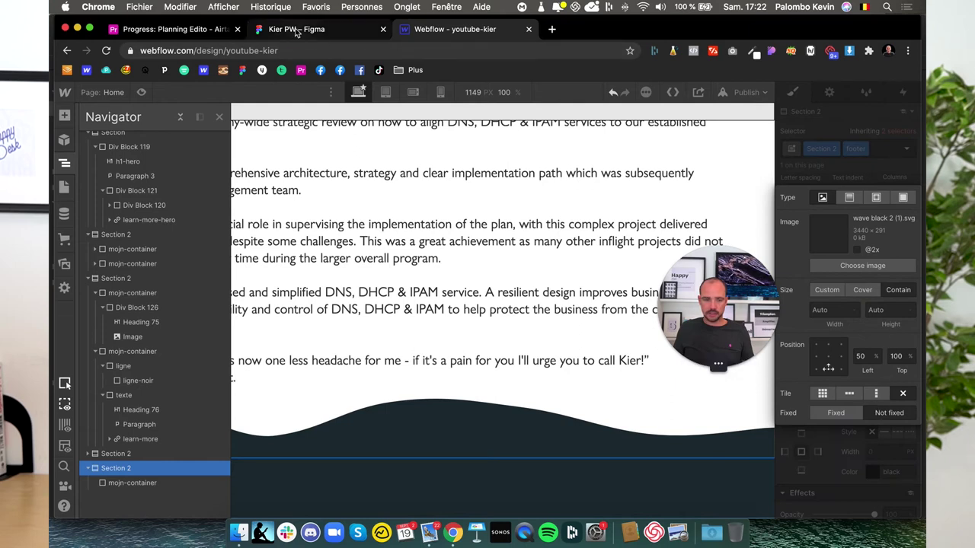
click(296, 29)
scroll(491, 294, up, 4)
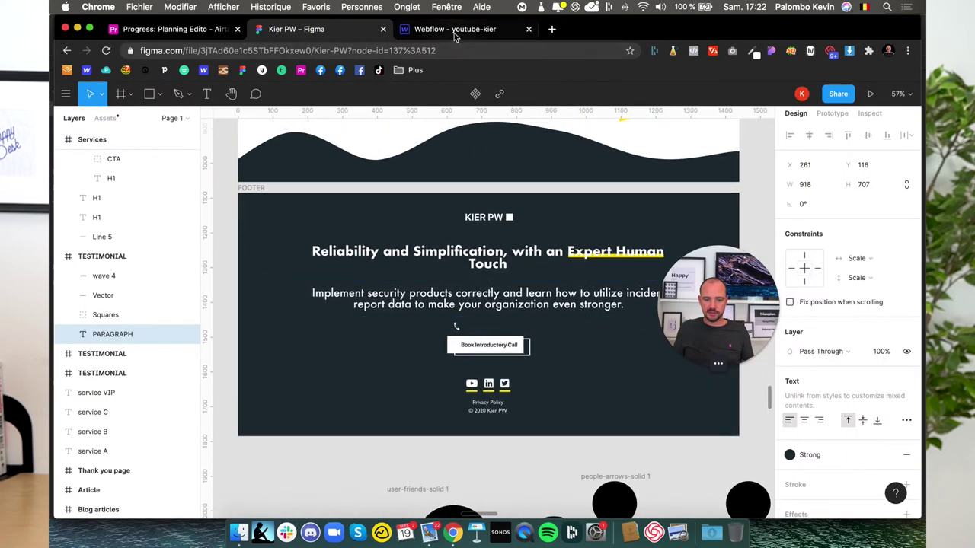
click(454, 30)
click(899, 441)
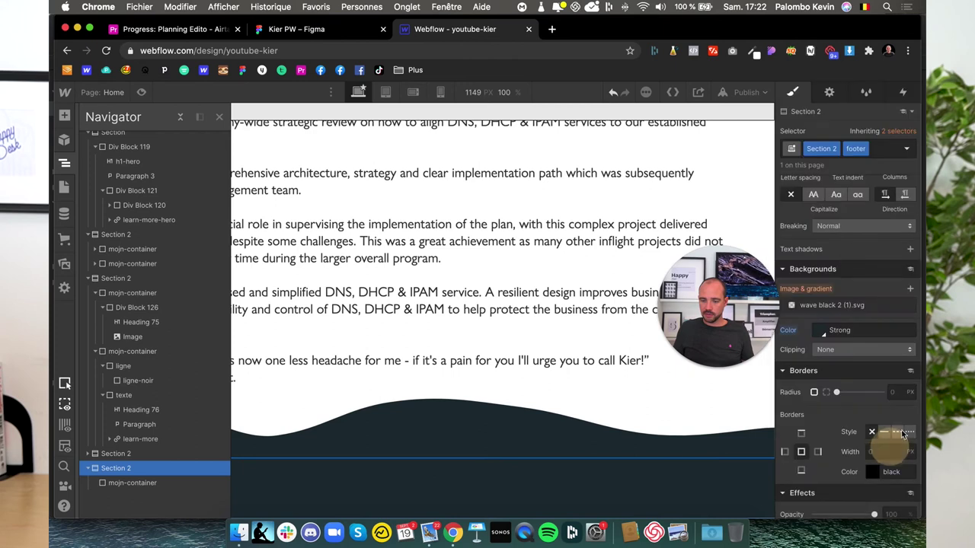
click(910, 307)
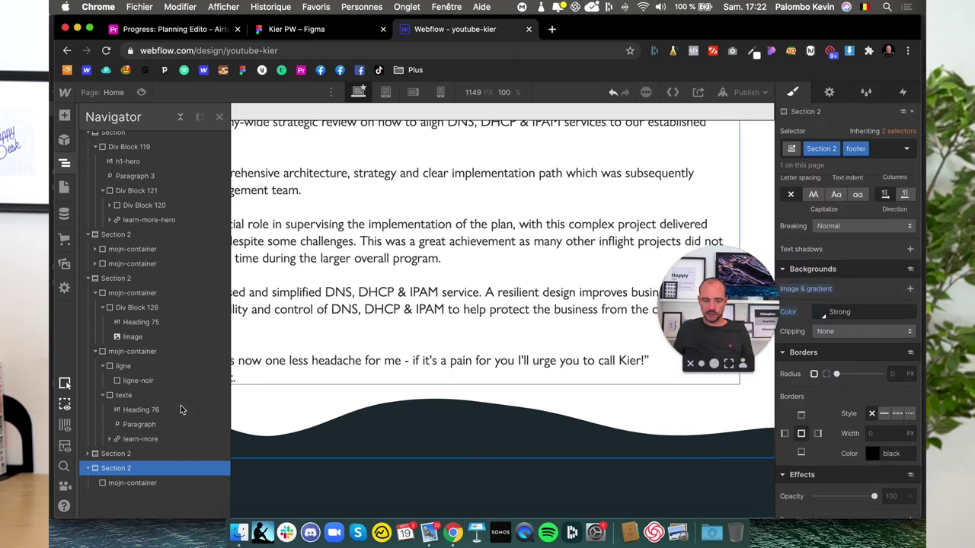
- Add a placeholder heading and paragraph into the footer's mojn-container
click(122, 482)
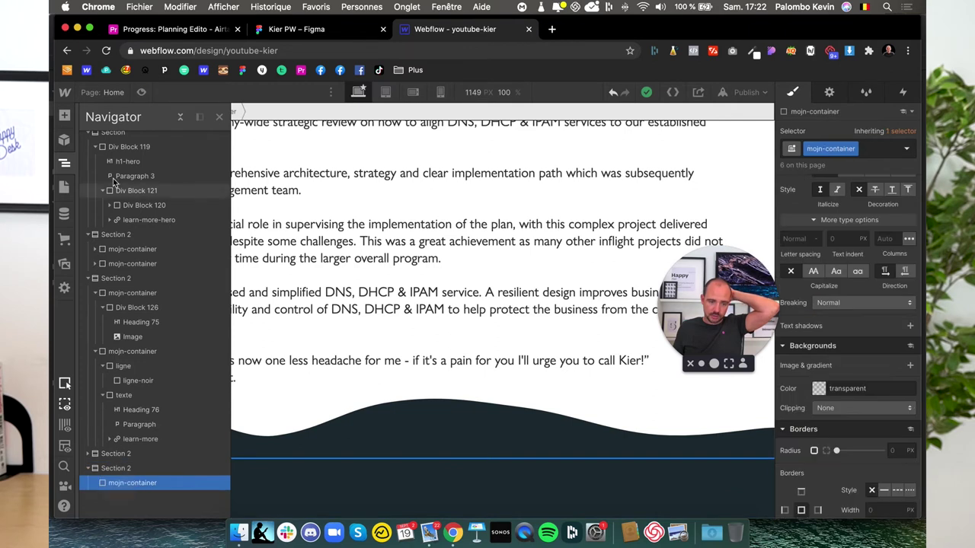
click(65, 116)
scroll(110, 347, down, 5)
drag(111, 346, 426, 460)
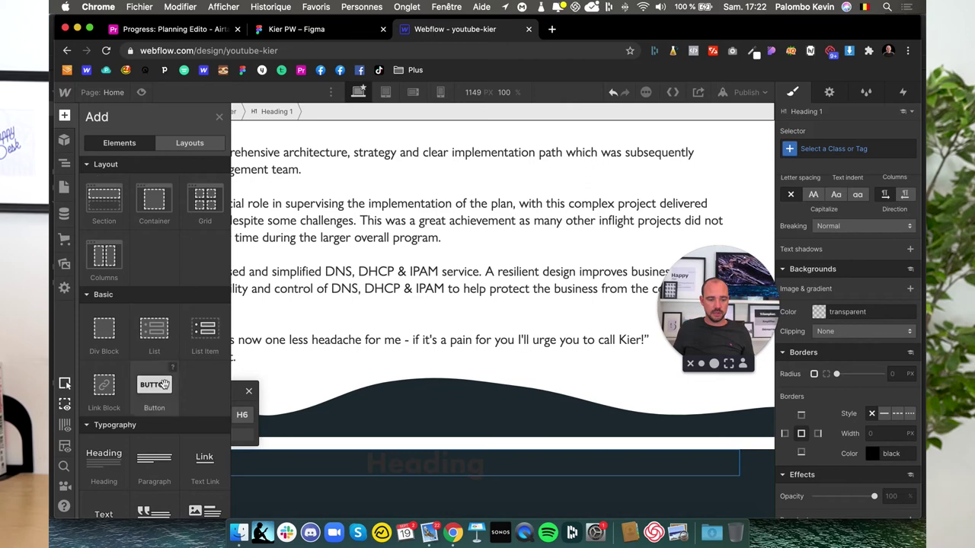
click(152, 463)
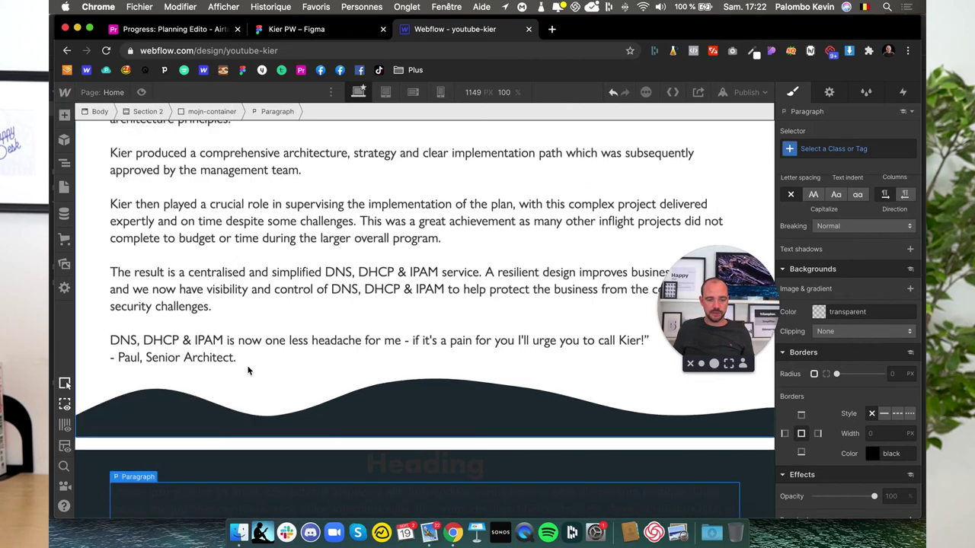
- Select the services section with the dark wave background
scroll(248, 371, up, 5)
scroll(248, 371, up, 5)
scroll(248, 371, up, 4)
scroll(248, 370, up, 2)
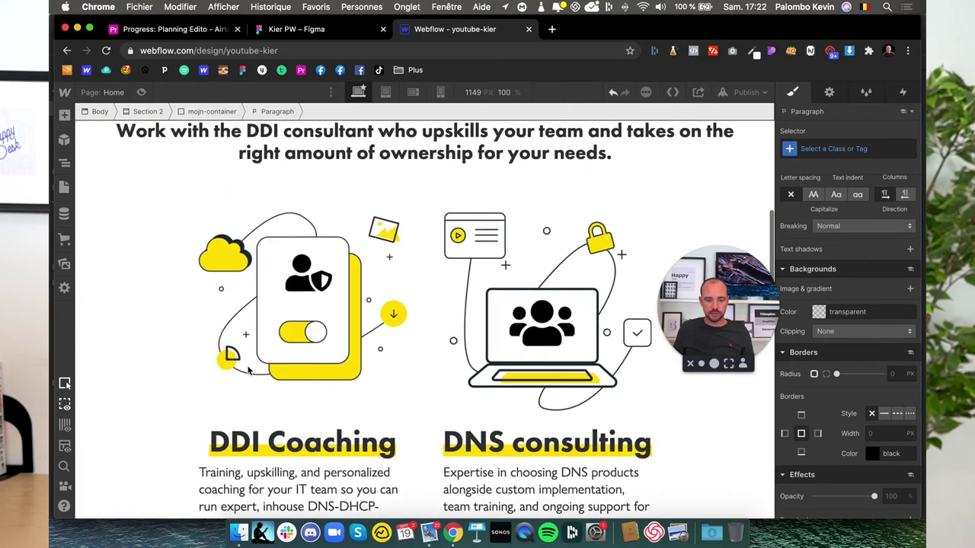
scroll(228, 351, down, 4)
click(207, 335)
scroll(207, 335, up, 3)
scroll(202, 350, up, 3)
scroll(193, 379, down, 5)
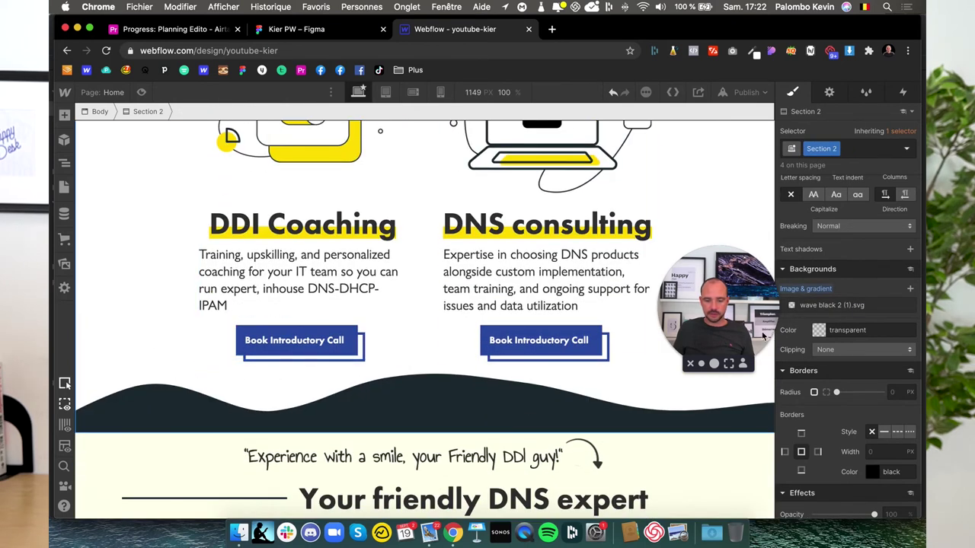
- Add a 'service' combo class to the DDI Coaching services section
scroll(863, 319, down, 1)
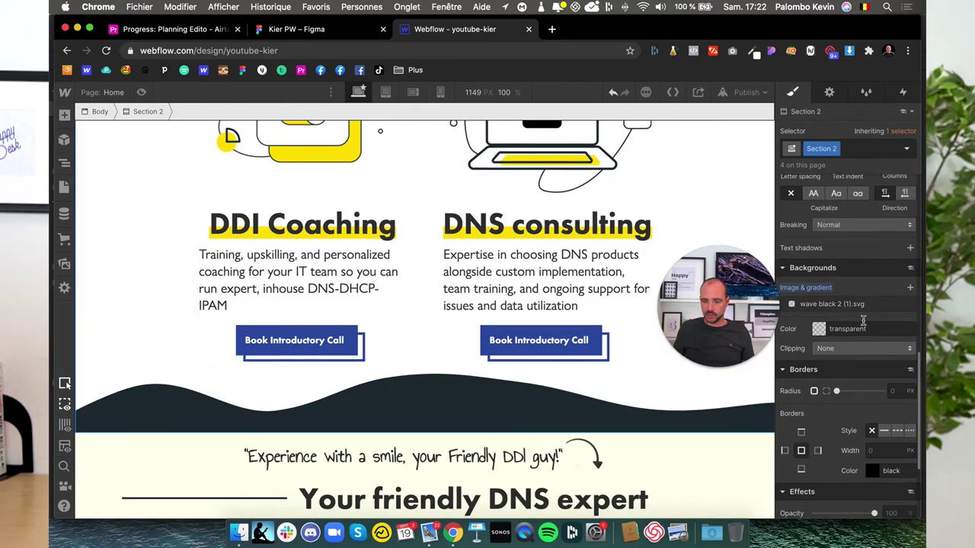
click(854, 150)
text(servic)
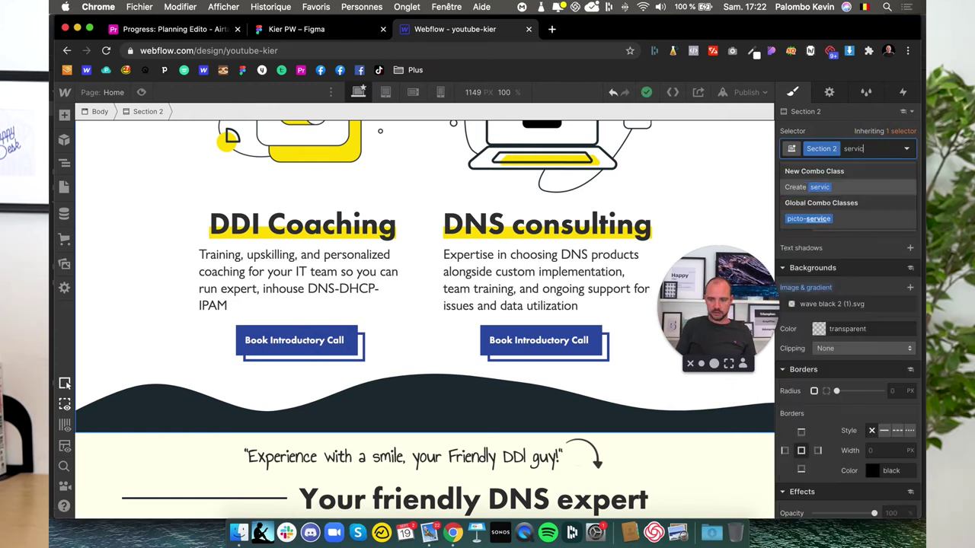
text(e)
key(Return)
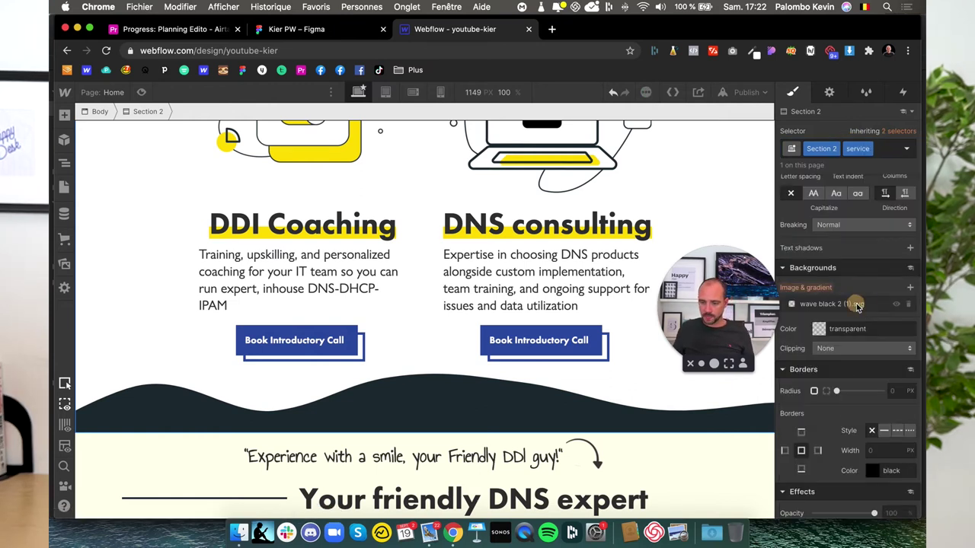
- Replace the section's dark wave background image with wave clean.svg
click(837, 304)
click(863, 266)
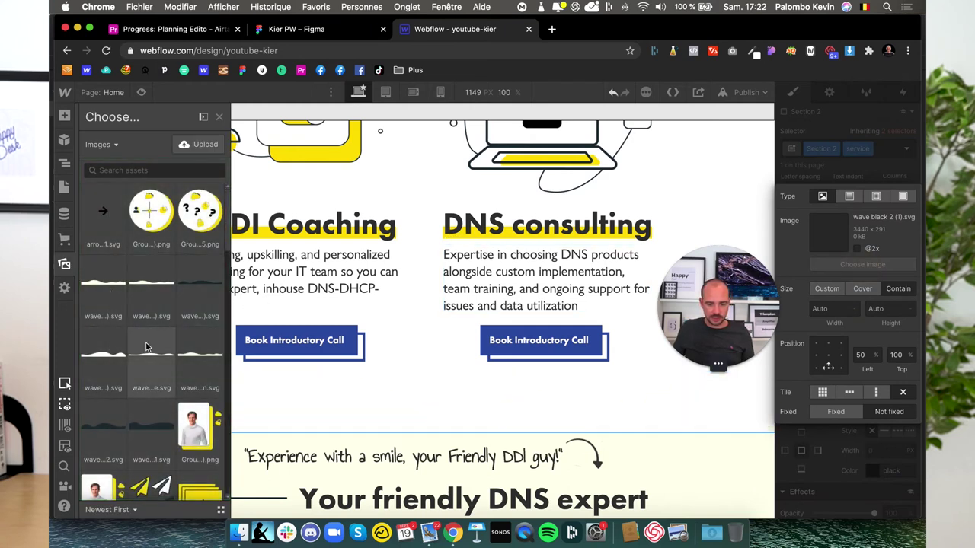
click(201, 347)
- Move down to the testimonial section and begin a 'testimoni' class name on it
scroll(108, 409, up, 10)
scroll(190, 381, down, 5)
scroll(190, 381, up, 3)
scroll(189, 380, up, 3)
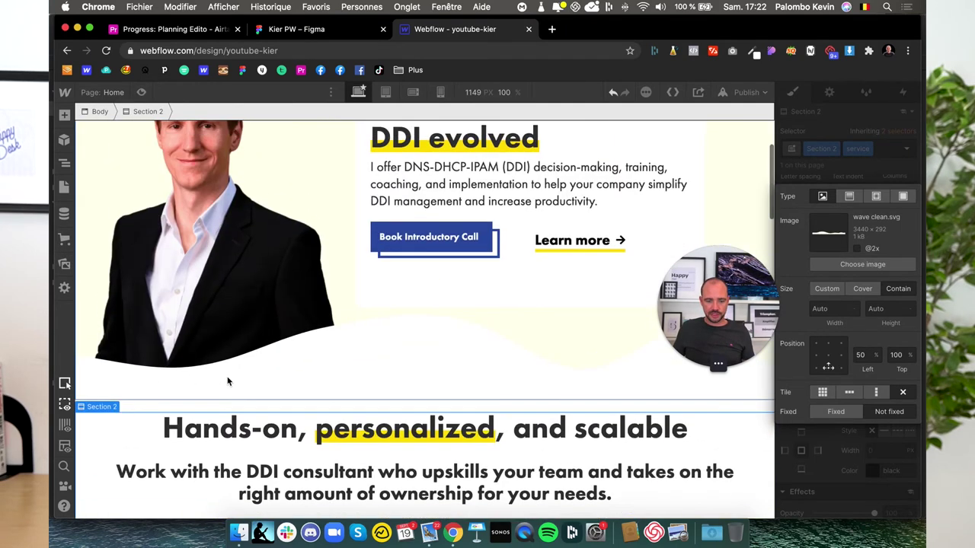
scroll(167, 391, down, 4)
scroll(167, 391, down, 3)
scroll(167, 391, down, 3)
scroll(167, 392, down, 3)
scroll(167, 387, down, 2)
scroll(167, 387, down, 3)
scroll(167, 386, down, 4)
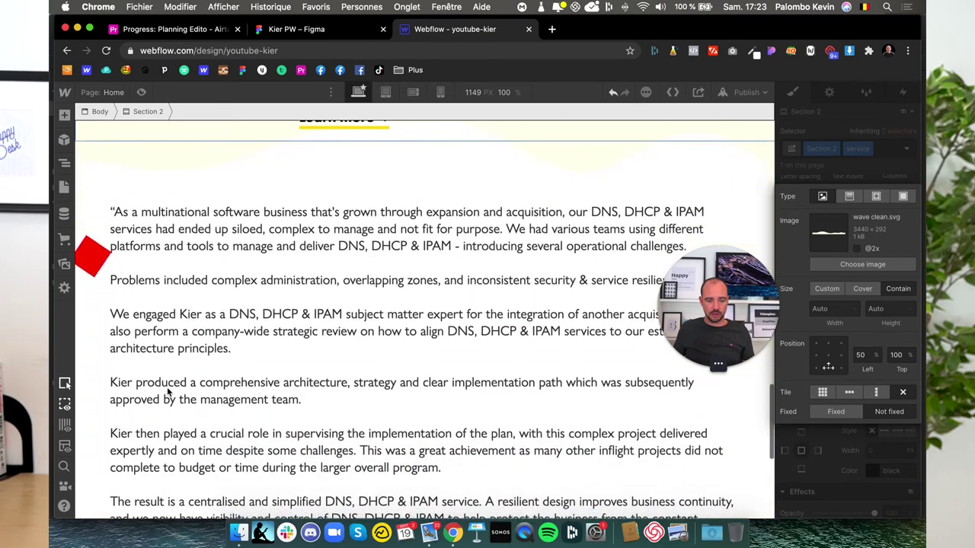
scroll(166, 390, down, 1)
scroll(164, 389, down, 5)
scroll(167, 388, down, 4)
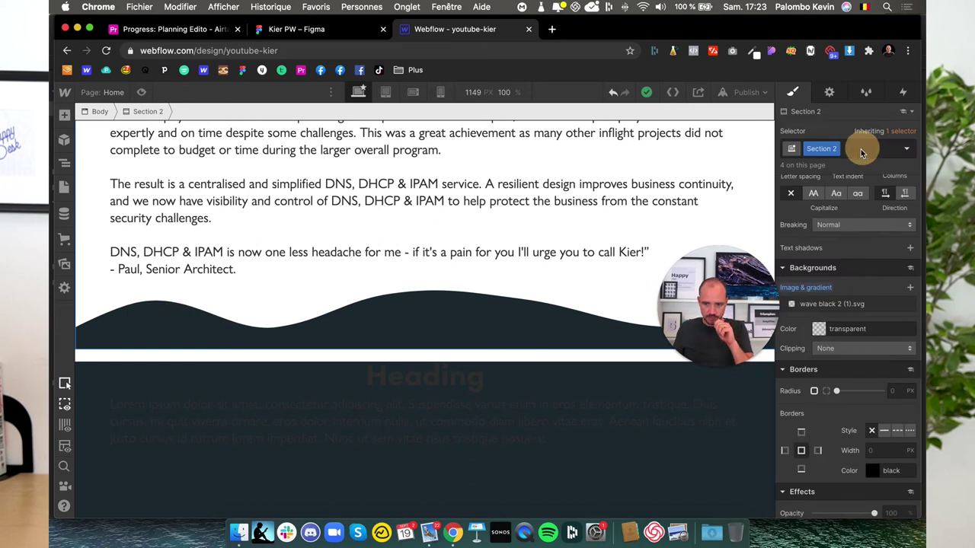
click(860, 149)
text(testimoni)
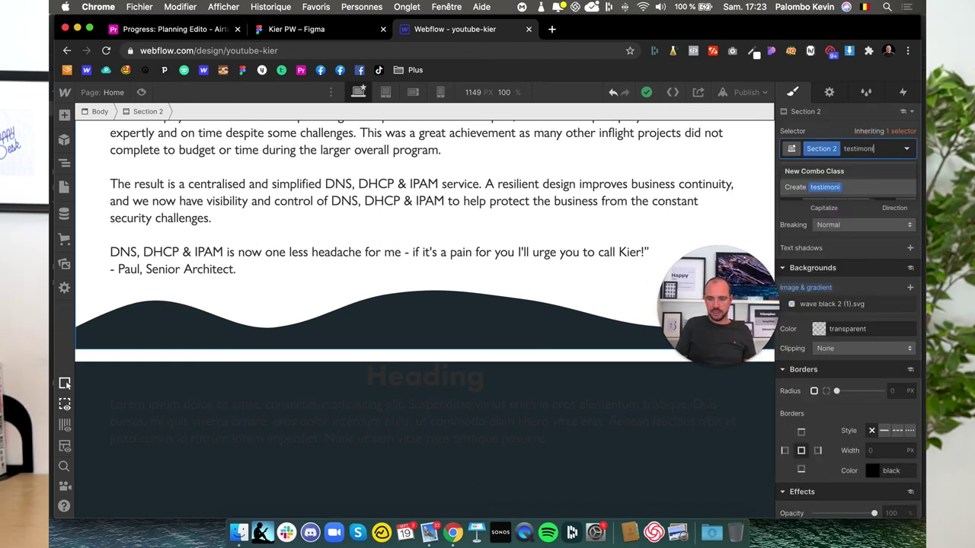
- Create the testimonials combo class on the testimonial section
key(Return)
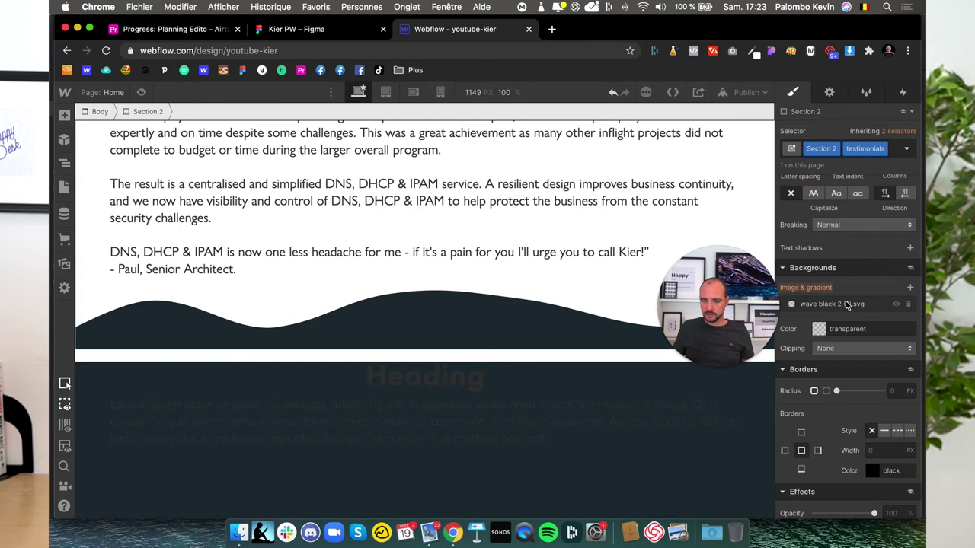
click(831, 304)
click(526, 433)
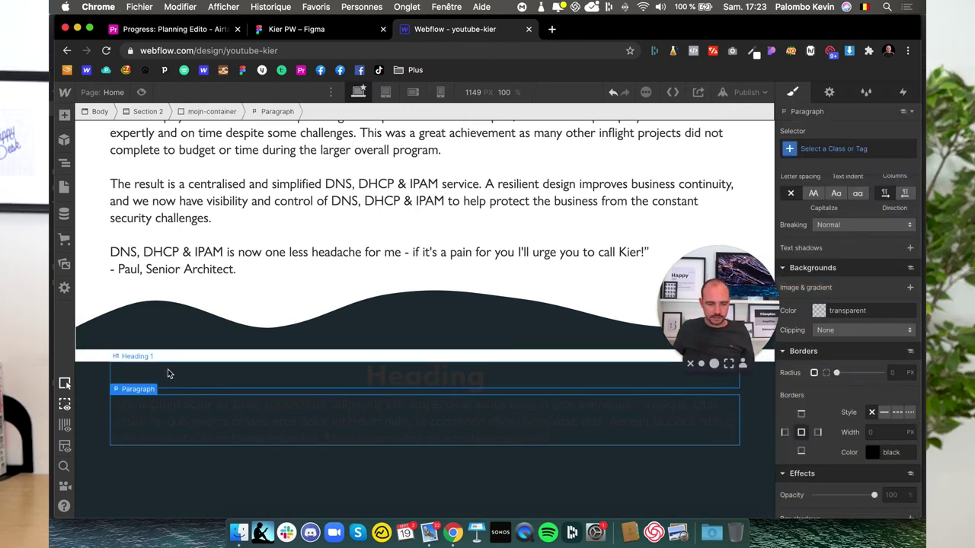
click(164, 340)
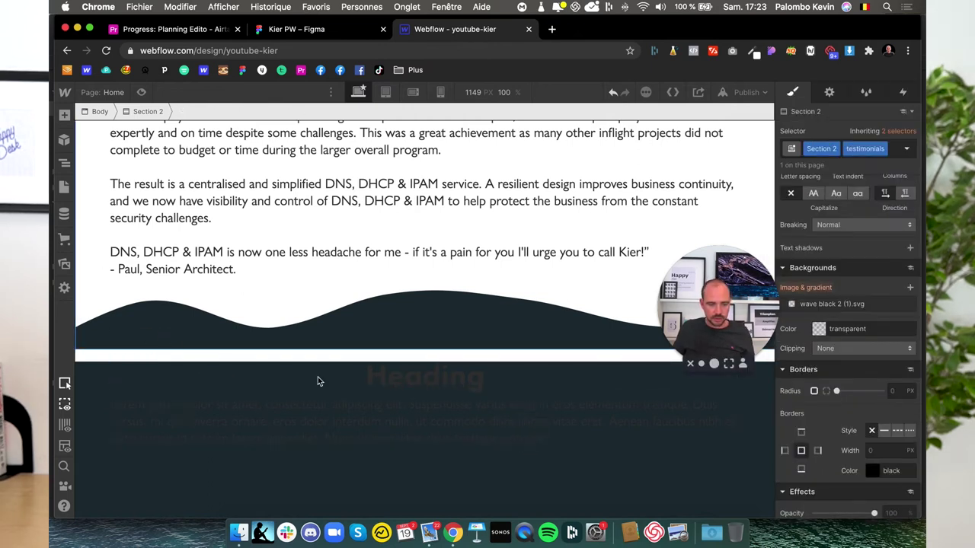
- Inspect the dark section's placeholder heading and container, then reselect the testimonial section
scroll(877, 405, up, 5)
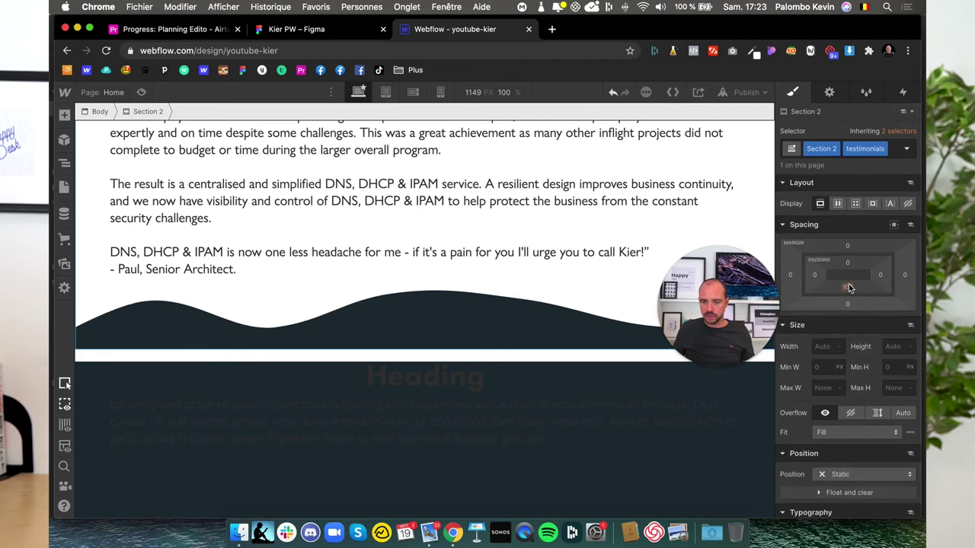
click(143, 379)
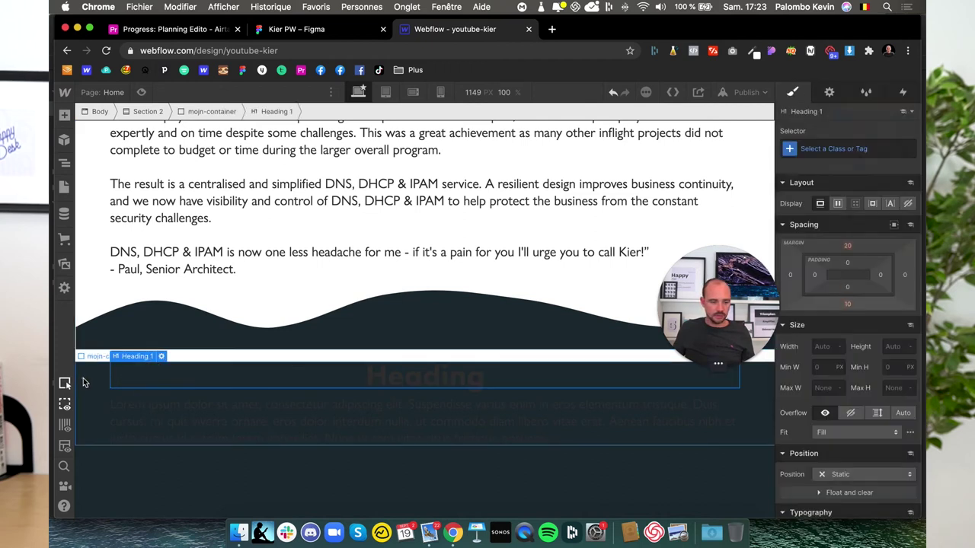
click(84, 382)
scroll(129, 333, up, 3)
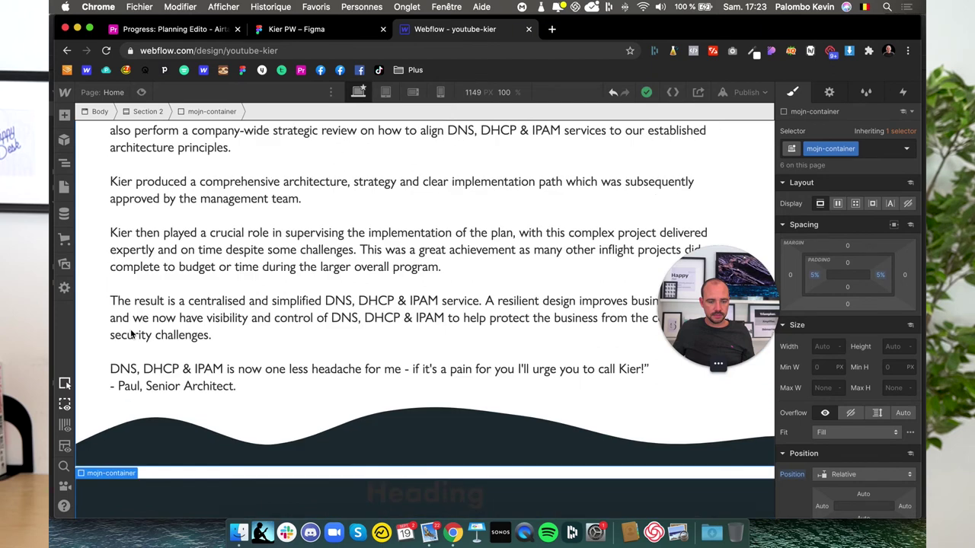
scroll(121, 323, up, 3)
scroll(99, 304, up, 5)
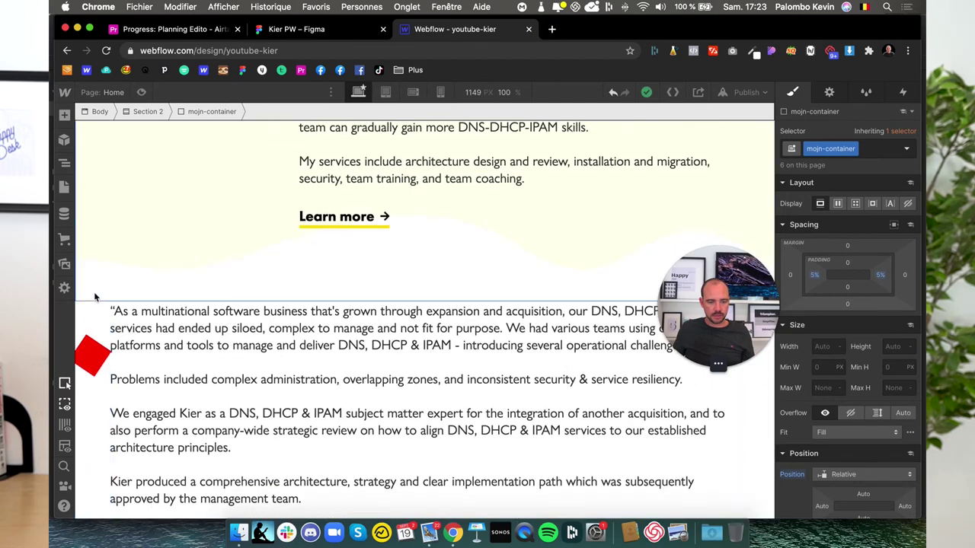
scroll(234, 348, down, 10)
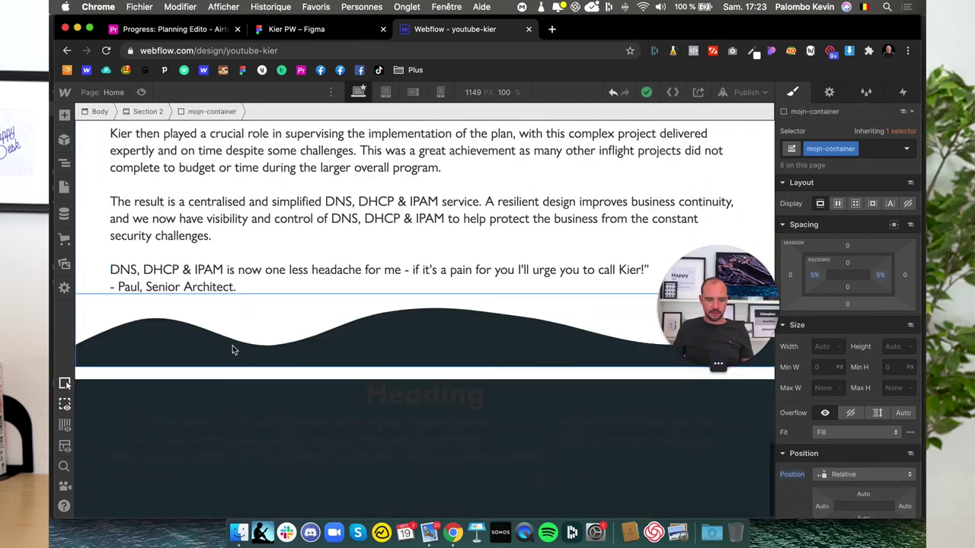
scroll(232, 349, down, 1)
click(132, 322)
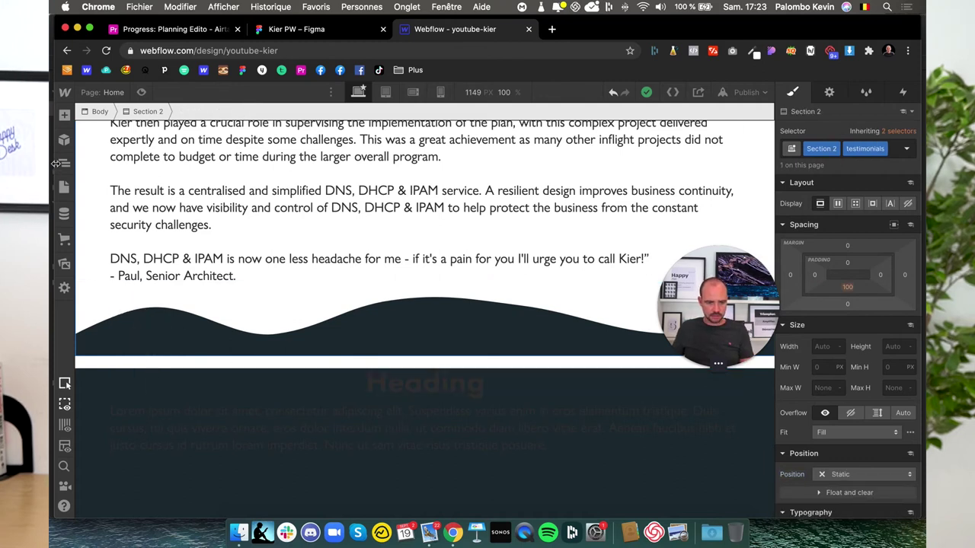
- Inspect the testimonial section's container and paragraph in the Navigator
click(63, 163)
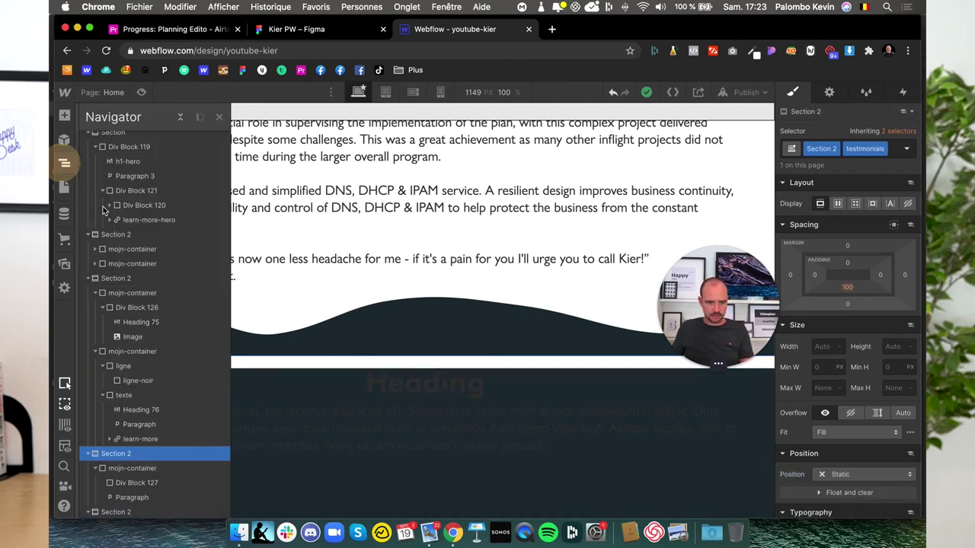
click(118, 469)
click(128, 499)
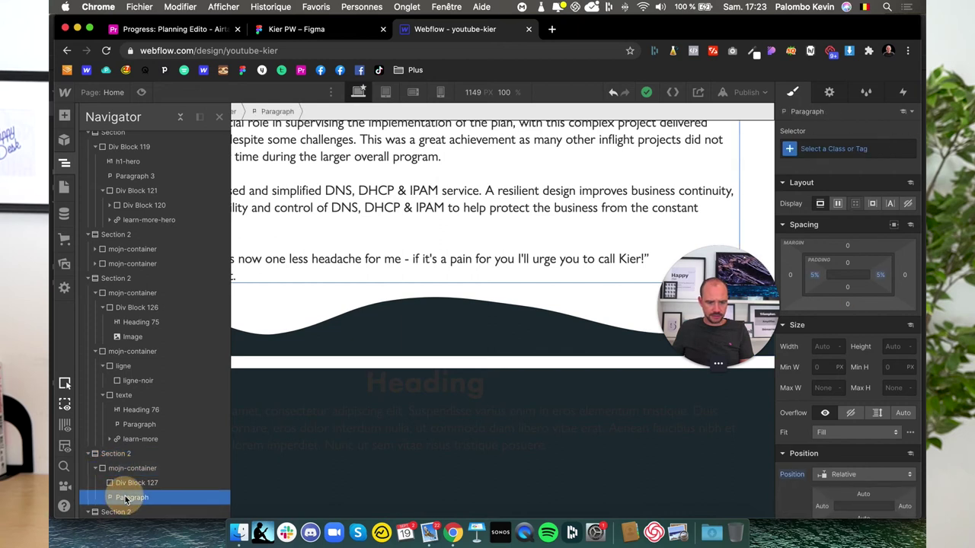
click(129, 469)
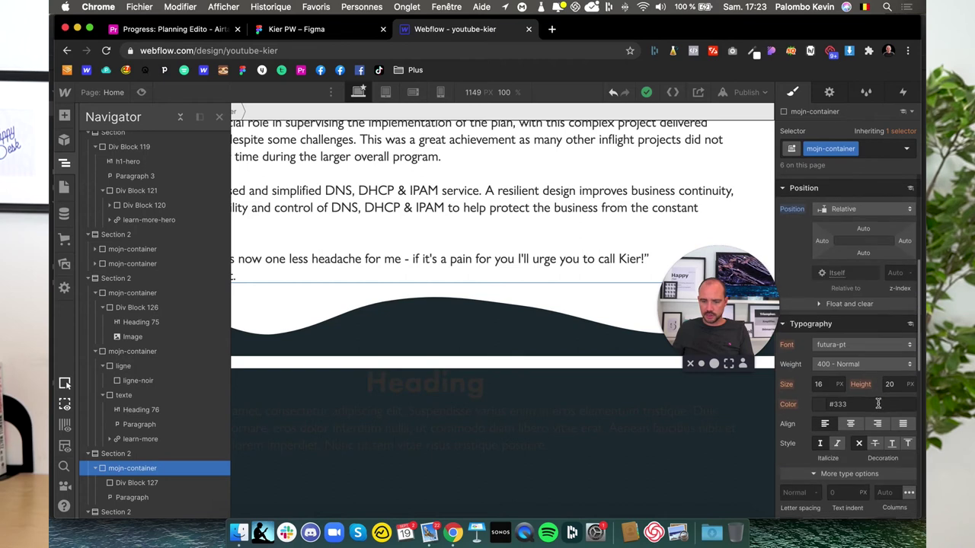
scroll(881, 411, down, 5)
scroll(881, 422, down, 2)
click(122, 453)
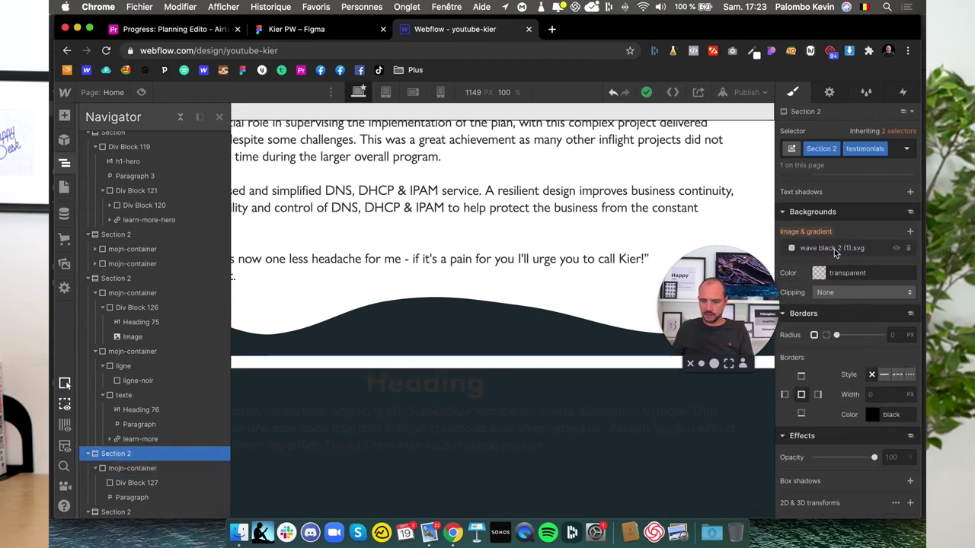
- Toggle vertical repeat on the testimonial wave background, leaving it non-repeating
click(834, 249)
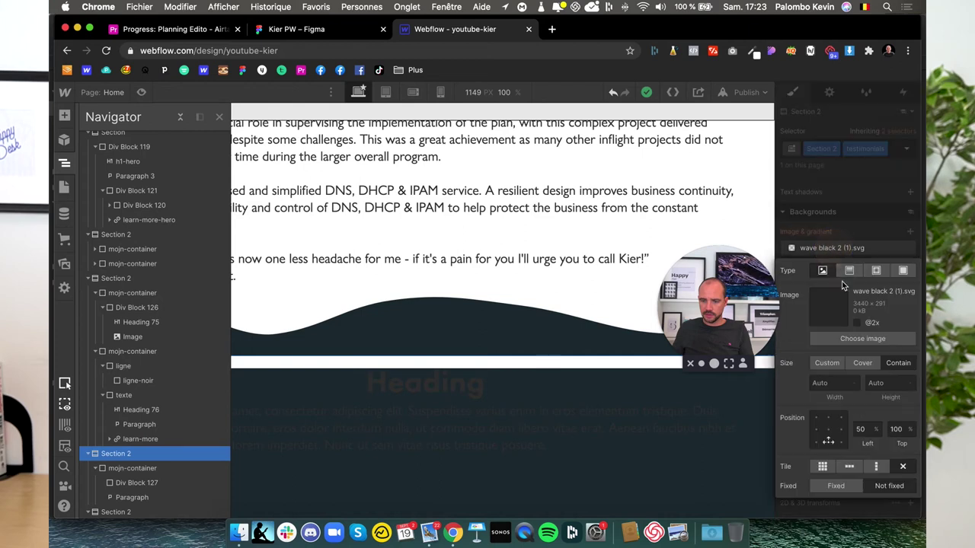
click(876, 467)
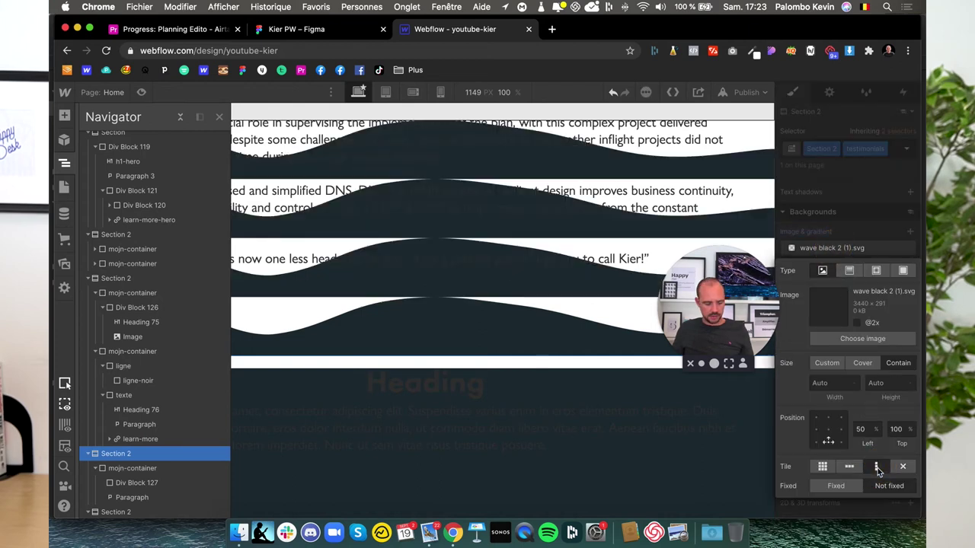
click(877, 467)
click(837, 181)
- Set the testimonial section's bottom padding to 100 px
scroll(845, 228, up, 5)
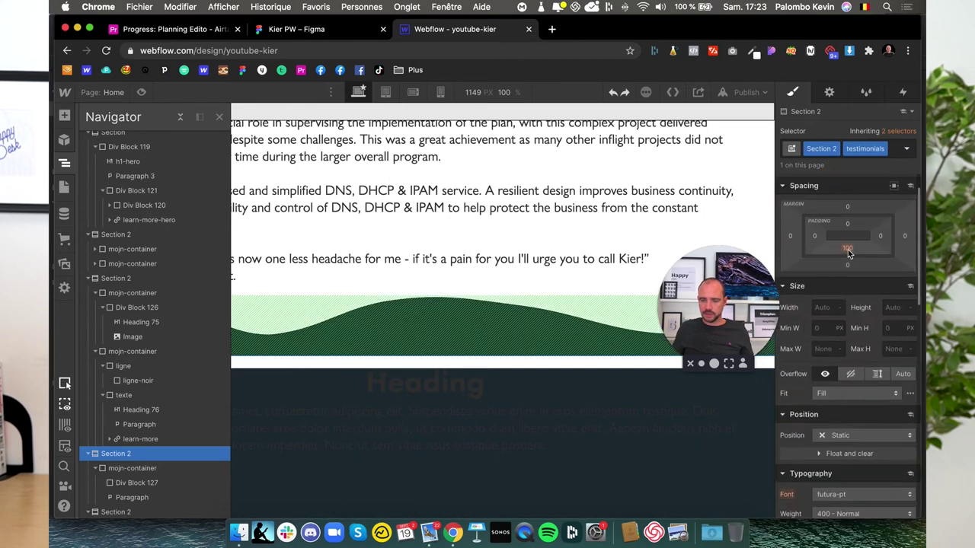
drag(849, 253, 850, 252)
click(849, 253)
text(0)
key(Return)
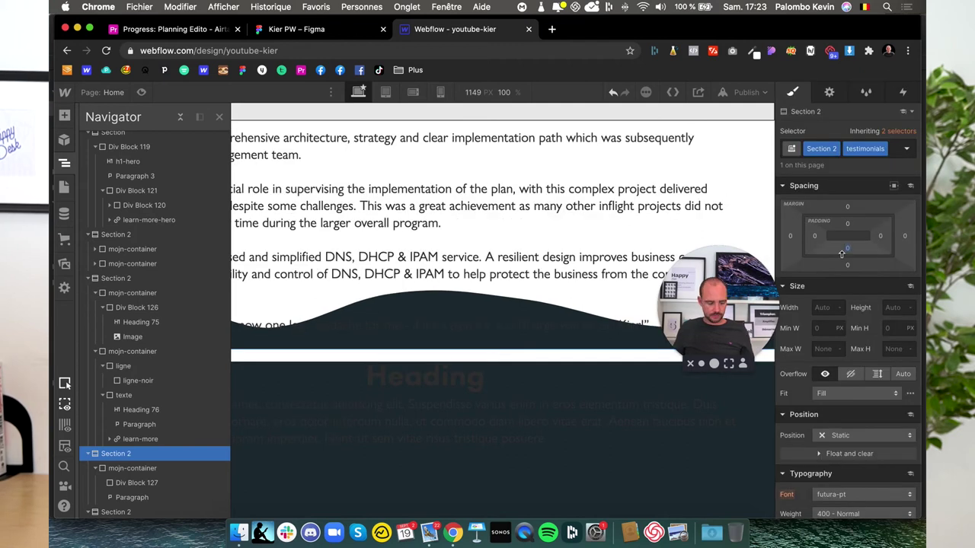
drag(842, 254, 322, 420)
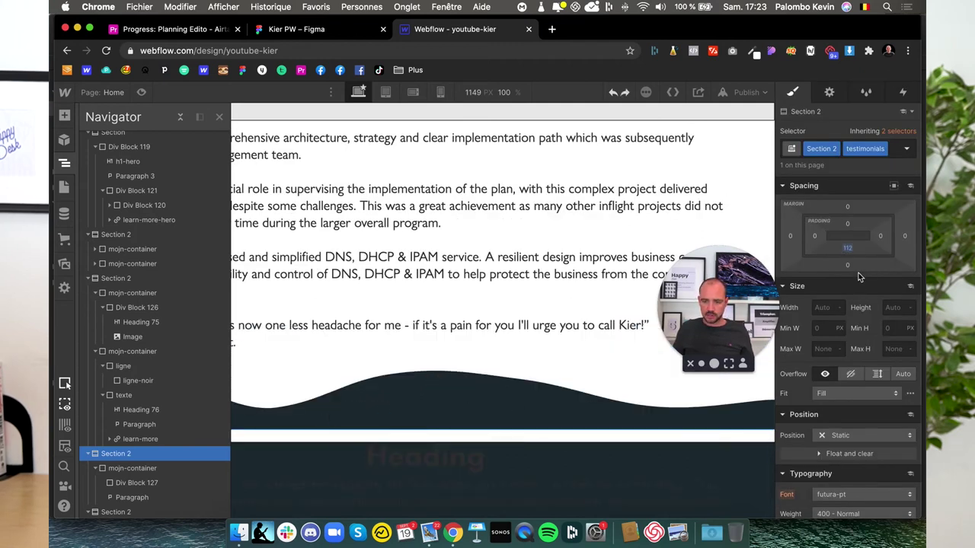
click(847, 250)
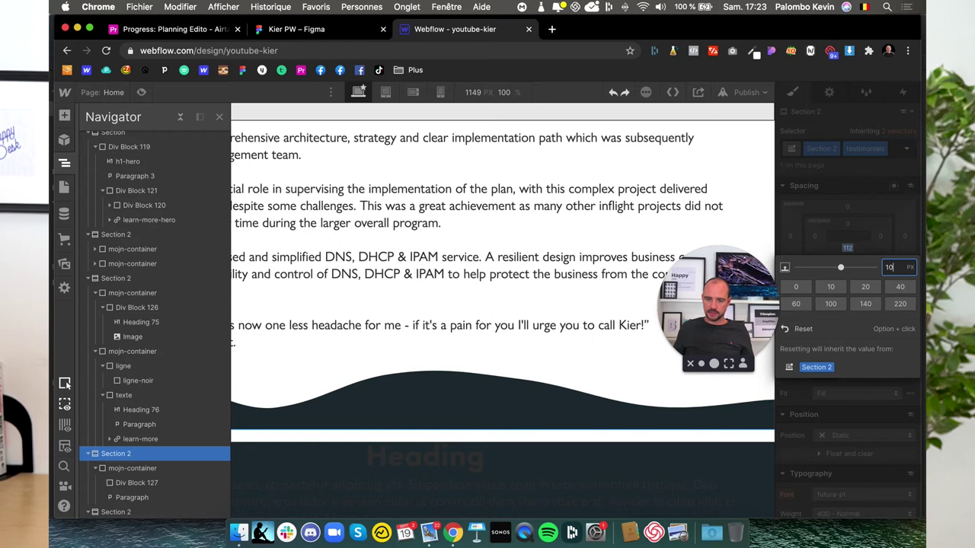
text(0)
key(Return)
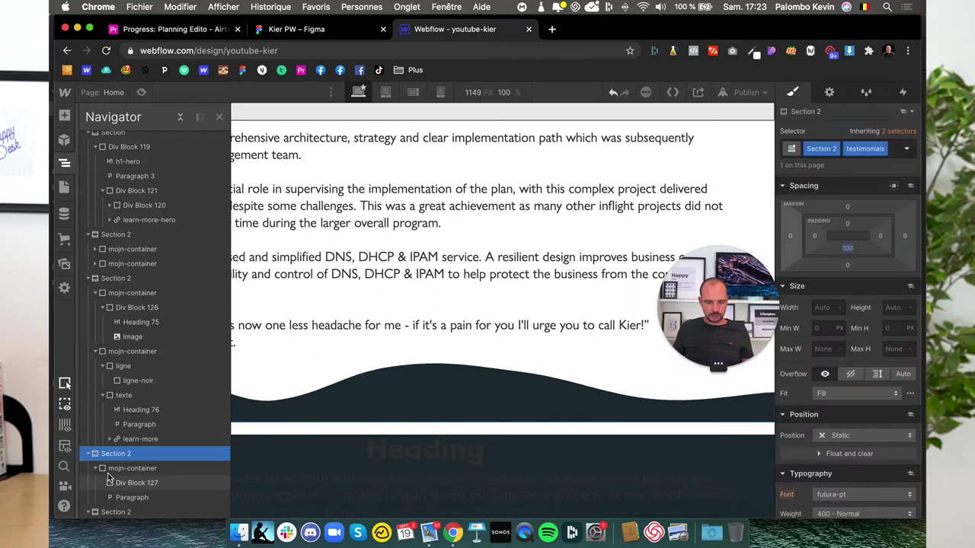
- Close the Navigator and select the container in the dark heading section
click(122, 467)
click(65, 166)
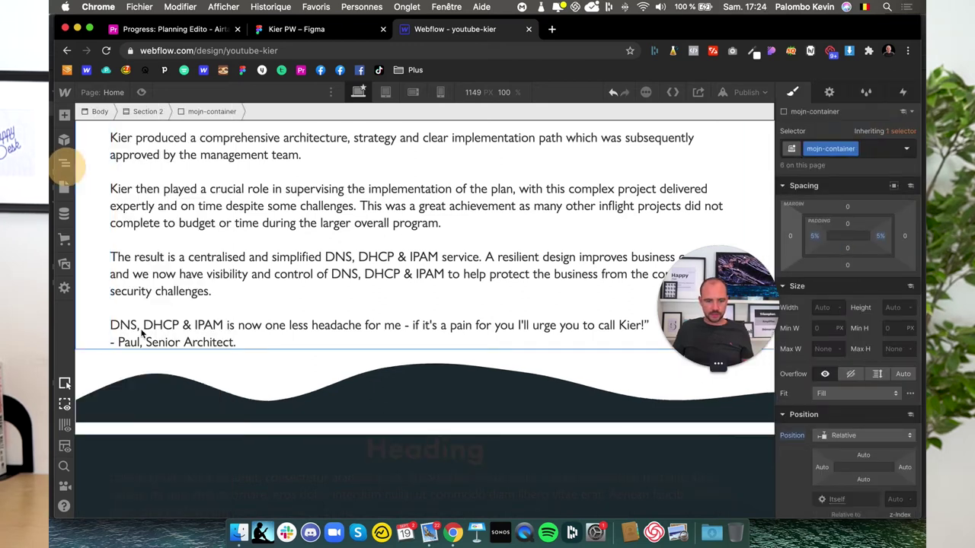
scroll(184, 401, up, 5)
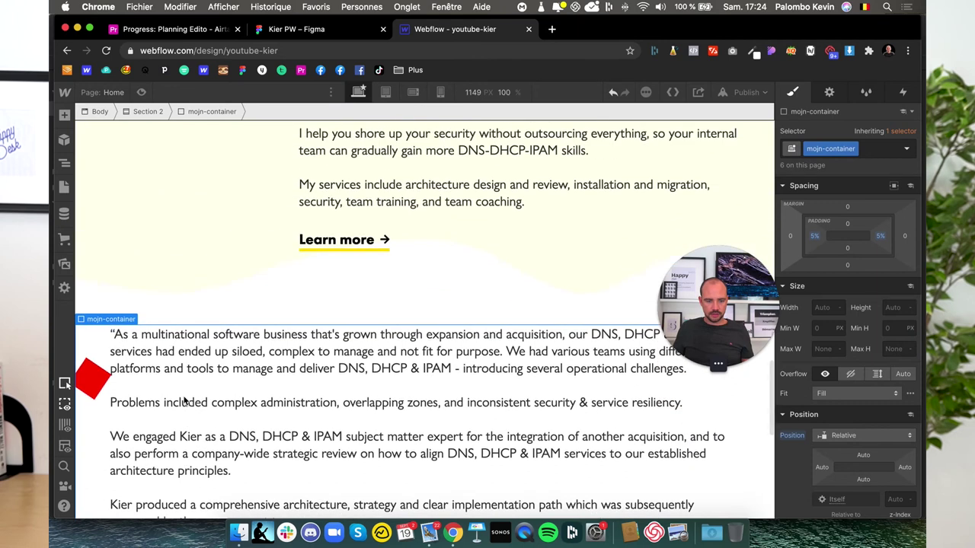
scroll(183, 401, down, 10)
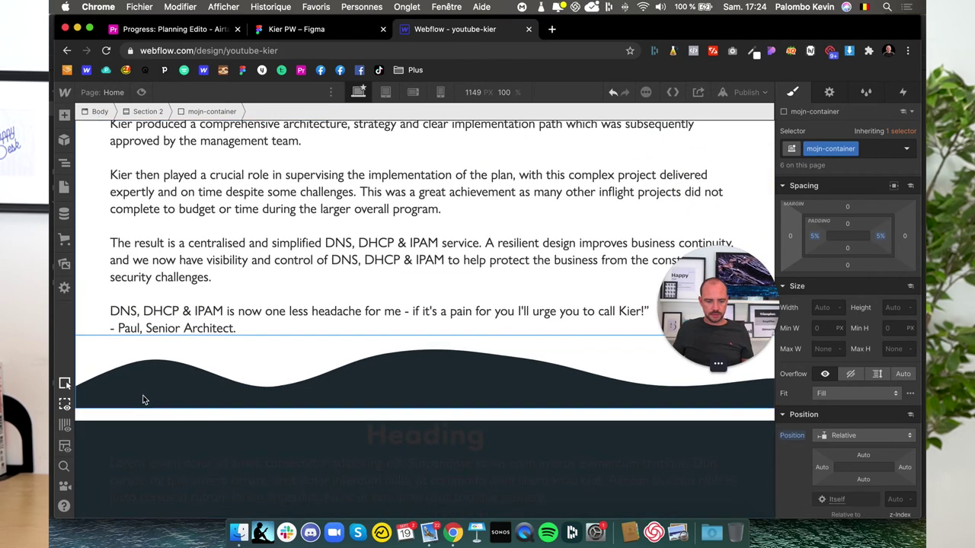
click(82, 452)
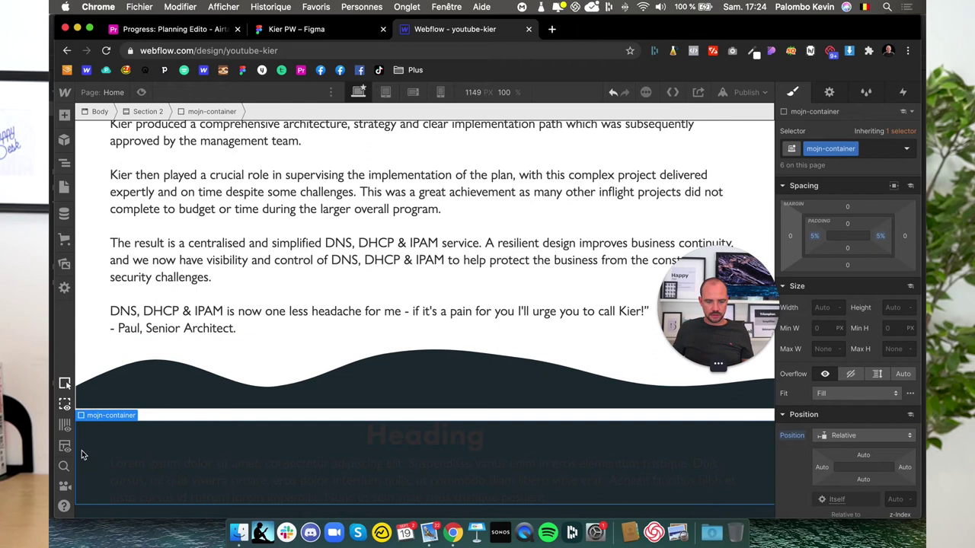
- Paste the Figma headline 'Reliability and Simplification, with an Expert Human Touch' into the dark heading
click(408, 441)
click(304, 29)
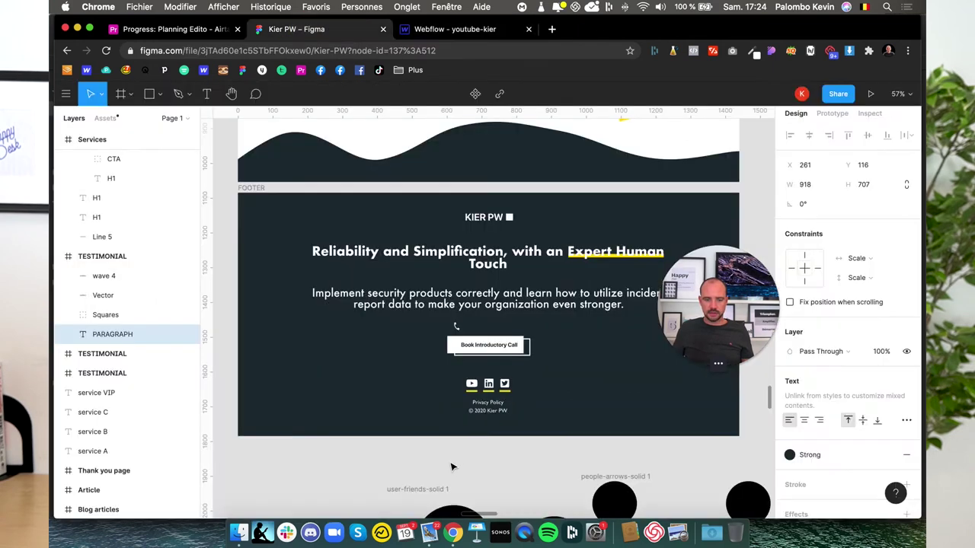
double_click(433, 259)
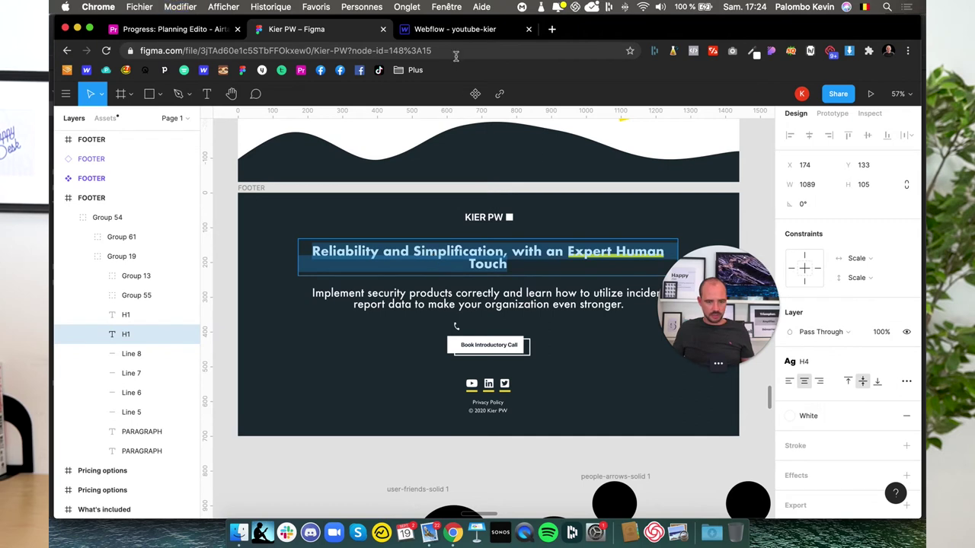
click(442, 35)
double_click(403, 435)
text(Reliability and Simplification, with an Expert Human Touch)
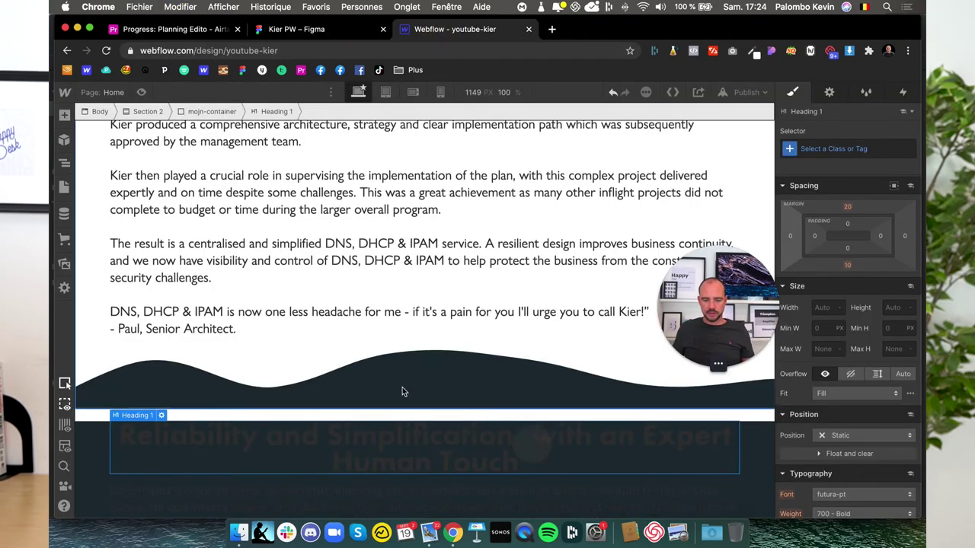
- Check which class the Hands-on title uses
scroll(402, 387, up, 10)
scroll(402, 387, up, 5)
scroll(403, 390, up, 3)
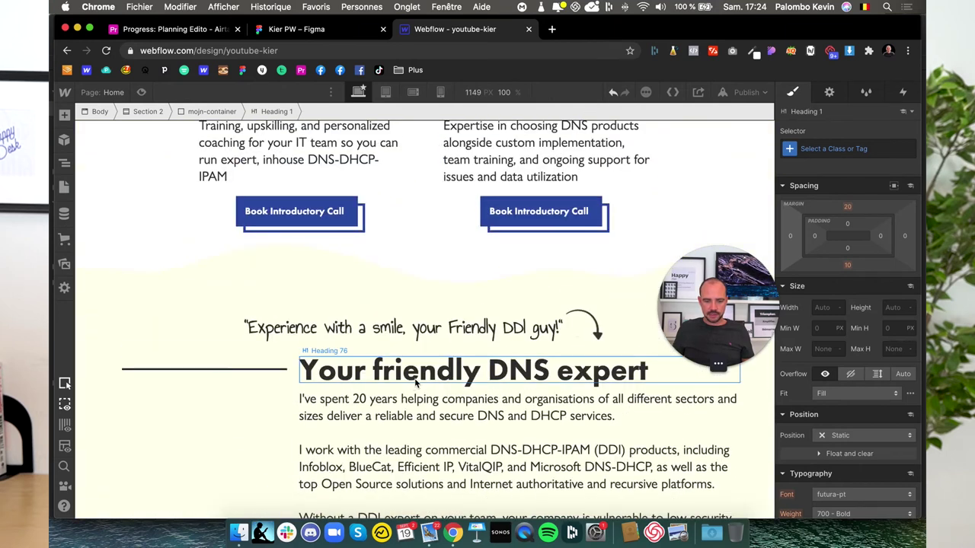
scroll(413, 378, up, 2)
scroll(268, 333, up, 8)
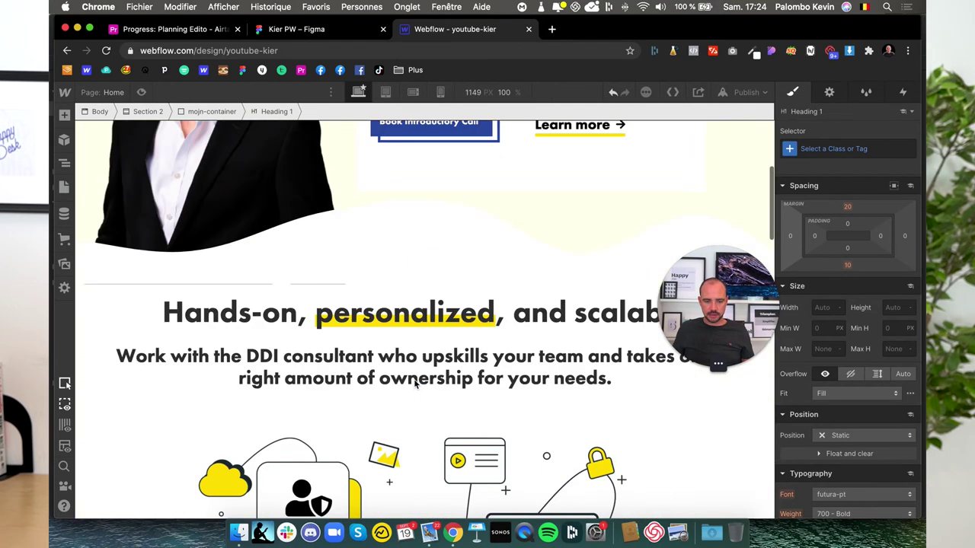
click(268, 333)
- Apply the Heading 74 class to the footer heading
scroll(504, 333, down, 1)
scroll(503, 335, down, 5)
scroll(503, 335, down, 5)
scroll(501, 337, down, 3)
scroll(500, 338, down, 3)
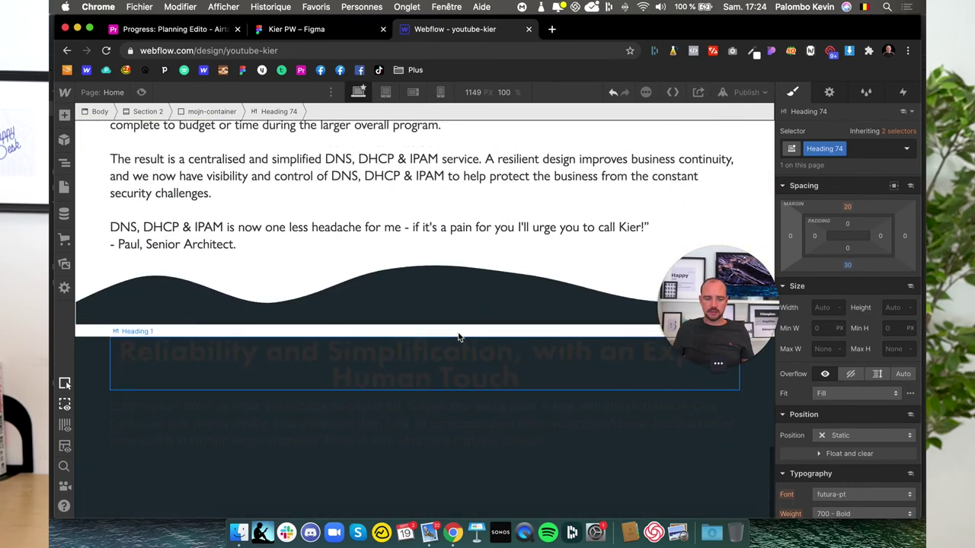
click(364, 352)
click(845, 149)
text(he)
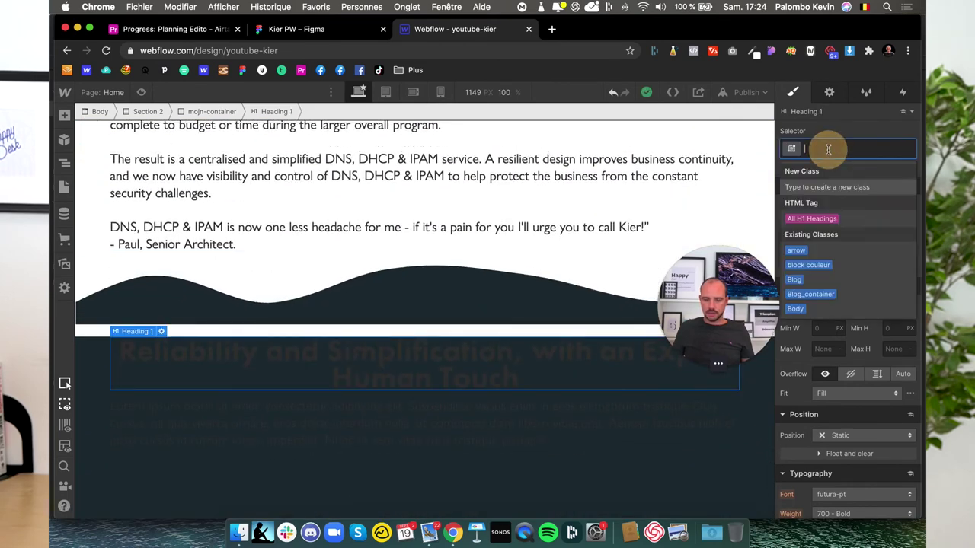
text(adin)
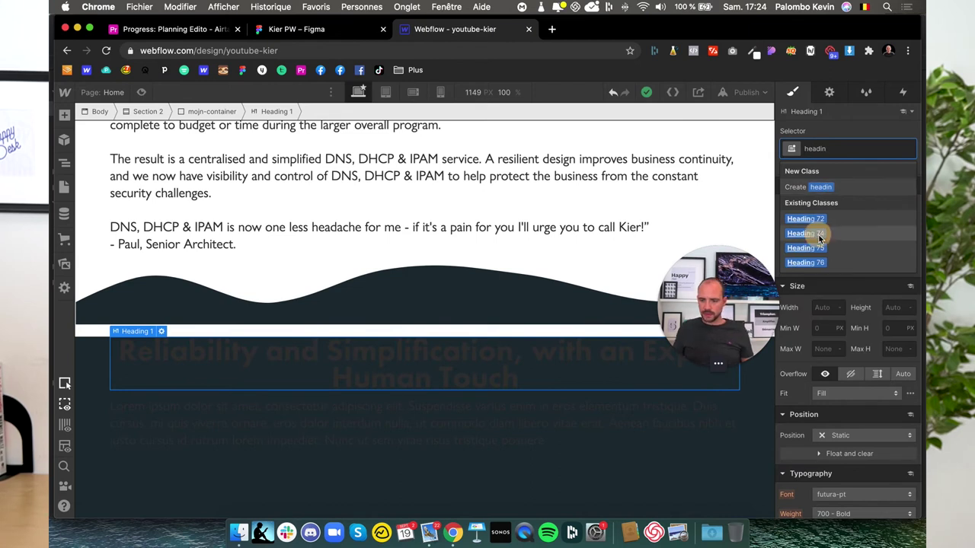
click(804, 233)
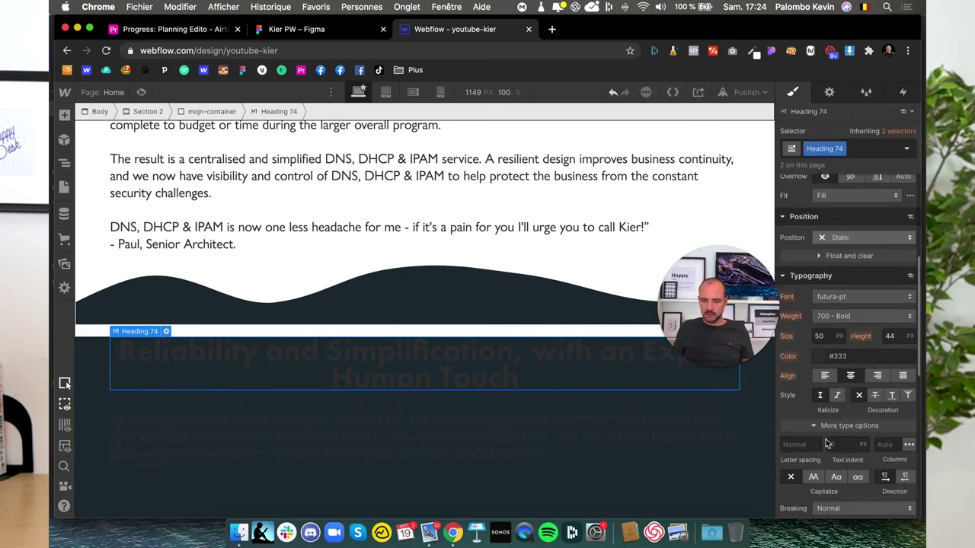
- Add a blanc combo class and set the heading's text colour to Clean white
click(857, 150)
text(blanc)
key(Return)
scroll(840, 480, down, 8)
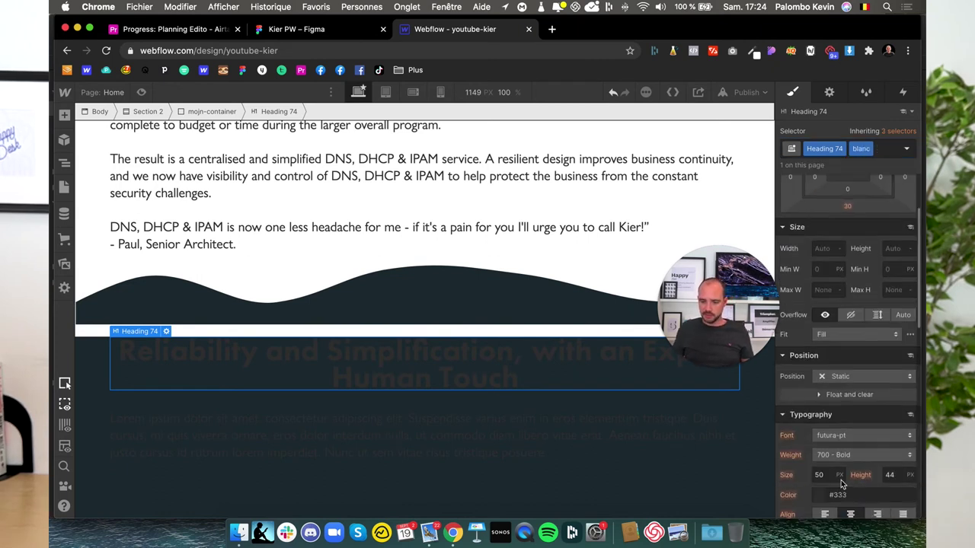
click(818, 290)
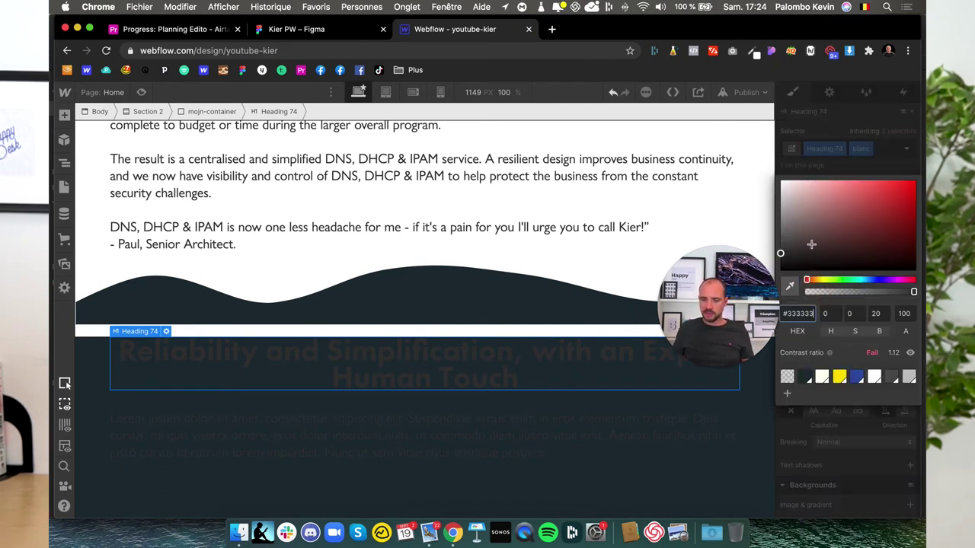
click(823, 383)
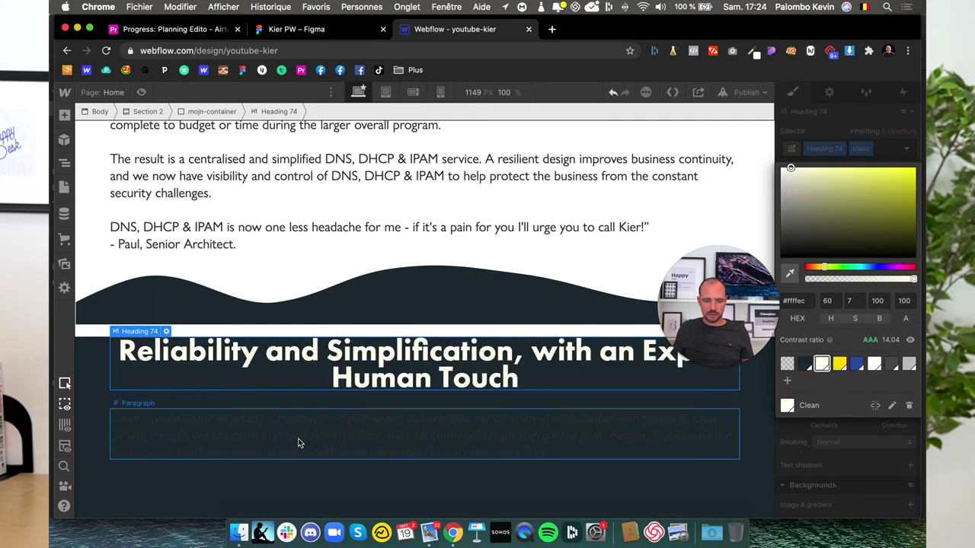
click(298, 438)
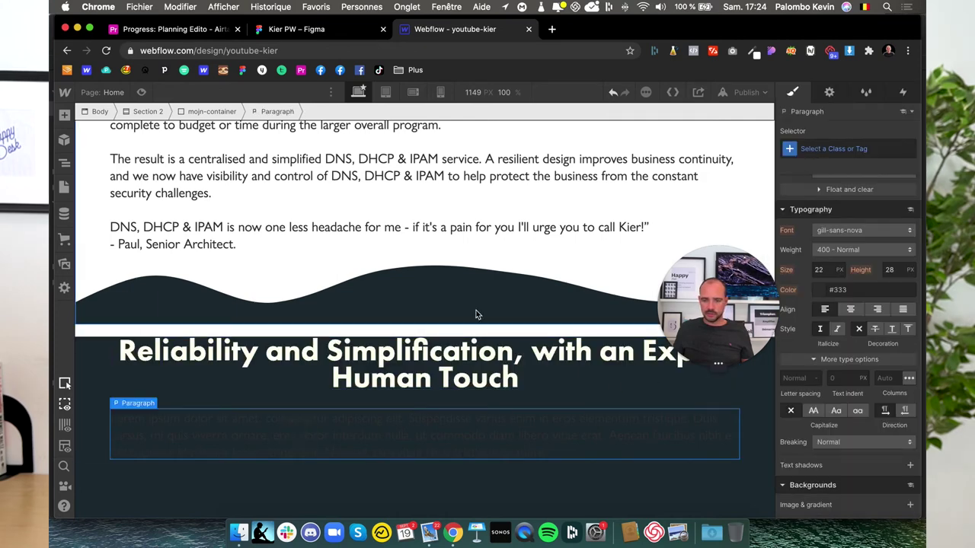
- Replace the footer's placeholder paragraph with a copy of the 'Work with the DDI' subheading
scroll(431, 348, up, 10)
scroll(432, 347, up, 5)
scroll(432, 348, up, 5)
scroll(432, 348, up, 5)
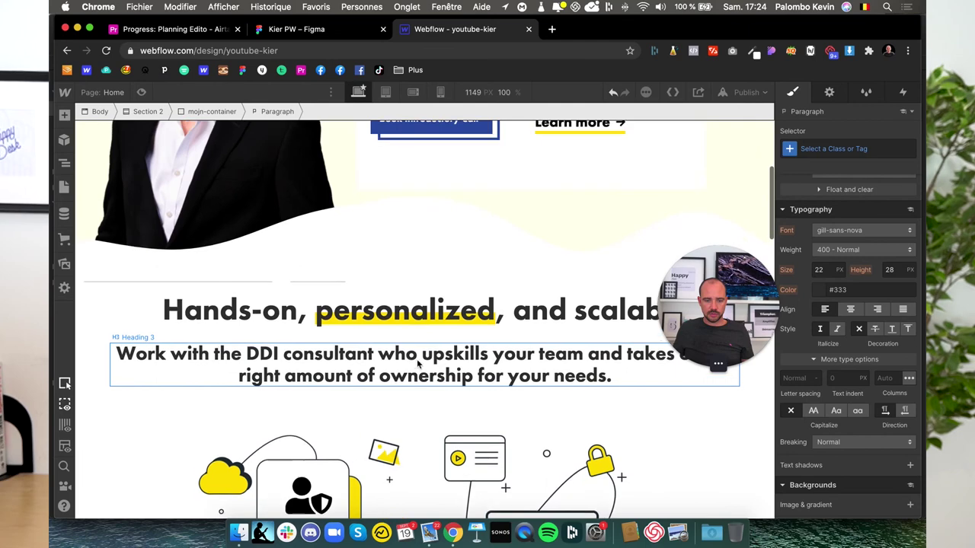
click(361, 374)
scroll(437, 356, down, 15)
scroll(439, 361, down, 10)
click(313, 404)
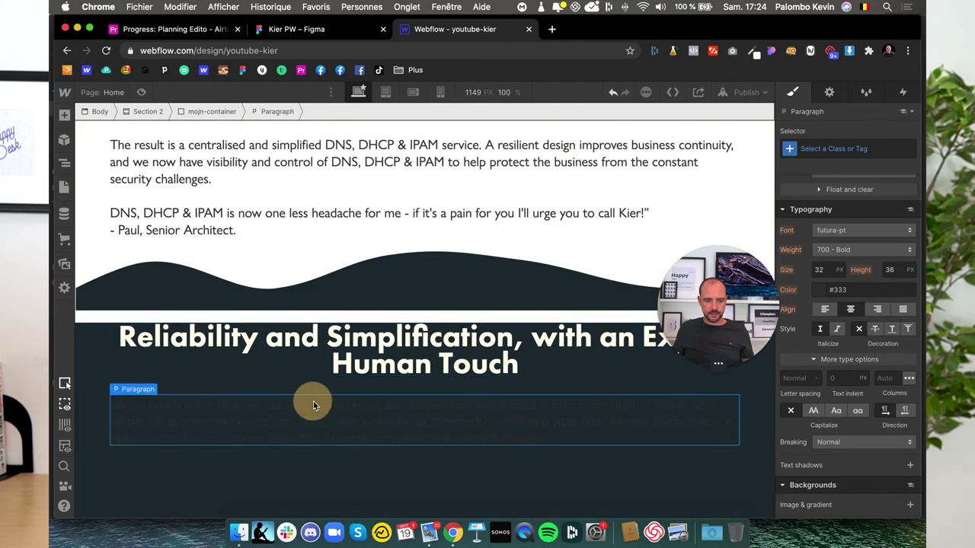
key(Delete)
key(super+v)
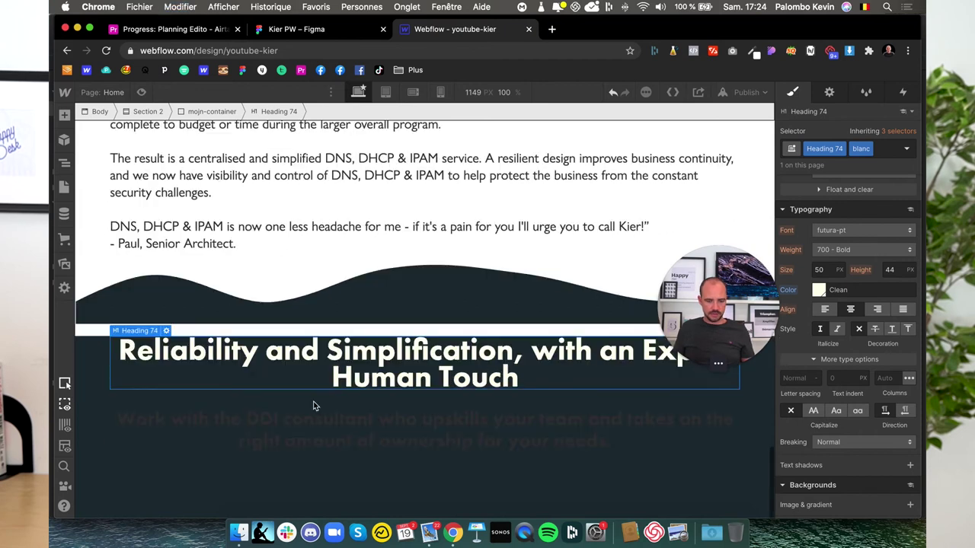
click(328, 439)
- Create a new heading 78 class on the original 'Work with the DDI' subheading
click(830, 149)
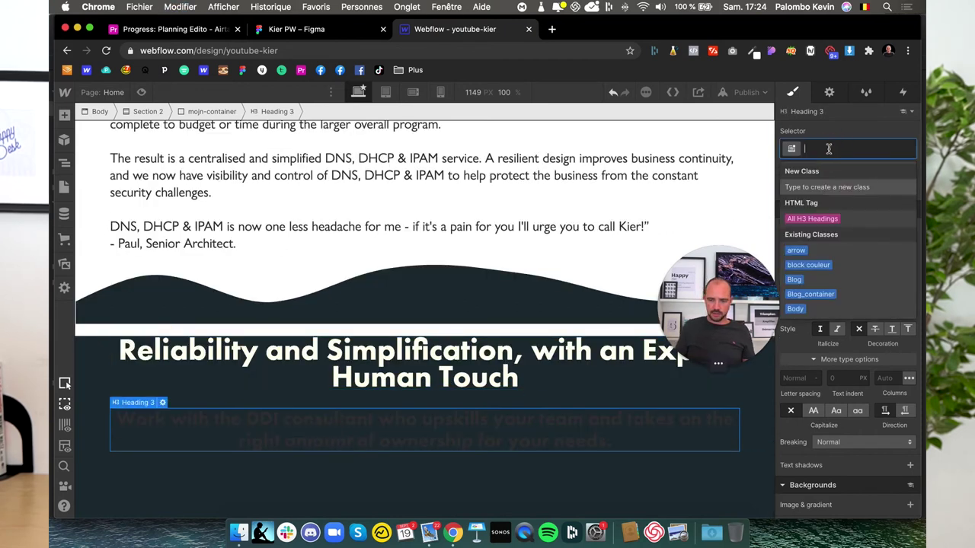
click(512, 294)
scroll(503, 299, down, 5)
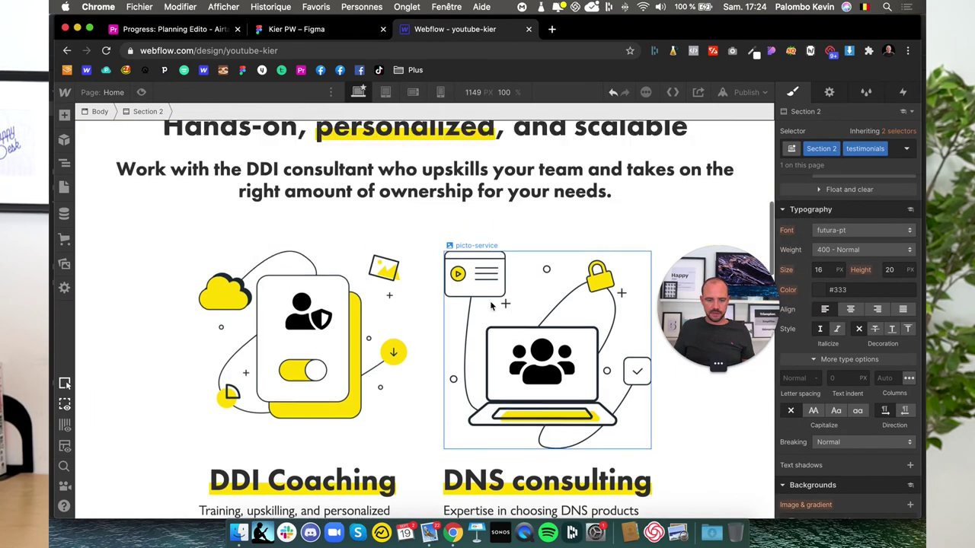
scroll(491, 305, up, 2)
click(427, 229)
click(825, 149)
text(heading 75)
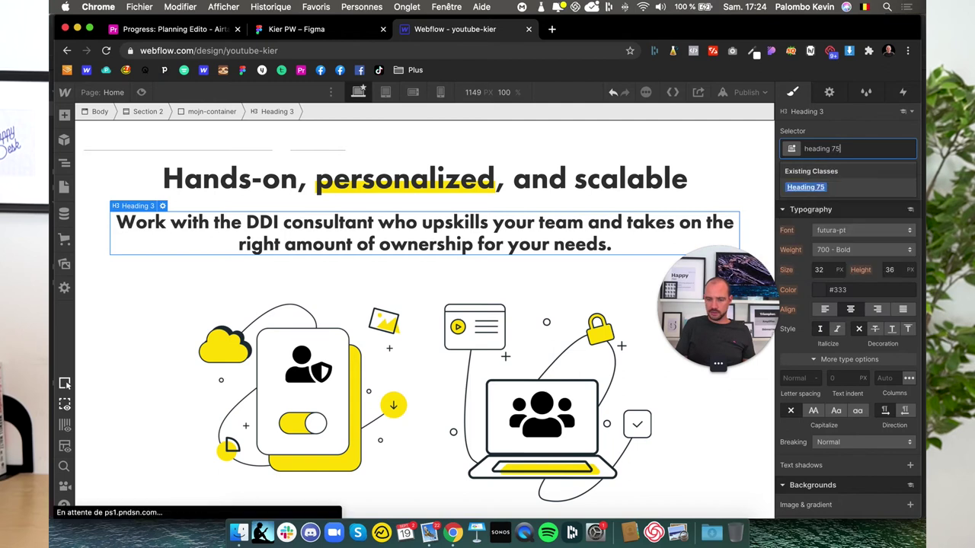
key(BackSpace)
text(6)
key(BackSpace)
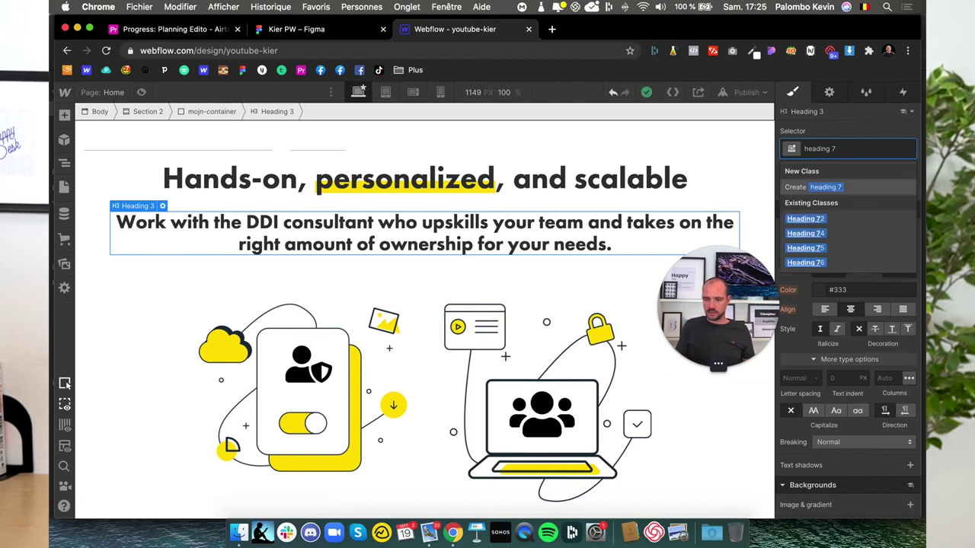
text(8)
key(Return)
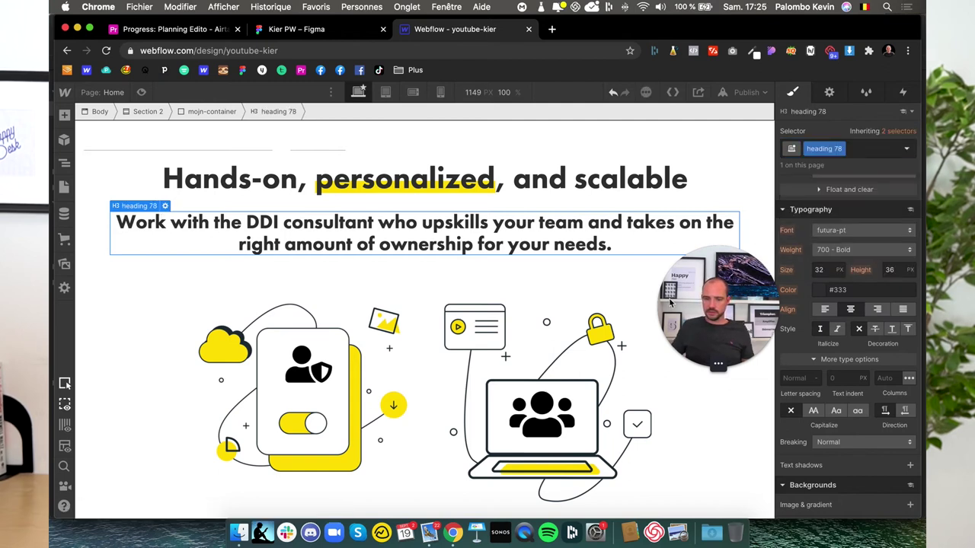
- Apply the heading 78 class to the pasted footer subheading
scroll(466, 372, down, 5)
scroll(466, 372, down, 5)
scroll(466, 373, down, 5)
scroll(404, 399, down, 5)
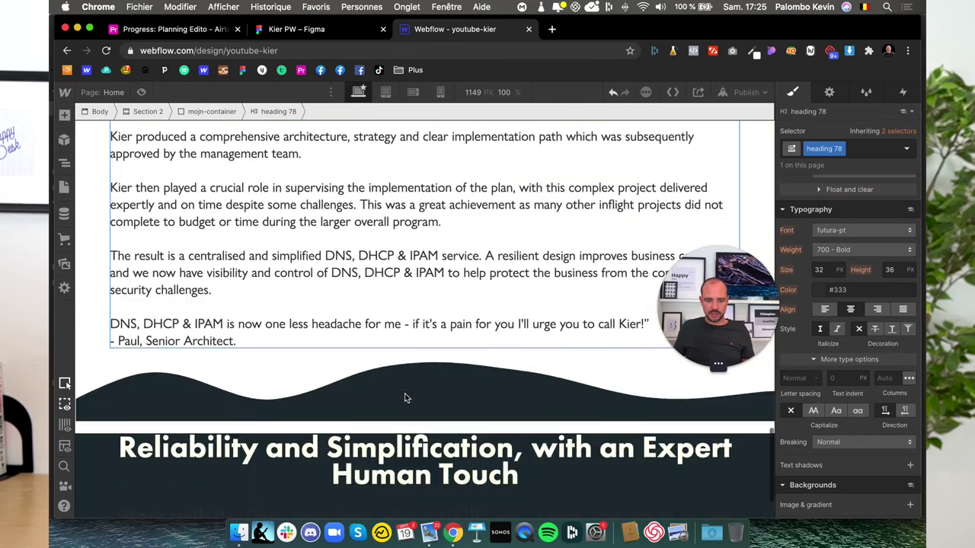
scroll(405, 398, down, 2)
click(387, 423)
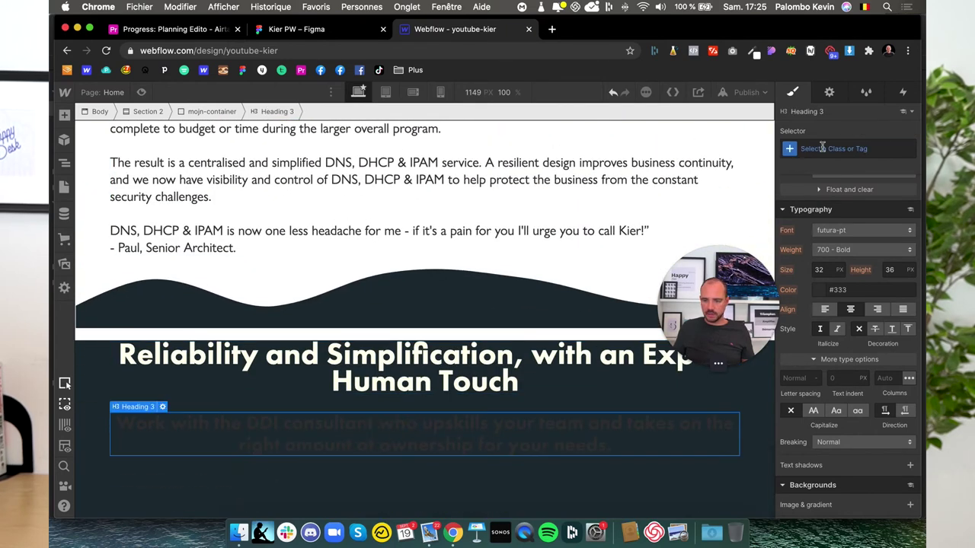
click(823, 148)
text(headn)
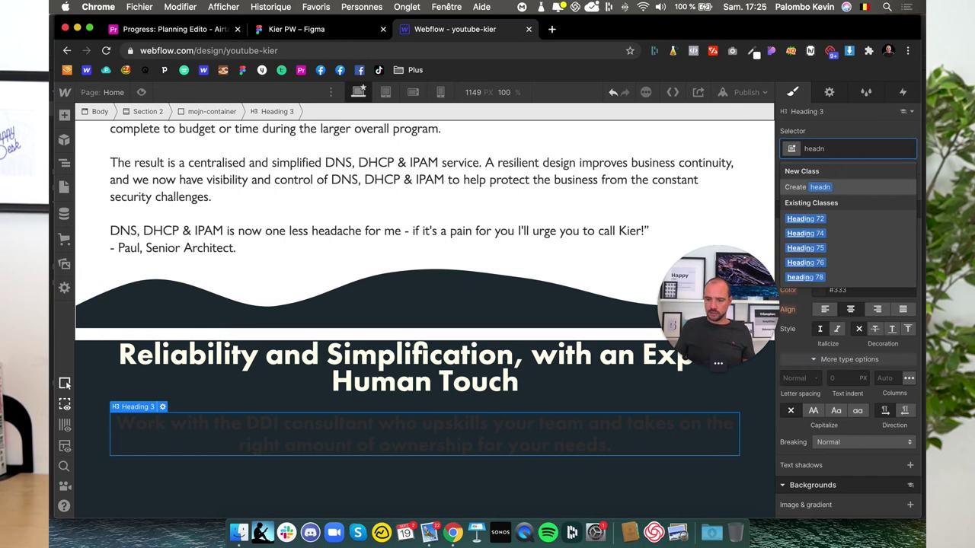
click(808, 277)
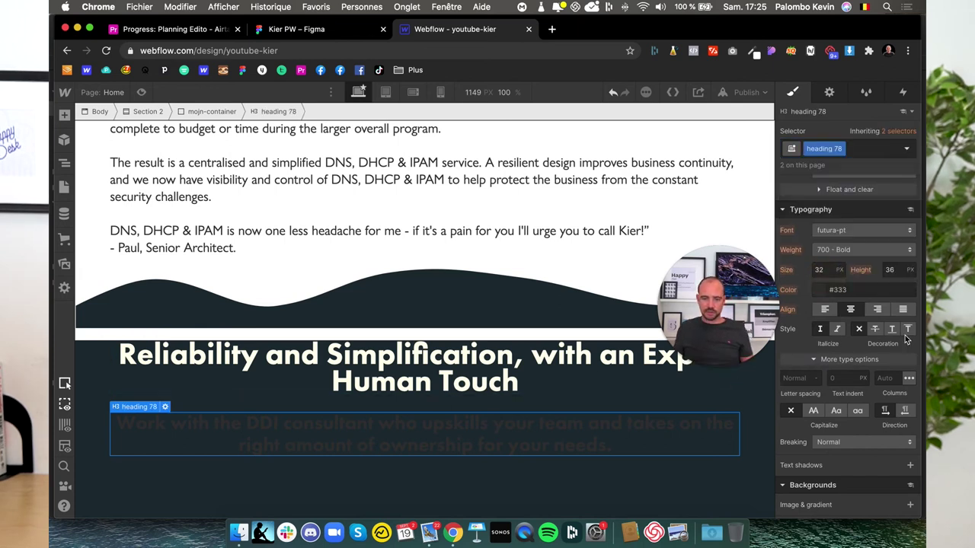
- Add a blanc combo class to the footer subheading and colour it White
click(861, 149)
text(blanc)
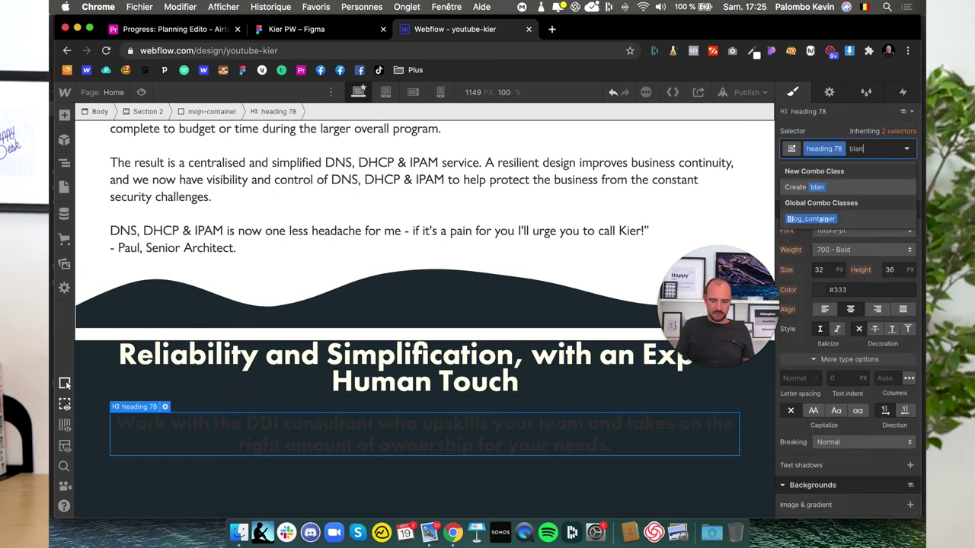
key(Return)
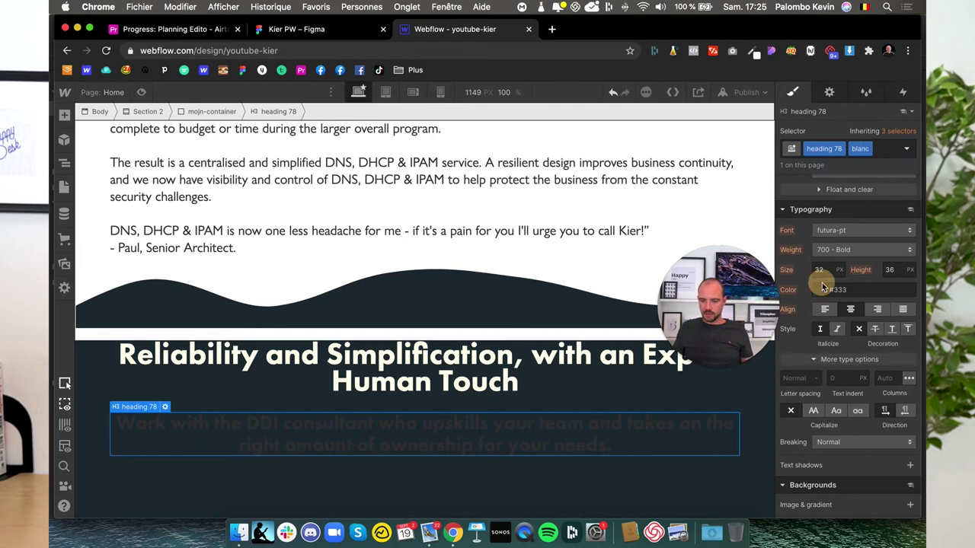
click(822, 290)
drag(781, 251, 780, 181)
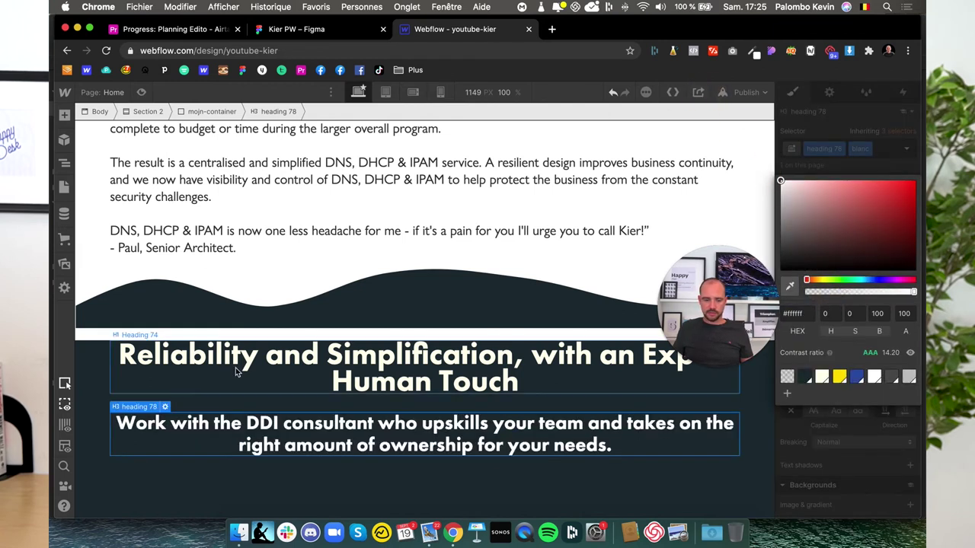
click(822, 376)
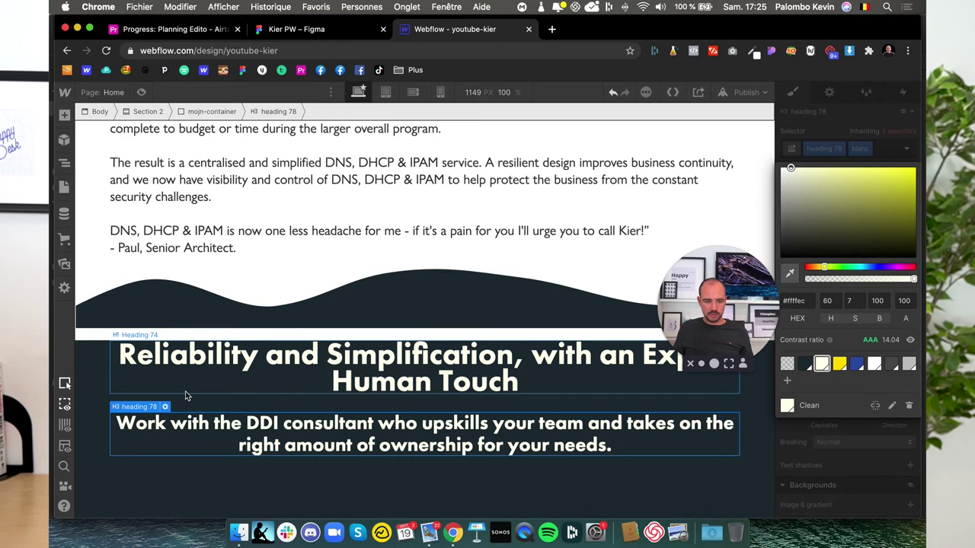
click(875, 364)
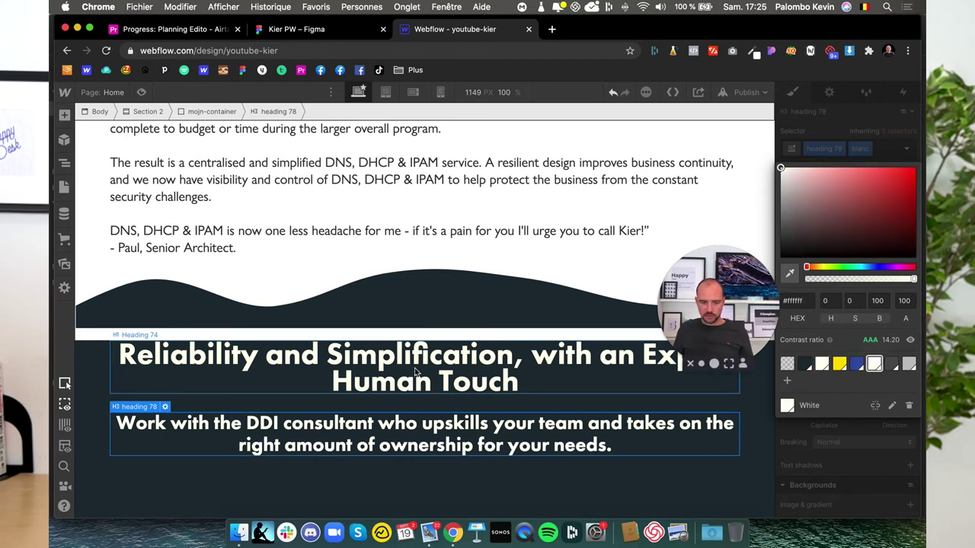
- Set the Reliability and Simplification title's text colour to White
click(542, 373)
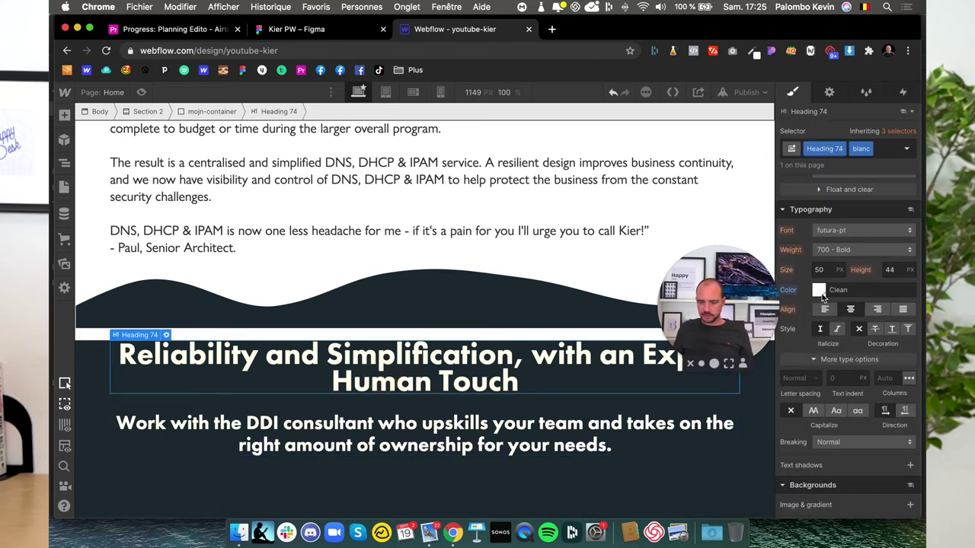
click(820, 293)
click(874, 365)
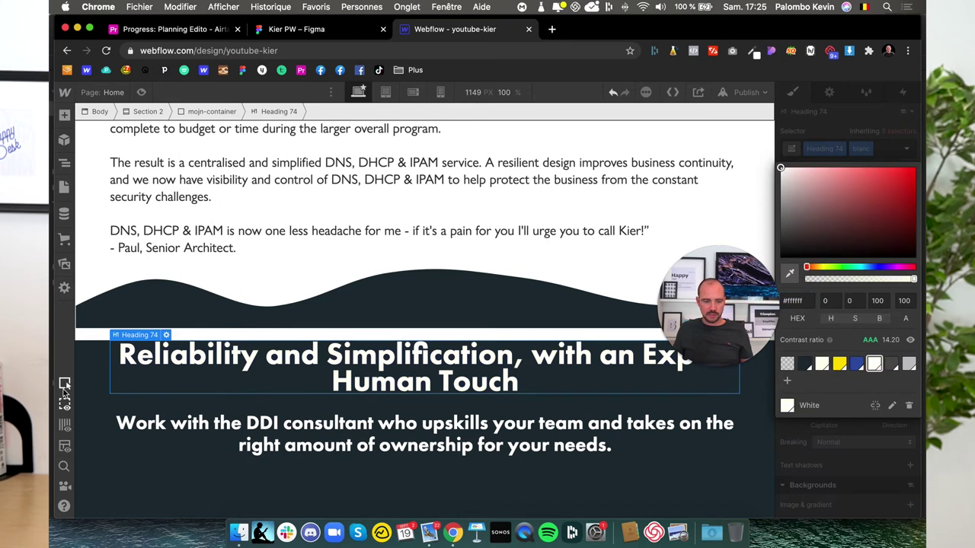
click(97, 392)
- Make the footer container a vertical flexbox with 50 px top padding
scroll(796, 369, up, 10)
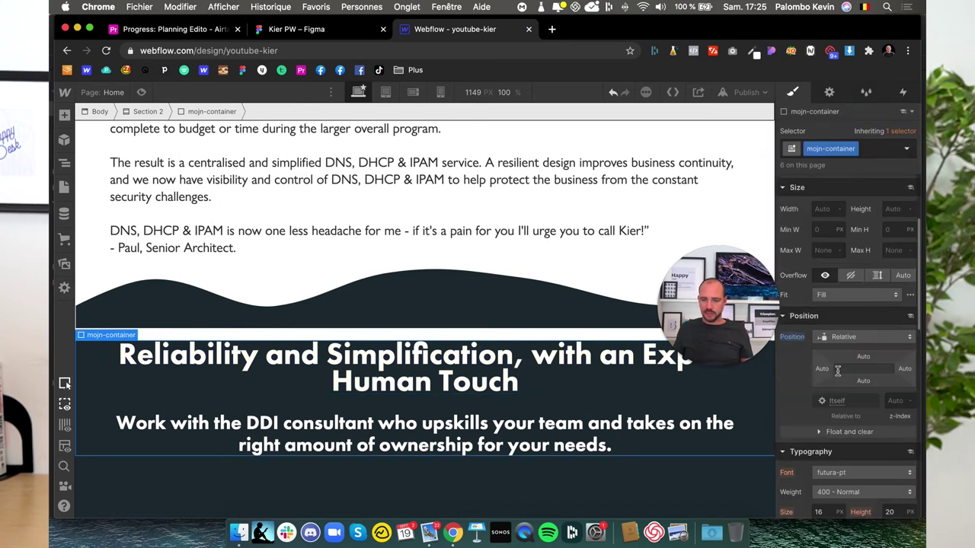
click(838, 204)
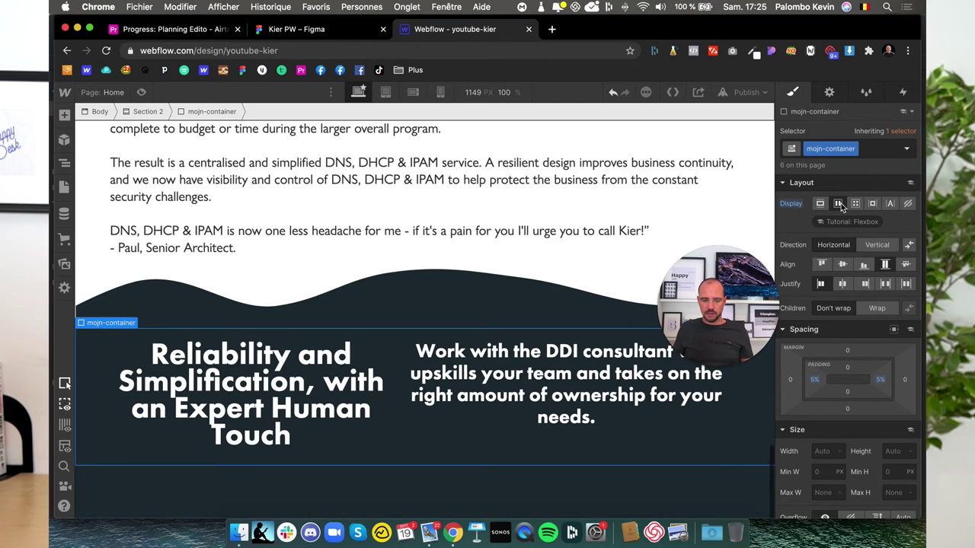
click(876, 245)
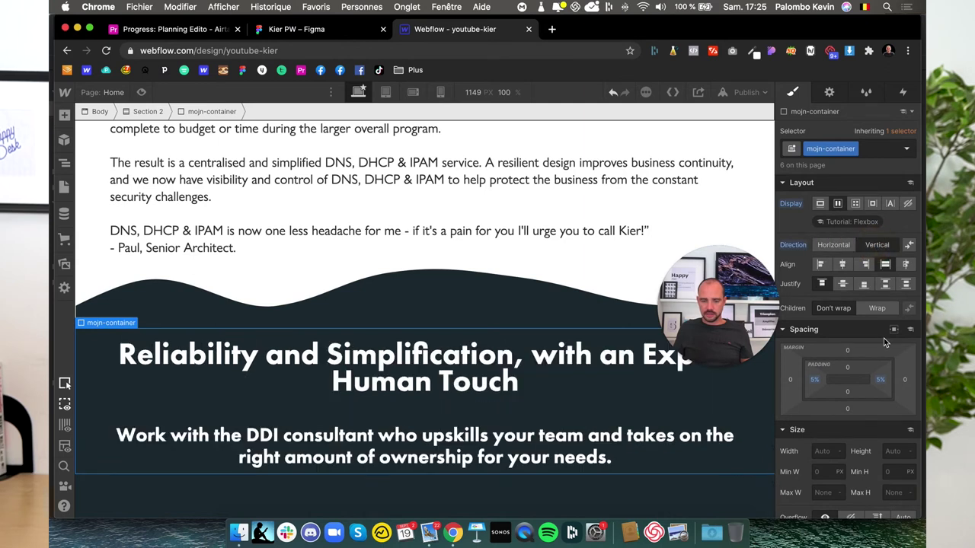
click(849, 368)
text(50)
key(Return)
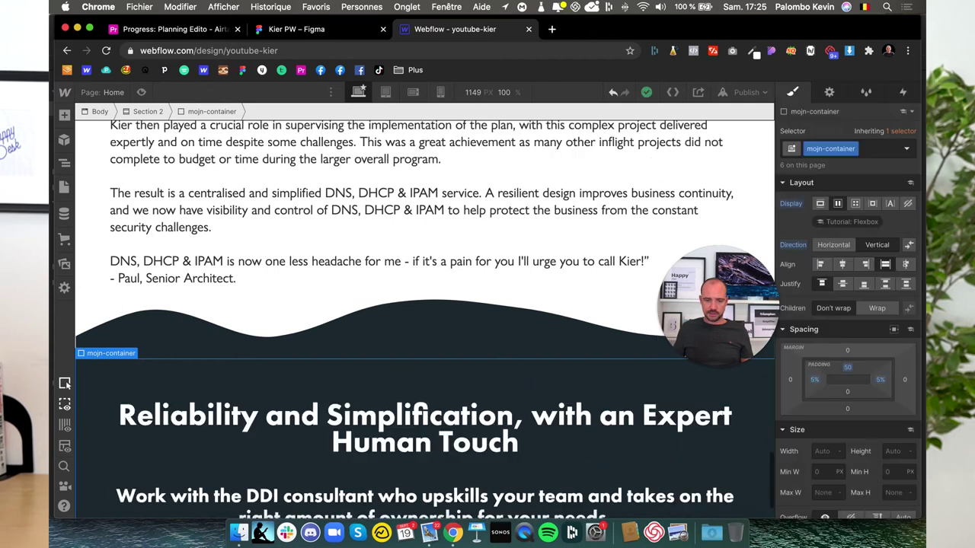
- Compare with the Figma footer design and inspect the Book Introductory Call button block
scroll(402, 319, down, 2)
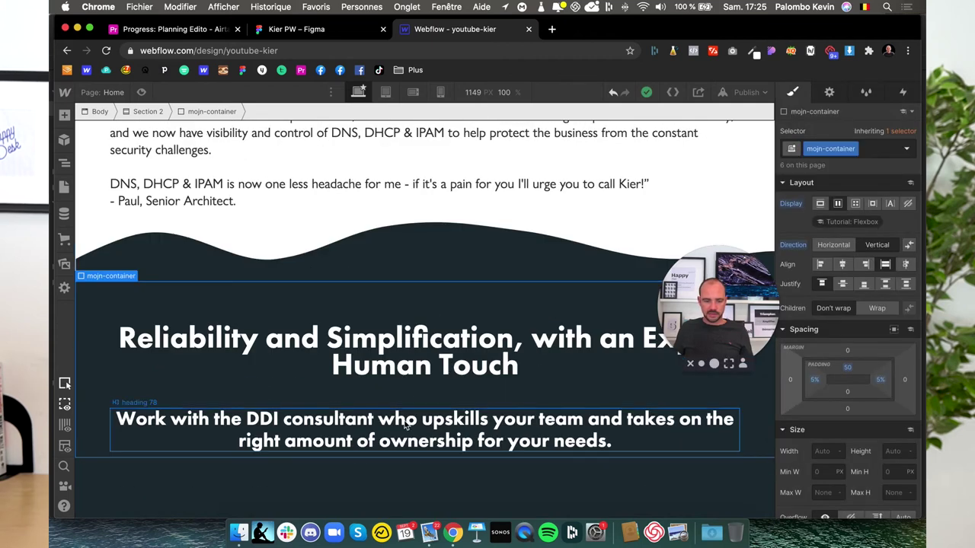
scroll(403, 426, up, 3)
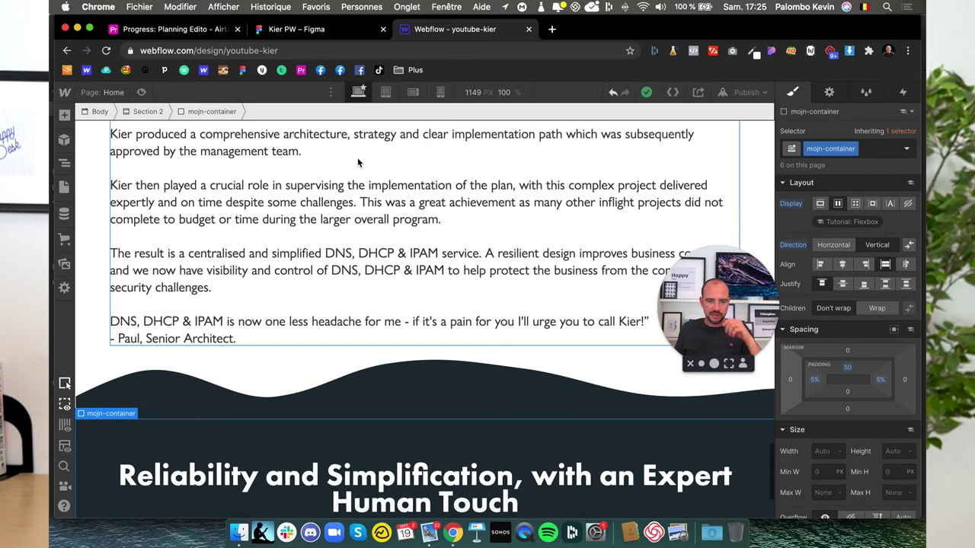
click(289, 32)
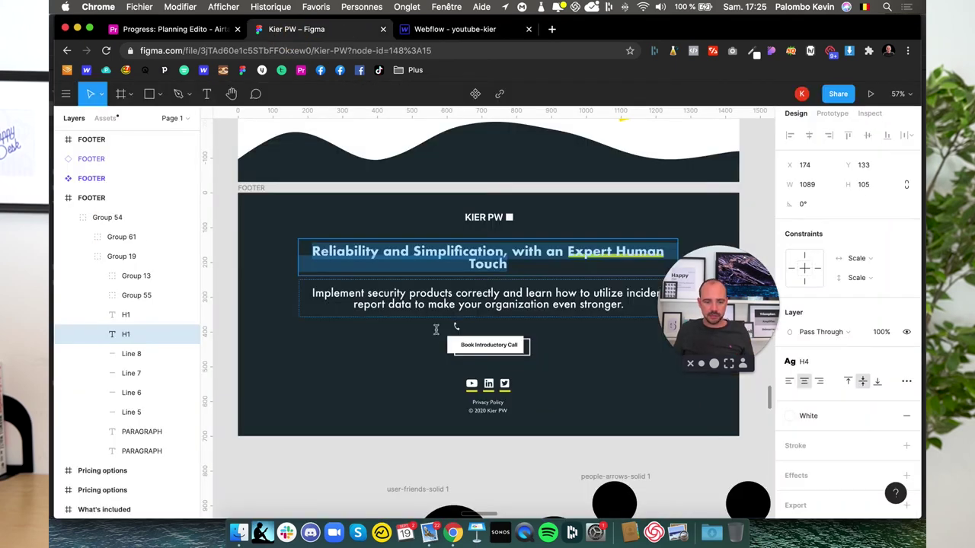
click(455, 29)
scroll(449, 308, up, 5)
scroll(450, 308, up, 5)
scroll(449, 309, up, 5)
scroll(450, 309, up, 2)
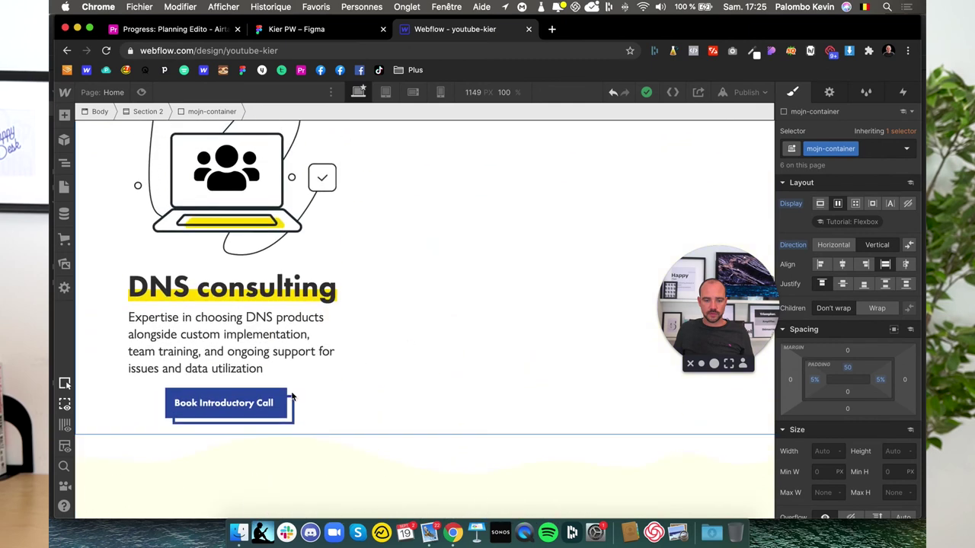
click(216, 392)
scroll(407, 315, up, 5)
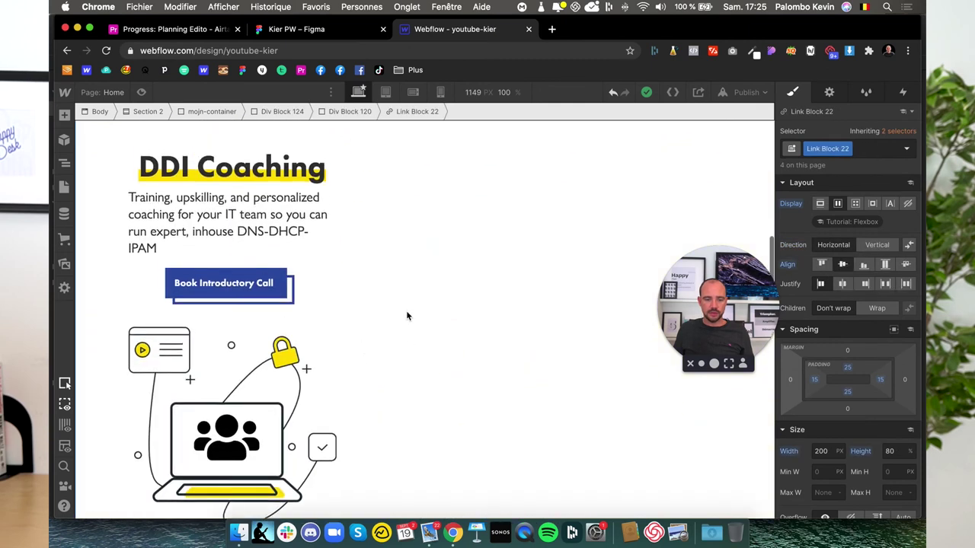
scroll(416, 309, up, 5)
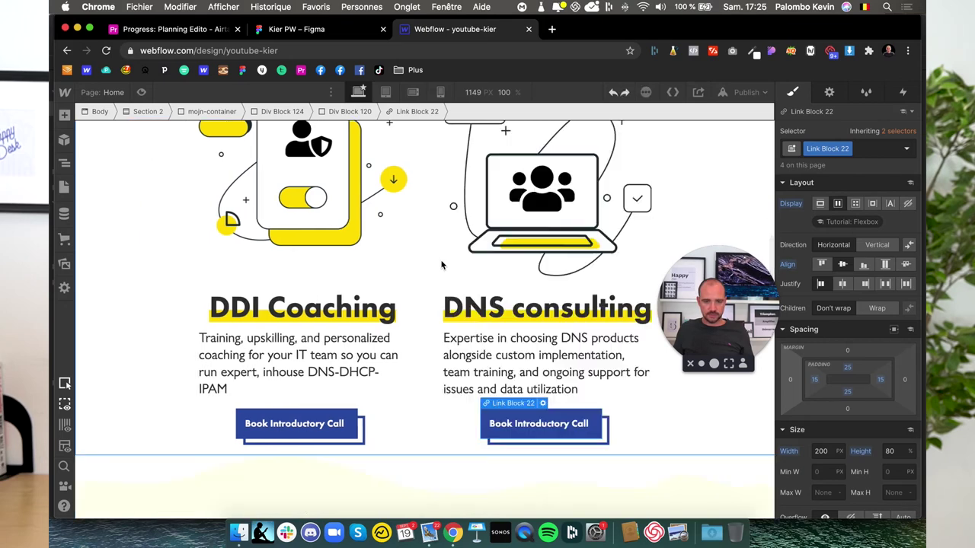
scroll(415, 305, down, 5)
scroll(415, 302, down, 5)
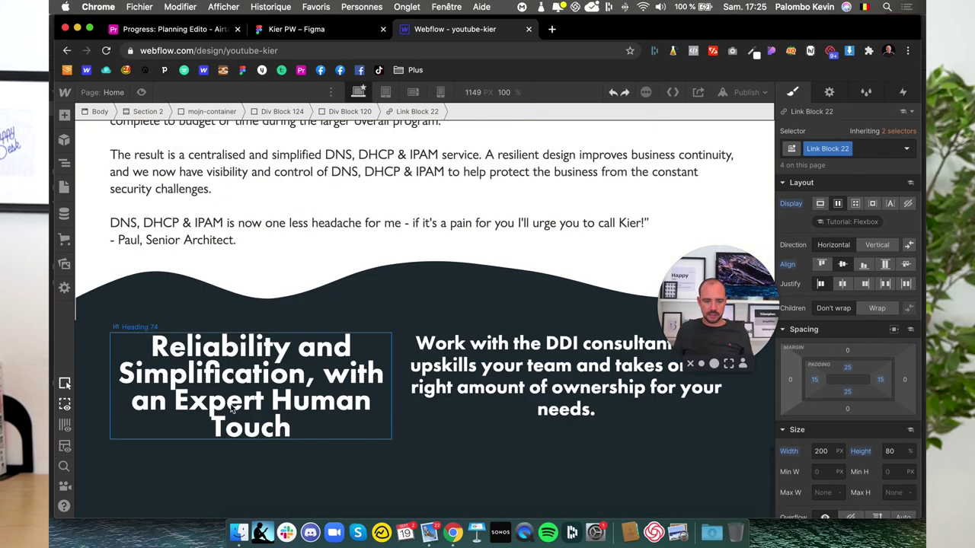
- Give the footer container a 'footer' combo class with vertical flex direction
click(128, 450)
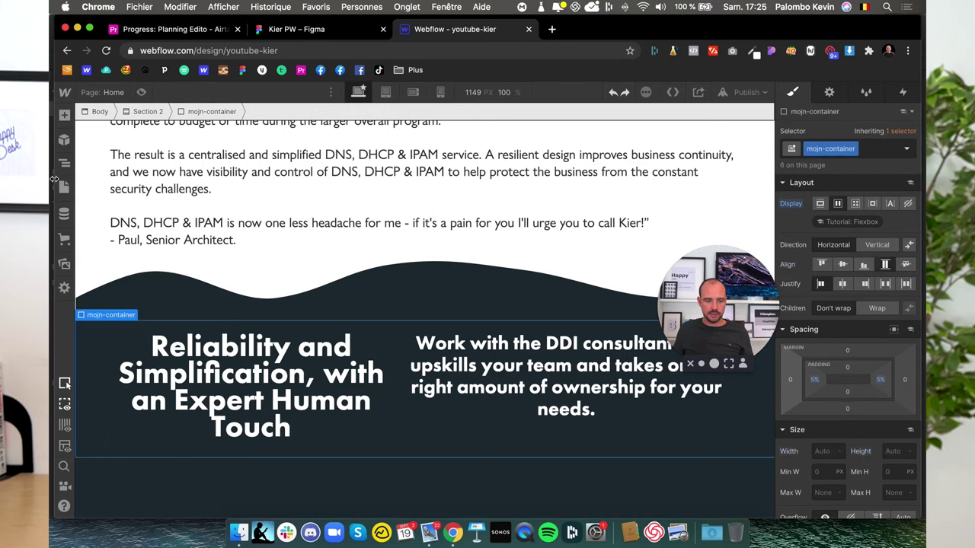
click(64, 163)
click(65, 163)
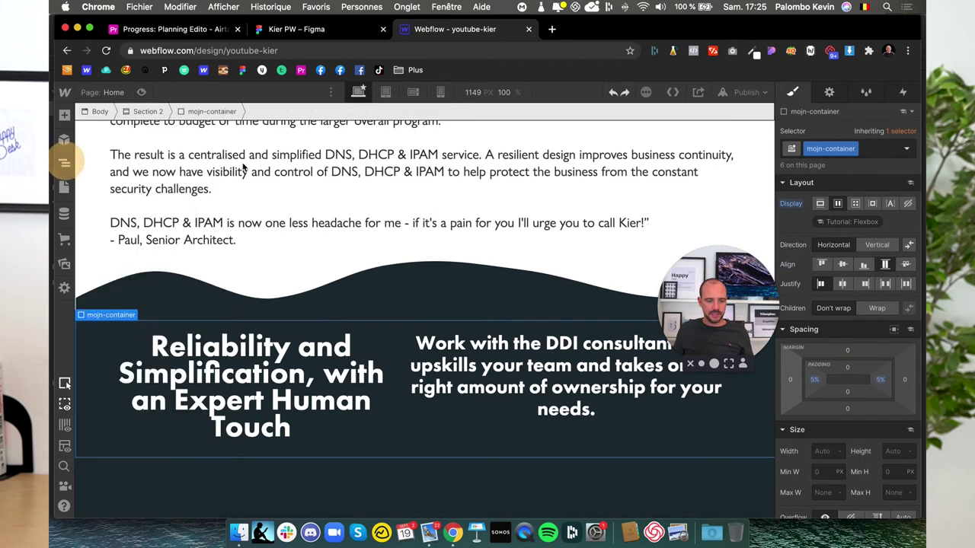
click(872, 149)
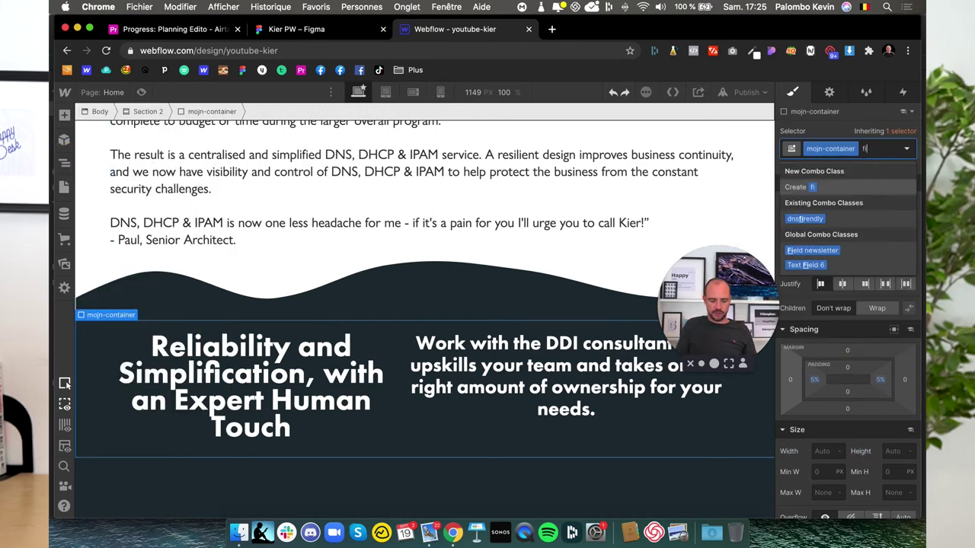
text(footer)
key(Return)
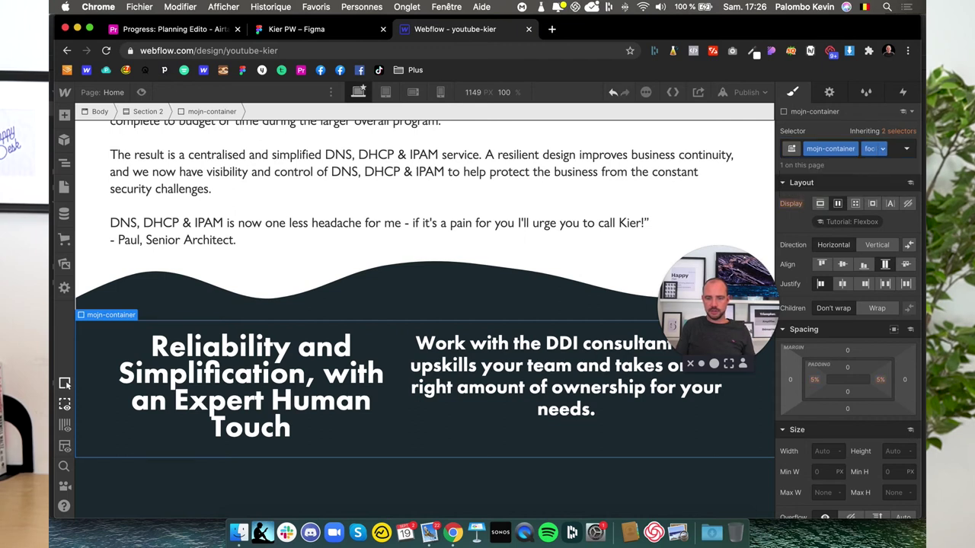
click(877, 244)
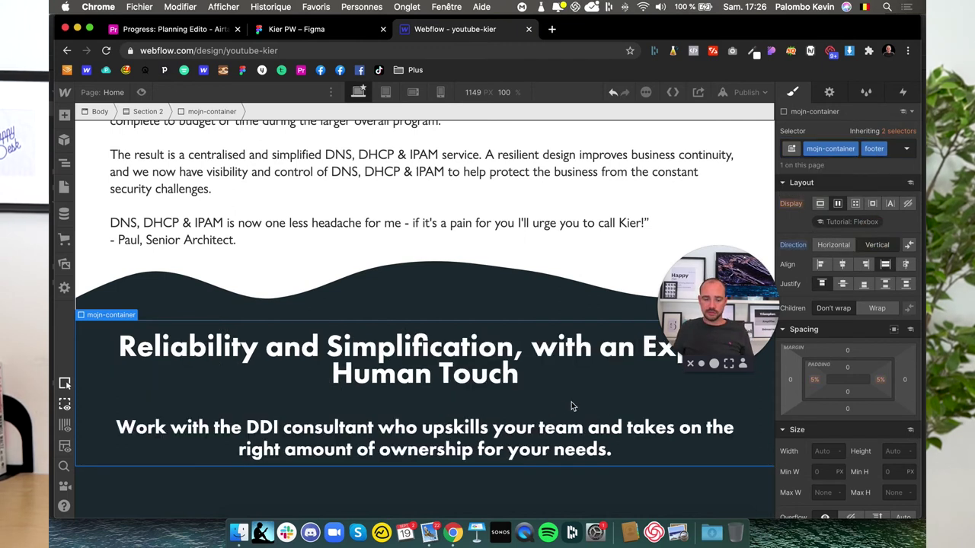
- Stack the Hands-on section's heading and paragraph vertically
scroll(559, 399, up, 10)
scroll(533, 389, up, 5)
scroll(506, 379, up, 5)
scroll(505, 379, down, 5)
scroll(506, 379, down, 10)
scroll(506, 379, down, 5)
scroll(506, 378, up, 3)
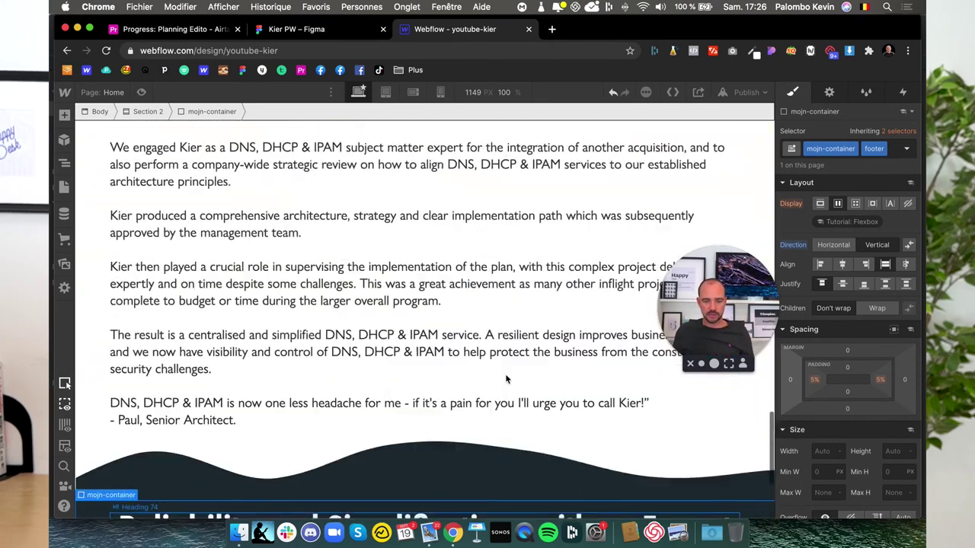
scroll(506, 378, up, 15)
scroll(506, 379, down, 5)
scroll(506, 378, down, 2)
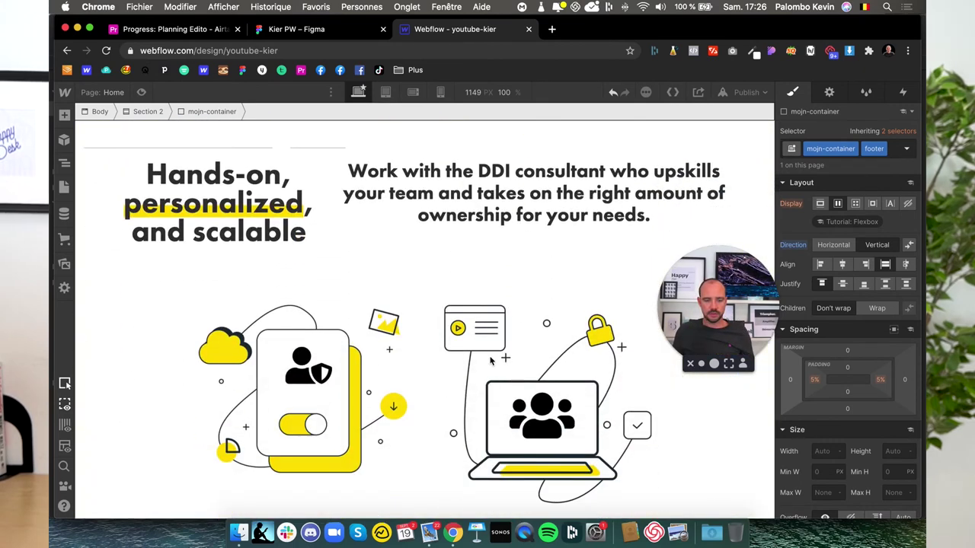
click(278, 257)
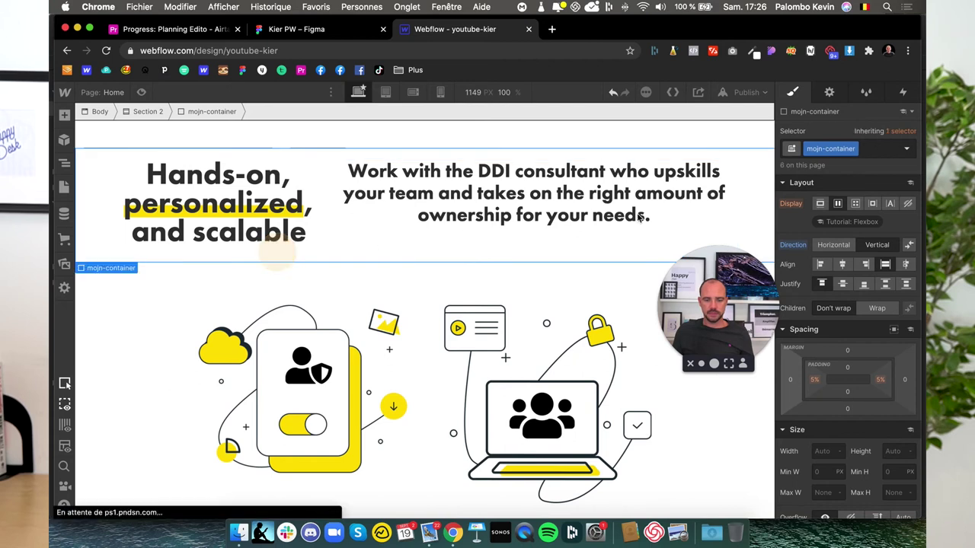
click(877, 245)
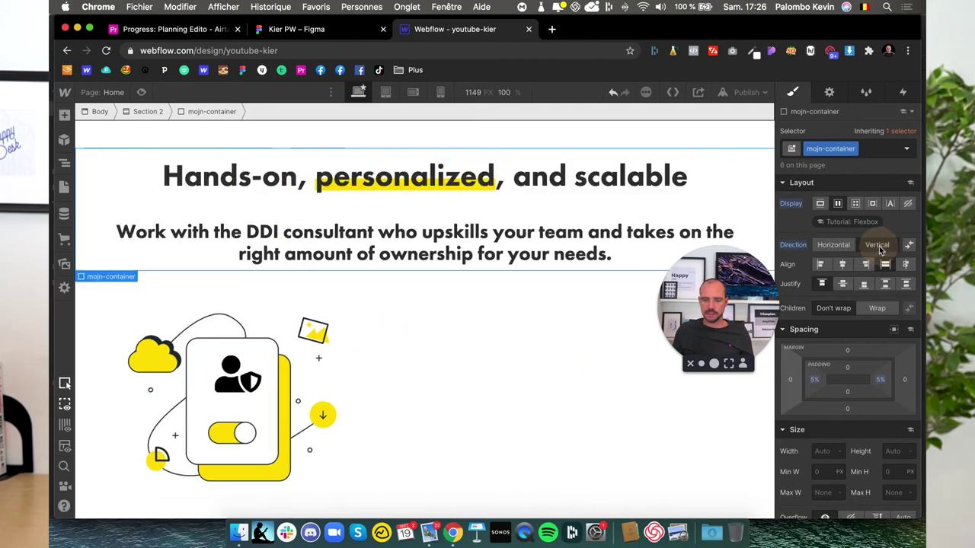
- Select the Section 2 mojn-container in the Navigator and browse its combo classes
click(65, 166)
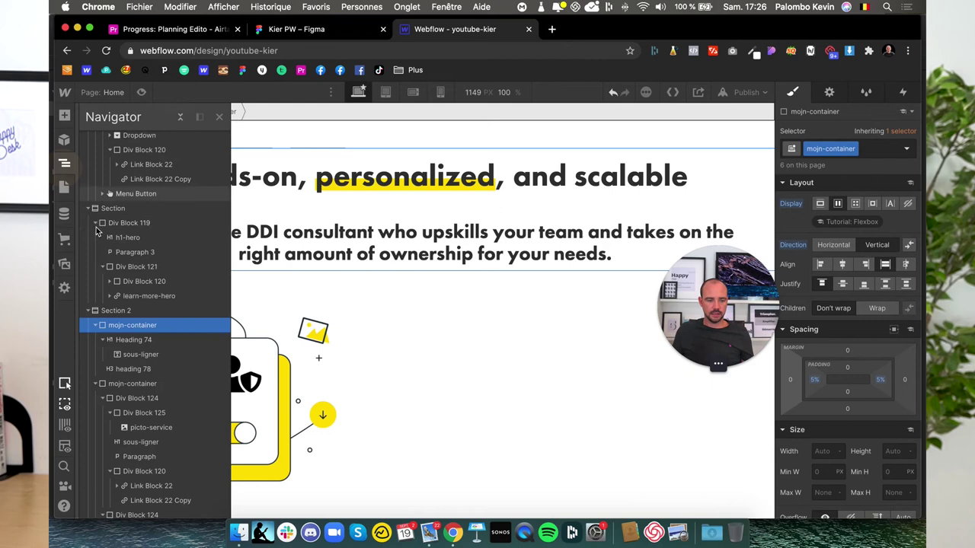
click(133, 385)
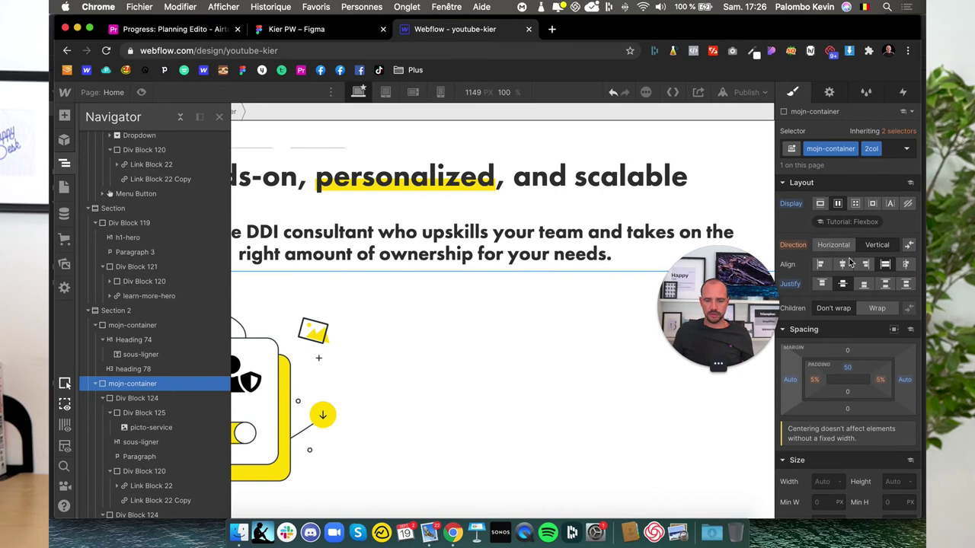
click(143, 327)
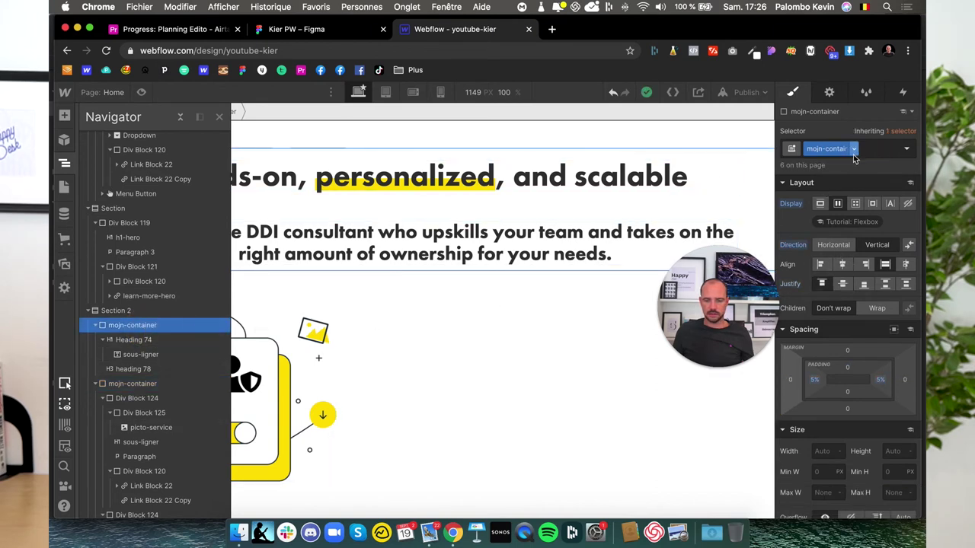
click(866, 150)
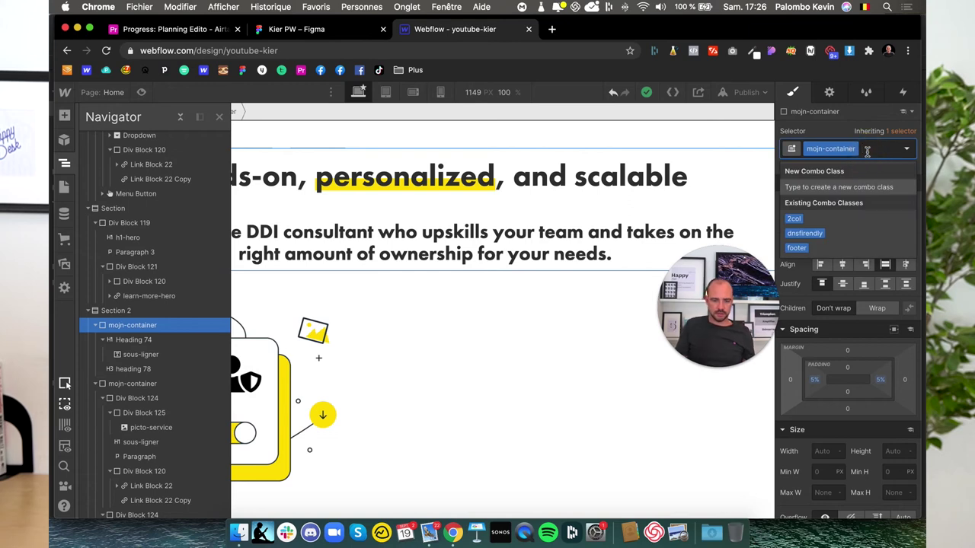
text(service)
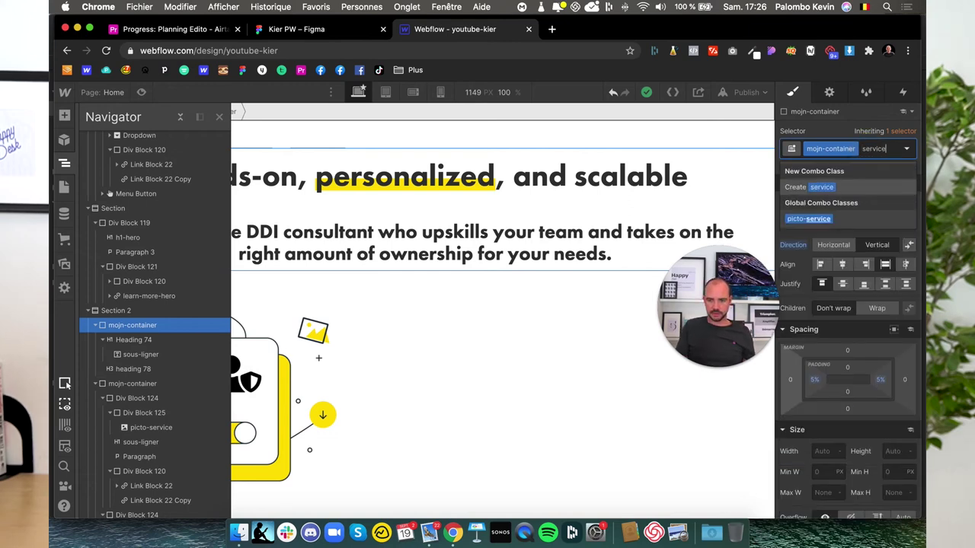
key(Escape)
- Set the service section's container to horizontal so the cards sit side by side
click(161, 383)
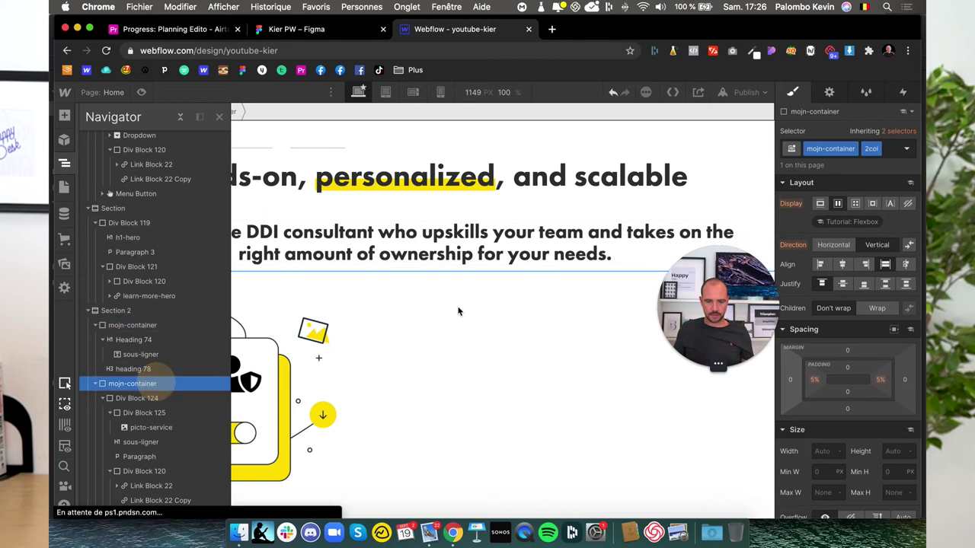
click(846, 247)
scroll(468, 389, down, 2)
scroll(469, 388, down, 5)
scroll(469, 389, down, 5)
scroll(468, 388, down, 5)
scroll(469, 388, down, 3)
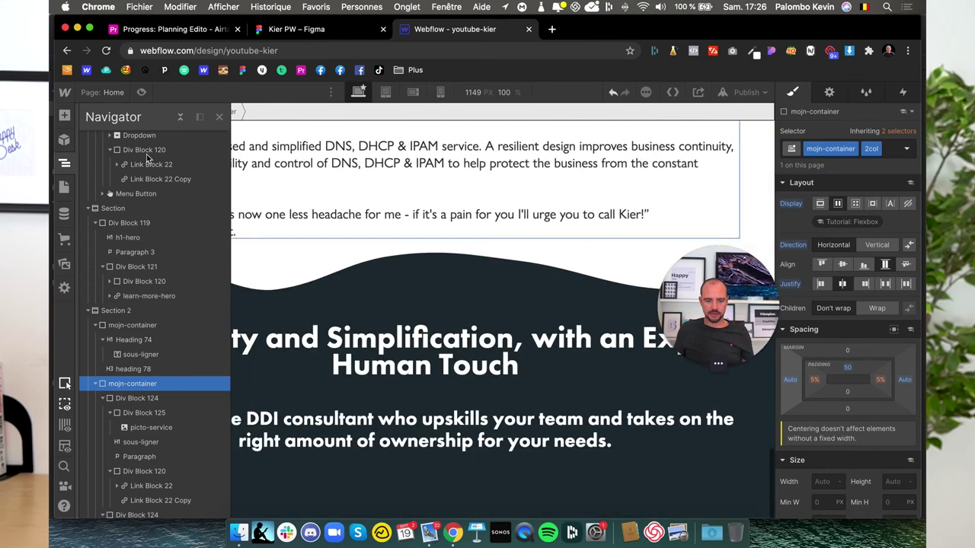
- Select the wrapper block around the hero's Book Introductory Call button
click(300, 448)
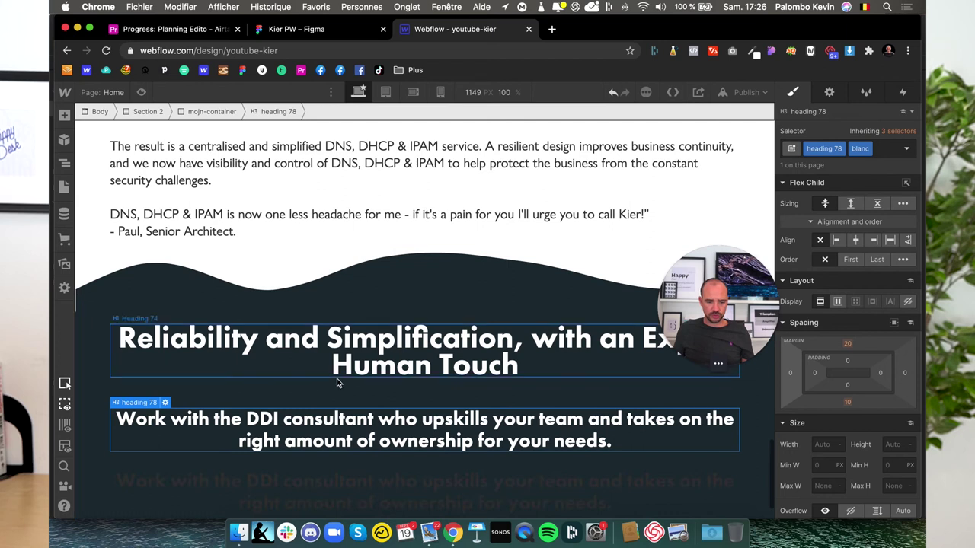
scroll(338, 383, down, 1)
scroll(340, 415, up, 15)
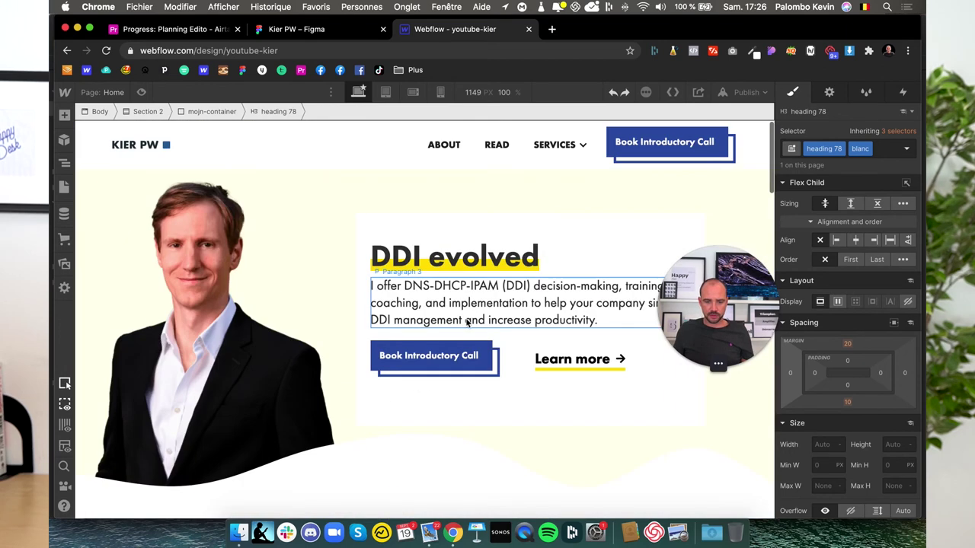
click(472, 345)
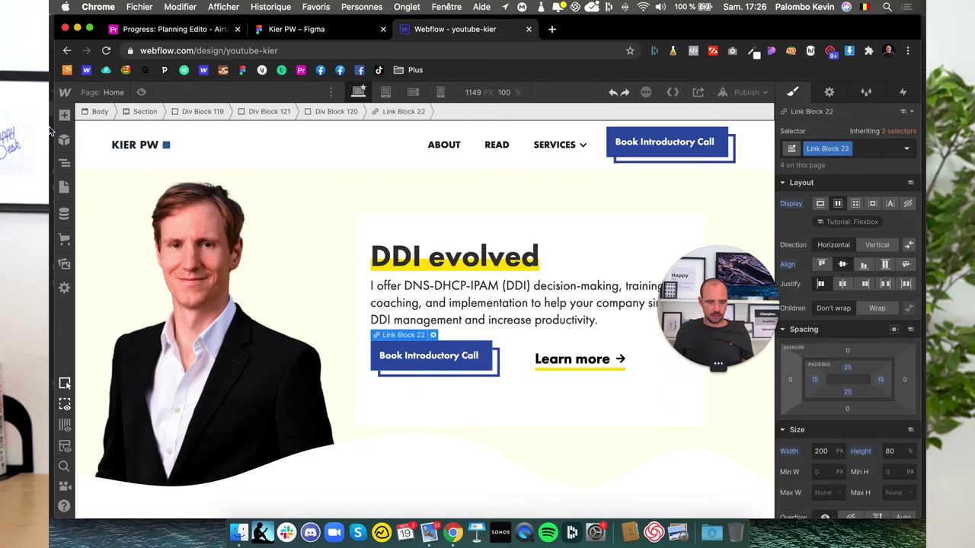
click(63, 164)
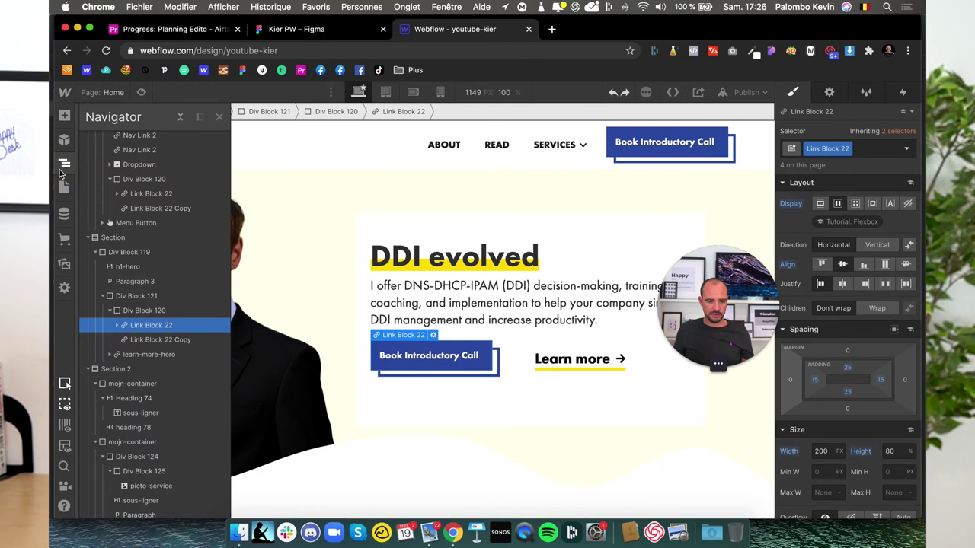
click(137, 310)
click(135, 295)
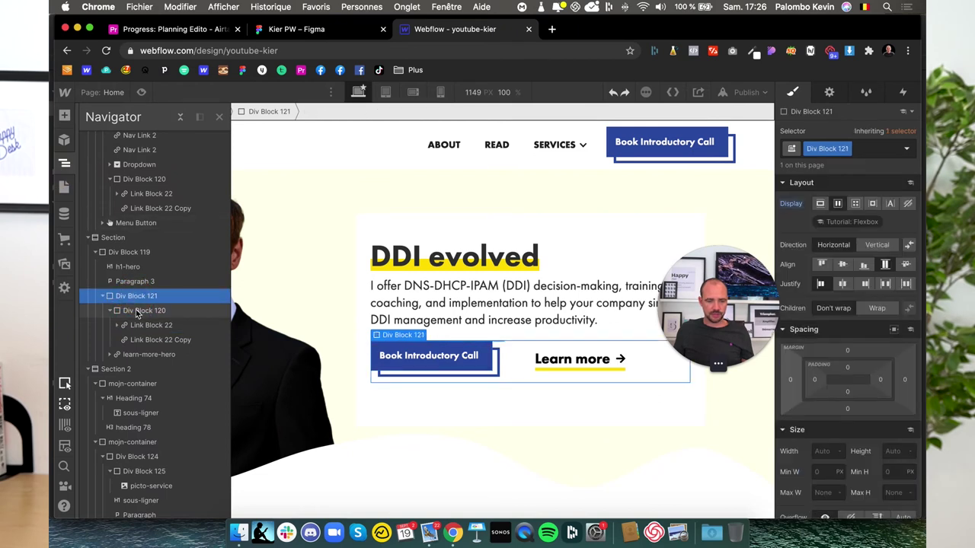
click(137, 310)
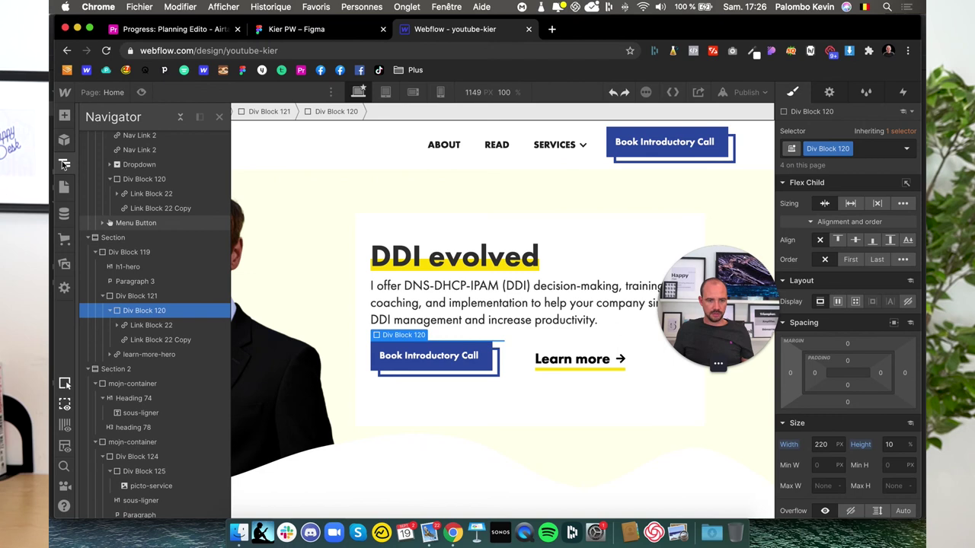
- Centre the footer container's content horizontally, including the Book Introductory Call button
scroll(321, 310, down, 3)
scroll(363, 404, down, 10)
scroll(363, 404, down, 2)
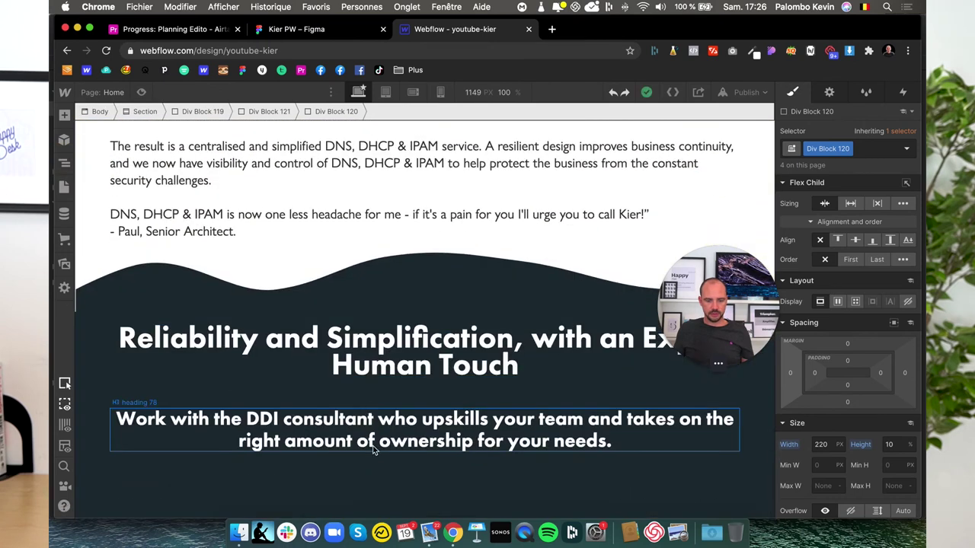
click(371, 441)
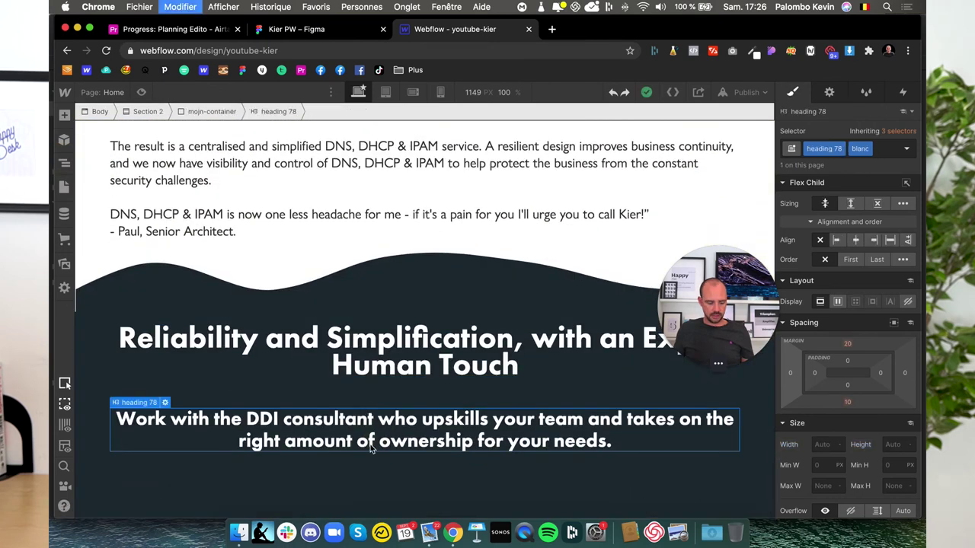
click(292, 475)
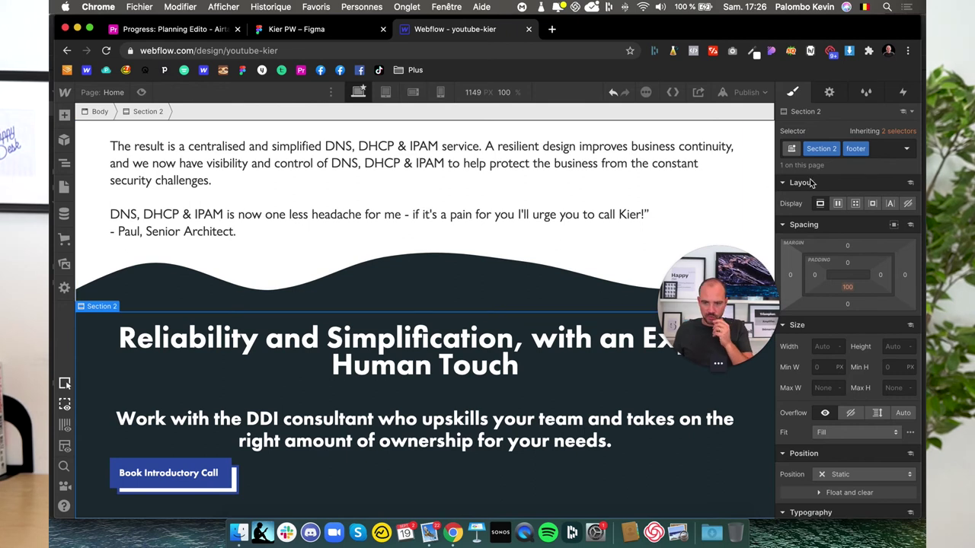
key(z)
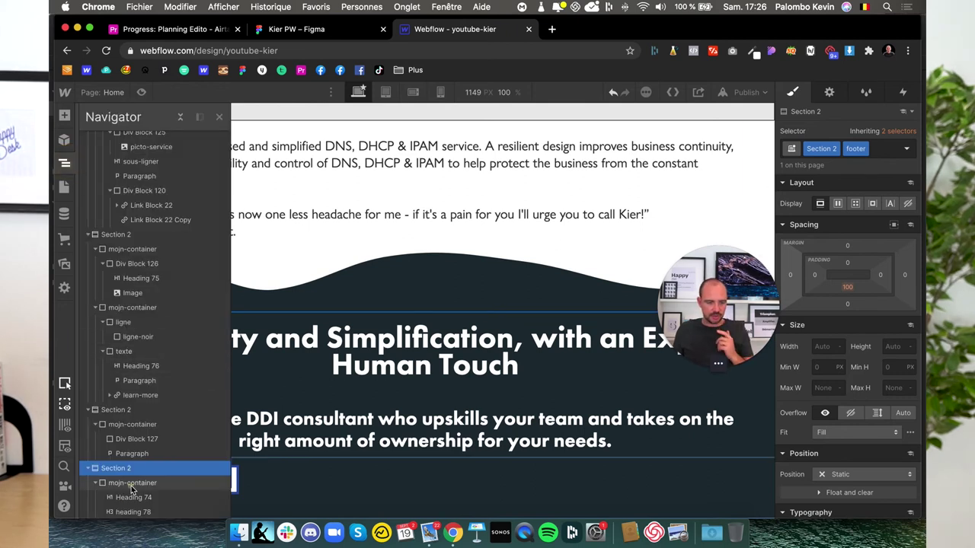
click(131, 482)
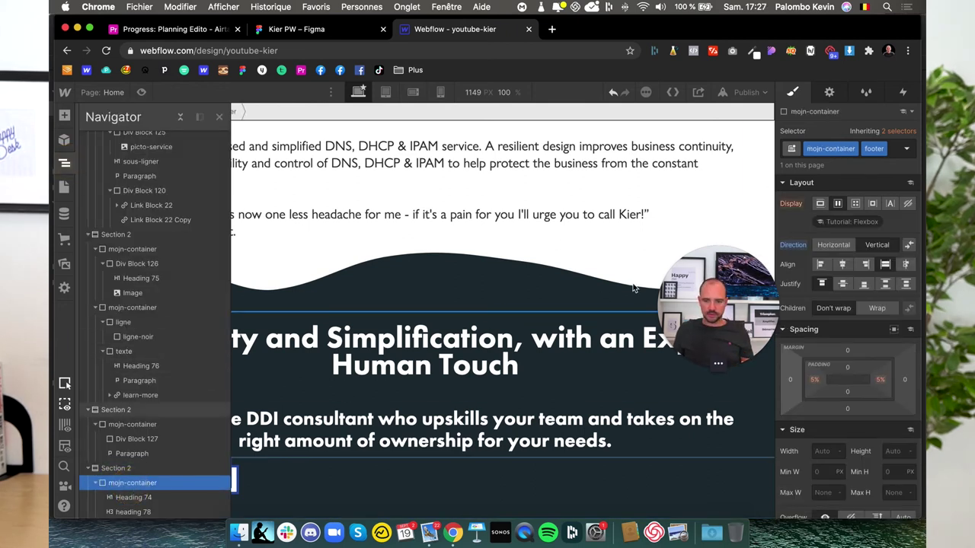
click(842, 265)
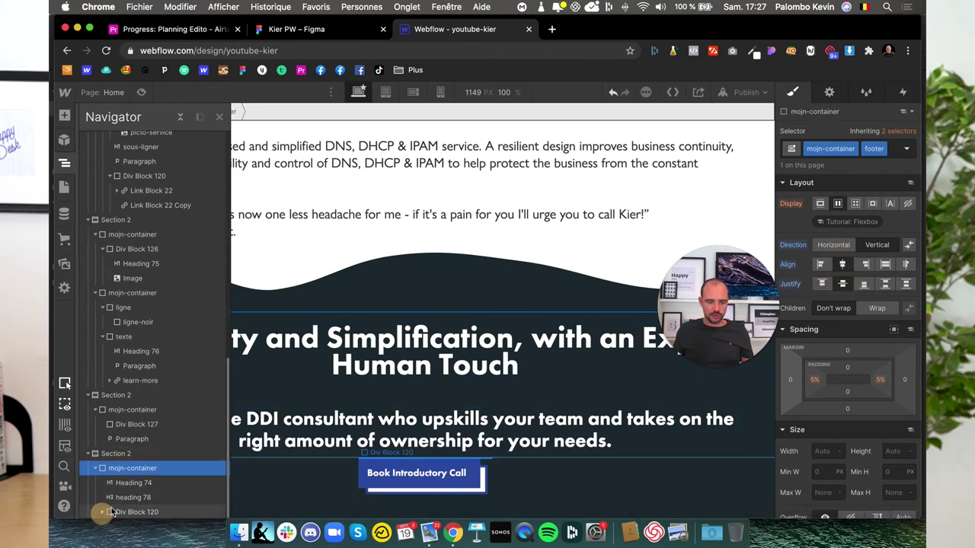
scroll(140, 487, down, 2)
click(141, 497)
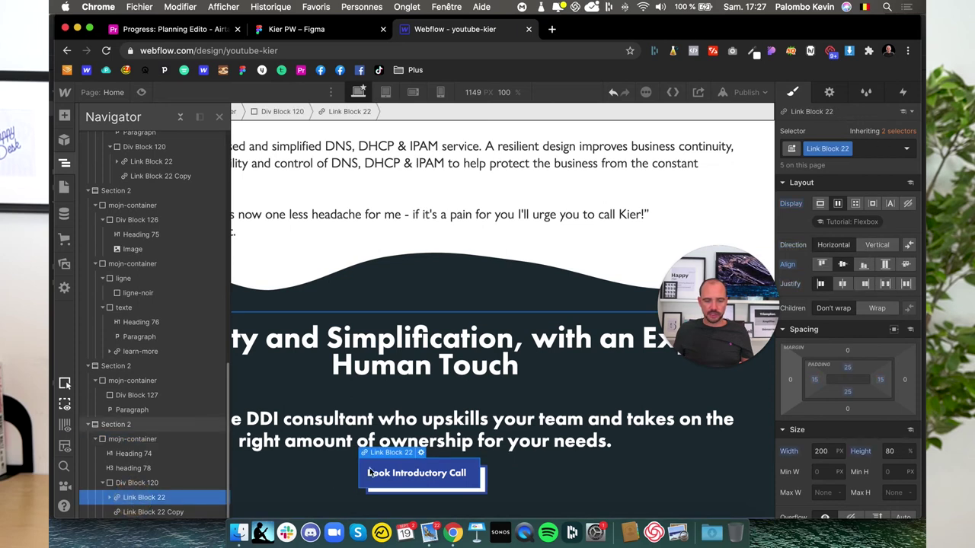
- Add the combo class 'blanc' to the footer's Book Introductory Call button (Link Block 22)
click(320, 34)
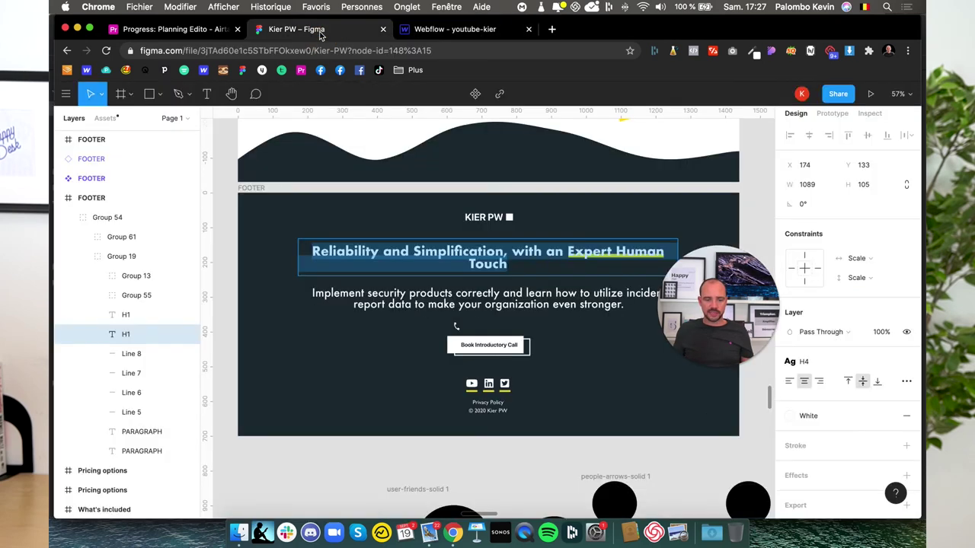
click(449, 29)
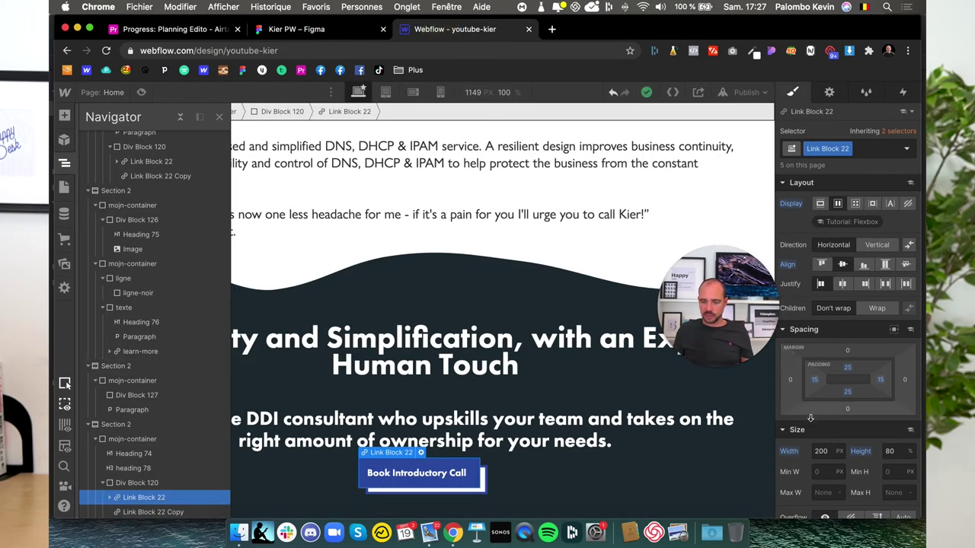
click(863, 149)
text(blanc)
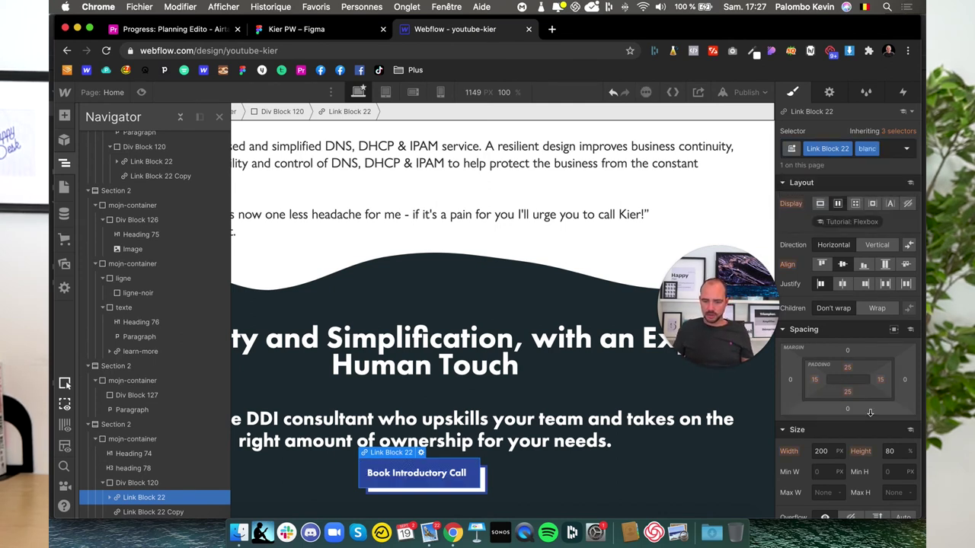
scroll(869, 413, down, 10)
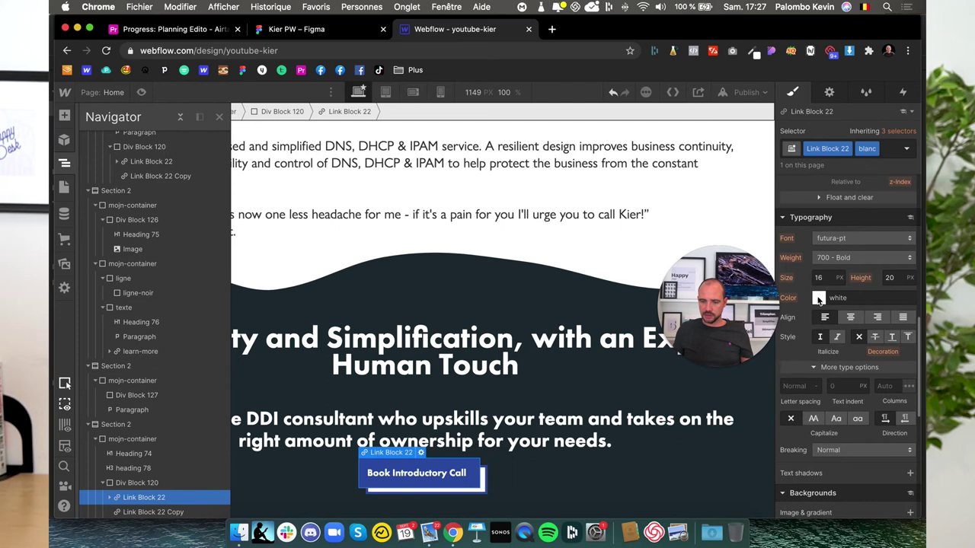
- Set the button's typography colour to Warm and its background colour to White
click(818, 298)
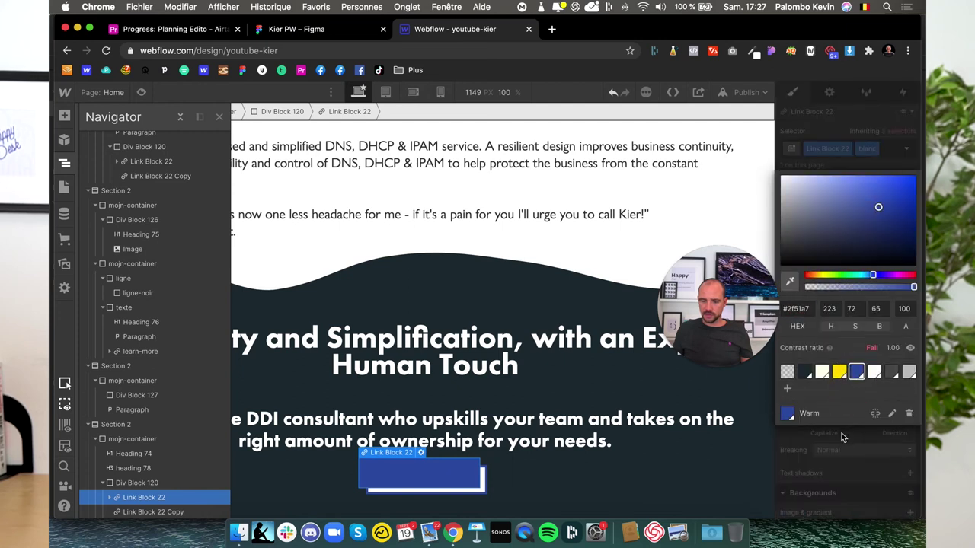
scroll(840, 444, down, 5)
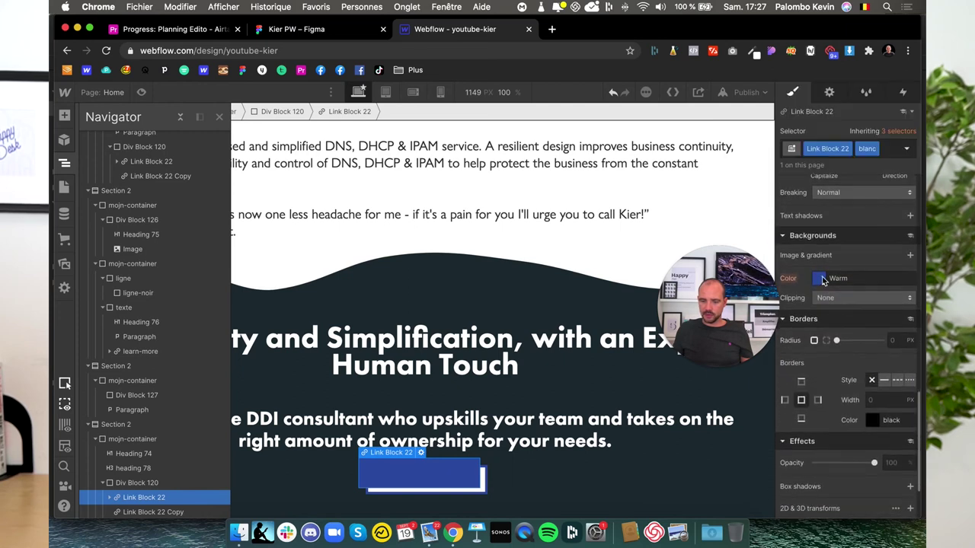
click(822, 343)
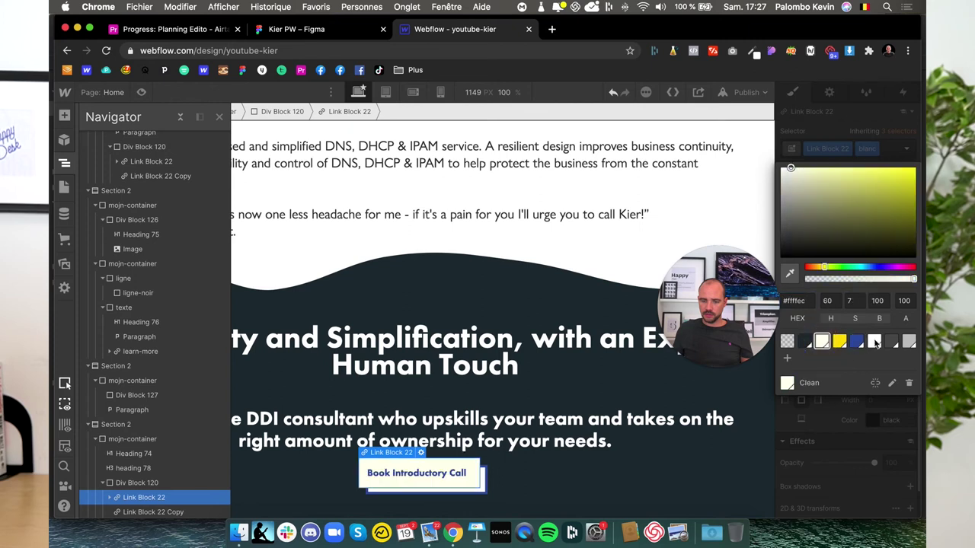
click(874, 342)
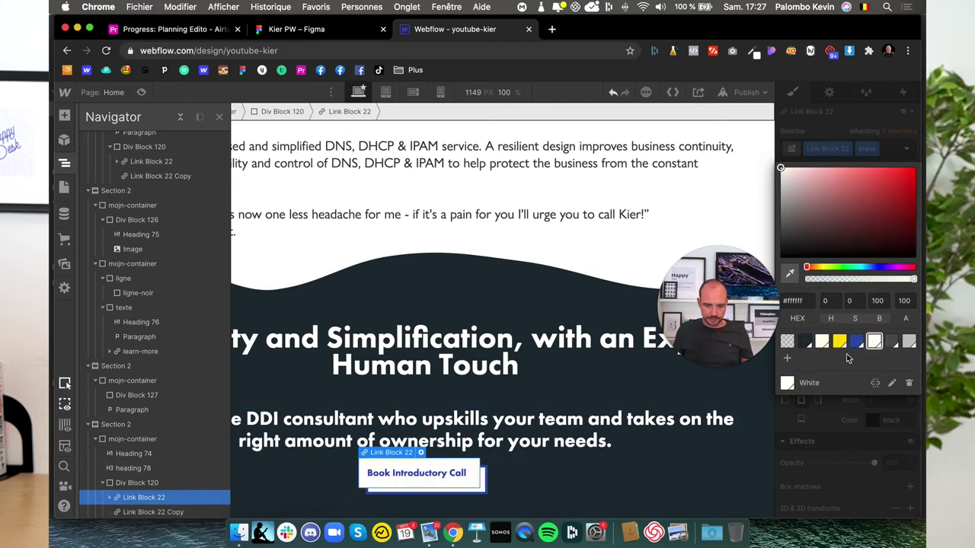
click(409, 483)
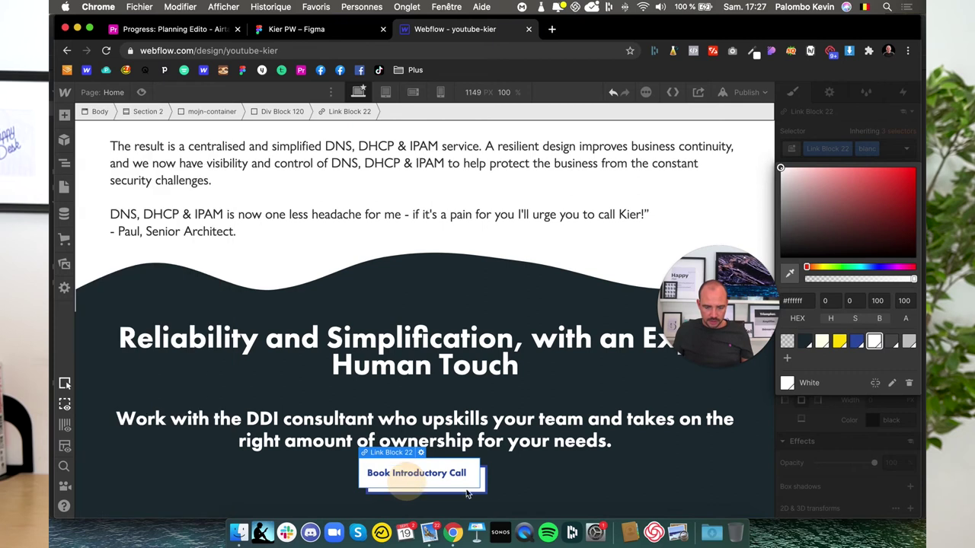
click(485, 493)
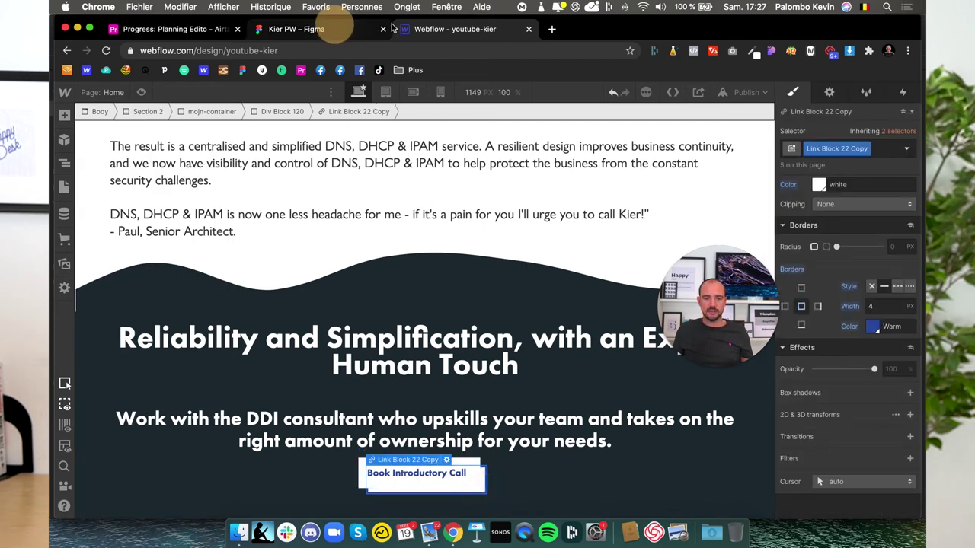
- Add the 'blanc' class to the button's outline block (Link Block 22 Copy) and make its border white
click(390, 28)
click(421, 28)
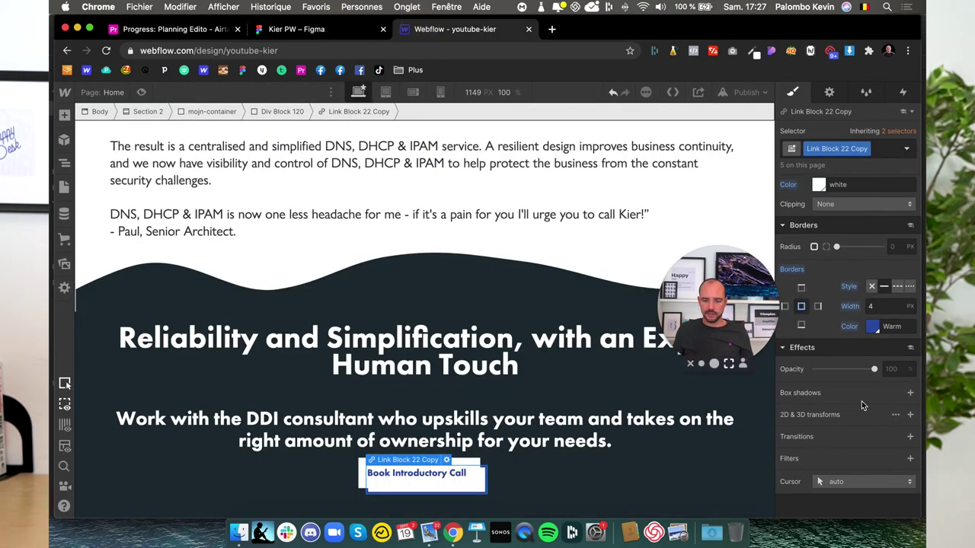
scroll(861, 401, up, 5)
click(880, 148)
text(blanc)
key(Return)
scroll(843, 384, down, 5)
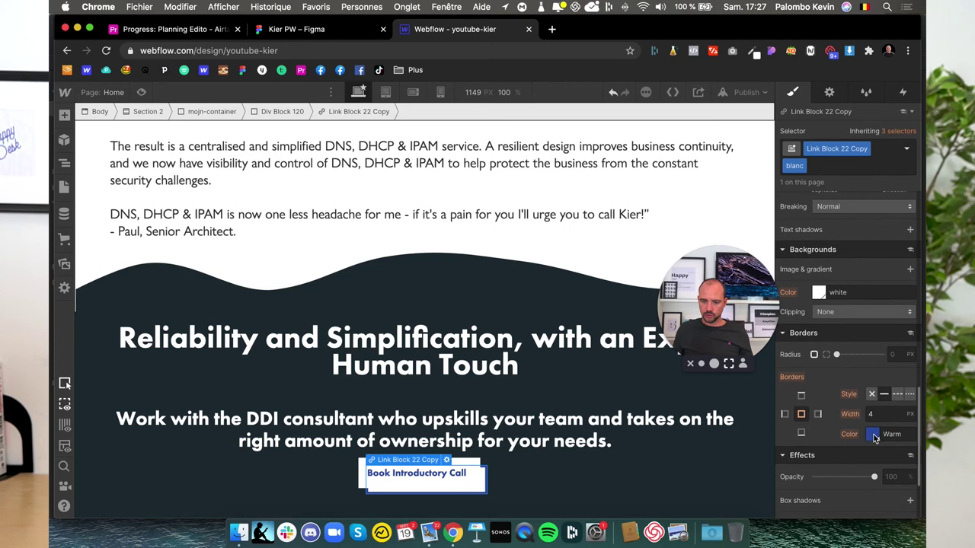
click(873, 435)
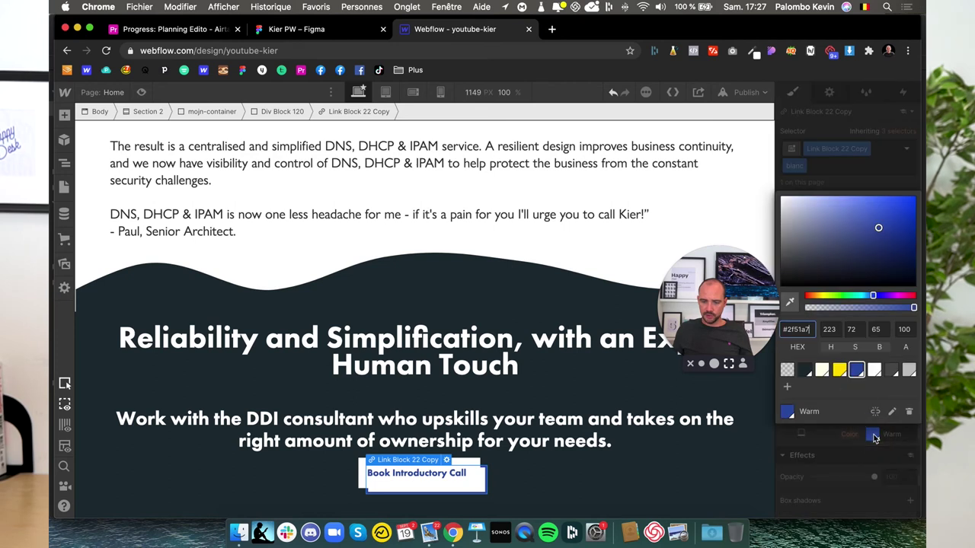
click(875, 371)
- Make the outline block's background fully transparent (alpha 0) and pick a new colour for the label text
scroll(856, 471, up, 5)
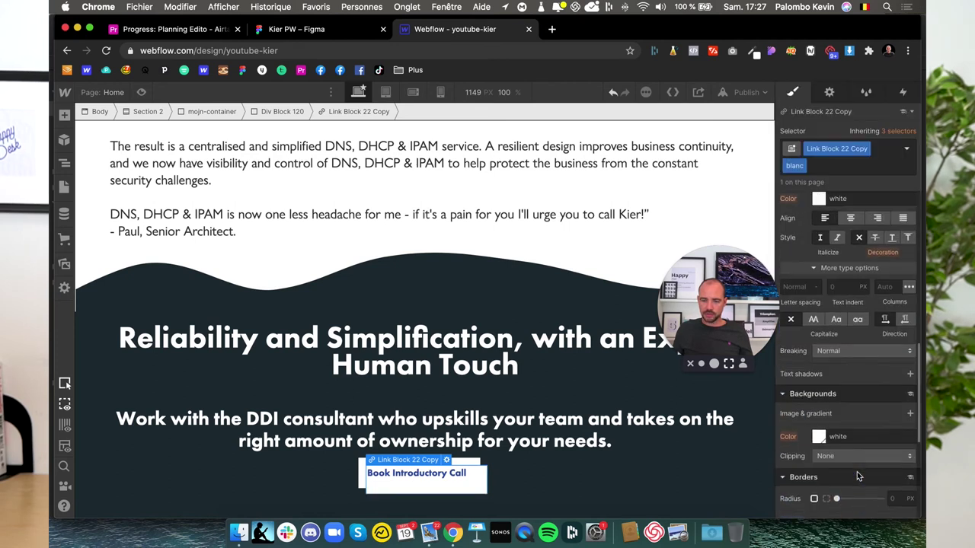
click(819, 446)
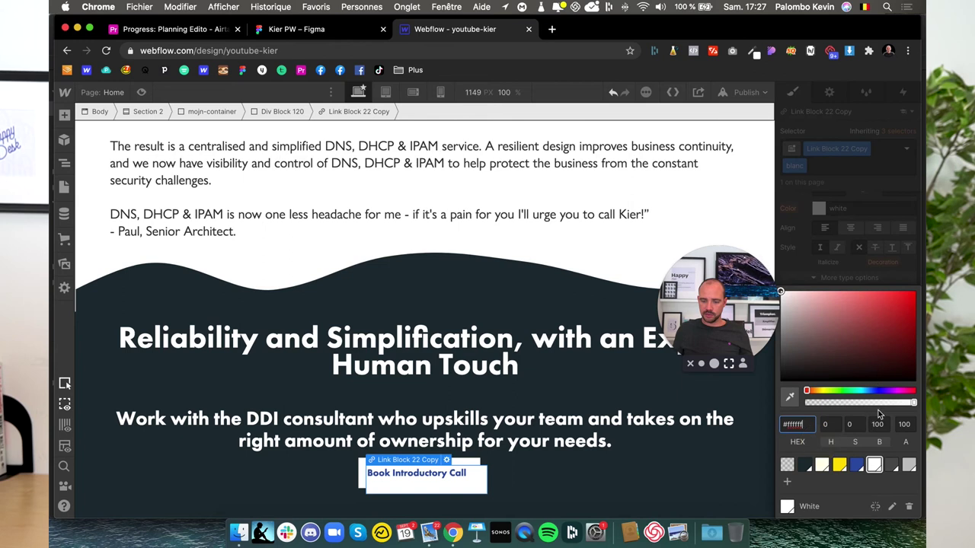
drag(813, 406, 769, 404)
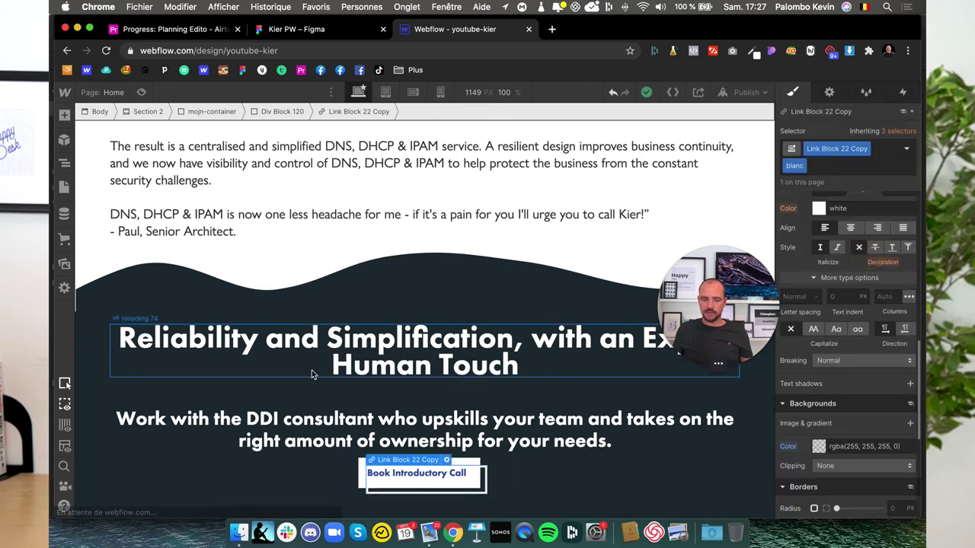
click(411, 473)
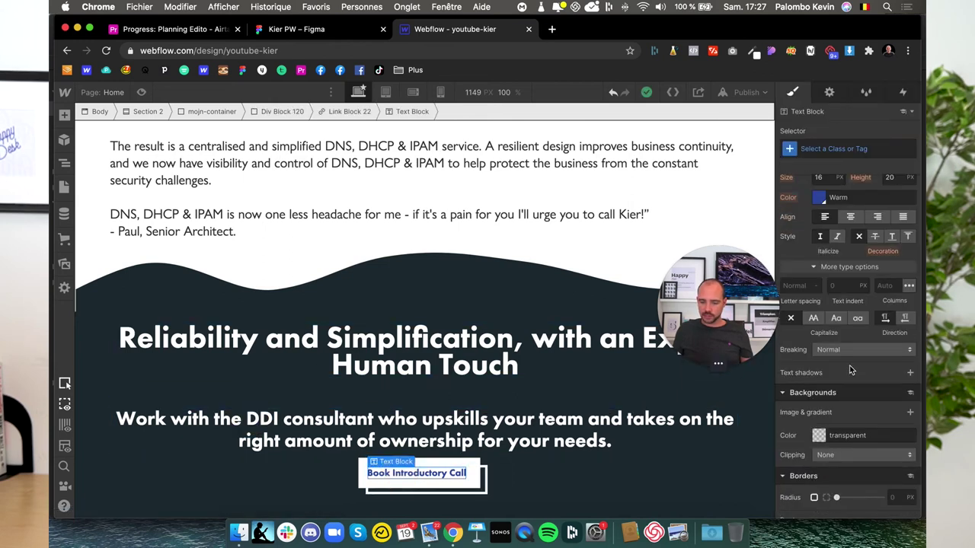
scroll(843, 371, down, 5)
click(821, 390)
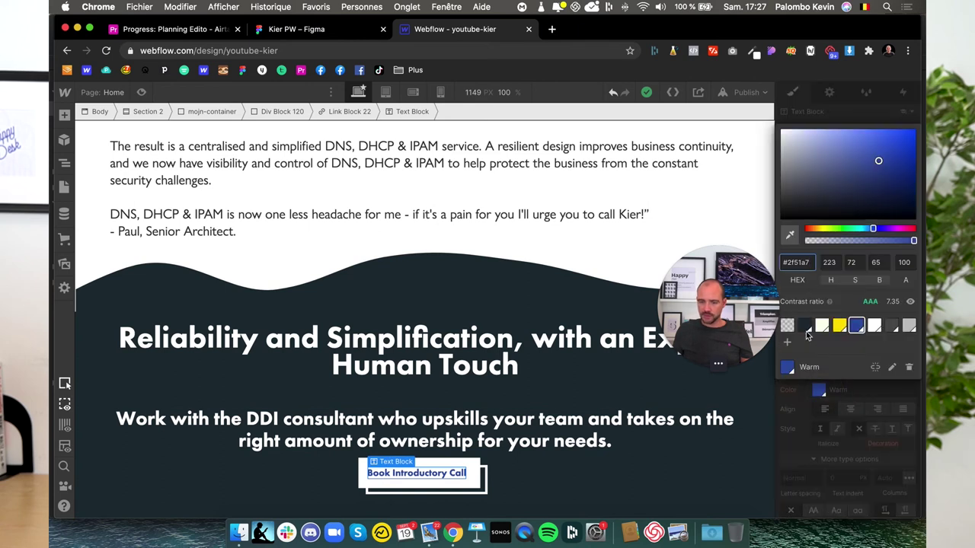
click(140, 436)
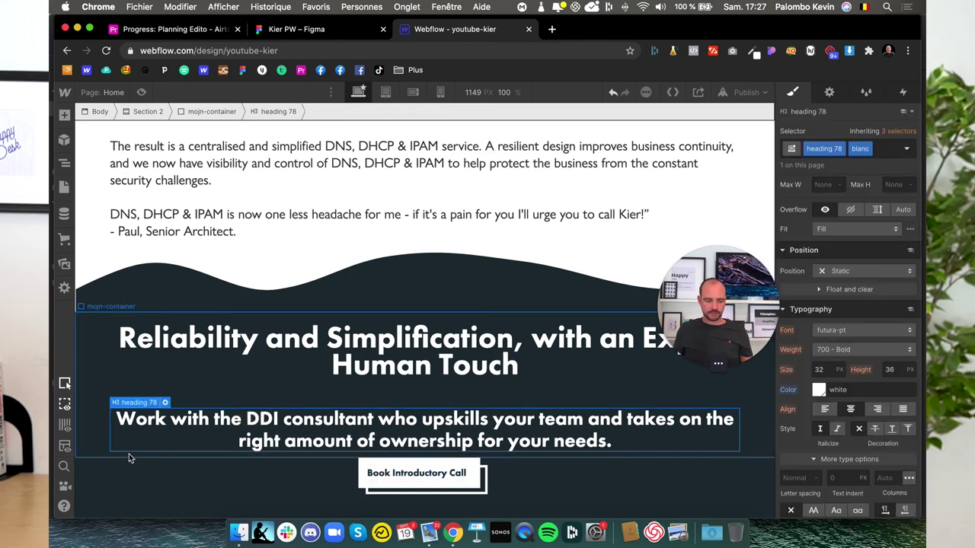
- Wrap 'Expert Human' in Heading 74 in a text span and give it the sous-ligner class
click(320, 29)
click(453, 29)
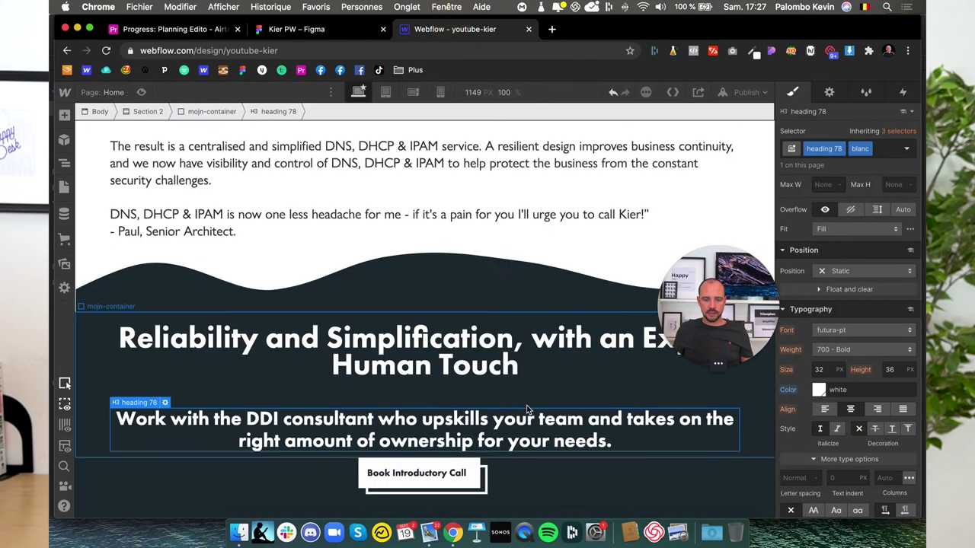
click(629, 338)
drag(638, 340, 432, 369)
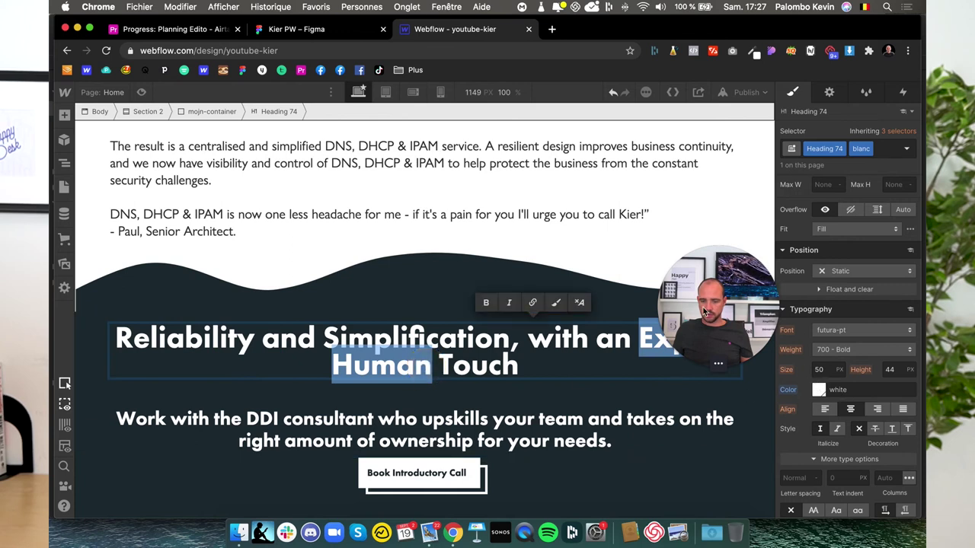
click(556, 303)
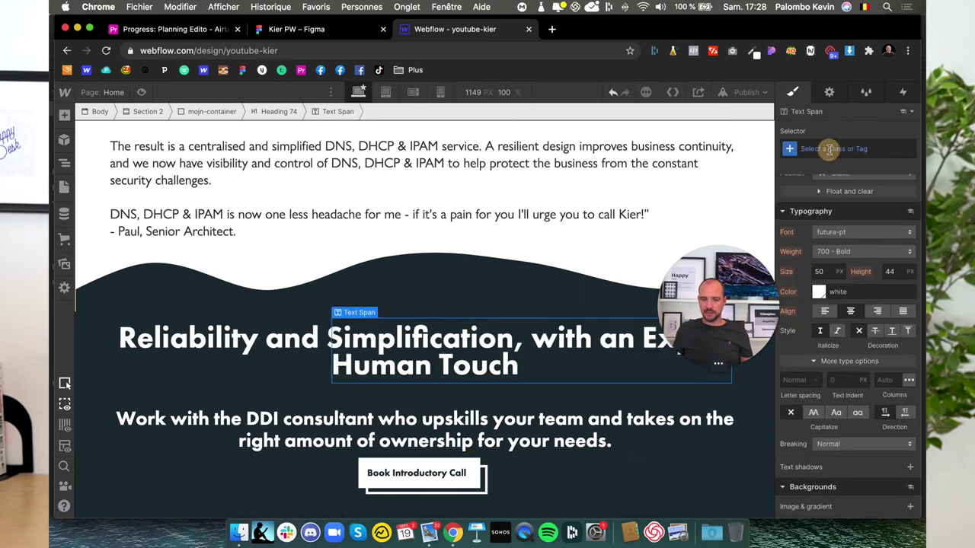
click(829, 149)
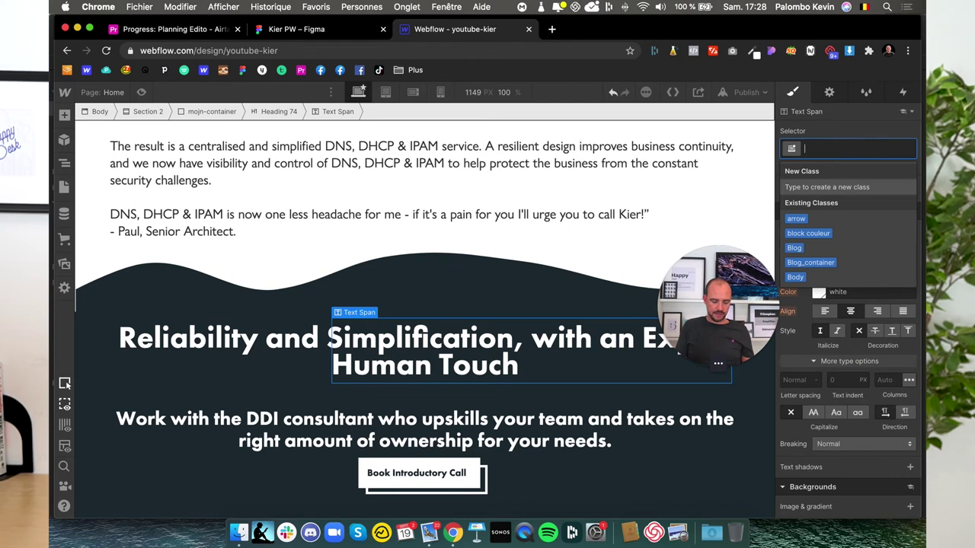
text(sou)
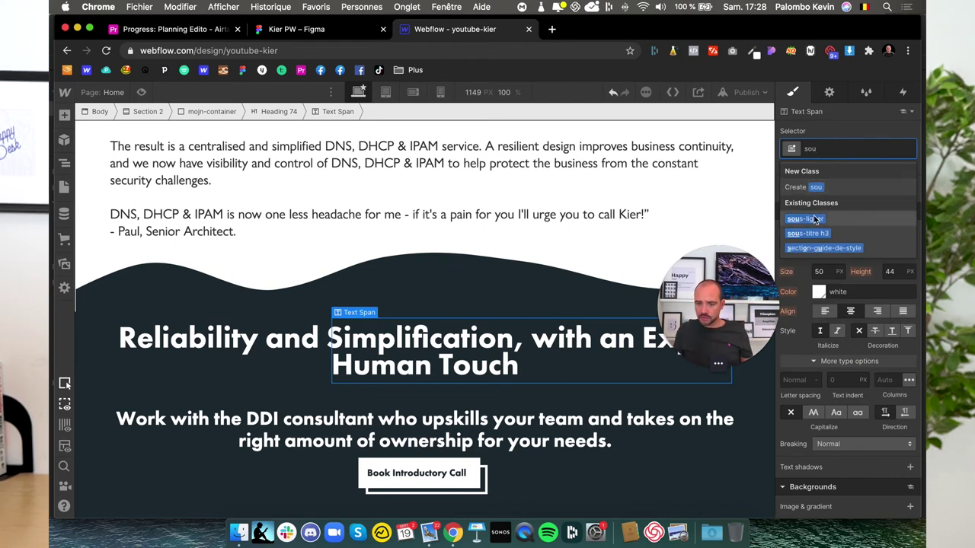
click(814, 217)
click(156, 411)
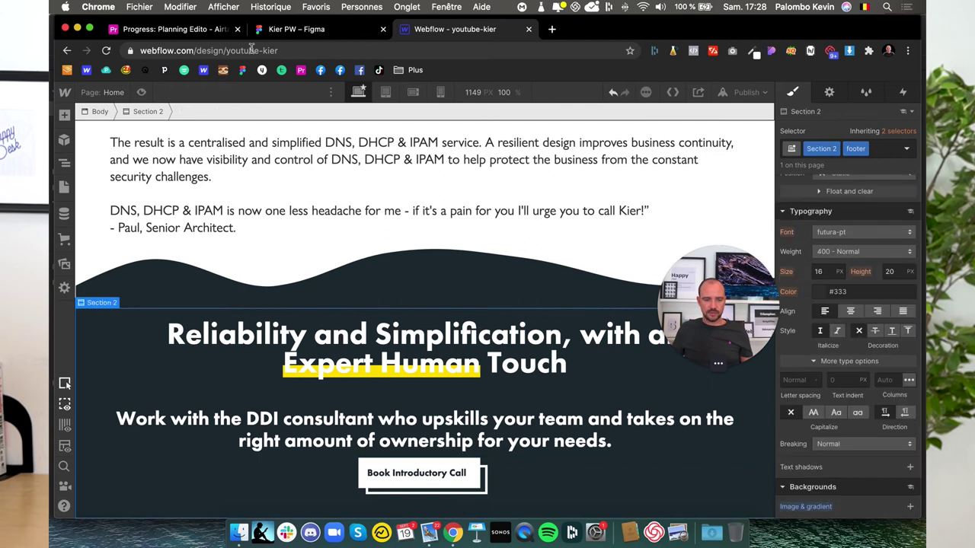
- Insert a Div Block with a nested Div Block into mojn-container below the button
click(283, 31)
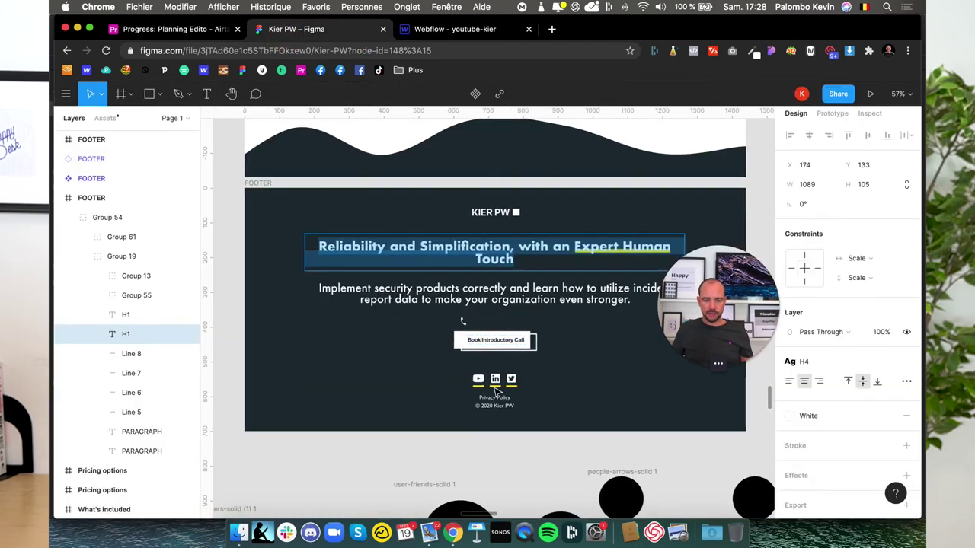
click(442, 29)
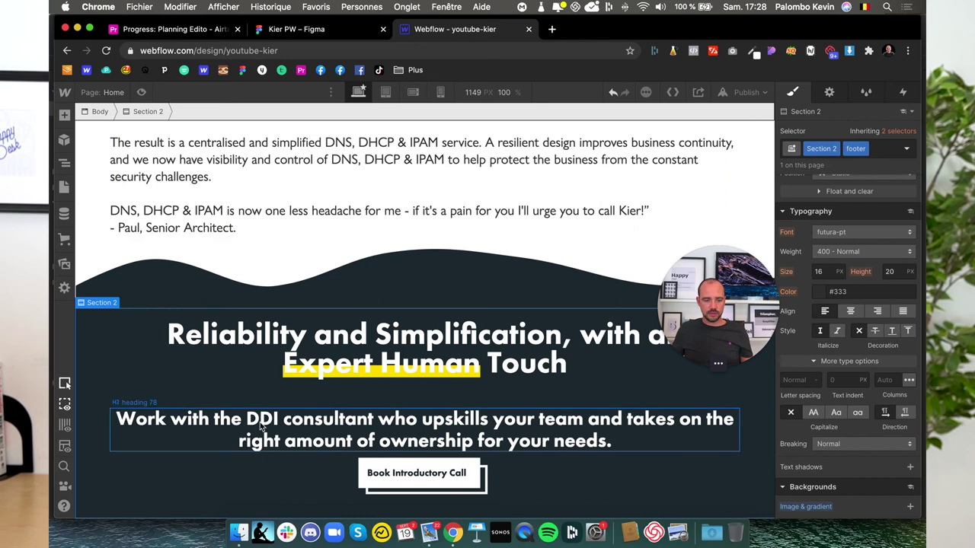
click(246, 488)
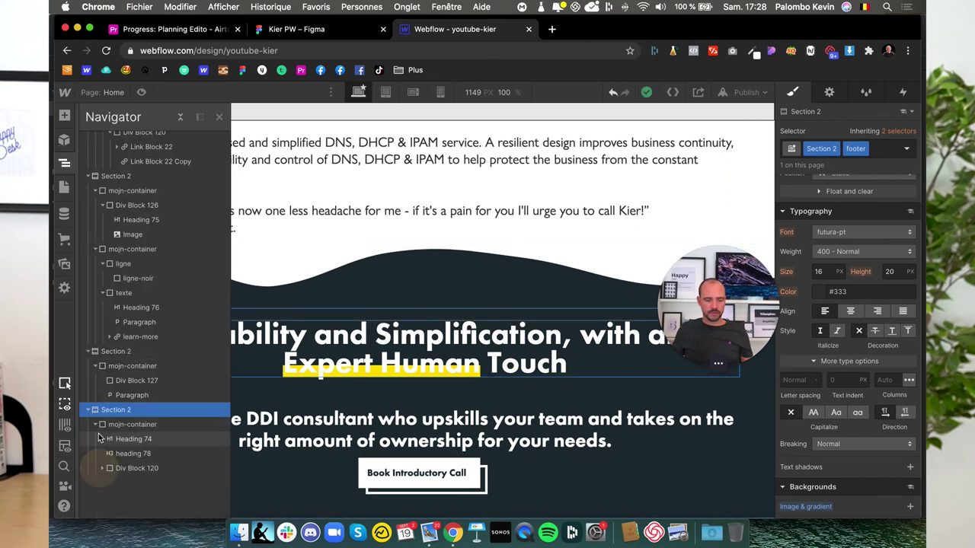
click(95, 425)
click(95, 425)
click(125, 424)
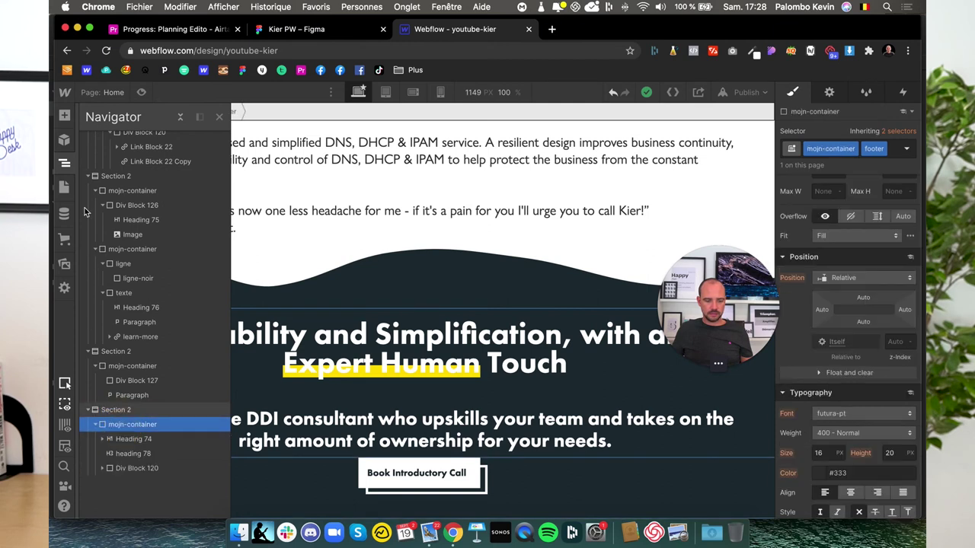
click(65, 115)
click(103, 326)
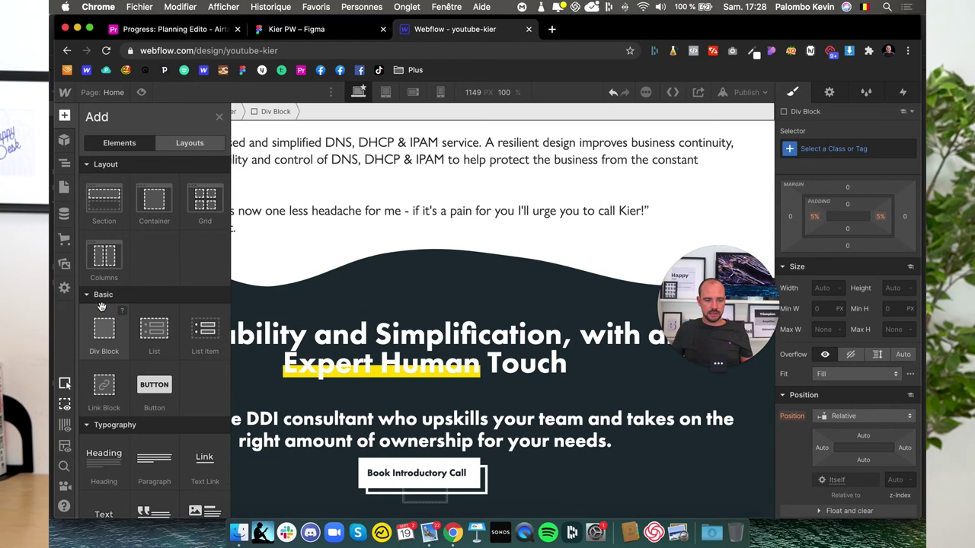
click(64, 115)
click(65, 115)
scroll(99, 396, down, 5)
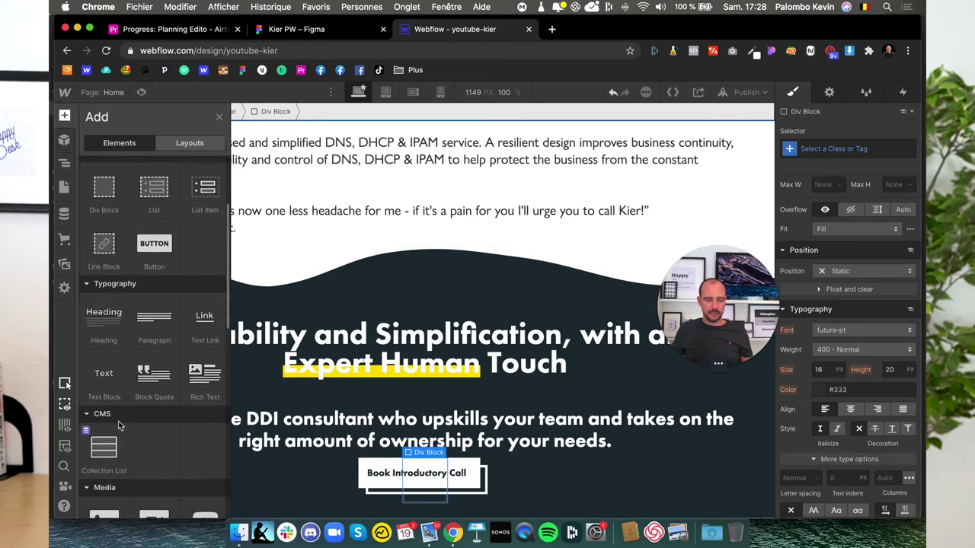
scroll(99, 366, up, 5)
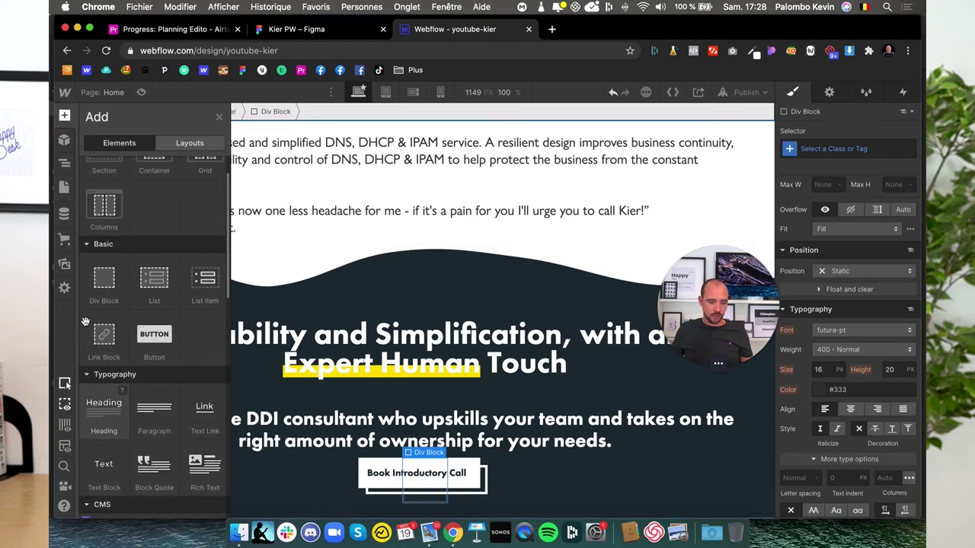
click(104, 281)
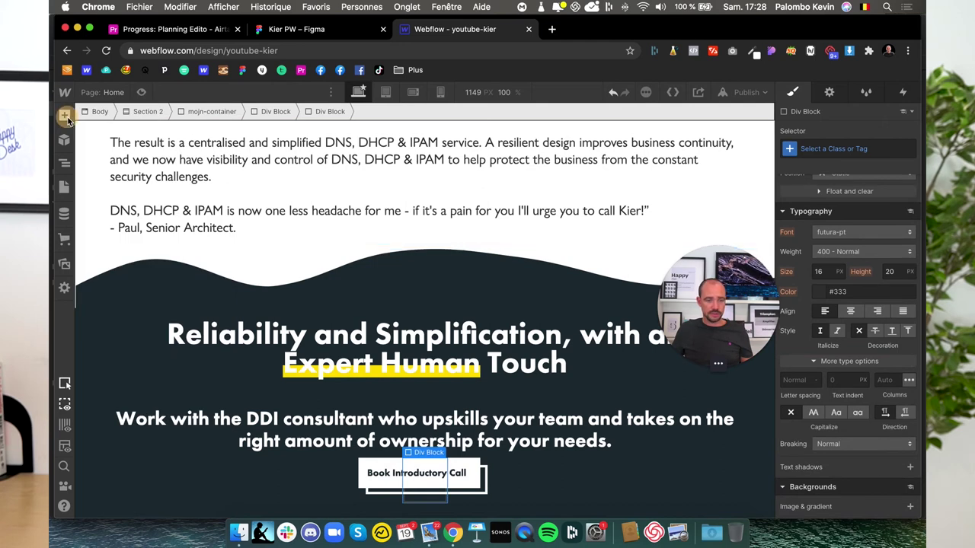
click(65, 115)
- Try an Image in the nested block, browse the assets, then delete the placeholder image
scroll(105, 411, down, 5)
click(105, 423)
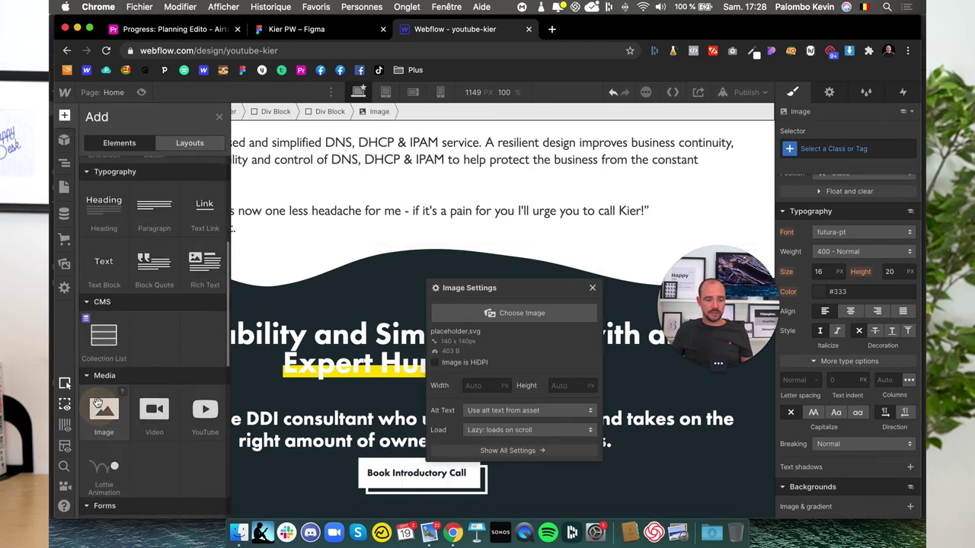
click(451, 305)
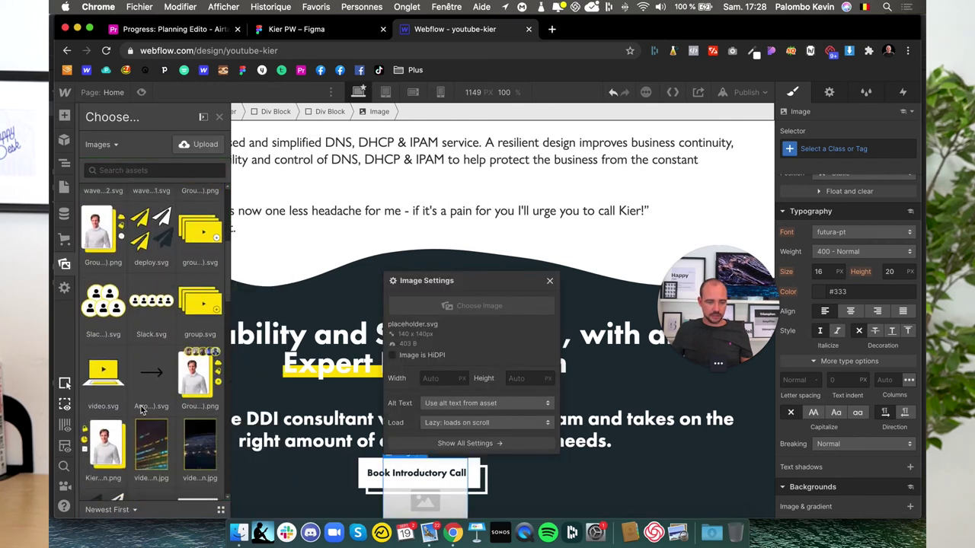
scroll(140, 409, down, 5)
scroll(141, 410, down, 3)
scroll(140, 410, down, 3)
scroll(141, 410, down, 2)
scroll(140, 410, down, 3)
scroll(140, 411, down, 1)
scroll(141, 411, up, 3)
scroll(141, 411, up, 1)
scroll(141, 410, up, 2)
scroll(141, 410, up, 1)
scroll(140, 409, up, 1)
scroll(141, 410, up, 1)
scroll(141, 410, up, 2)
scroll(141, 409, up, 2)
scroll(141, 410, up, 2)
scroll(141, 410, up, 2)
scroll(141, 409, up, 2)
scroll(141, 409, up, 2)
scroll(141, 410, up, 1)
scroll(141, 411, up, 2)
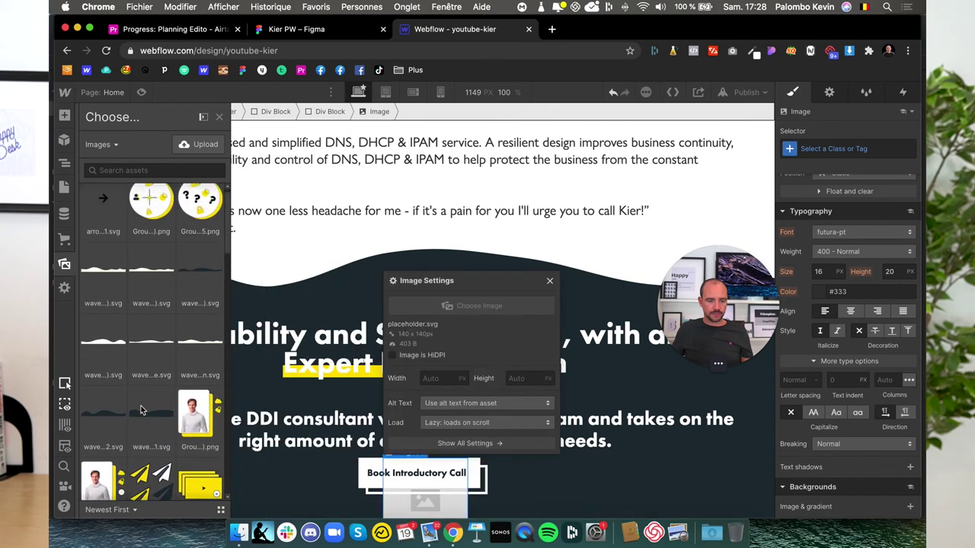
scroll(141, 409, down, 3)
scroll(141, 410, down, 3)
scroll(141, 409, down, 2)
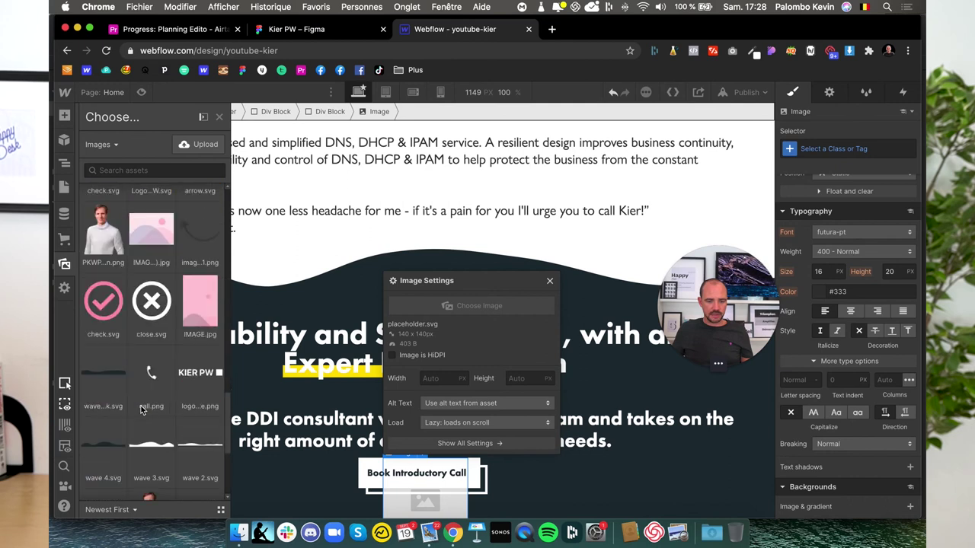
drag(141, 410, 431, 507)
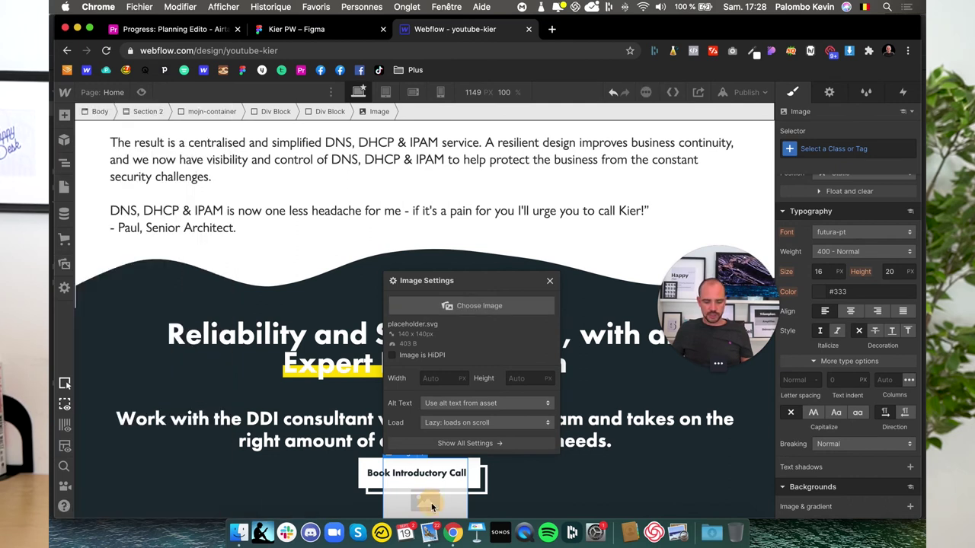
key(Delete)
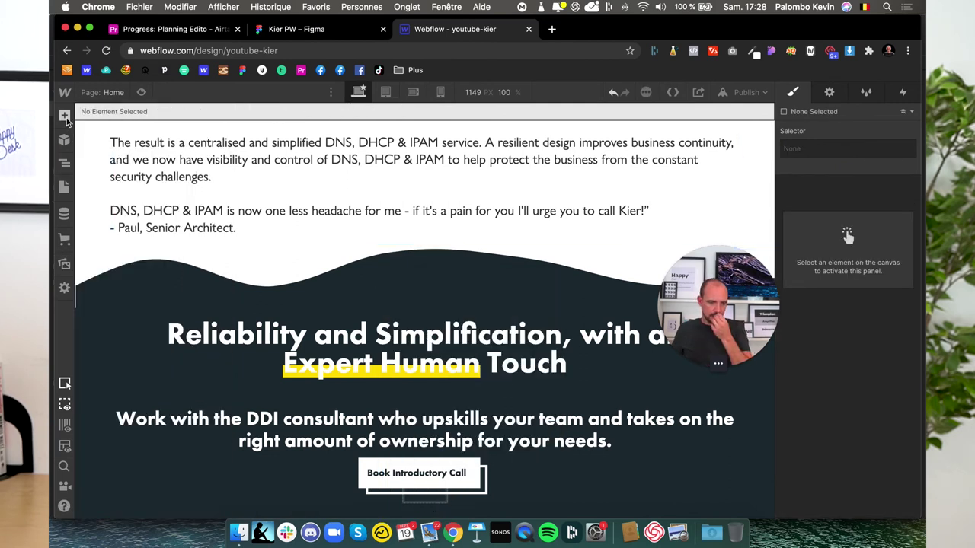
click(64, 117)
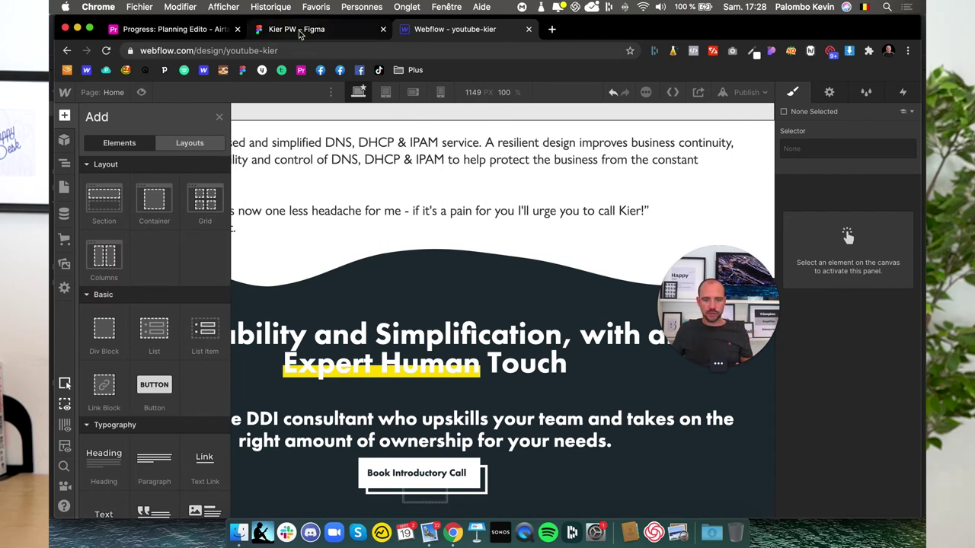
click(300, 33)
- Export the YouTube icon from the social icons row as an SVG
click(480, 381)
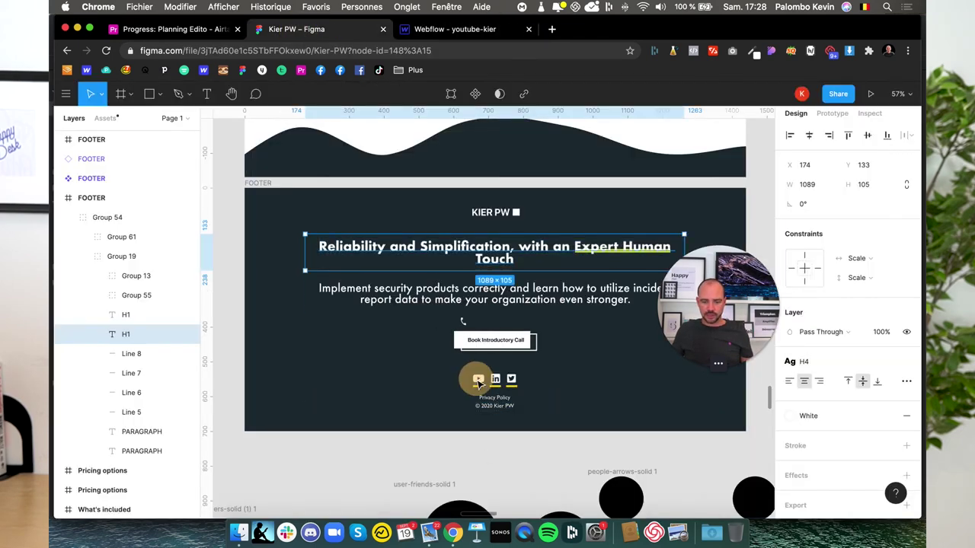
scroll(480, 381, up, 5)
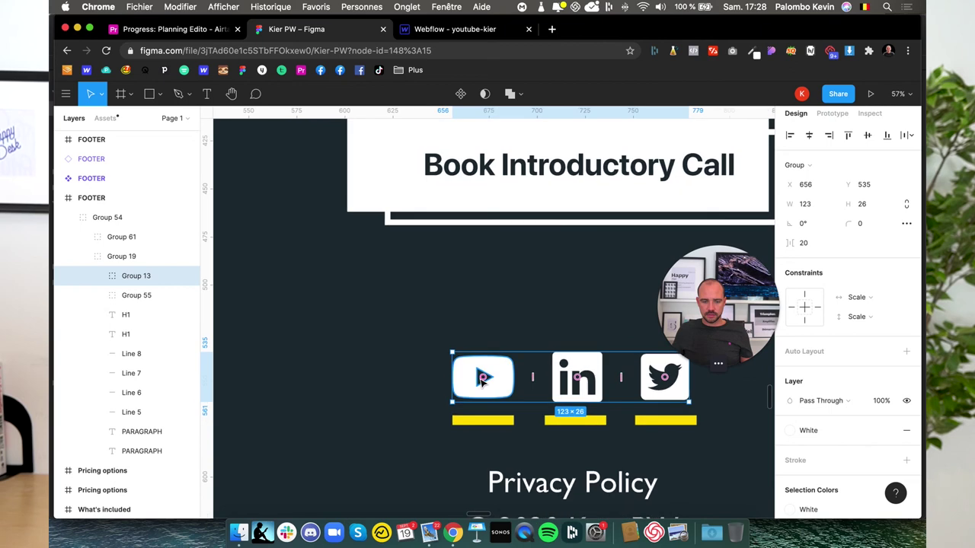
double_click(473, 389)
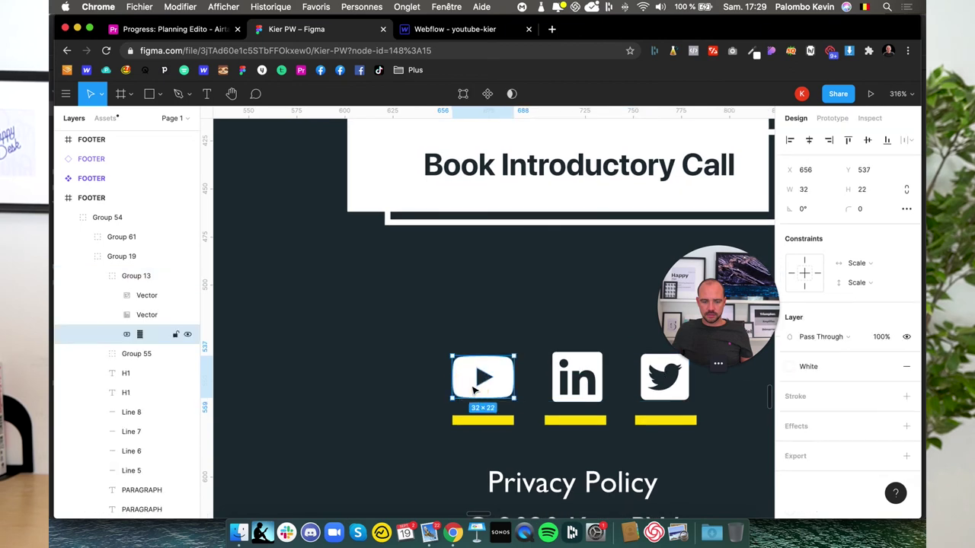
click(906, 456)
click(872, 425)
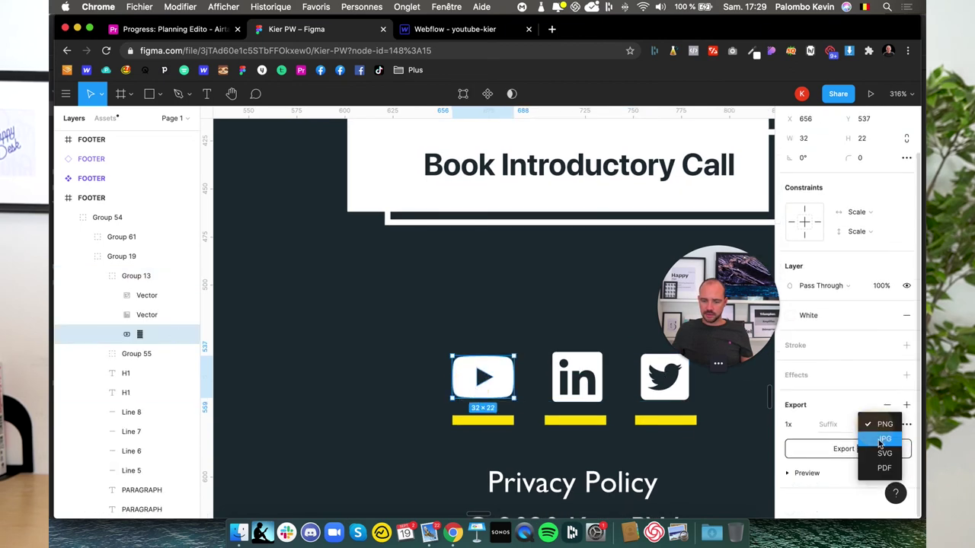
click(882, 453)
click(840, 449)
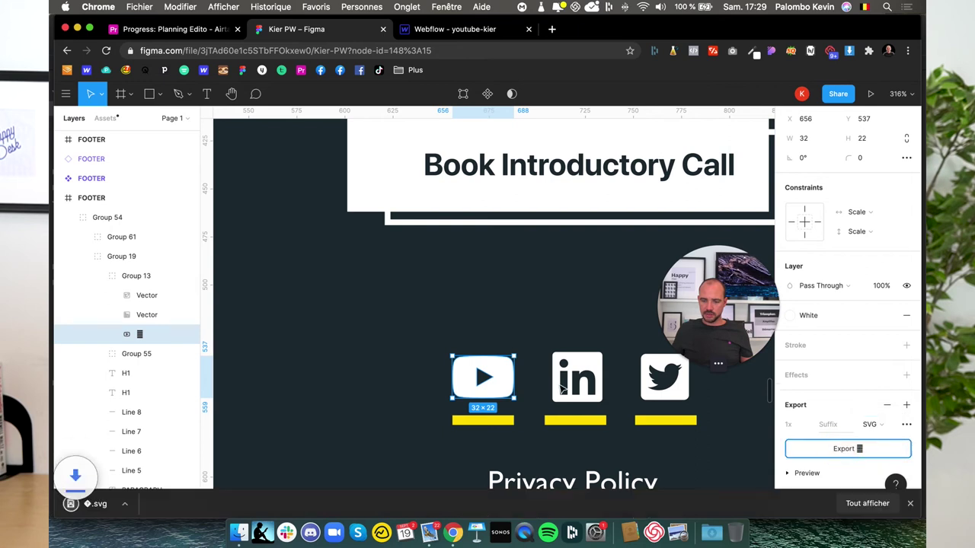
- Add an SVG export setting for the LinkedIn icon
key(shift+Tab)
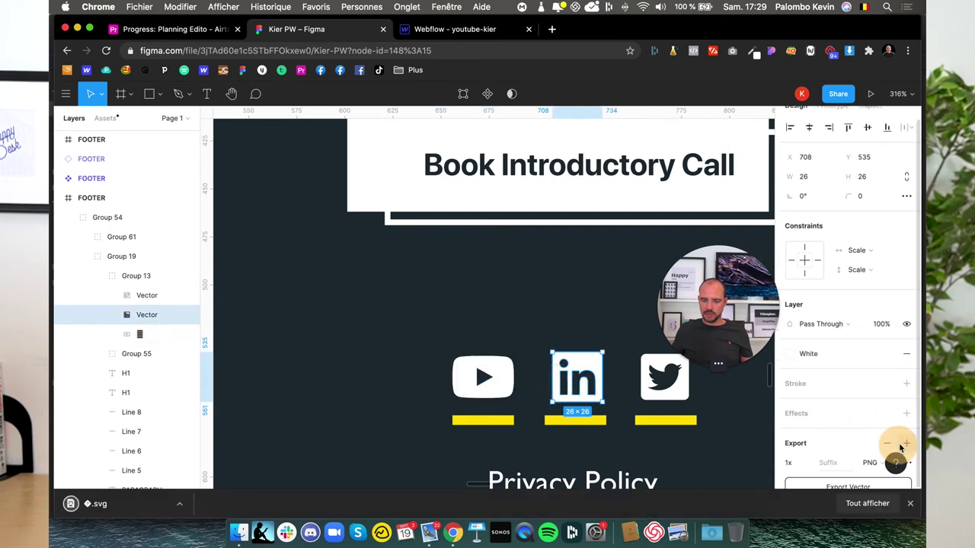
click(905, 443)
click(875, 395)
click(876, 423)
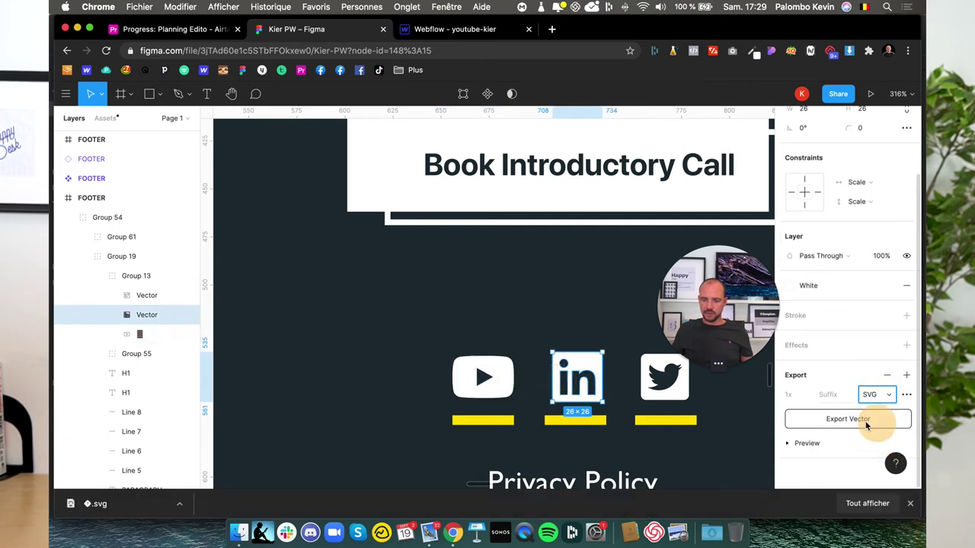
- Export the Twitter icon vector as an SVG file
click(820, 424)
key(shift+Tab)
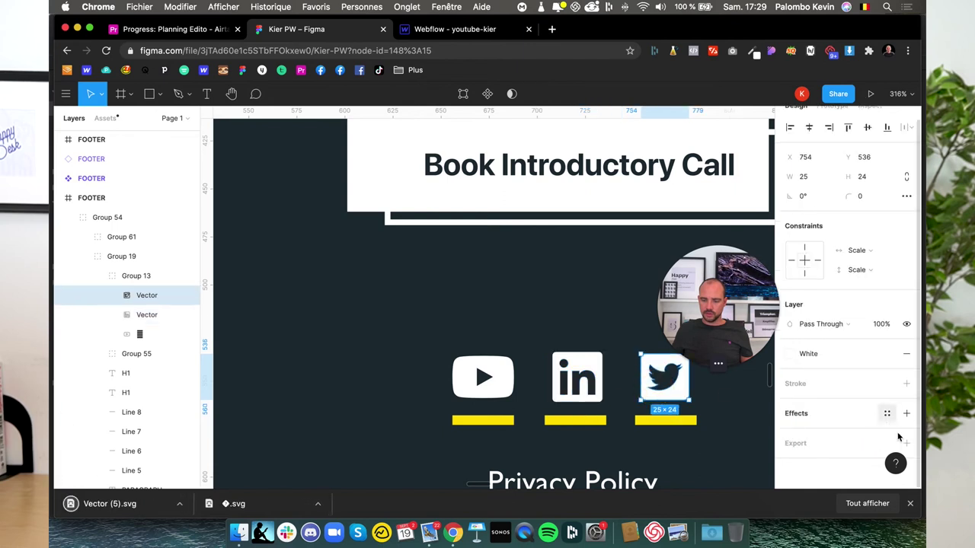
click(906, 443)
click(876, 397)
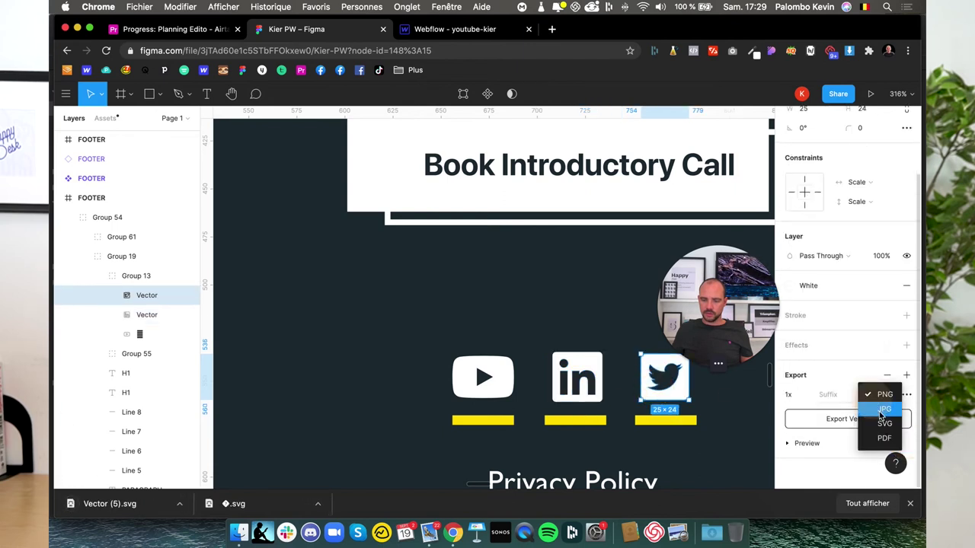
click(881, 424)
click(855, 420)
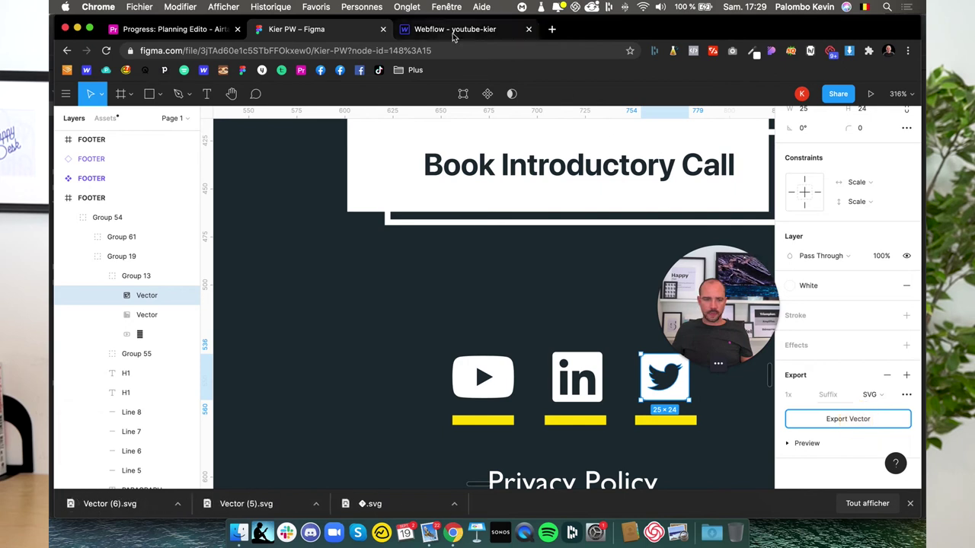
click(453, 30)
- Place an Image element inside the Div Block beneath the Book Introductory Call button
scroll(395, 434, down, 2)
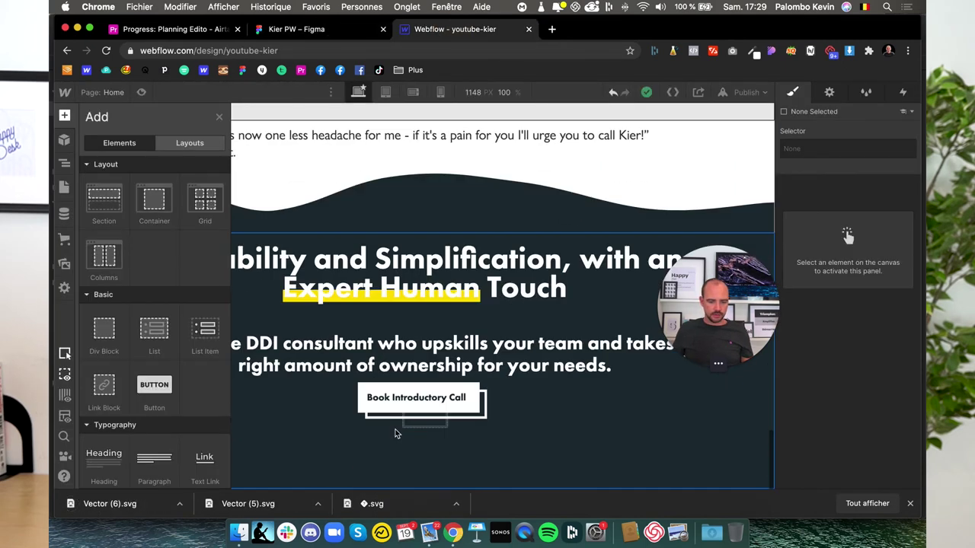
click(429, 432)
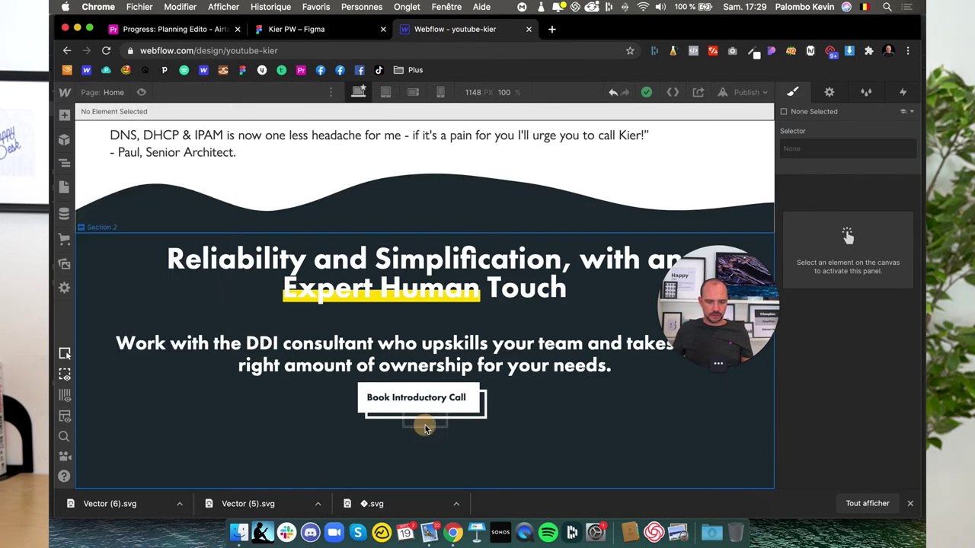
click(425, 429)
scroll(228, 305, up, 1)
click(64, 163)
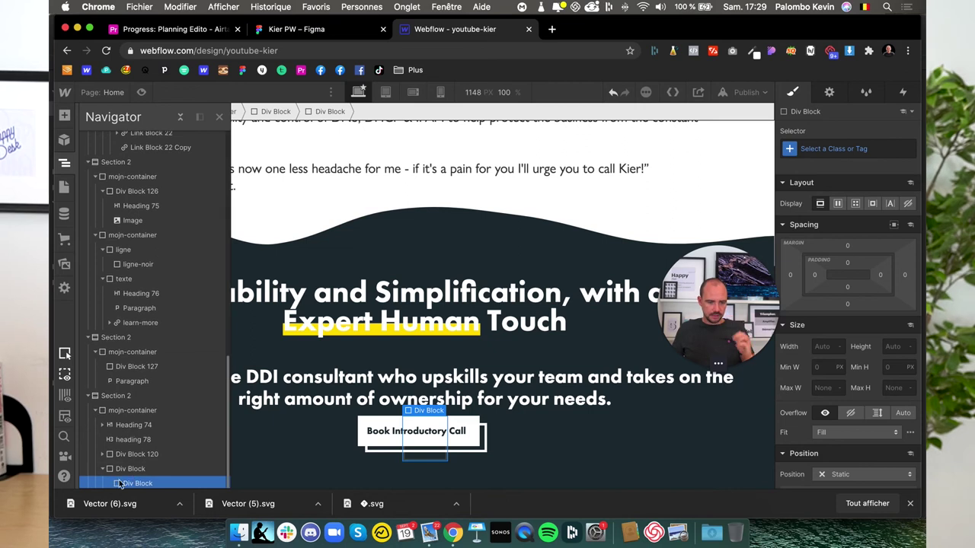
click(66, 115)
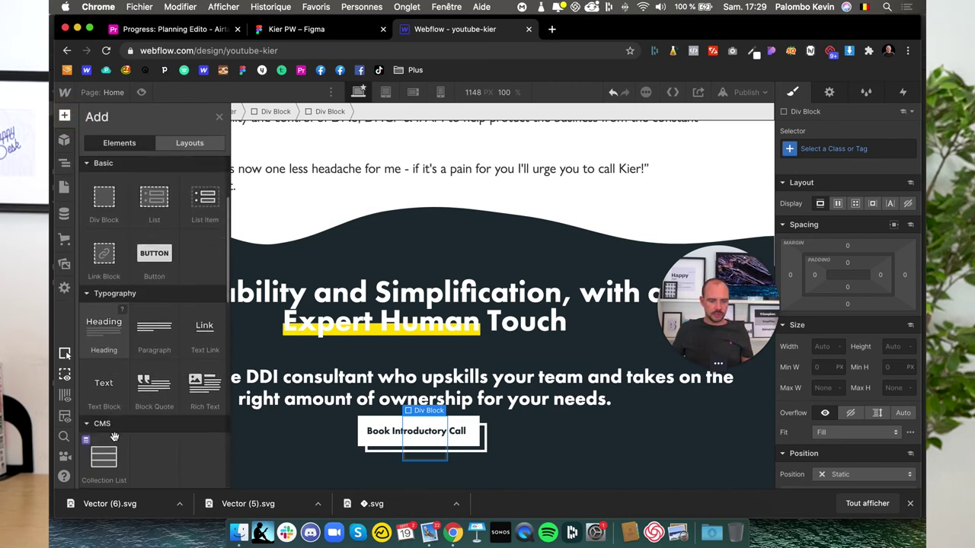
scroll(102, 417, down, 10)
drag(104, 316, 396, 457)
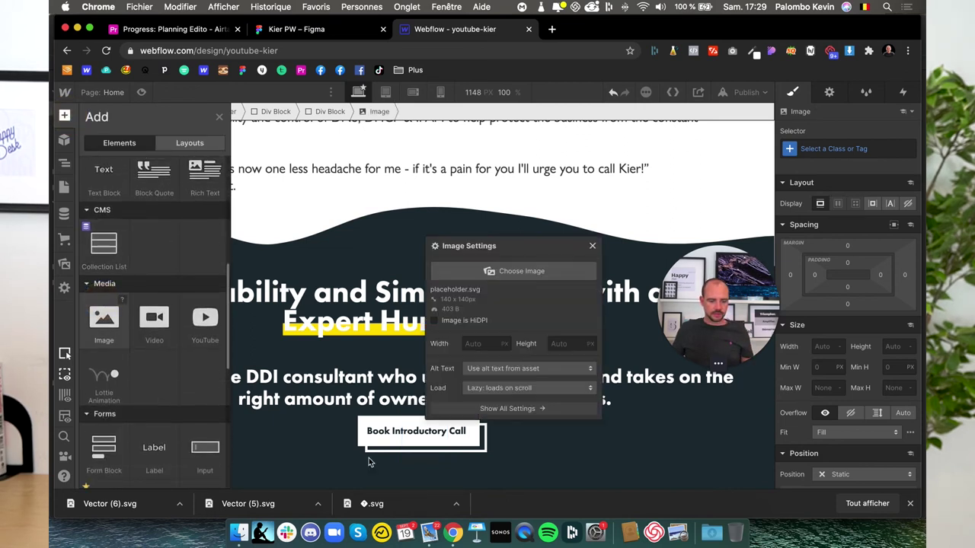
- Upload the exported Vector (6).svg and use it as the image's source
click(490, 267)
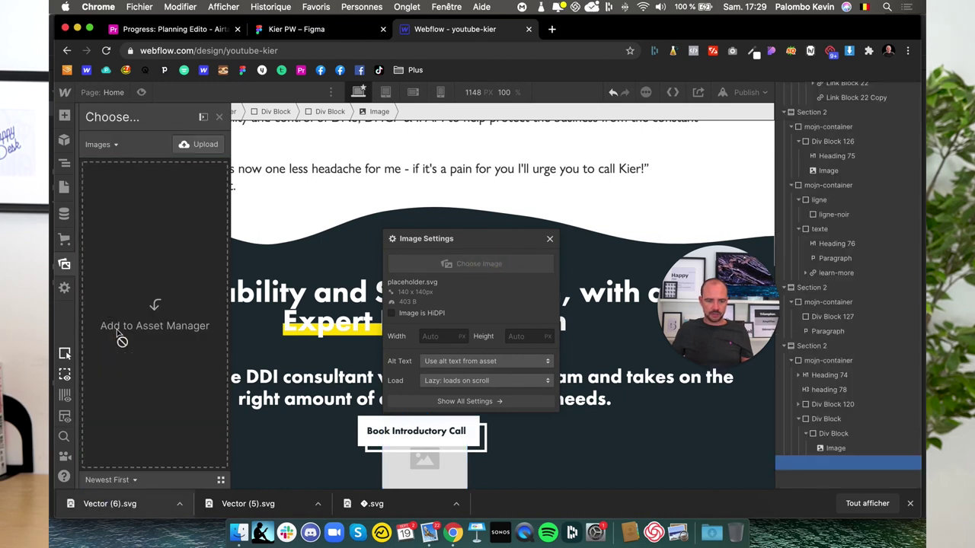
drag(105, 306, 152, 305)
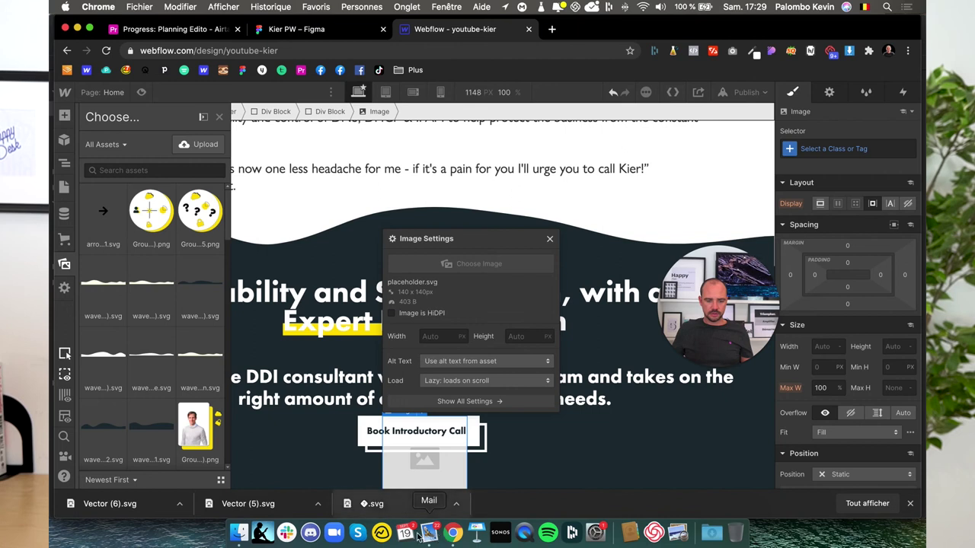
click(150, 349)
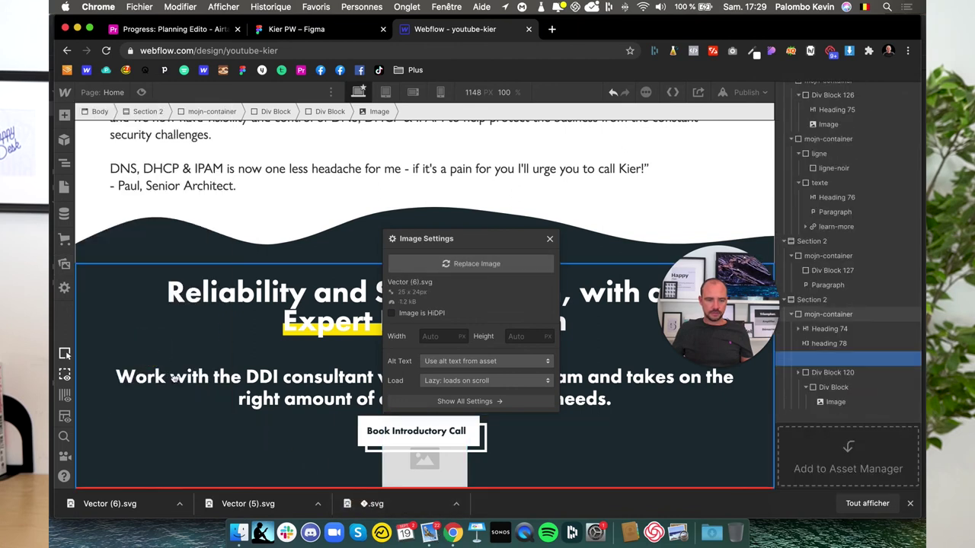
drag(151, 349, 175, 379)
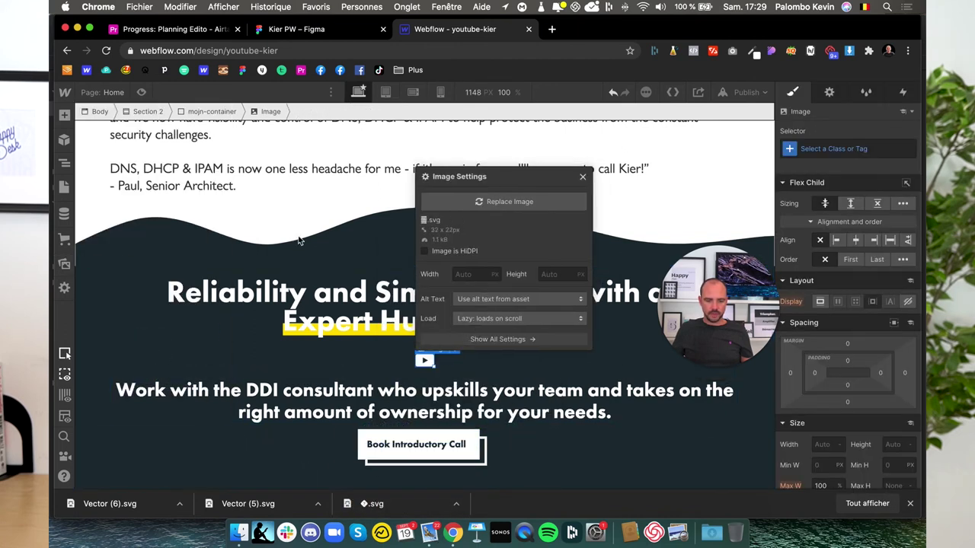
click(64, 164)
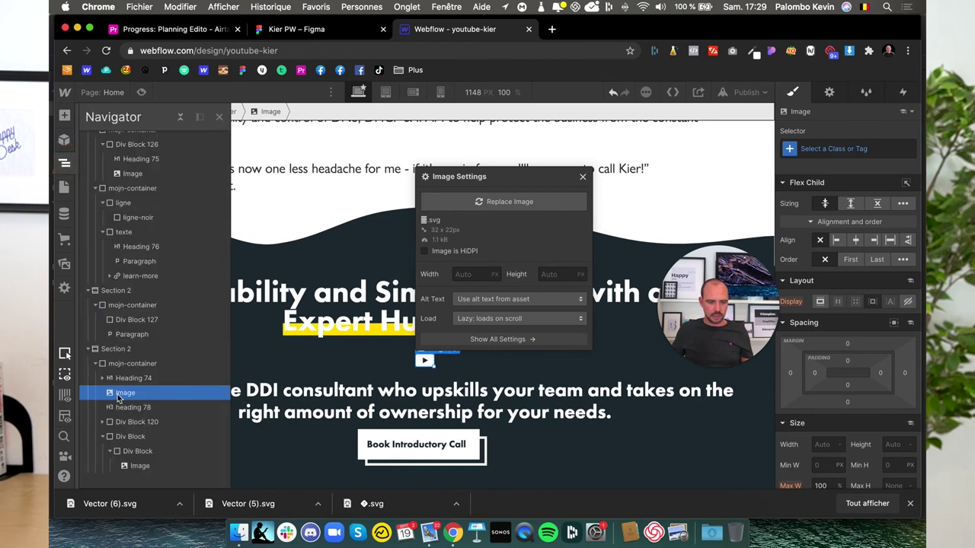
- Move the stray icon image back into the nested Div Block holding the icons
drag(127, 433, 134, 455)
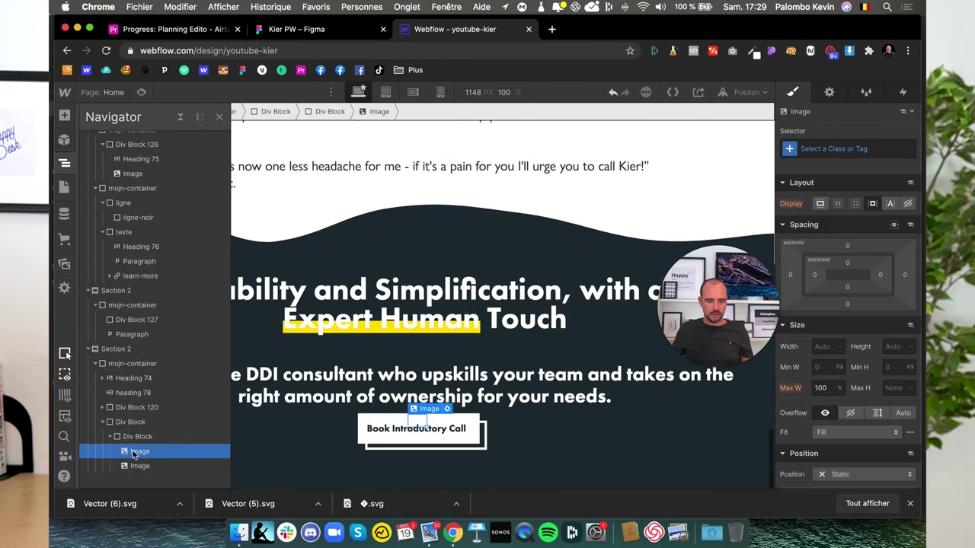
click(139, 439)
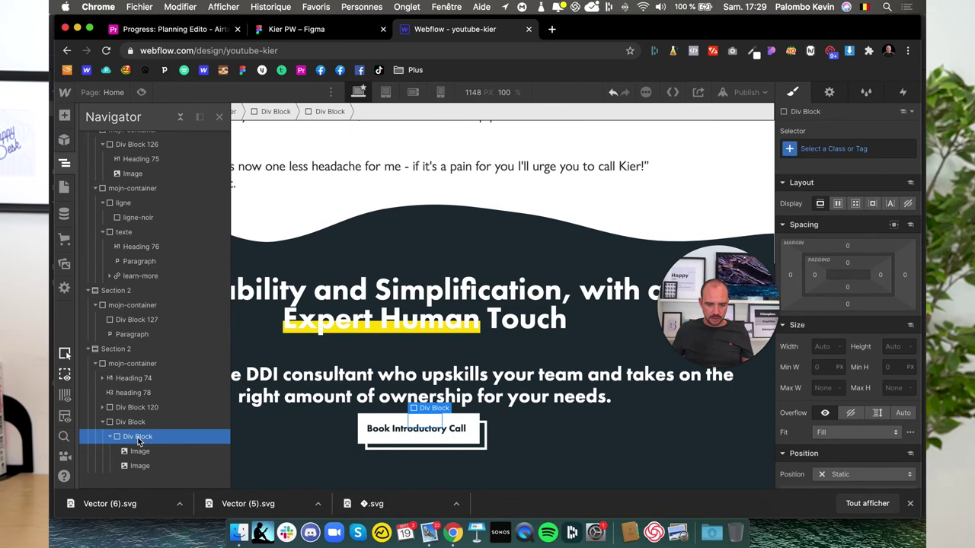
click(133, 422)
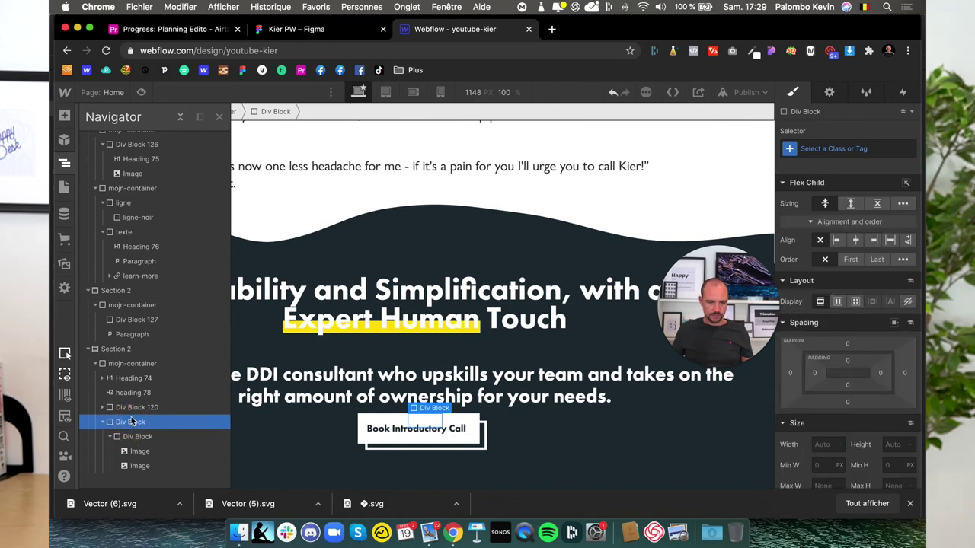
- Move Div Block 120, the button block, above Div Block 128 in mojn-container
click(131, 410)
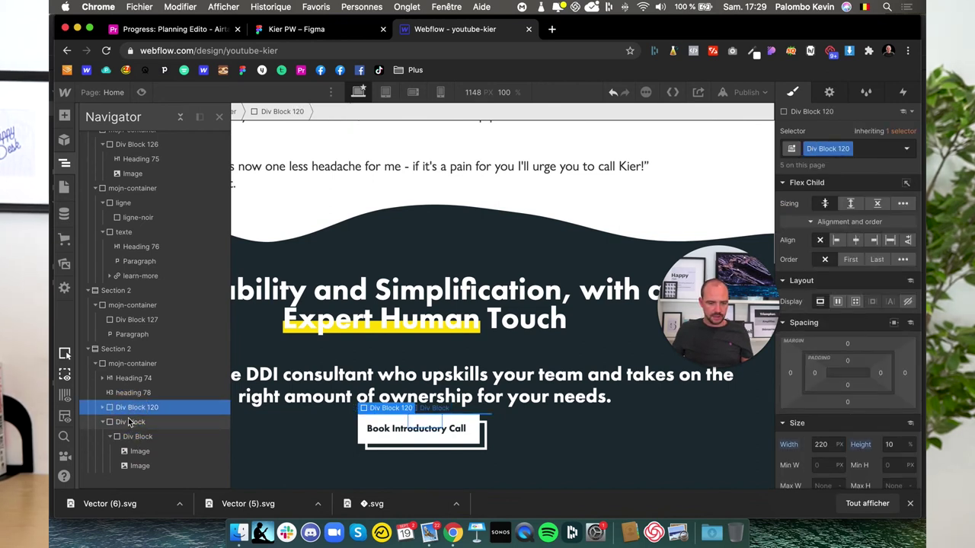
click(96, 363)
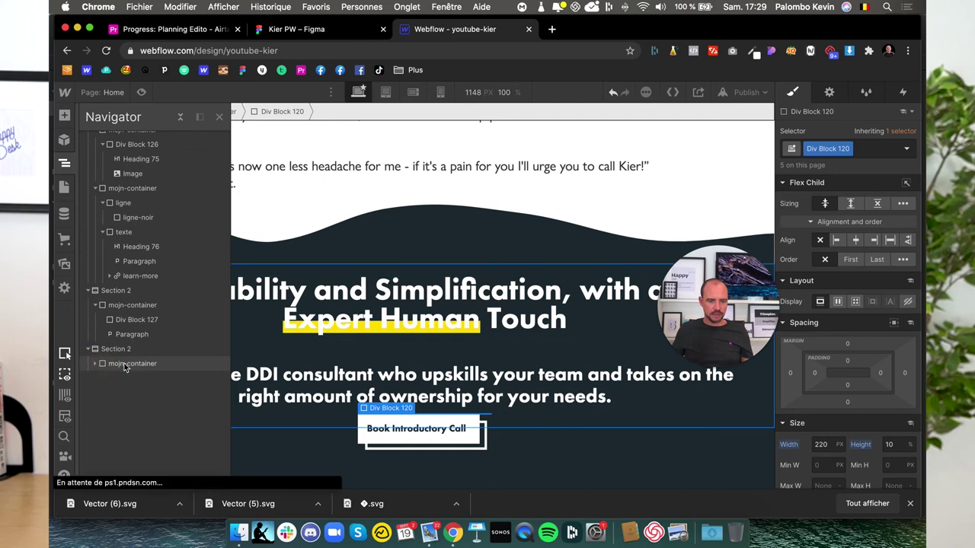
click(95, 363)
click(129, 378)
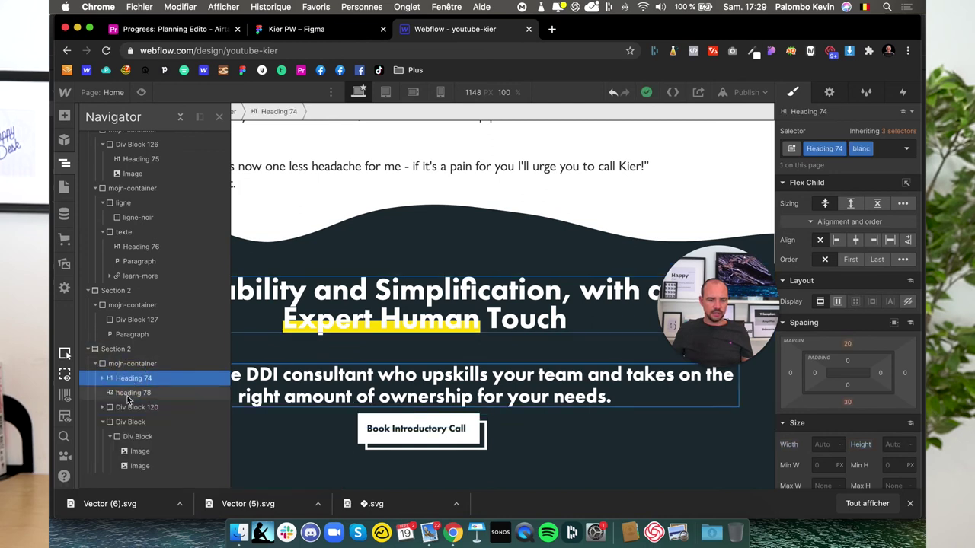
click(127, 410)
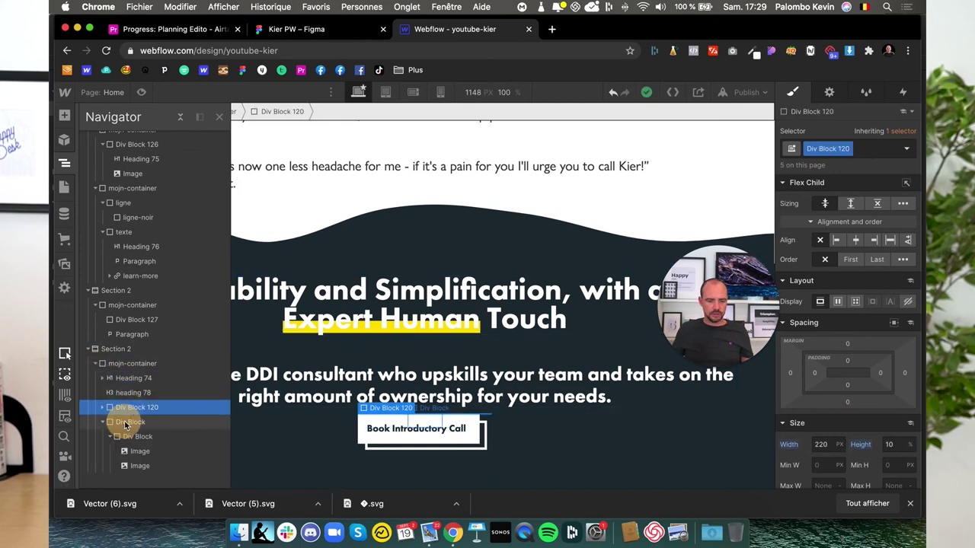
click(128, 364)
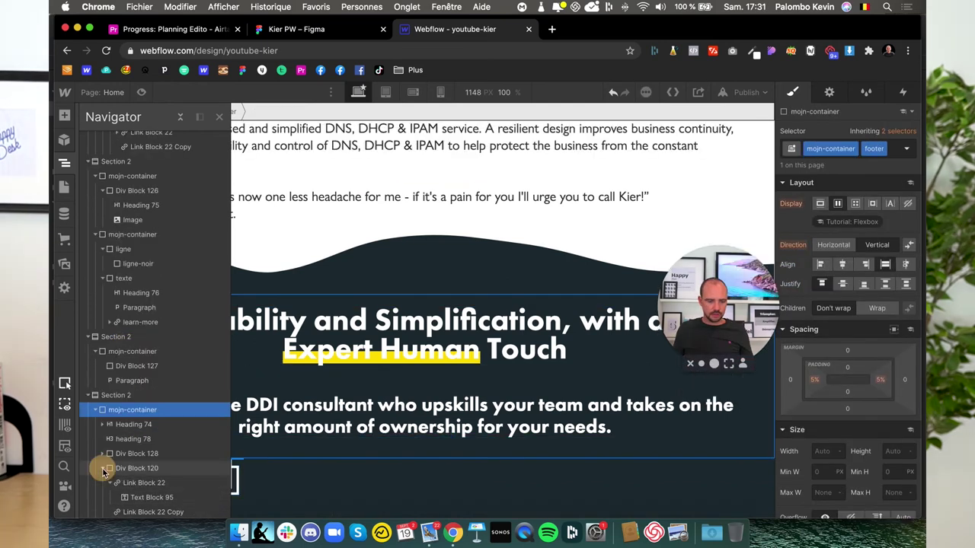
drag(111, 467, 131, 446)
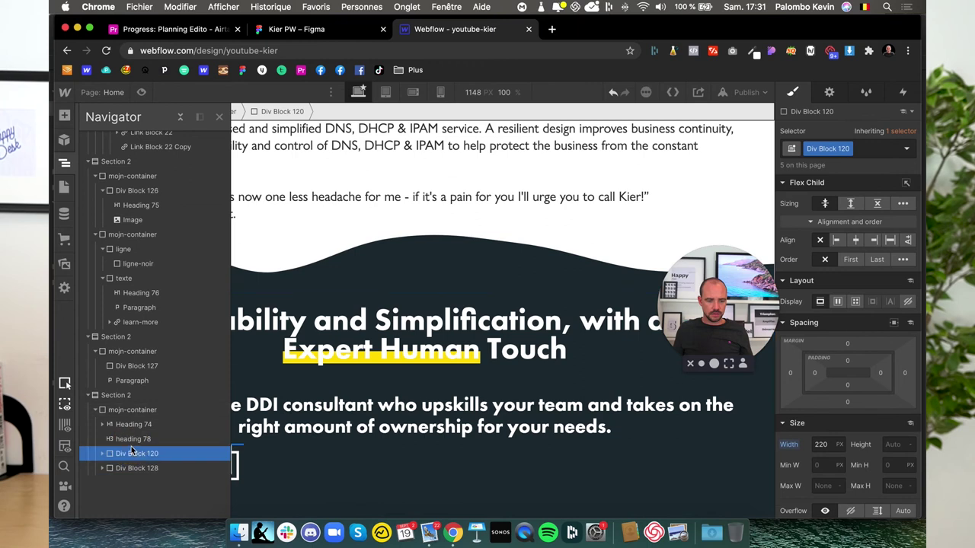
click(65, 162)
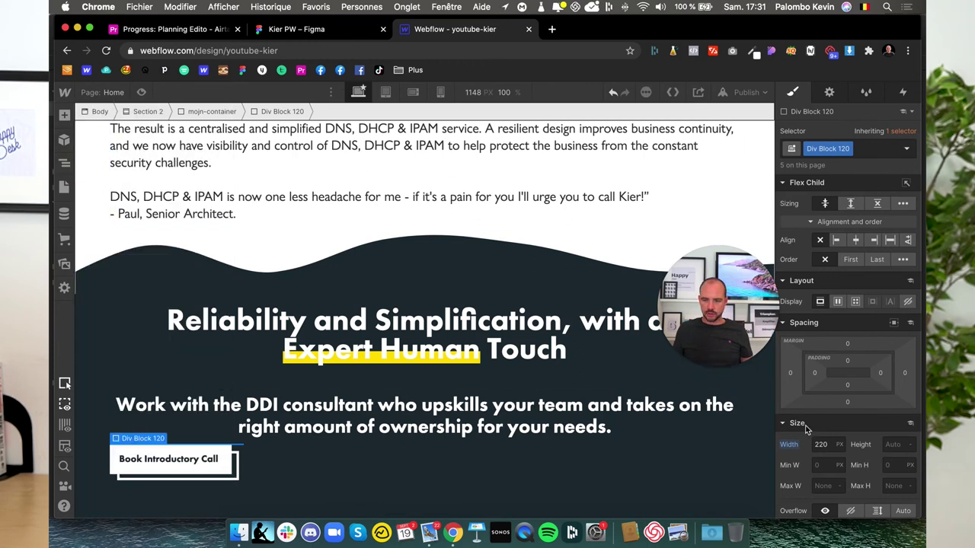
- Try a 100 px bottom padding on the button block, then undo it
drag(845, 405, 849, 408)
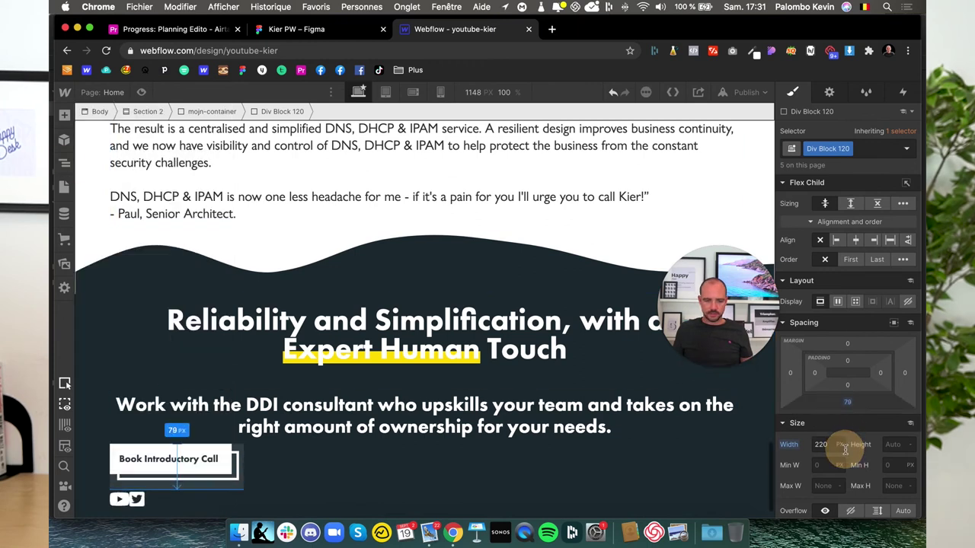
click(847, 404)
text(100)
key(Return)
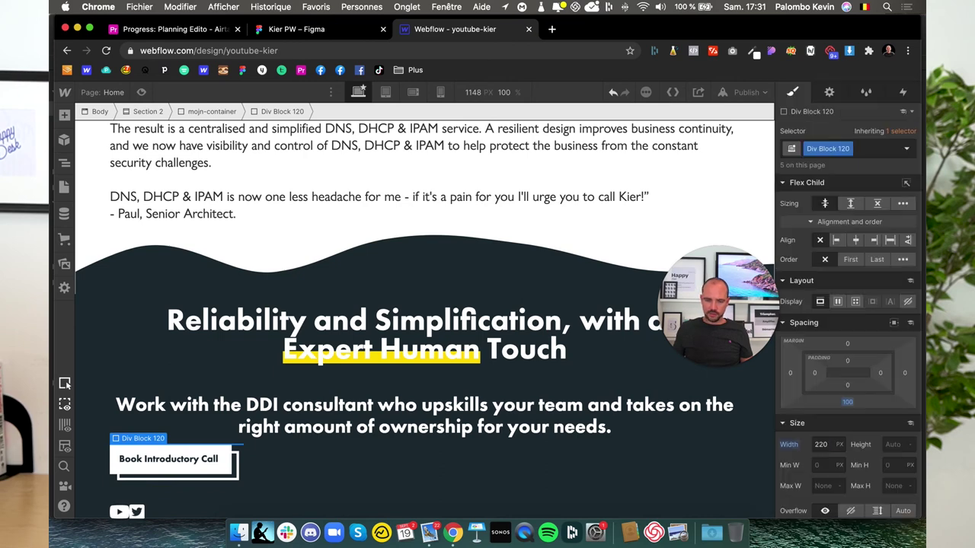
scroll(549, 382, up, 20)
scroll(548, 384, down, 10)
scroll(550, 386, up, 5)
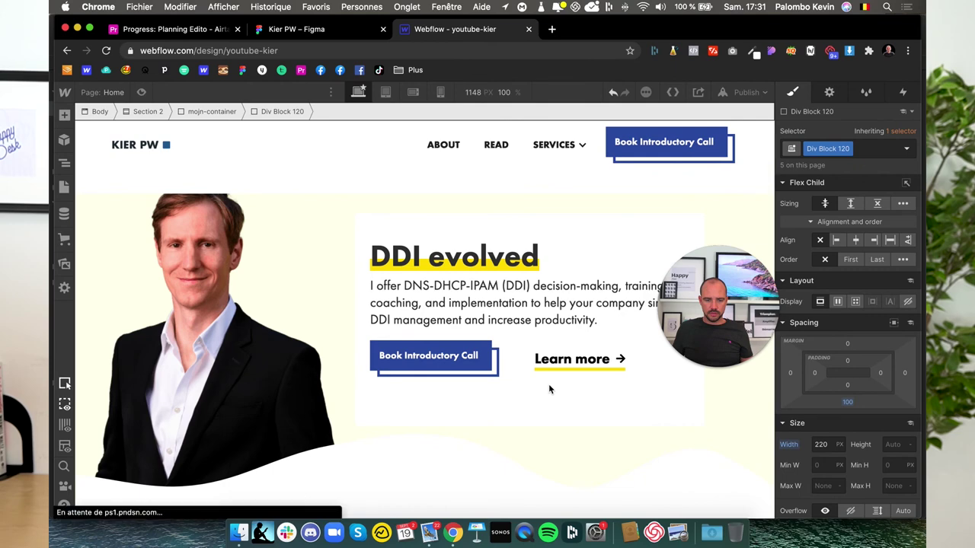
scroll(549, 383, down, 15)
scroll(548, 384, down, 15)
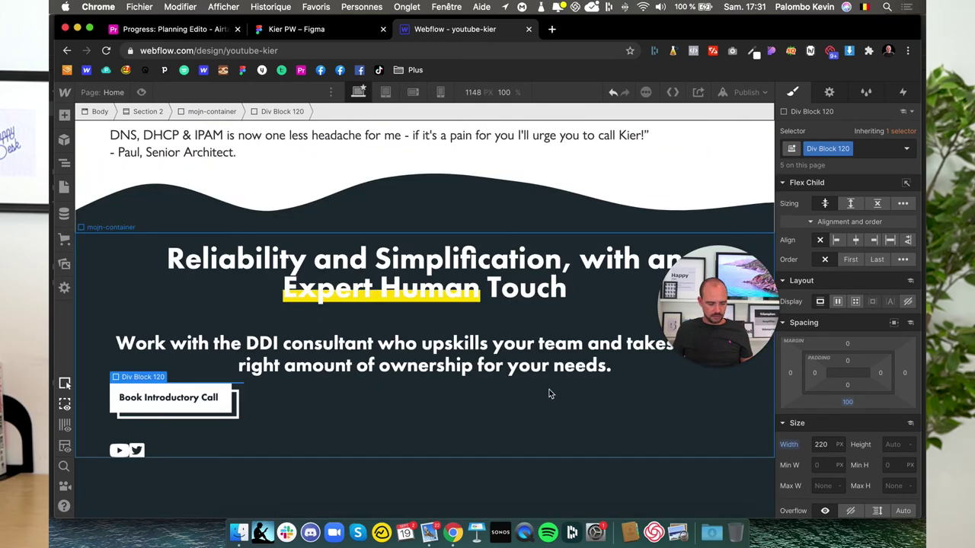
key(super+z)
scroll(598, 399, up, 10)
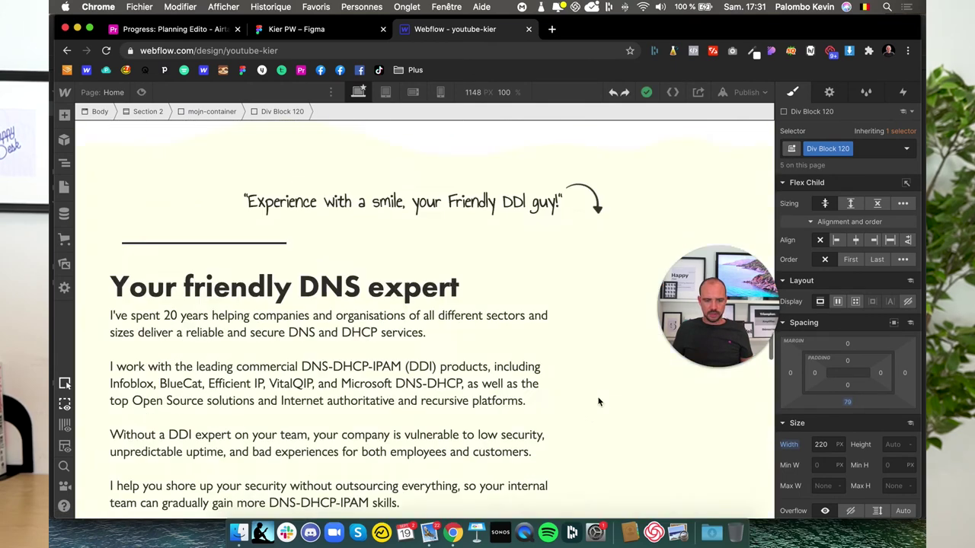
scroll(599, 400, up, 5)
scroll(598, 399, up, 1)
scroll(598, 399, down, 5)
scroll(598, 399, down, 10)
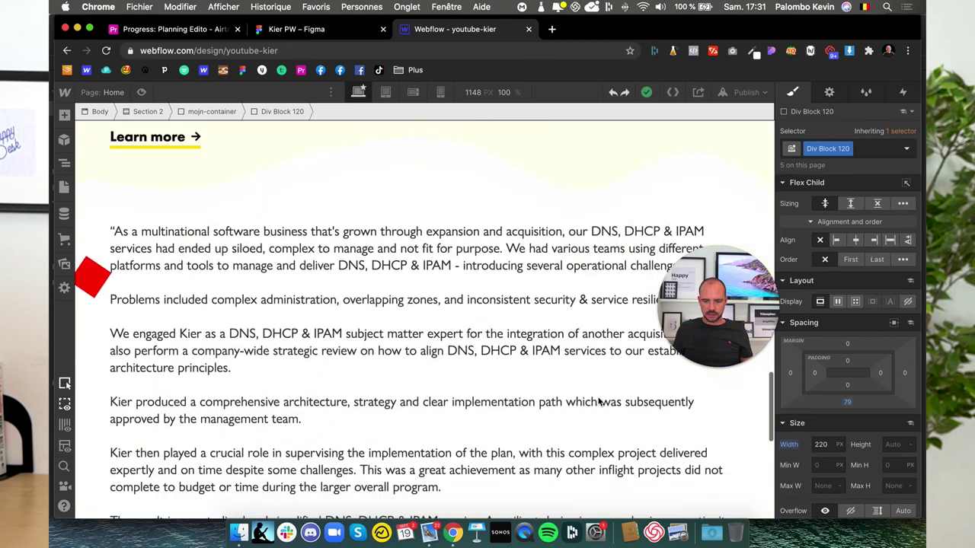
scroll(599, 400, down, 5)
scroll(598, 400, down, 5)
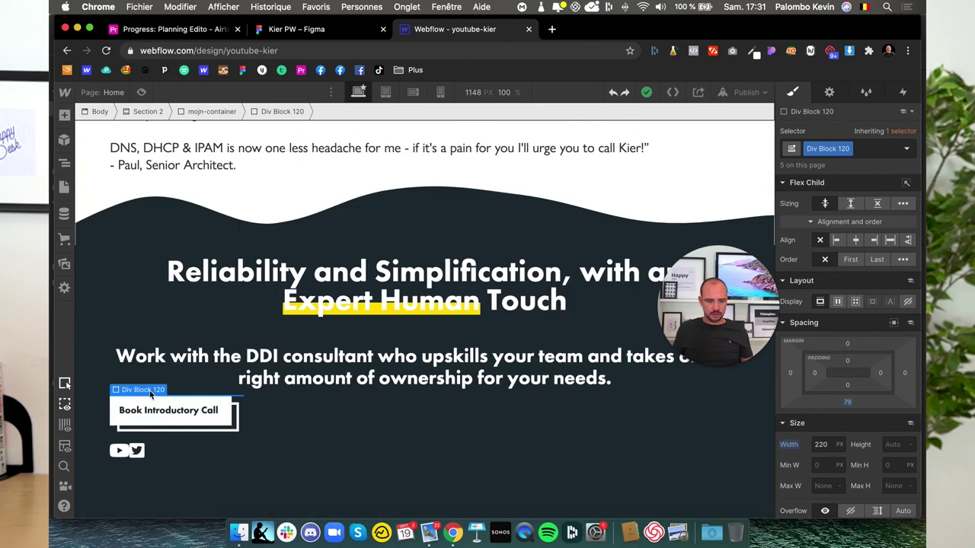
- Add the combo class 'focus' to Div Block 120 and set its bottom margin to 80 px
click(869, 150)
text(focus)
key(Return)
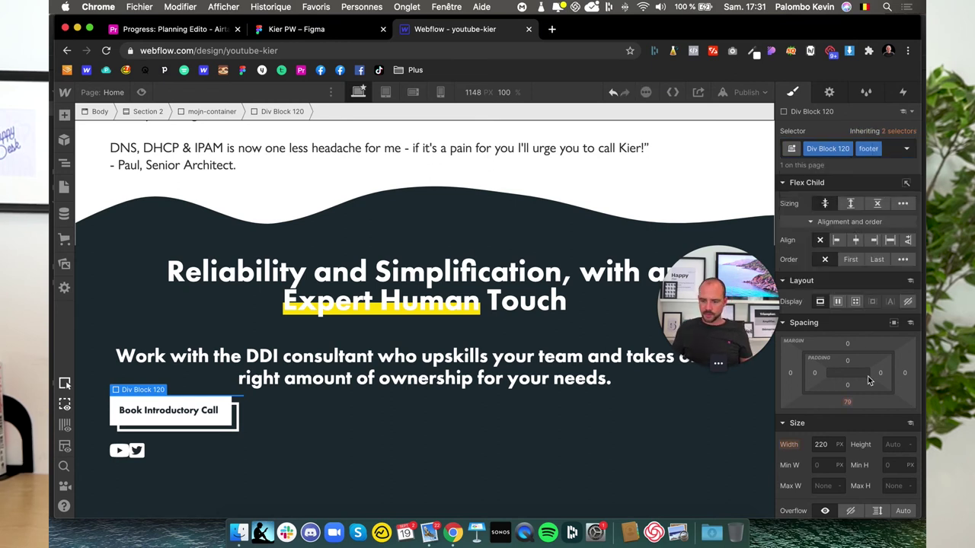
scroll(847, 402, down, 1)
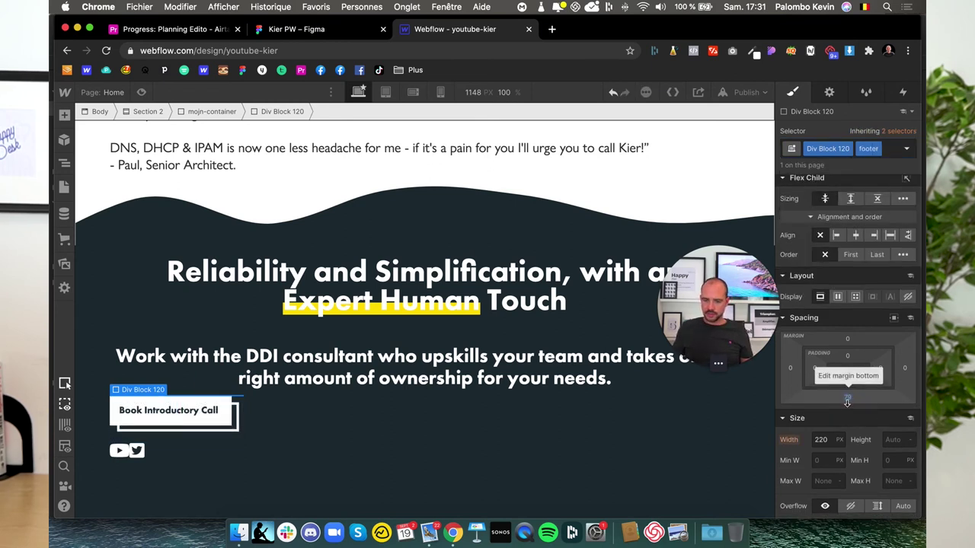
click(846, 398)
text(100)
key(Return)
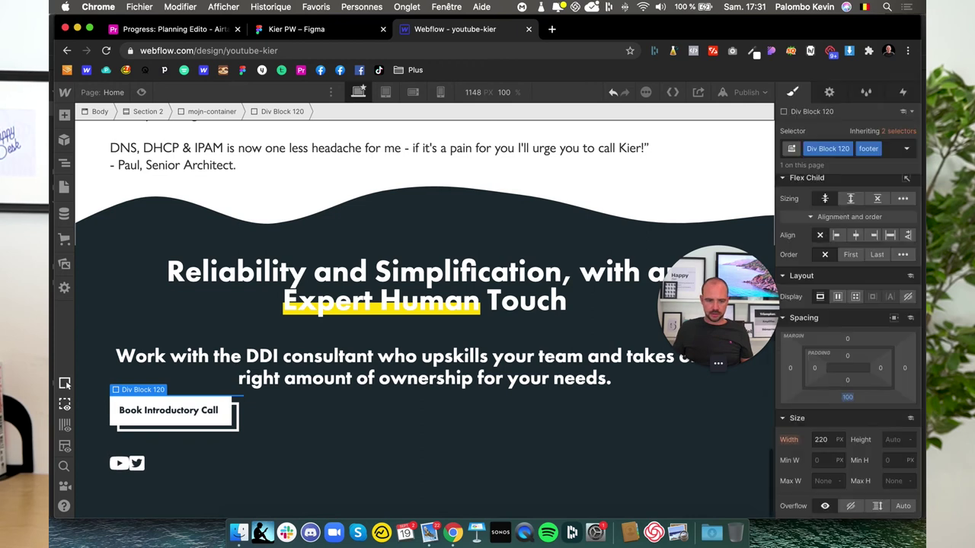
click(847, 397)
text(80)
key(Return)
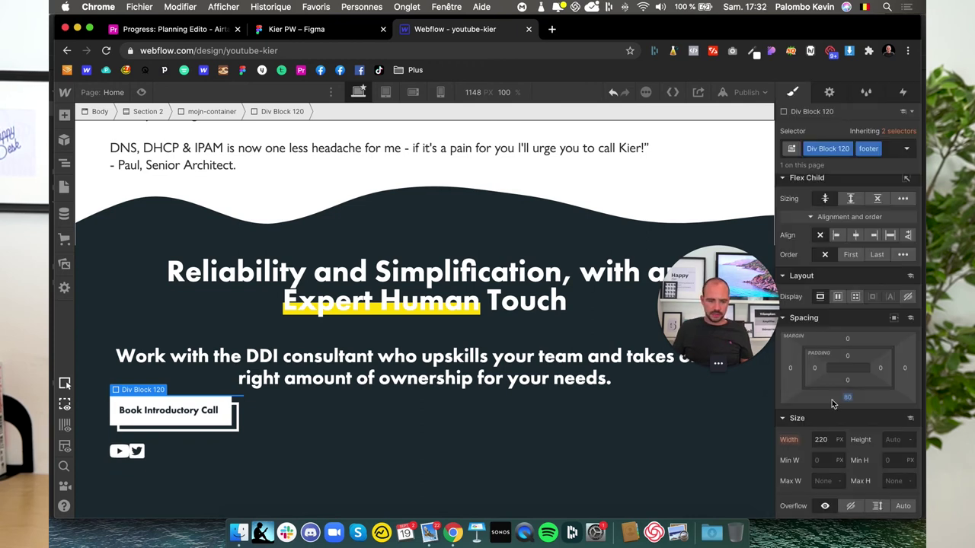
click(152, 453)
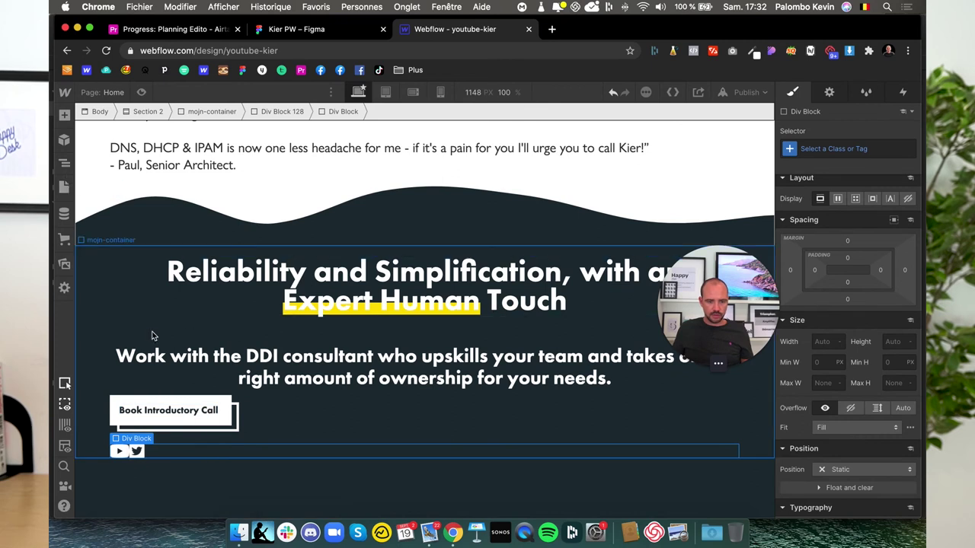
- Set mojn-container to align its contents centre
click(364, 321)
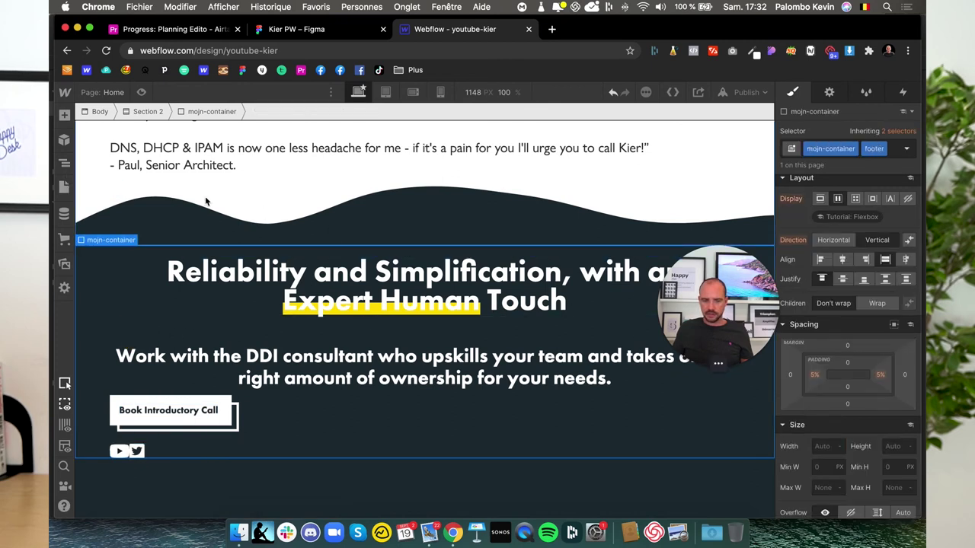
click(65, 162)
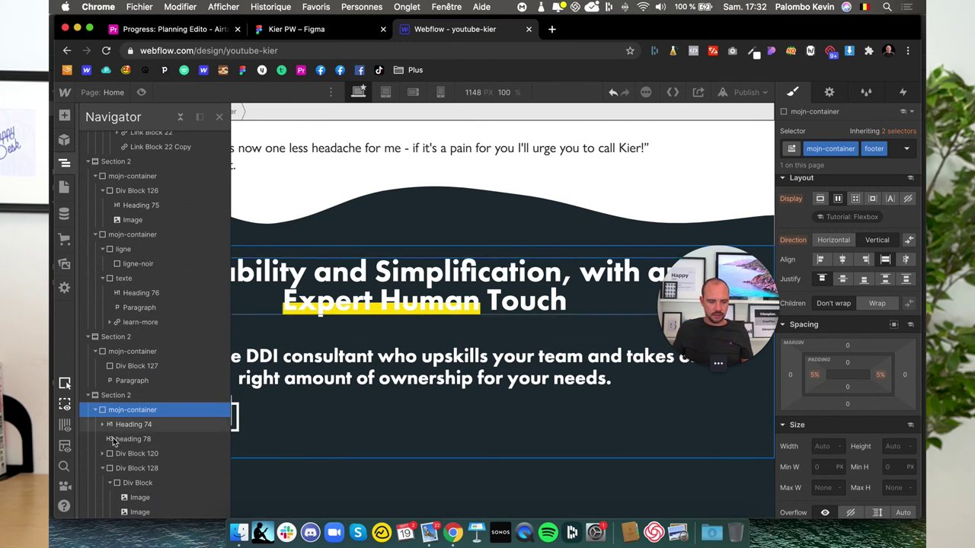
click(95, 409)
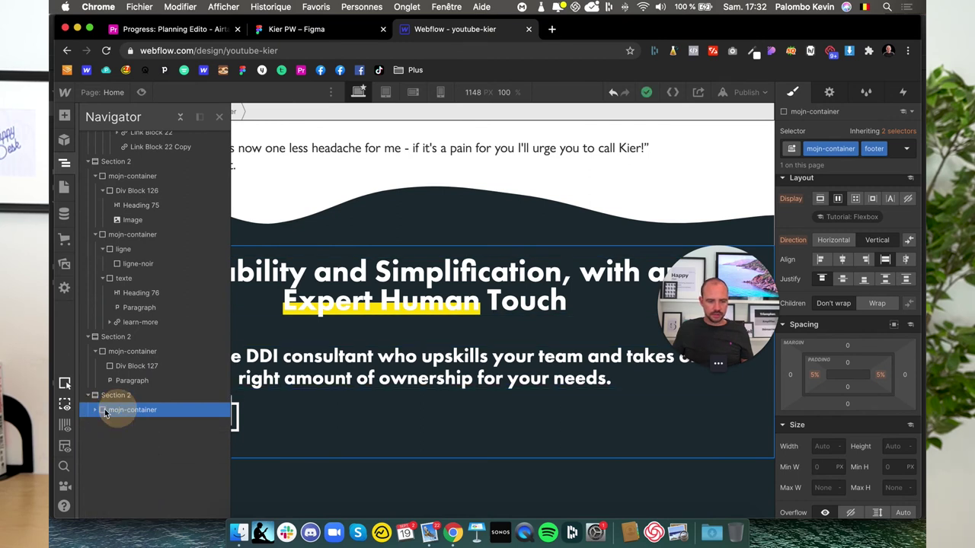
click(94, 409)
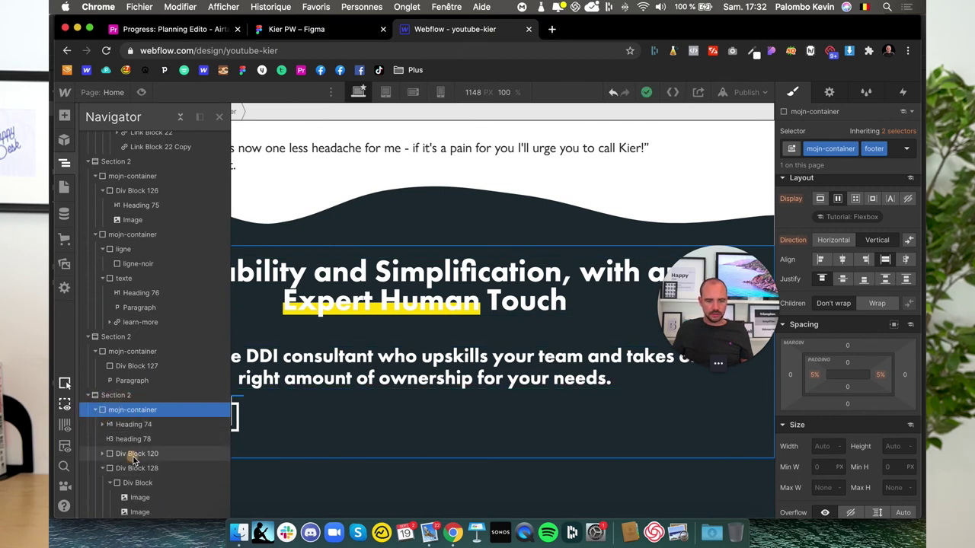
click(134, 455)
click(131, 409)
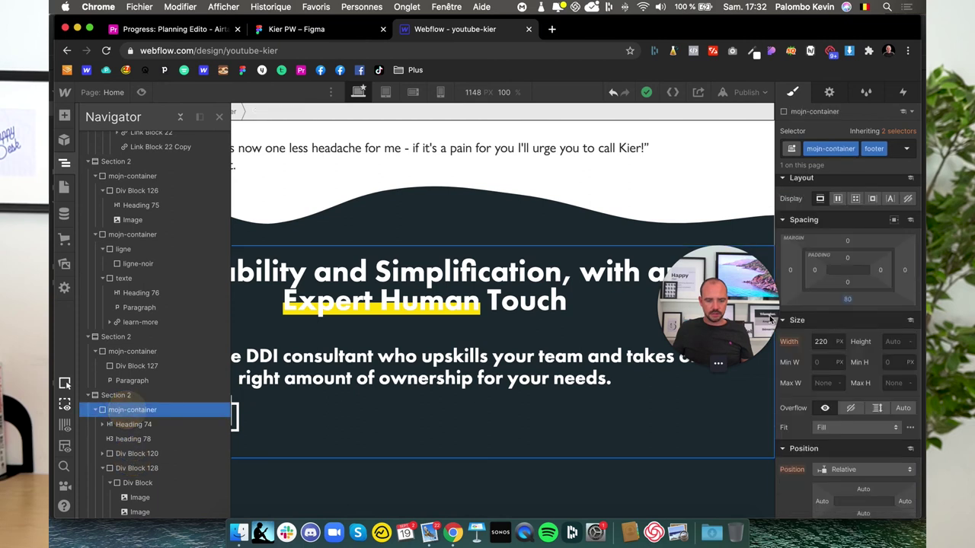
click(843, 261)
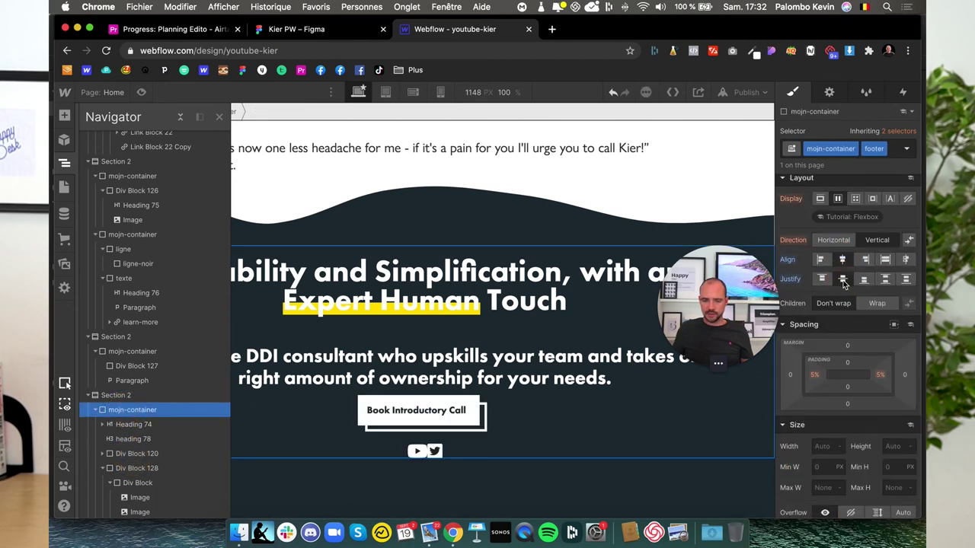
- Delete the second image, the Twitter icon
click(137, 498)
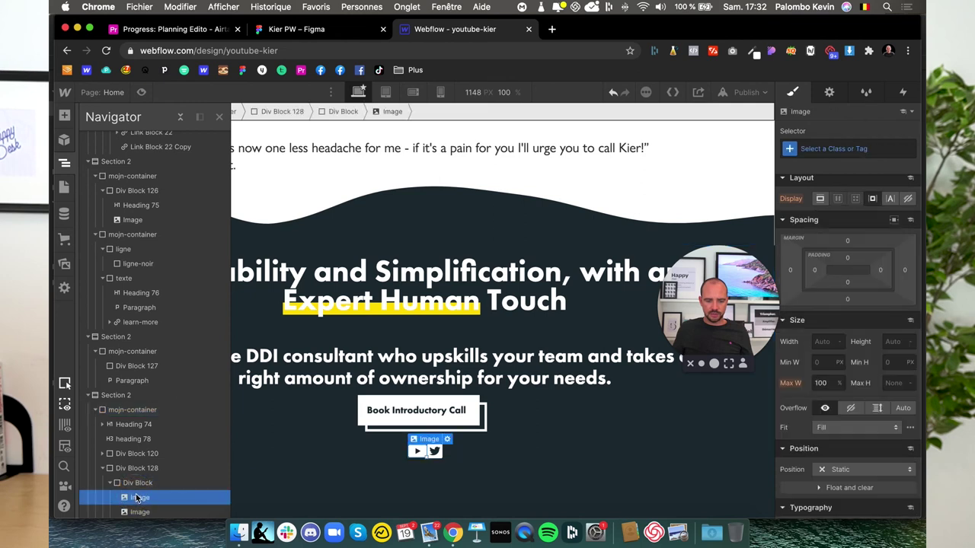
click(136, 512)
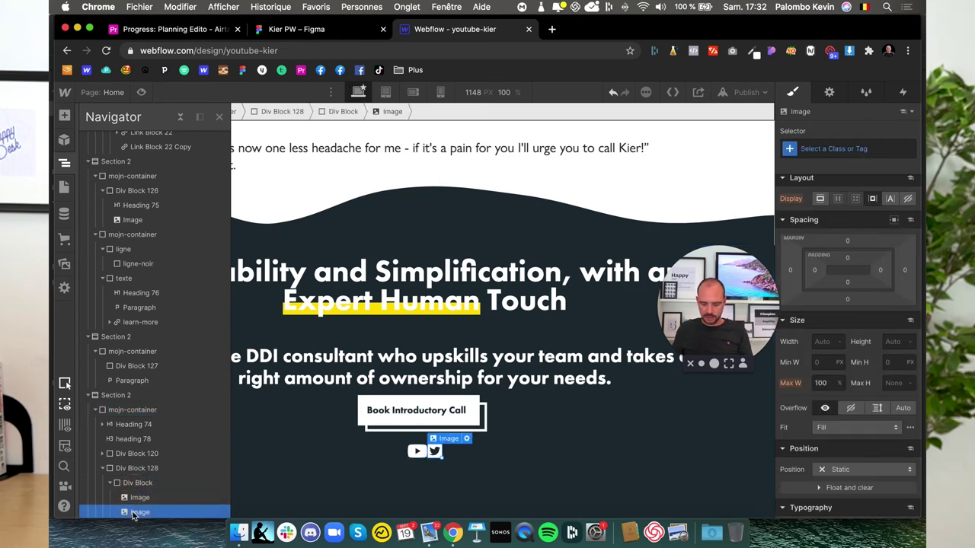
key(Delete)
- Give the icon block 100% width and a Flex display
click(136, 484)
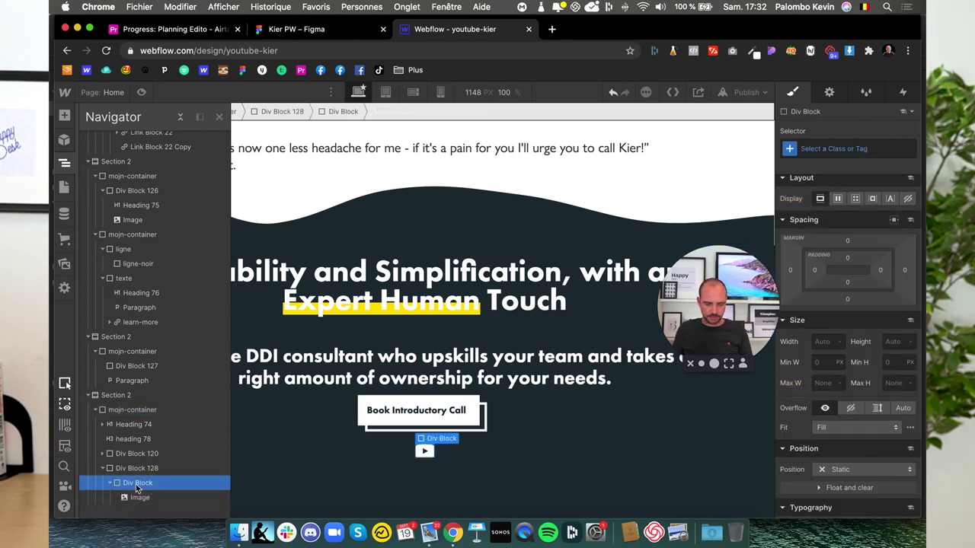
click(827, 342)
text(100)
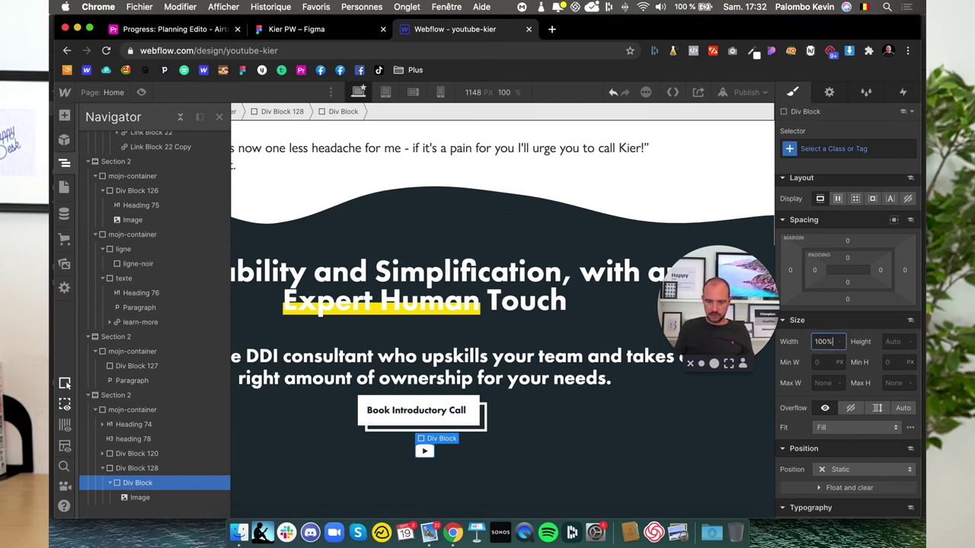
text(100)
key(Return)
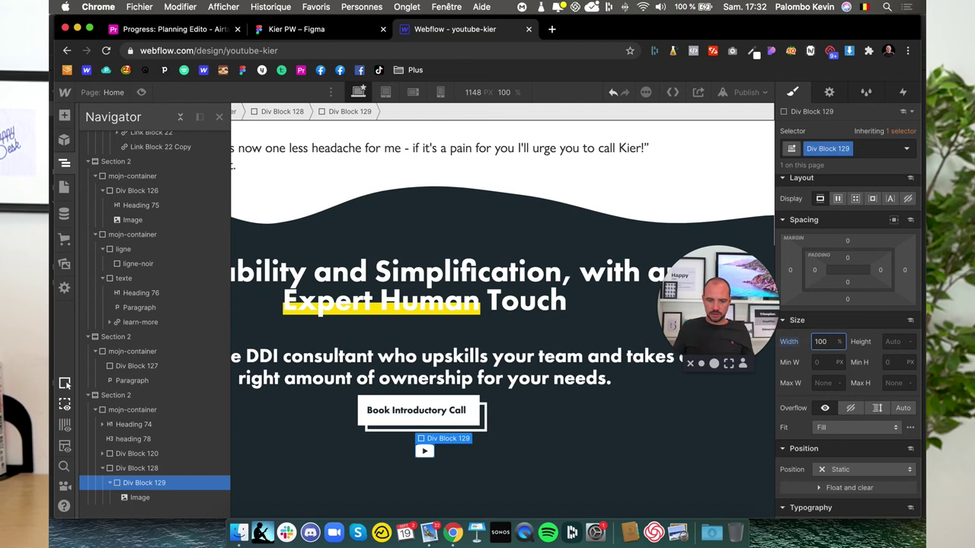
click(837, 199)
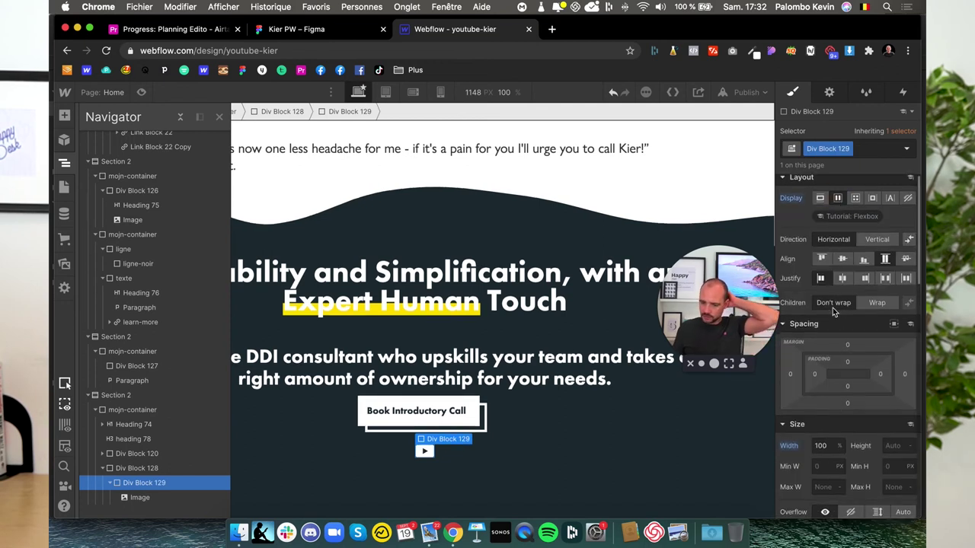
scroll(833, 309, up, 1)
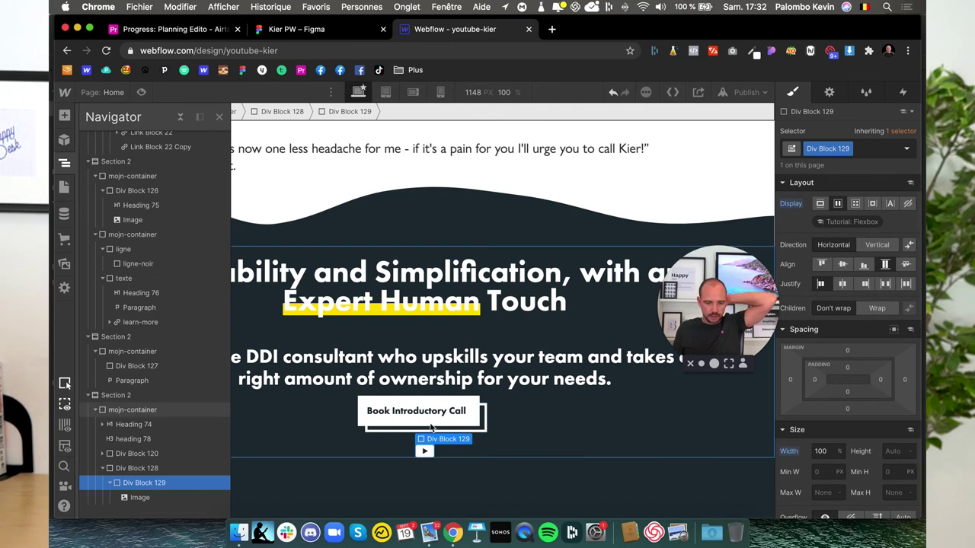
- Following the Figma underline, add a new 2 px tall div inside the icon block
click(320, 29)
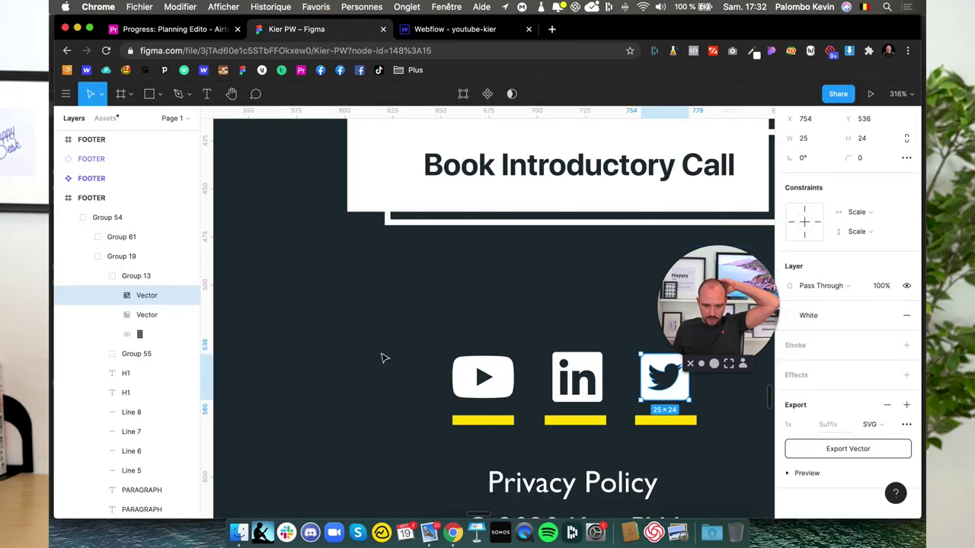
click(483, 421)
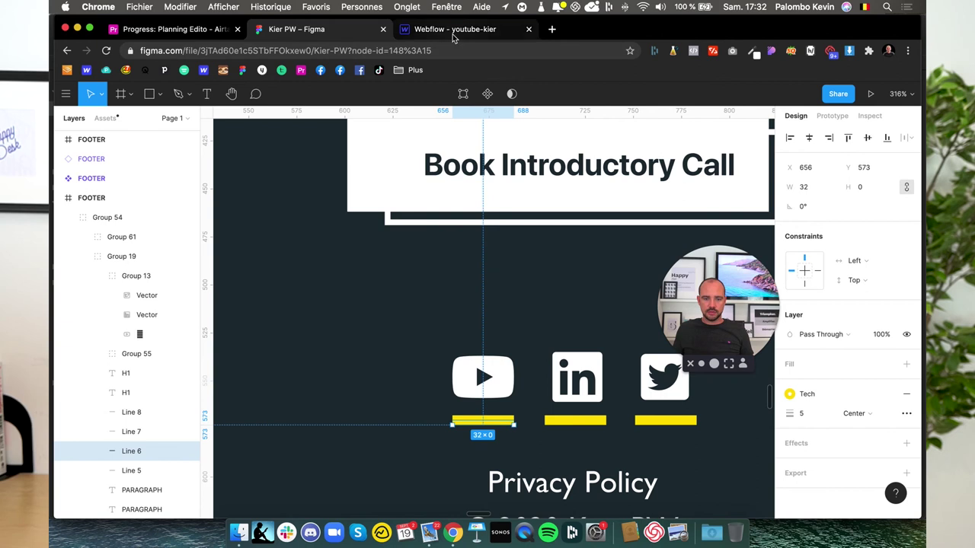
click(452, 29)
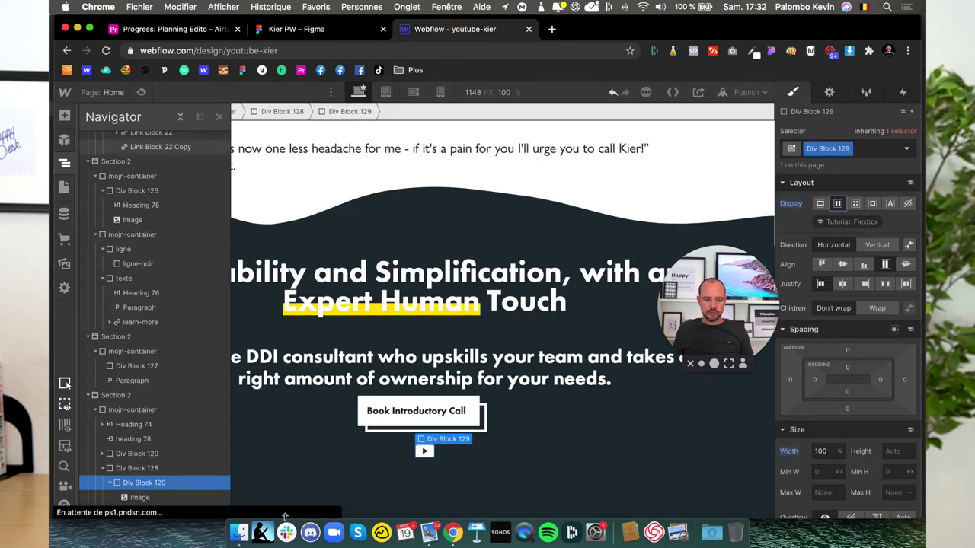
click(64, 114)
click(104, 335)
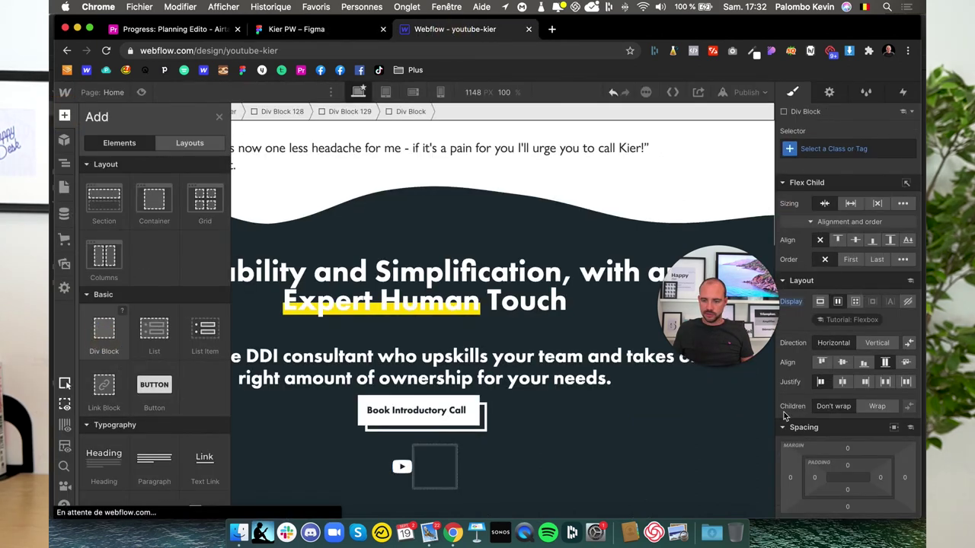
click(896, 446)
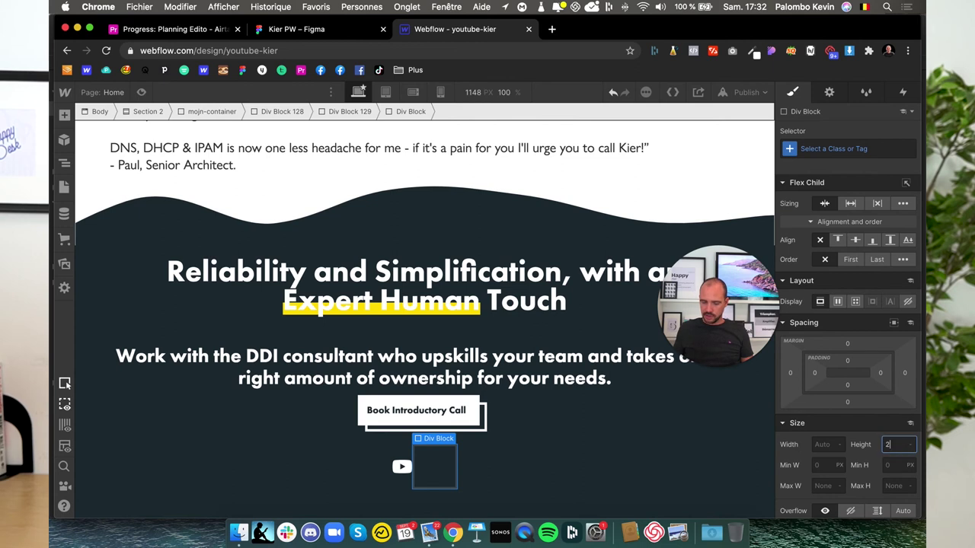
key(Return)
scroll(858, 463, down, 3)
scroll(858, 462, down, 5)
scroll(858, 462, down, 5)
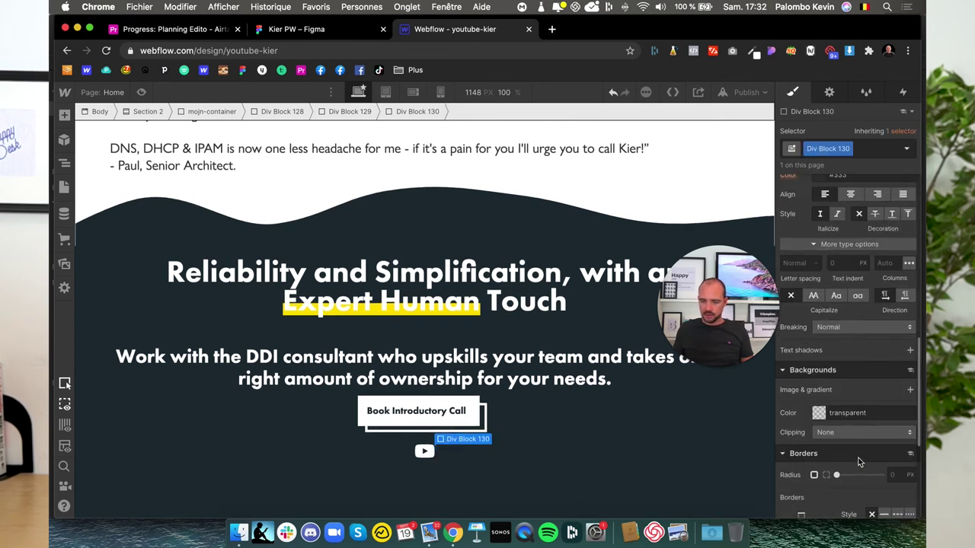
- Make the new div a yellow bar 50 px wide and 5 px tall
click(820, 412)
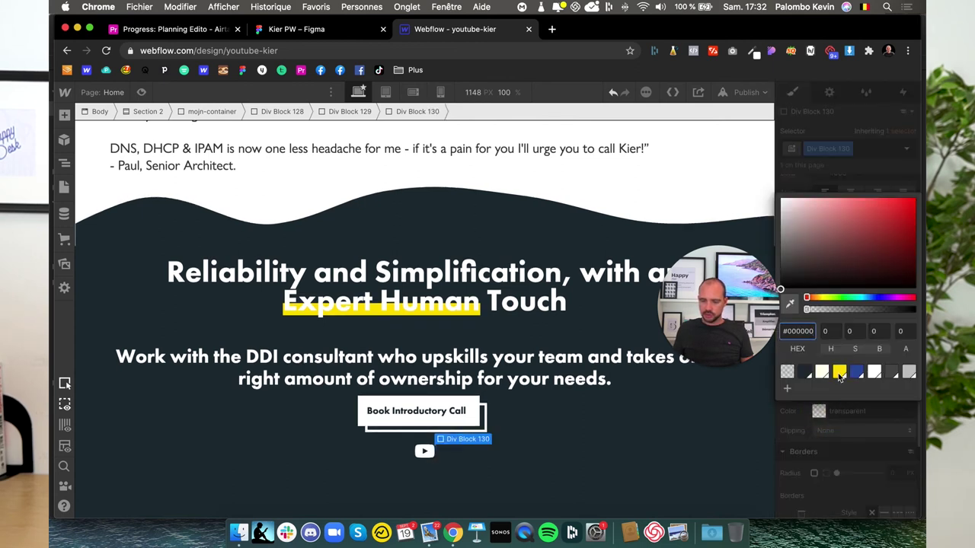
click(839, 373)
click(810, 470)
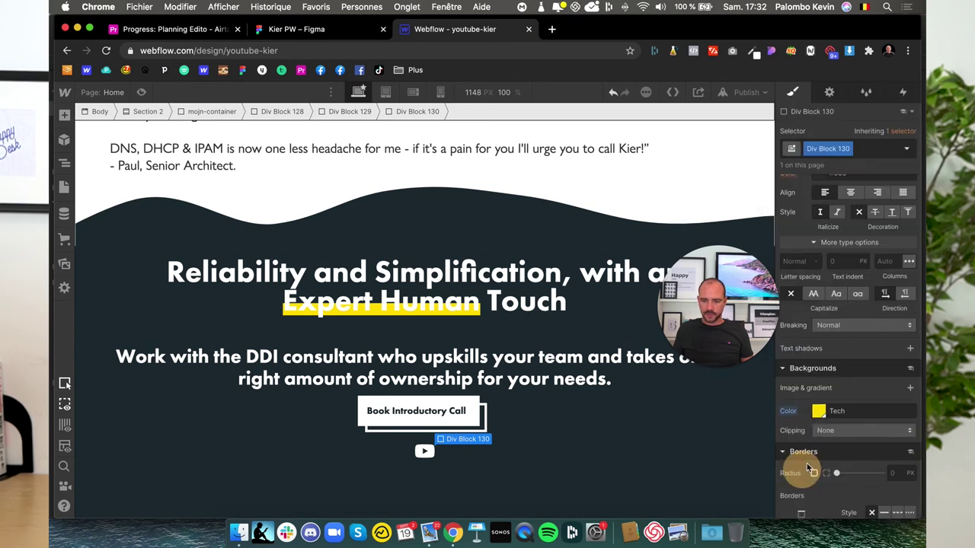
scroll(808, 467, up, 10)
click(823, 386)
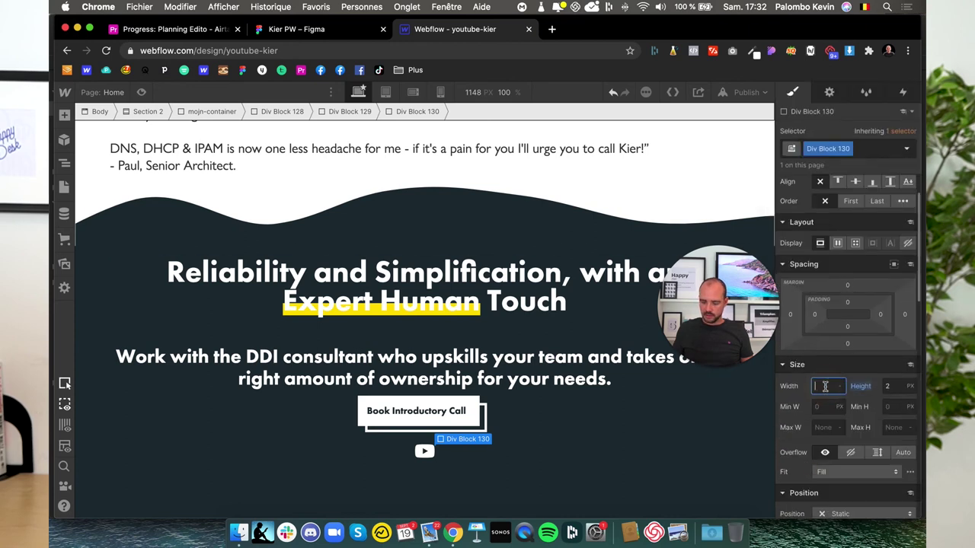
text(50)
click(891, 386)
text(5)
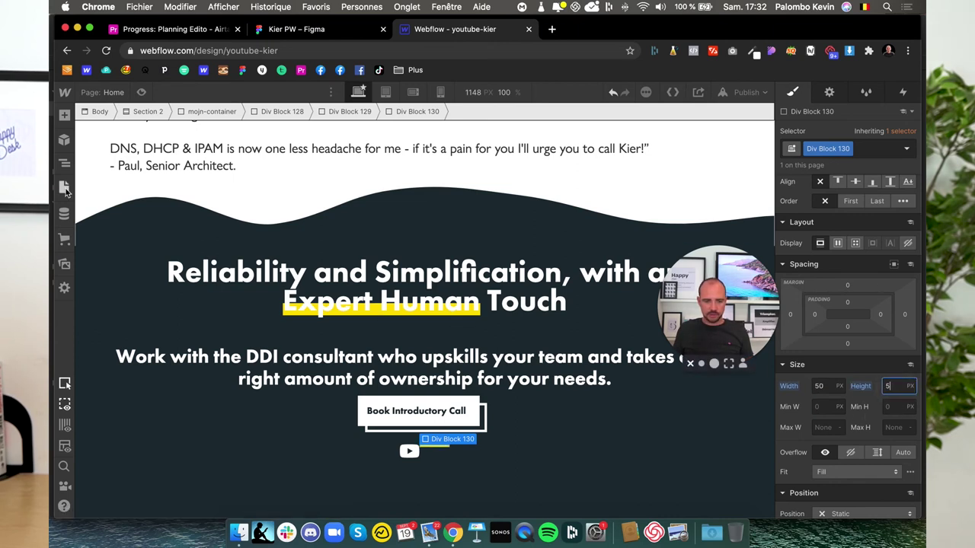
- Set Div Block 129 to horizontal direction and add a 5 px gap above the yellow bar
click(65, 163)
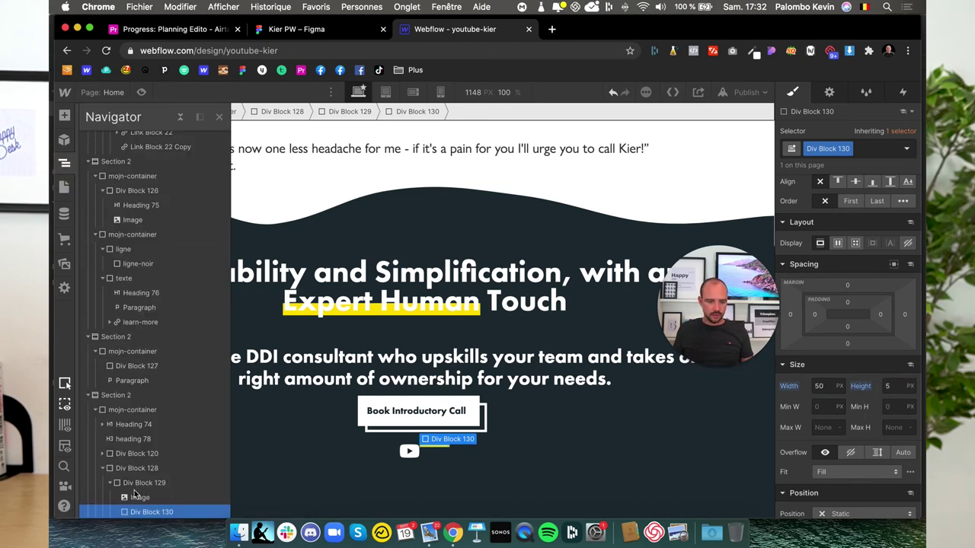
click(137, 483)
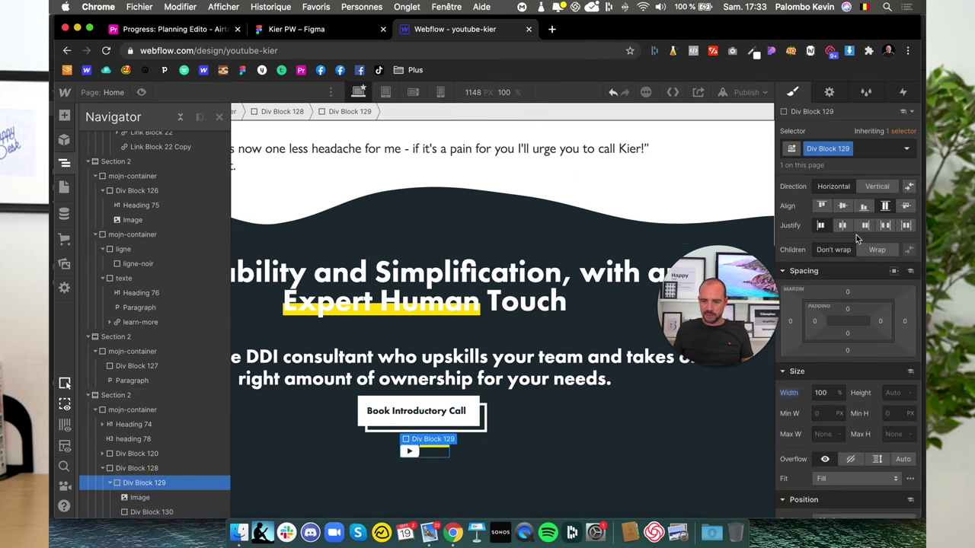
click(869, 187)
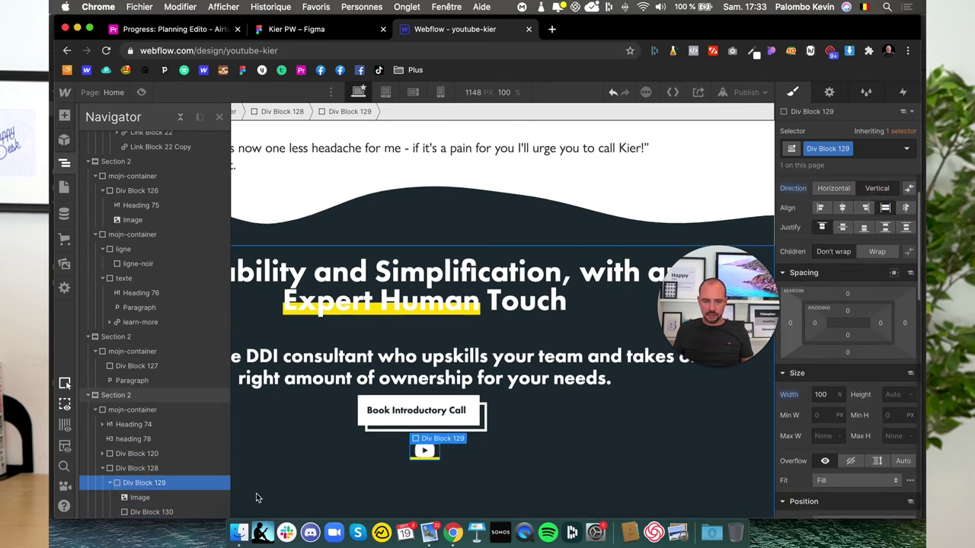
click(194, 510)
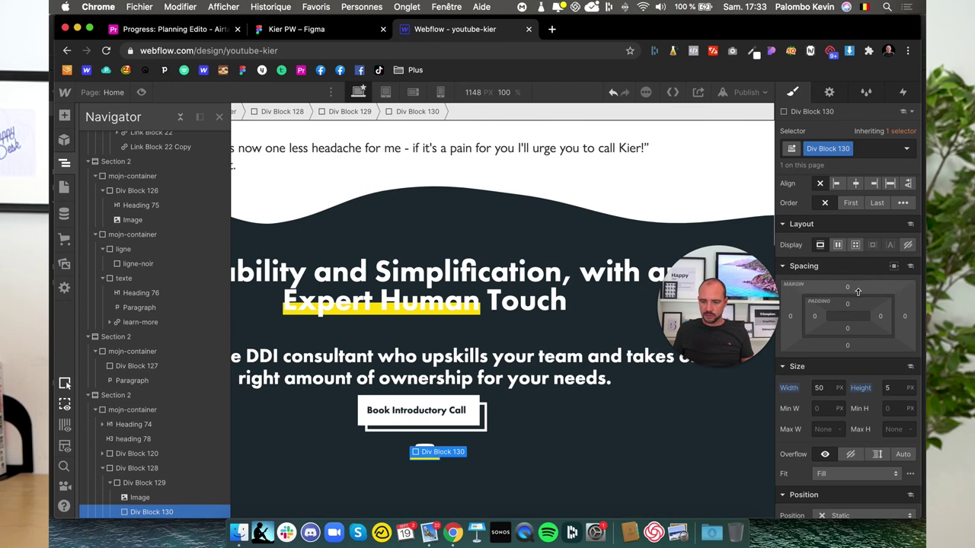
drag(850, 287, 849, 283)
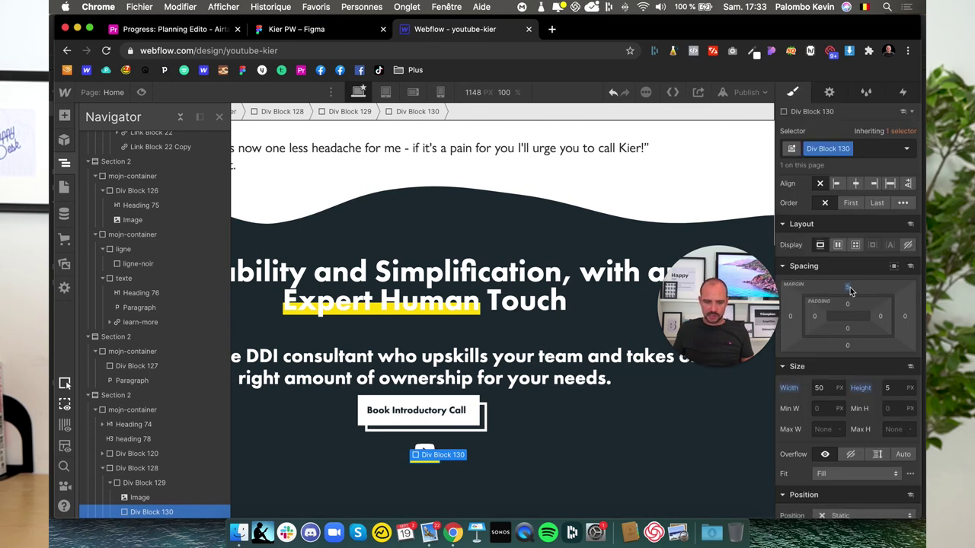
- Set the YouTube play icon to a fixed 50 px width
click(138, 498)
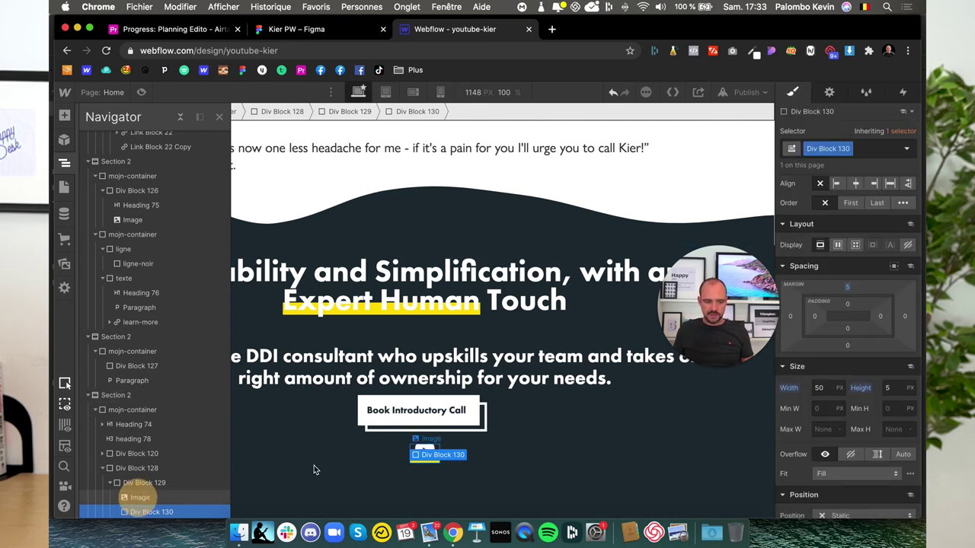
click(826, 388)
text(50)
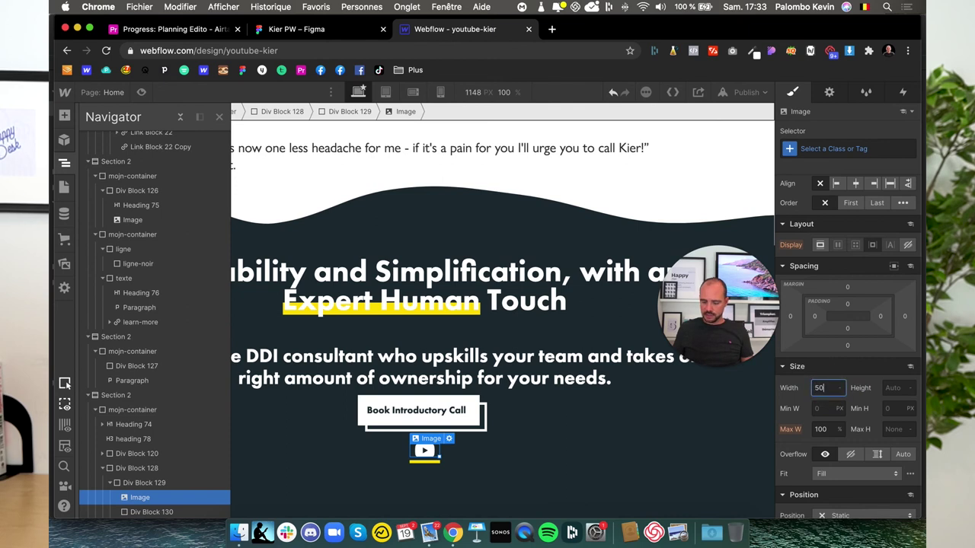
key(Return)
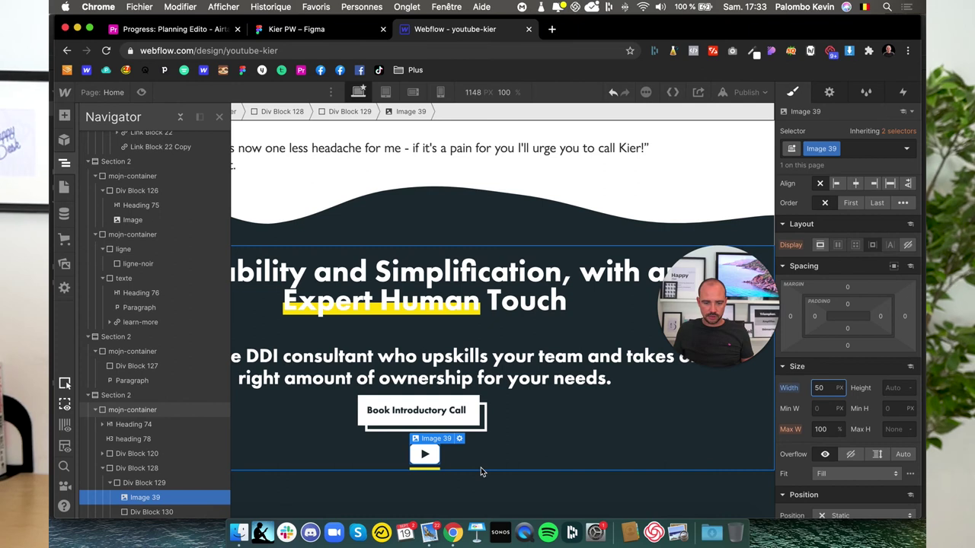
click(160, 483)
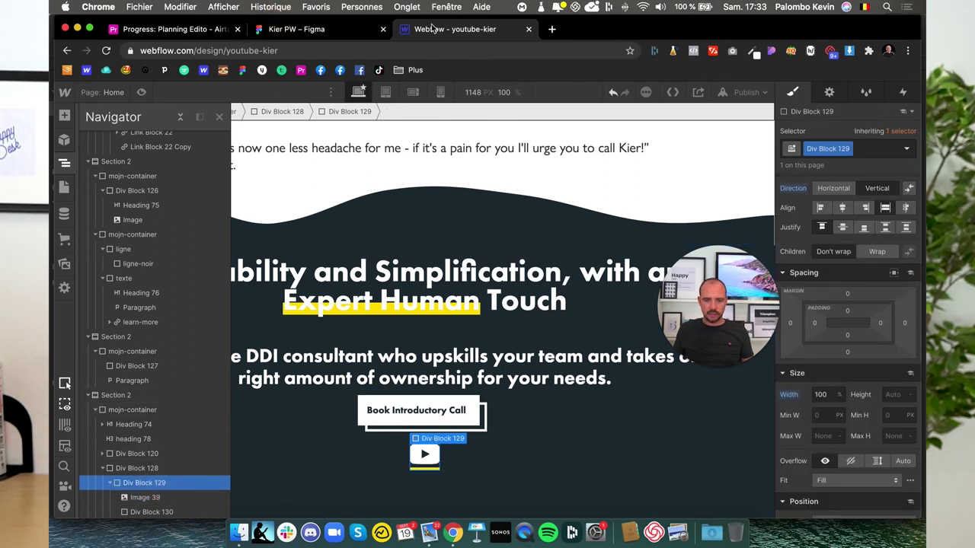
- After checking the Figma footer, change the play icon width to 40 px
click(326, 29)
click(463, 30)
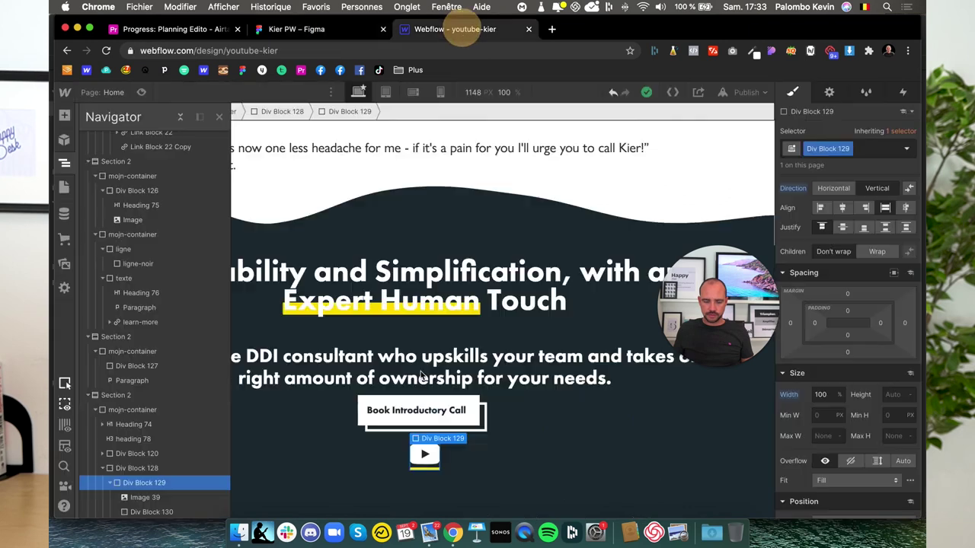
click(434, 456)
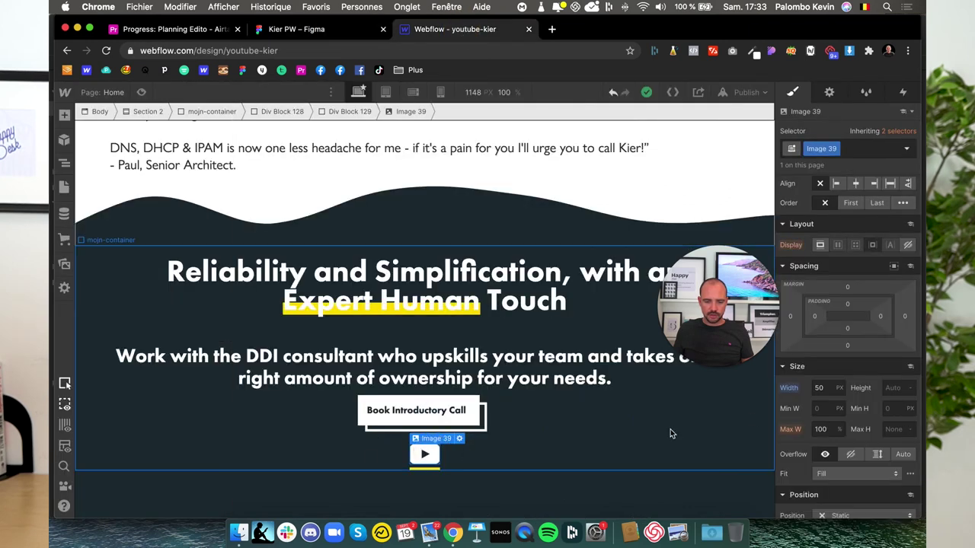
click(825, 388)
text(40)
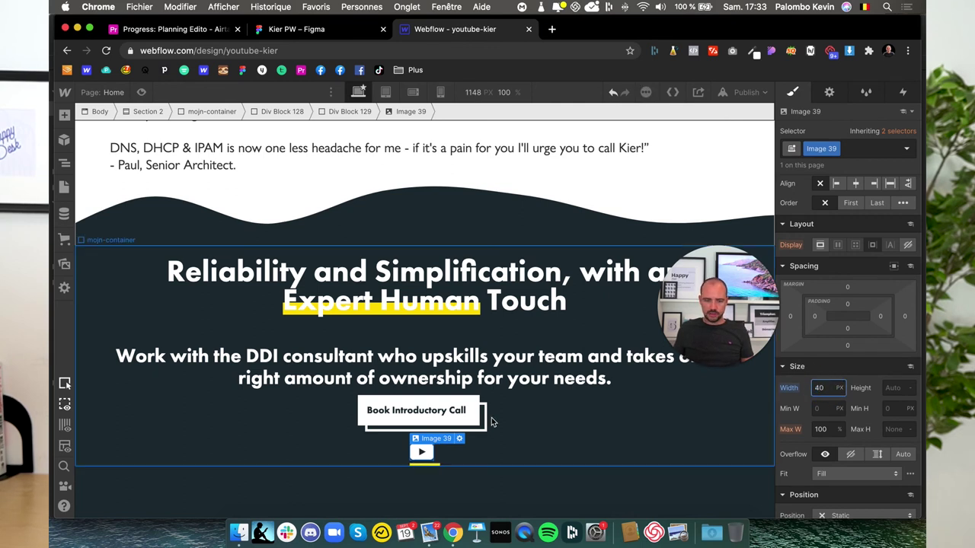
key(Return)
key(Escape)
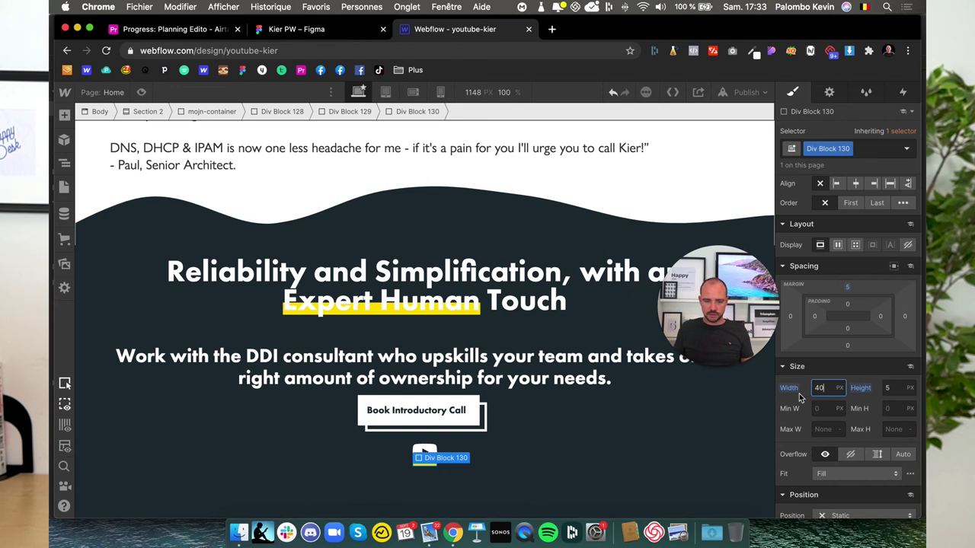
- Centre the icon and underline in Div Block 129 on both axes, then duplicate it
click(65, 162)
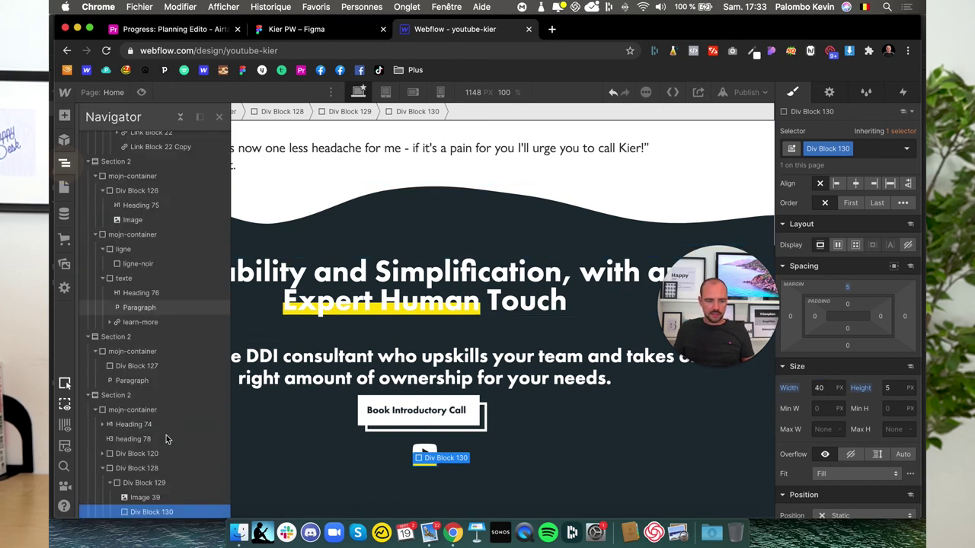
click(144, 483)
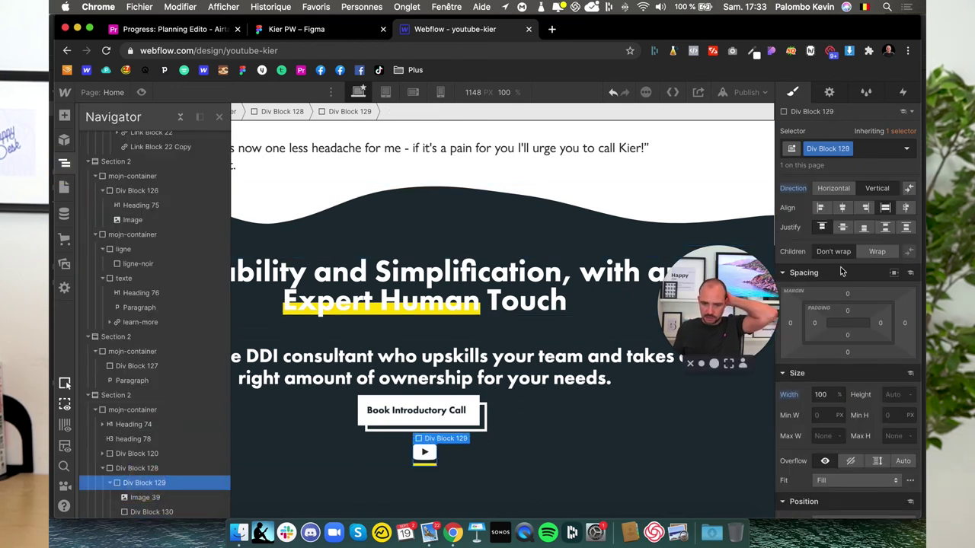
click(841, 207)
click(842, 227)
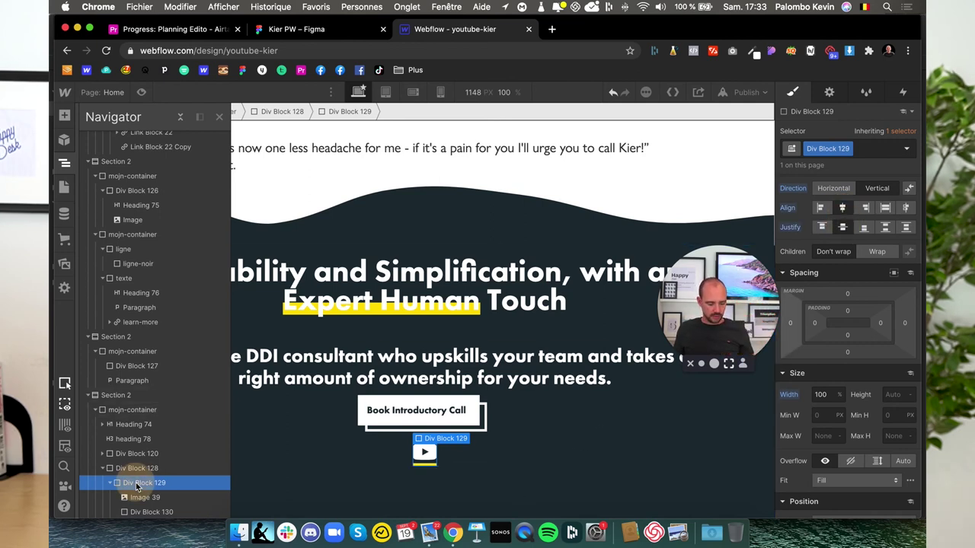
key(super+d)
key(super+d)
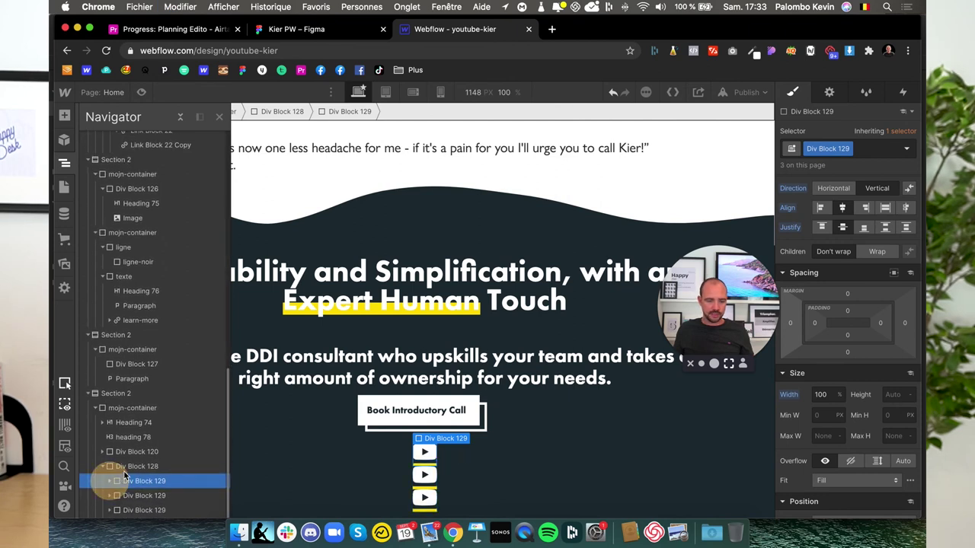
- Lay the icon wrappers in Div Block 128 out in a horizontal row
click(132, 463)
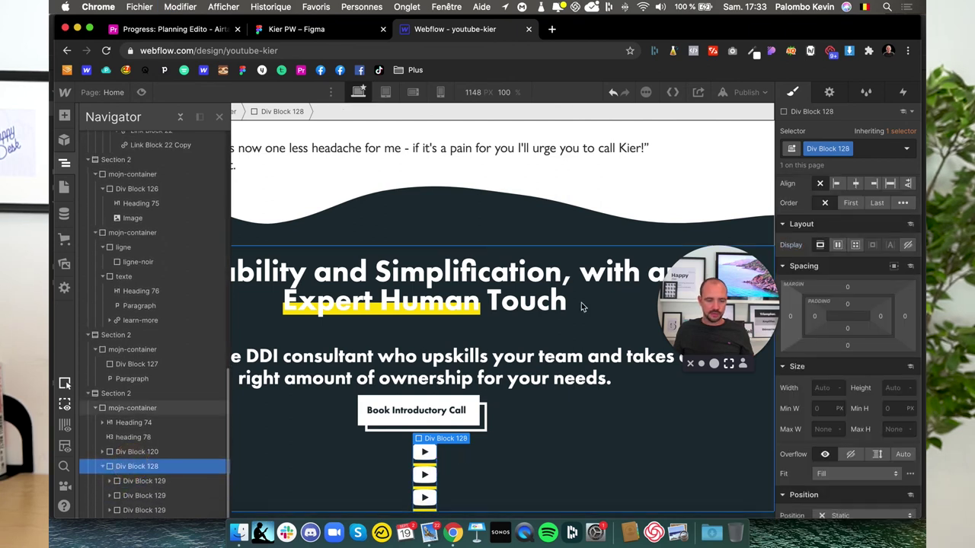
click(838, 245)
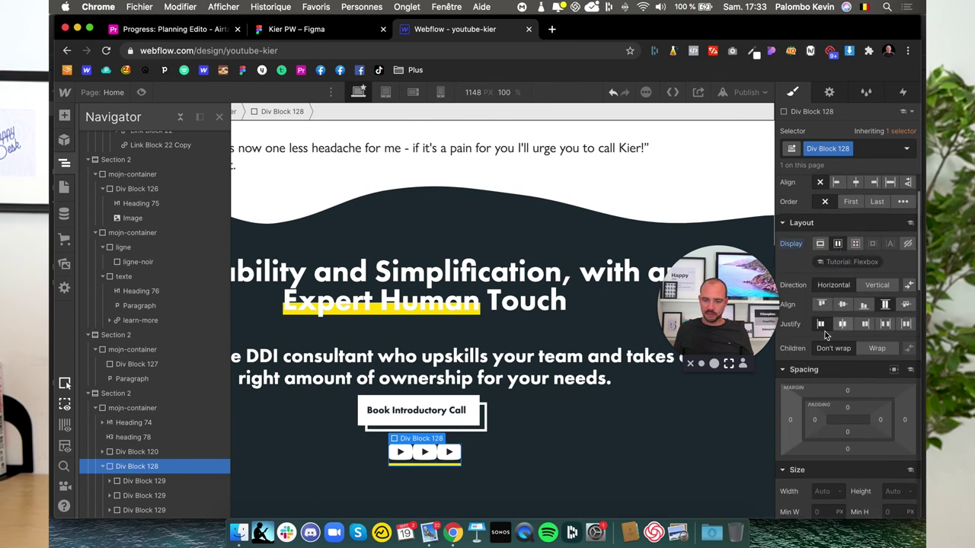
click(885, 324)
alt+click(887, 330)
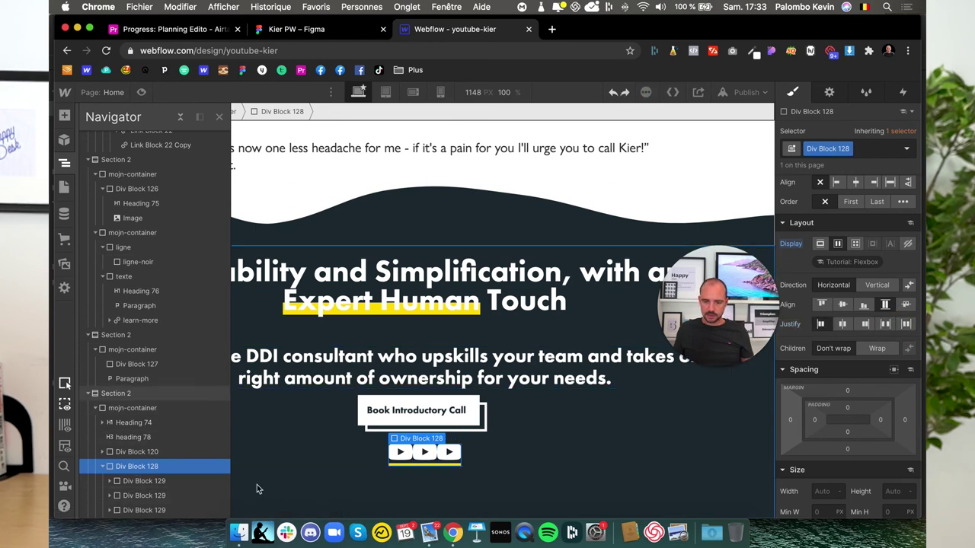
- Give the icon wrappers a 10 px right margin
click(161, 481)
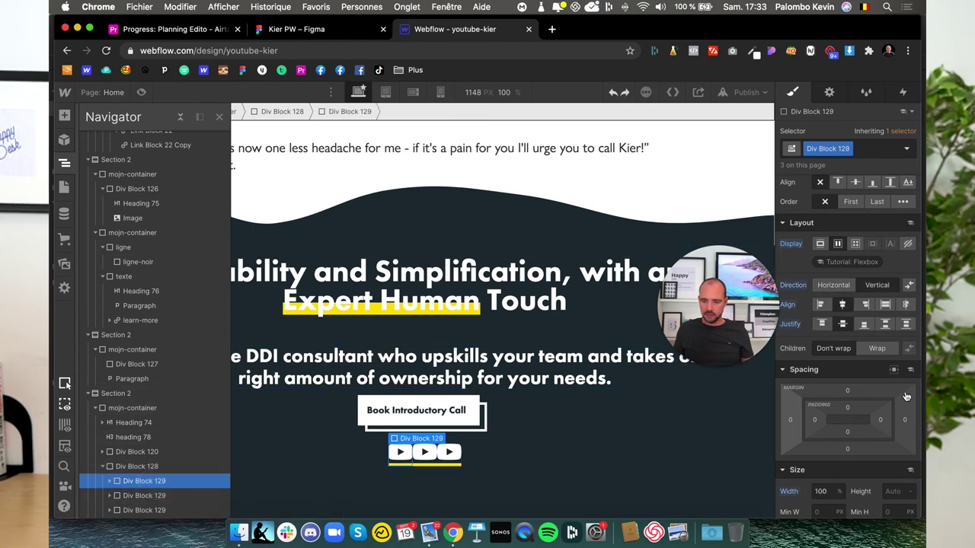
click(905, 421)
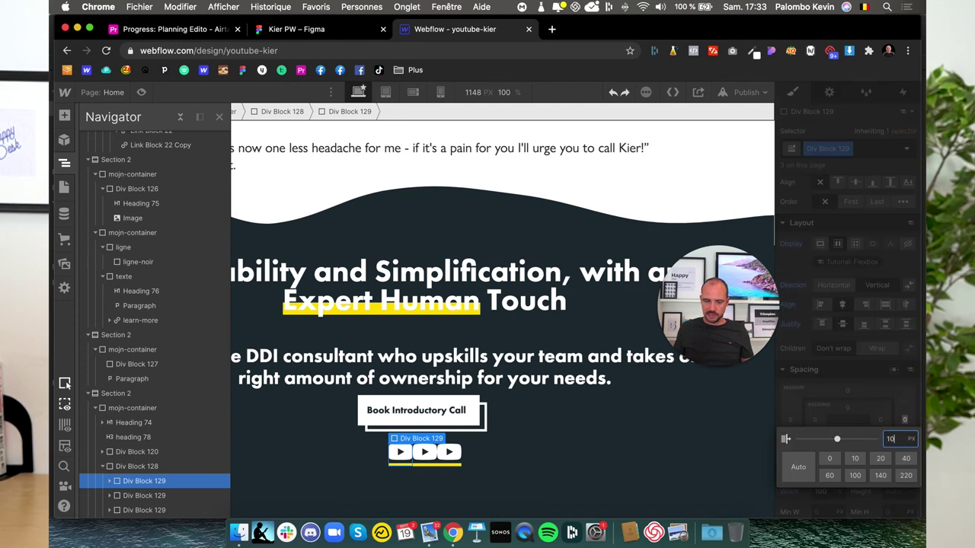
text(10)
key(Return)
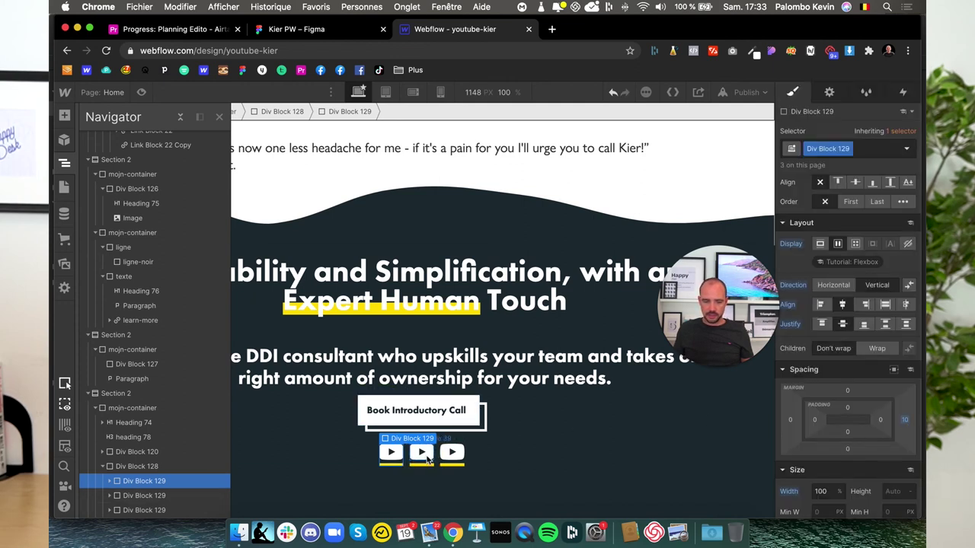
click(421, 452)
key(Return)
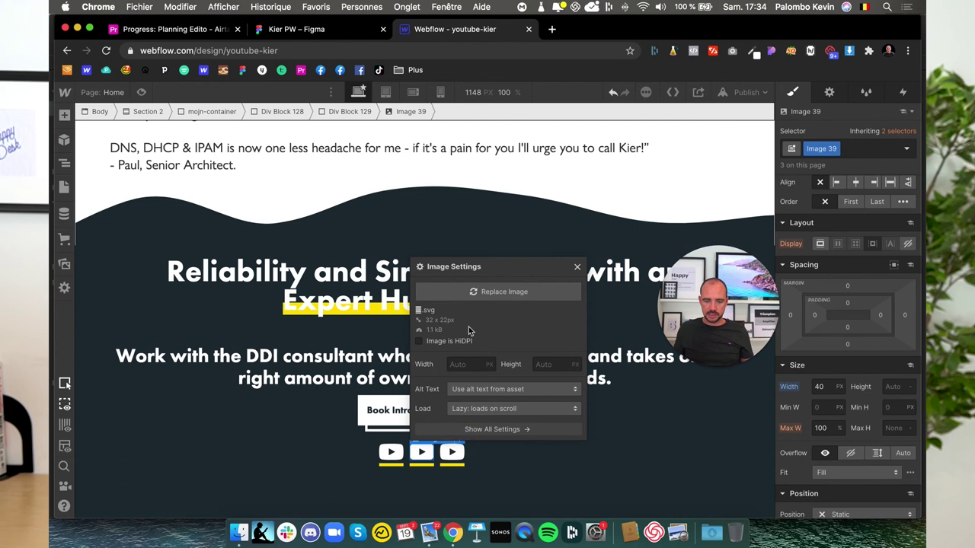
- Replace the middle and third icons with the LinkedIn and Twitter vector images
click(470, 294)
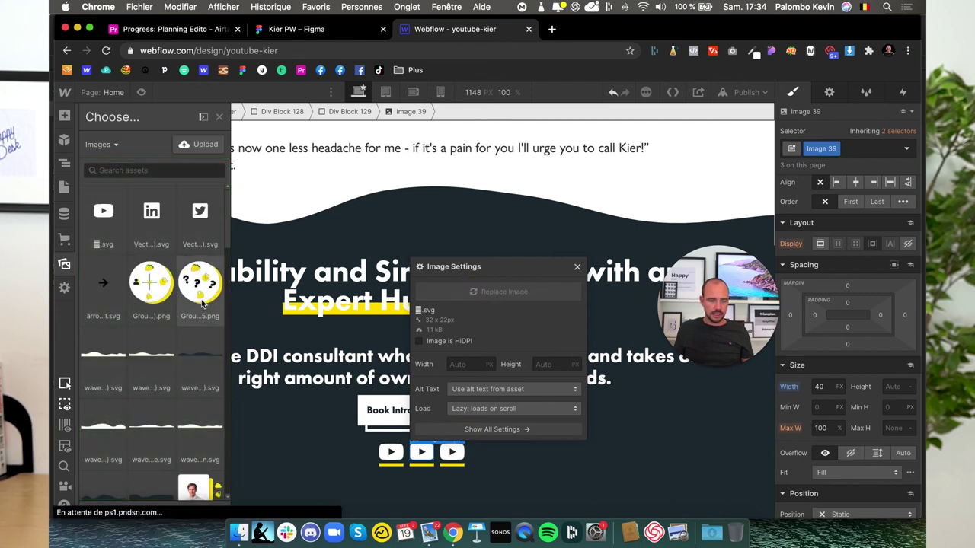
click(151, 215)
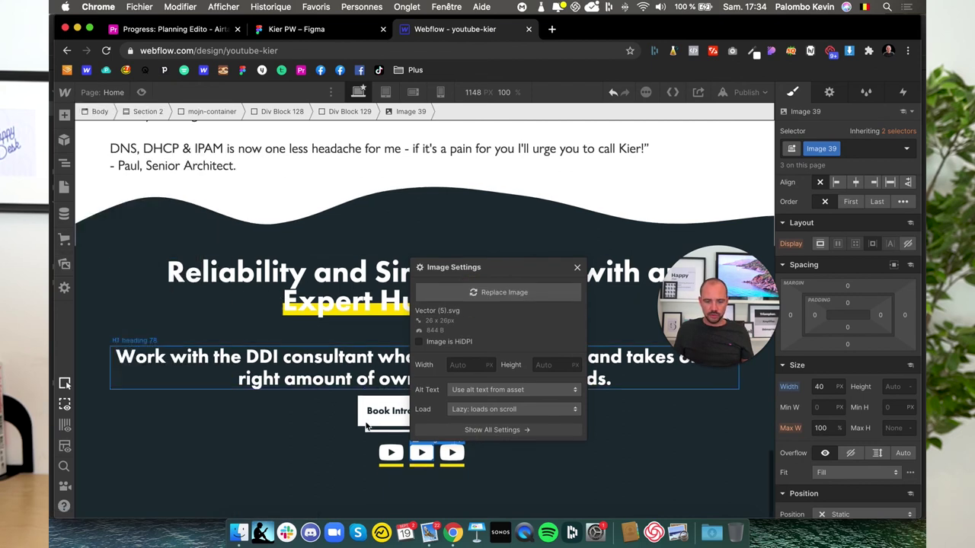
click(483, 446)
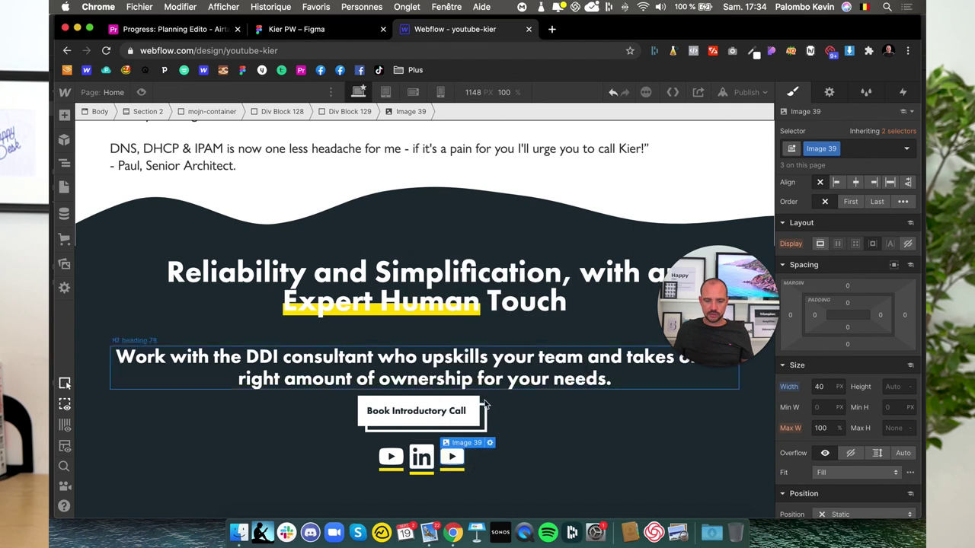
click(490, 443)
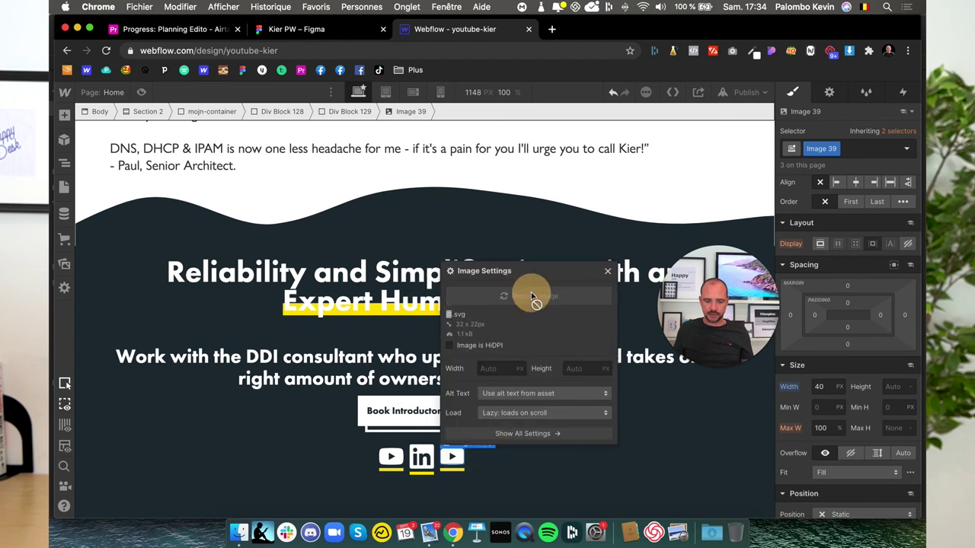
click(533, 295)
click(200, 214)
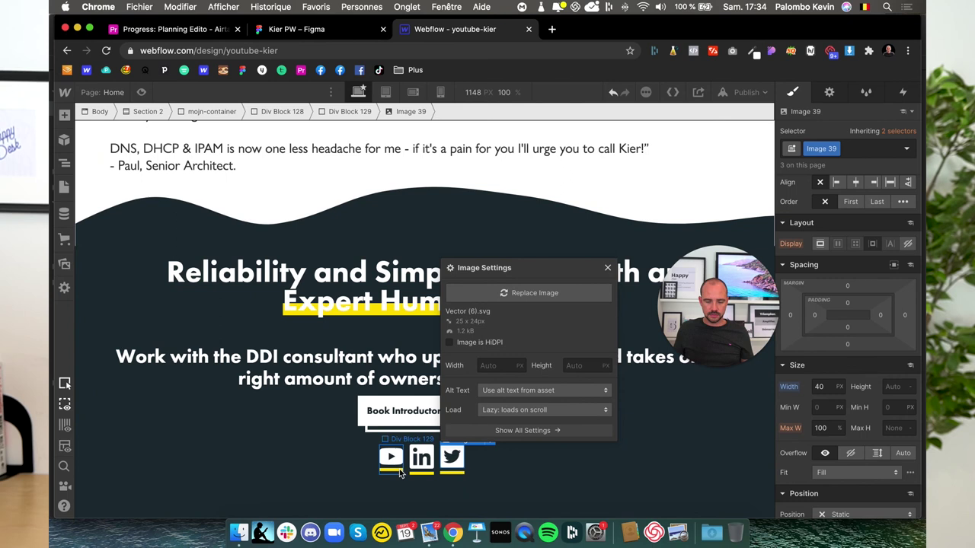
click(390, 473)
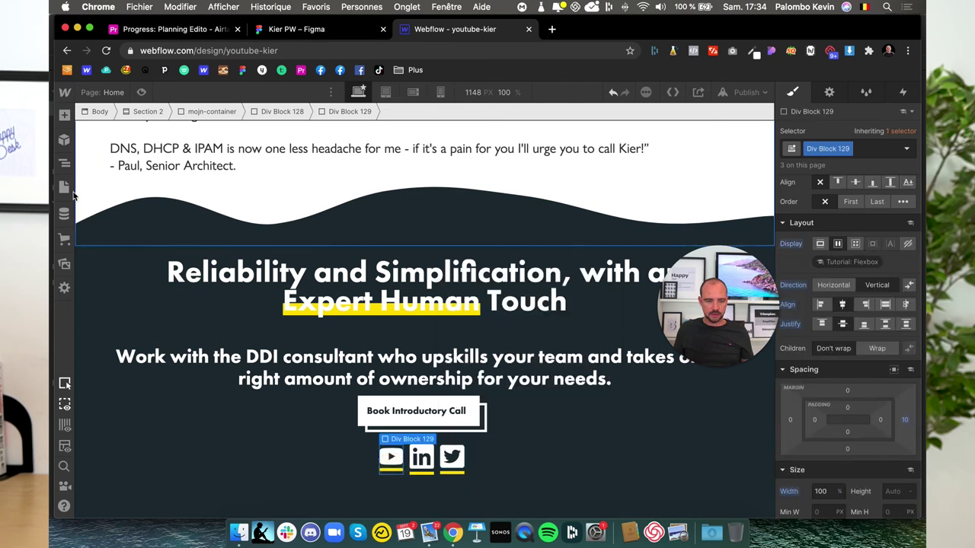
- Try a different self-alignment on the icon wrapper, then reset it to default
click(887, 183)
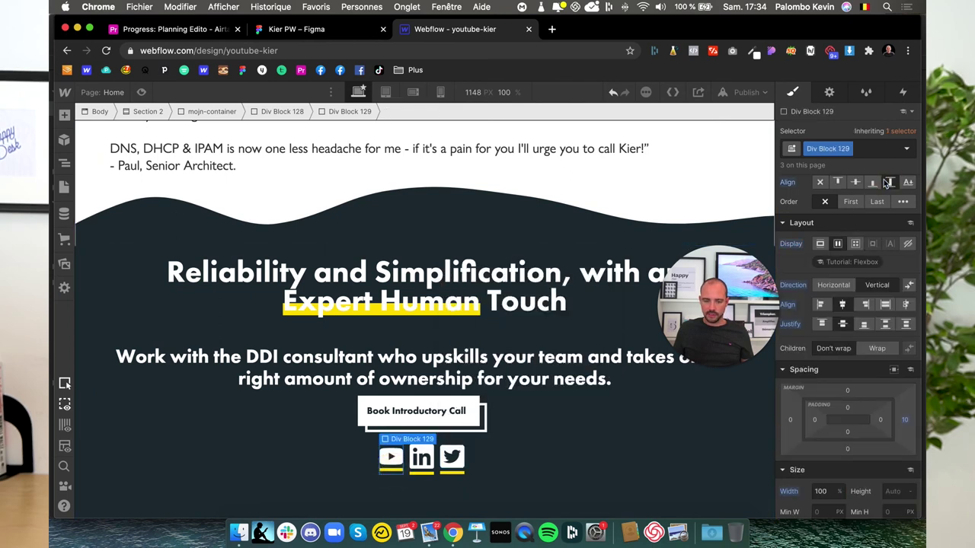
click(786, 182)
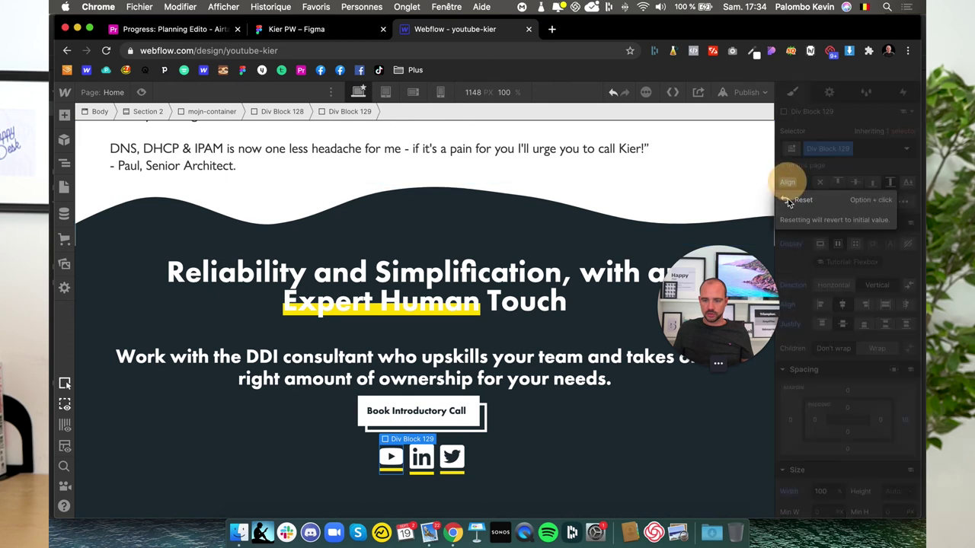
click(858, 199)
click(64, 167)
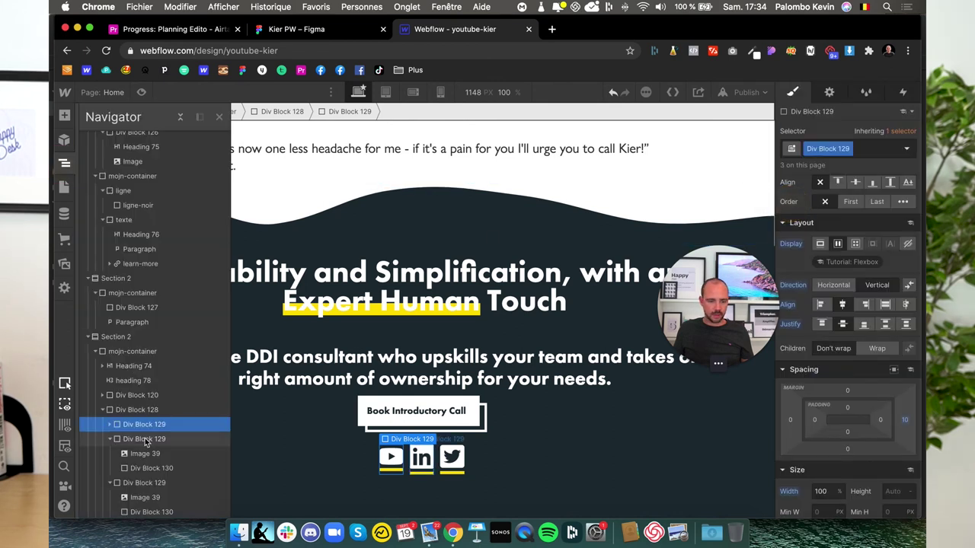
click(112, 439)
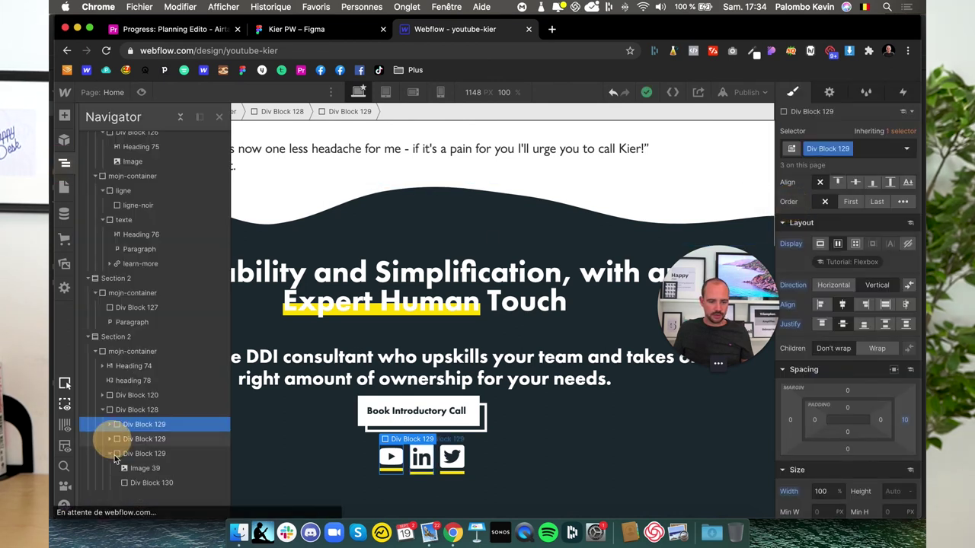
click(109, 453)
click(124, 411)
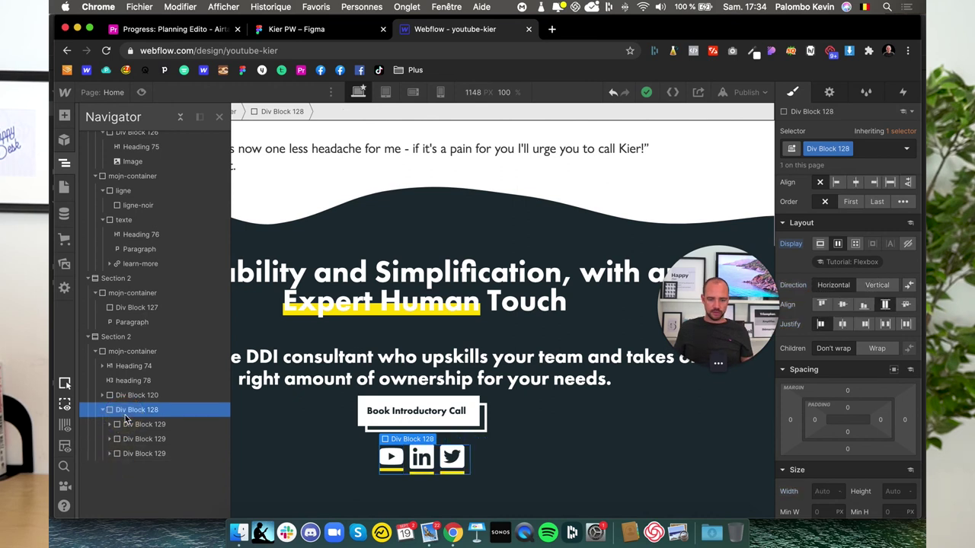
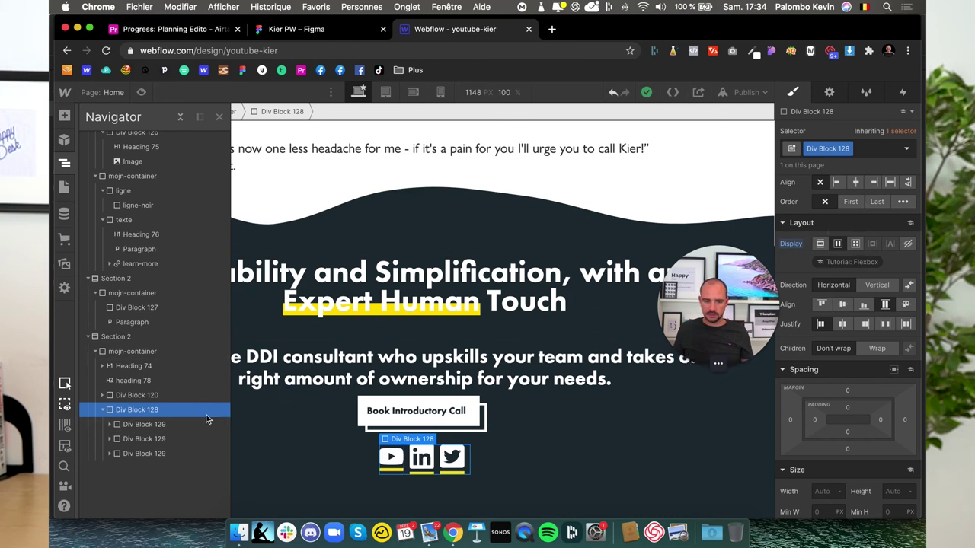
- Try a 100 px height on the first social icon block, then reset it to auto
click(163, 424)
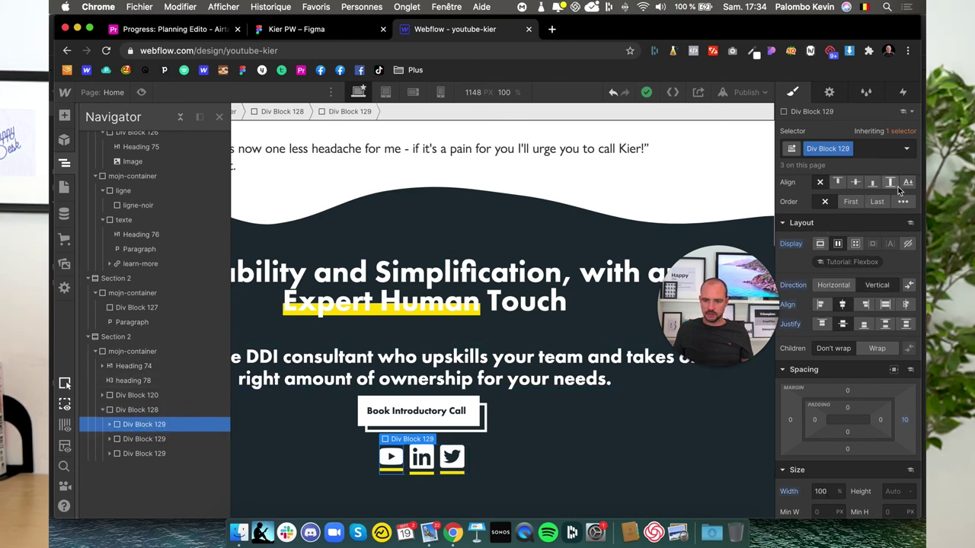
scroll(800, 190, up, 1)
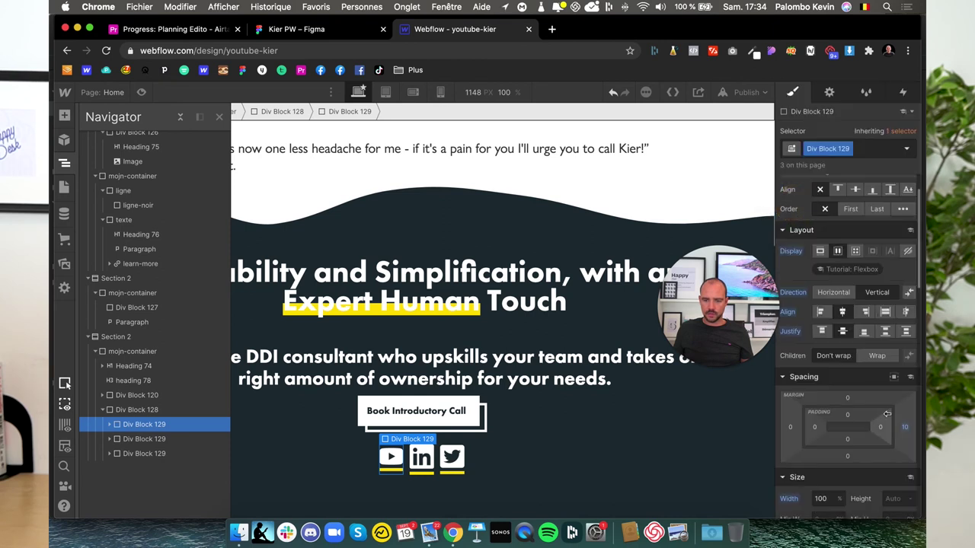
scroll(887, 413, down, 3)
click(897, 403)
text(100)
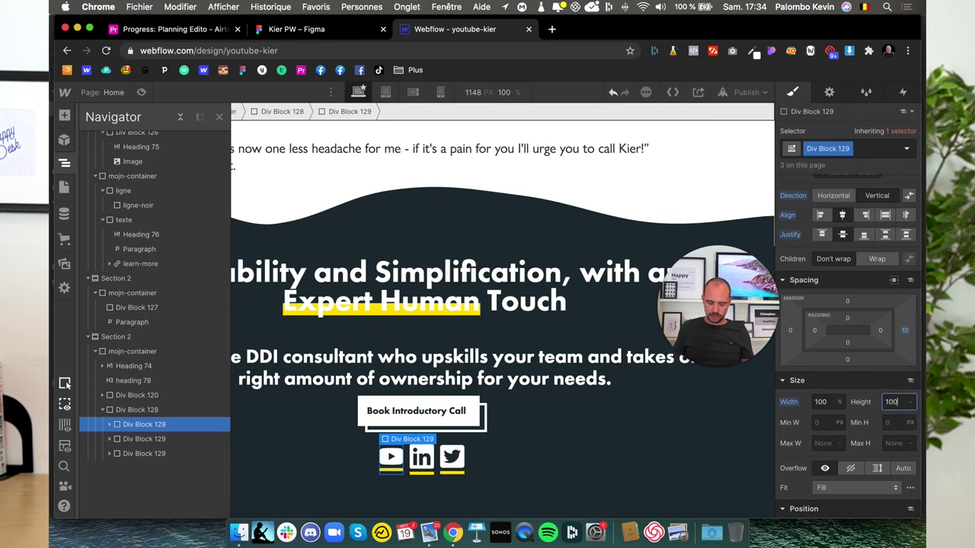
key(Return)
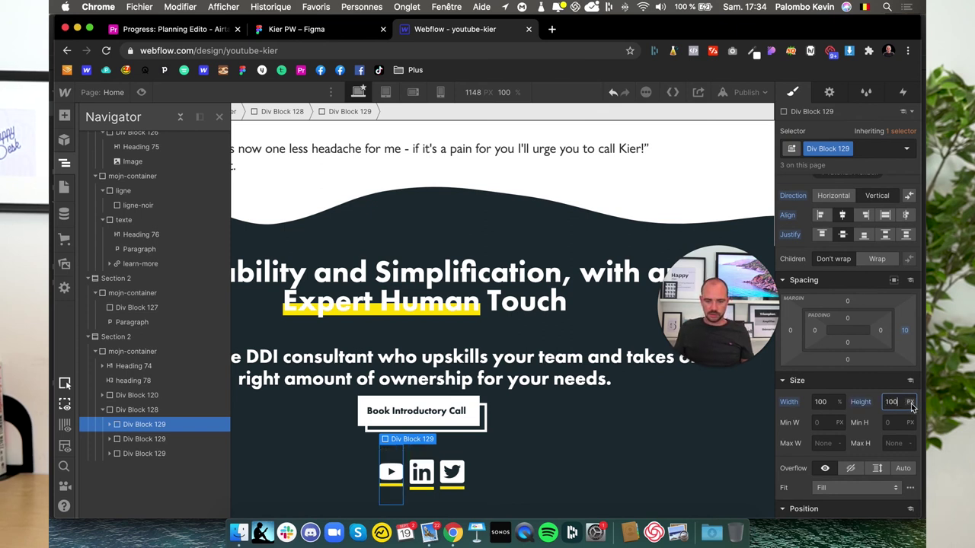
click(860, 402)
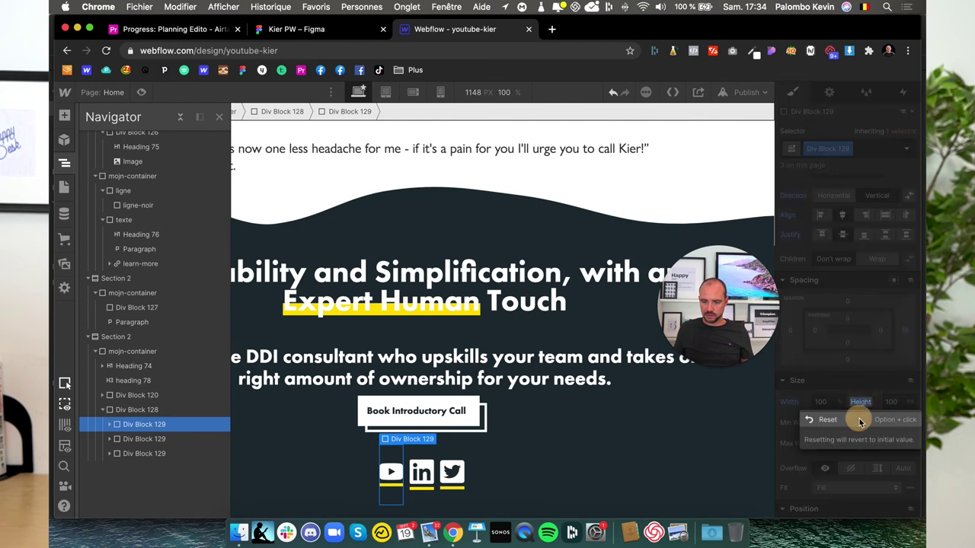
click(855, 421)
click(886, 237)
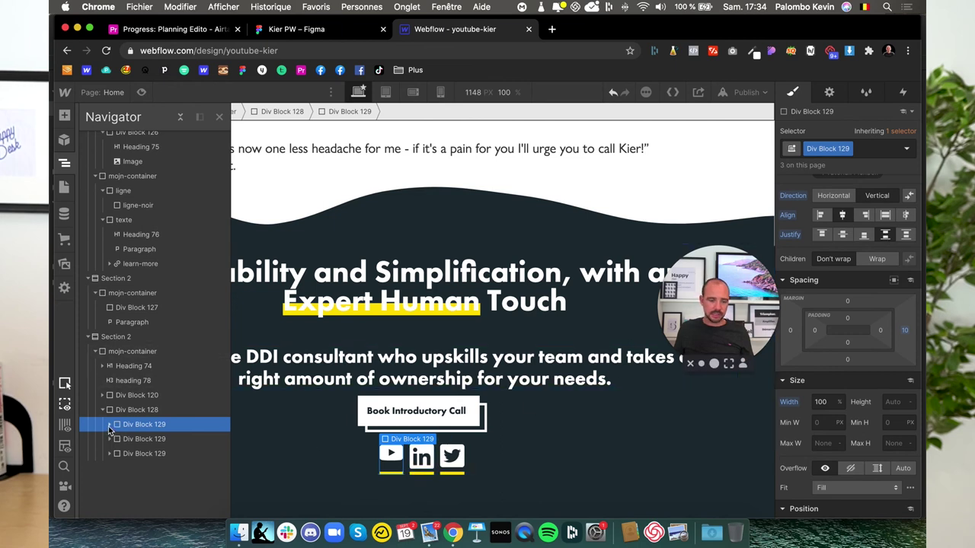
- Make the social icon image (Image 39) 50 px tall
click(110, 430)
click(139, 440)
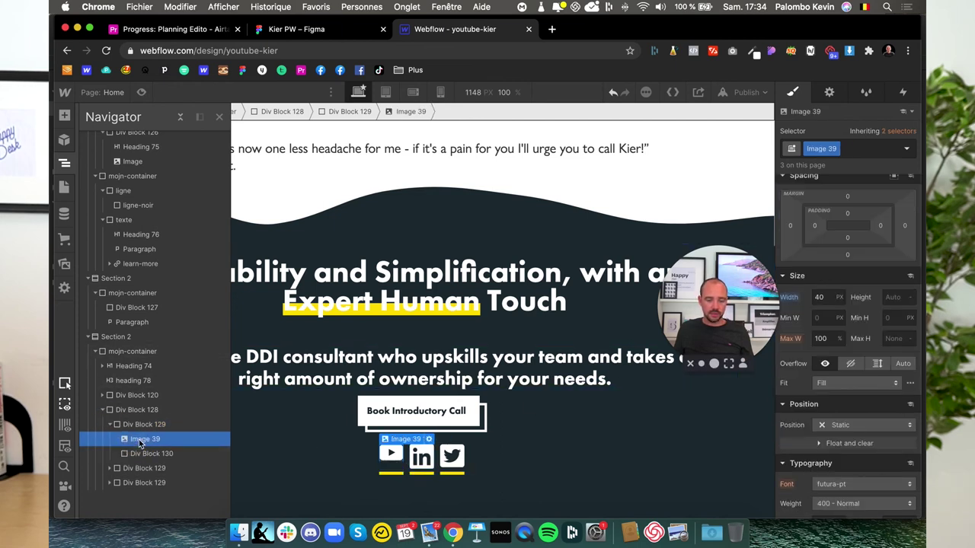
click(893, 296)
text(50)
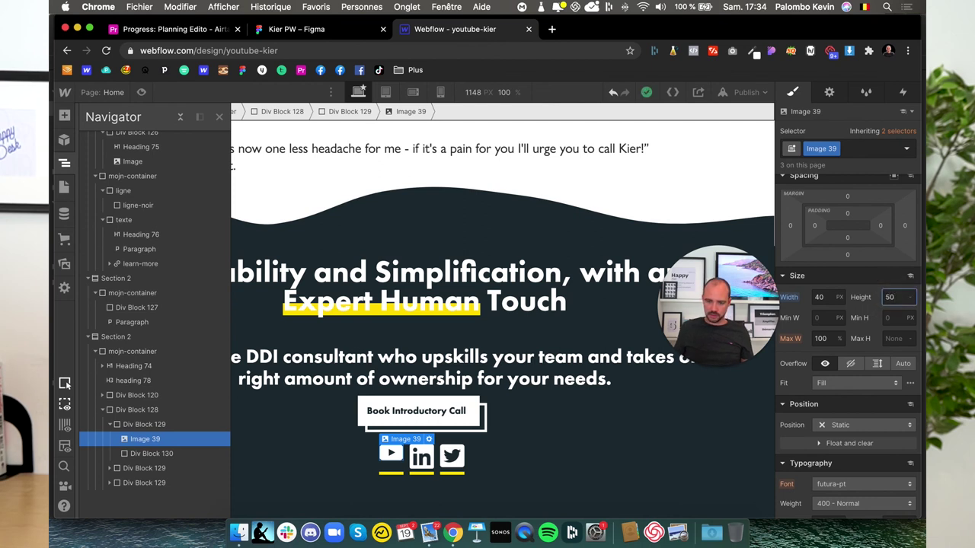
key(Return)
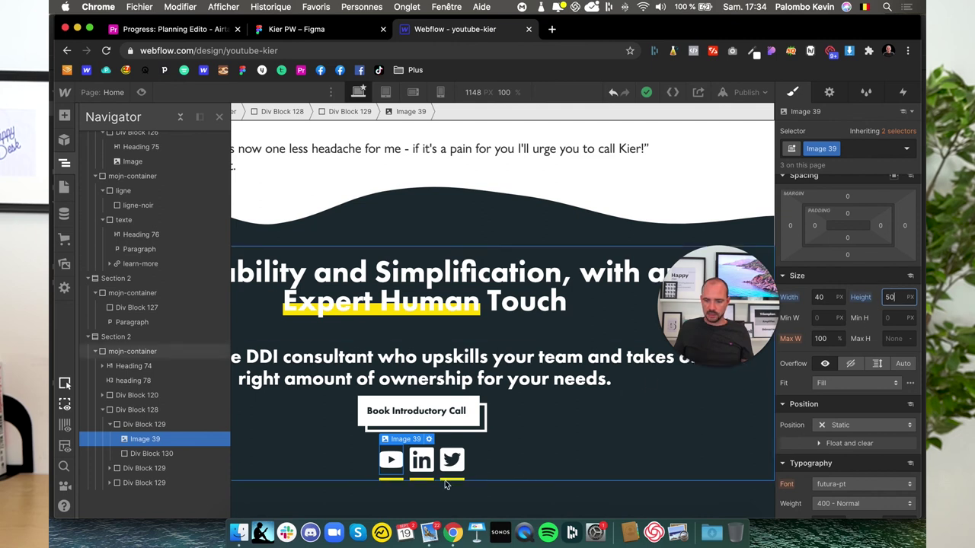
- Give the icon block 20 px side padding, then reduce left and right padding to 10
click(321, 484)
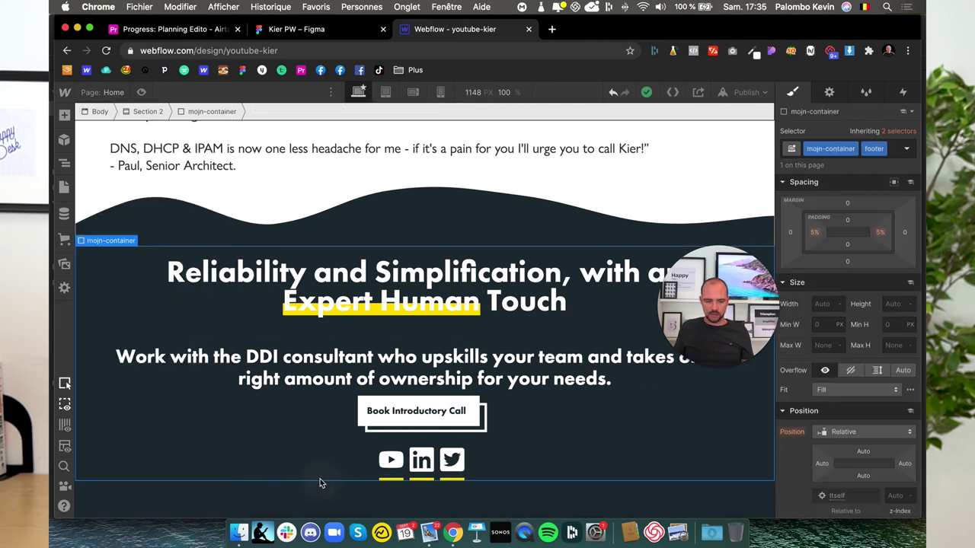
click(392, 480)
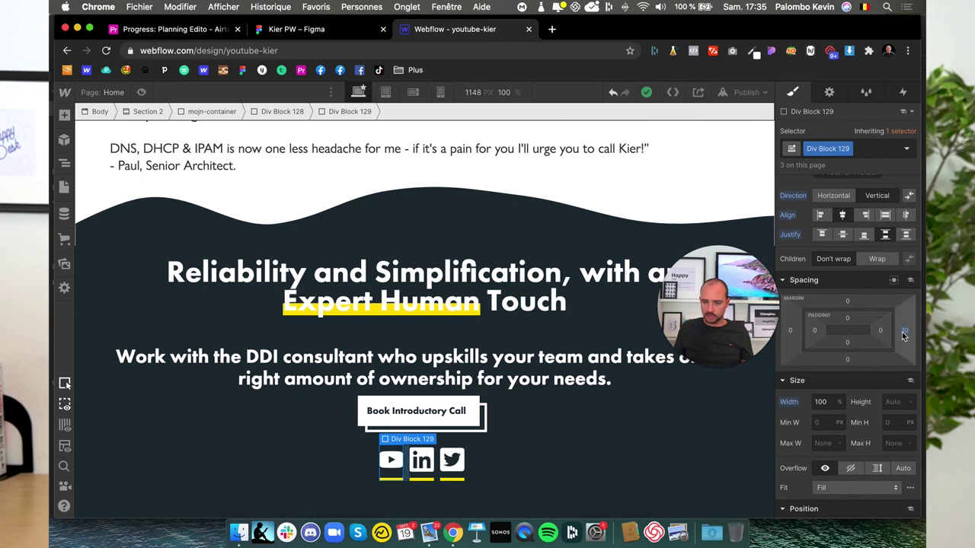
click(904, 335)
text(20)
key(Return)
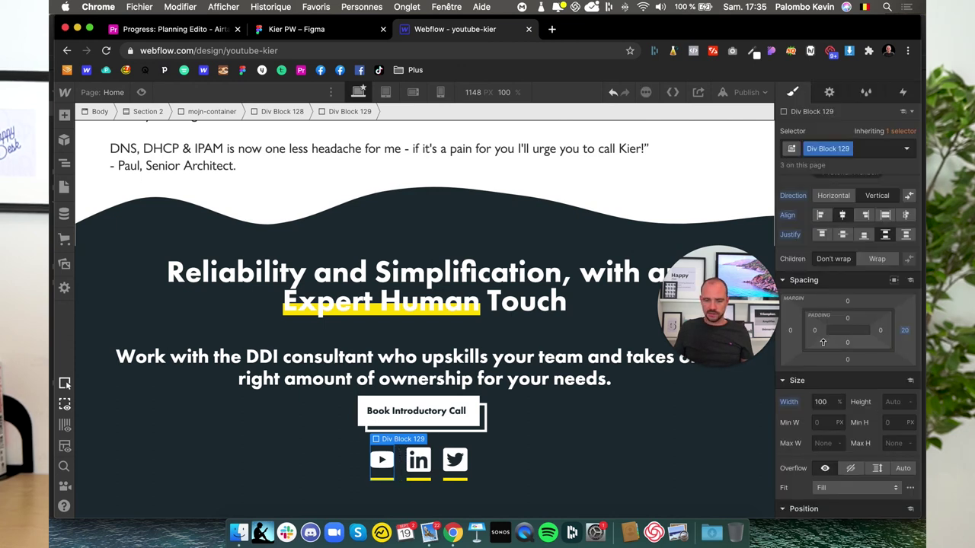
click(790, 332)
text(20)
key(Return)
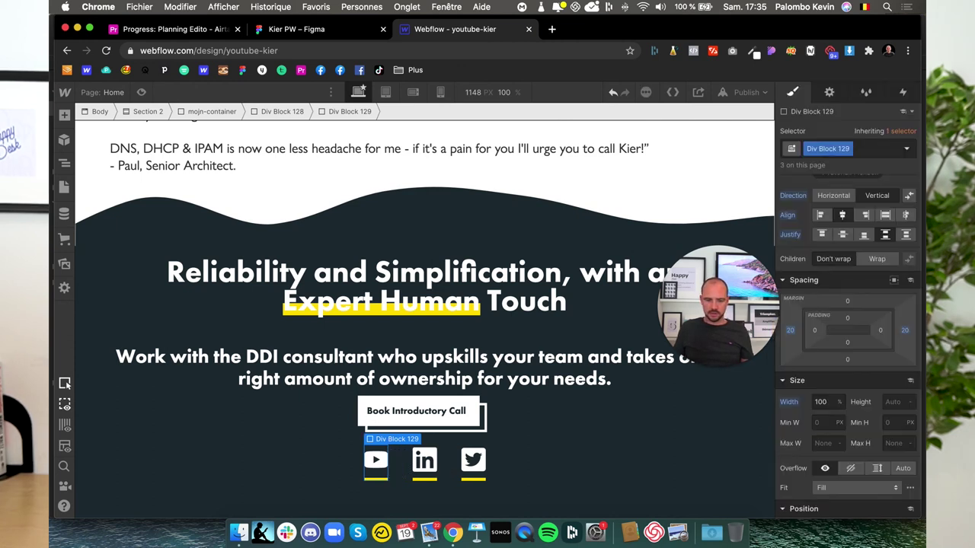
click(792, 329)
text(10)
key(Return)
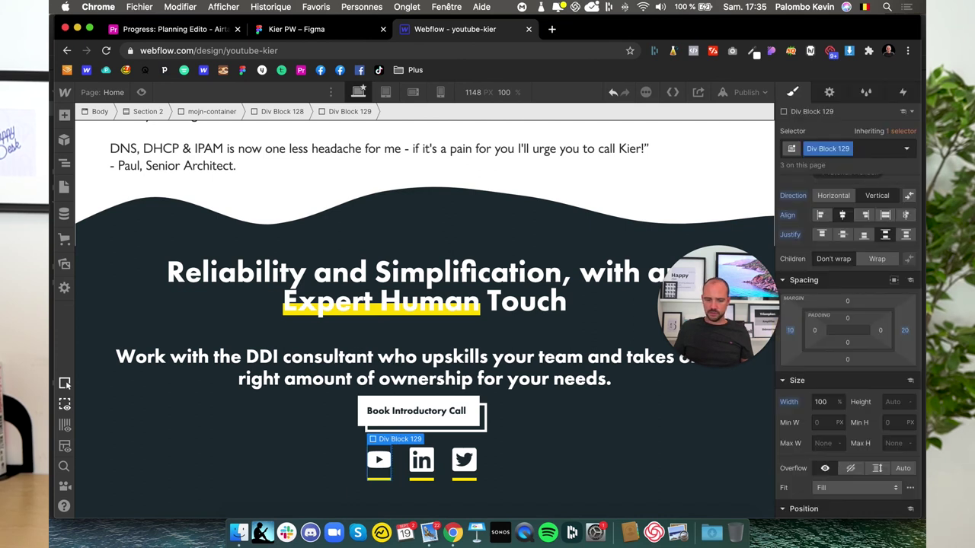
click(905, 329)
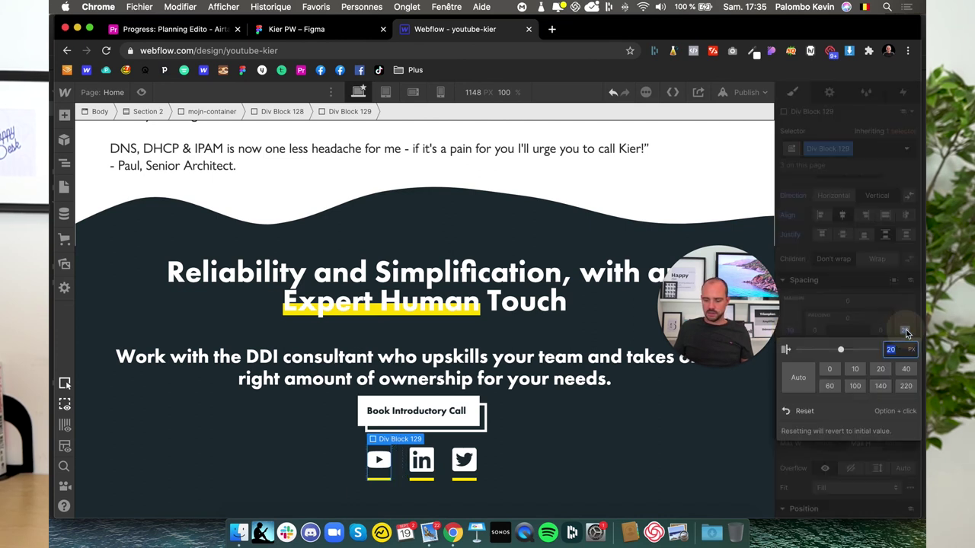
text(10)
key(Return)
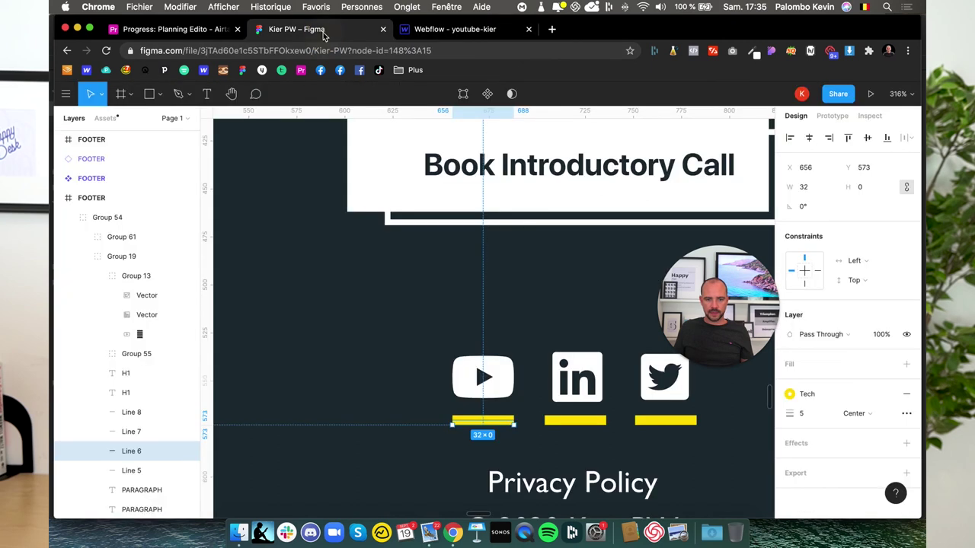
- Compare the icon row's spacing with the Figma footer design
click(324, 32)
click(470, 381)
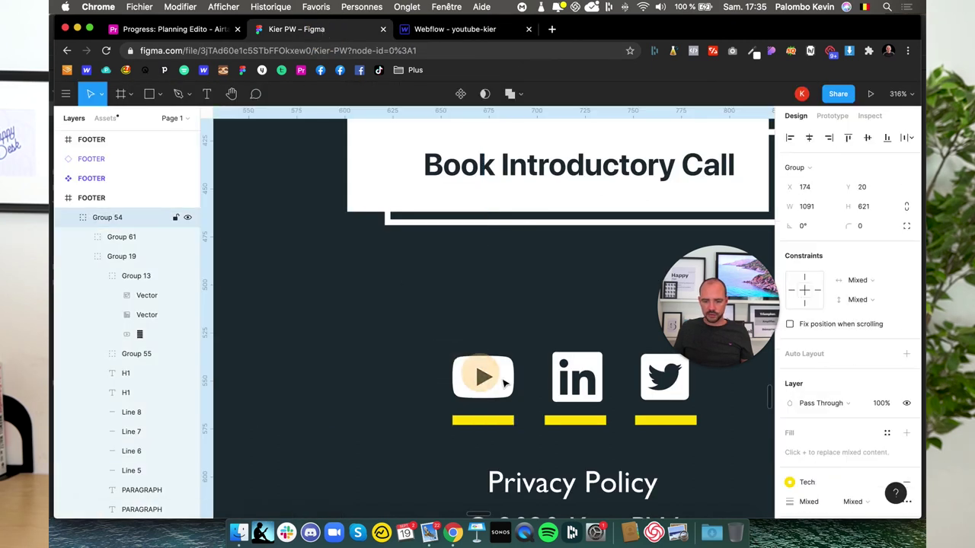
double_click(473, 384)
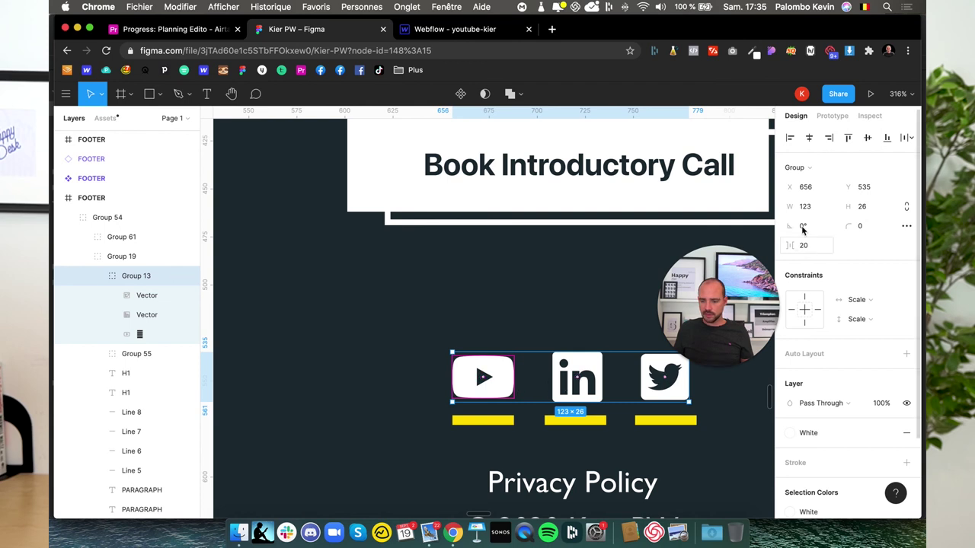
click(449, 29)
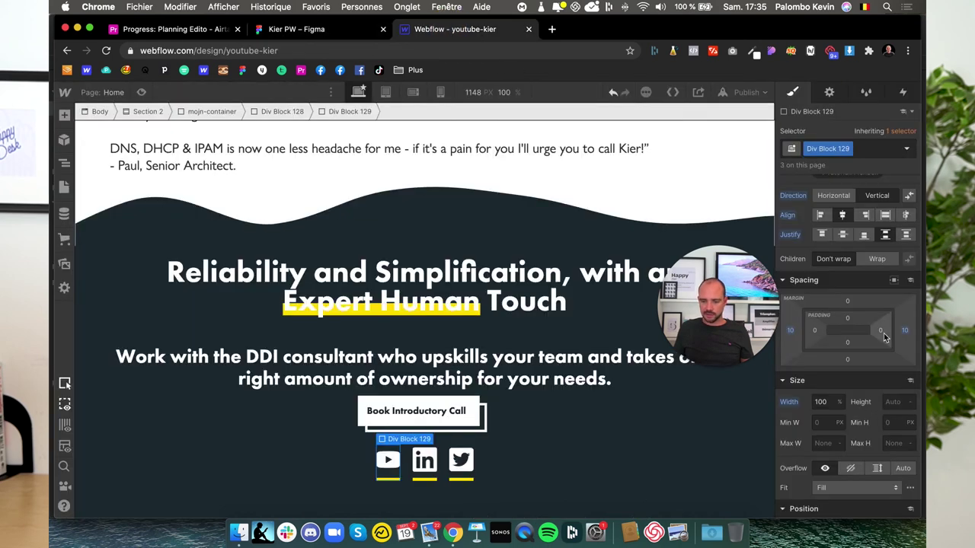
click(259, 443)
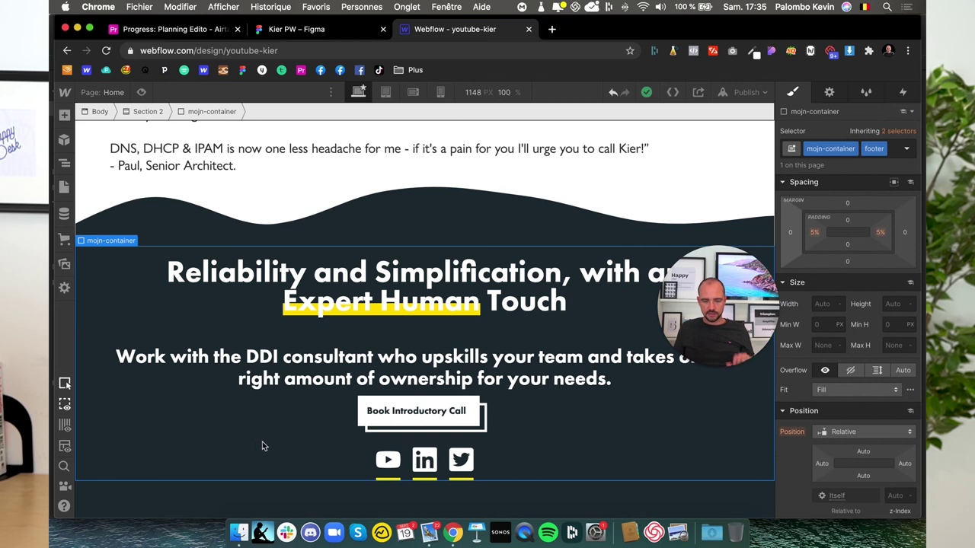
click(291, 31)
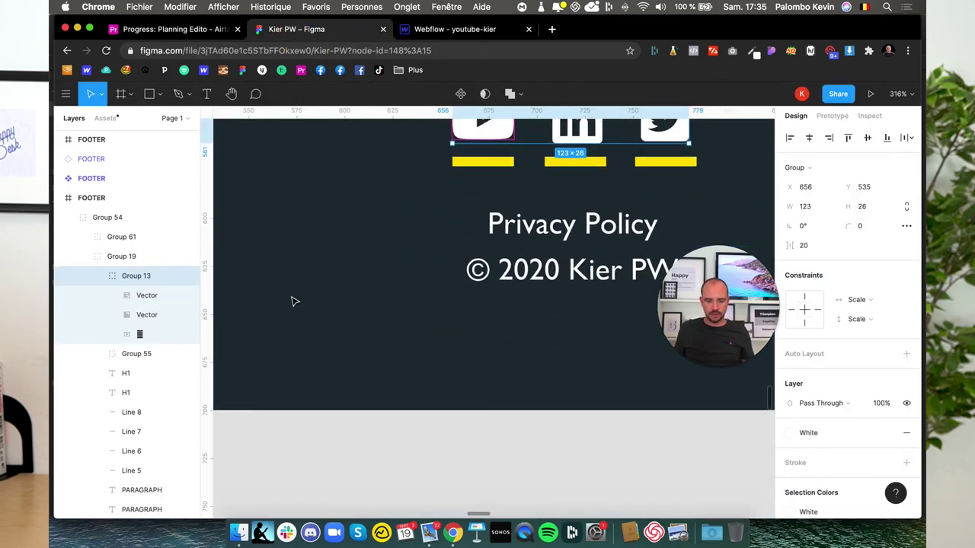
scroll(492, 292, up, 2)
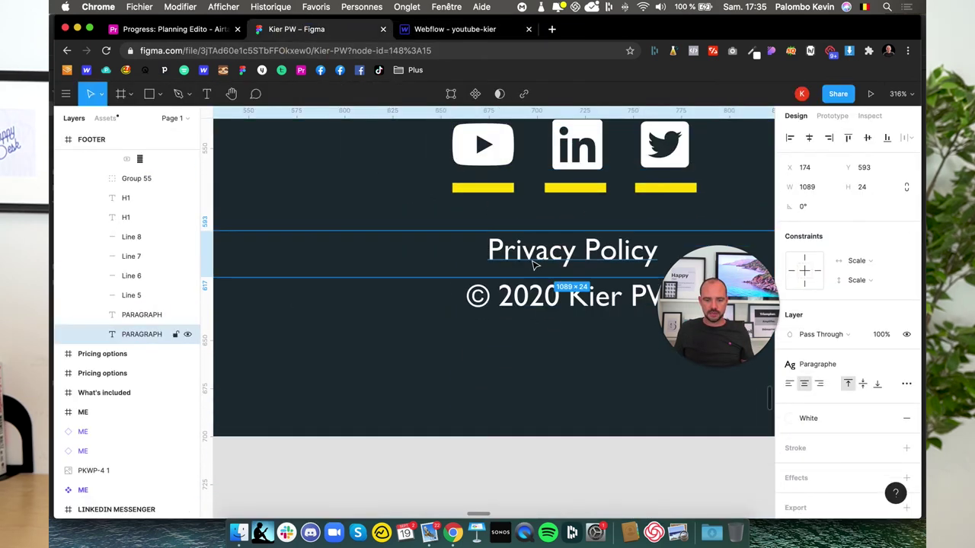
click(443, 29)
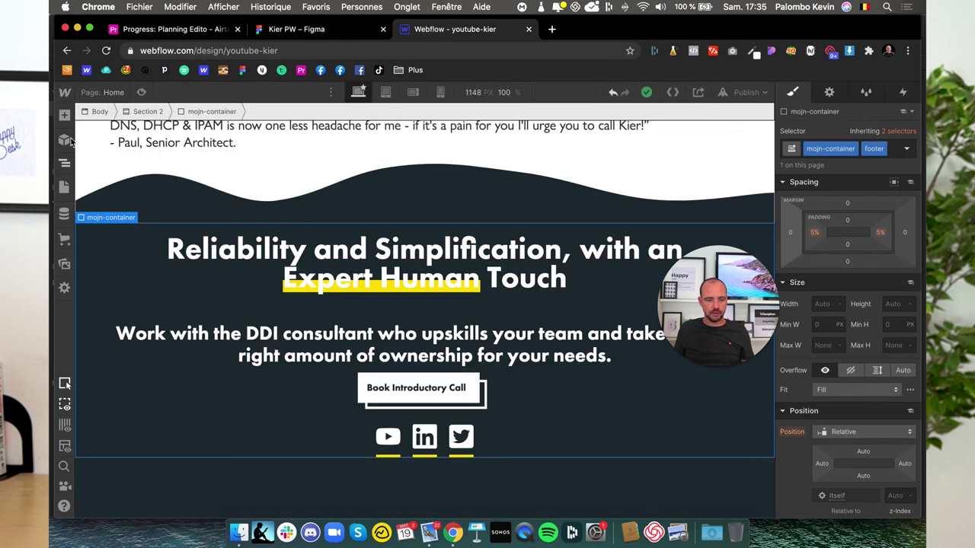
- Add a paragraph below the social icons and make its text white (#ffffff)
key(a)
scroll(141, 425, down, 1)
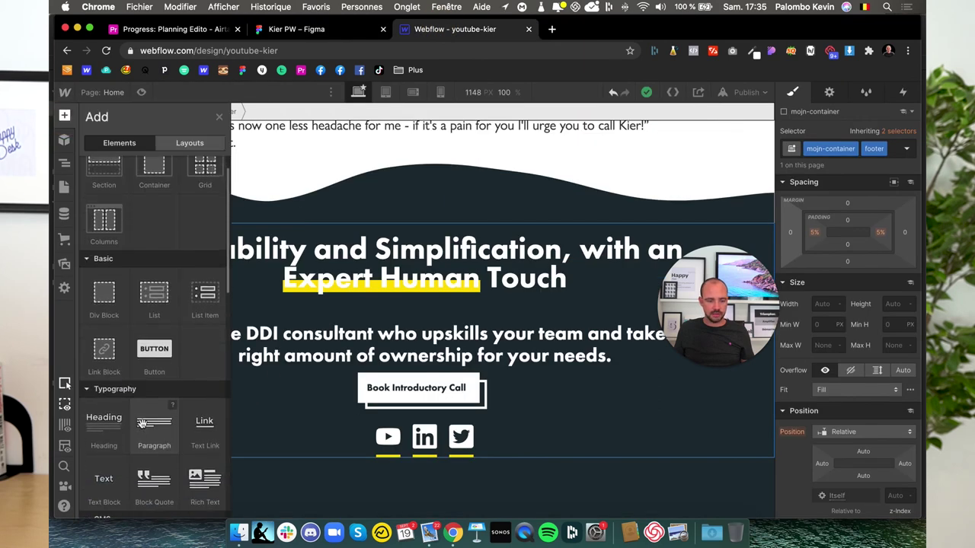
click(141, 424)
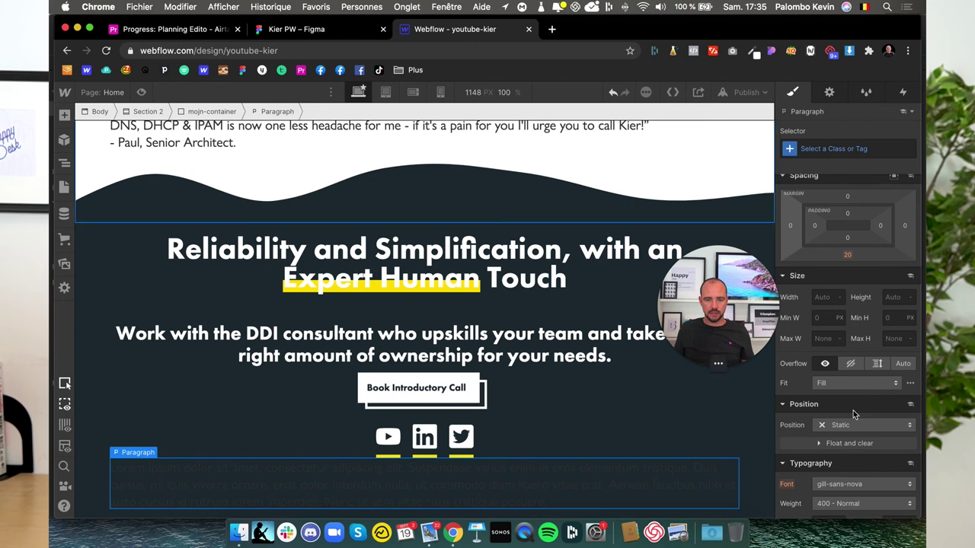
scroll(837, 444, down, 3)
click(822, 326)
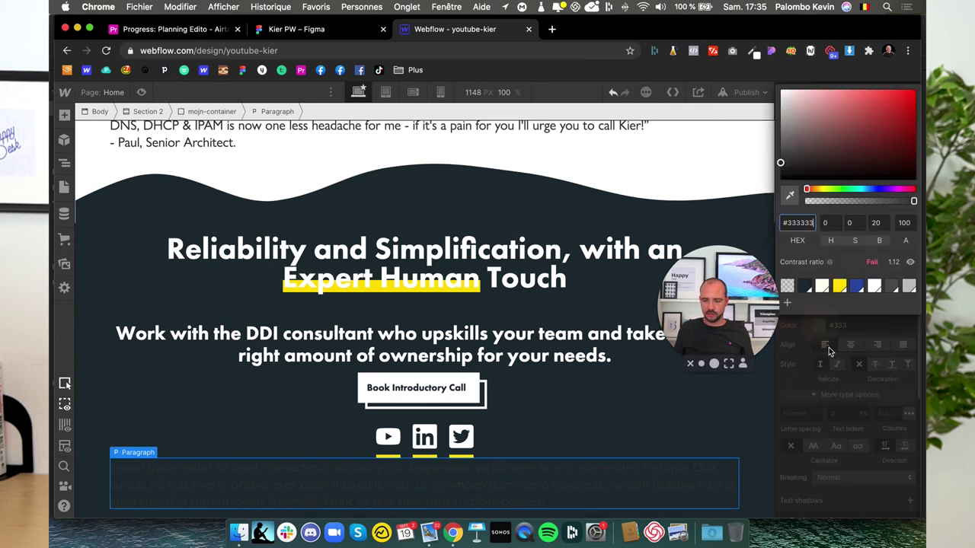
click(780, 90)
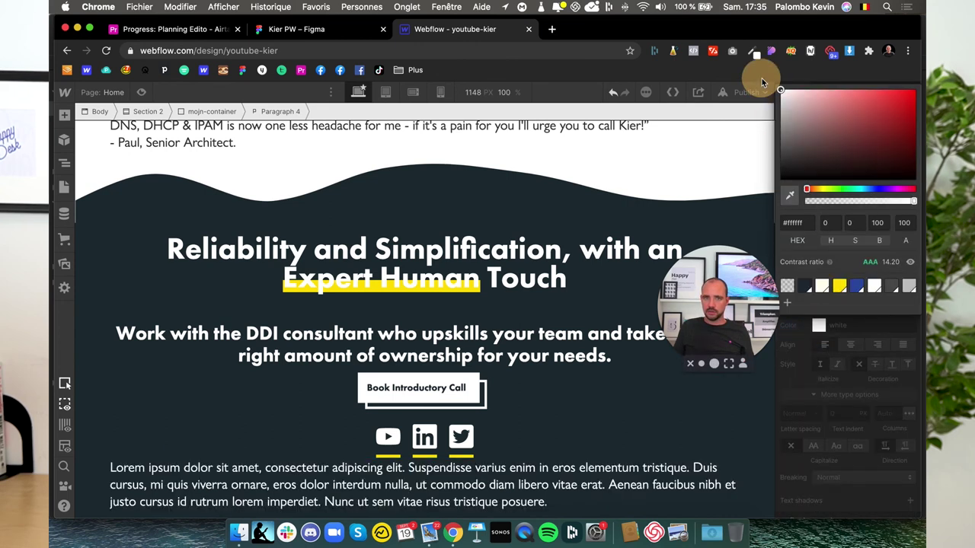
- Replace the paragraph's placeholder text with 'Privacy Policy' copied from Figma
click(316, 29)
double_click(536, 257)
key(super+c)
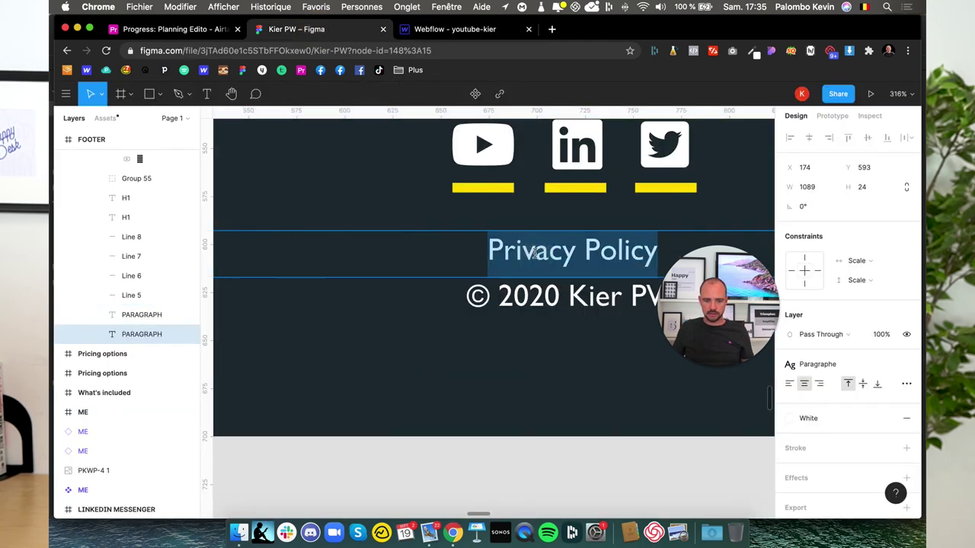
click(457, 30)
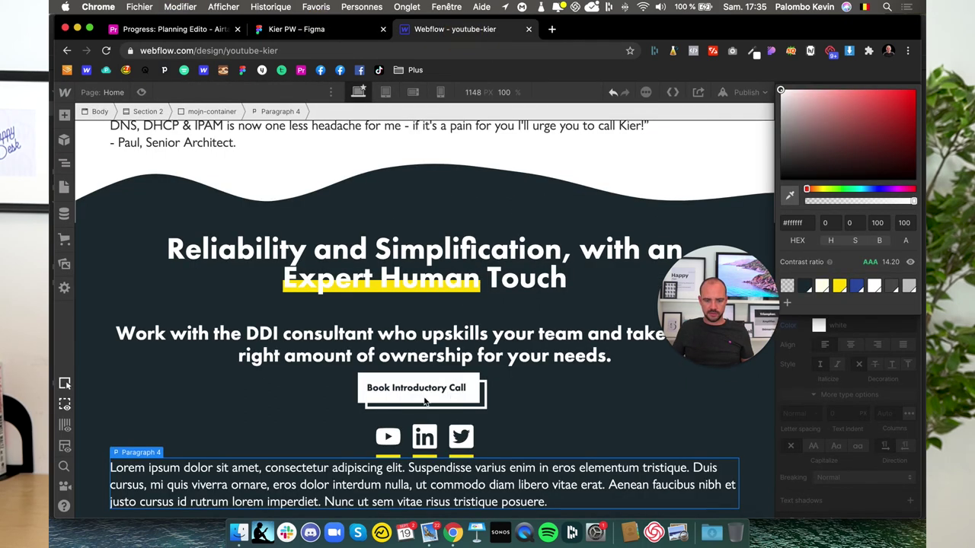
triple_click(389, 471)
key(super+v)
key(Escape)
click(415, 478)
- Duplicate the Privacy Policy paragraph and paste the © 2020 copyright line from Figma into it
key(super+c)
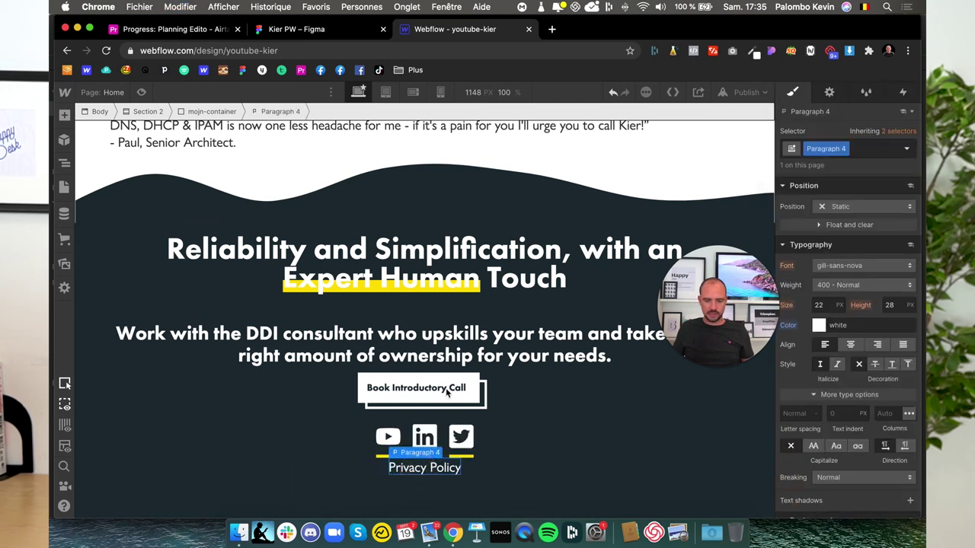
key(super+v)
click(305, 29)
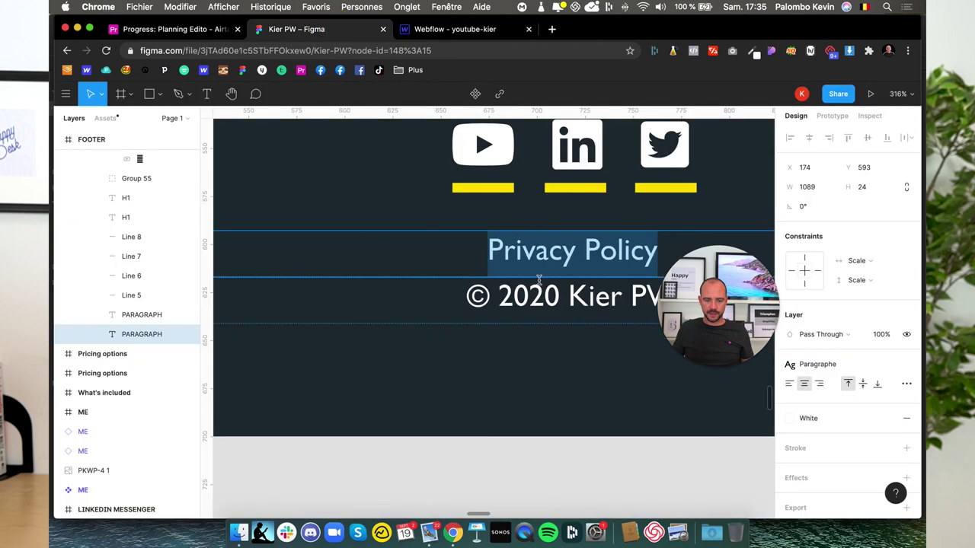
click(543, 295)
double_click(543, 296)
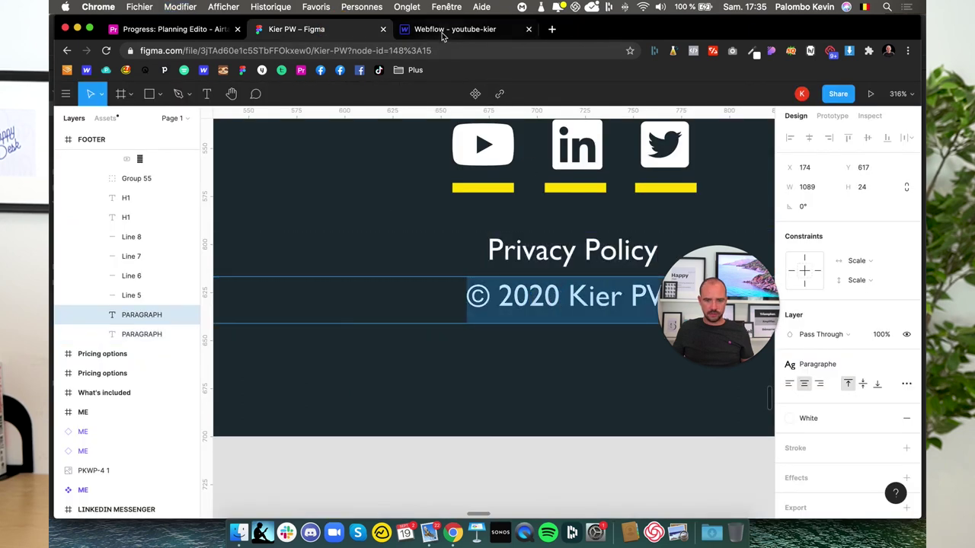
click(443, 34)
double_click(424, 497)
key(super+v)
click(233, 471)
- Select the container holding the social icons in the Navigator
click(424, 468)
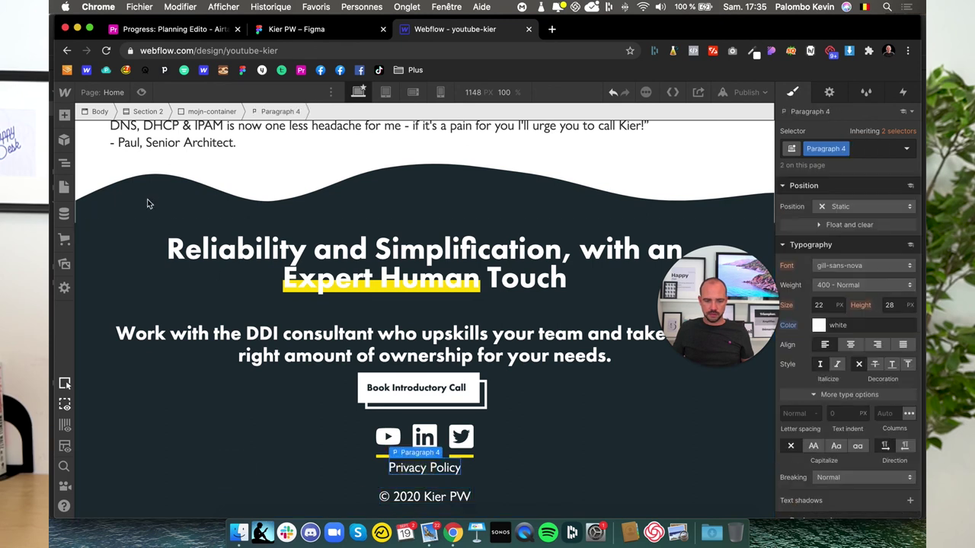
click(64, 165)
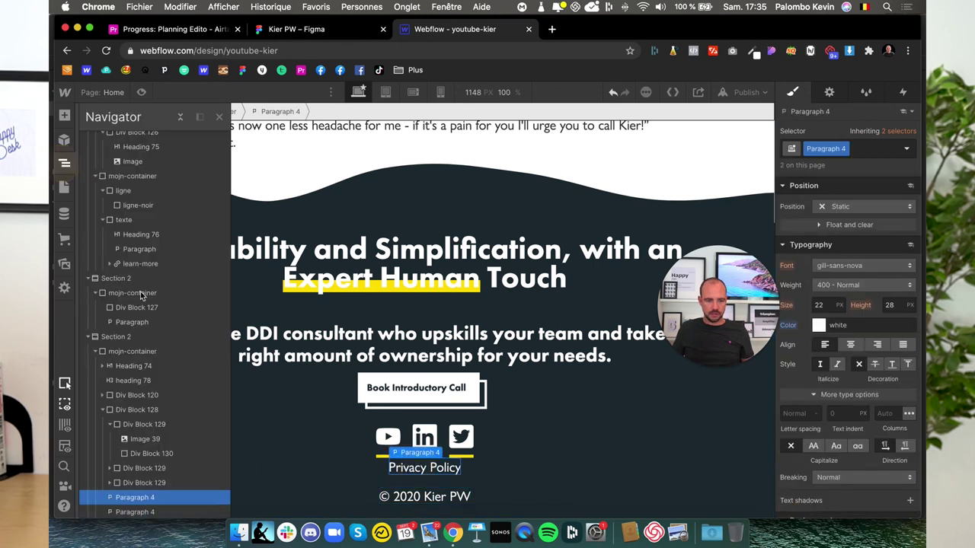
click(130, 512)
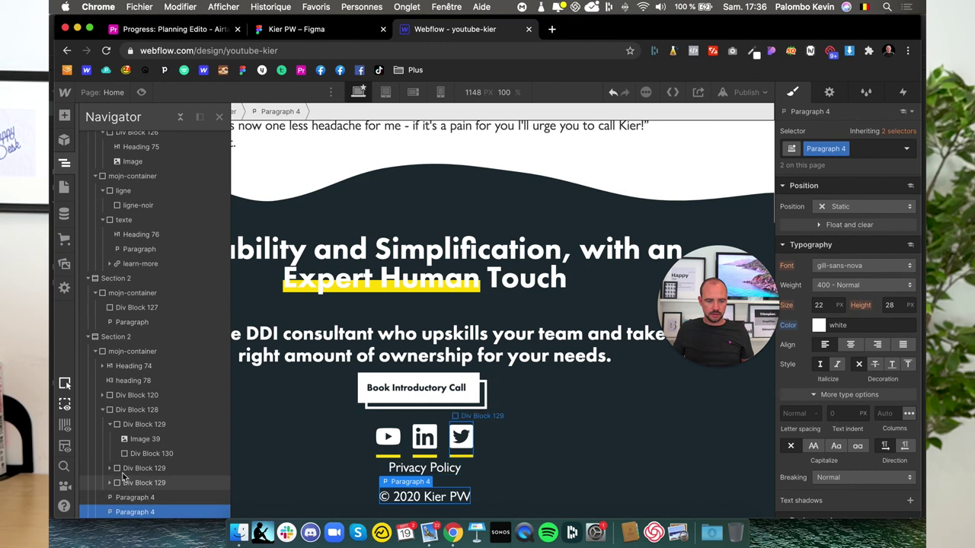
click(110, 424)
click(129, 409)
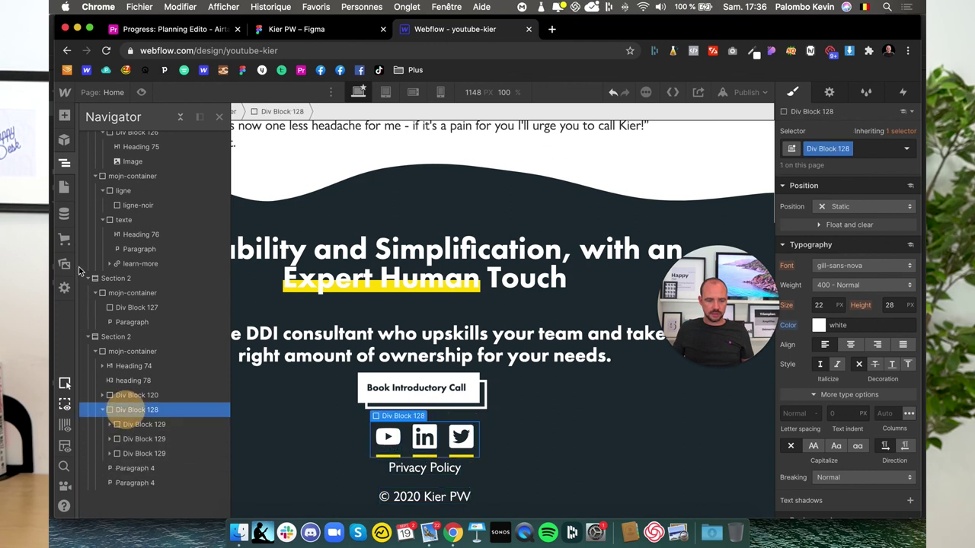
- Add a Div Block and move the Privacy Policy and copyright paragraphs into it
click(64, 115)
click(94, 329)
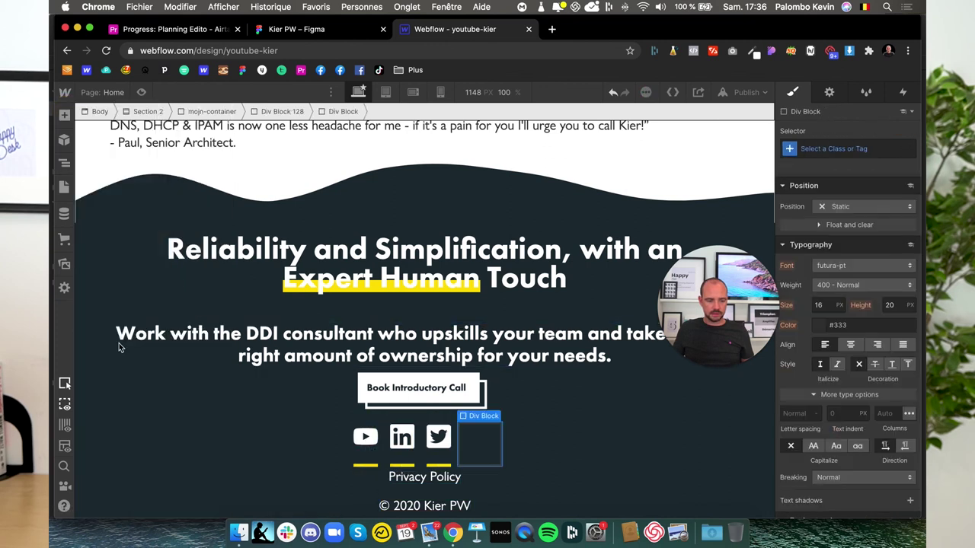
click(65, 164)
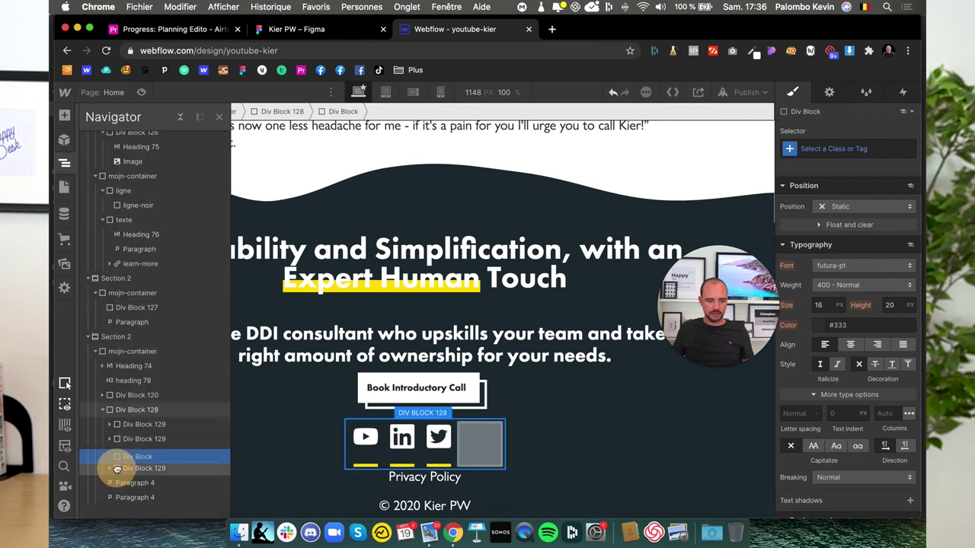
mouse_move(126, 459)
mouse_down()
mouse_move(127, 485)
mouse_move(124, 470)
mouse_up()
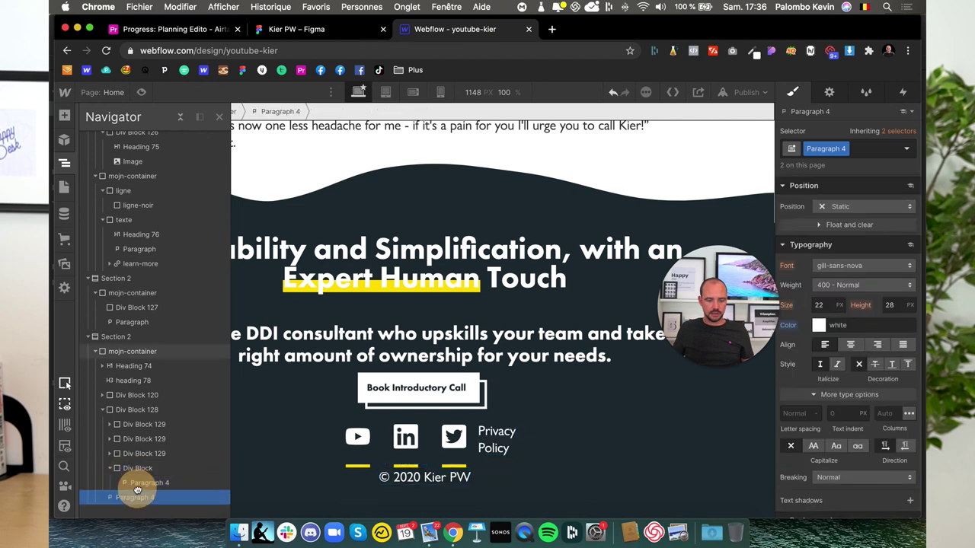
drag(138, 495, 139, 499)
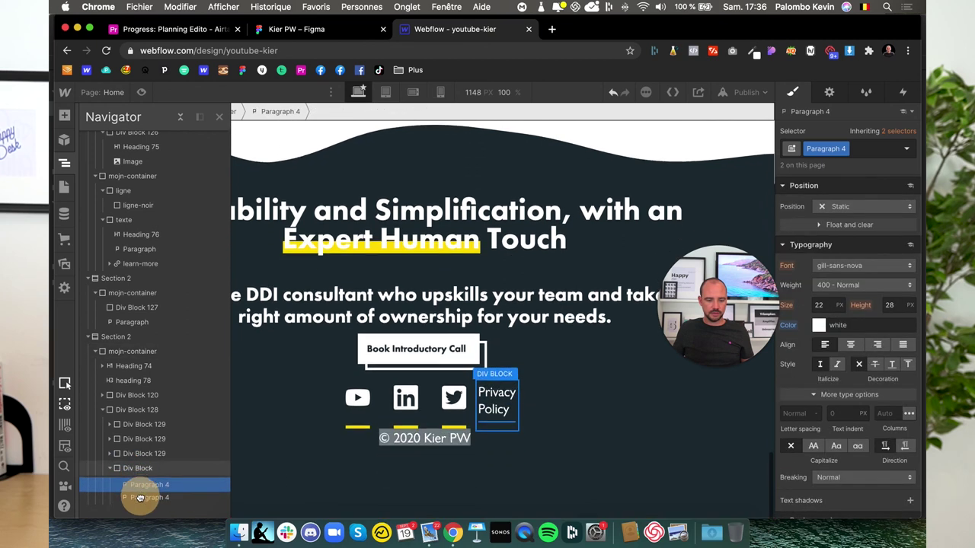
click(138, 470)
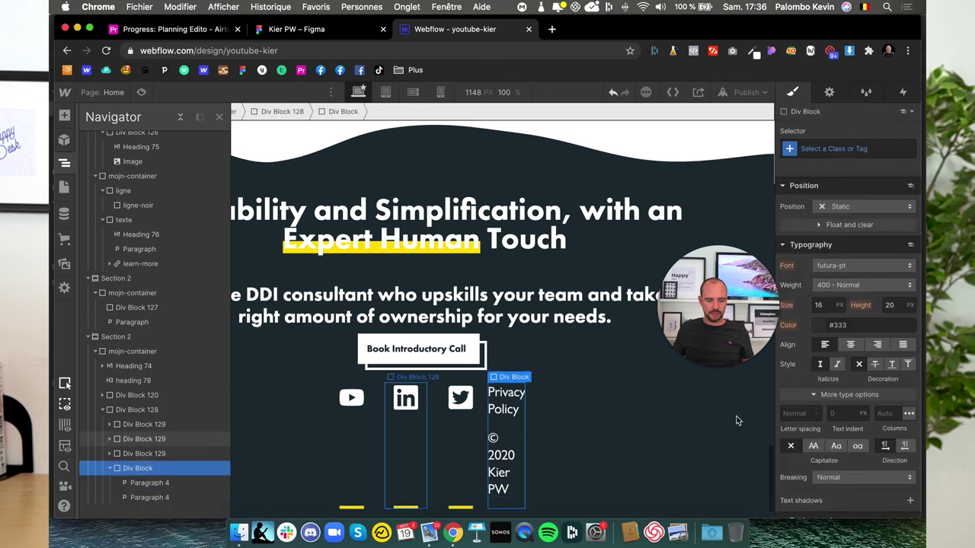
- Set the new div to Flex Vertical and move it out of the icon row
scroll(859, 256, up, 5)
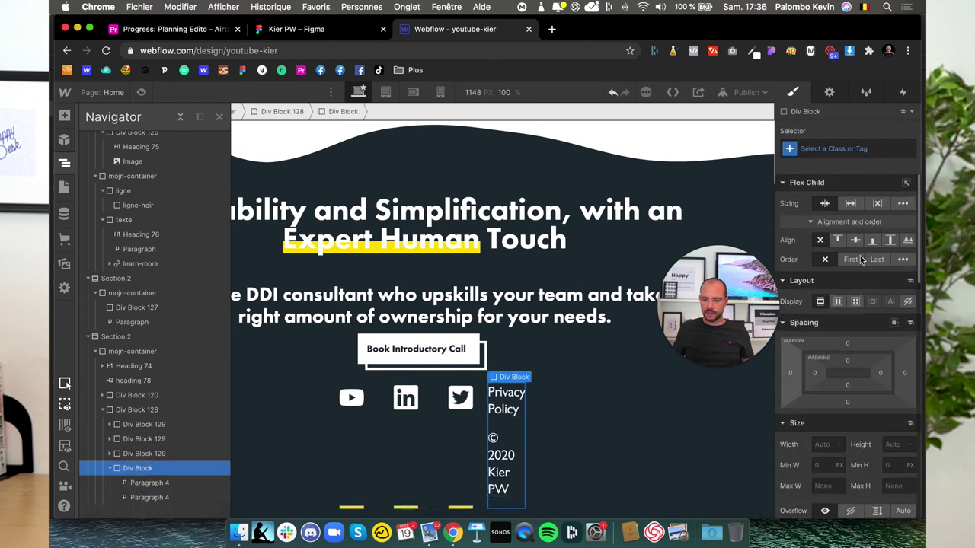
click(837, 302)
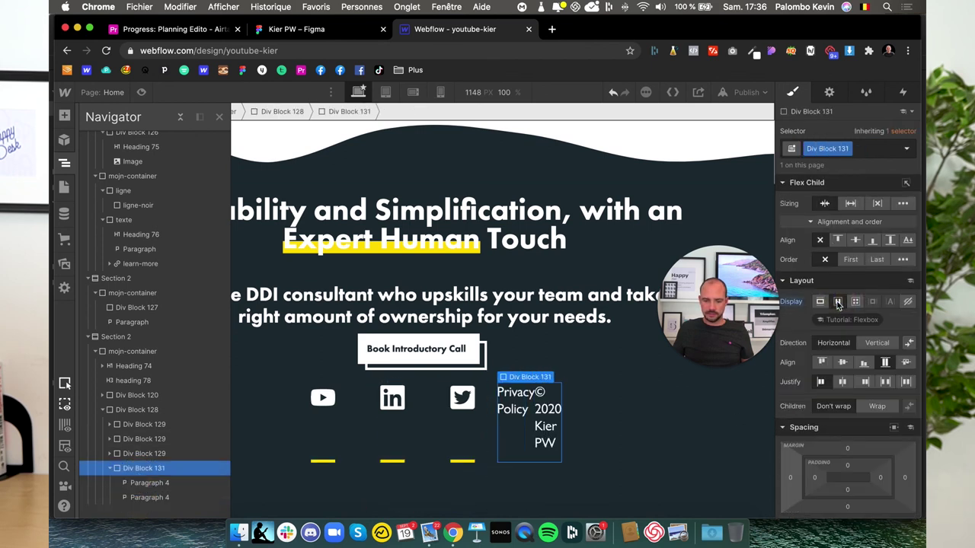
click(885, 345)
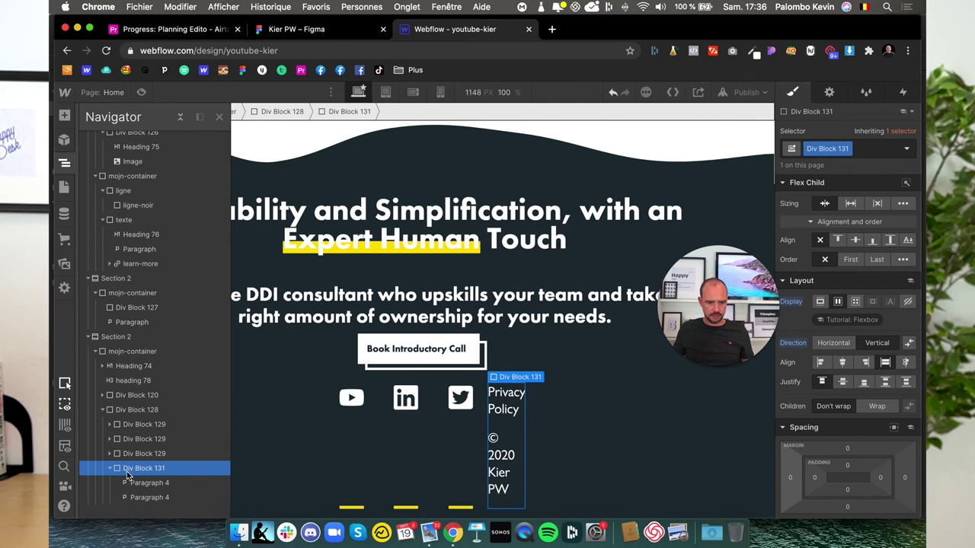
drag(127, 476, 127, 426)
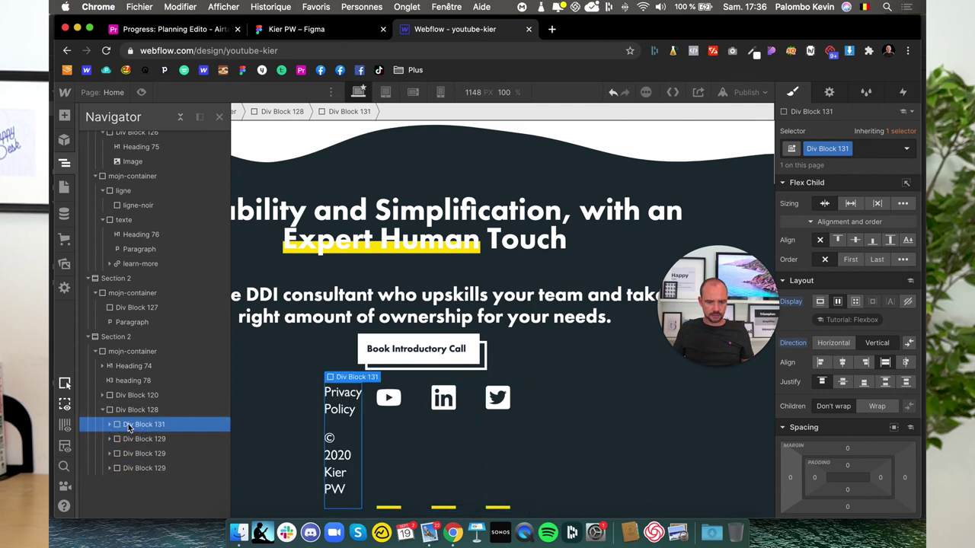
mouse_move(128, 415)
mouse_down()
mouse_move(130, 404)
mouse_move(120, 430)
mouse_up()
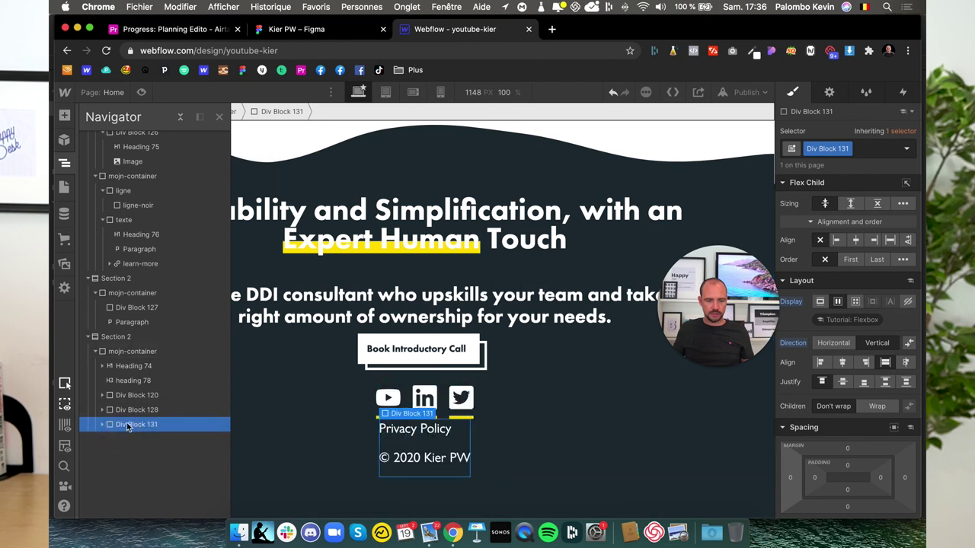
- Centre the two text lines and give the text block a 30 px top margin
click(842, 364)
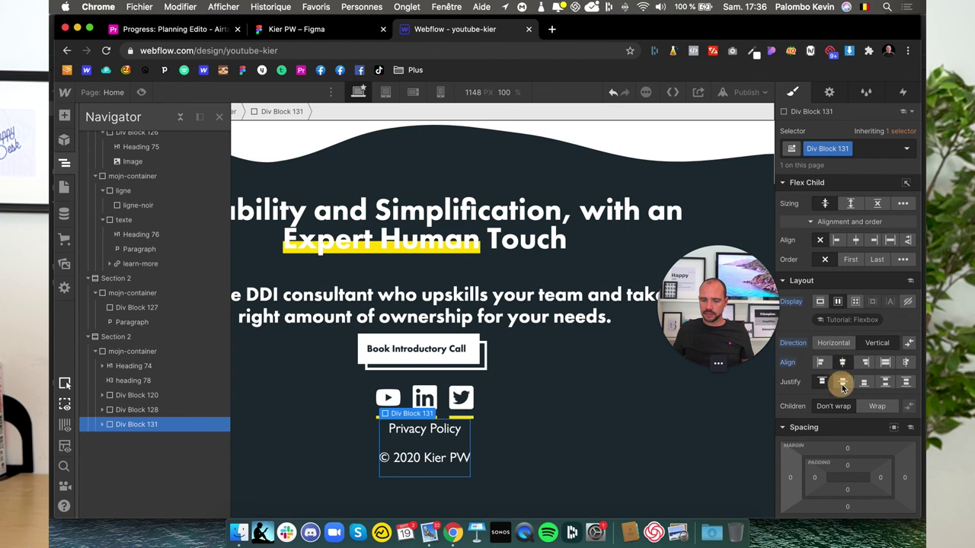
drag(849, 448, 847, 472)
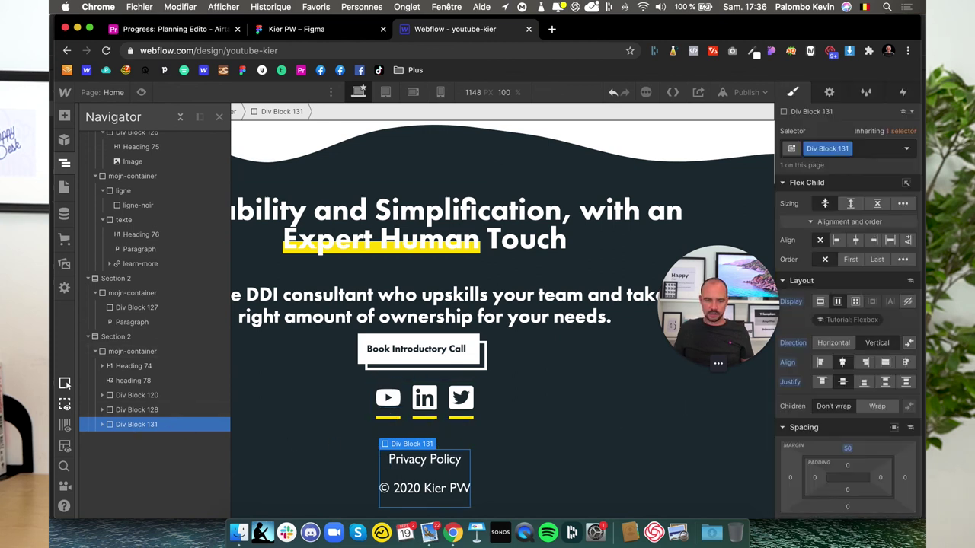
click(846, 448)
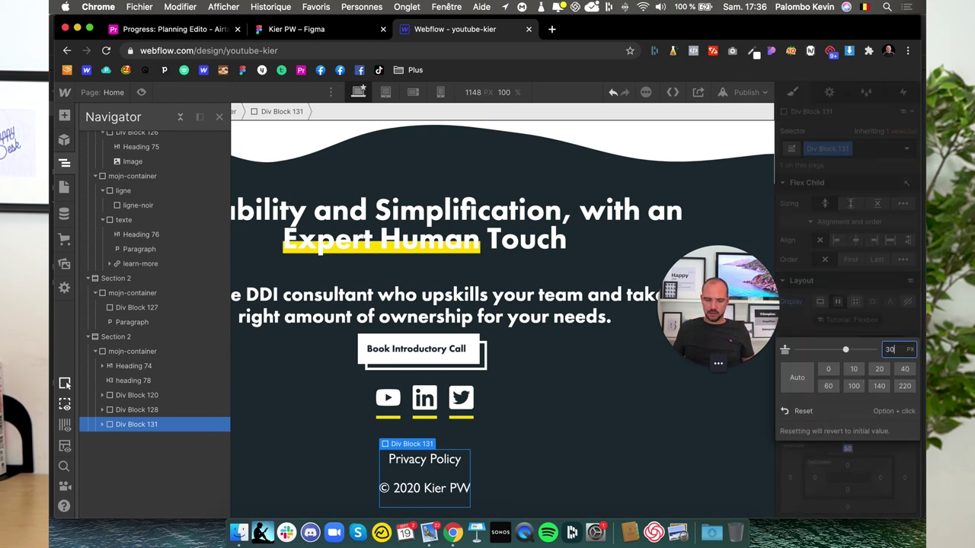
key(Return)
- Set the Privacy Policy paragraph's bottom margin to 0
click(431, 453)
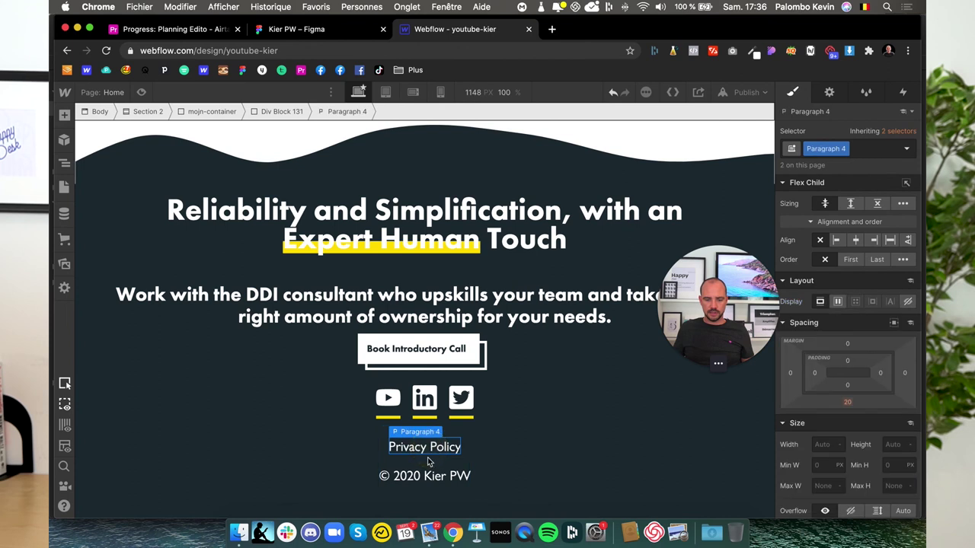
click(850, 406)
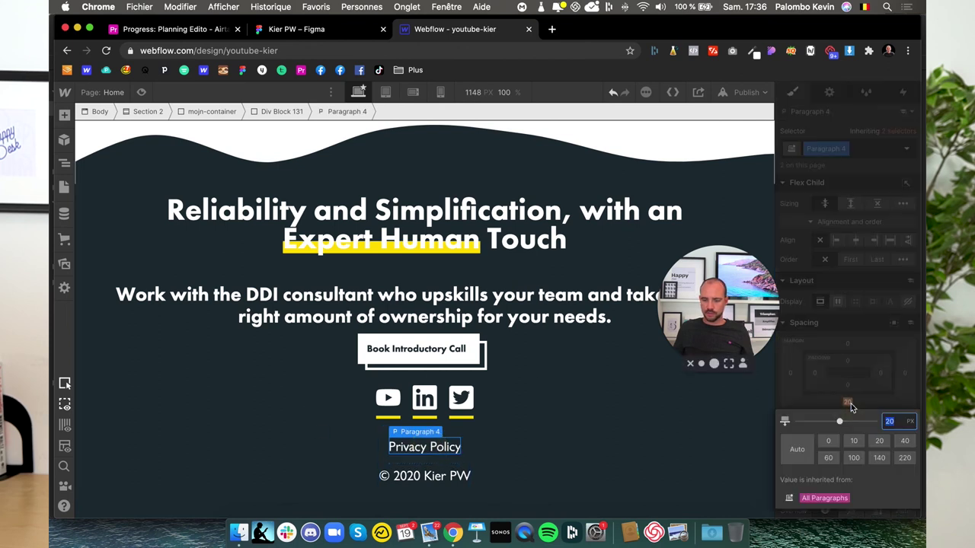
text(0)
key(Return)
click(847, 402)
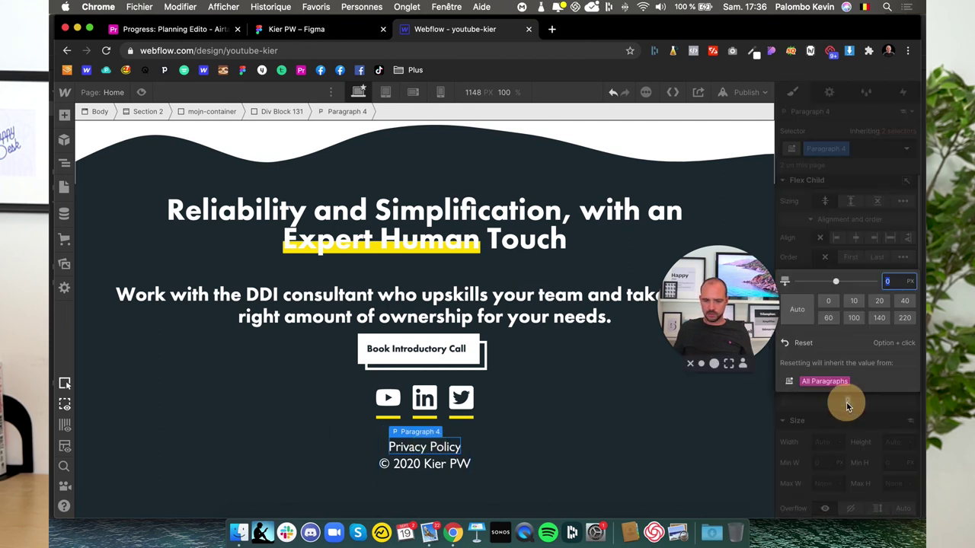
- Publish the site to its webflow.io domain
click(204, 403)
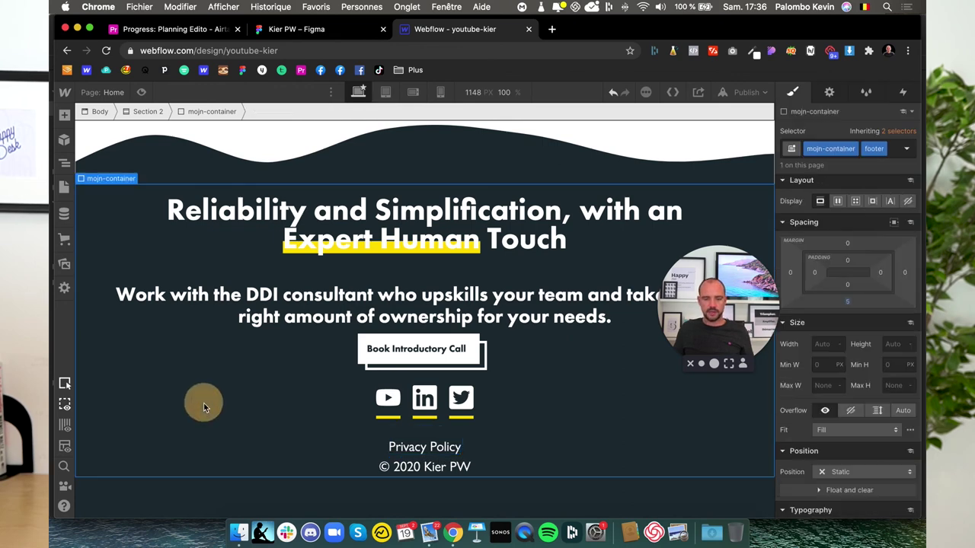
scroll(203, 408, up, 5)
scroll(203, 404, up, 15)
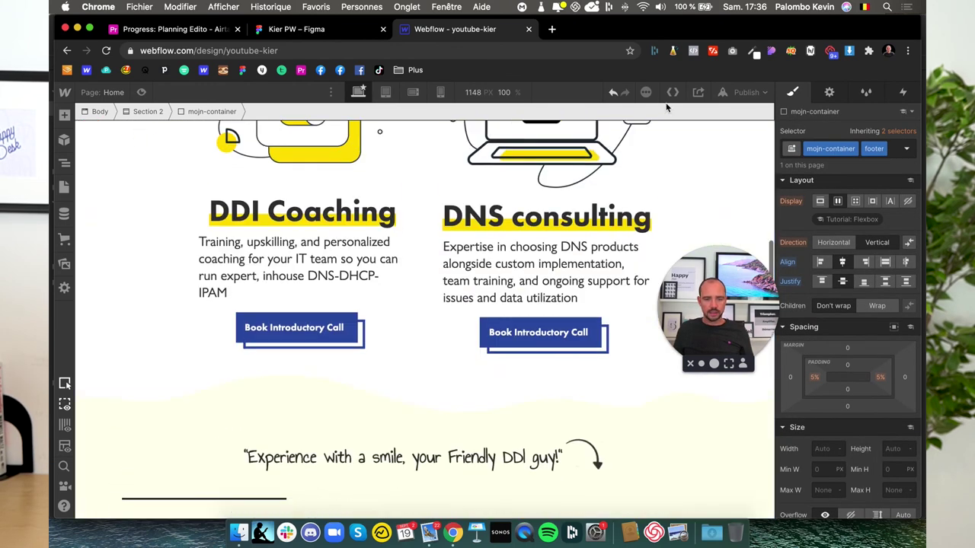
click(746, 92)
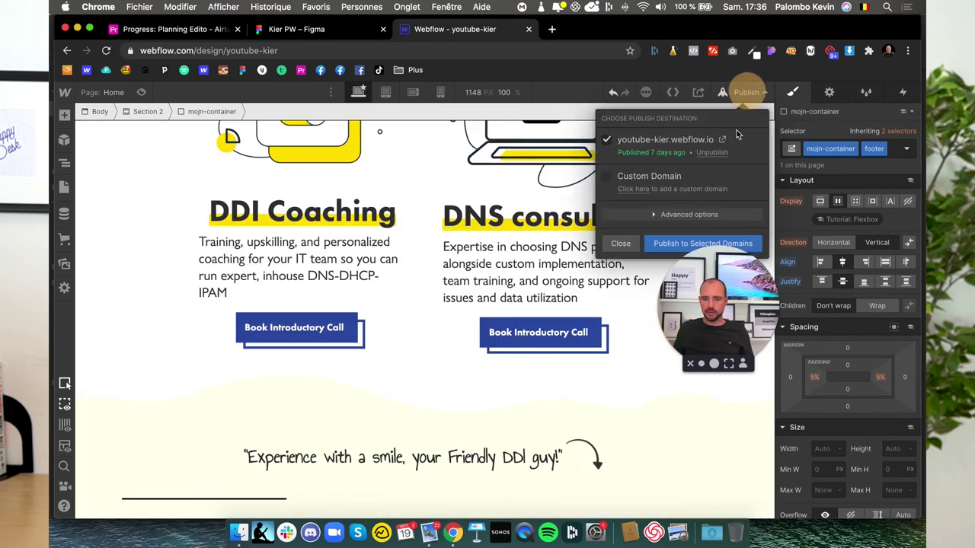
click(689, 246)
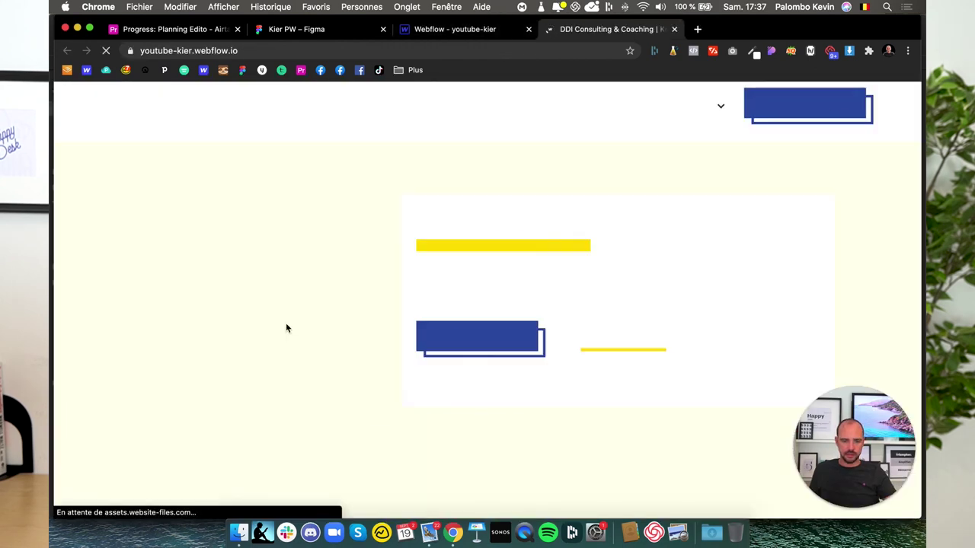
- Scroll down through the live published site's sections
scroll(345, 242, down, 1)
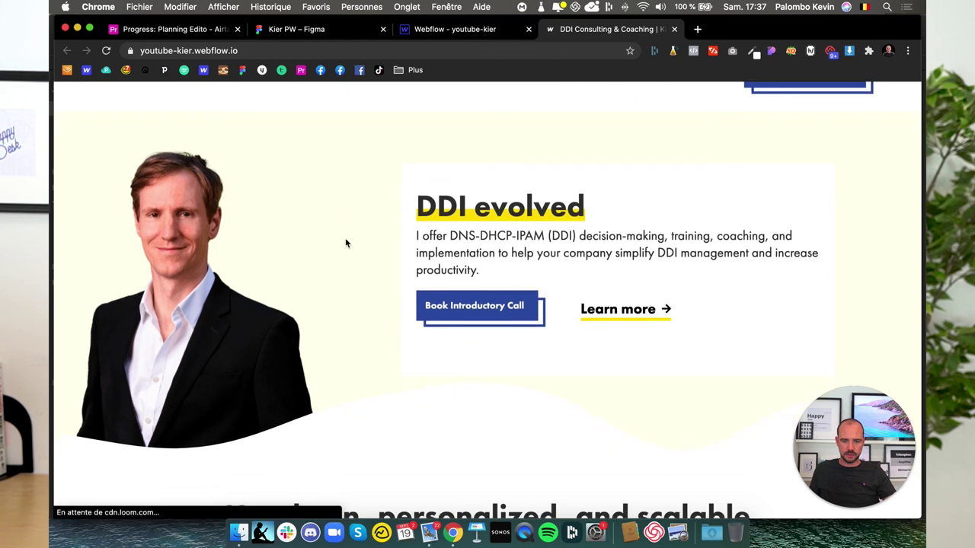
scroll(345, 242, down, 3)
scroll(345, 242, down, 1)
scroll(345, 244, down, 2)
scroll(345, 242, down, 1)
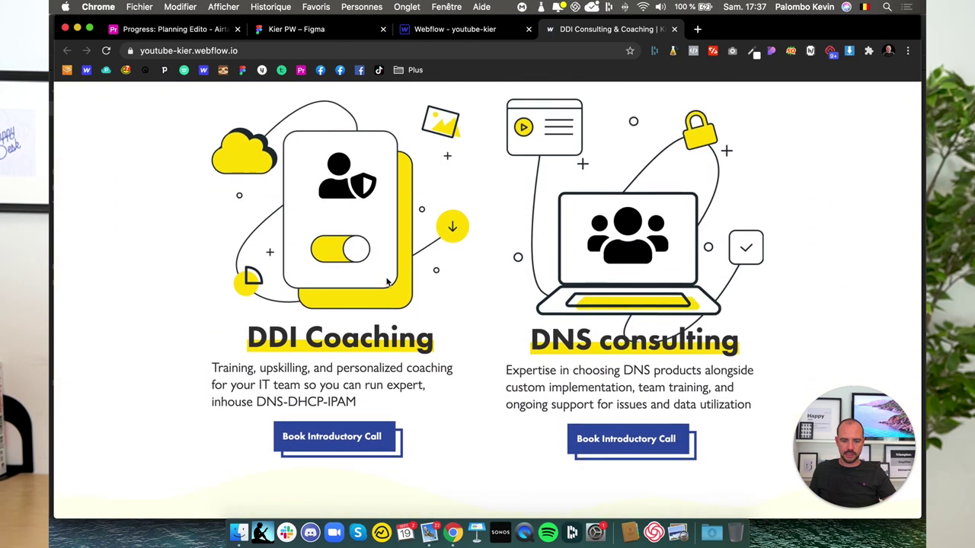
scroll(338, 327, down, 2)
scroll(338, 327, down, 3)
scroll(338, 327, down, 1)
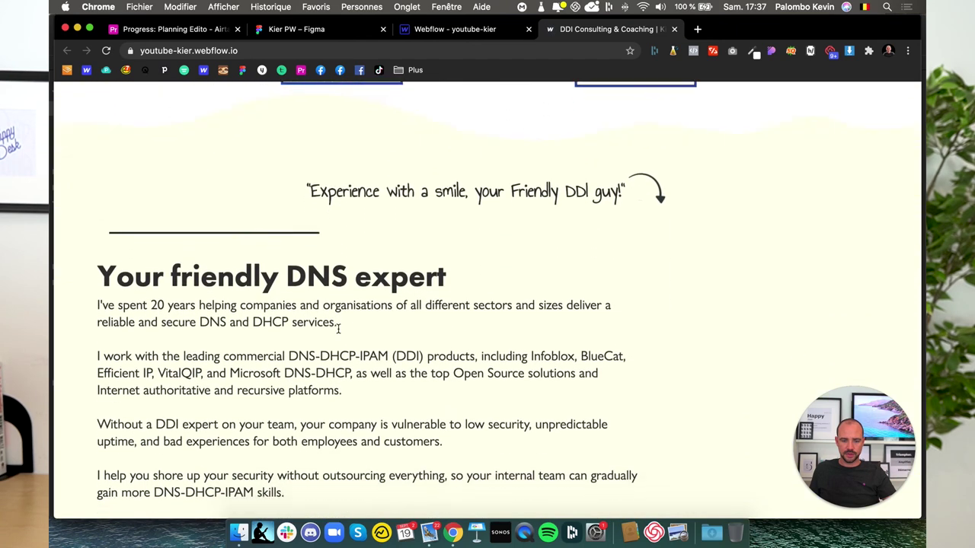
scroll(338, 328, down, 1)
- Set the DNS expert section's container Flex Direction to Horizontal, placing the line beside the heading
click(420, 30)
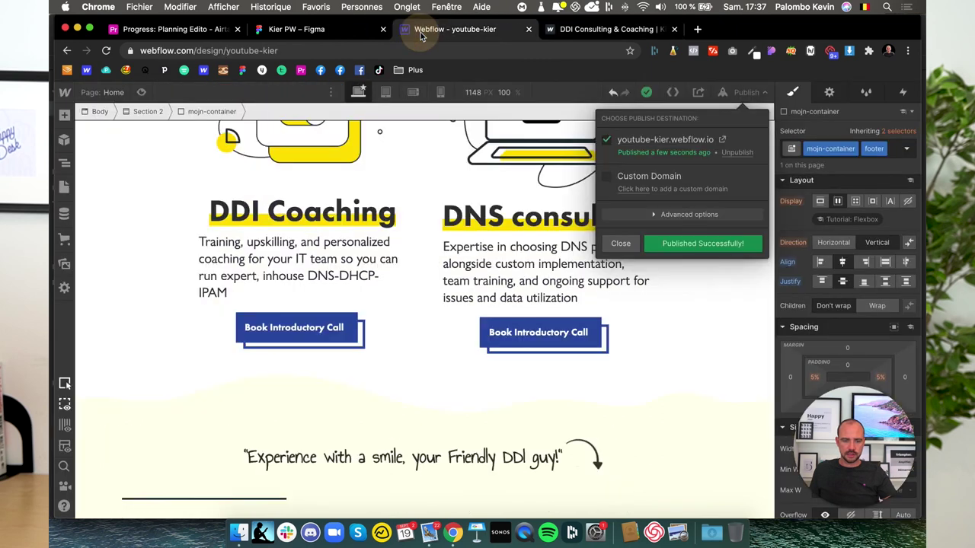
scroll(220, 366, down, 1)
scroll(206, 375, down, 3)
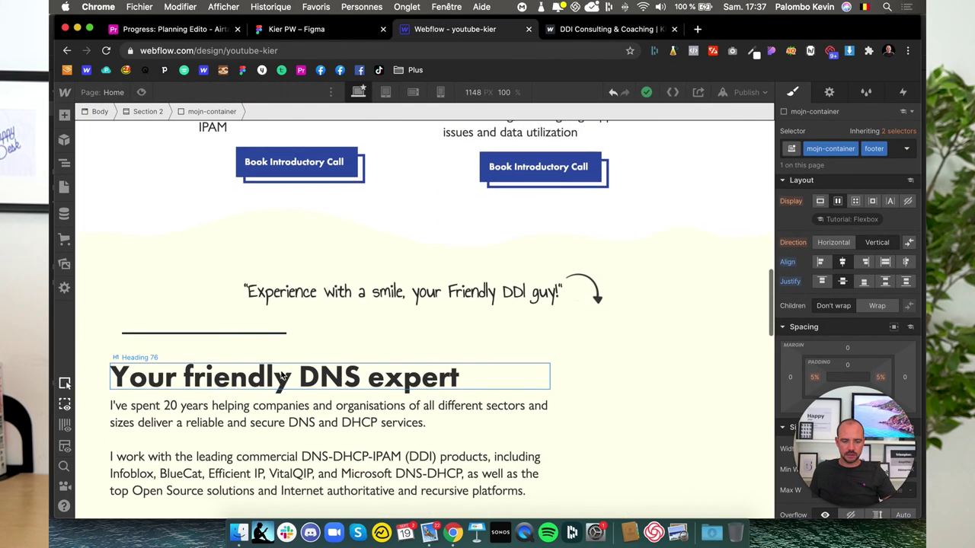
click(376, 336)
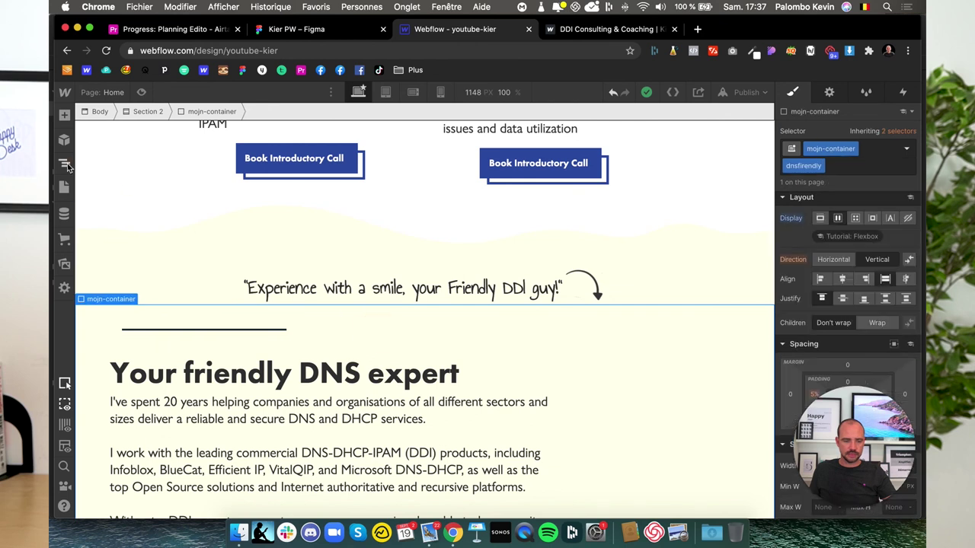
click(64, 164)
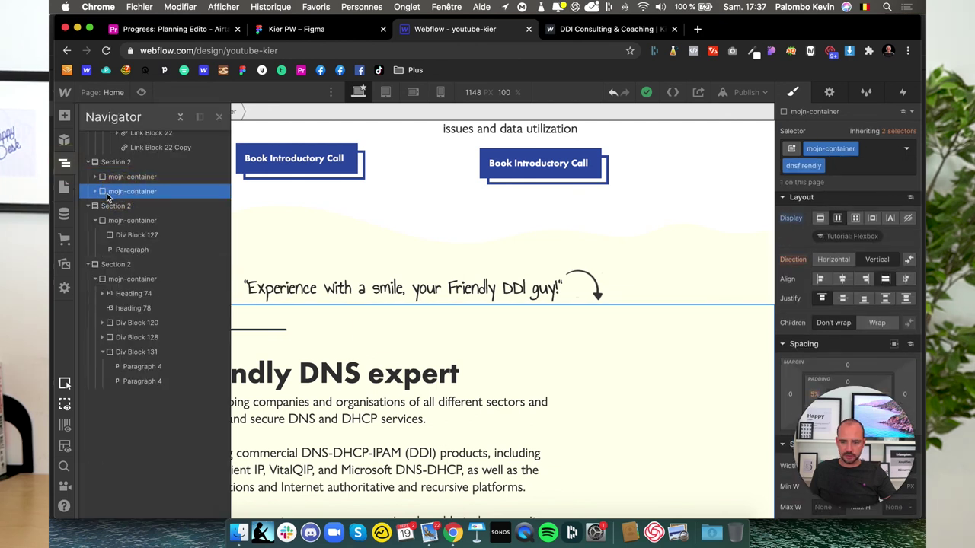
scroll(834, 323, down, 5)
scroll(845, 290, up, 4)
scroll(845, 282, up, 1)
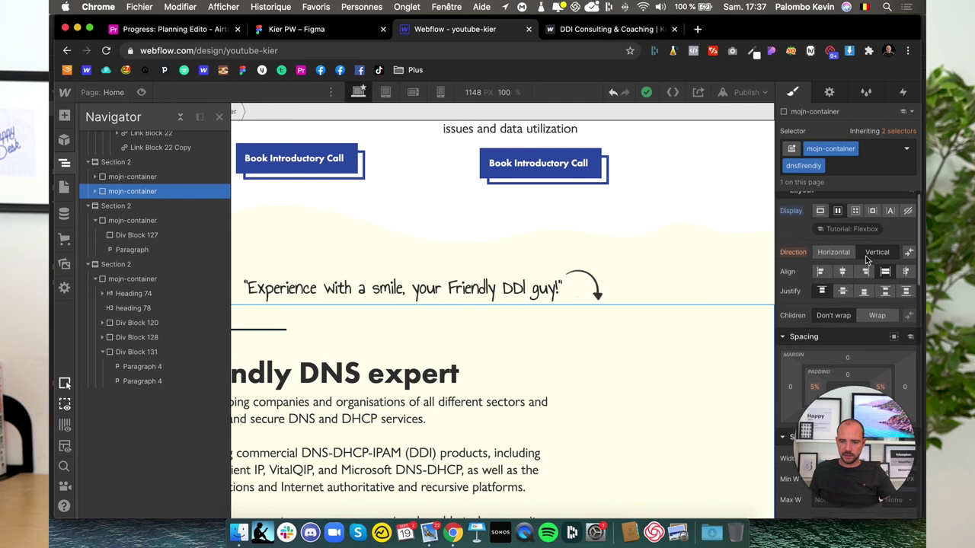
click(835, 256)
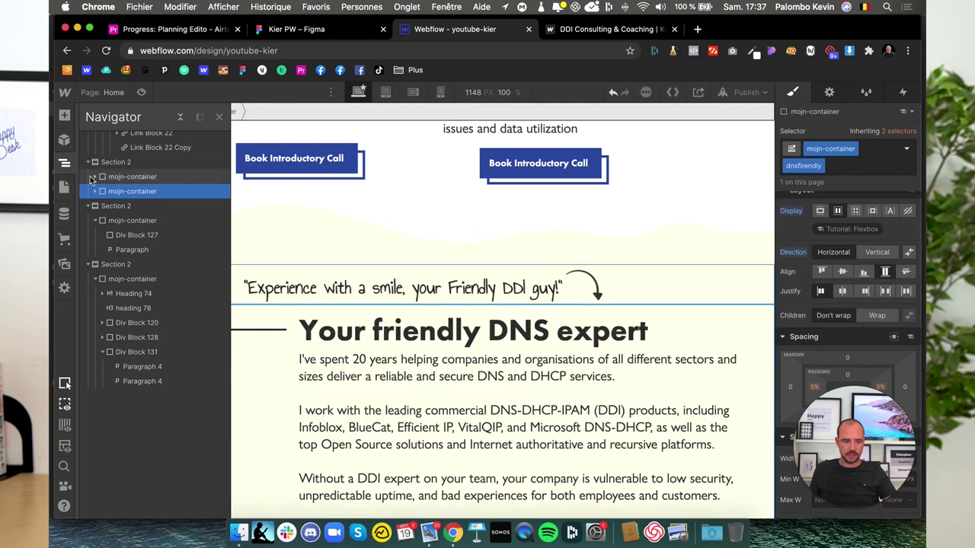
click(64, 163)
- Republish the updated site to its selected domains
scroll(305, 304, down, 5)
scroll(289, 312, down, 5)
scroll(289, 312, down, 5)
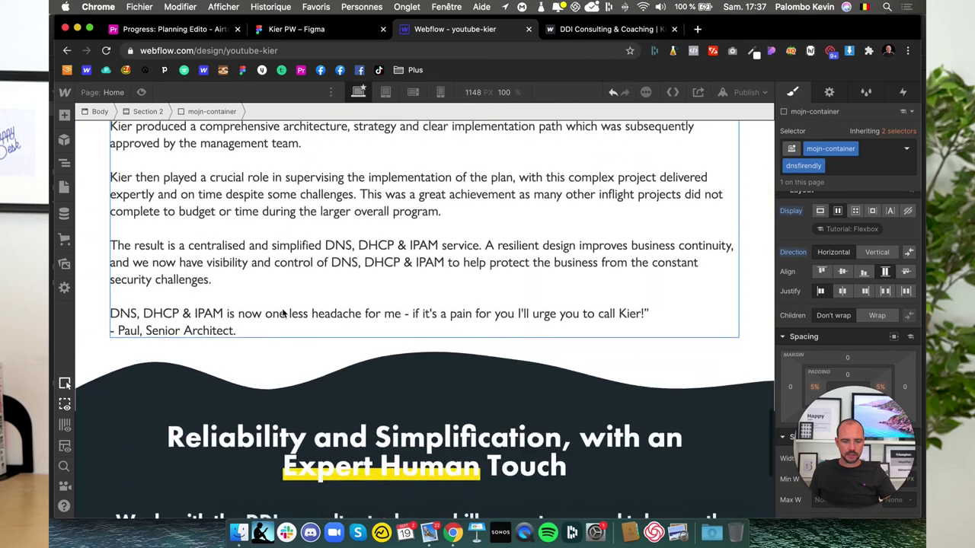
scroll(289, 312, down, 5)
scroll(381, 304, up, 20)
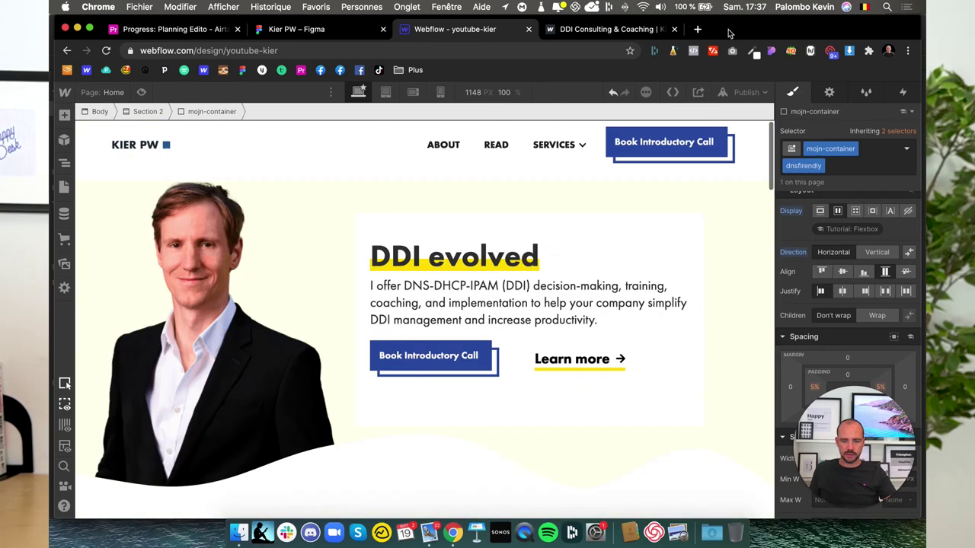
click(745, 92)
click(704, 242)
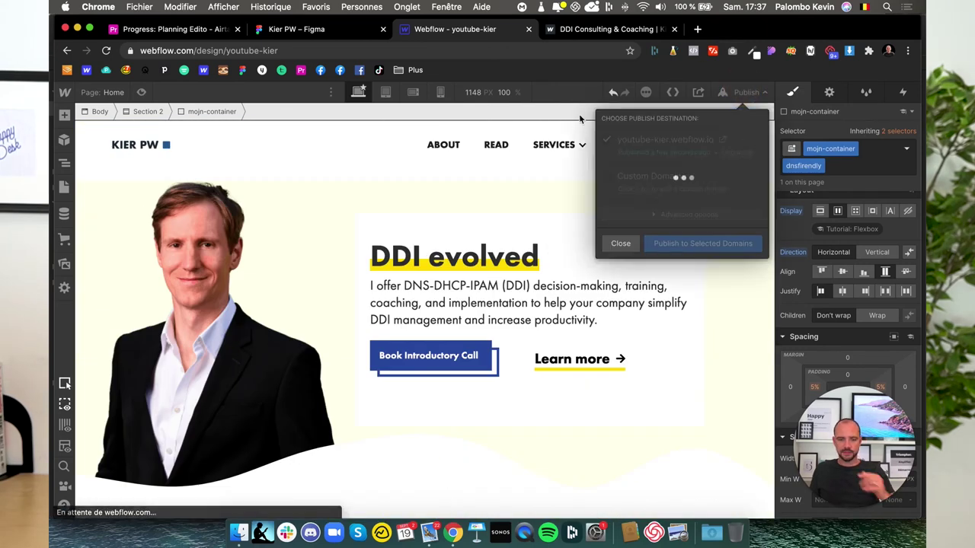
- Reload the live site and scroll to the footer and back to check the changes
click(594, 31)
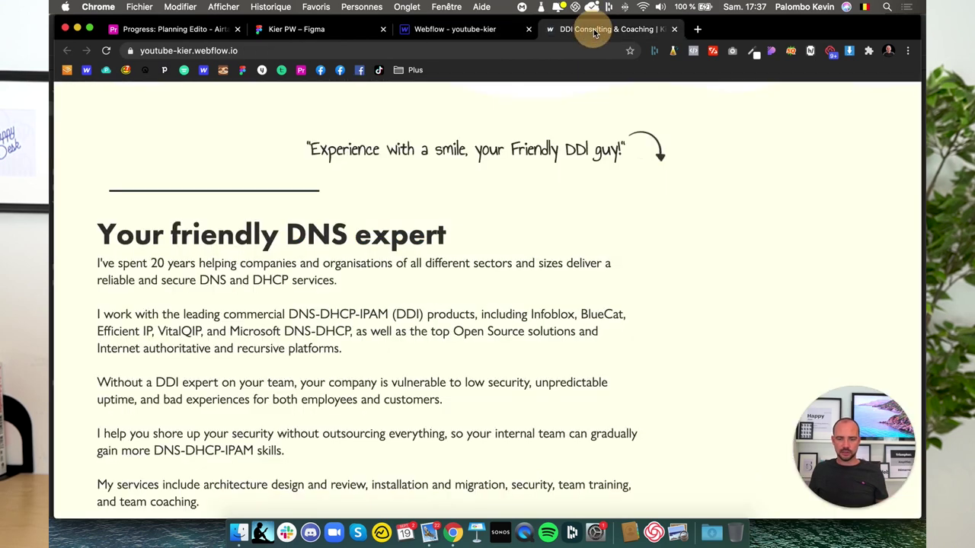
click(494, 30)
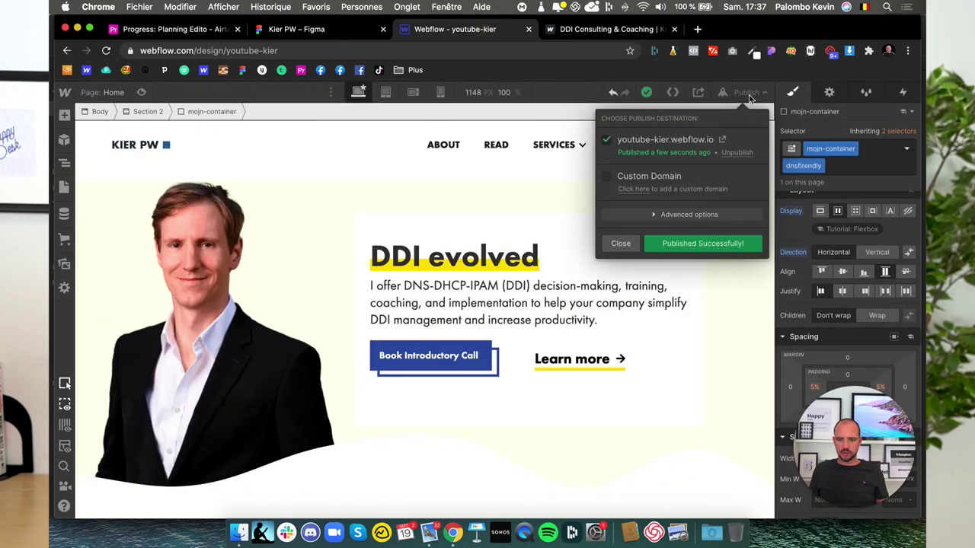
click(601, 29)
key(super+r)
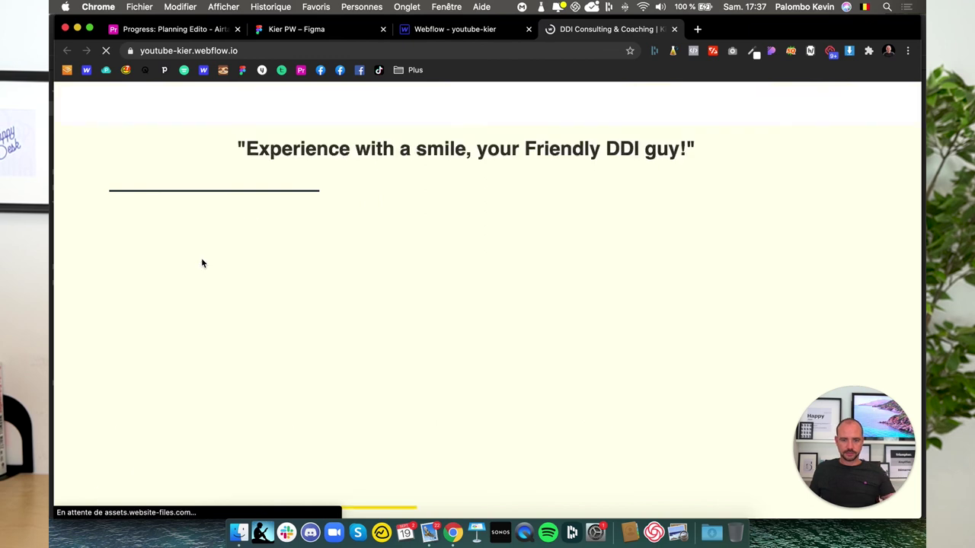
scroll(154, 225, down, 5)
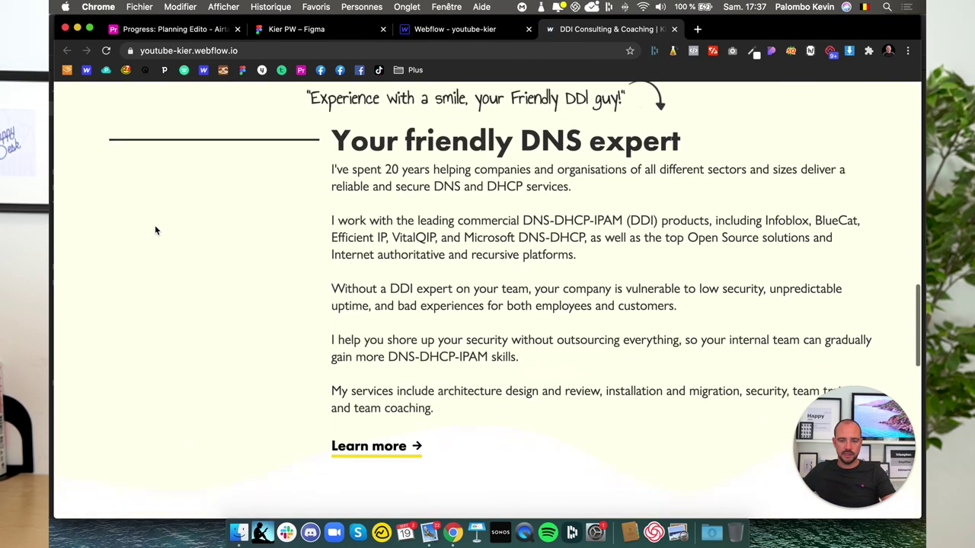
scroll(154, 225, down, 4)
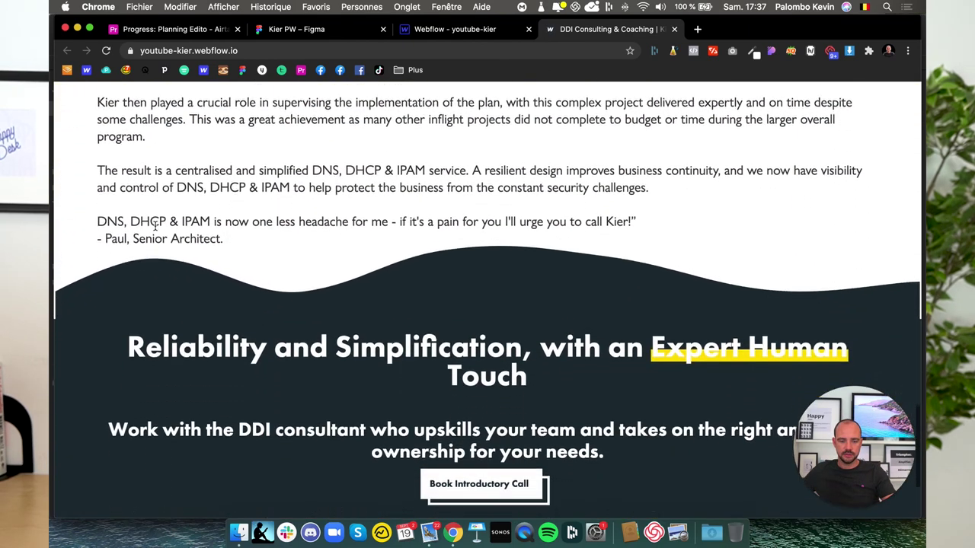
scroll(155, 236, down, 2)
scroll(189, 355, up, 2)
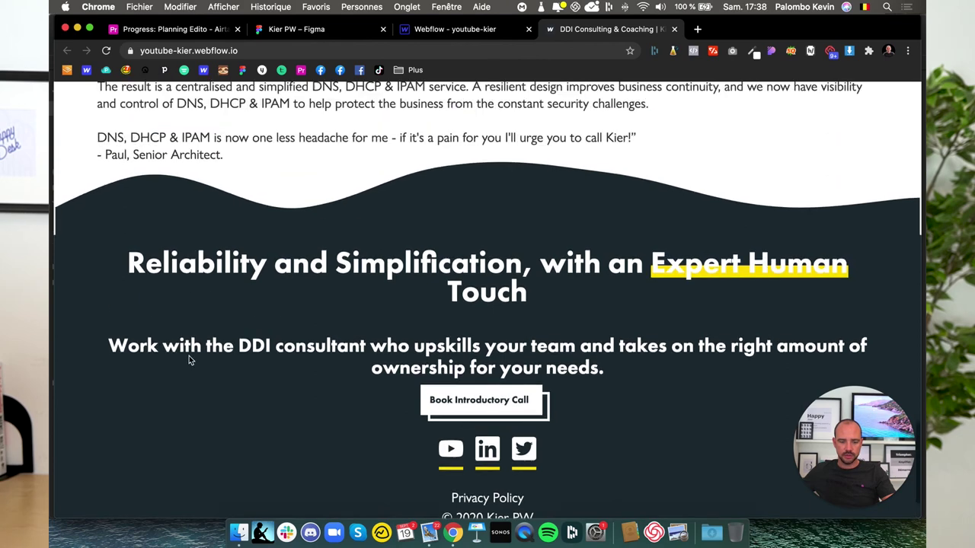
scroll(188, 356, up, 5)
scroll(189, 356, up, 5)
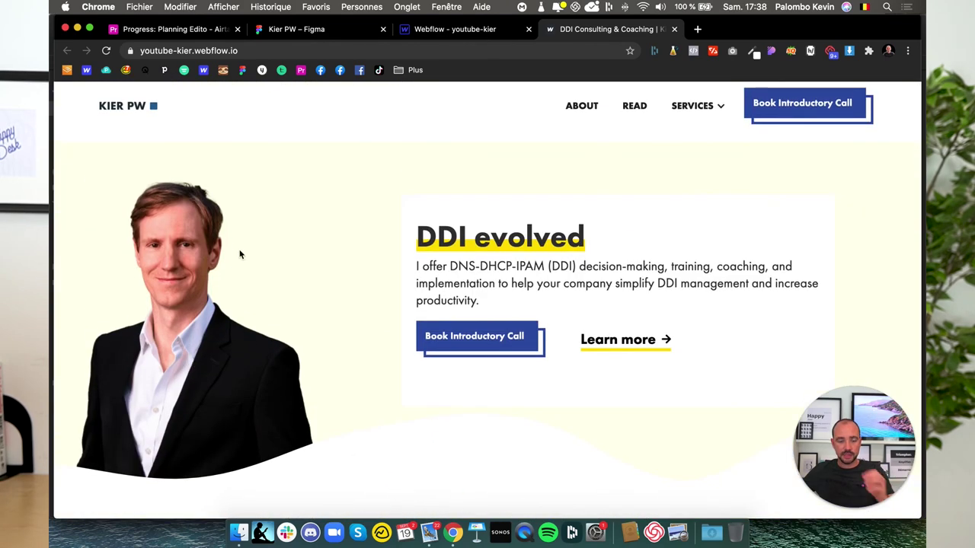